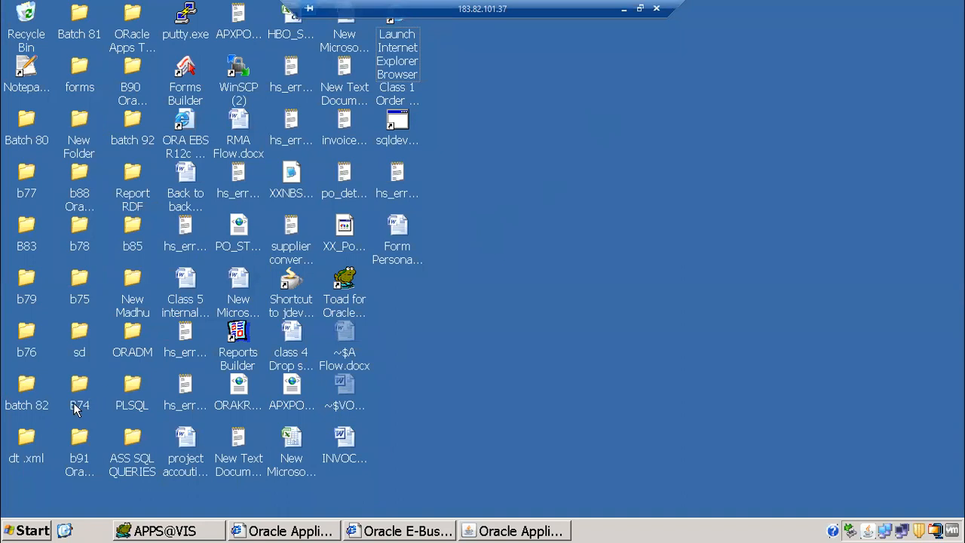
Inspect the b91 Oracle apps folder with a widened Name column, then return to the Desktop
{"action": "double_click", "coordinate": [89, 433]}
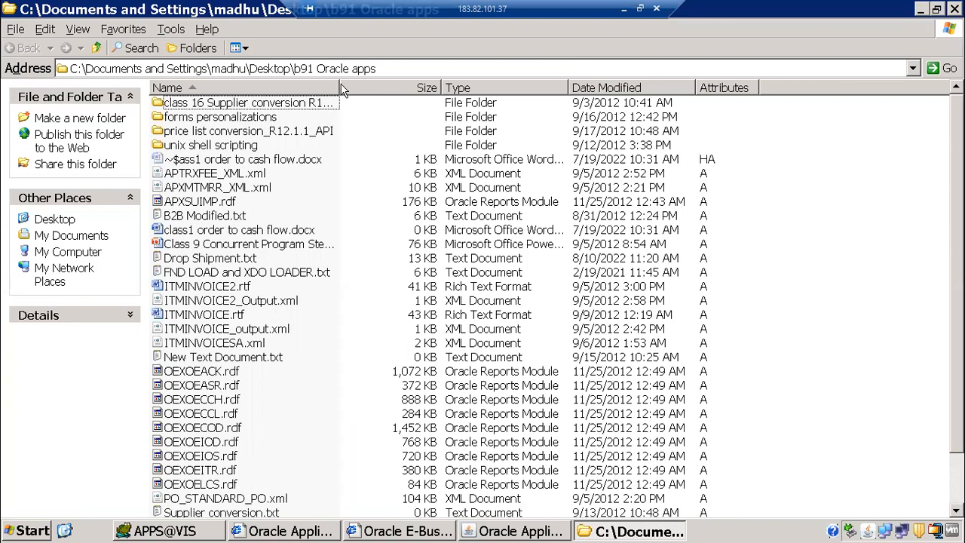
{"action": "left_click_drag", "start_coordinate": [340, 82], "coordinate": [419, 77]}
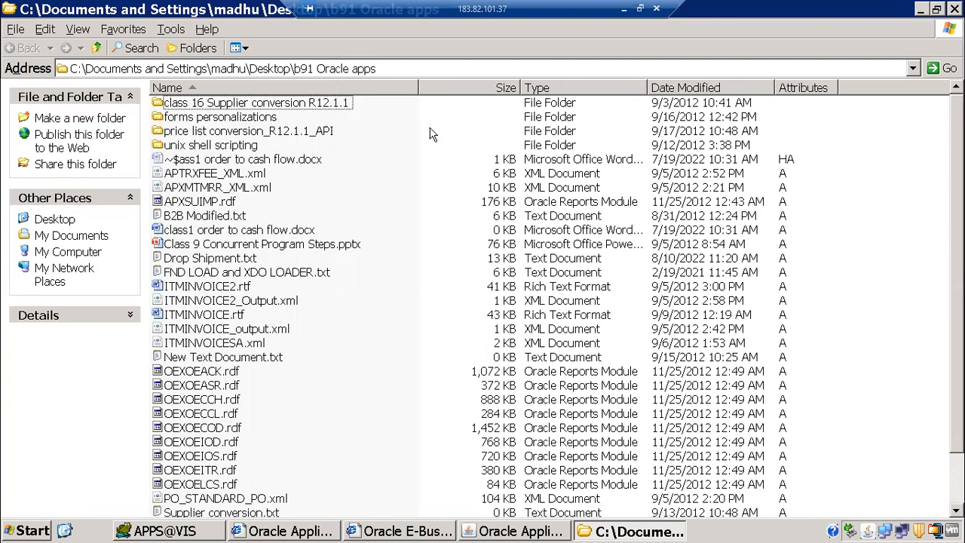
{"action": "scroll", "coordinate": [401, 283], "scroll_direction": "down", "scroll_amount": 2}
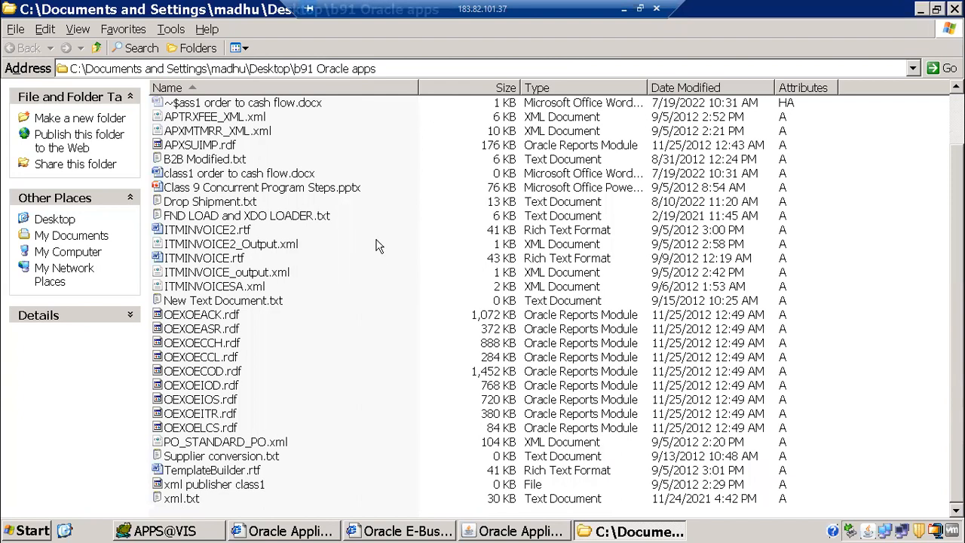
{"action": "scroll", "coordinate": [377, 244], "scroll_direction": "up", "scroll_amount": 2}
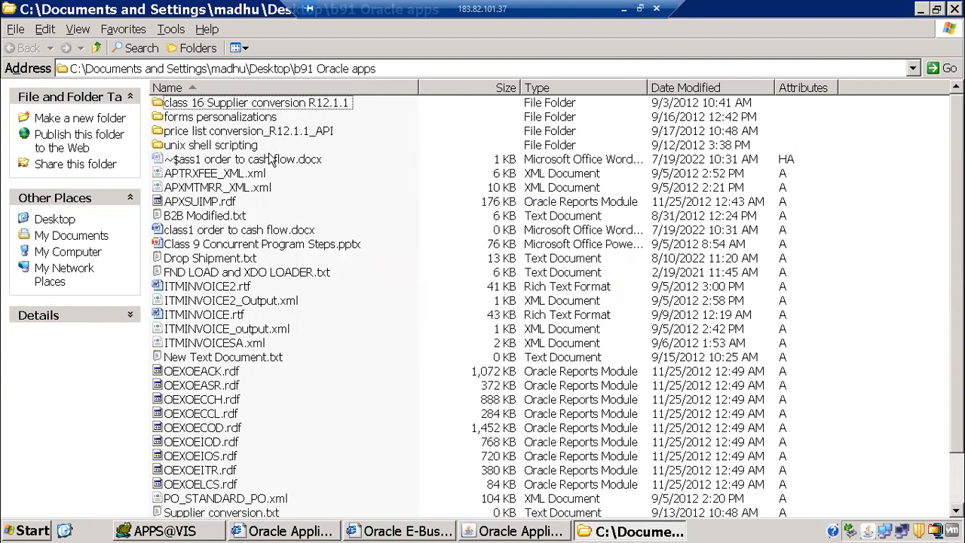
{"action": "left_click", "coordinate": [99, 47]}
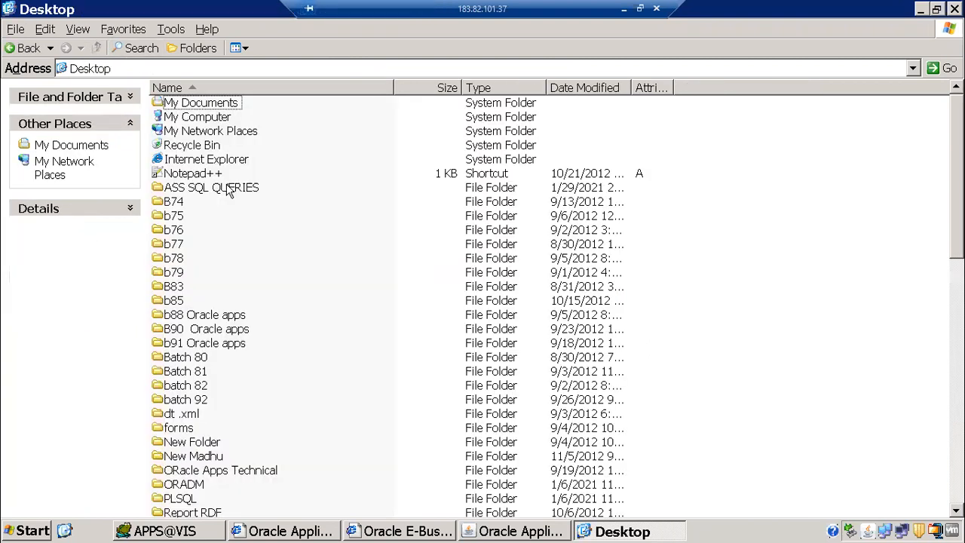
Browse the b85 folder's bursting and RDF REPORT subfolders, then open xml.txt from b85
{"action": "double_click", "coordinate": [180, 301]}
{"action": "scroll", "coordinate": [318, 240], "scroll_direction": "down", "scroll_amount": 2}
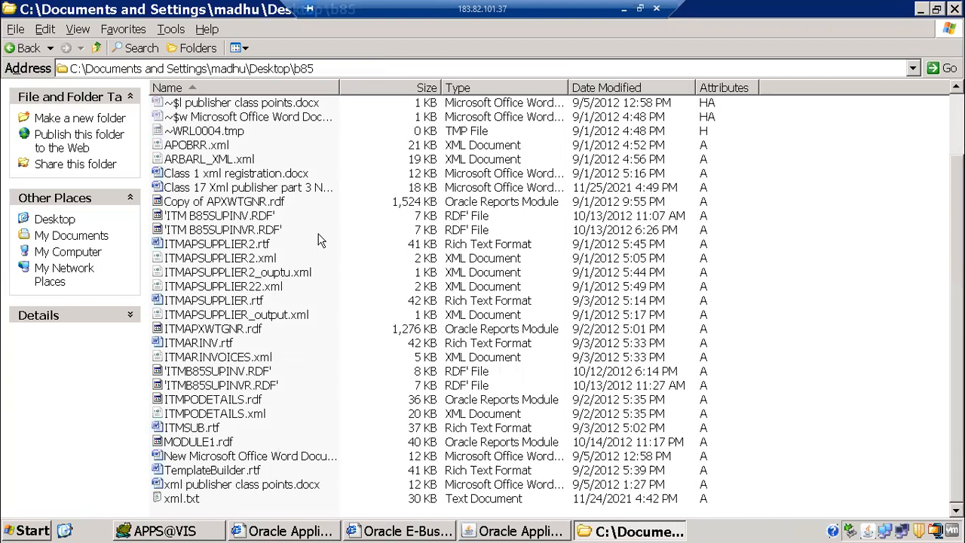
{"action": "scroll", "coordinate": [318, 239], "scroll_direction": "up", "scroll_amount": 2}
{"action": "double_click", "coordinate": [181, 103]}
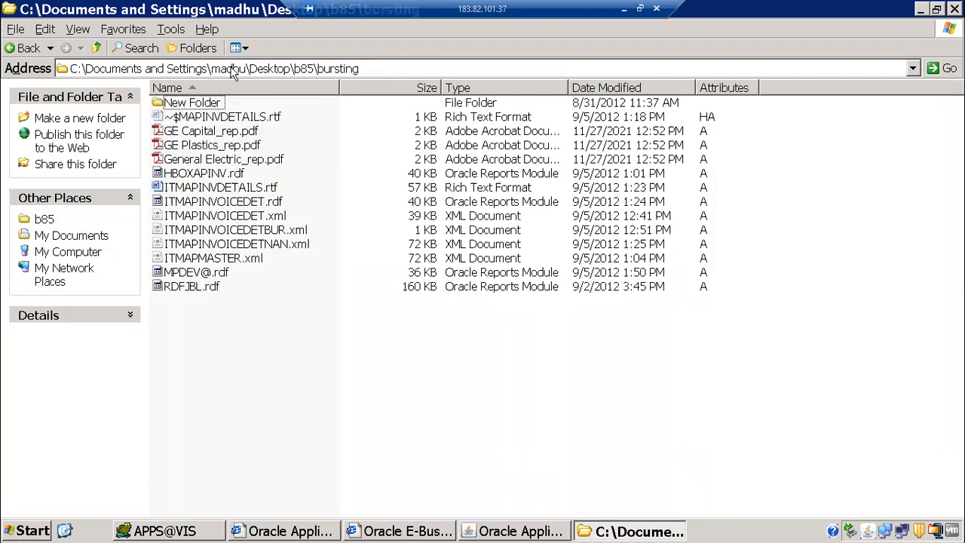
{"action": "left_click", "coordinate": [97, 48]}
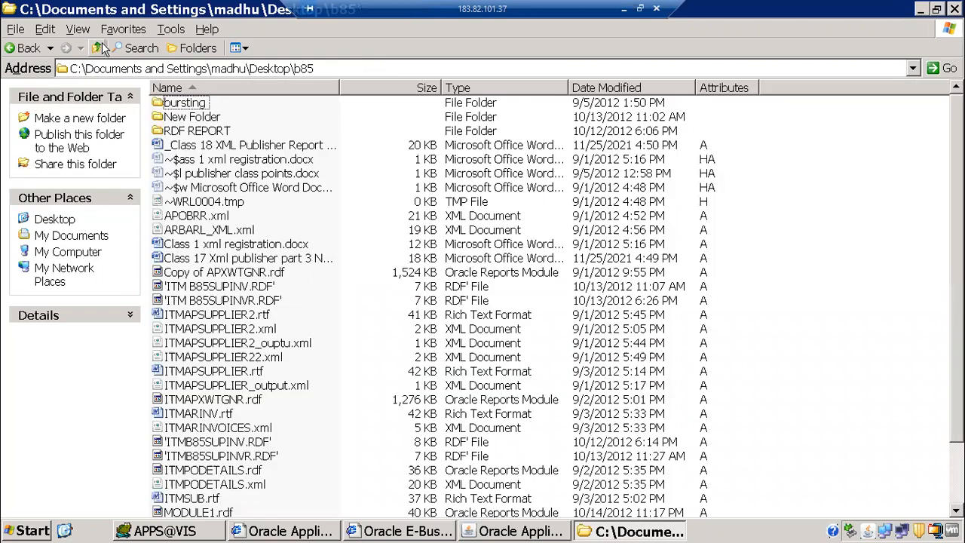
{"action": "double_click", "coordinate": [201, 131]}
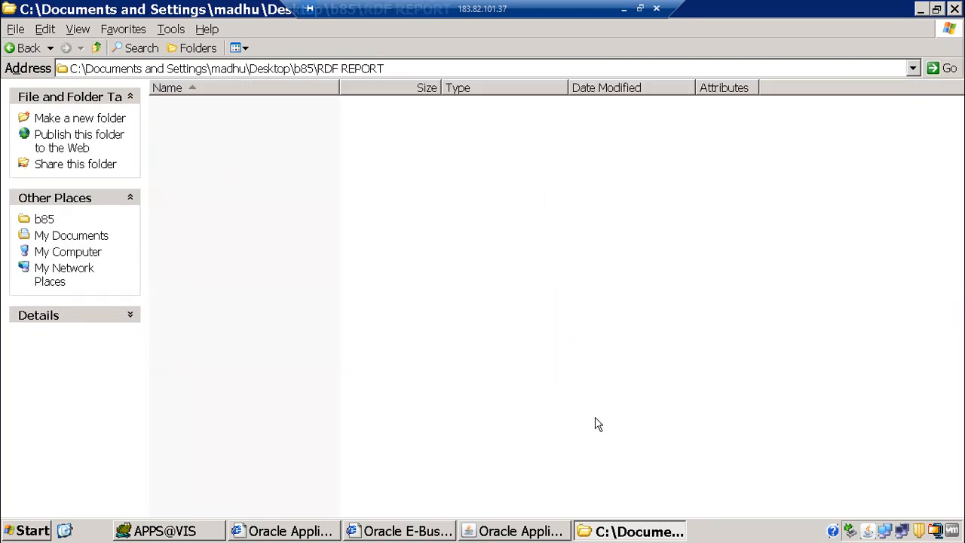
{"action": "left_click", "coordinate": [97, 47]}
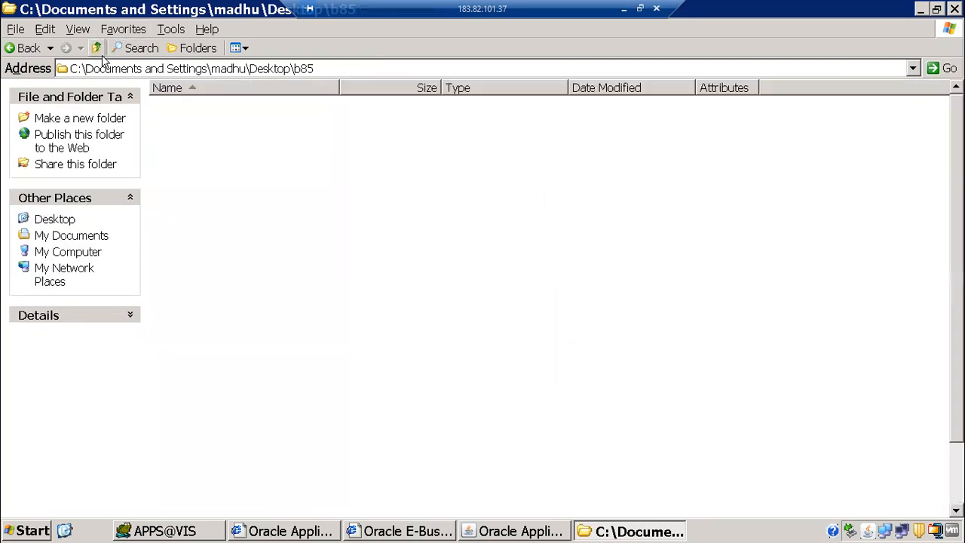
{"action": "scroll", "coordinate": [367, 445], "scroll_direction": "down", "scroll_amount": 2}
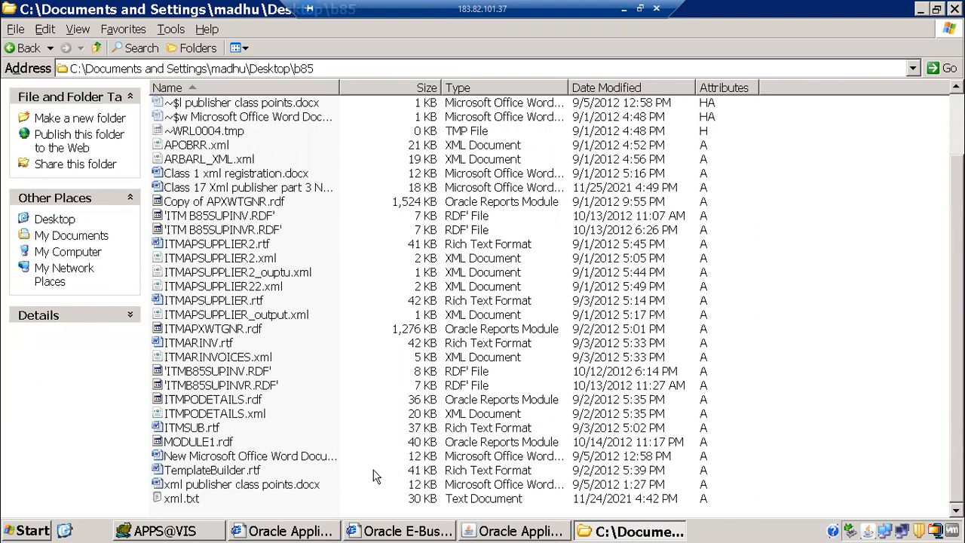
{"action": "double_click", "coordinate": [188, 499]}
Maximize Notepad and scroll through the xml.txt XML Publisher deployment notes
{"action": "left_click", "coordinate": [937, 37]}
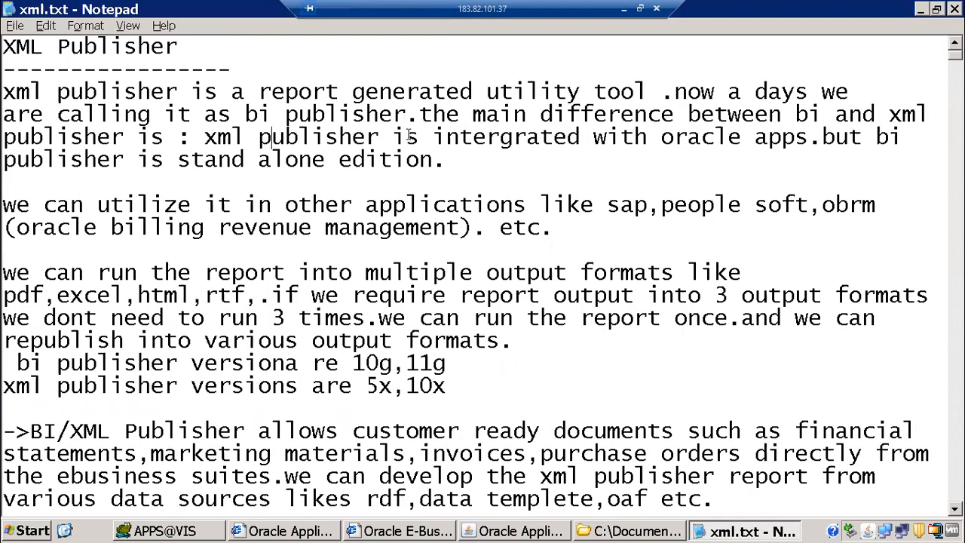
{"action": "left_click", "coordinate": [154, 114]}
{"action": "scroll", "coordinate": [160, 117], "scroll_direction": "down", "scroll_amount": 12}
{"action": "scroll", "coordinate": [128, 181], "scroll_direction": "up", "scroll_amount": 1}
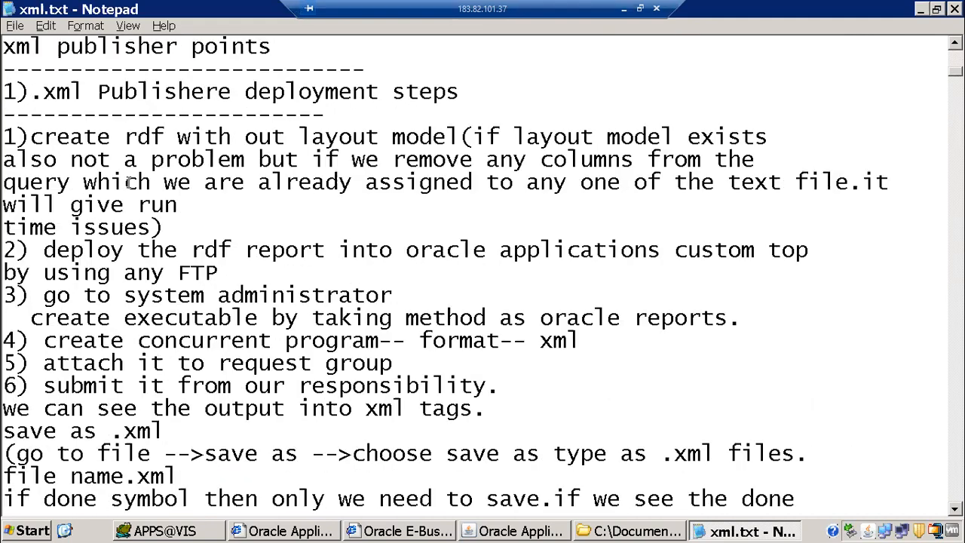
{"action": "scroll", "coordinate": [128, 182], "scroll_direction": "up", "scroll_amount": 2}
{"action": "scroll", "coordinate": [143, 173], "scroll_direction": "down", "scroll_amount": 10}
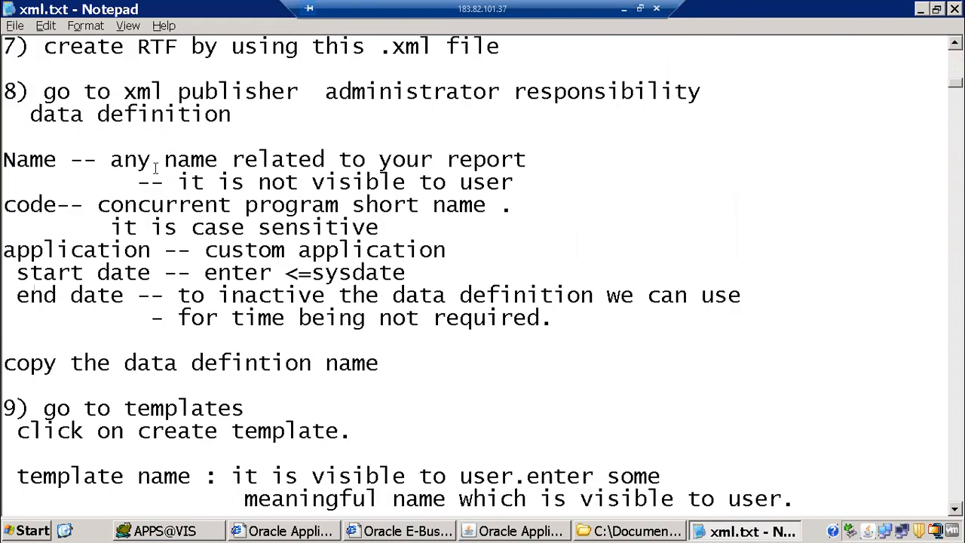
{"action": "scroll", "coordinate": [156, 167], "scroll_direction": "up", "scroll_amount": 9}
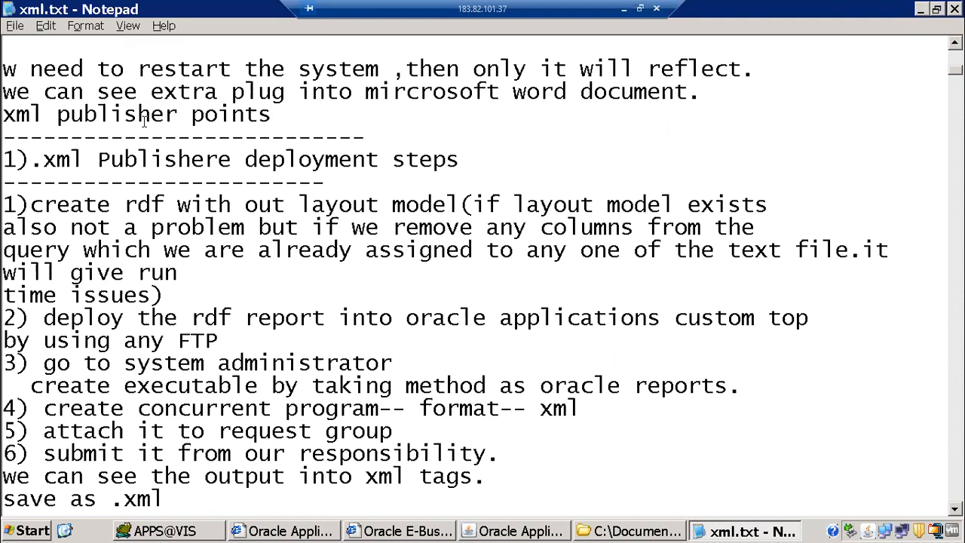
Refresh the desktop and launch Notepad++ with a blank document, declining the update
{"action": "left_click", "coordinate": [65, 530]}
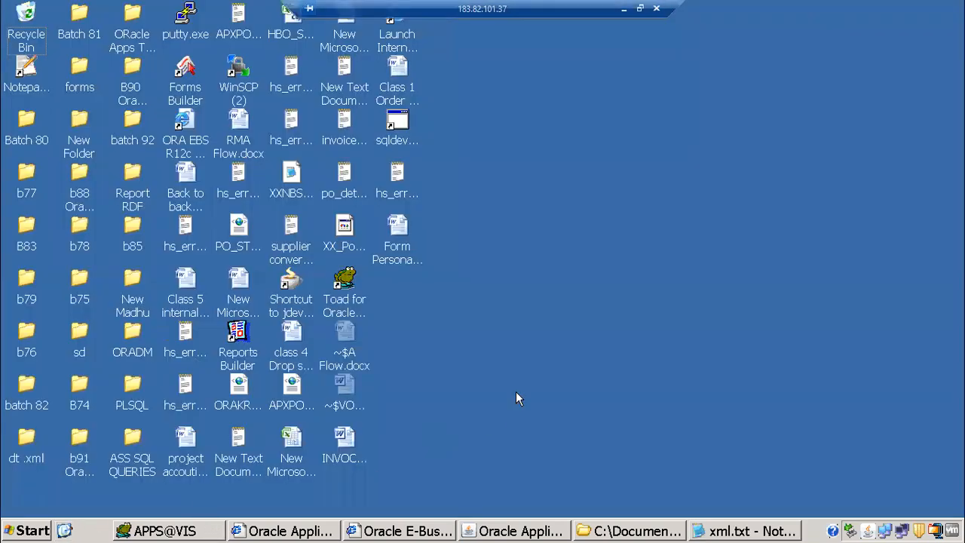
{"action": "right_click", "coordinate": [528, 125]}
{"action": "left_click", "coordinate": [572, 150]}
{"action": "left_click", "coordinate": [34, 531]}
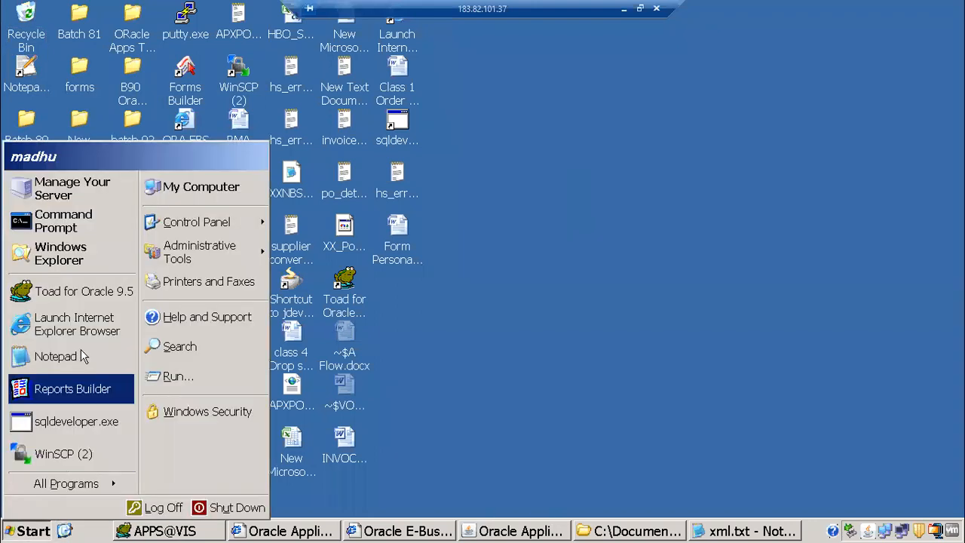
{"action": "left_click", "coordinate": [571, 286]}
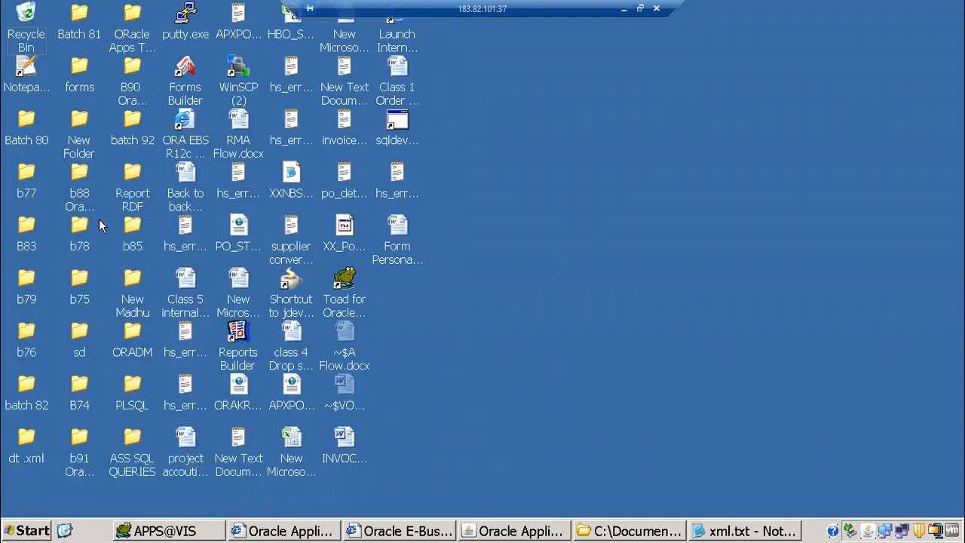
{"action": "double_click", "coordinate": [29, 80]}
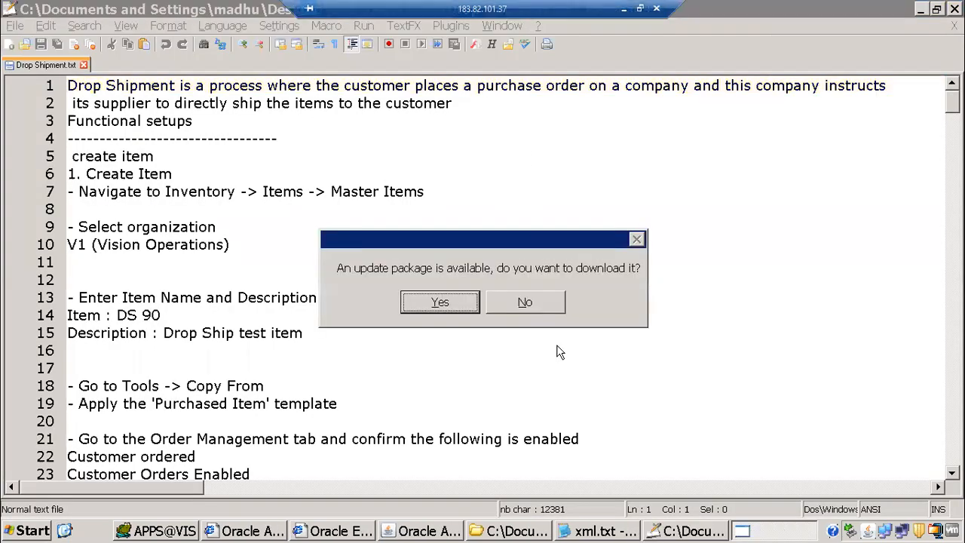
{"action": "left_click", "coordinate": [9, 46]}
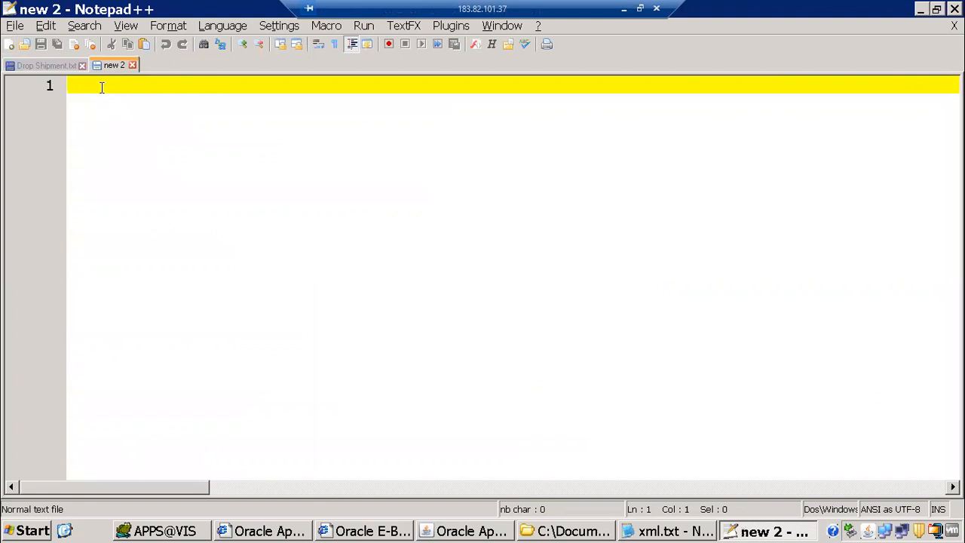
Enter '1) report development' and '2) report customization' on separate lines
{"action": "type", "text": "report custom"}
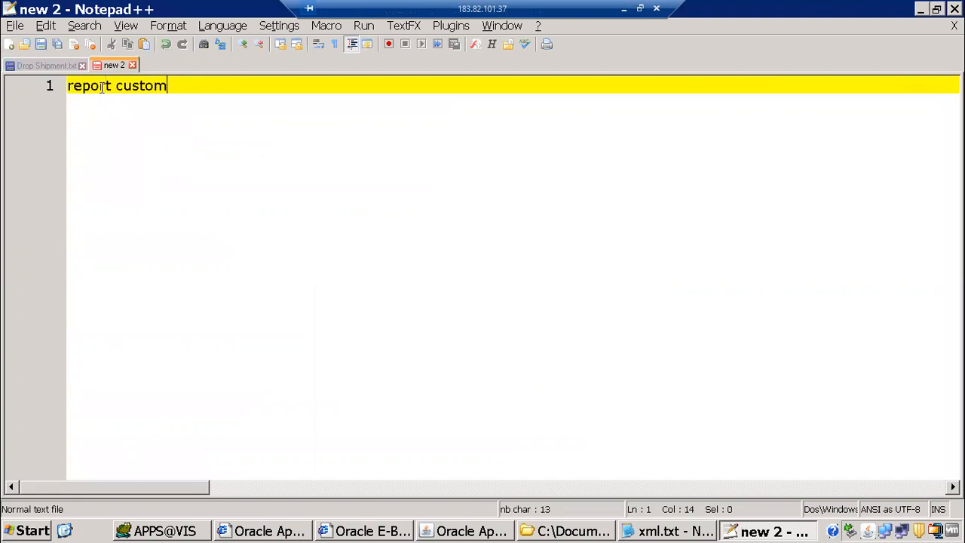
{"action": "type", "text": "ization"}
{"action": "key", "text": "Home"}
{"action": "type", "text": "1"}
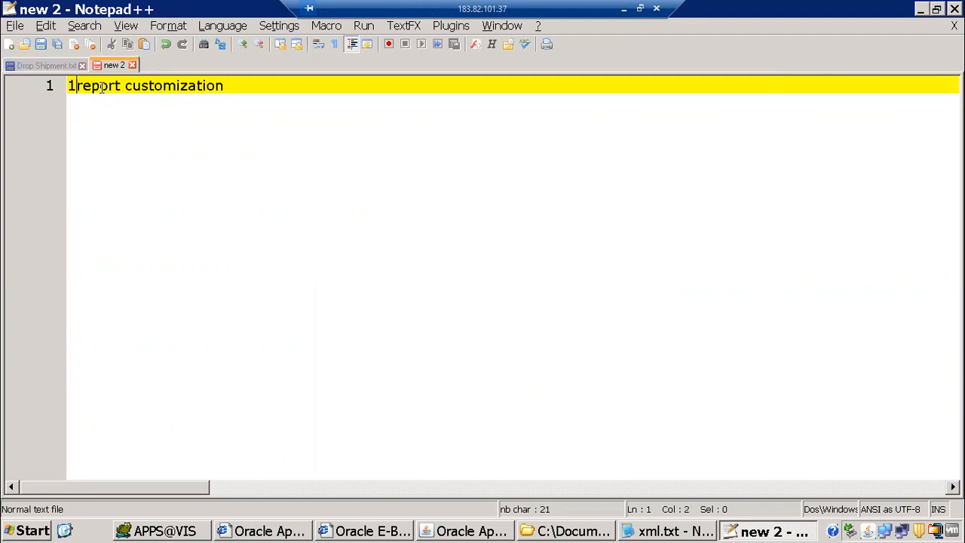
{"action": "type", "text": ") report "}
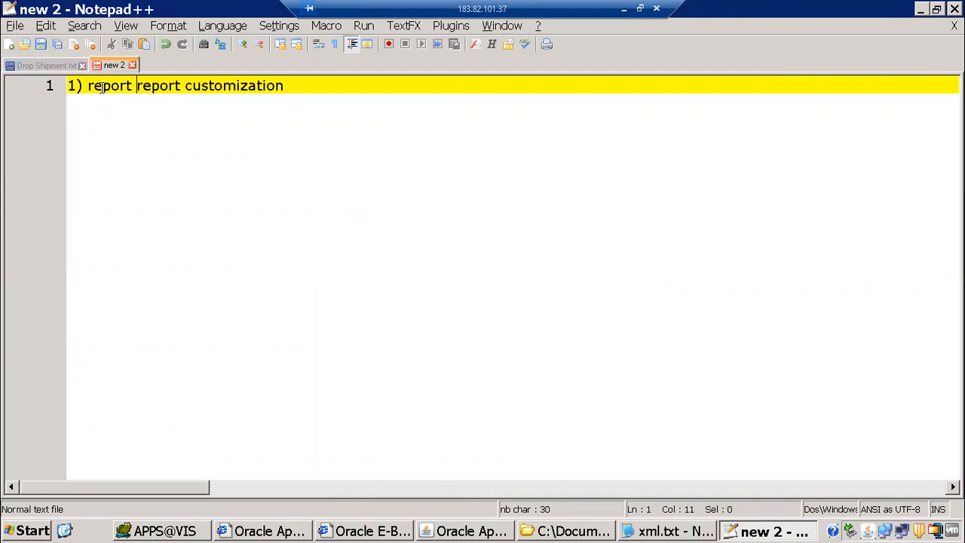
{"action": "type", "text": "development"}
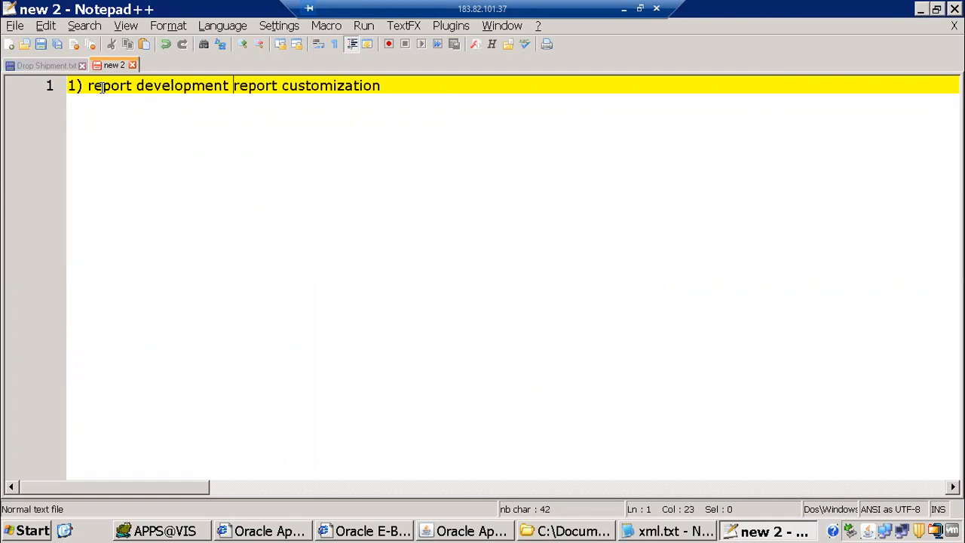
{"action": "key", "text": "Return"}
{"action": "type", "text": "2)"}
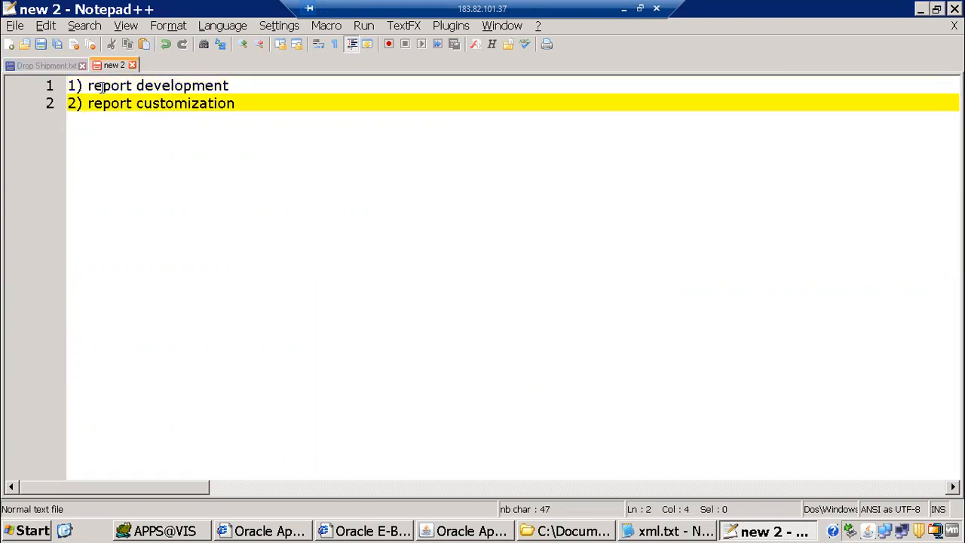
Append '- data template' to item 1 and add blank lines between and above the items
{"action": "key", "text": "Up"}
{"action": "key", "text": "End"}
{"action": "type", "text": "- "}
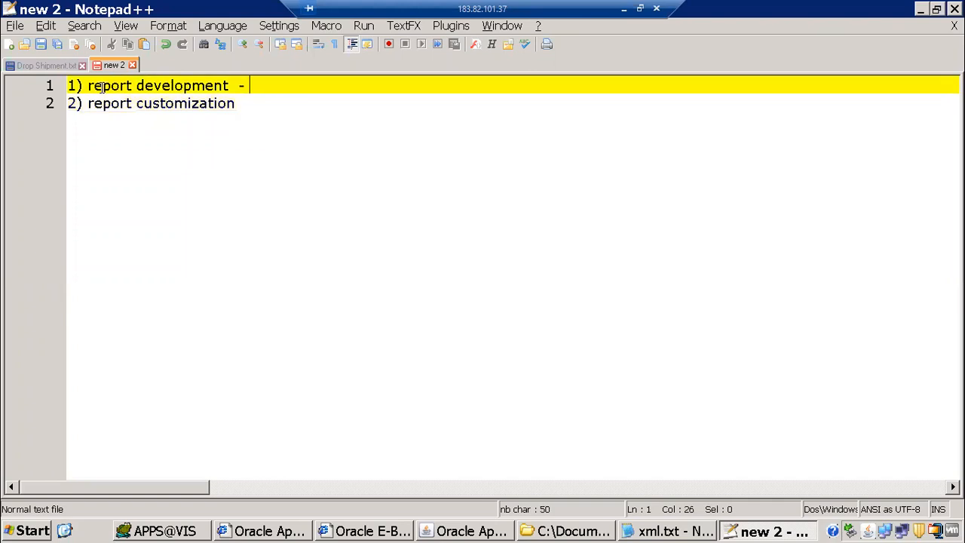
{"action": "type", "text": "data template"}
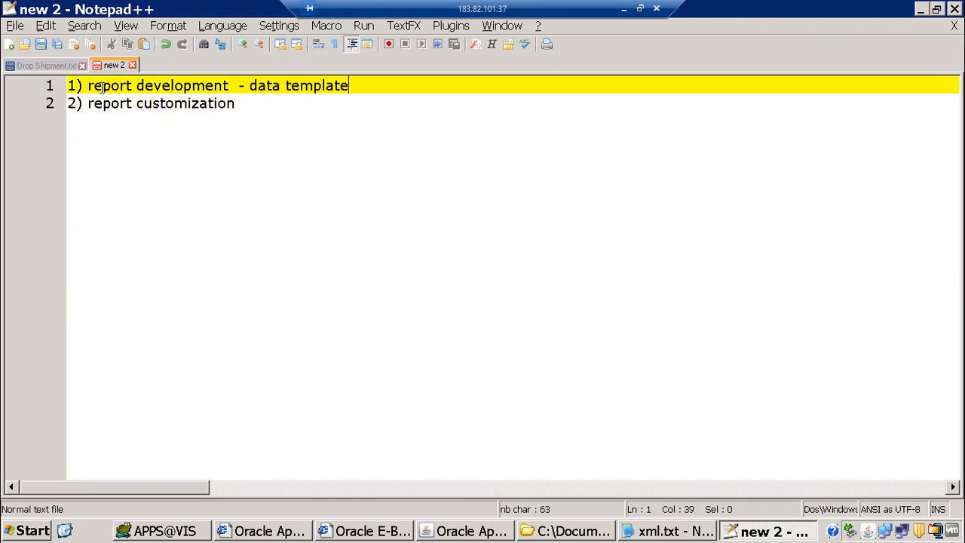
{"action": "key", "text": "Return"}
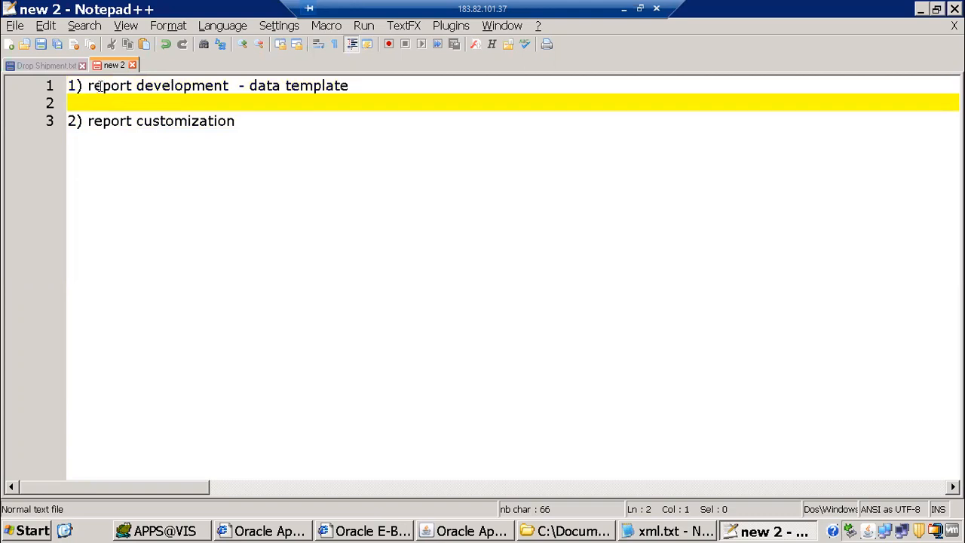
{"action": "key", "text": "Up"}
{"action": "key", "text": "Return"}
Type the heading 'xml publisher report' on line 1 with a dashed underline beneath
{"action": "left_click", "coordinate": [100, 86]}
{"action": "type", "text": "x"}
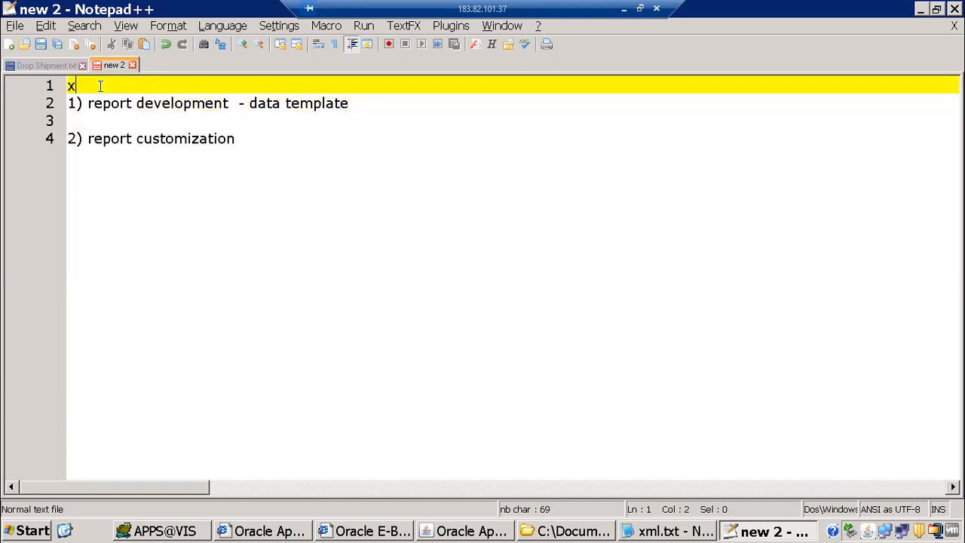
{"action": "type", "text": "ml publisher report"}
{"action": "key", "text": "Return"}
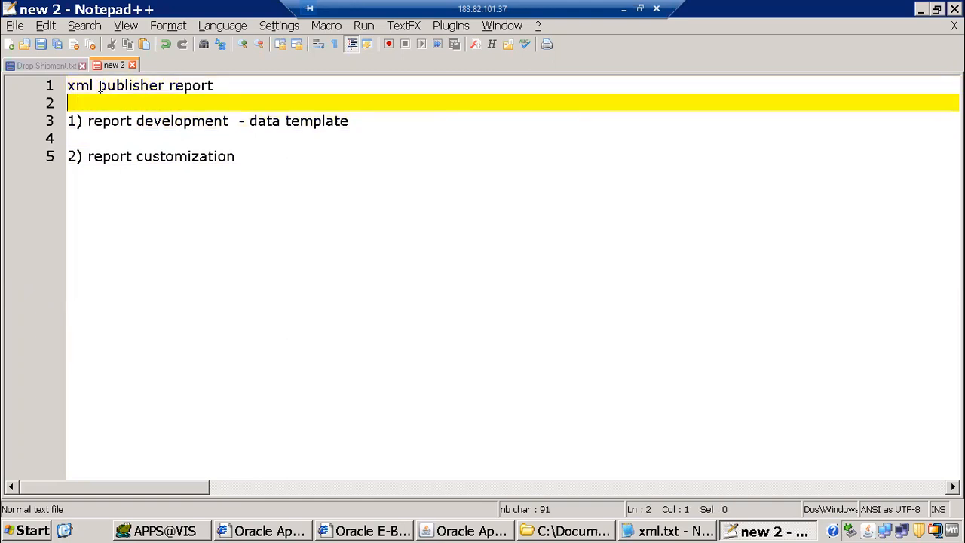
{"action": "type", "text": "------------------------------"}
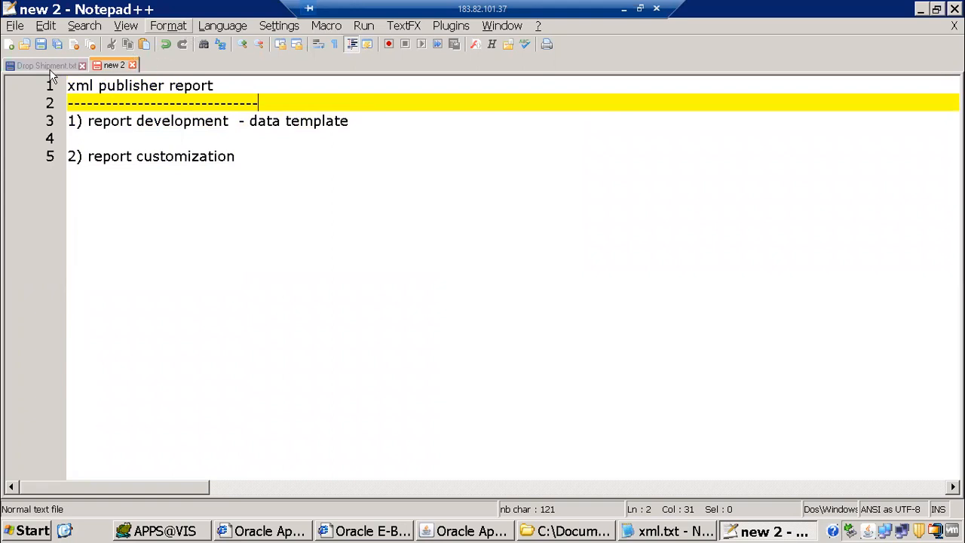
Highlight the 'report development' and 'report customization' items while explaining them
{"action": "left_click", "coordinate": [118, 122]}
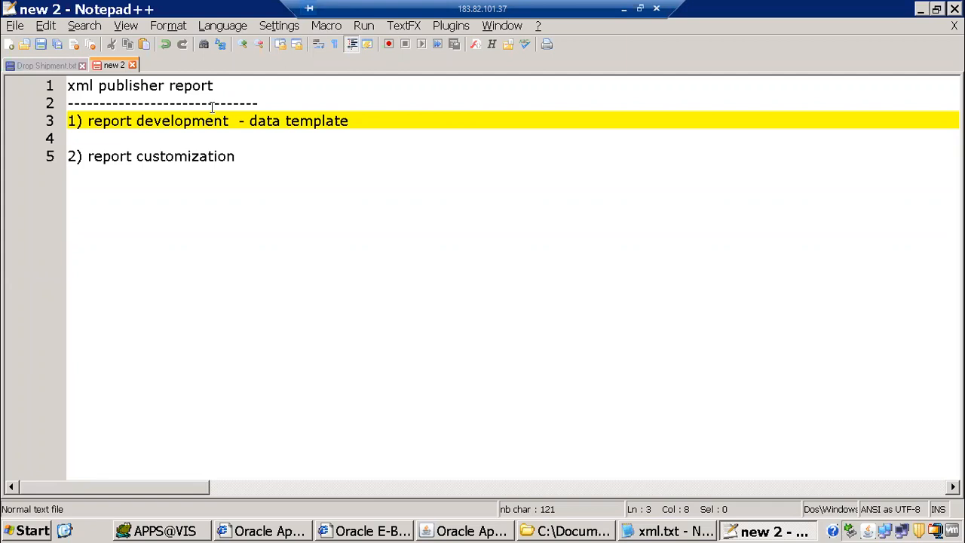
{"action": "left_click", "coordinate": [185, 156]}
{"action": "left_click", "coordinate": [304, 155]}
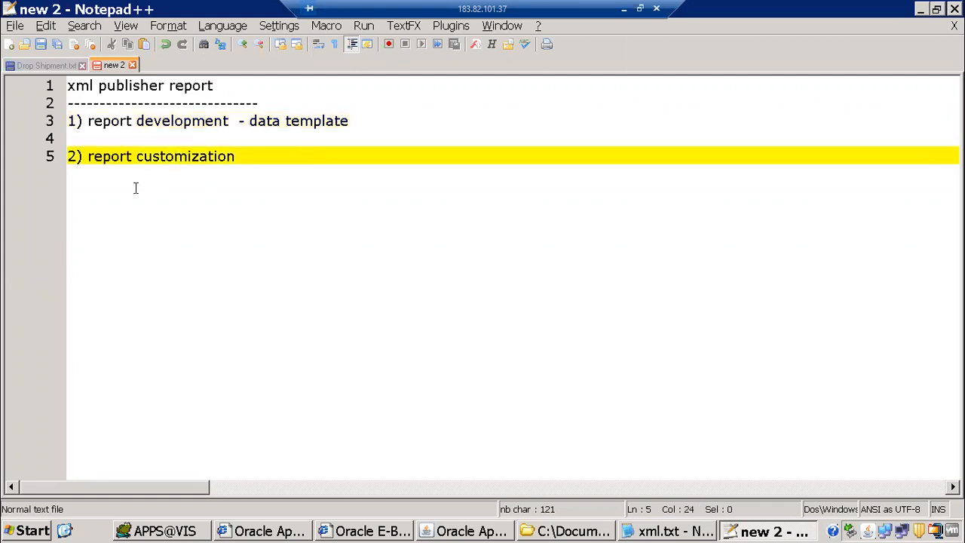
{"action": "left_click_drag", "start_coordinate": [84, 156], "coordinate": [251, 154]}
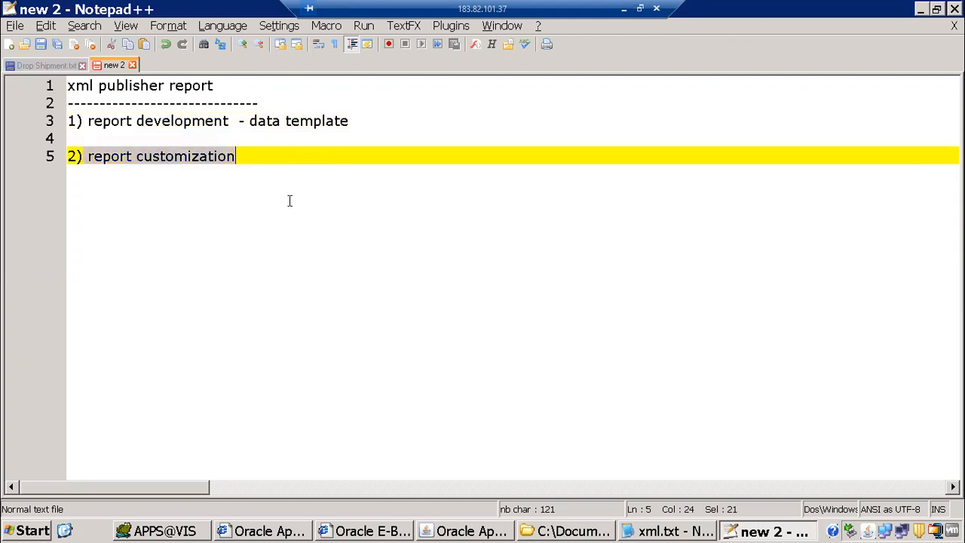
{"action": "left_click", "coordinate": [315, 209]}
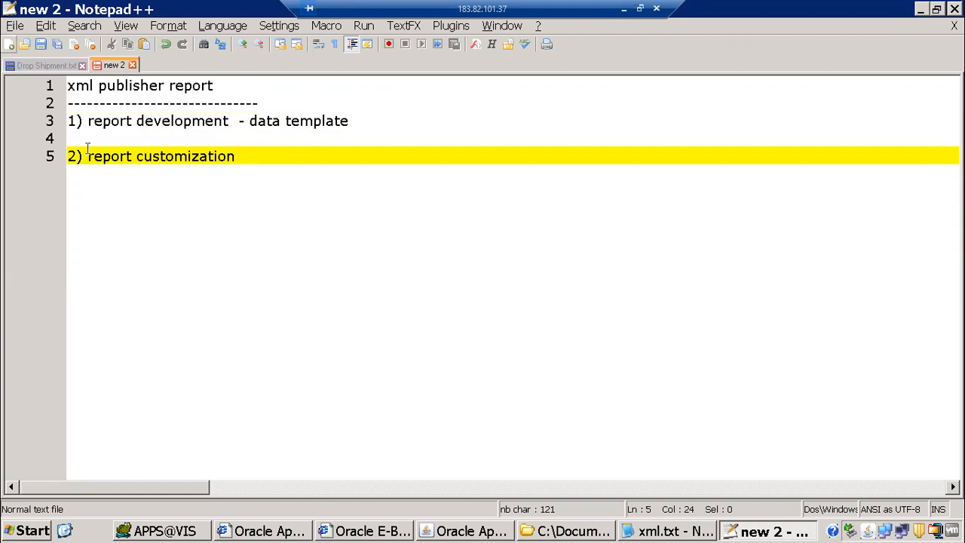
{"action": "left_click_drag", "start_coordinate": [93, 156], "coordinate": [286, 171]}
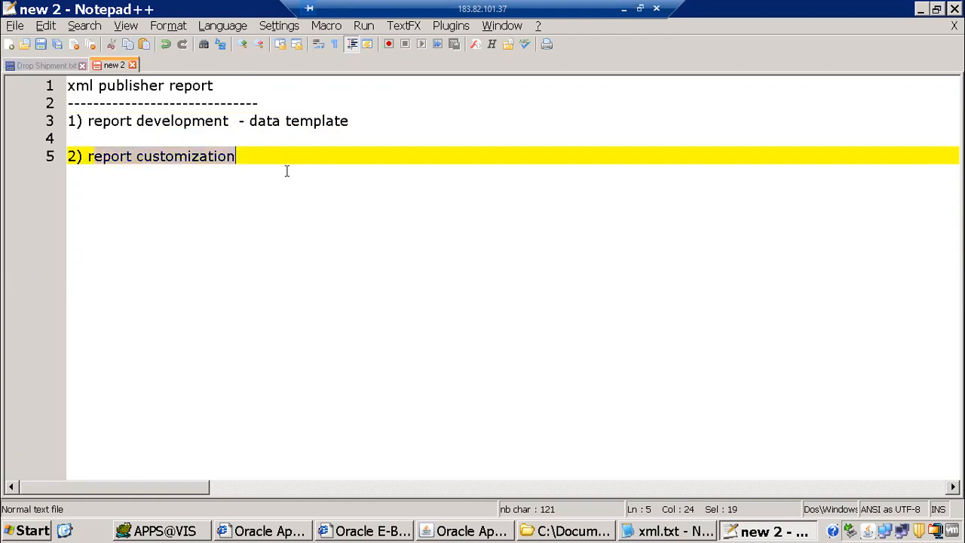
{"action": "left_click", "coordinate": [84, 156]}
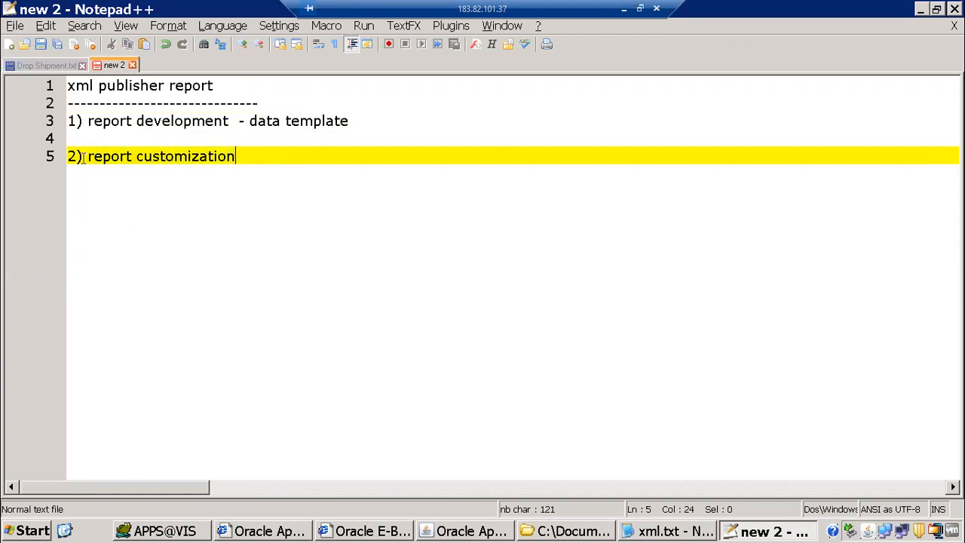
{"action": "left_click", "coordinate": [231, 156], "text": "shift"}
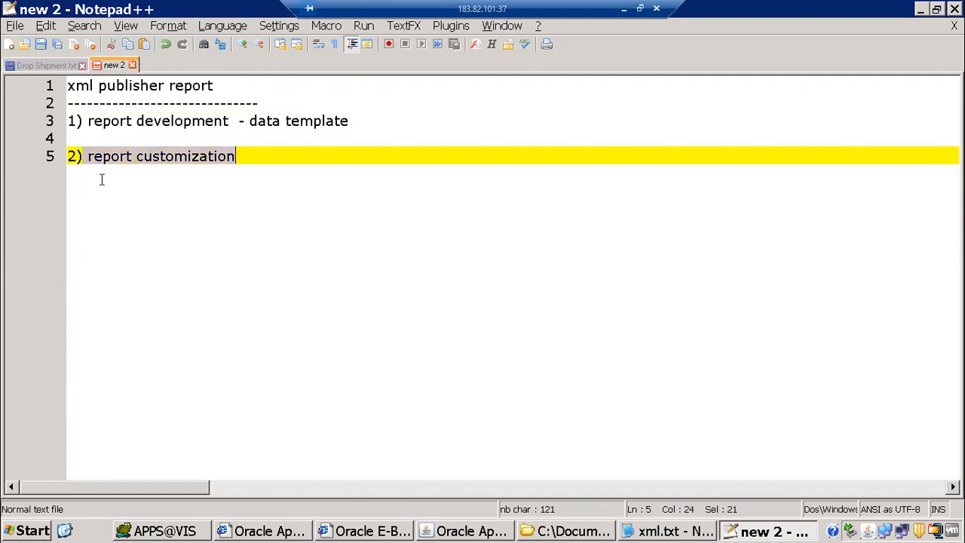
{"action": "left_click", "coordinate": [205, 155]}
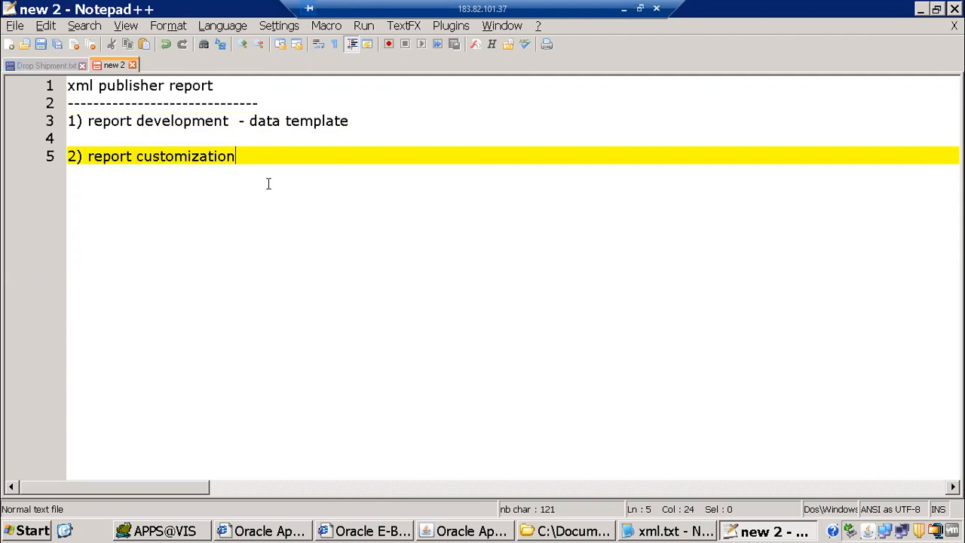
Add line 6 reading '1099 payment report - convert rdf report to xml publisher'
{"action": "type", "text": "1"}
{"action": "key", "text": "BackSpace"}
{"action": "key", "text": "Return"}
{"action": "type", "text": "1"}
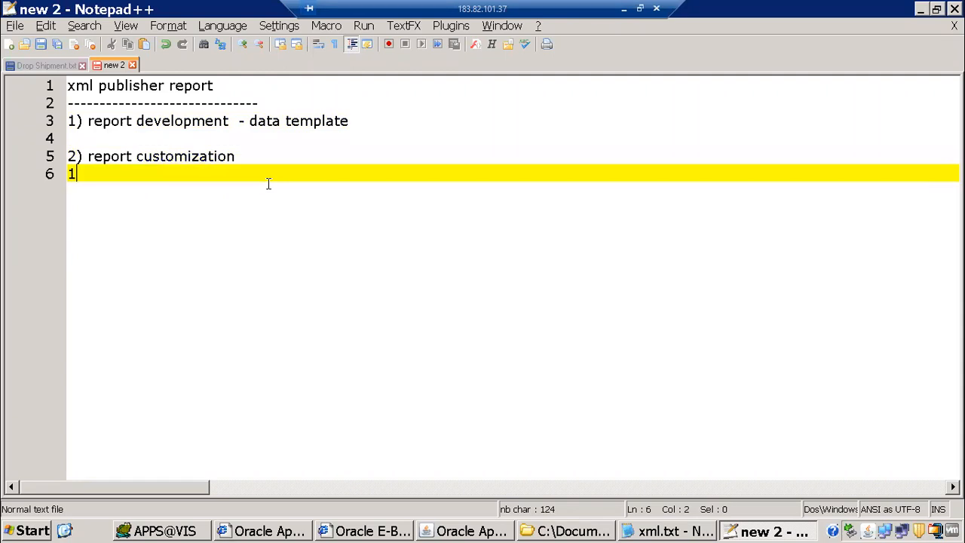
{"action": "type", "text": "099 payment"}
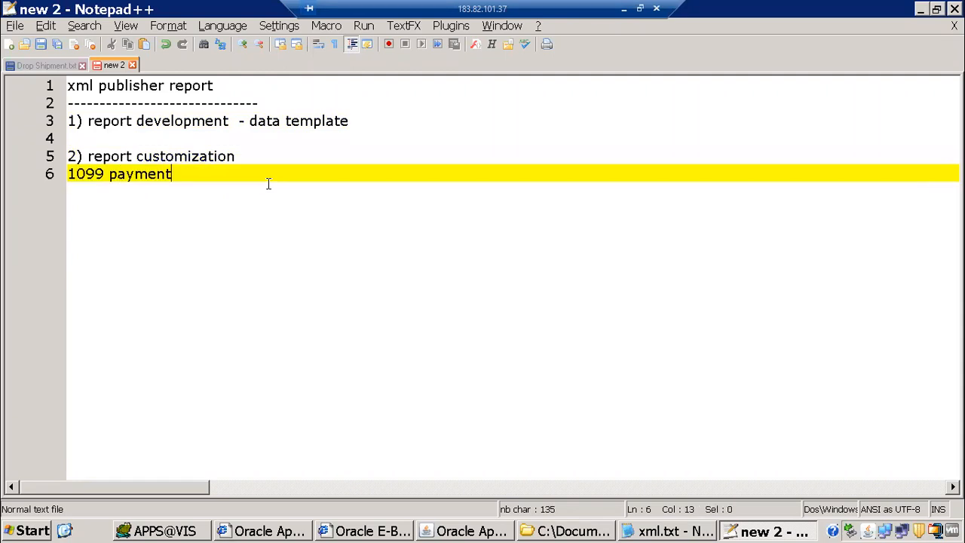
{"action": "type", "text": " report - convert rdf t"}
{"action": "key", "text": "BackSpace"}
{"action": "type", "text": "report "}
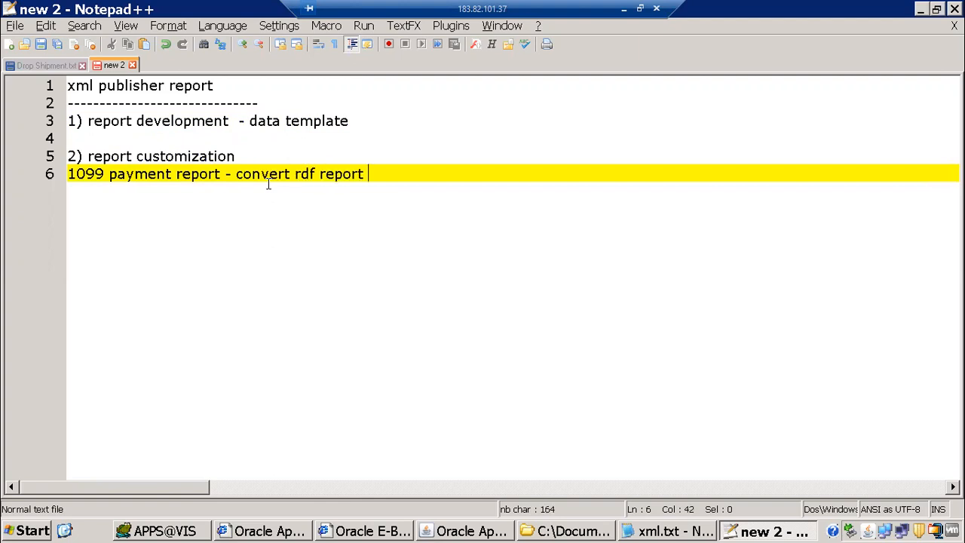
{"action": "type", "text": "to xml publi"}
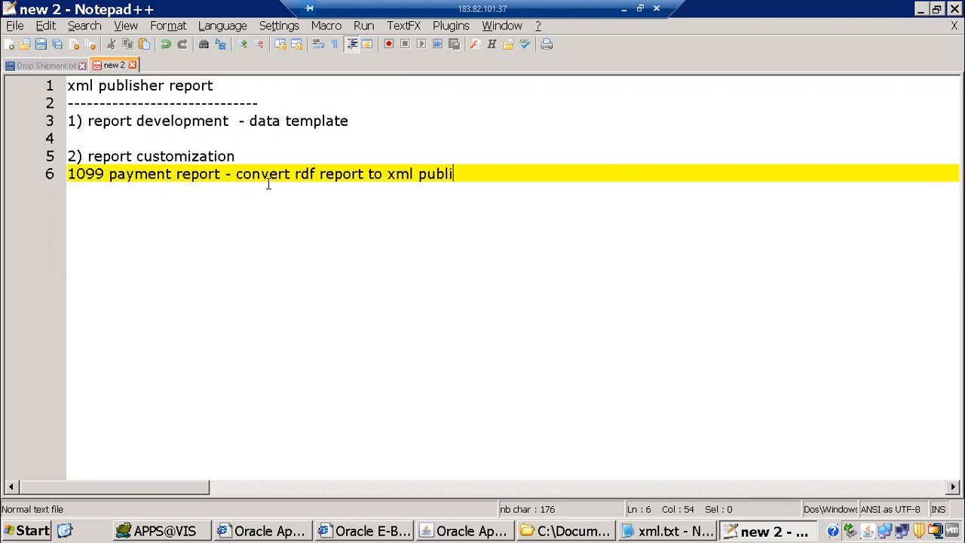
{"action": "type", "text": "sher"}
Highlight '1099' on line 6 to emphasise it
{"action": "left_click", "coordinate": [231, 173]}
{"action": "left_click_drag", "start_coordinate": [79, 174], "coordinate": [154, 174]}
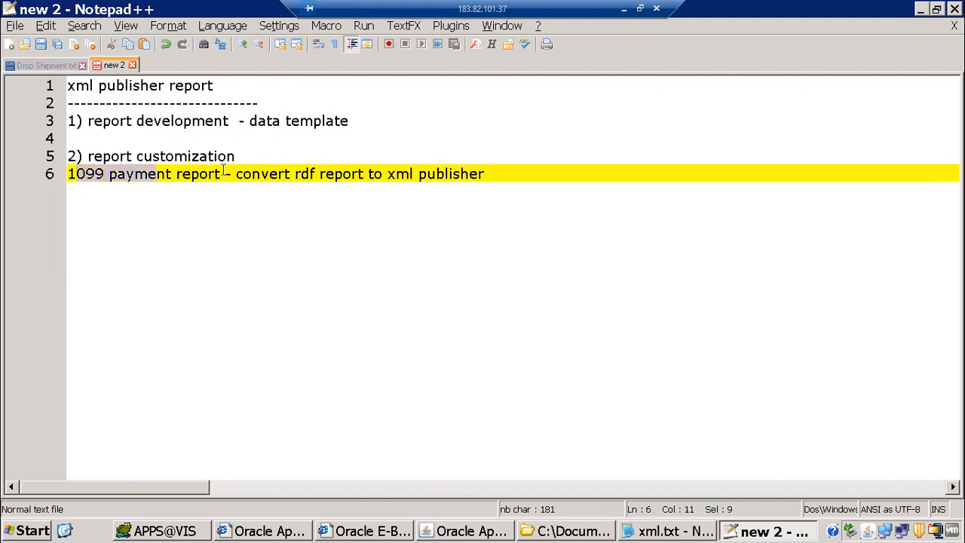
{"action": "key", "text": "ctrl+shift+Right"}
{"action": "key", "text": "ctrl+shift+Right"}
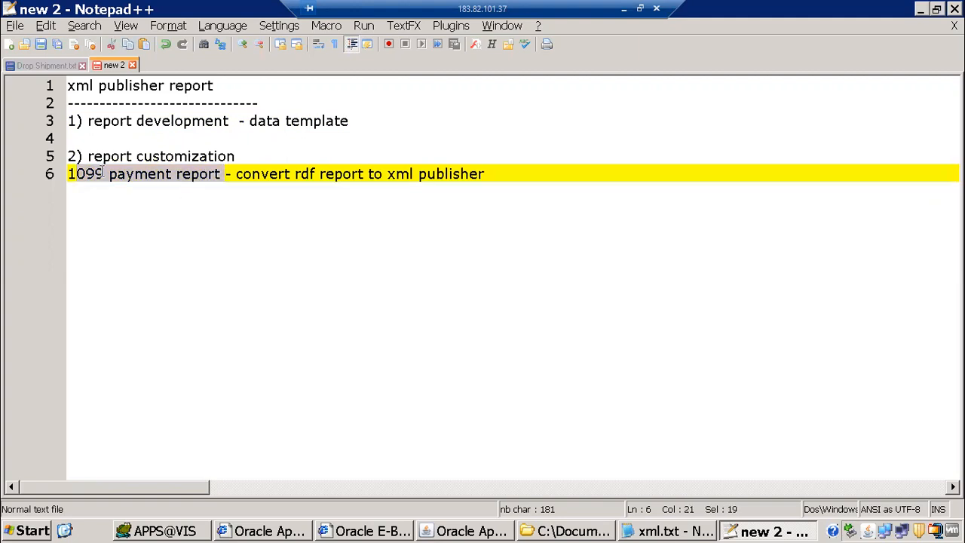
{"action": "left_click", "coordinate": [104, 173]}
{"action": "key", "text": "shift+Home"}
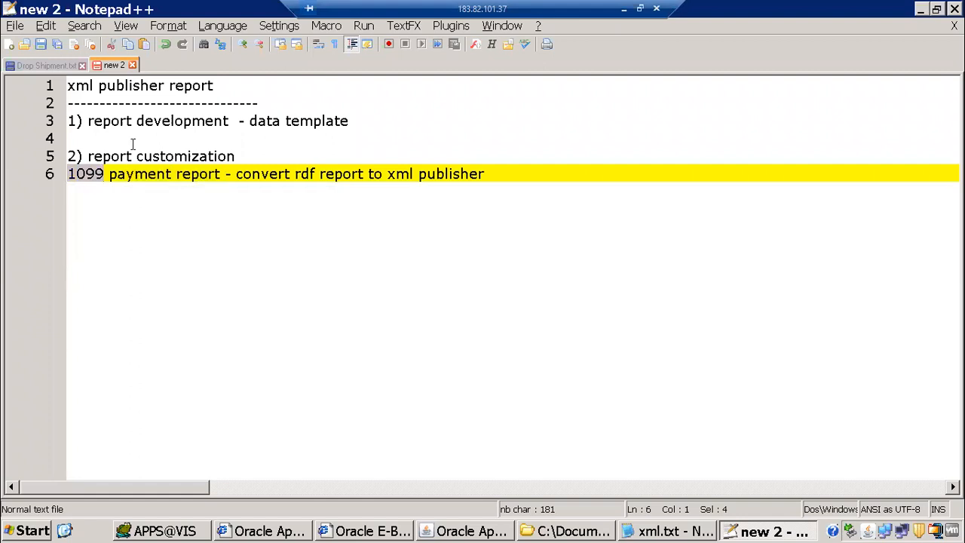
In Oracle Applications, leave Sales Orders and switch to the System Administrator responsibility
{"action": "left_click", "coordinate": [566, 529]}
{"action": "left_click", "coordinate": [486, 531]}
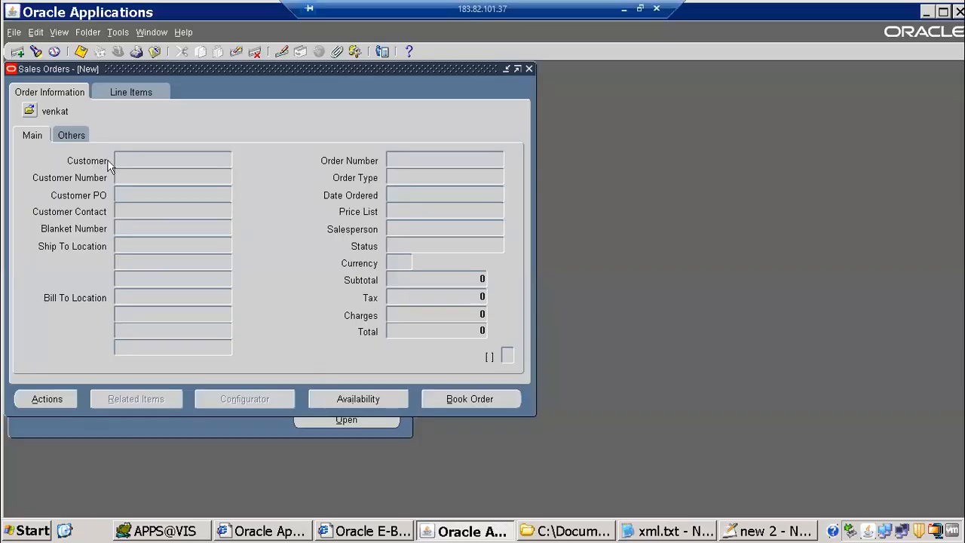
{"action": "left_click", "coordinate": [113, 53]}
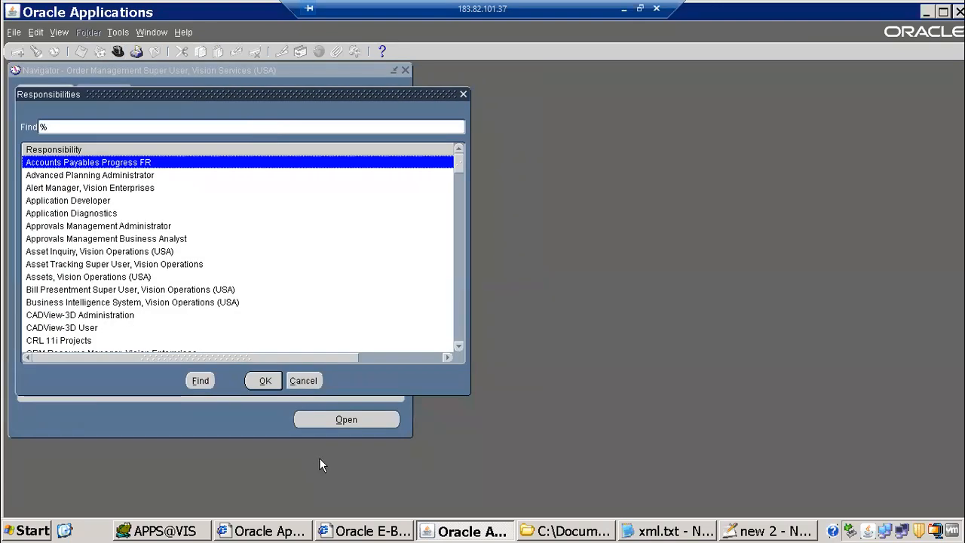
{"action": "type", "text": "system Administrat"}
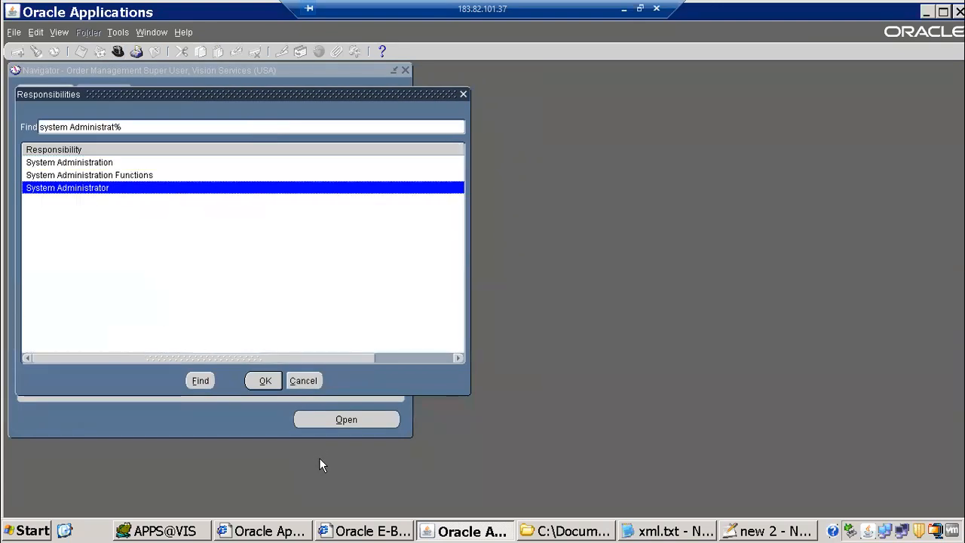
{"action": "key", "text": "Return"}
Open the Concurrent > Program > Define form
{"action": "double_click", "coordinate": [104, 166]}
{"action": "double_click", "coordinate": [98, 223]}
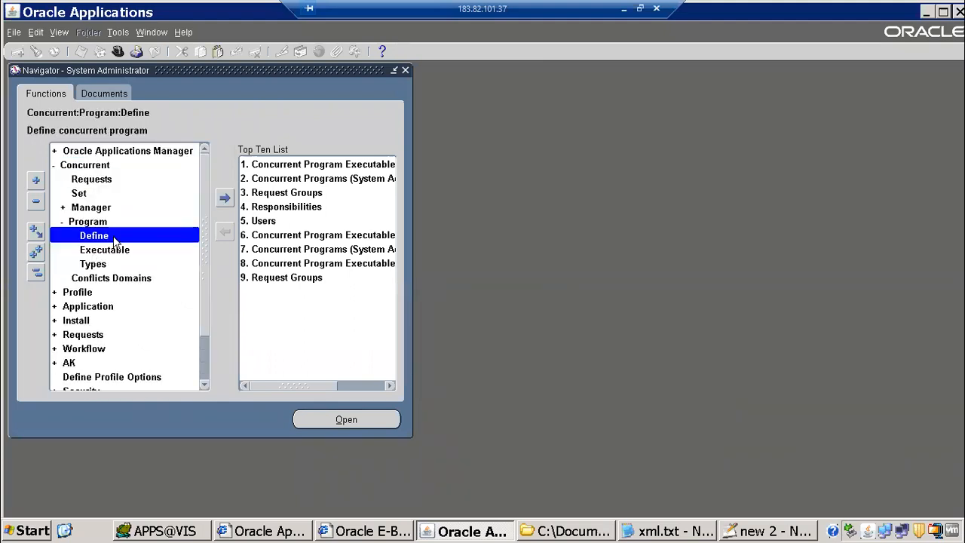
{"action": "double_click", "coordinate": [115, 239]}
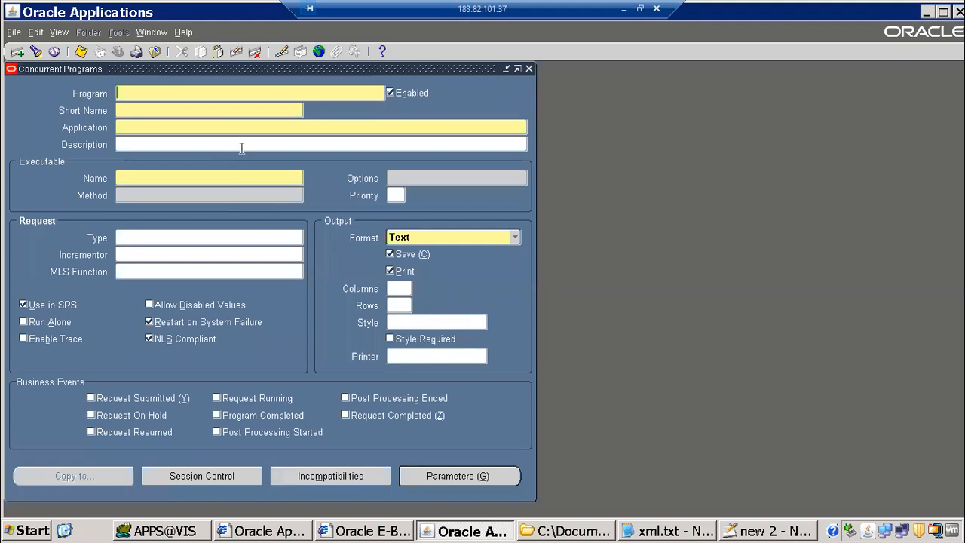
Query the concurrent program matching '1099%Pay%'
{"action": "key", "text": "F11"}
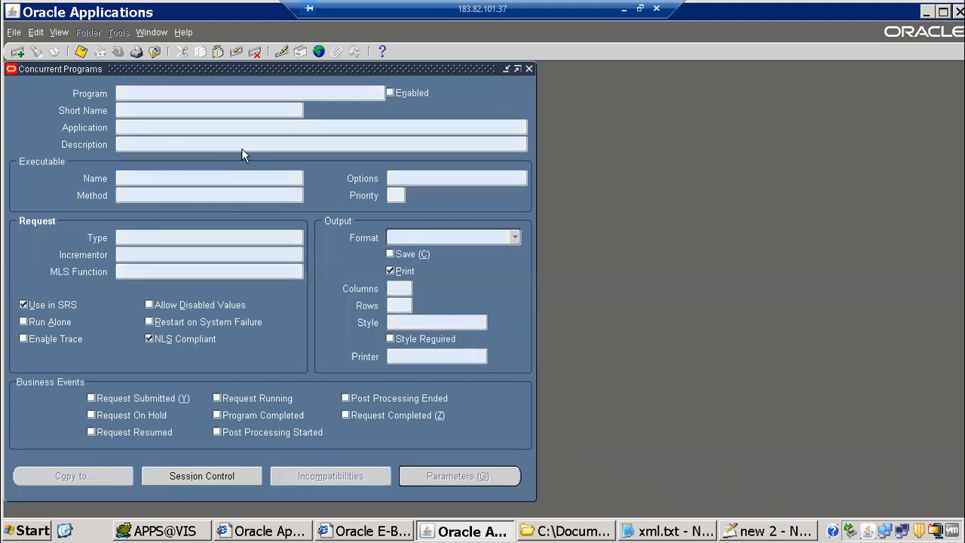
{"action": "type", "text": "1099%Pay%"}
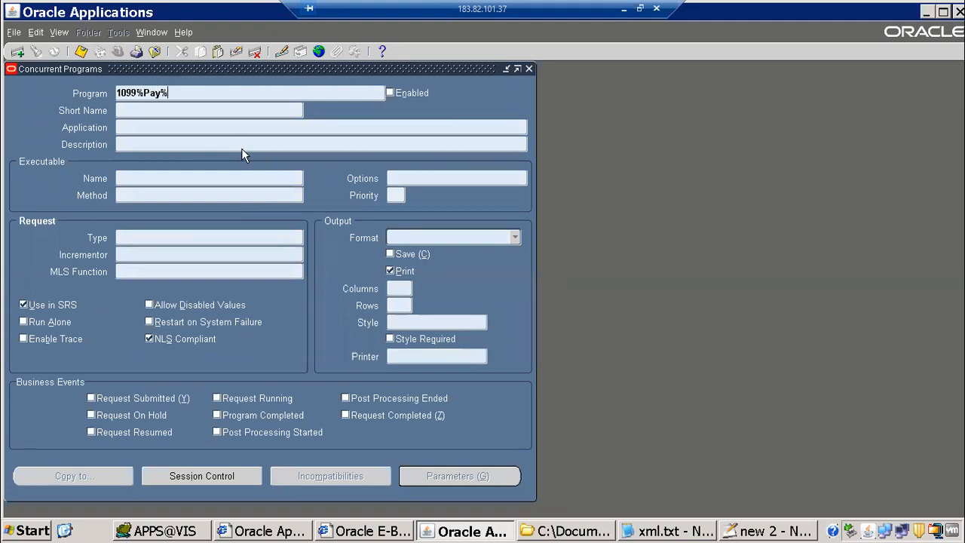
{"action": "key", "text": "ctrl+F11"}
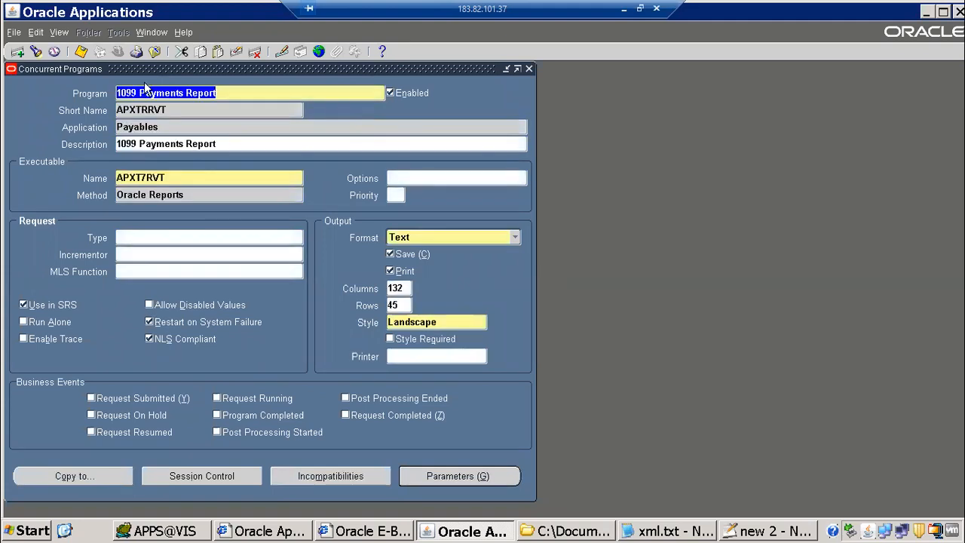
Review its Oracle Reports method and Text output format, then open its Parameters
{"action": "left_click", "coordinate": [178, 195]}
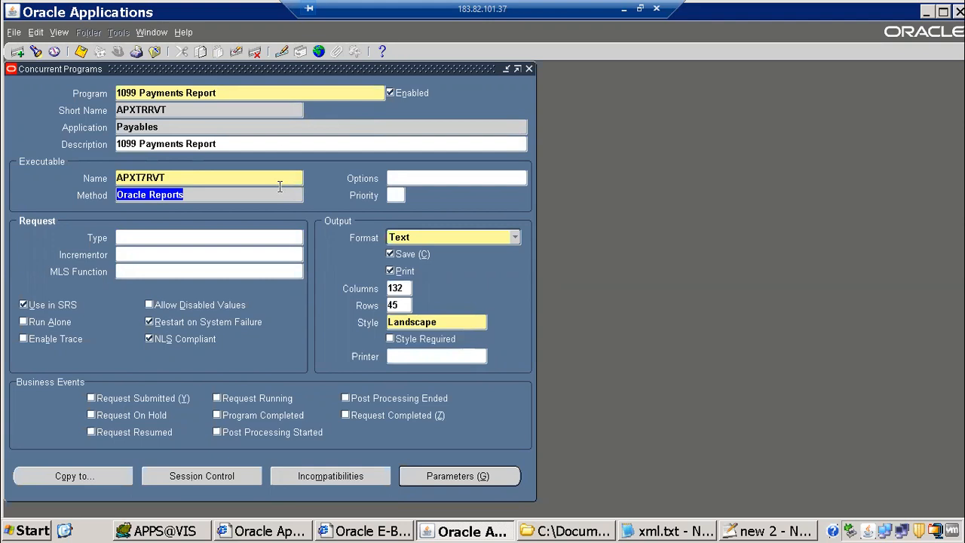
{"action": "left_click", "coordinate": [513, 237]}
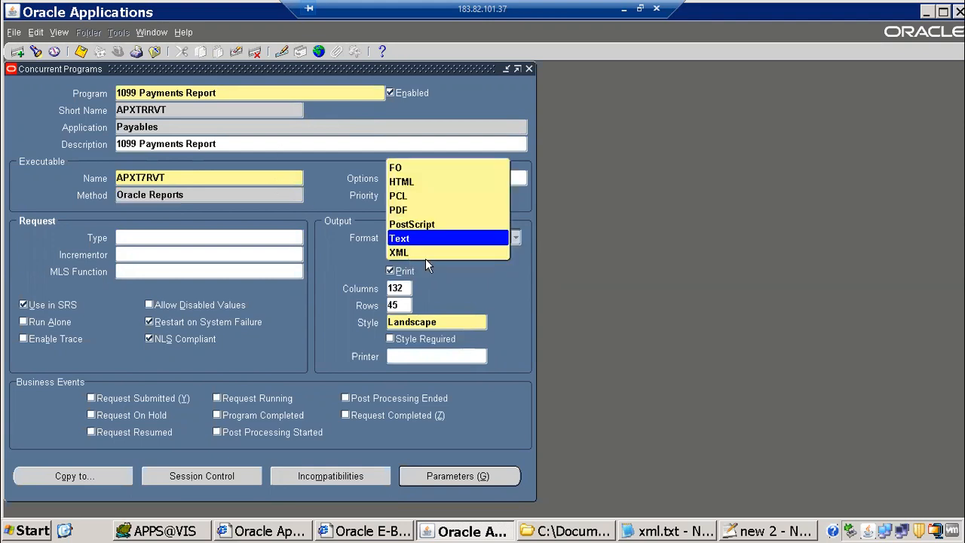
{"action": "left_click", "coordinate": [140, 162]}
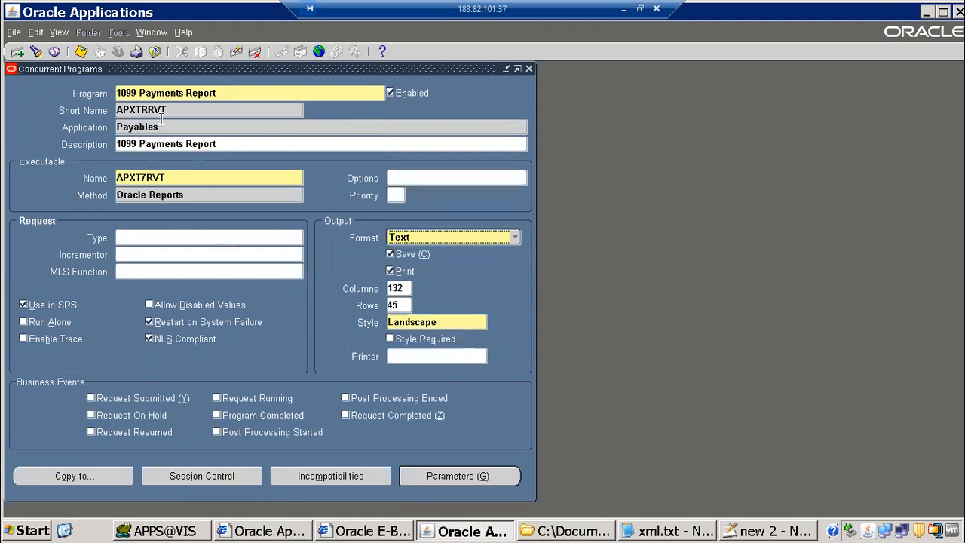
{"action": "left_click", "coordinate": [465, 483]}
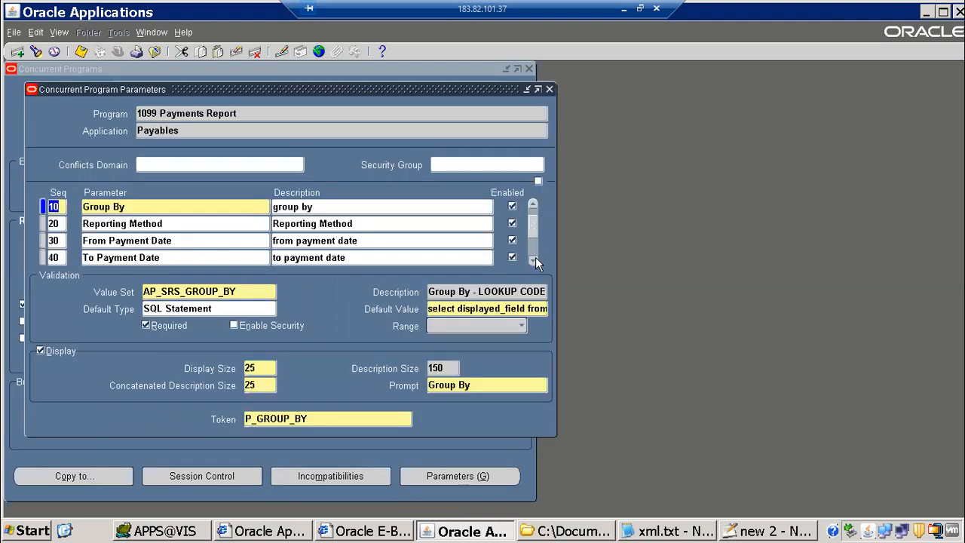
Review the Federal Reportable Only value set, close parameters, and select the Payables application name
{"action": "left_click", "coordinate": [535, 259]}
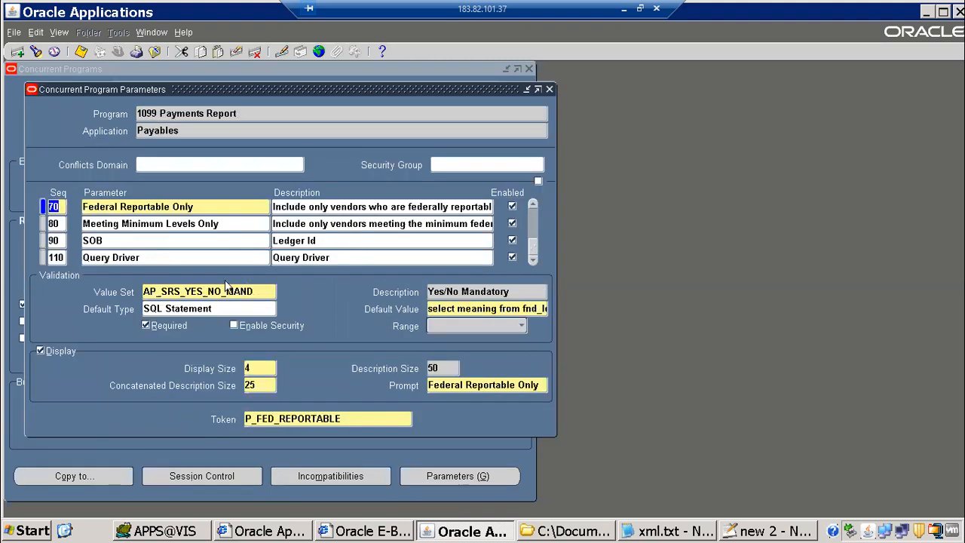
{"action": "left_click", "coordinate": [166, 291]}
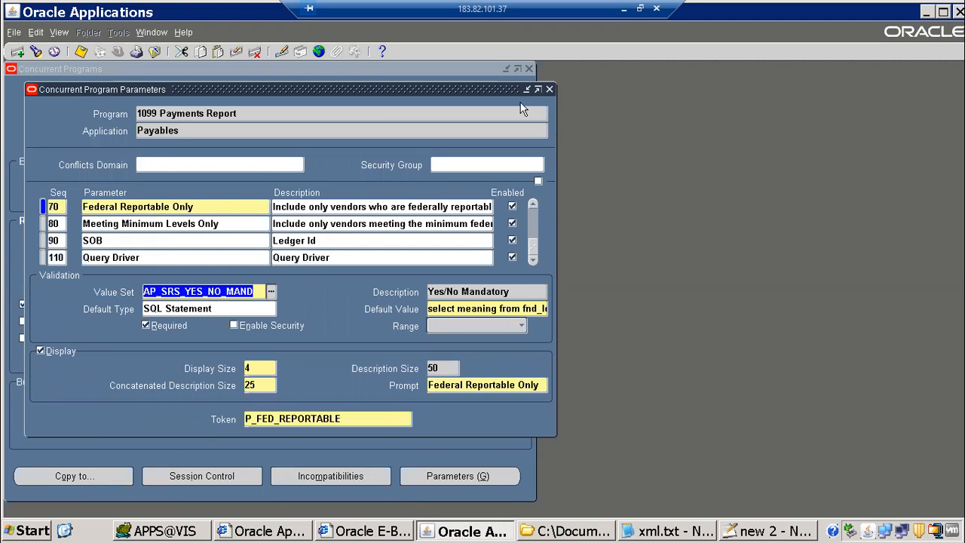
{"action": "left_click", "coordinate": [548, 90]}
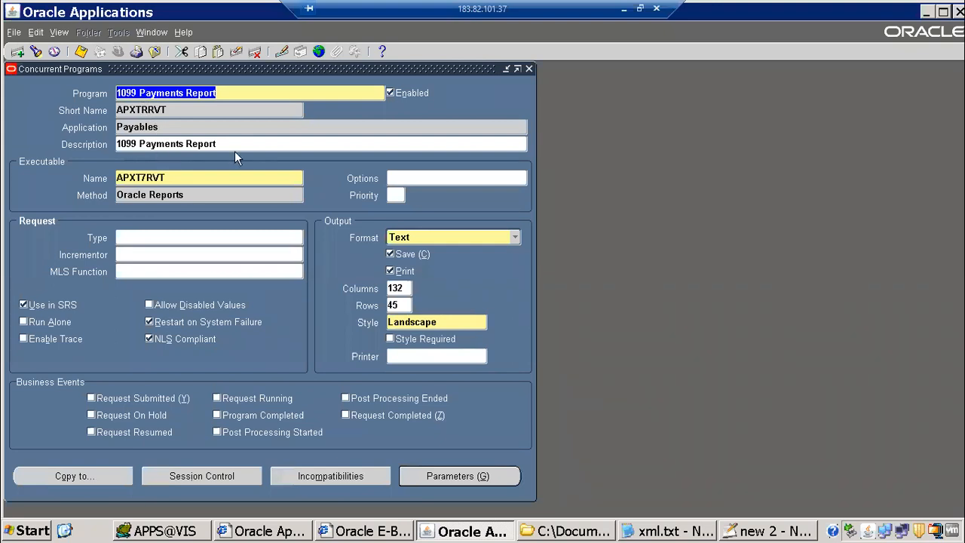
{"action": "right_click", "coordinate": [194, 121]}
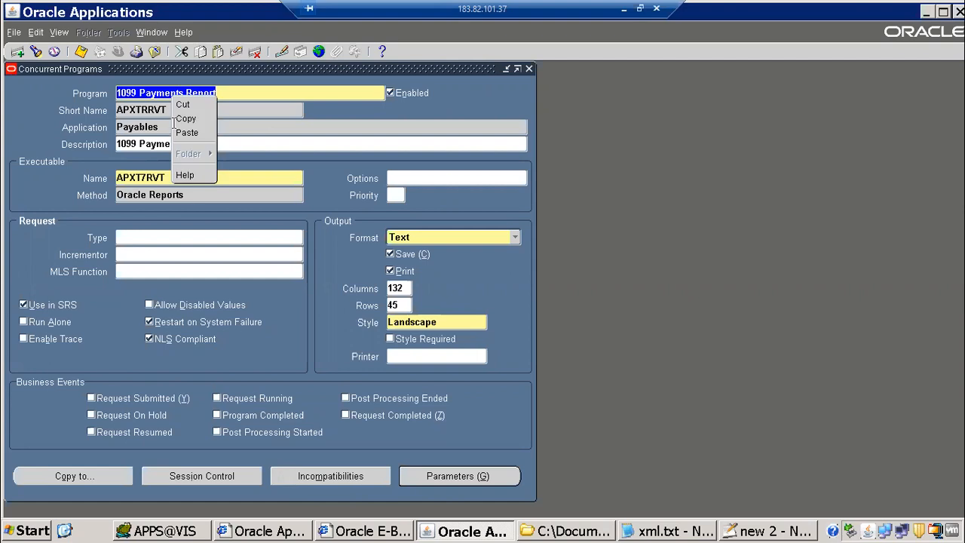
{"action": "left_click", "coordinate": [165, 125]}
{"action": "double_click", "coordinate": [130, 127]}
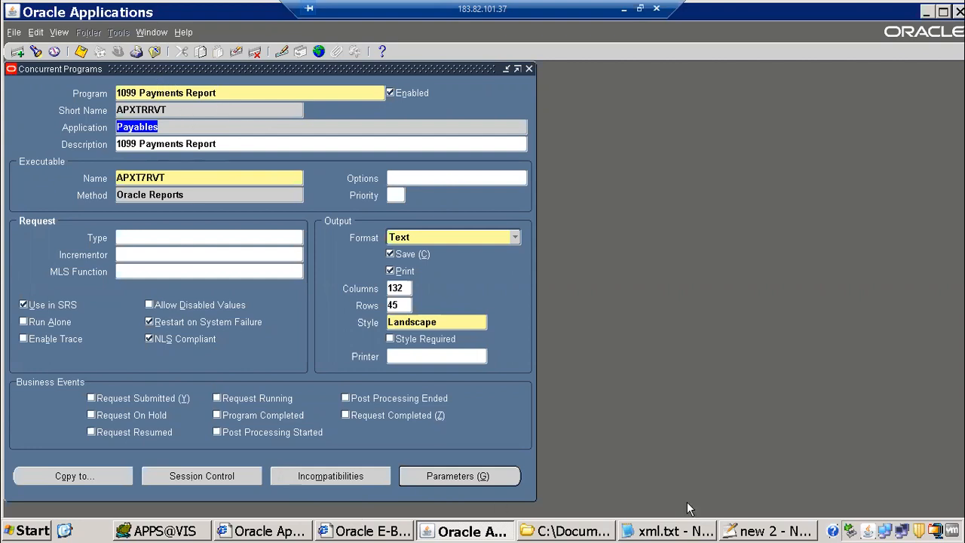
In the new 2 tab, list 'concurrent program', 'request group' and 'responsilbity' under the 1099 line
{"action": "left_click", "coordinate": [742, 530]}
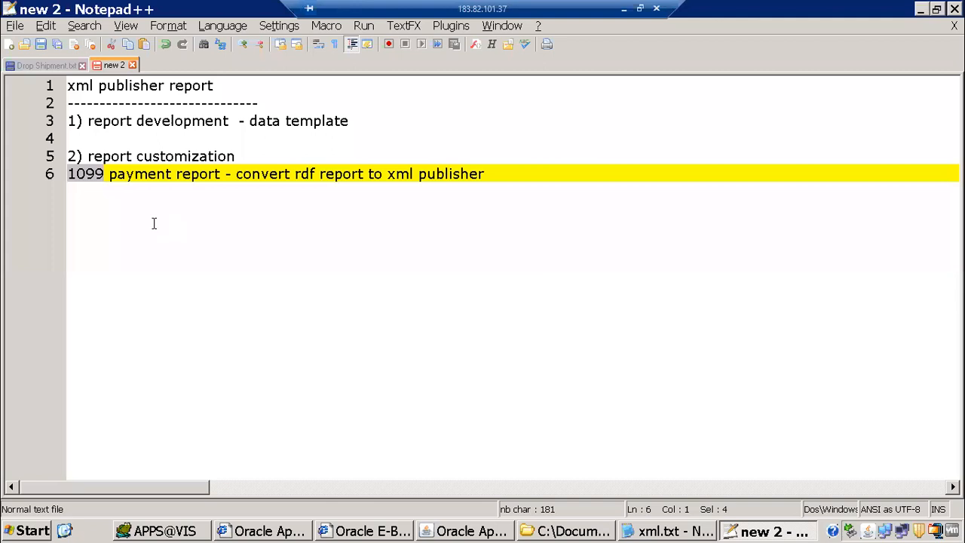
{"action": "key", "text": "End"}
{"action": "key", "text": "Return"}
{"action": "type", "text": "c"}
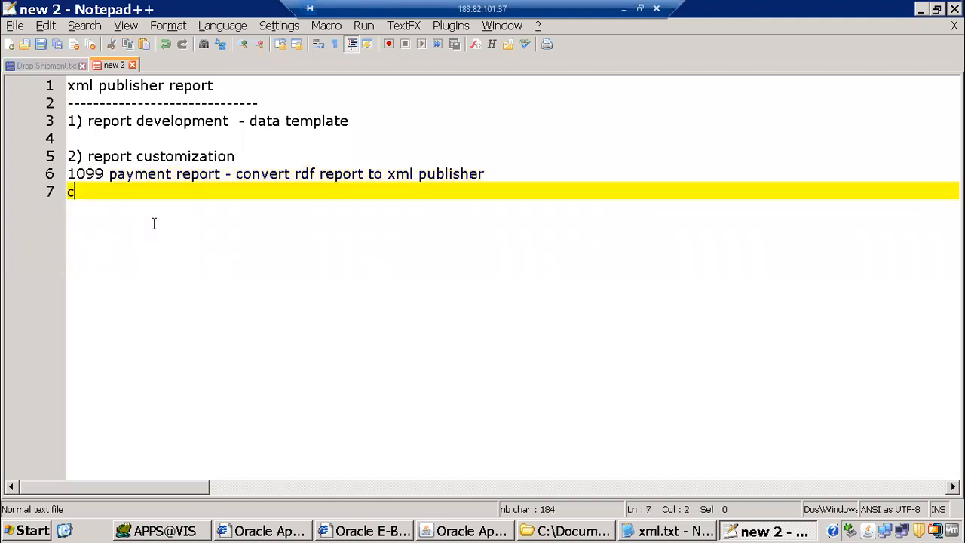
{"action": "type", "text": "oncurren"}
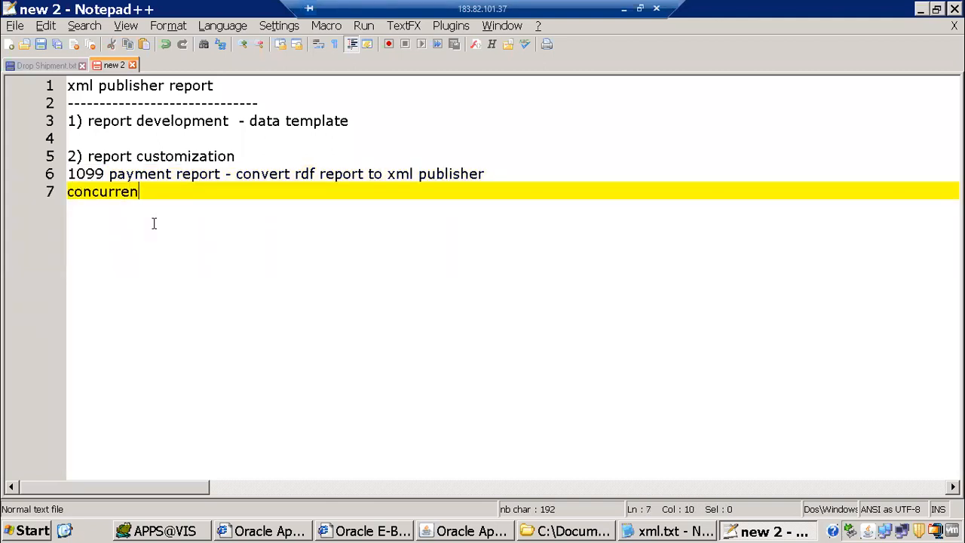
{"action": "type", "text": "t program"}
{"action": "key", "text": "Return"}
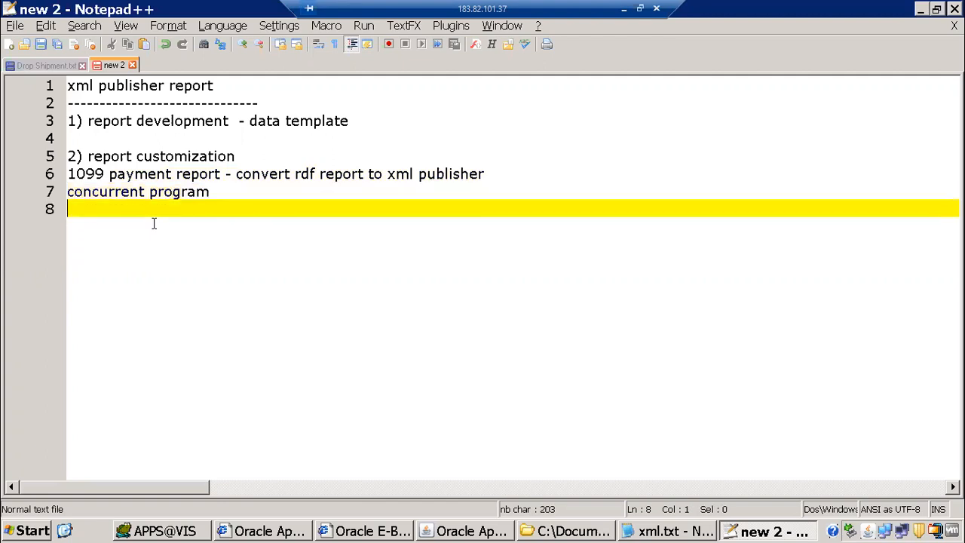
{"action": "type", "text": "request "}
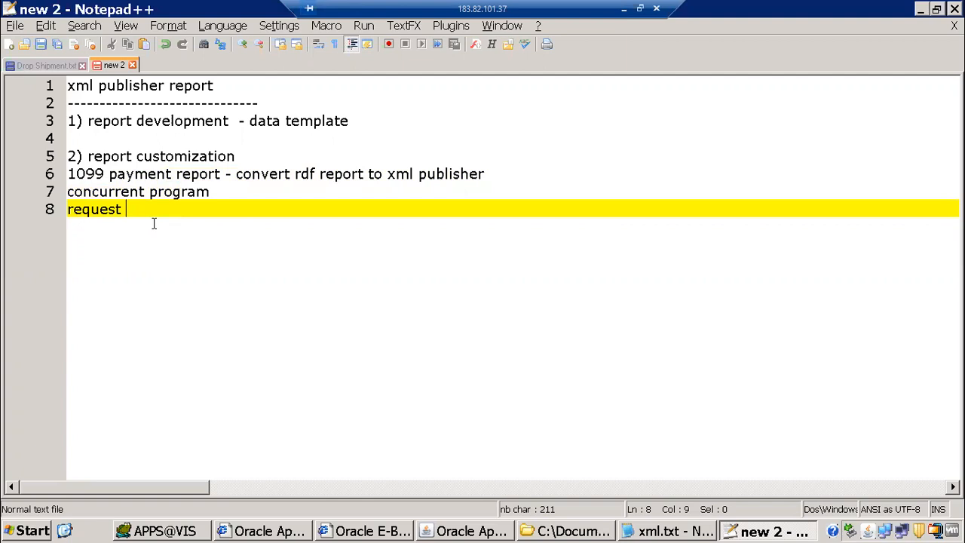
{"action": "type", "text": "group"}
{"action": "key", "text": "Return"}
{"action": "type", "text": "respons"}
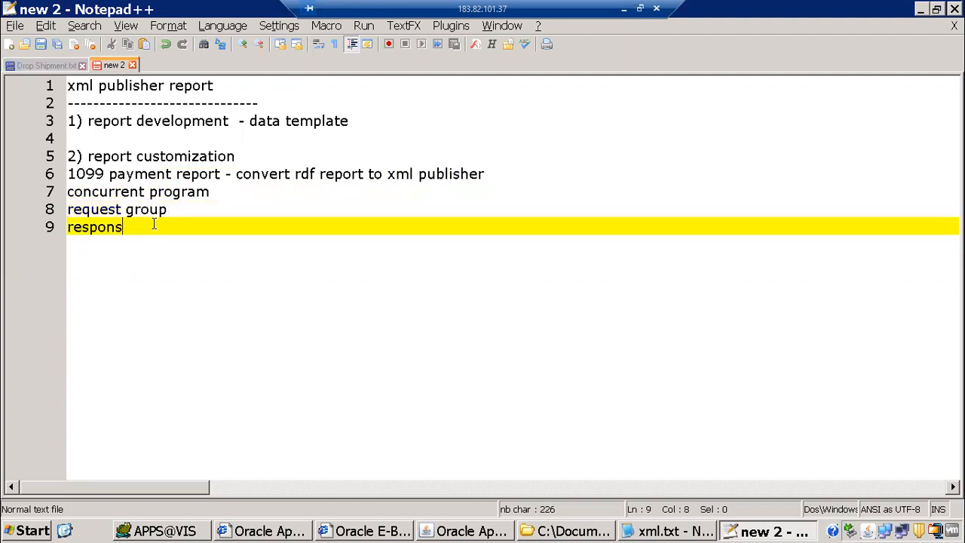
{"action": "type", "text": "ilbity"}
Insert 'executable' as the first step line above concurrent program
{"action": "key", "text": "Up"}
{"action": "key", "text": "Up"}
{"action": "key", "text": "Home"}
{"action": "key", "text": "Return"}
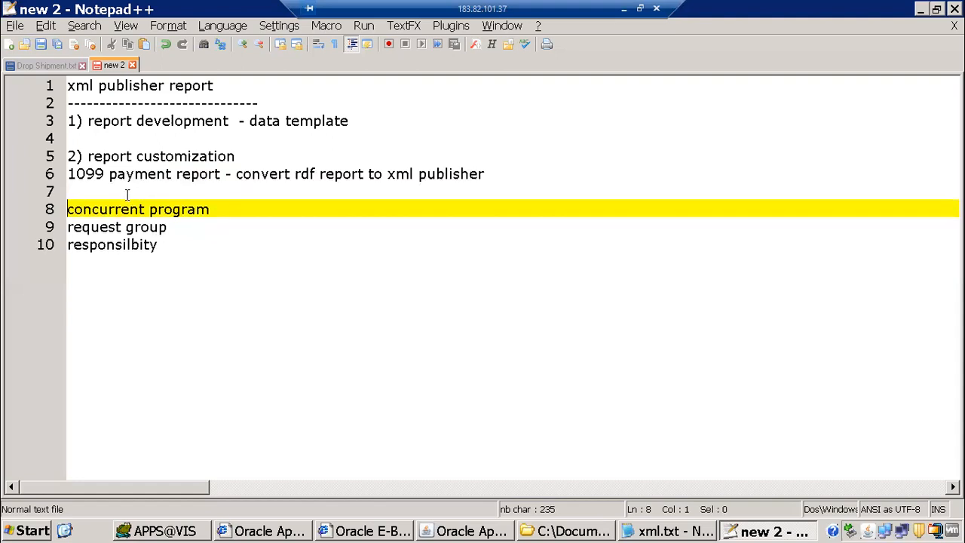
{"action": "type", "text": "execu"}
{"action": "type", "text": "table"}
{"action": "key", "text": "Return"}
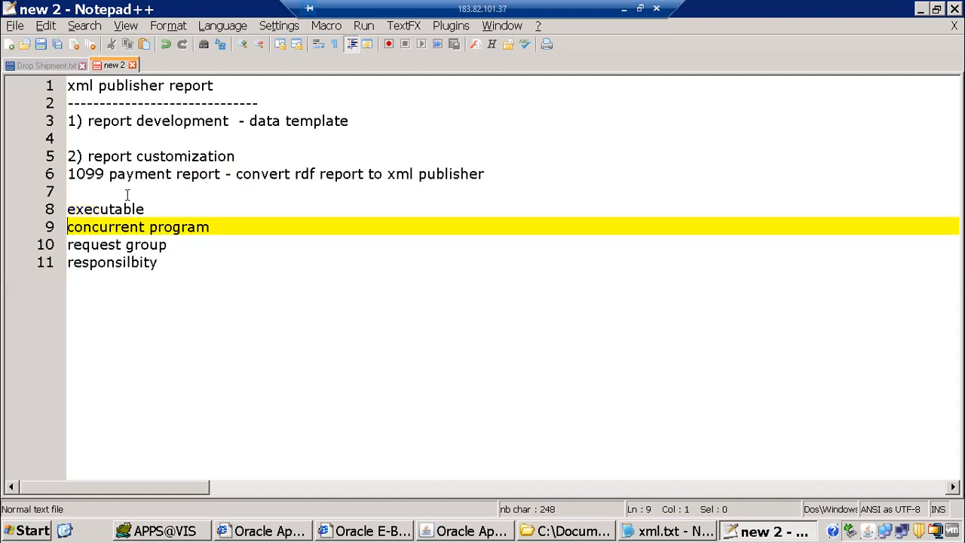
{"action": "key", "text": "Up"}
{"action": "key", "text": "ctrl+shift+End"}
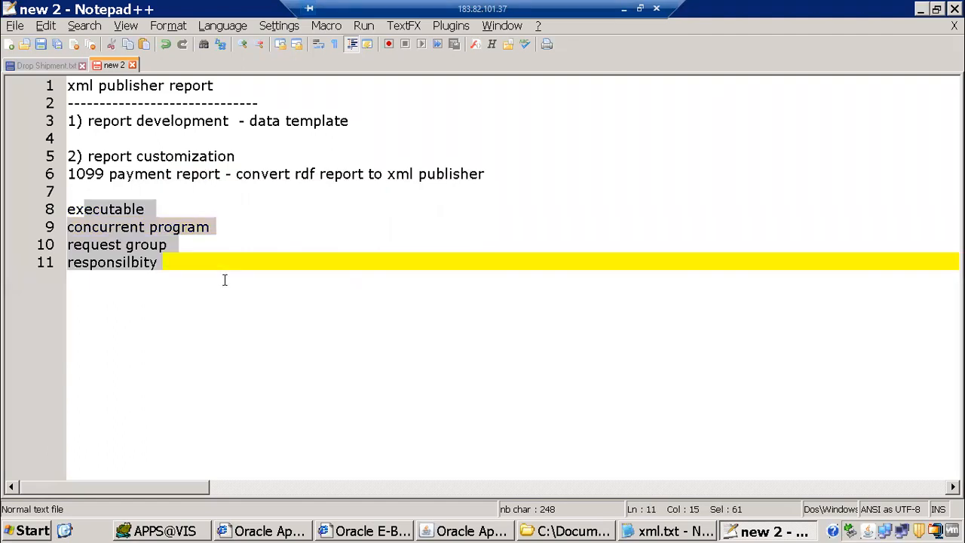
{"action": "key", "text": "Right"}
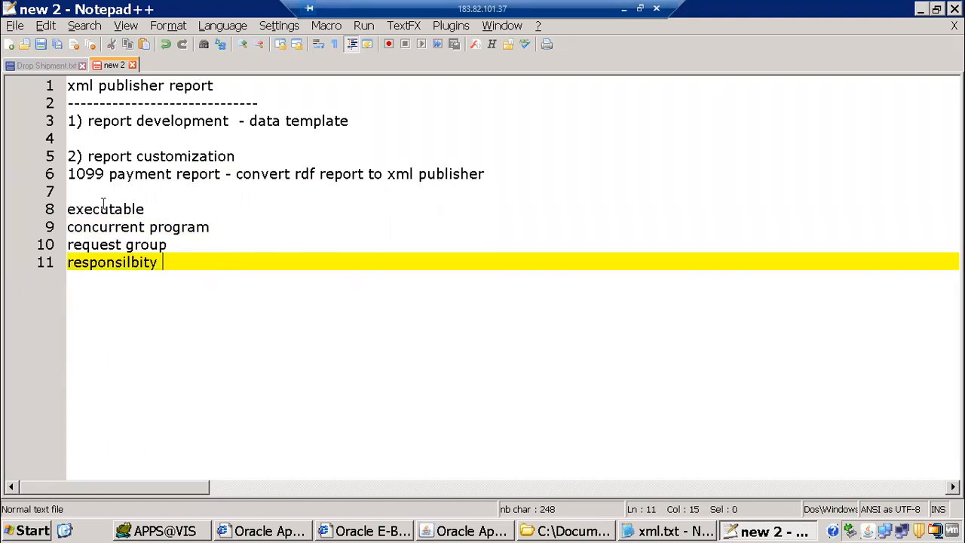
Append '---rdf report' to the executable line and review the step lines
{"action": "left_click", "coordinate": [156, 209]}
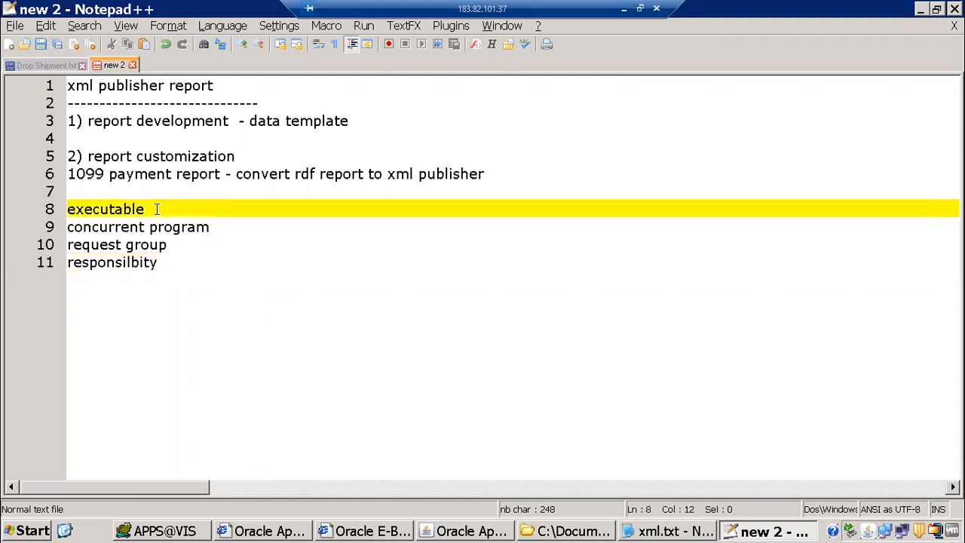
{"action": "type", "text": "---rdf report"}
{"action": "key", "text": "shift+Home"}
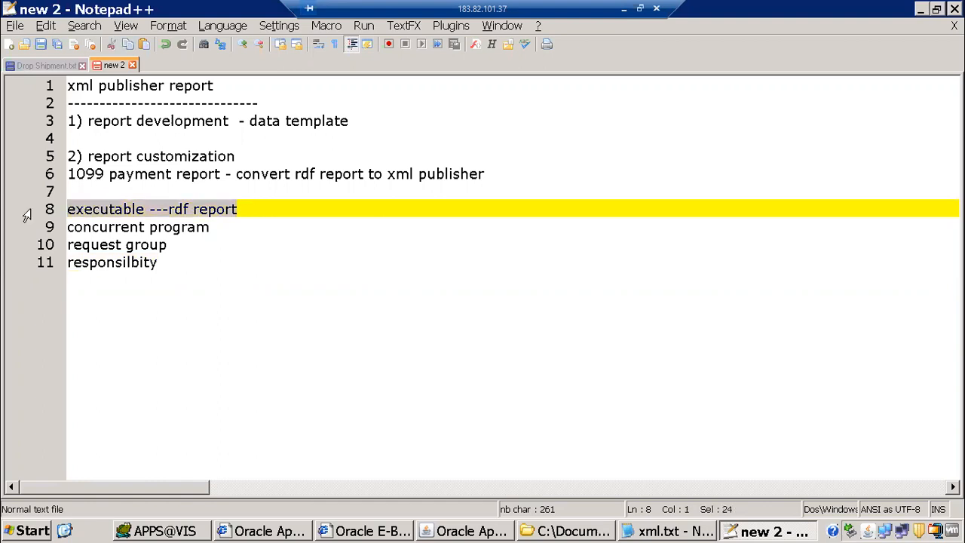
{"action": "left_click", "coordinate": [74, 214]}
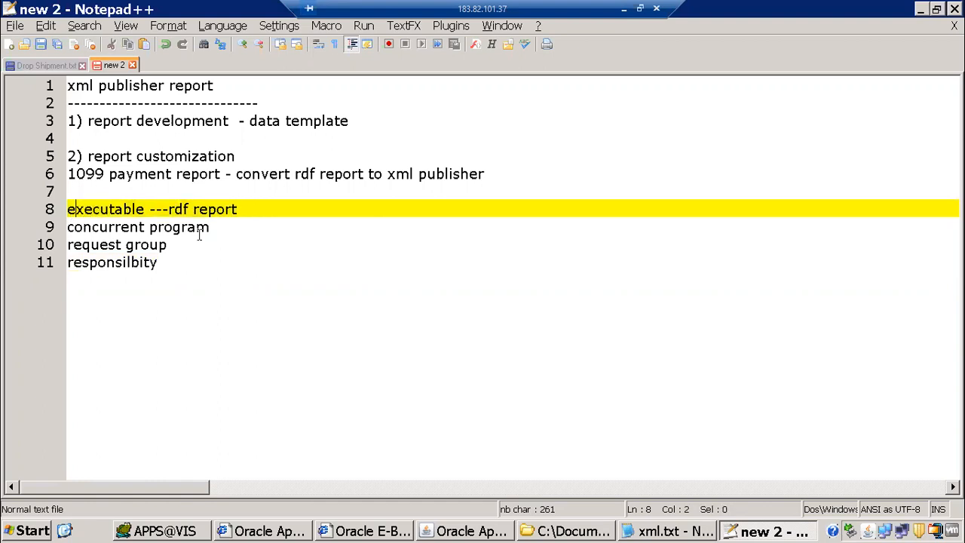
{"action": "key", "text": "shift+Down"}
{"action": "key", "text": "shift+Down"}
{"action": "key", "text": "shift+End"}
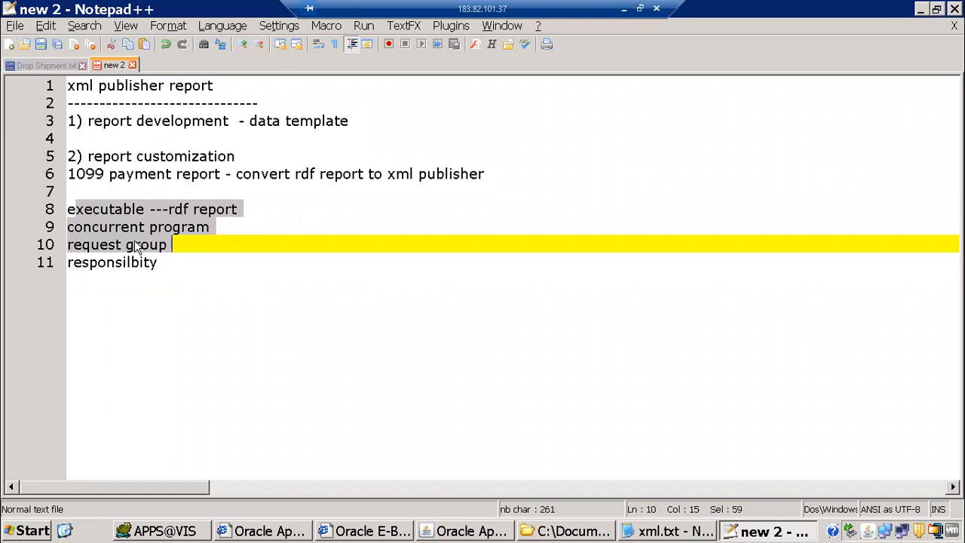
{"action": "left_click_drag", "start_coordinate": [74, 241], "coordinate": [179, 244]}
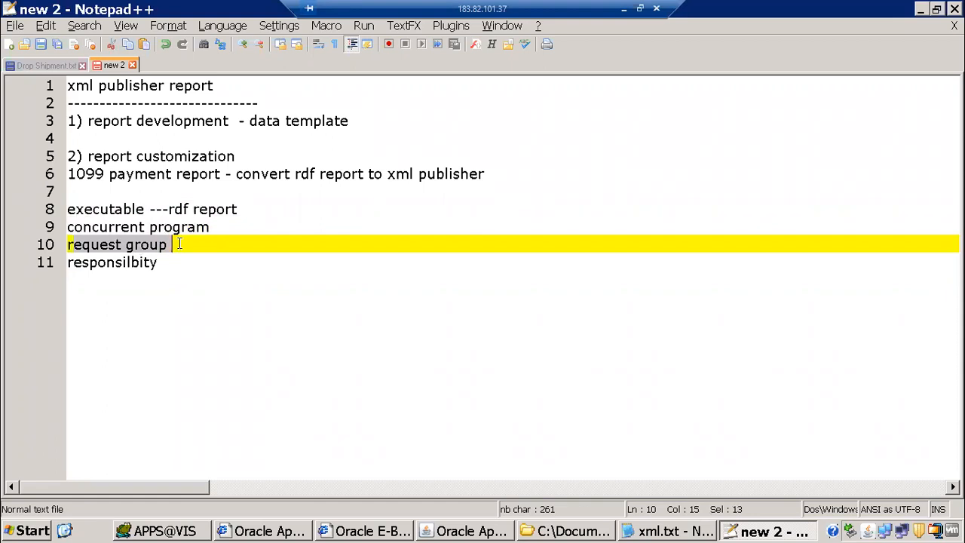
Add 'user' as the final step line and select the whole step list
{"action": "left_click", "coordinate": [213, 269]}
{"action": "key", "text": "Return"}
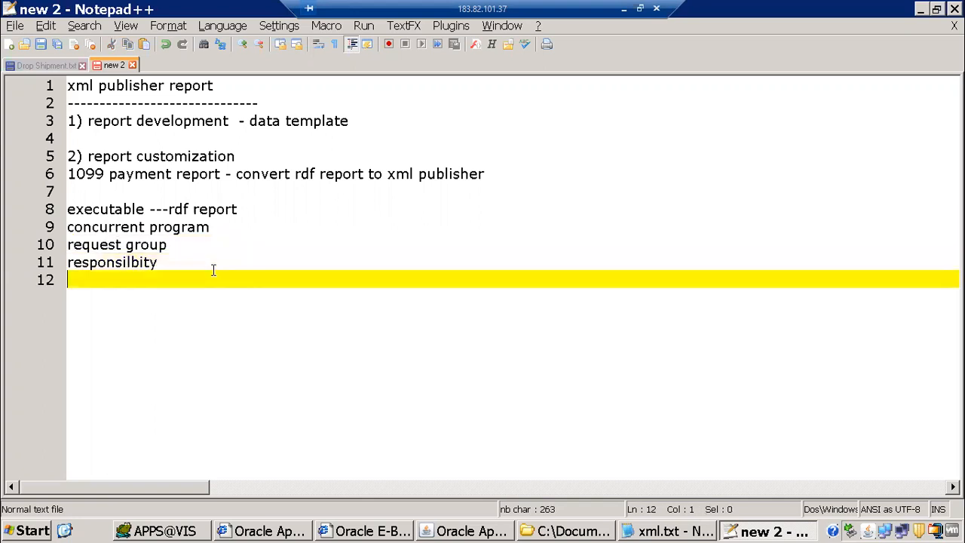
{"action": "type", "text": "user"}
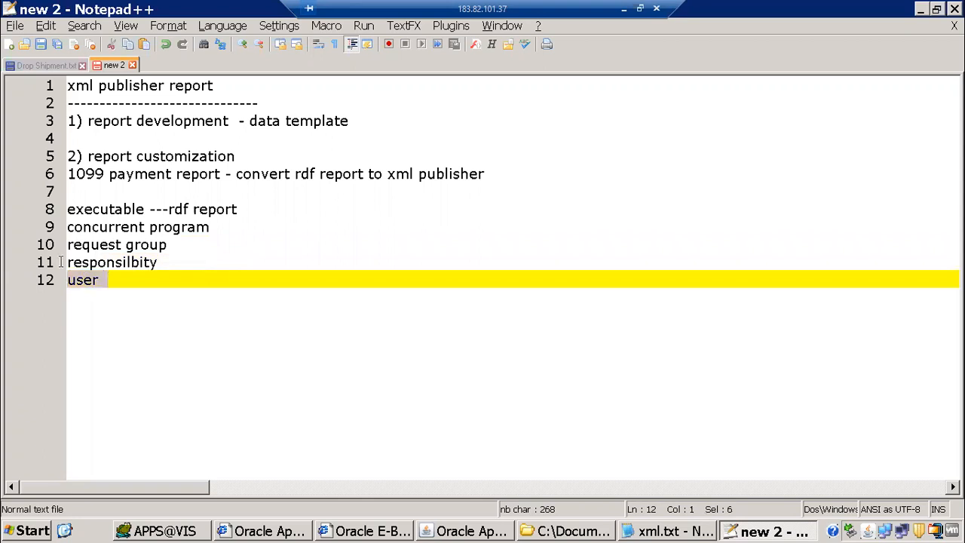
{"action": "key", "text": "shift+Up"}
{"action": "key", "text": "shift+Home"}
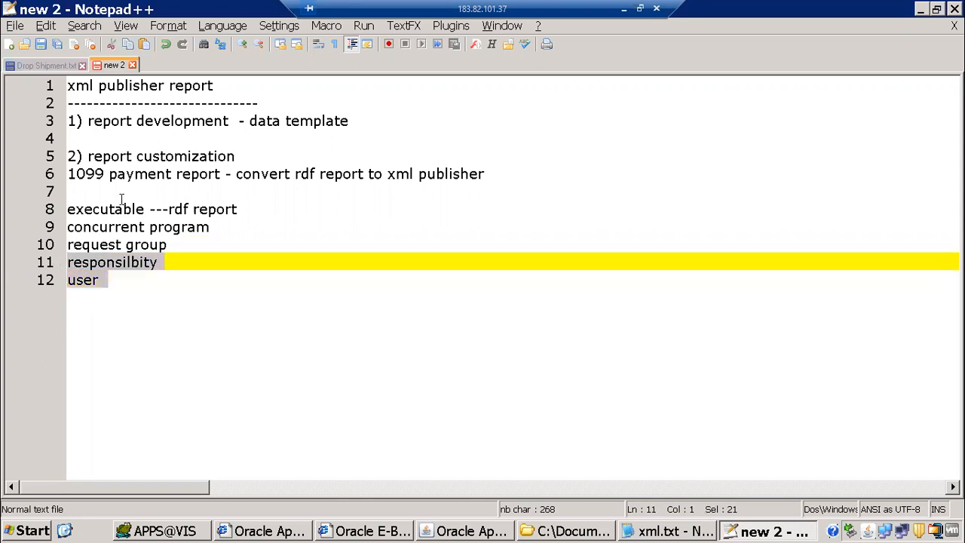
{"action": "left_click_drag", "start_coordinate": [174, 312], "coordinate": [177, 288]}
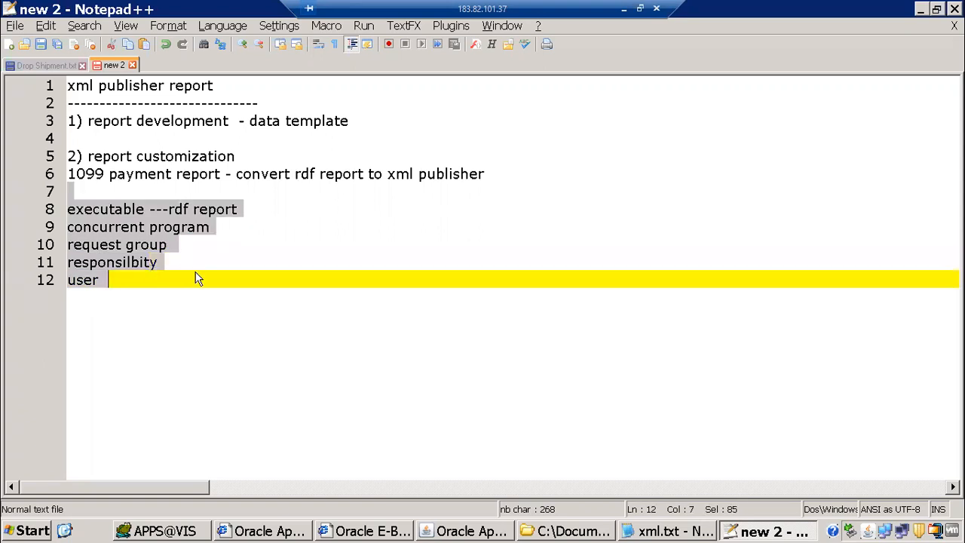
{"action": "left_click", "coordinate": [329, 322]}
{"action": "key", "text": "alt+Tab"}
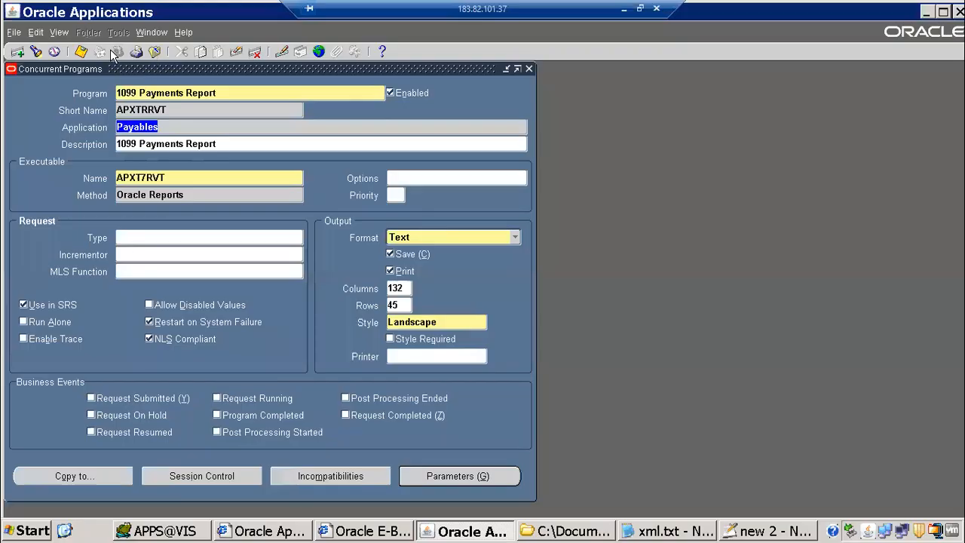
Switch to the Receivables, Vision Operations (USA) responsibility
{"action": "left_click", "coordinate": [112, 51]}
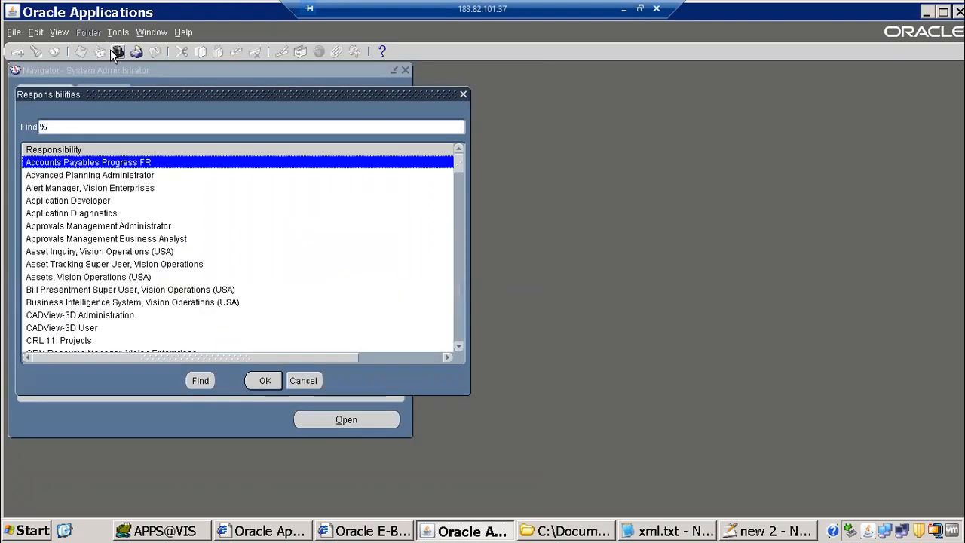
{"action": "type", "text": "pay"}
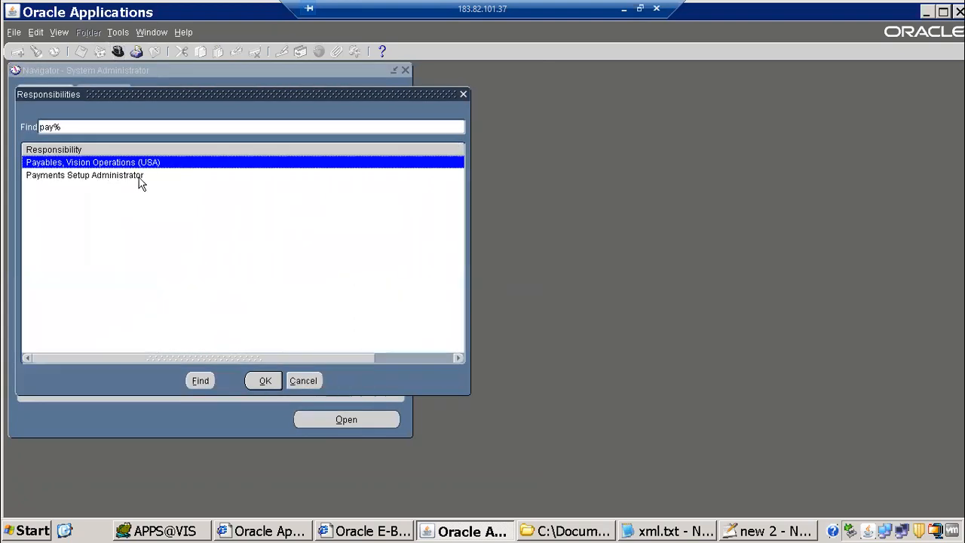
{"action": "key", "text": "BackSpace"}
{"action": "key", "text": "BackSpace"}
{"action": "key", "text": "BackSpace"}
{"action": "type", "text": "re%"}
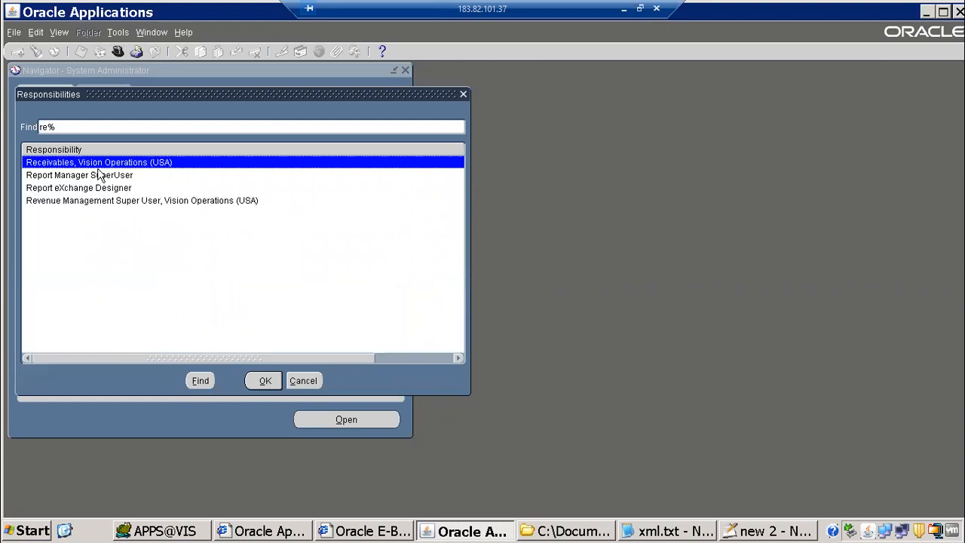
{"action": "key", "text": "Return"}
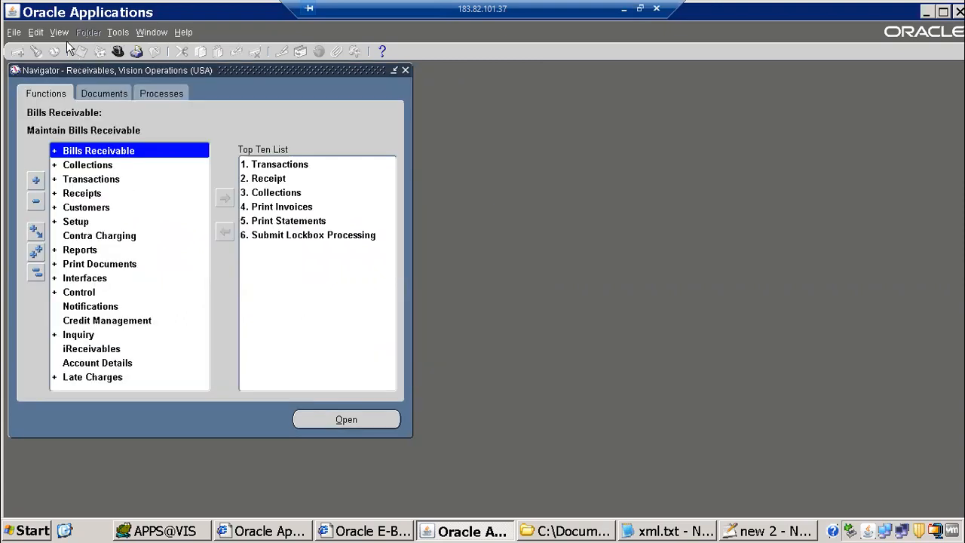
Start a single request, look up '1099' reports, cancel the list, clear the name, and minimize the session
{"action": "left_click", "coordinate": [59, 33]}
{"action": "left_click", "coordinate": [79, 213]}
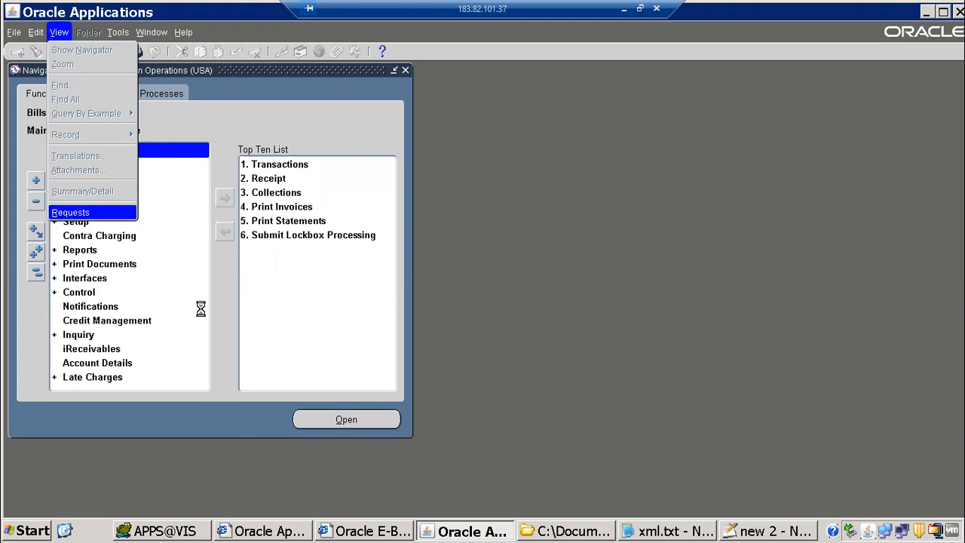
{"action": "key", "text": "alt+n"}
{"action": "key", "text": "Return"}
{"action": "type", "text": "1099"}
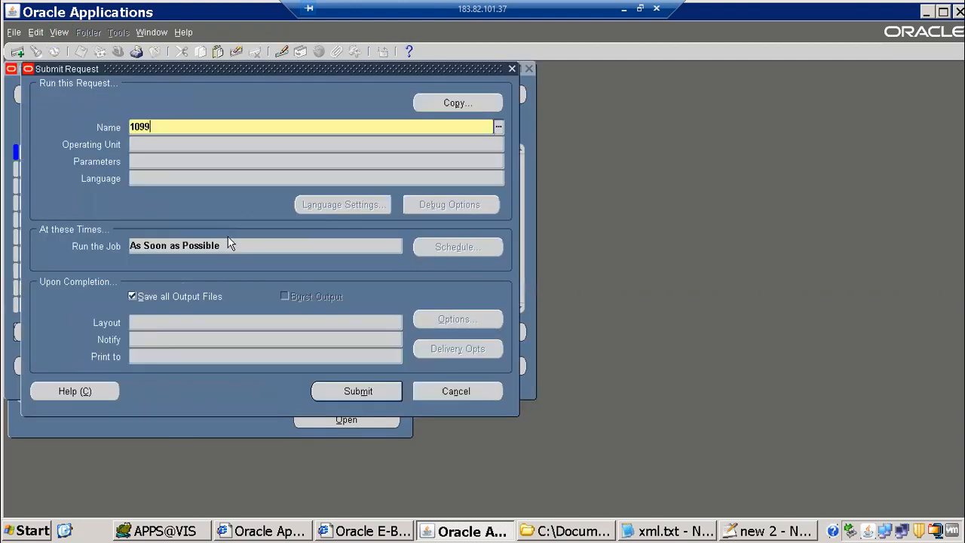
{"action": "key", "text": "Tab"}
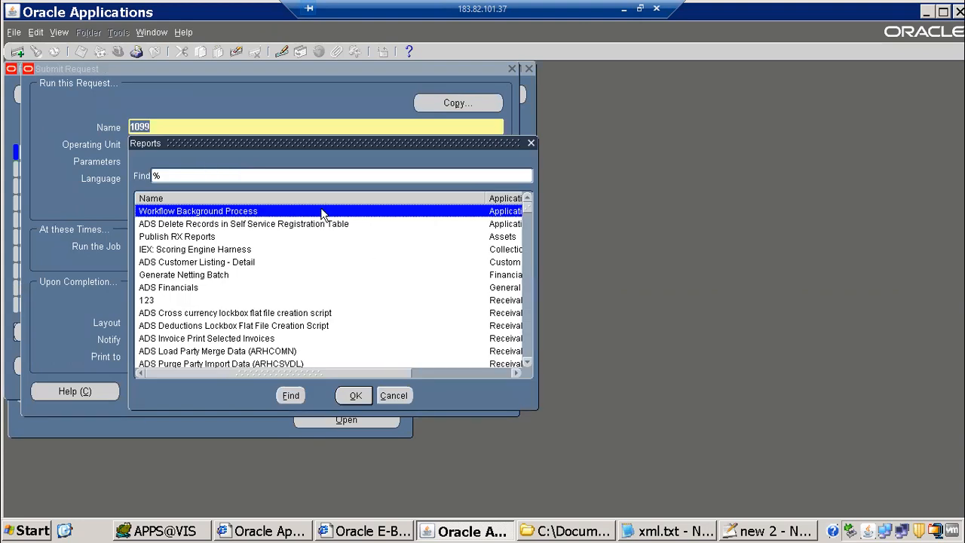
{"action": "left_click", "coordinate": [390, 395]}
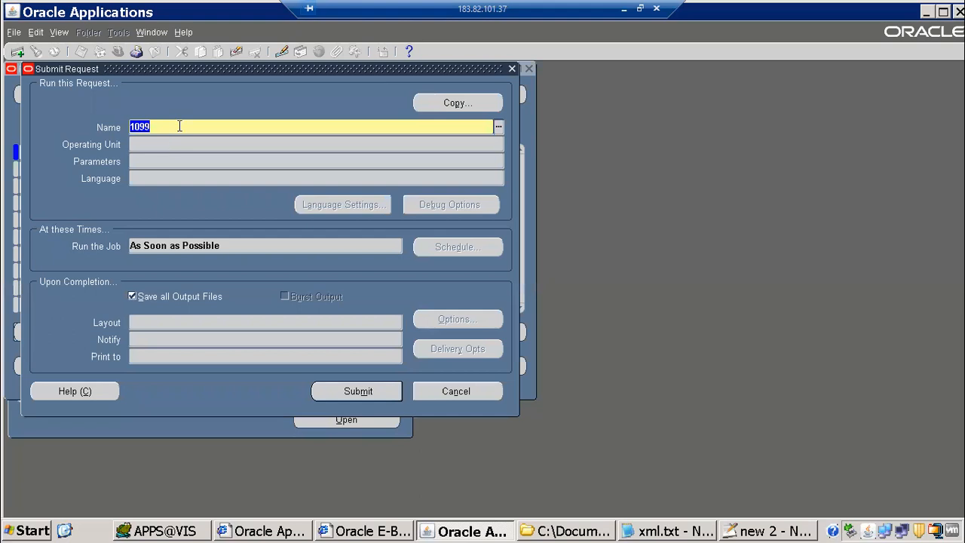
{"action": "key", "text": "BackSpace"}
{"action": "left_click", "coordinate": [627, 9]}
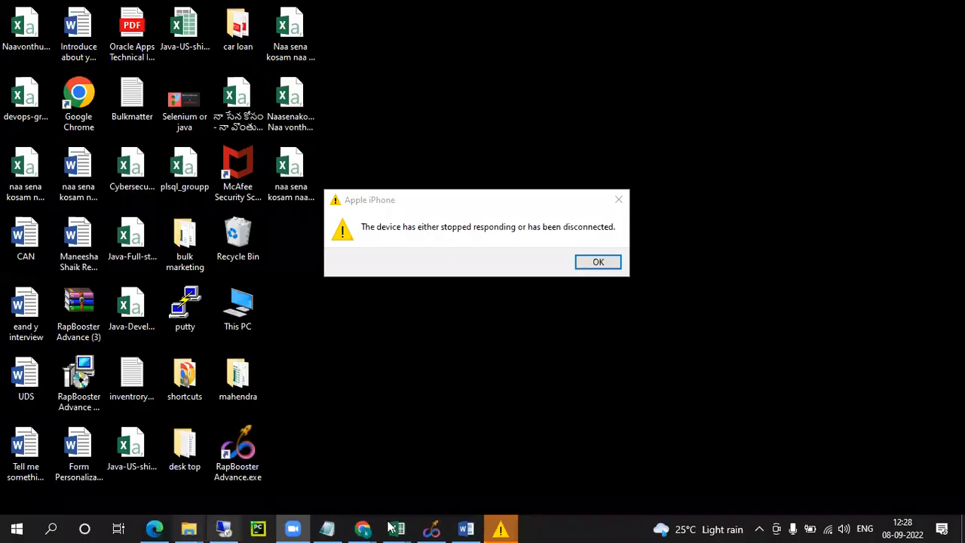
Bring Chrome forward and look through the open Gmail tabs, ending on the inbox
{"action": "left_click", "coordinate": [369, 528]}
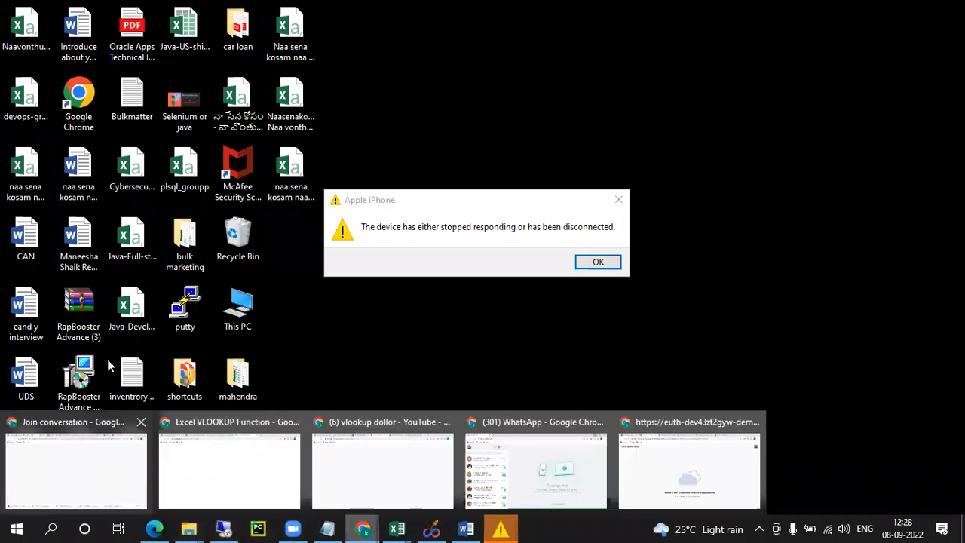
{"action": "left_click", "coordinate": [96, 461]}
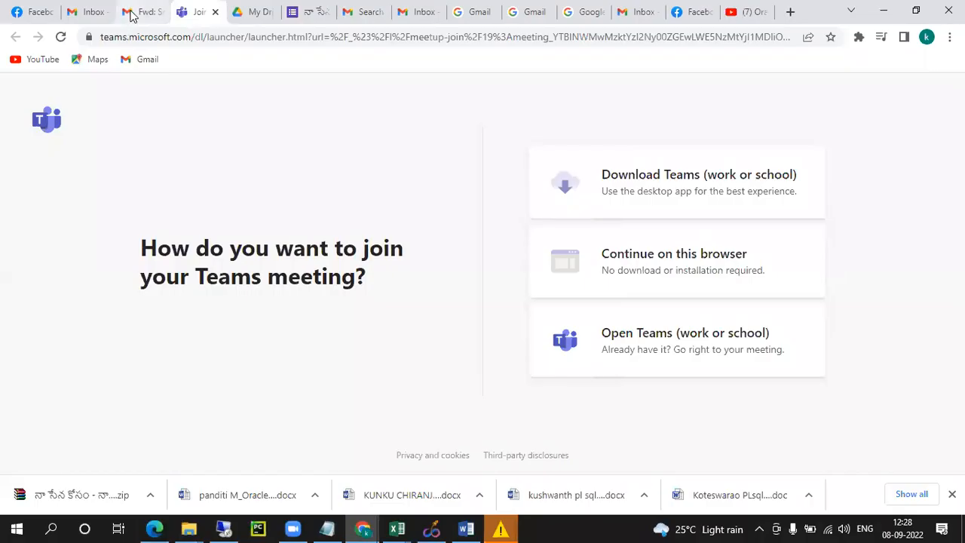
{"action": "left_click", "coordinate": [121, 16]}
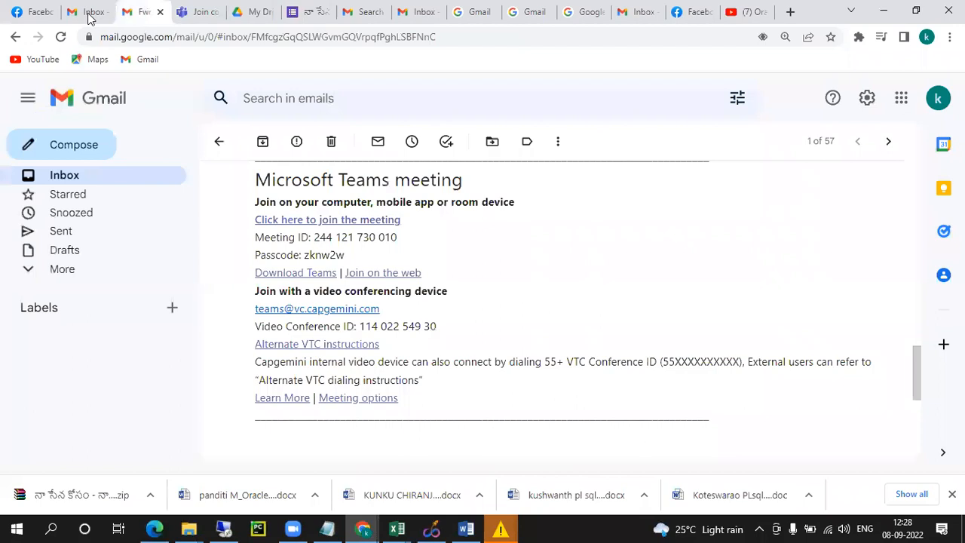
{"action": "left_click", "coordinate": [89, 13]}
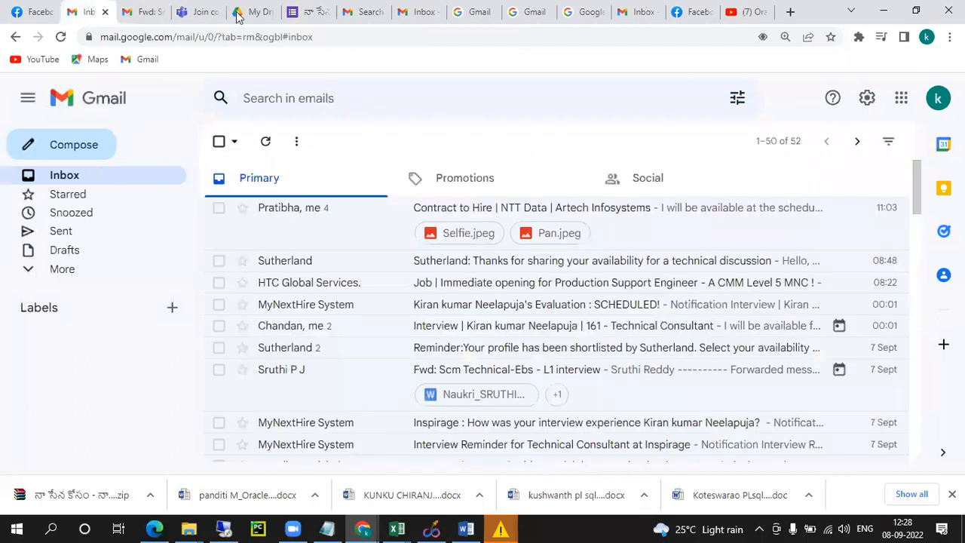
{"action": "left_click", "coordinate": [358, 11]}
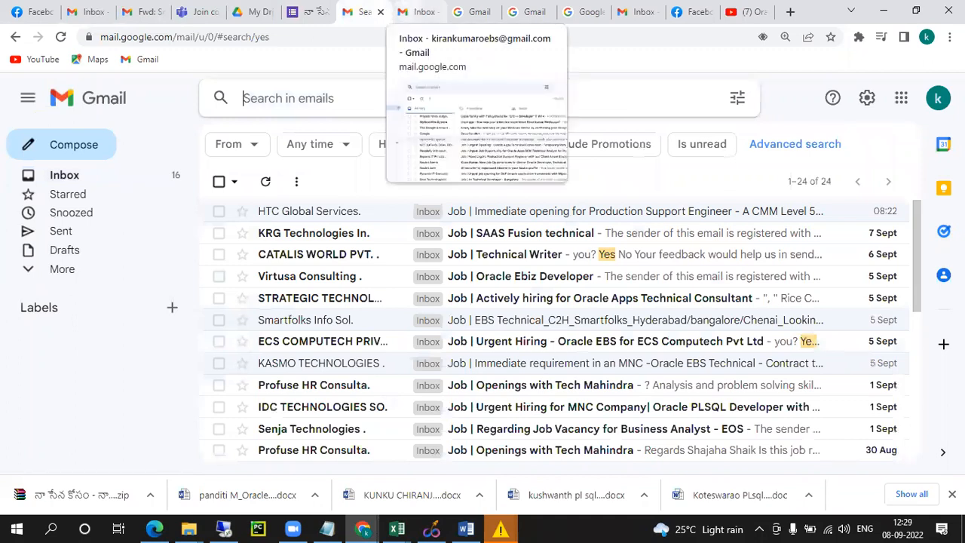
{"action": "left_click", "coordinate": [412, 8]}
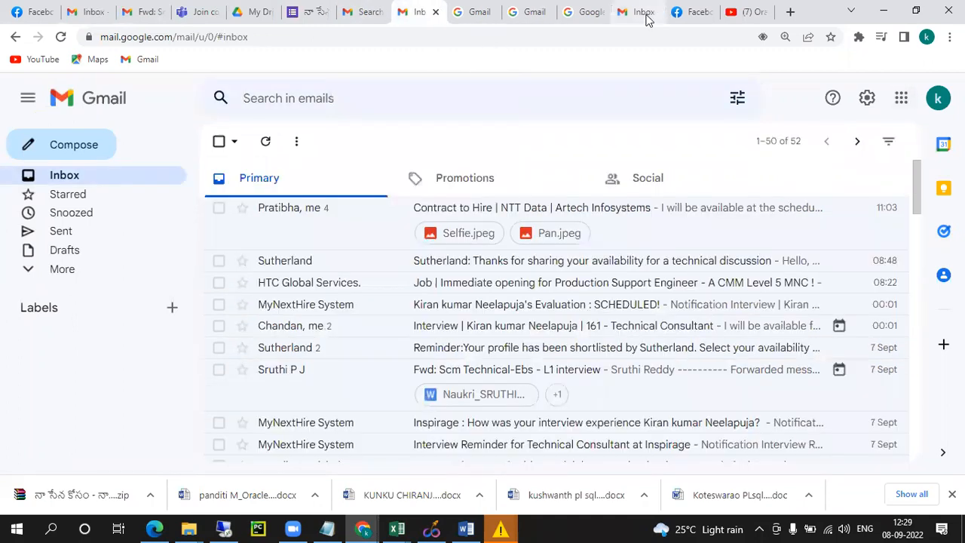
Sign in to a different saved Google account by entering its password
{"action": "left_click", "coordinate": [938, 98]}
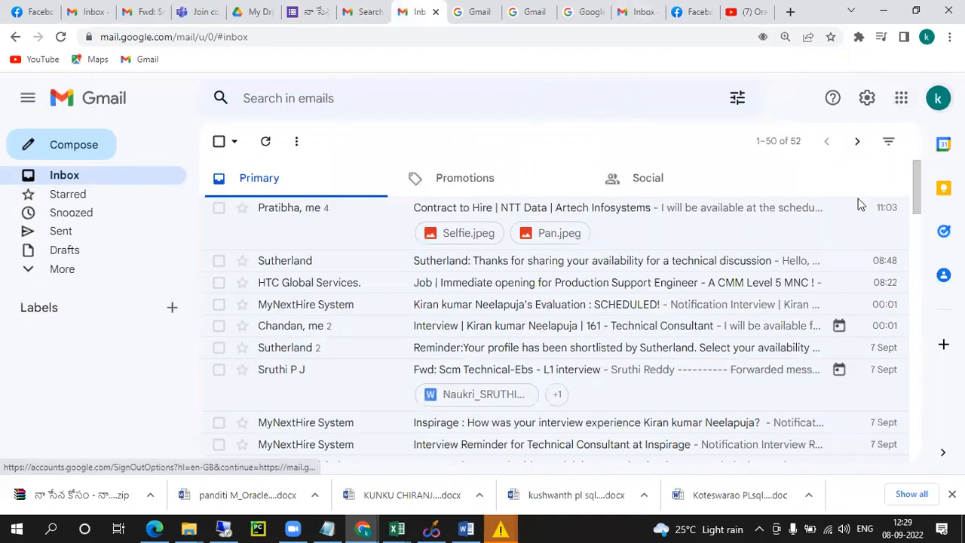
{"action": "left_click", "coordinate": [781, 302]}
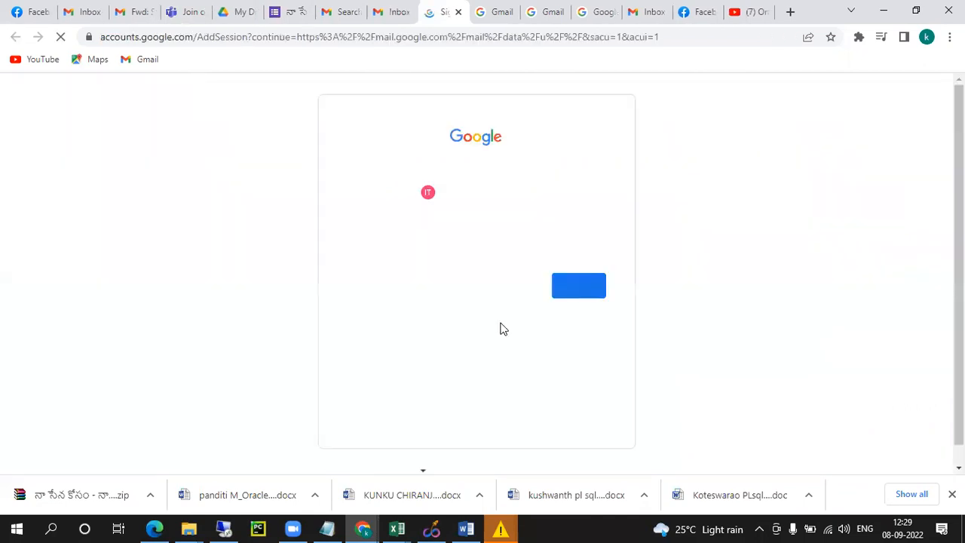
{"action": "left_click", "coordinate": [596, 294]}
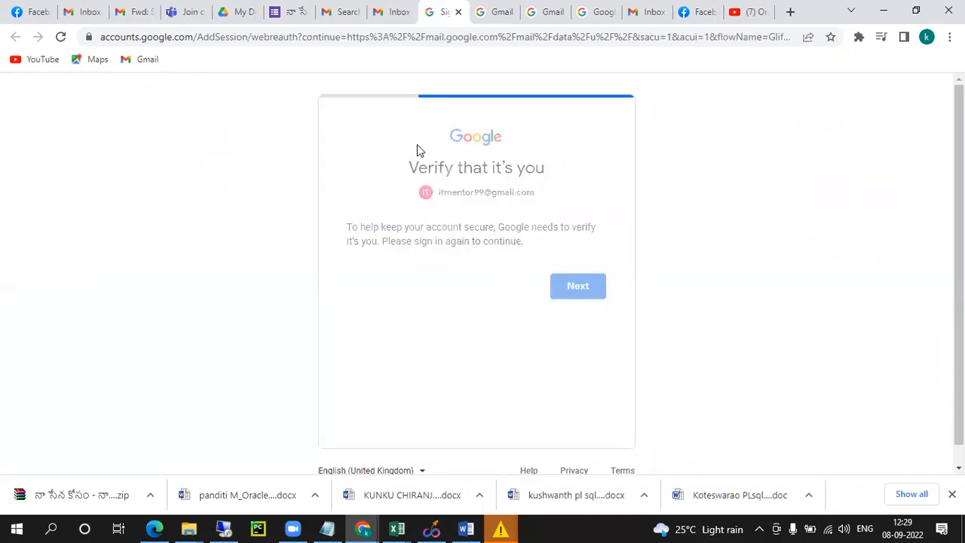
{"action": "type", "text": "i•••••••••••"}
{"action": "key", "text": "Return"}
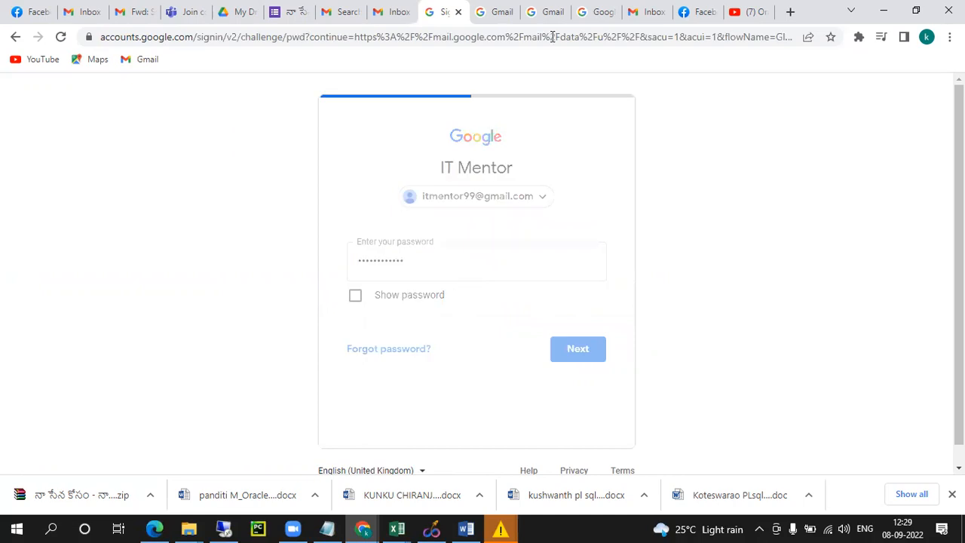
Reach the account chooser, decline creating a new browser profile, and start a blank tab
{"action": "left_click", "coordinate": [497, 19]}
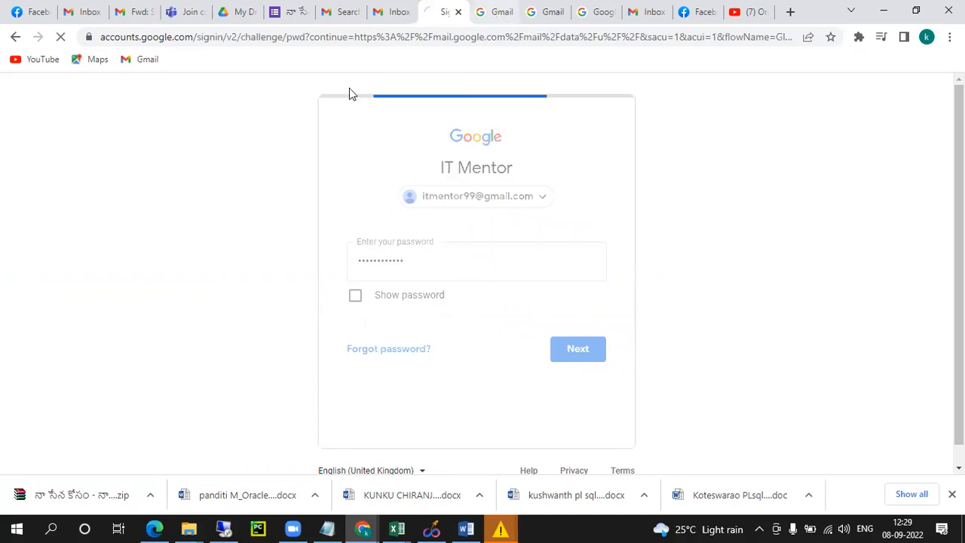
{"action": "left_click", "coordinate": [370, 40]}
{"action": "left_click", "coordinate": [881, 276]}
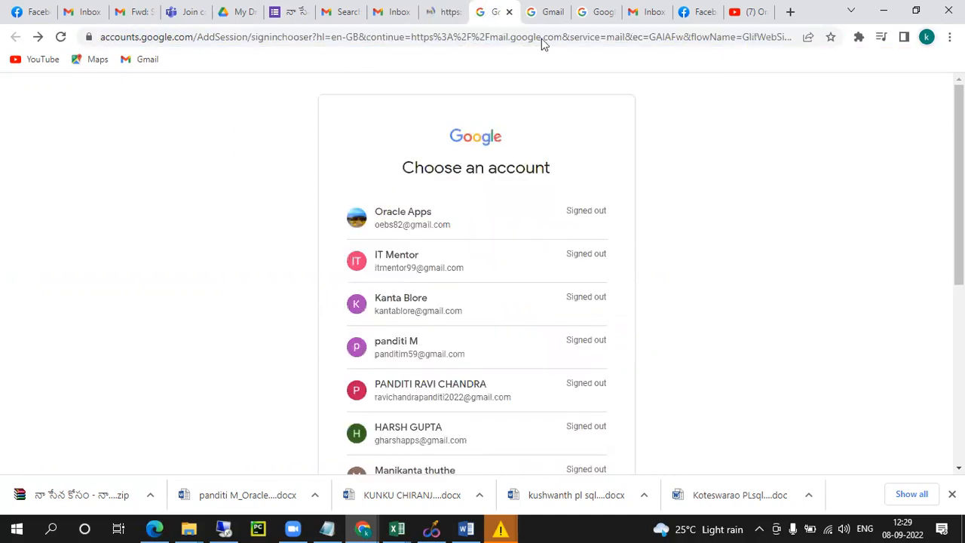
{"action": "left_click", "coordinate": [792, 15]}
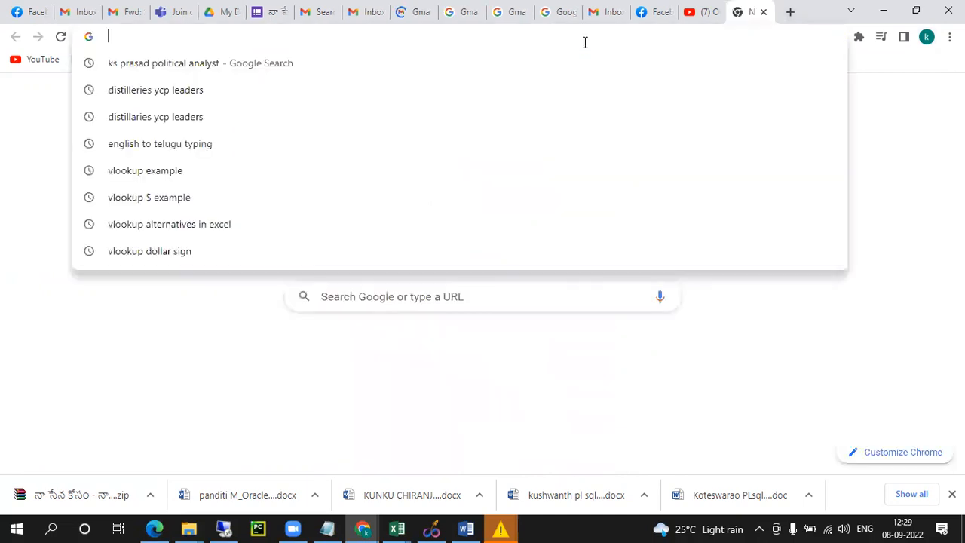
Search Google for 'concurrent program query in oracle apps'
{"action": "type", "text": "goo"}
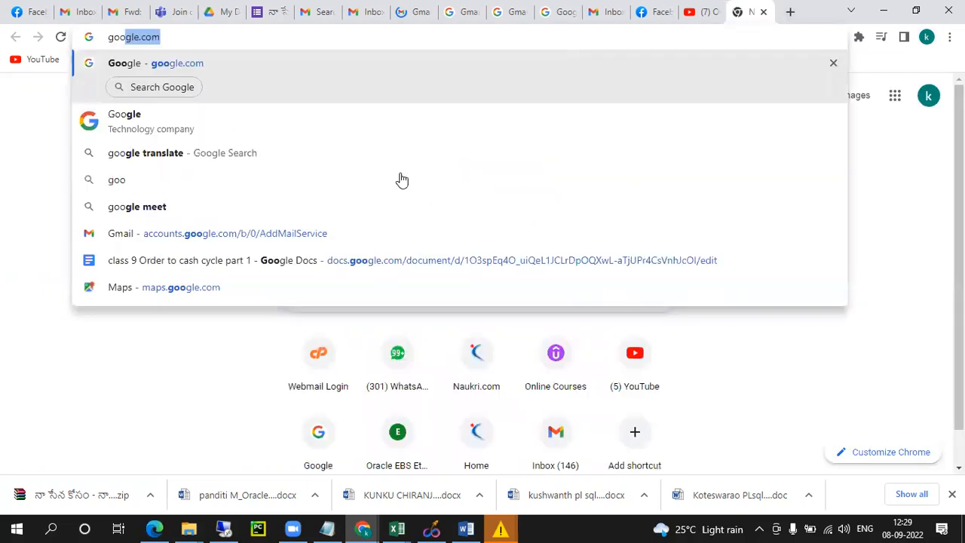
{"action": "key", "text": "Return"}
{"action": "left_click", "coordinate": [331, 254]}
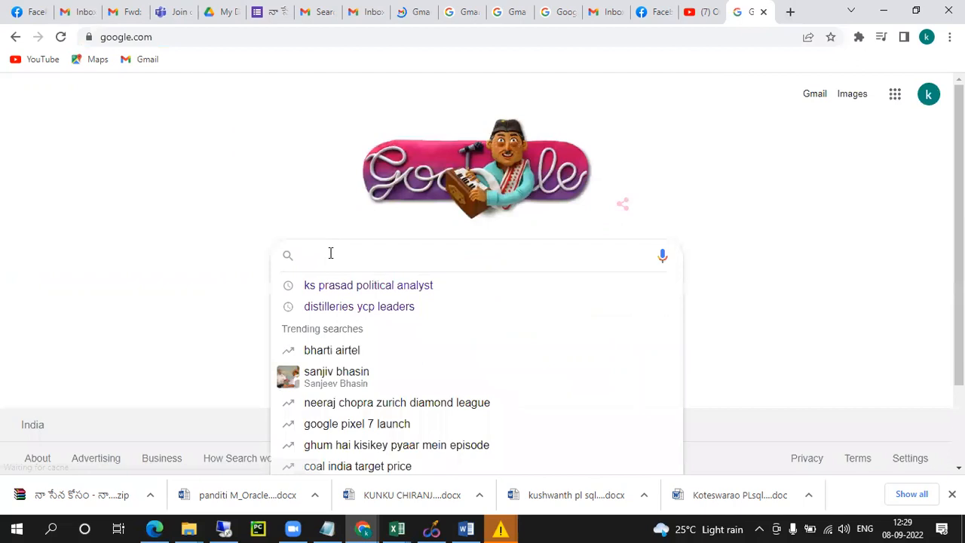
{"action": "type", "text": "concurrent pr"}
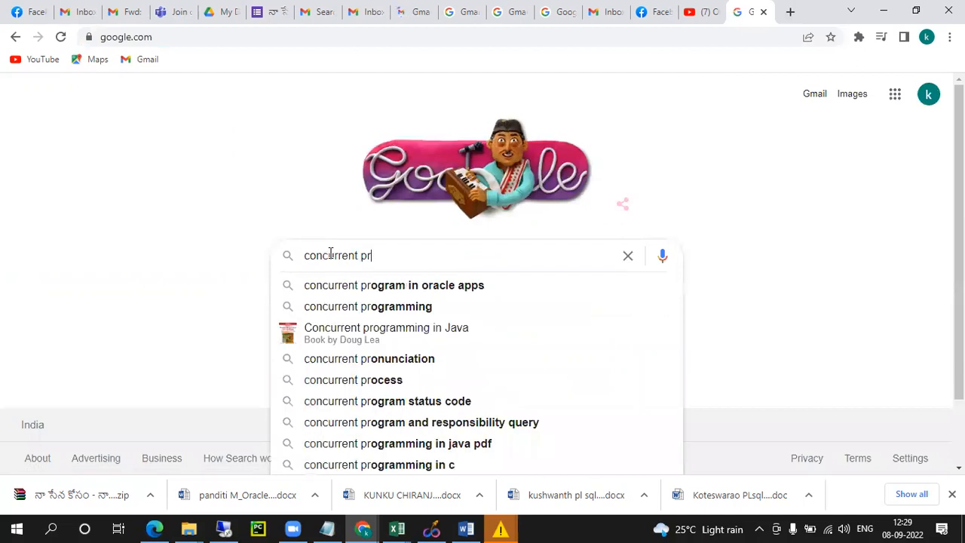
{"action": "type", "text": "ogram query"}
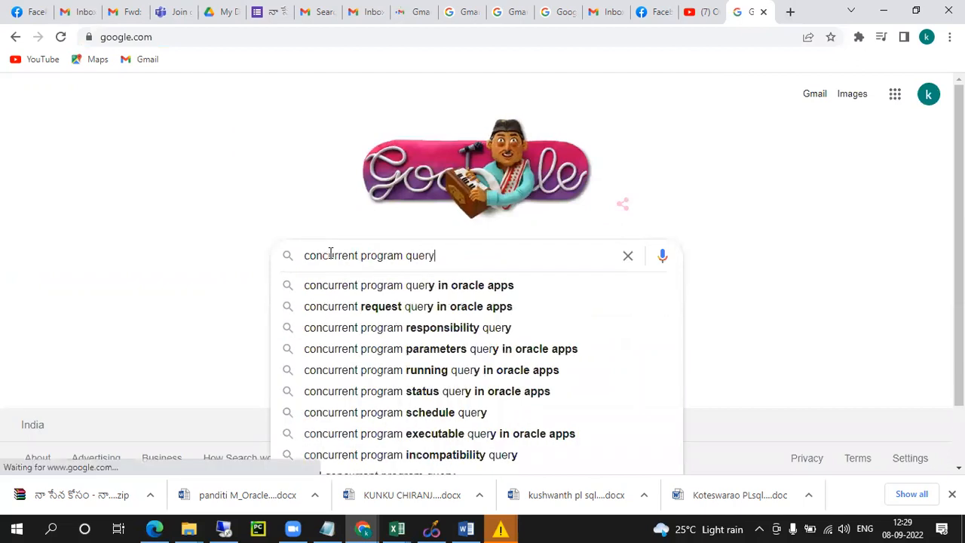
{"action": "key", "text": "Down"}
{"action": "key", "text": "Return"}
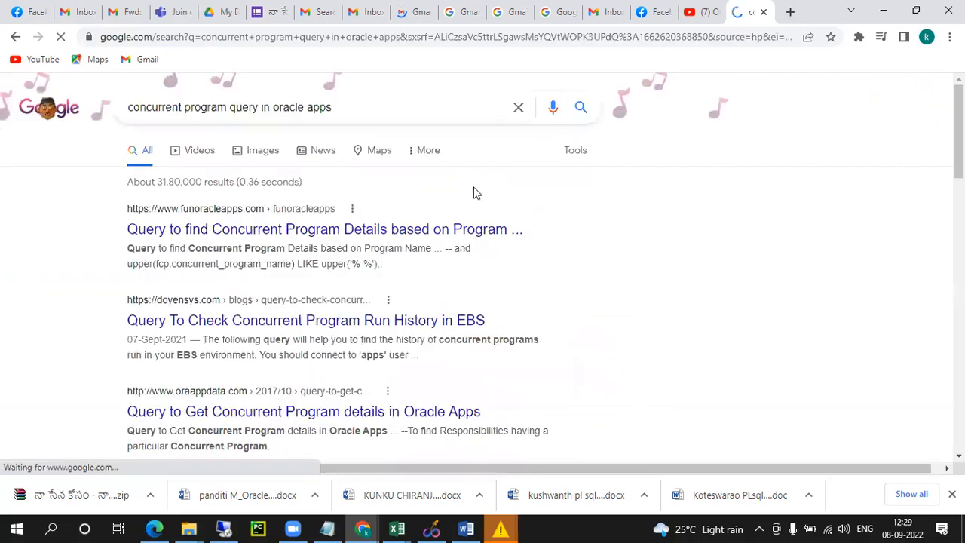
Read the first result's concurrent program SQL query in a new tab, then return to Oracle
{"action": "right_click", "coordinate": [466, 231]}
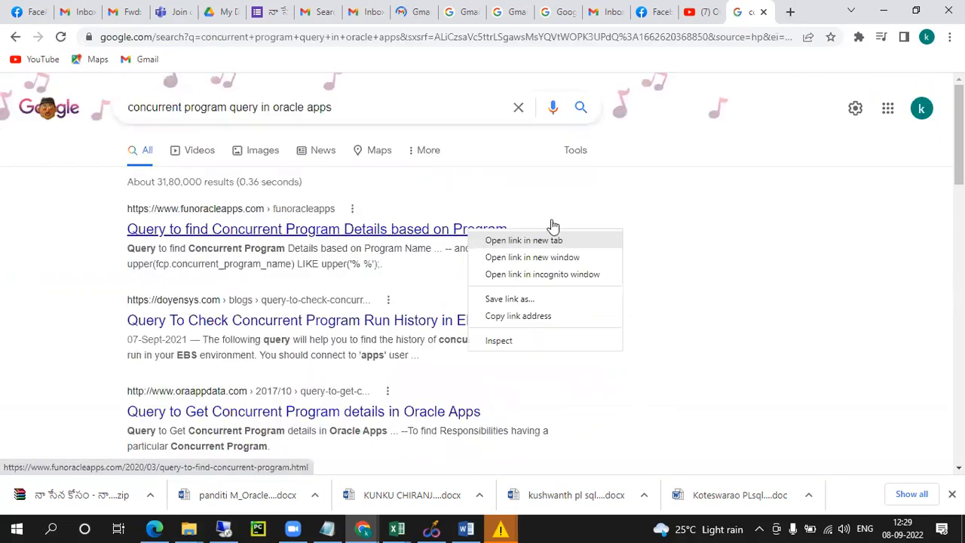
{"action": "left_click", "coordinate": [523, 240]}
{"action": "key", "text": "ctrl+Tab"}
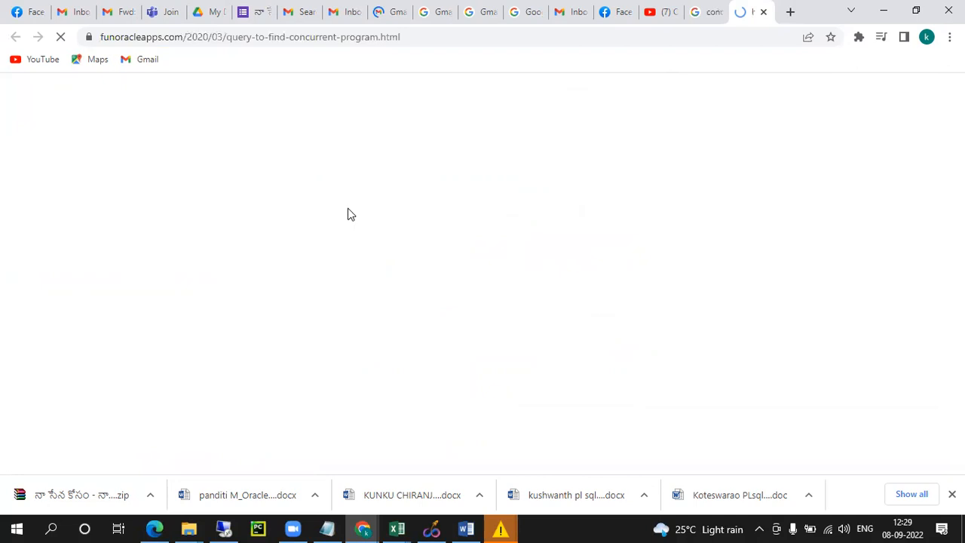
{"action": "scroll", "coordinate": [160, 230], "scroll_direction": "down", "scroll_amount": 1}
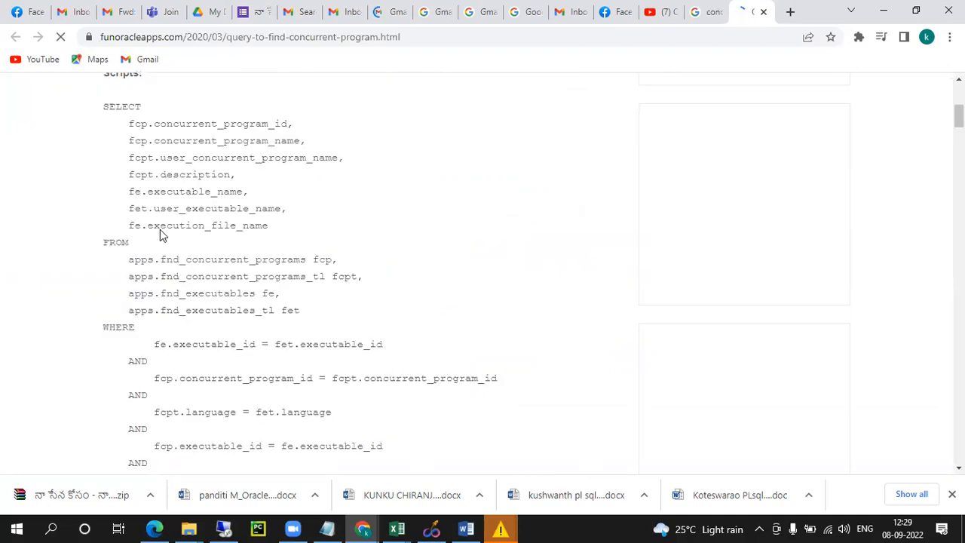
{"action": "scroll", "coordinate": [102, 254], "scroll_direction": "up", "scroll_amount": 2}
{"action": "left_click_drag", "start_coordinate": [185, 282], "coordinate": [522, 168]}
{"action": "left_click", "coordinate": [104, 245]}
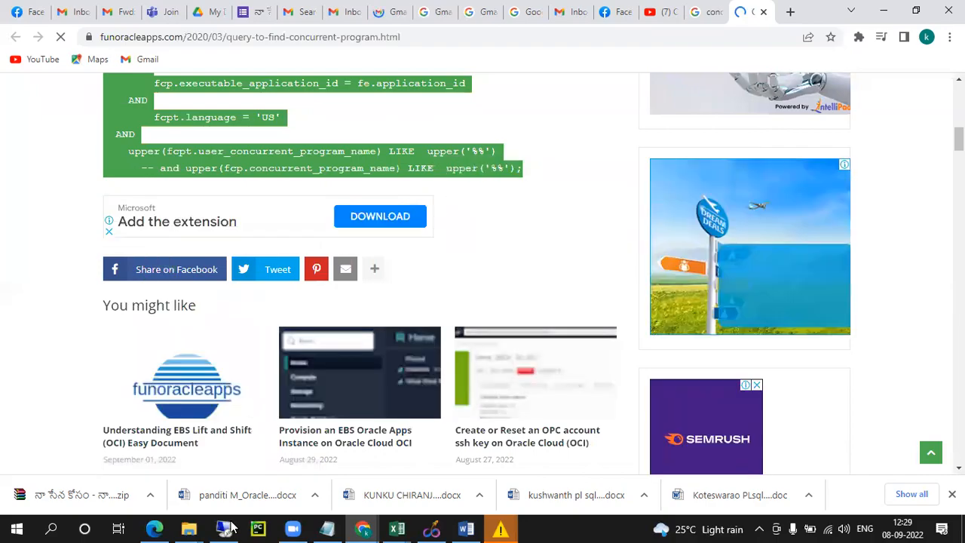
{"action": "left_click", "coordinate": [226, 528]}
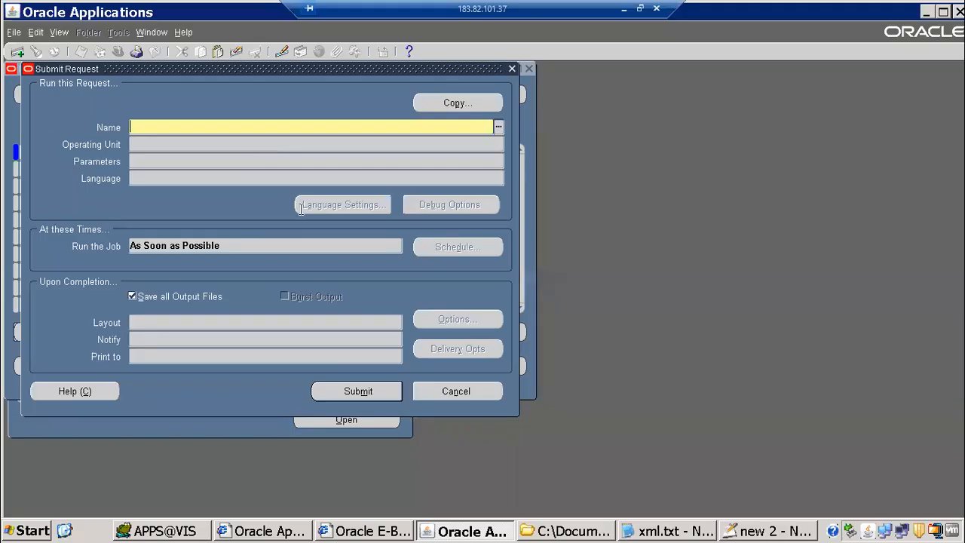
Tag the executable and concurrent program lines with fnd_executables and fnd_concurrent_programs_tl
{"action": "key", "text": "alt+Tab"}
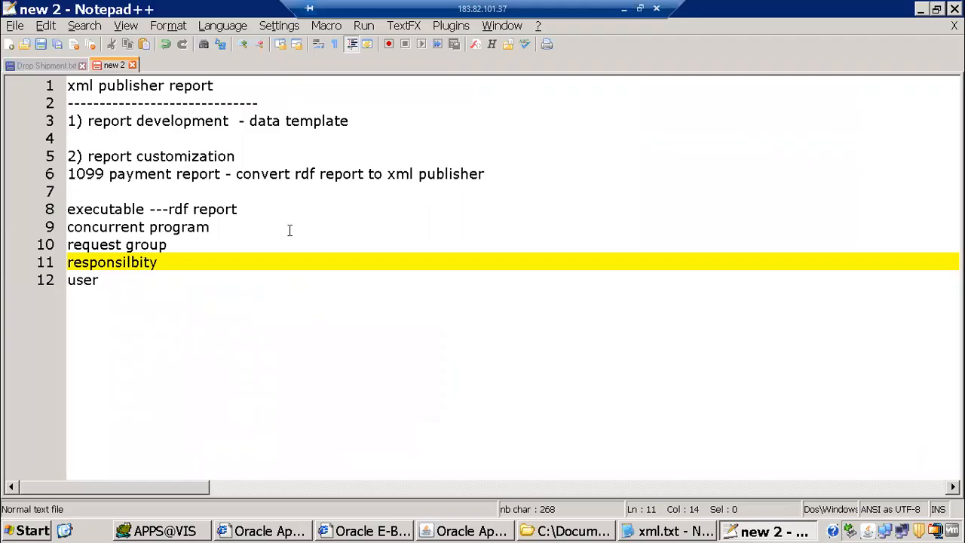
{"action": "key", "text": "Up"}
{"action": "key", "text": "Up"}
{"action": "key", "text": "Up"}
{"action": "key", "text": "End"}
{"action": "type", "text": "---- fnd_exe"}
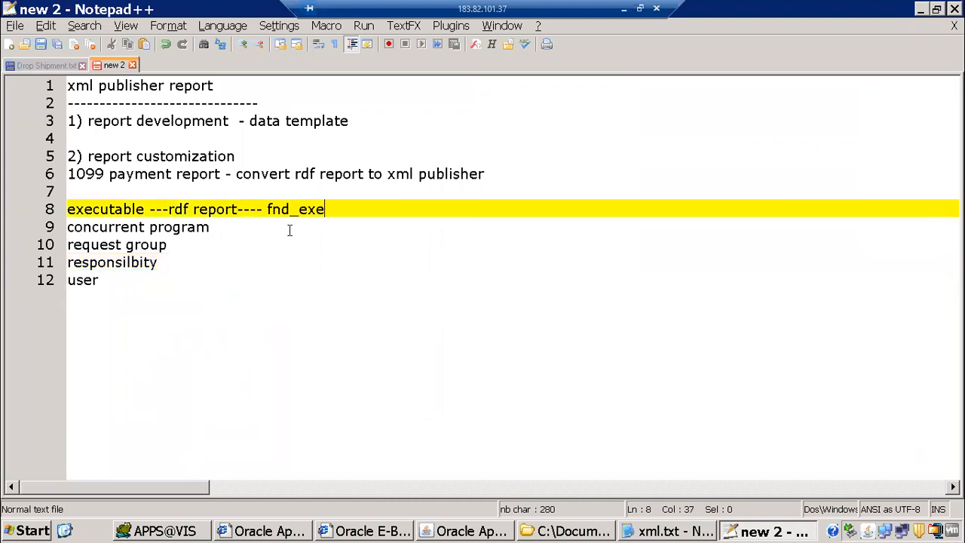
{"action": "type", "text": "cutable"}
{"action": "type", "text": "s"}
{"action": "key", "text": "Down"}
{"action": "type", "text": "-- fi"}
{"action": "key", "text": "BackSpace"}
{"action": "type", "text": "nd_concurrent"}
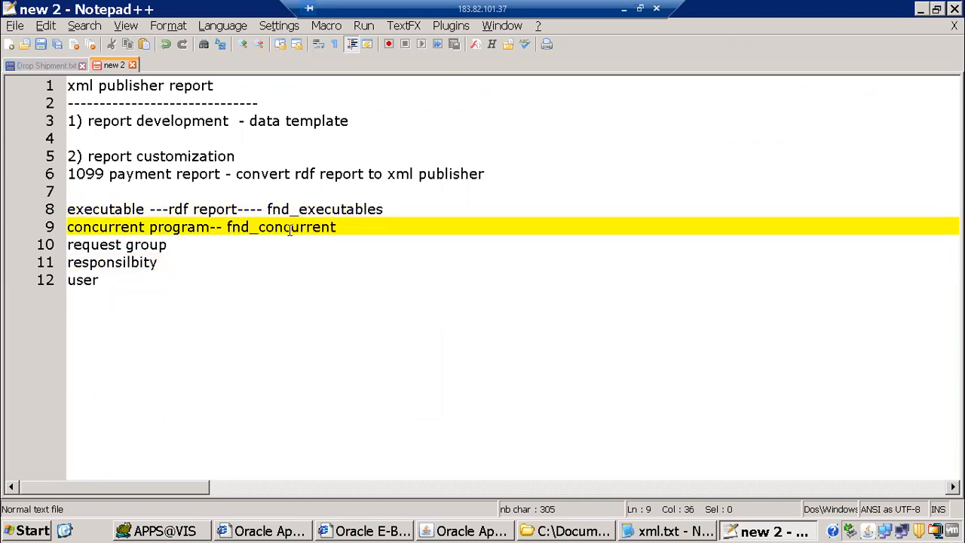
{"action": "type", "text": "_programs_tl"}
Add fnd_request_group_units, find_responislibty and fnd_user notes, then select lines 8–12
{"action": "key", "text": "Down"}
{"action": "type", "text": "-----fnd_rqu"}
{"action": "key", "text": "BackSpace"}
{"action": "key", "text": "BackSpace"}
{"action": "key", "text": "BackSpace"}
{"action": "type", "text": "request_"}
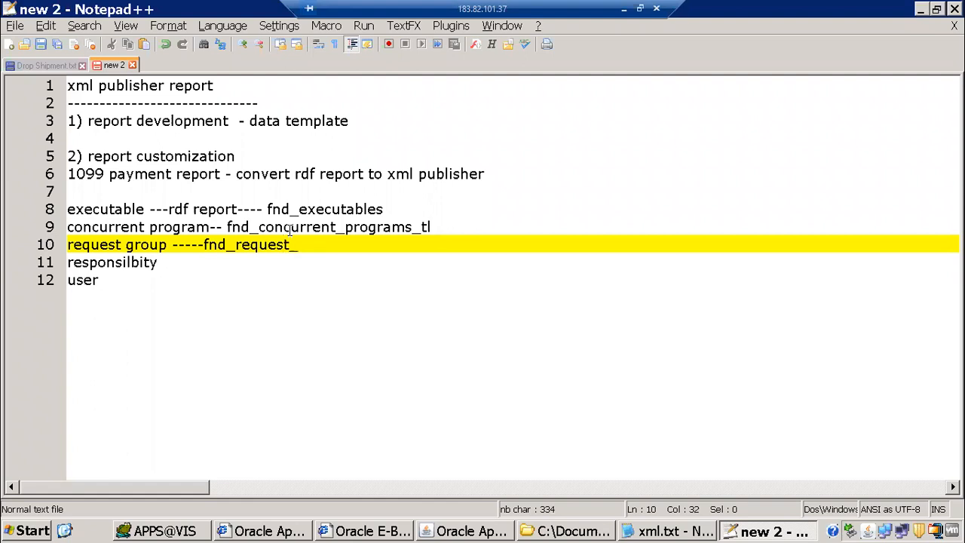
{"action": "type", "text": "group_units"}
{"action": "key", "text": "Down"}
{"action": "type", "text": "-- f"}
{"action": "type", "text": "ind_"}
{"action": "type", "text": "request"}
{"action": "key", "text": "BackSpace"}
{"action": "key", "text": "BackSpace"}
{"action": "key", "text": "BackSpace"}
{"action": "key", "text": "BackSpace"}
{"action": "key", "text": "BackSpace"}
{"action": "type", "text": "spon"}
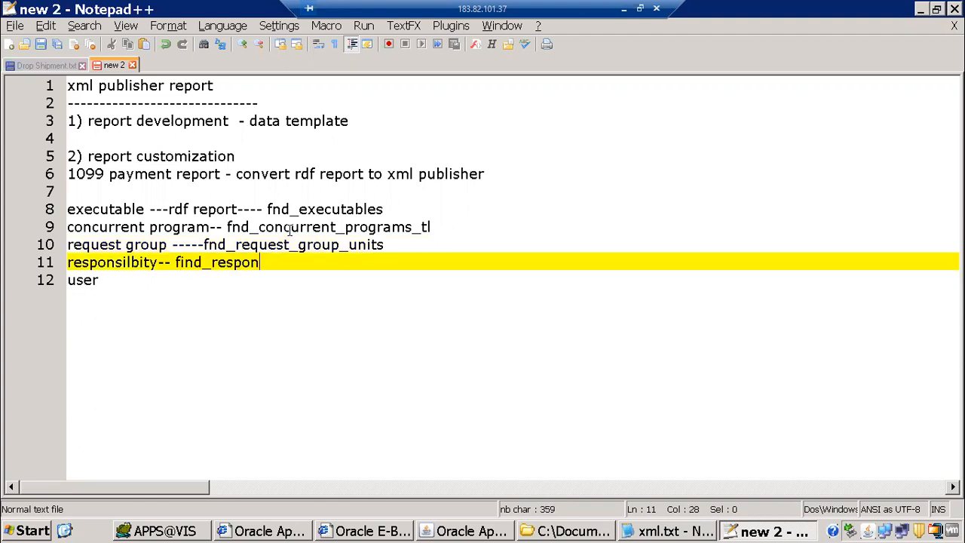
{"action": "type", "text": "islibt"}
{"action": "type", "text": "--"}
{"action": "type", "text": " fnd_"}
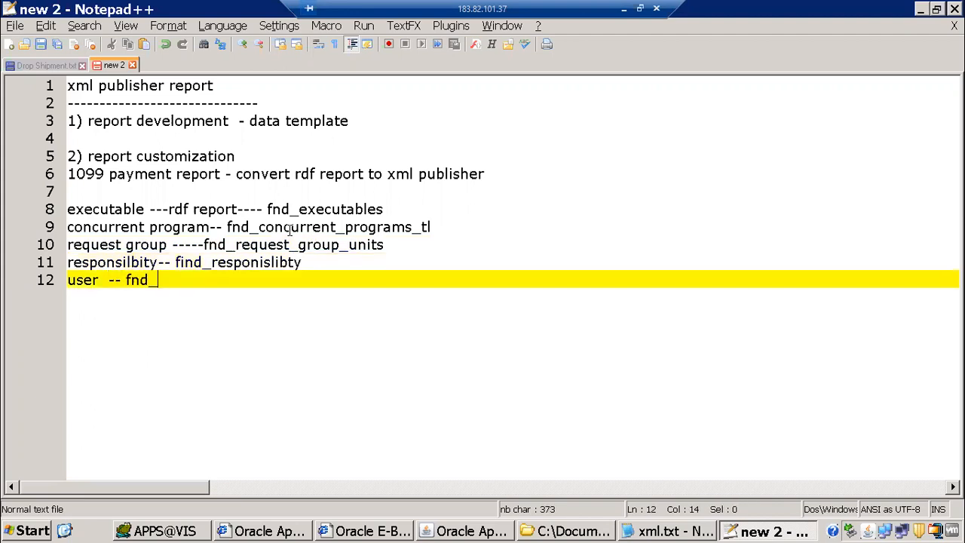
{"action": "type", "text": "user"}
{"action": "left_click_drag", "start_coordinate": [131, 210], "coordinate": [298, 362]}
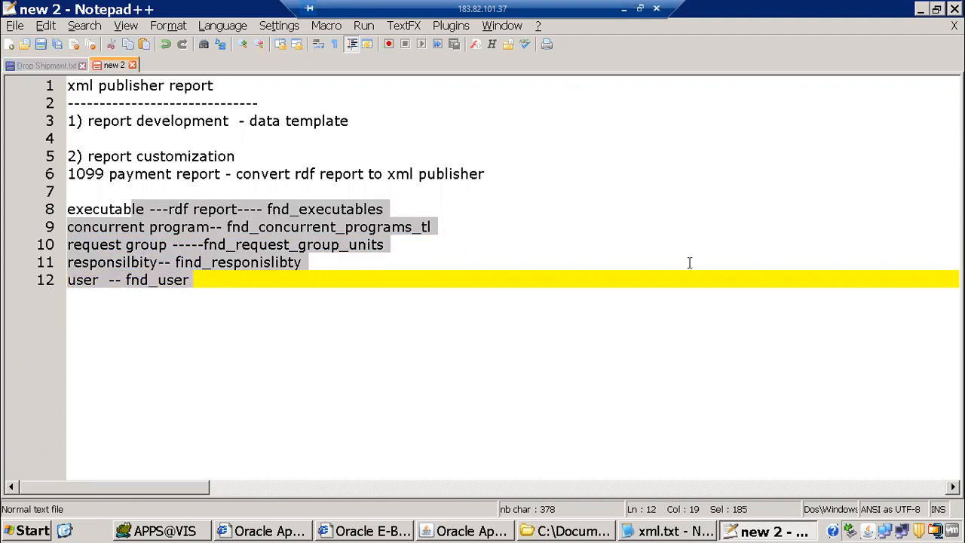
Close the OE_ORDER_HEADERS_V script, then paste the concurrent-program query and format it
{"action": "left_click", "coordinate": [169, 531]}
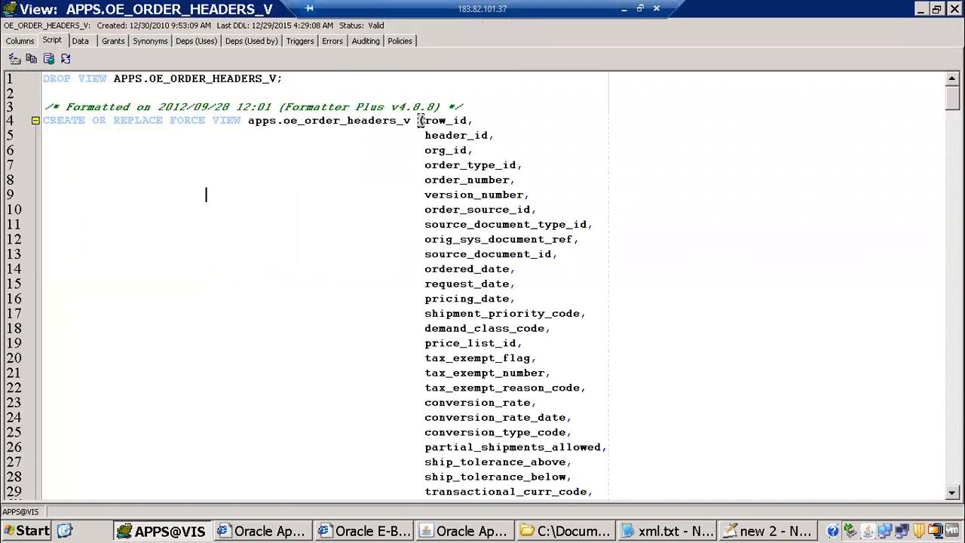
{"action": "key", "text": "Escape"}
{"action": "key", "text": "ctrl+a"}
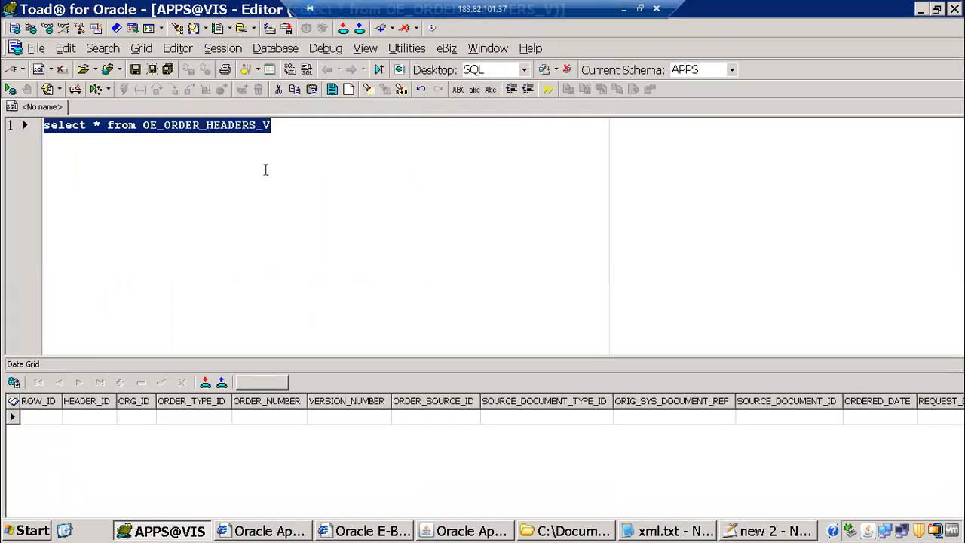
{"action": "key", "text": "ctrl+v"}
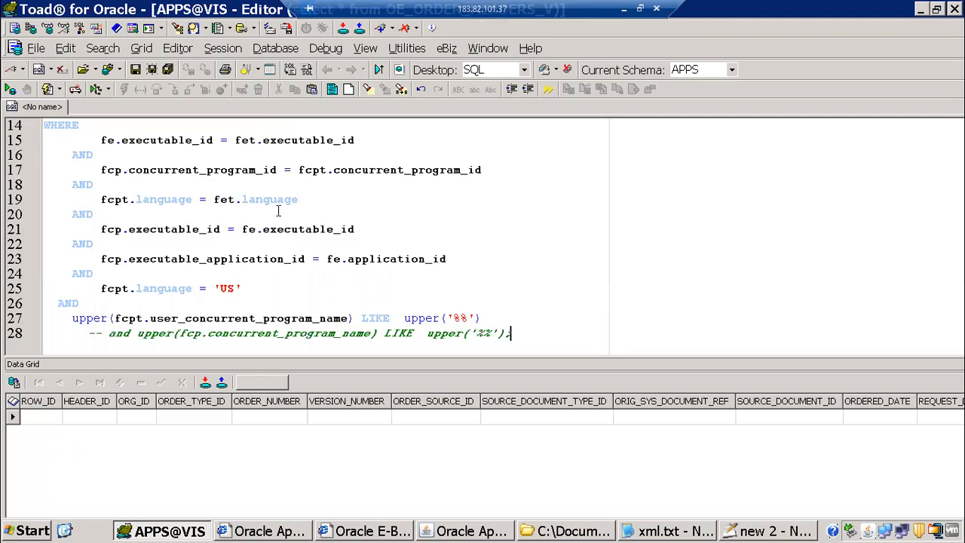
{"action": "key", "text": "ctrl+a"}
{"action": "key", "text": "ctrl+shift+f"}
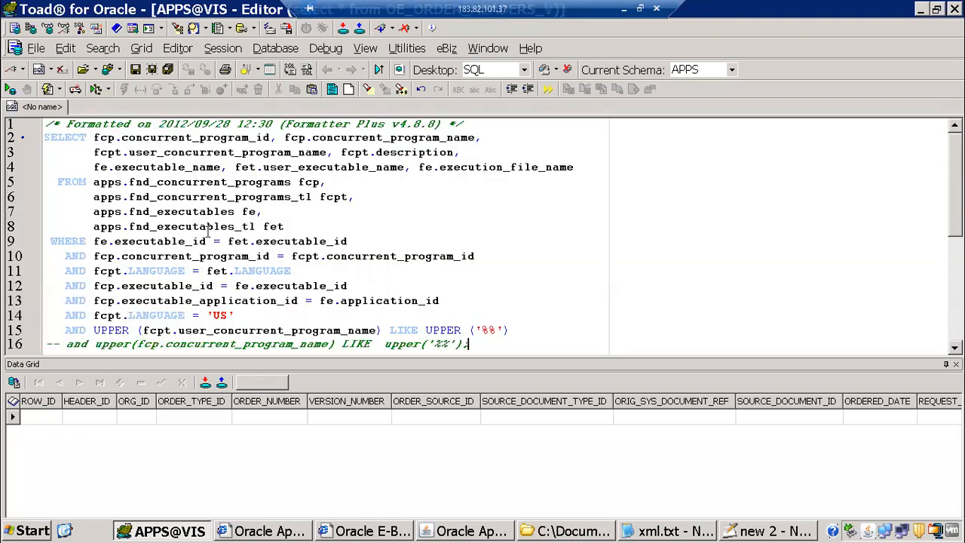
Highlight the query's four FND tables in the FROM clause, then clear the editor
{"action": "left_click_drag", "start_coordinate": [130, 182], "coordinate": [223, 197]}
{"action": "left_click_drag", "start_coordinate": [270, 218], "coordinate": [285, 226]}
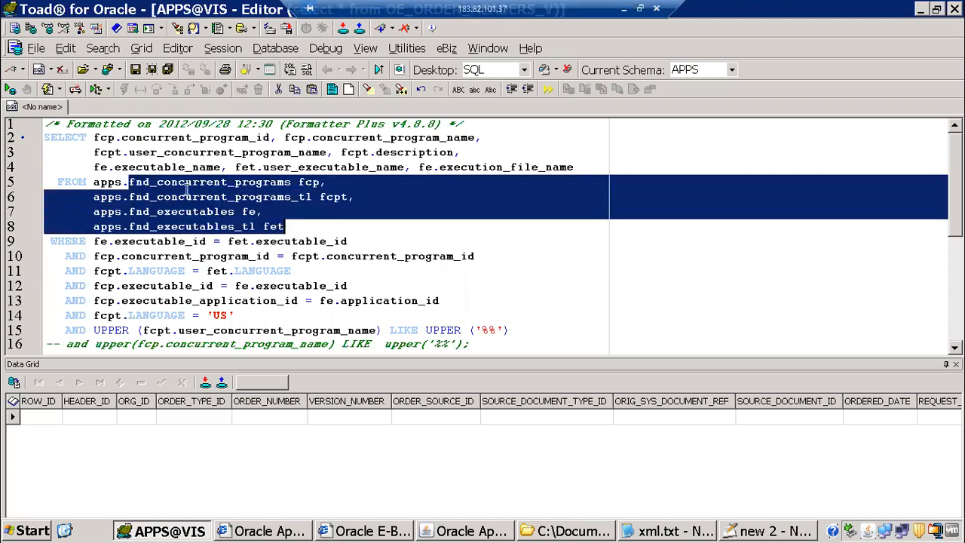
{"action": "left_click", "coordinate": [232, 212]}
{"action": "left_click", "coordinate": [136, 182]}
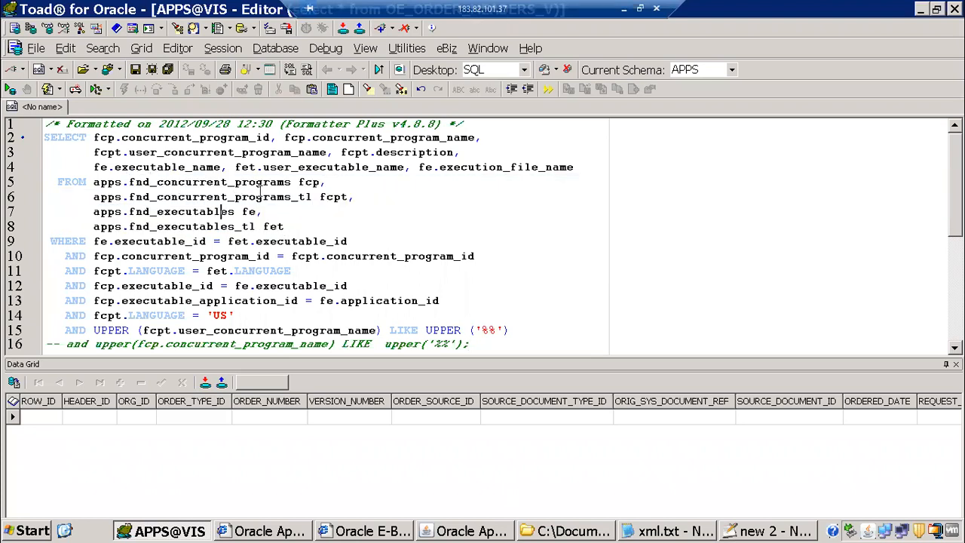
{"action": "left_click", "coordinate": [262, 196], "text": "shift"}
{"action": "left_click", "coordinate": [313, 227], "text": "shift"}
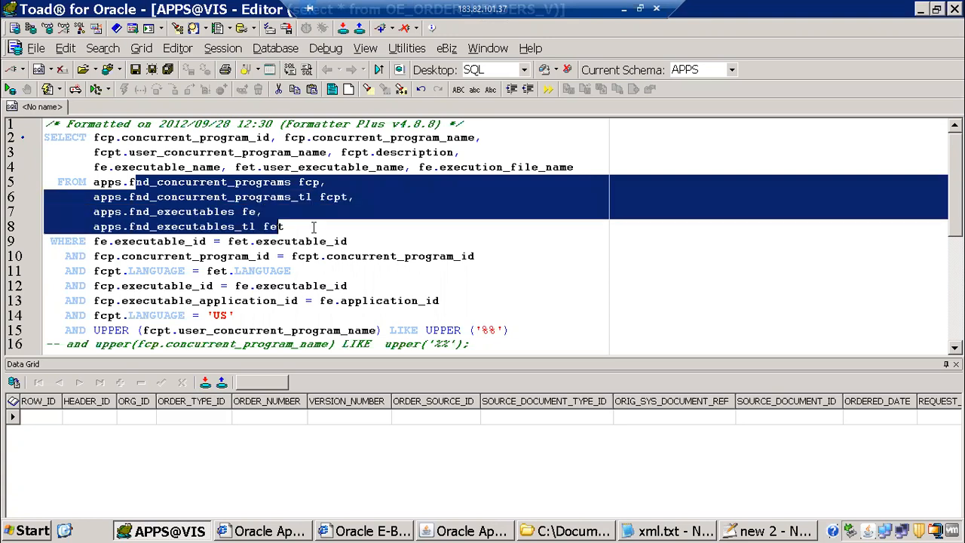
{"action": "key", "text": "ctrl+a"}
{"action": "key", "text": "Delete"}
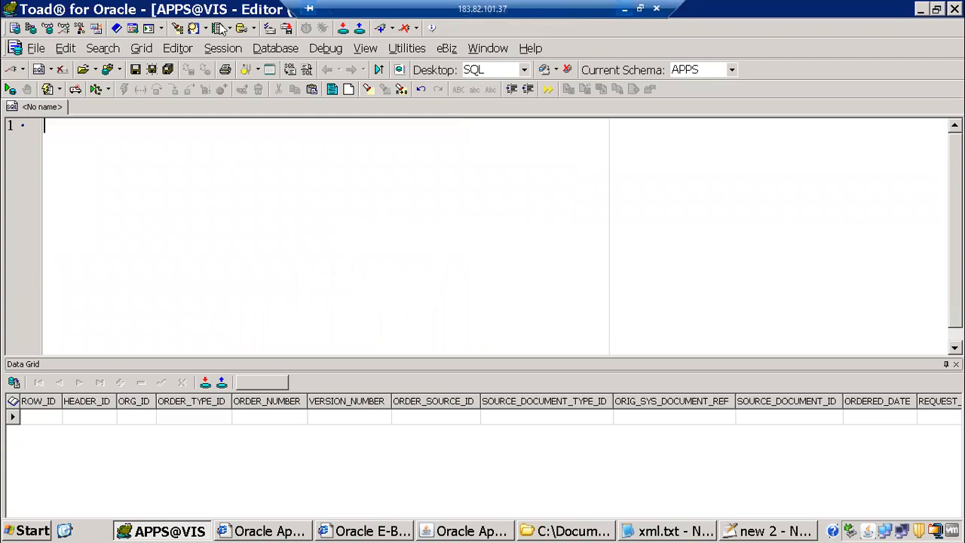
{"action": "left_click", "coordinate": [626, 11]}
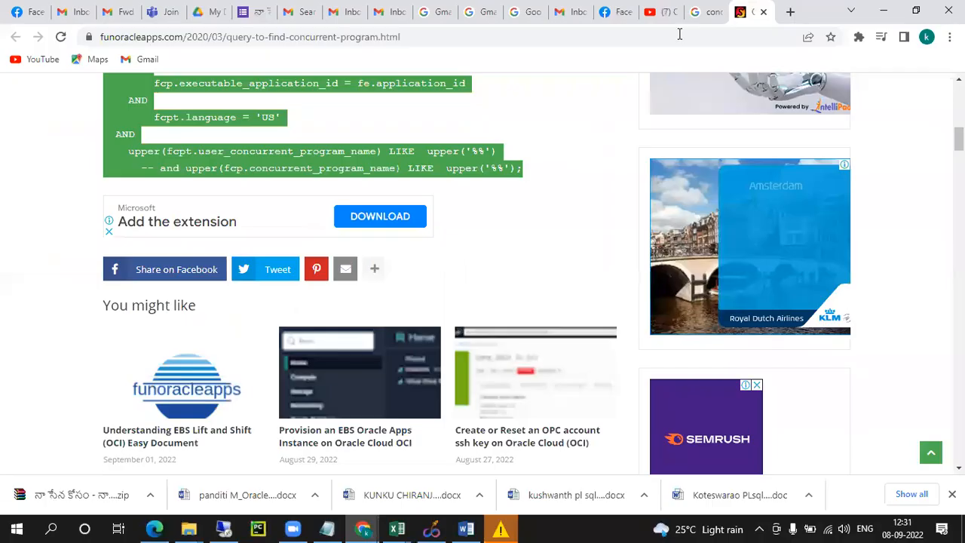
Start a Gmail search for 'fnd', then switch to Google Drive from the apps grid
{"action": "left_click", "coordinate": [388, 12]}
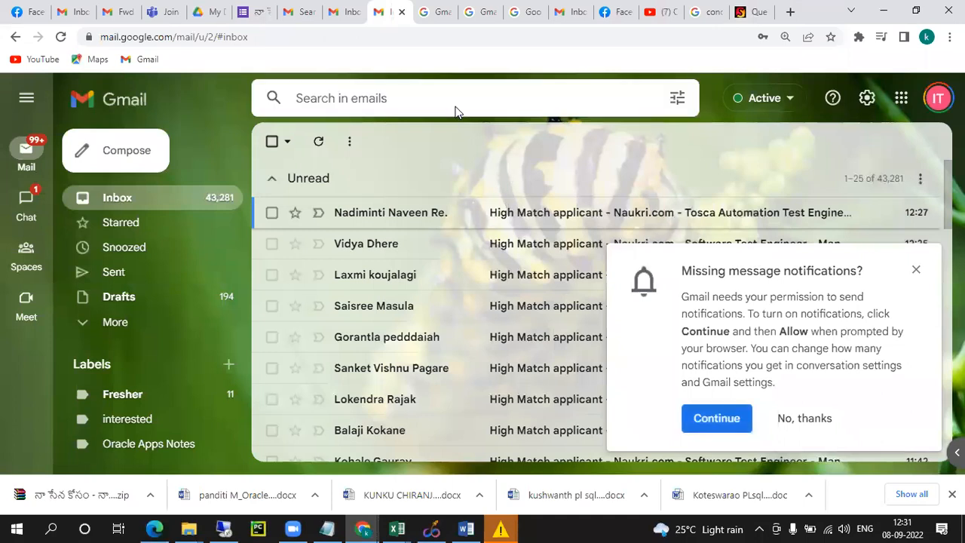
{"action": "left_click", "coordinate": [456, 112]}
{"action": "type", "text": "fnd"}
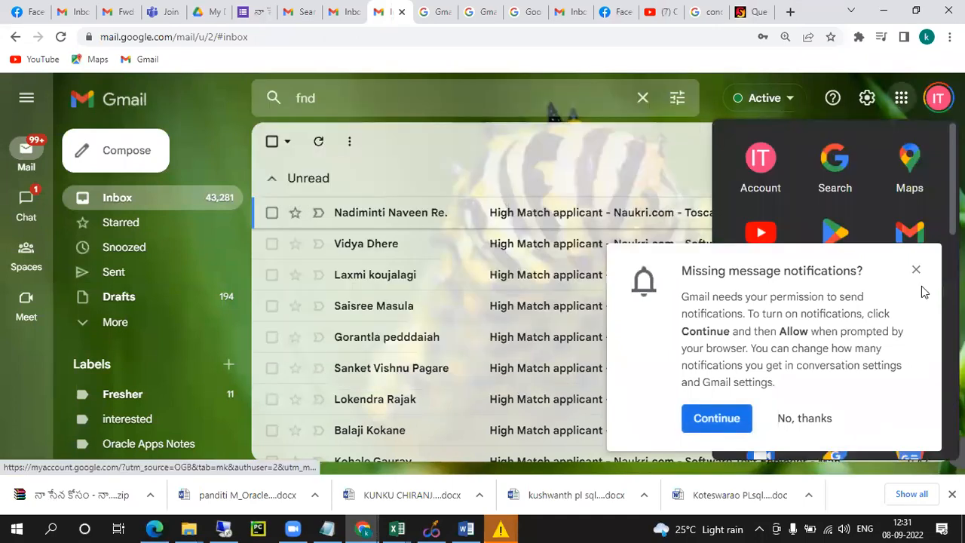
{"action": "left_click", "coordinate": [914, 272]}
{"action": "left_click", "coordinate": [897, 99]}
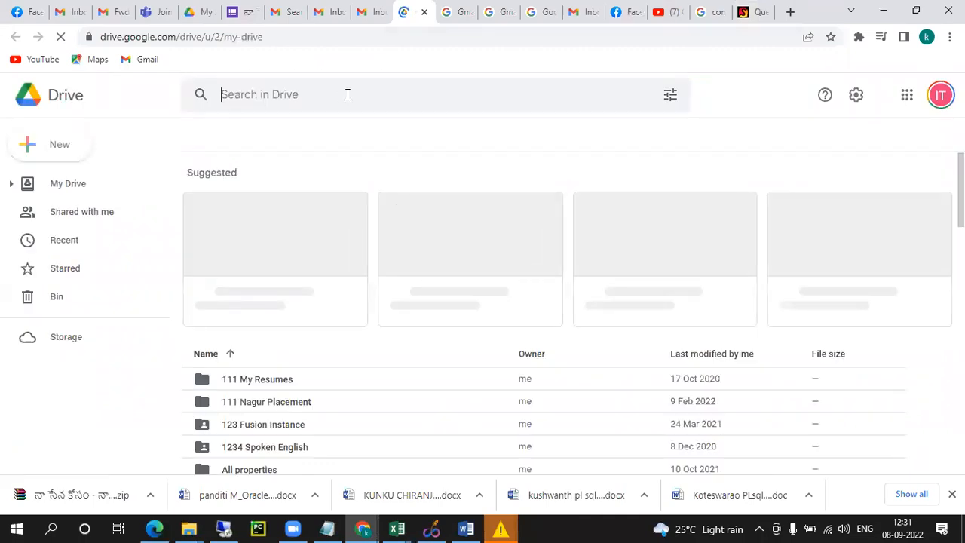
Search Drive for fnd_responsibility and open 'class 21 1099 Report Customization.docx'
{"action": "left_click", "coordinate": [347, 95]}
{"action": "type", "text": "fr"}
{"action": "type", "text": "d"}
{"action": "type", "text": "_re"}
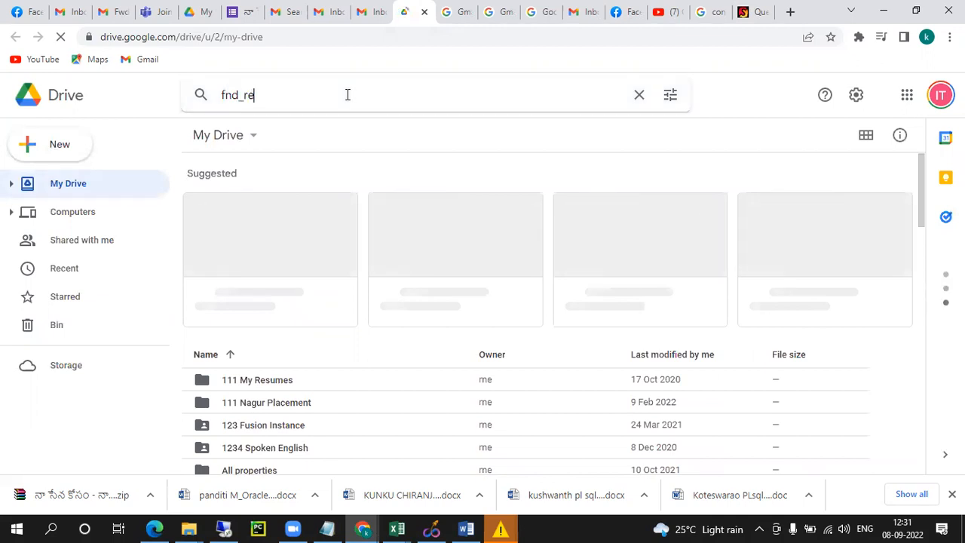
{"action": "type", "text": "spons"}
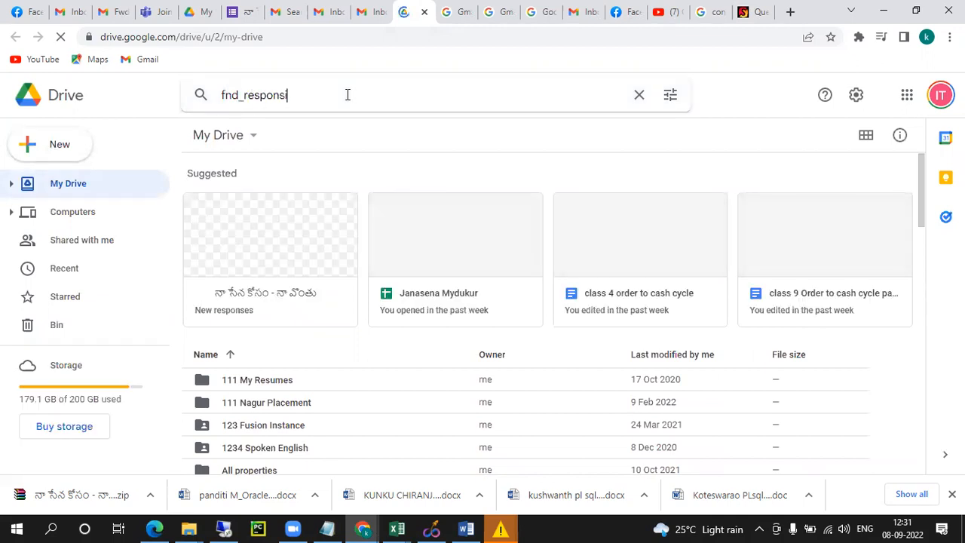
{"action": "type", "text": "ibi"}
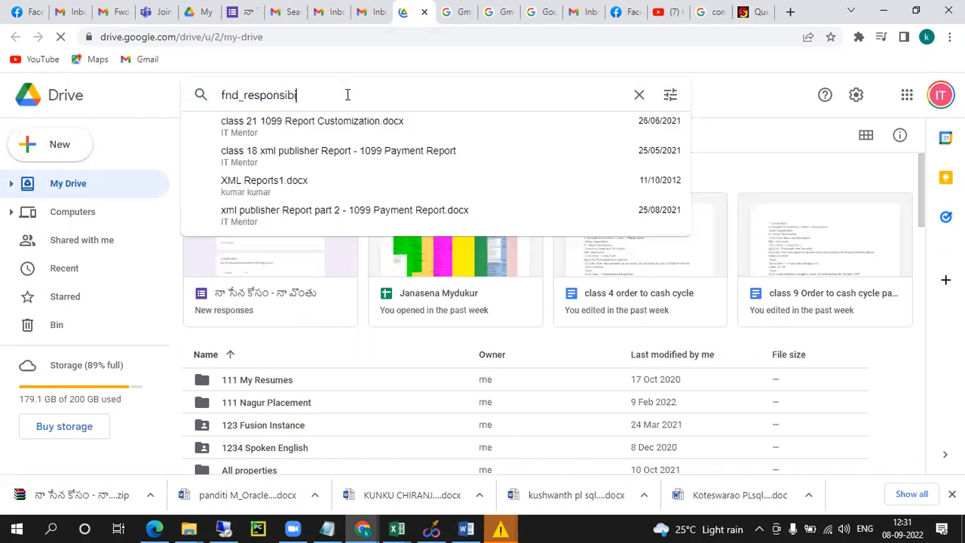
{"action": "type", "text": "lity"}
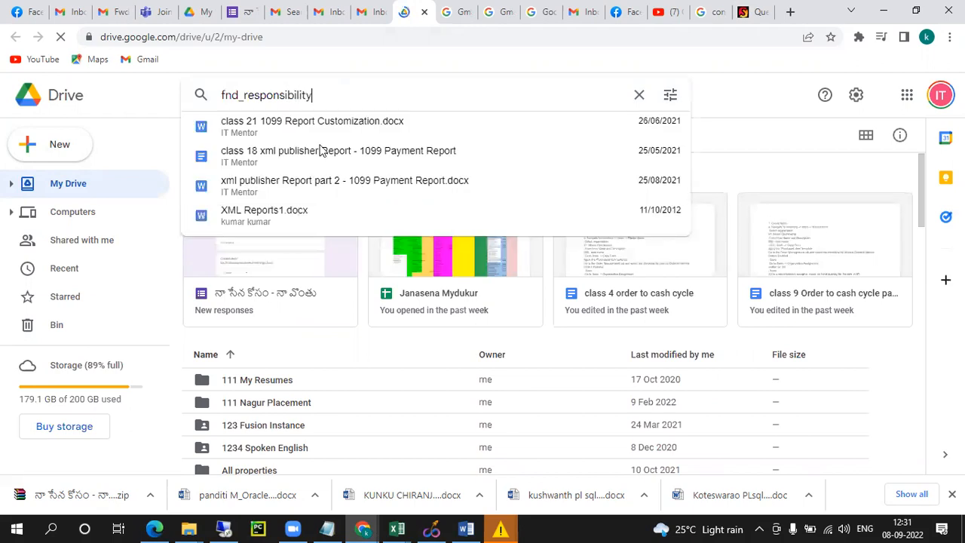
{"action": "left_click", "coordinate": [332, 128]}
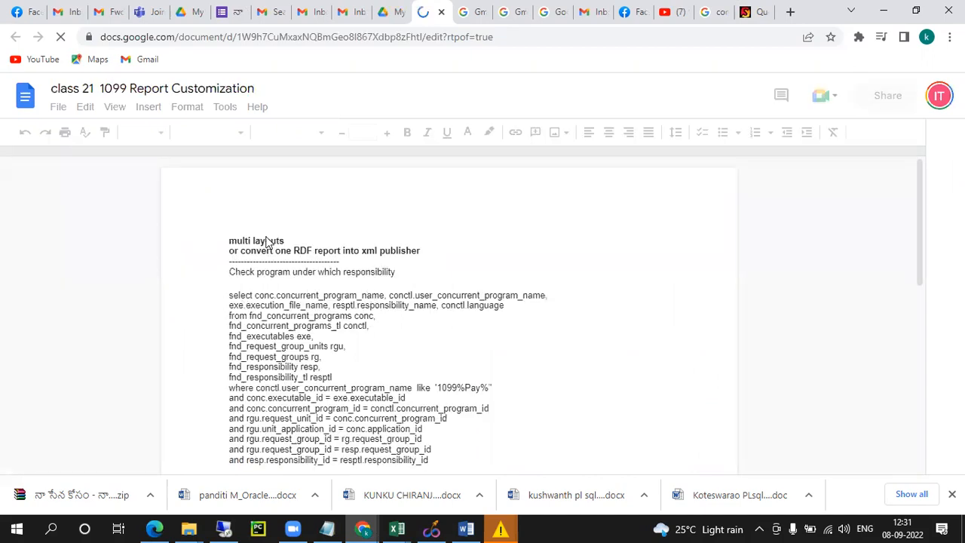
Copy the '1099%Pay%' programs-and-responsibilities SQL paragraph from the document, then return to Toad
{"action": "scroll", "coordinate": [268, 243], "scroll_direction": "down", "scroll_amount": 3}
{"action": "scroll", "coordinate": [249, 298], "scroll_direction": "up", "scroll_amount": 3}
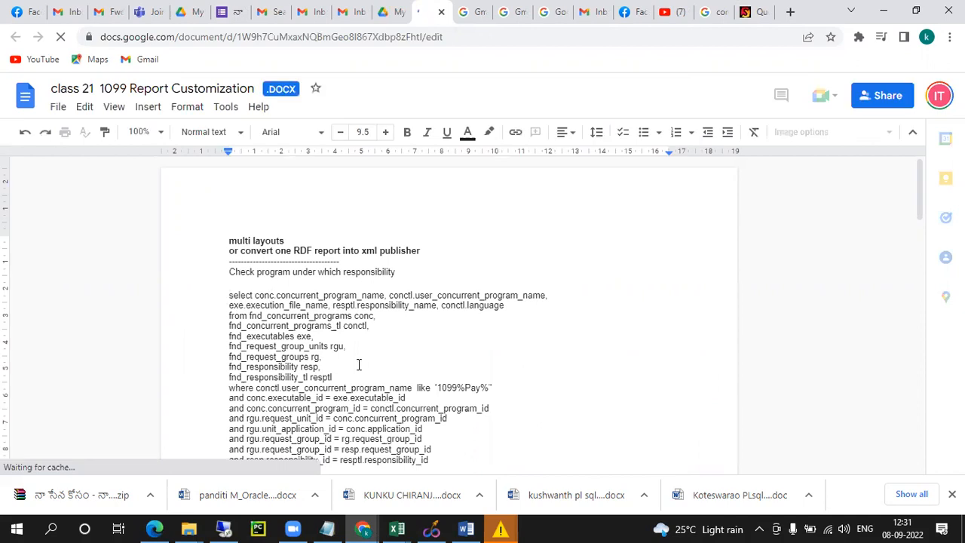
{"action": "triple_click", "coordinate": [472, 392]}
{"action": "scroll", "coordinate": [372, 244], "scroll_direction": "down", "scroll_amount": 3}
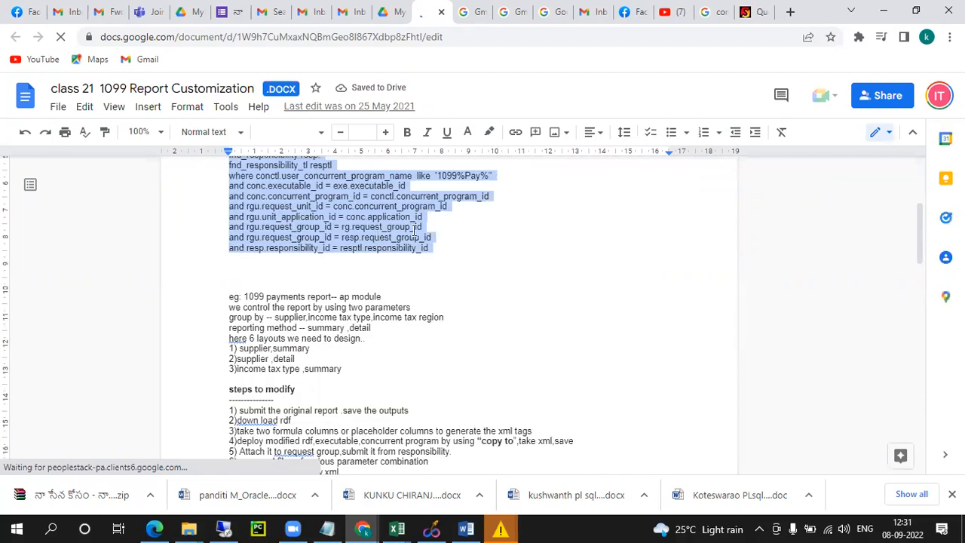
{"action": "right_click", "coordinate": [415, 230]}
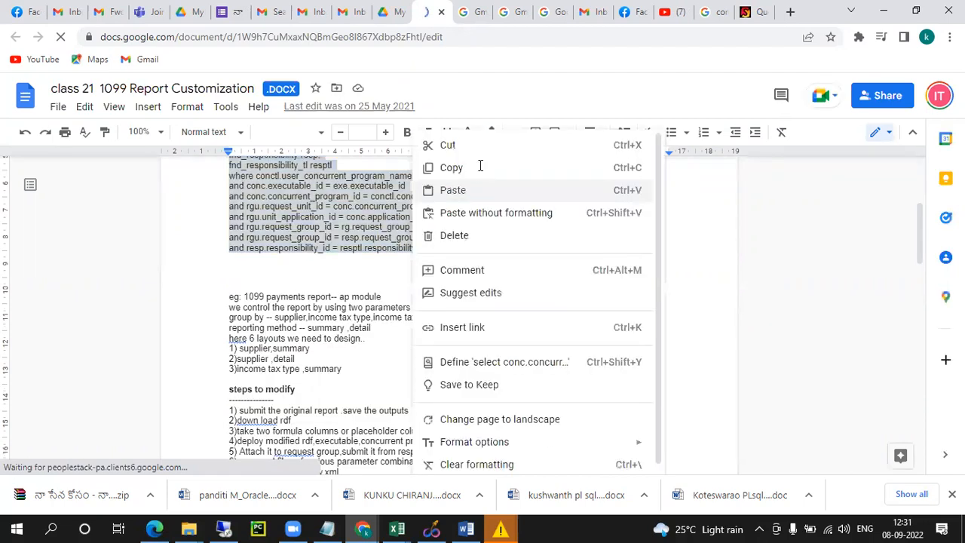
{"action": "left_click", "coordinate": [480, 167]}
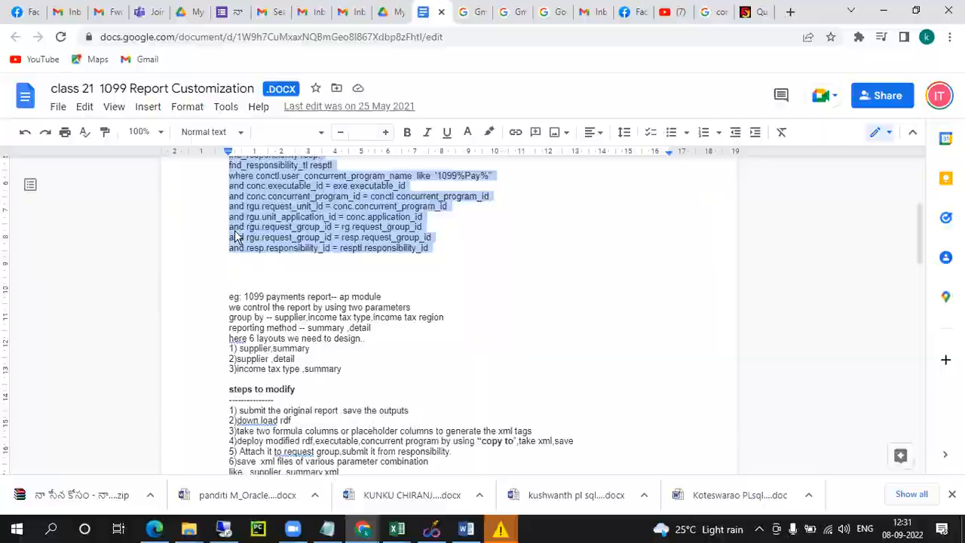
{"action": "key", "text": "alt+Tab"}
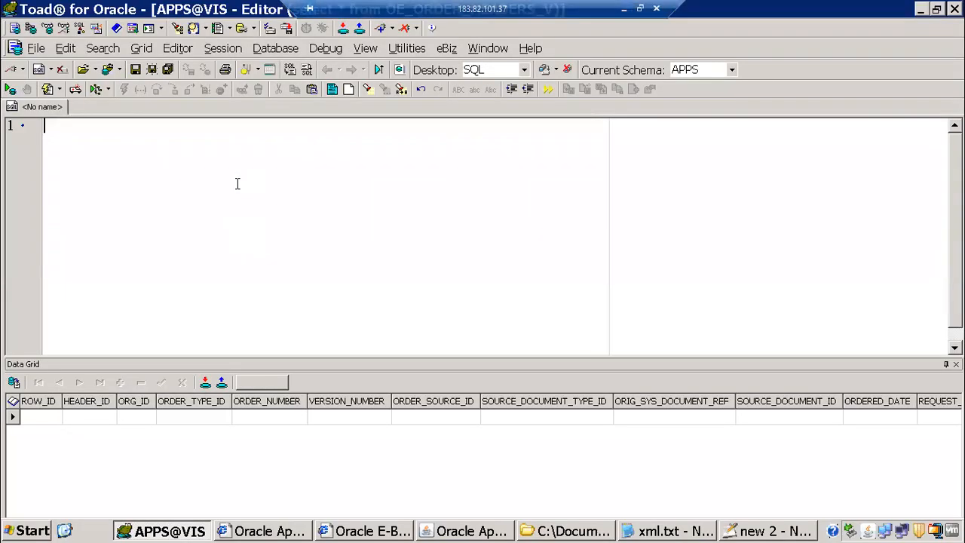
Paste the '1099%Pay%' query and highlight the fnd_concurrent_programs and _tl tables
{"action": "key", "text": "ctrl+v"}
{"action": "scroll", "coordinate": [249, 178], "scroll_direction": "up", "scroll_amount": 1}
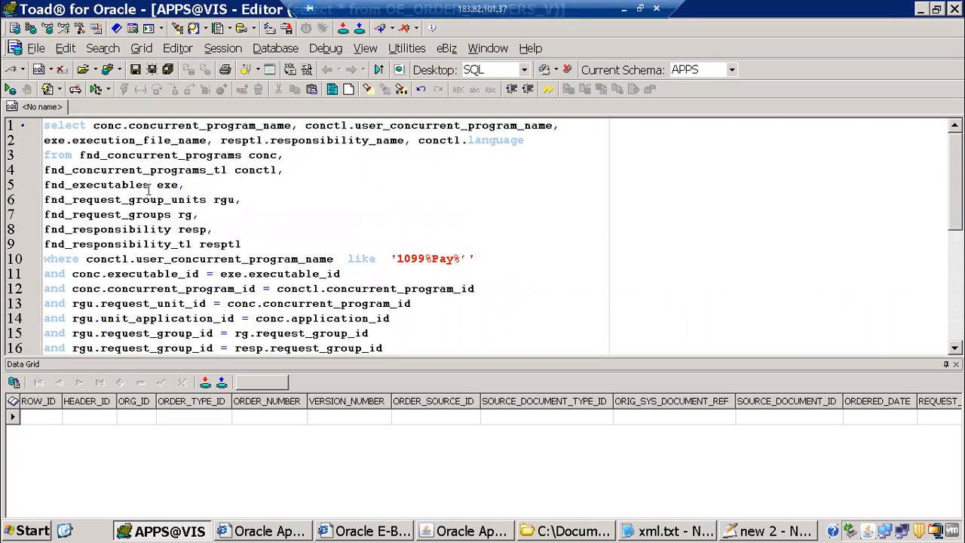
{"action": "key", "text": "shift+Home"}
{"action": "left_click_drag", "start_coordinate": [188, 186], "coordinate": [188, 186]}
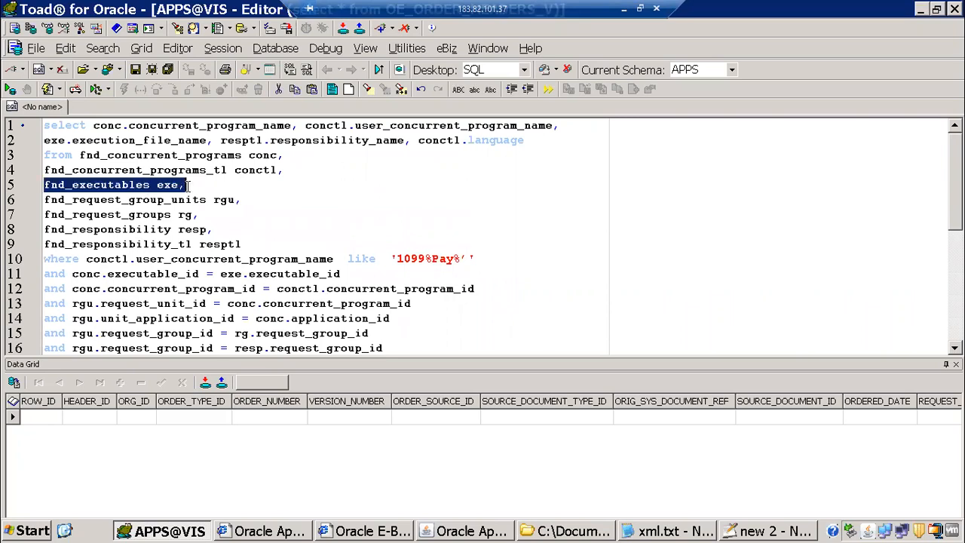
{"action": "left_click_drag", "start_coordinate": [82, 153], "coordinate": [215, 170]}
{"action": "left_click", "coordinate": [215, 171]}
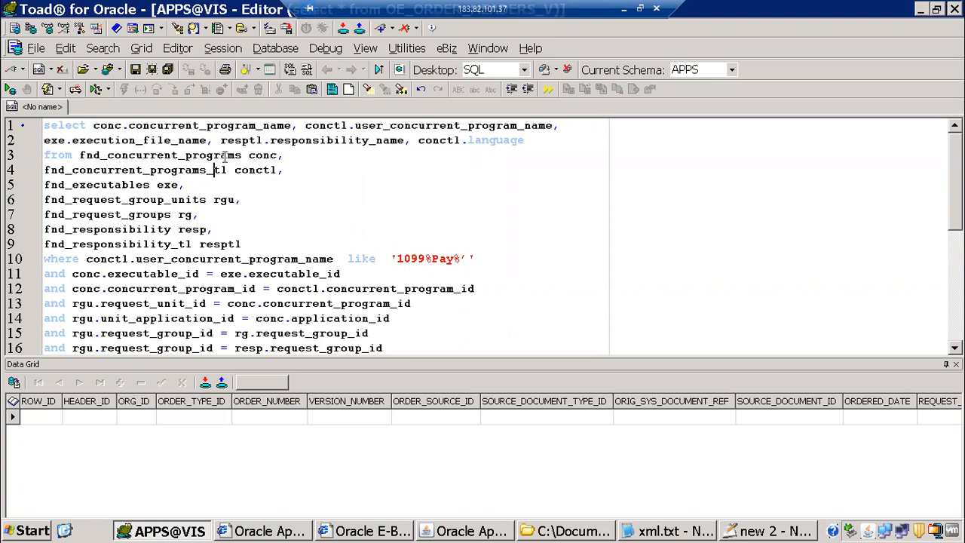
{"action": "mouse_move", "coordinate": [215, 170]}
{"action": "left_mouse_down"}
{"action": "mouse_move", "coordinate": [236, 170]}
{"action": "mouse_move", "coordinate": [226, 172]}
{"action": "left_mouse_up"}
{"action": "left_click", "coordinate": [105, 161]}
{"action": "left_click_drag", "start_coordinate": [80, 157], "coordinate": [228, 168]}
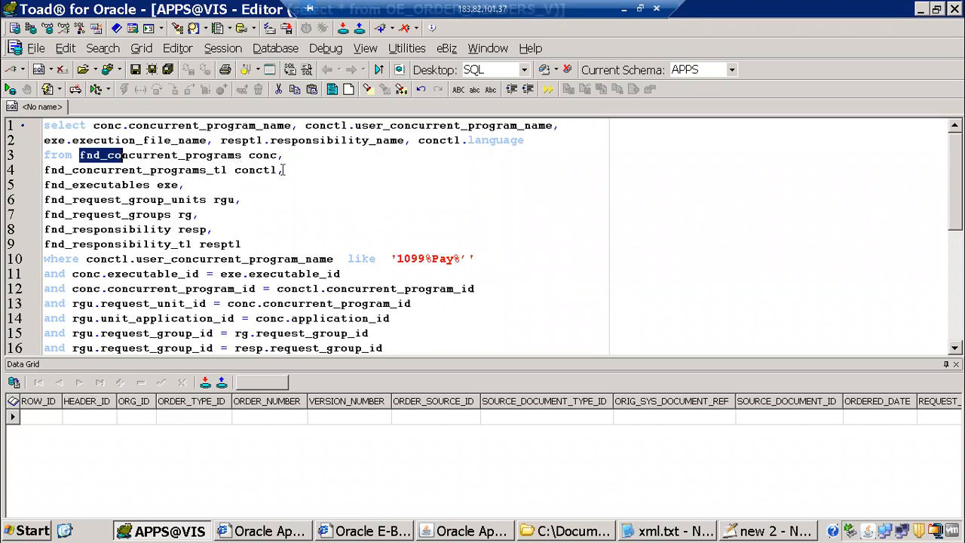
Point out the executable, request group and responsibility tables, then run the query, returning no rows
{"action": "left_click_drag", "start_coordinate": [87, 184], "coordinate": [166, 184]}
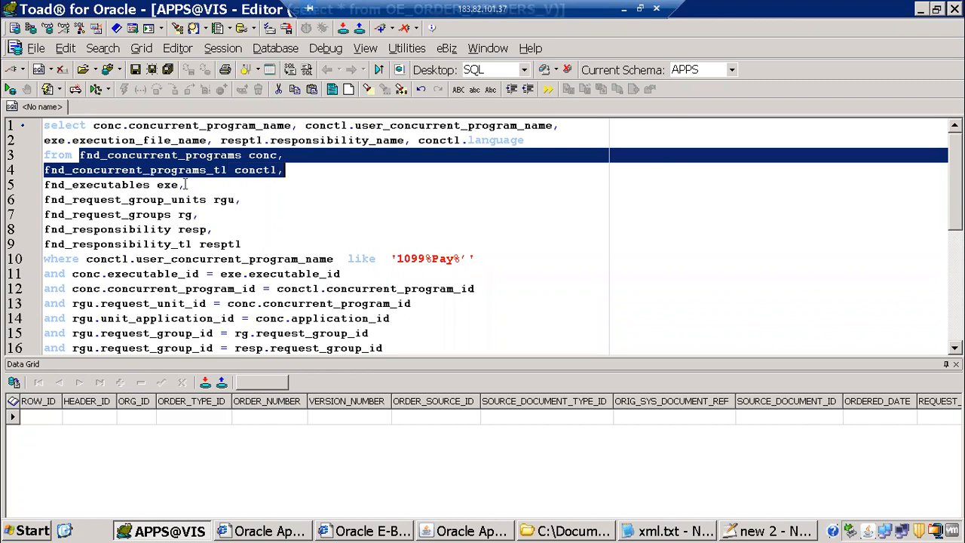
{"action": "left_click_drag", "start_coordinate": [79, 199], "coordinate": [200, 214]}
{"action": "left_click_drag", "start_coordinate": [129, 232], "coordinate": [233, 248]}
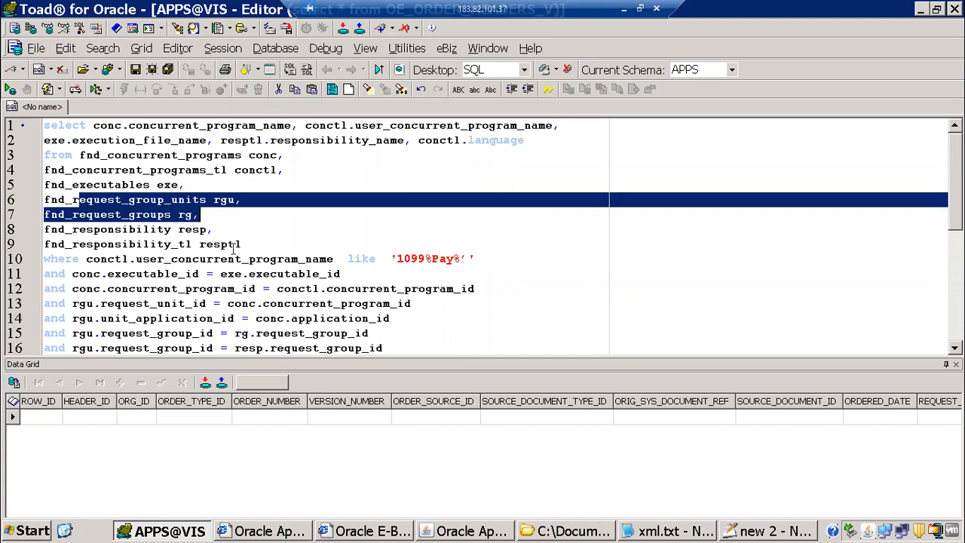
{"action": "left_click", "coordinate": [278, 214]}
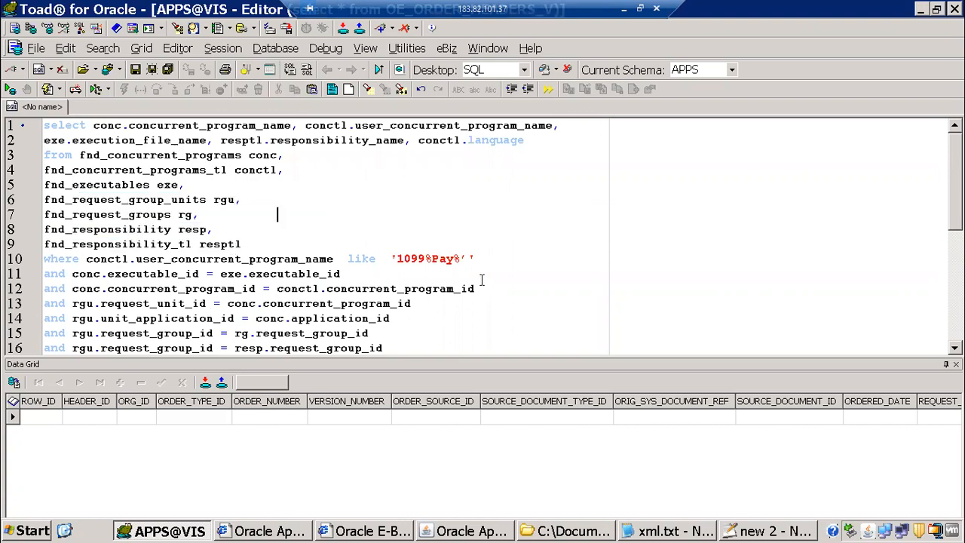
{"action": "left_click", "coordinate": [412, 259]}
{"action": "key", "text": "F9"}
{"action": "left_click", "coordinate": [243, 187]}
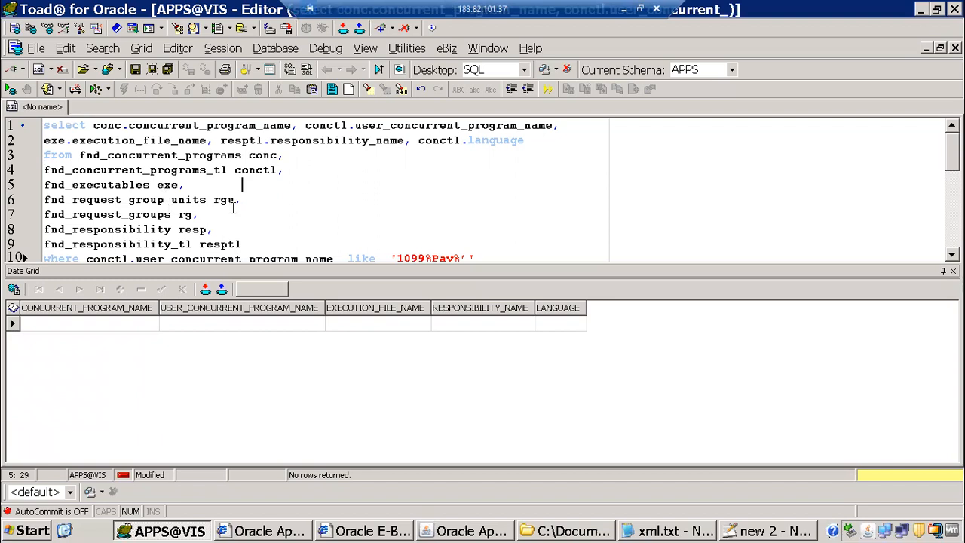
{"action": "scroll", "coordinate": [161, 185], "scroll_direction": "down", "scroll_amount": 1}
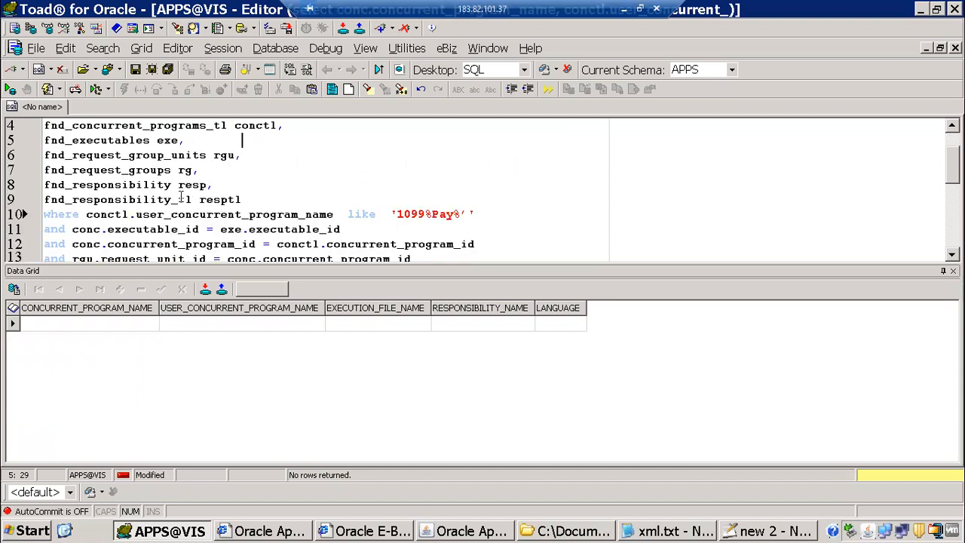
{"action": "left_click", "coordinate": [179, 187]}
{"action": "key", "text": "F4"}
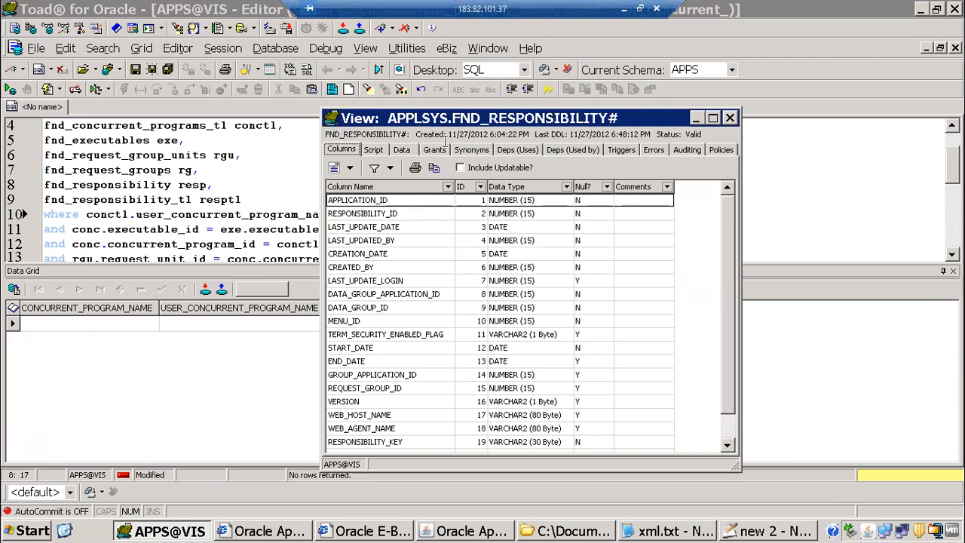
{"action": "left_click", "coordinate": [730, 119]}
{"action": "scroll", "coordinate": [86, 163], "scroll_direction": "up", "scroll_amount": 1}
{"action": "left_click_drag", "start_coordinate": [74, 156], "coordinate": [235, 230]}
{"action": "left_click", "coordinate": [155, 189]}
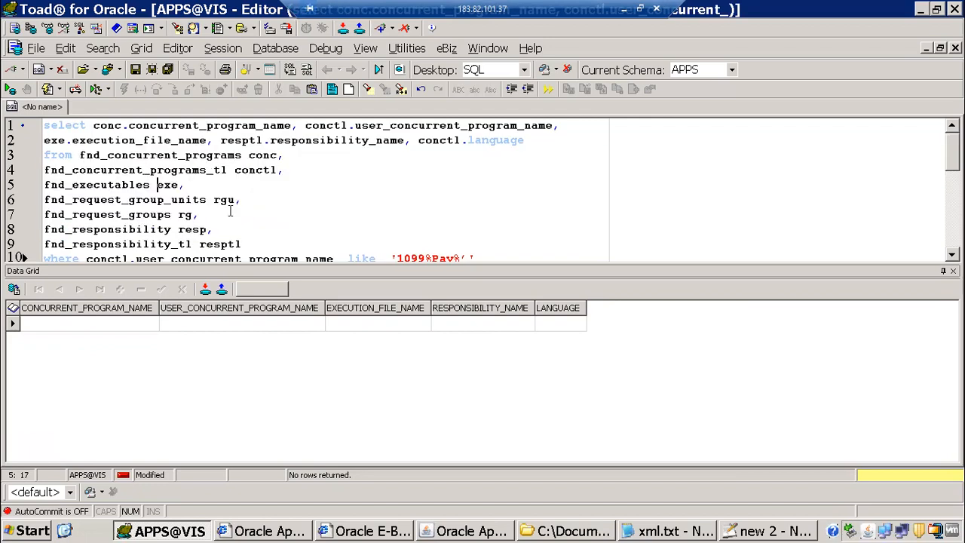
{"action": "left_click_drag", "start_coordinate": [79, 156], "coordinate": [233, 200]}
{"action": "left_click", "coordinate": [249, 243], "text": "shift"}
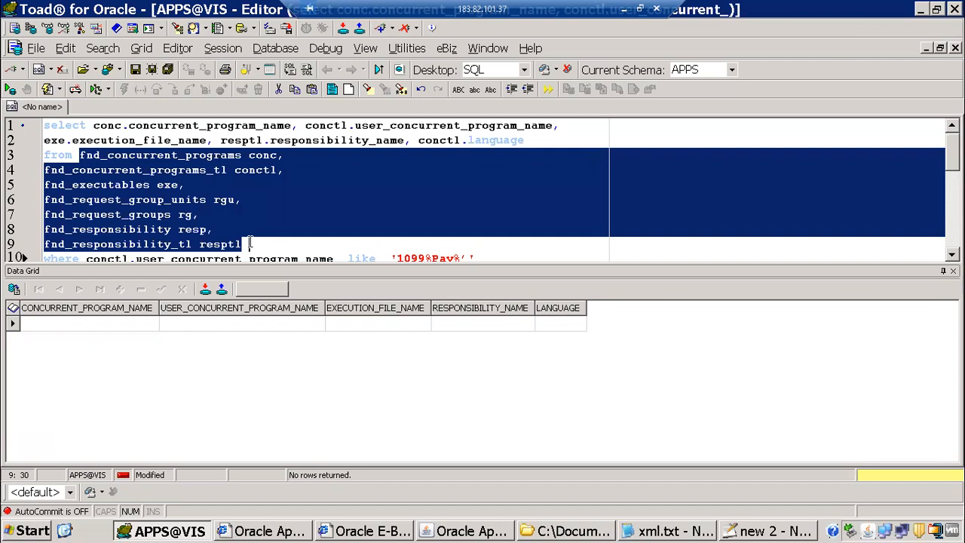
{"action": "left_click", "coordinate": [291, 228]}
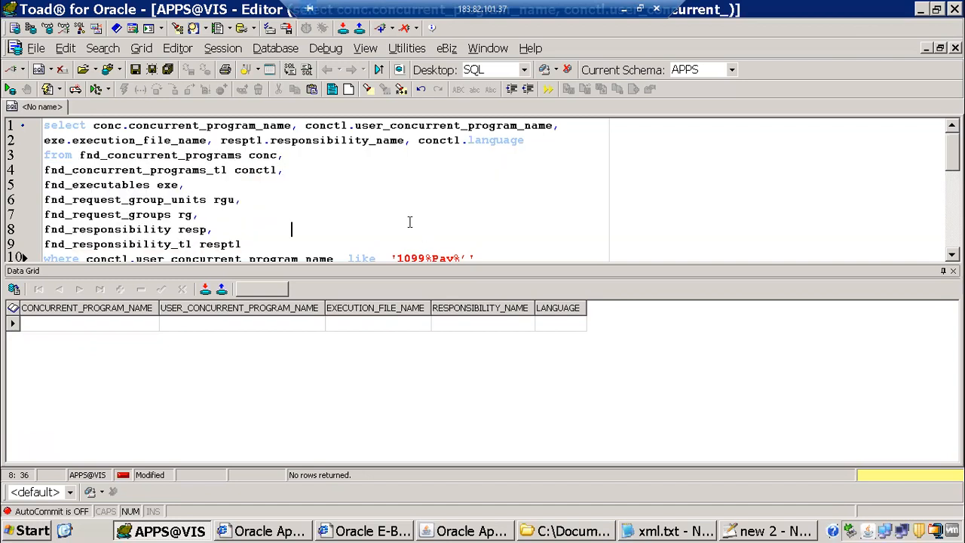
{"action": "scroll", "coordinate": [423, 226], "scroll_direction": "down", "scroll_amount": 3}
{"action": "left_click", "coordinate": [448, 233]}
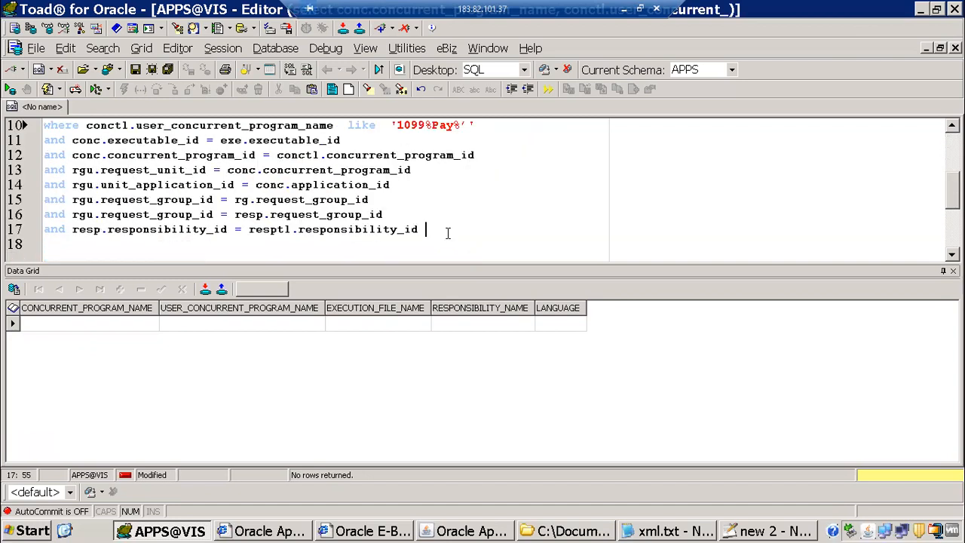
Add a begin … end; block below the query and start a mo_global call inside it
{"action": "key", "text": "Return"}
{"action": "key", "text": "Return"}
{"action": "type", "text": "begin"}
{"action": "key", "text": "Return"}
{"action": "type", "text": "end;"}
{"action": "key", "text": "Up"}
{"action": "key", "text": "End"}
{"action": "key", "text": "Return"}
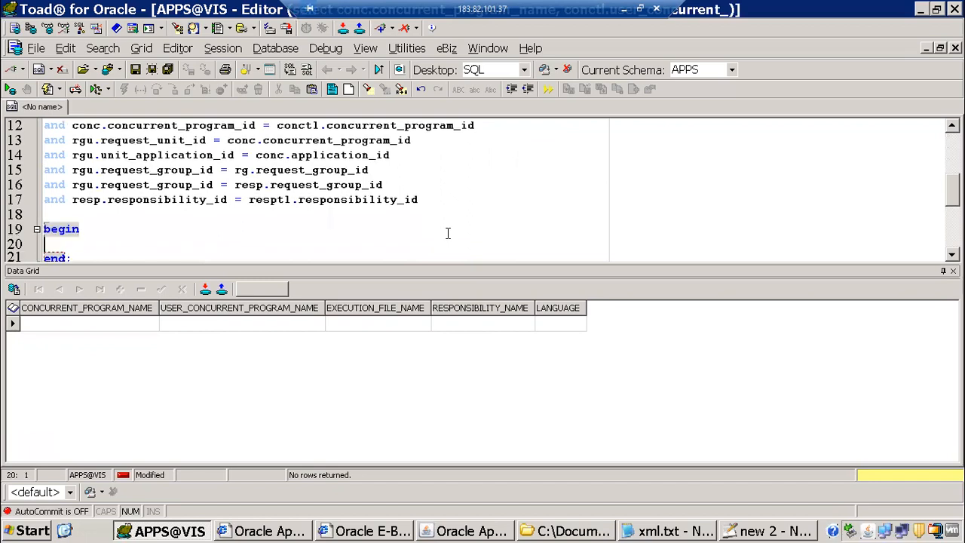
{"action": "type", "text": "mo_global"}
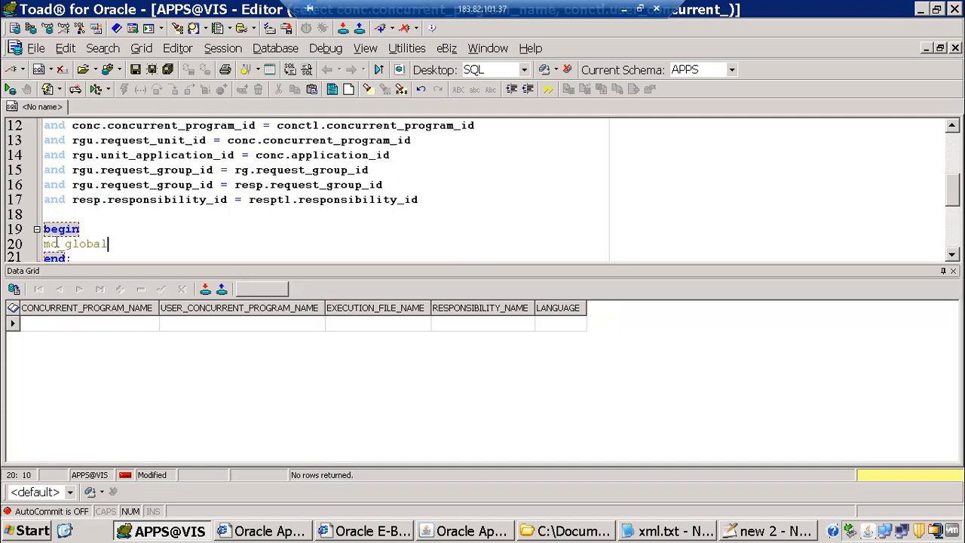
{"action": "left_click", "coordinate": [17, 245]}
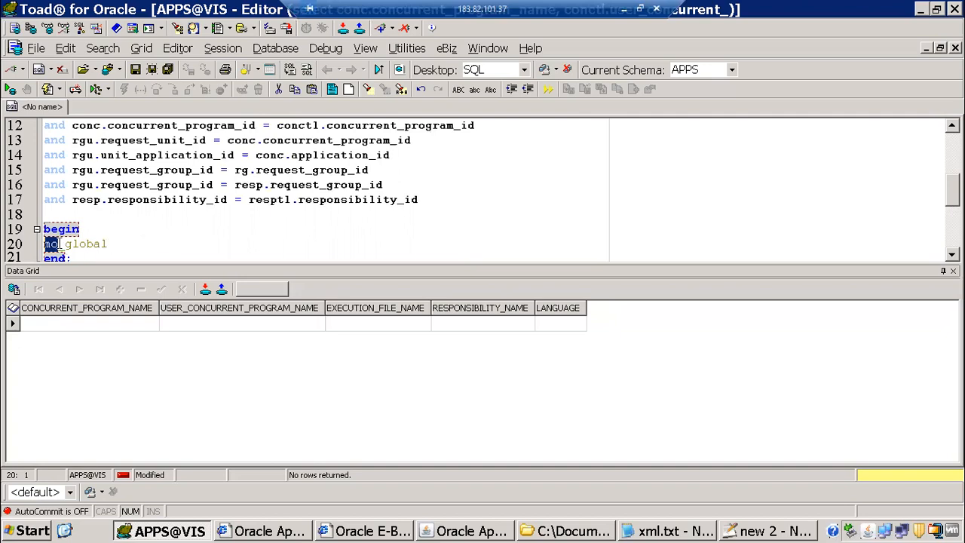
{"action": "left_click", "coordinate": [122, 242]}
{"action": "key", "text": "BackSpace"}
{"action": "key", "text": "BackSpace"}
{"action": "type", "text": "."}
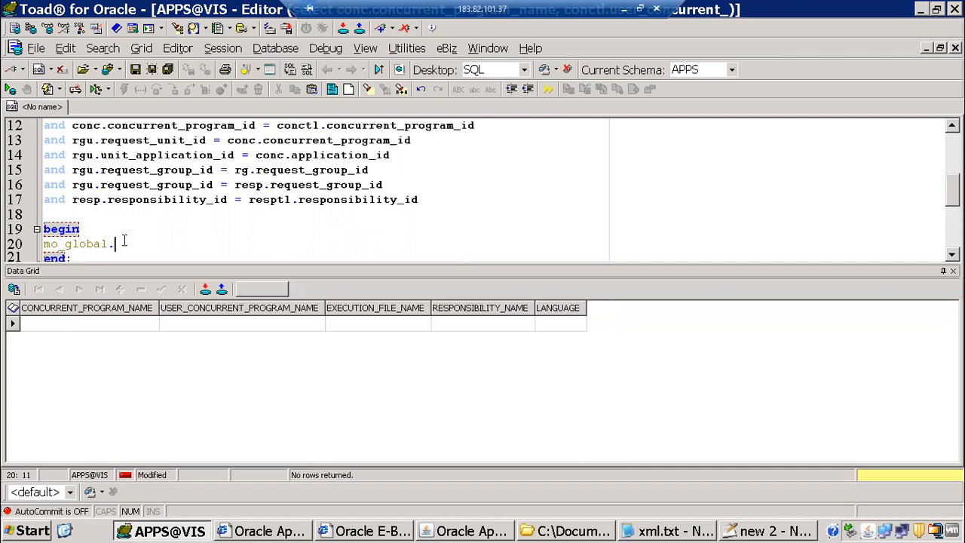
{"action": "type", "text": "se"}
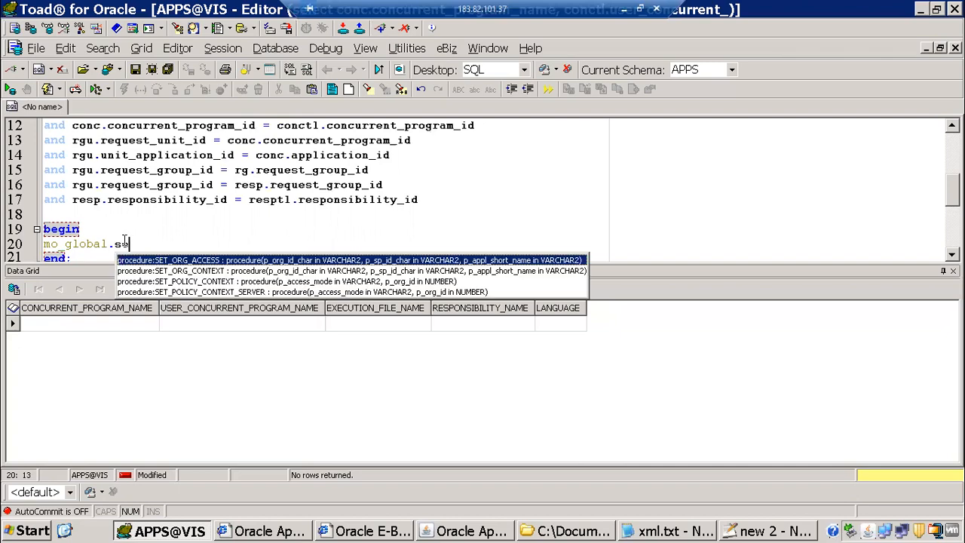
Complete the call as mo_global.SET_POLICY_CONTEXT('S','204'); using code completion
{"action": "key", "text": "Down"}
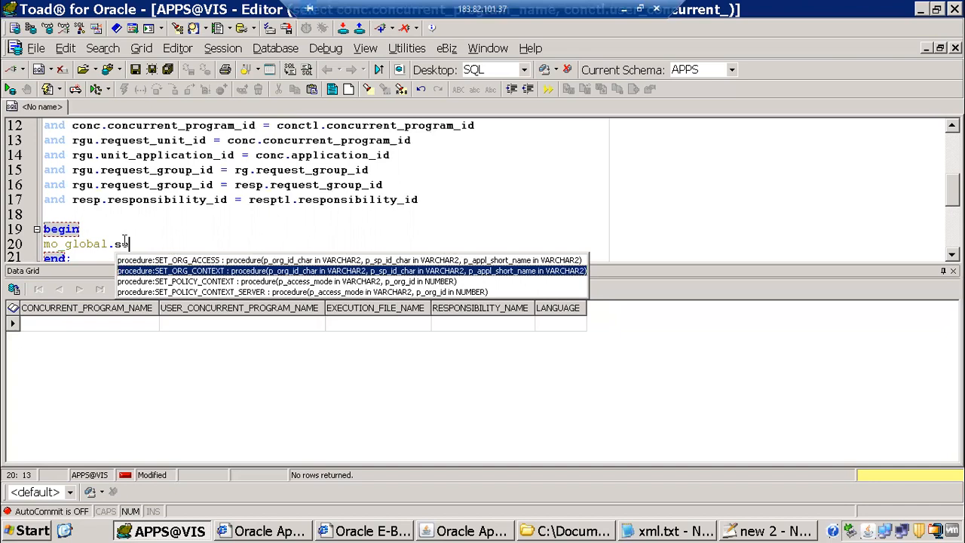
{"action": "key", "text": "Down"}
{"action": "key", "text": "Return"}
{"action": "type", "text": "()"}
{"action": "key", "text": "Left"}
{"action": "type", "text": "''"}
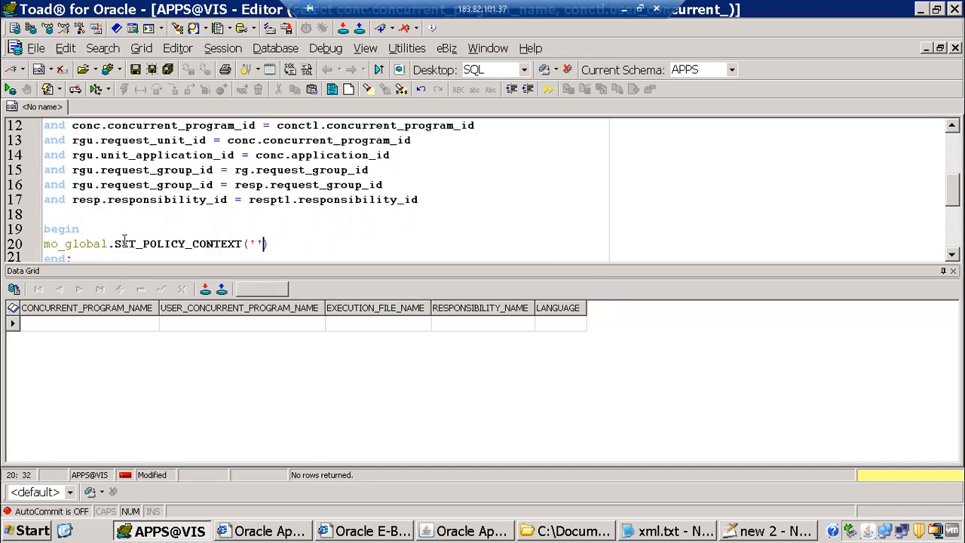
{"action": "key", "text": "Left"}
{"action": "type", "text": "S'"}
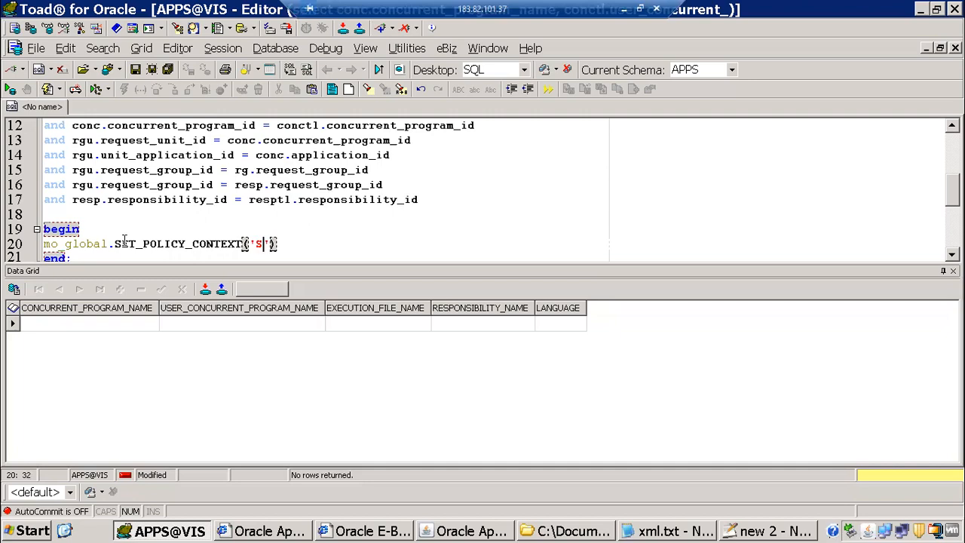
{"action": "type", "text": ",''"}
{"action": "key", "text": "Left"}
{"action": "type", "text": "204"}
{"action": "key", "text": "End"}
{"action": "type", "text": ";"}
Execute the PL/SQL block successfully and put the caret back in the select query
{"action": "key", "text": "F9"}
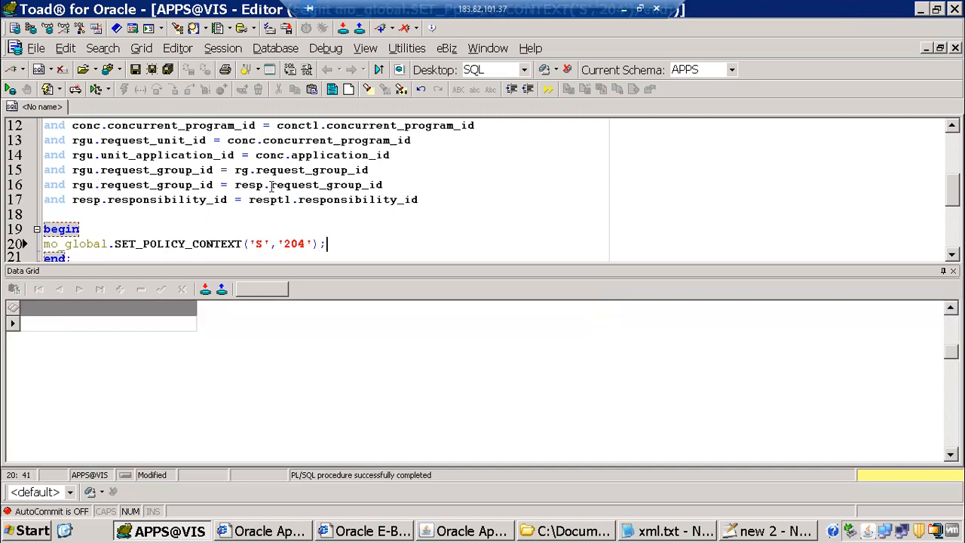
{"action": "scroll", "coordinate": [270, 185], "scroll_direction": "up", "scroll_amount": 1}
{"action": "left_click", "coordinate": [270, 184]}
{"action": "left_click", "coordinate": [330, 184]}
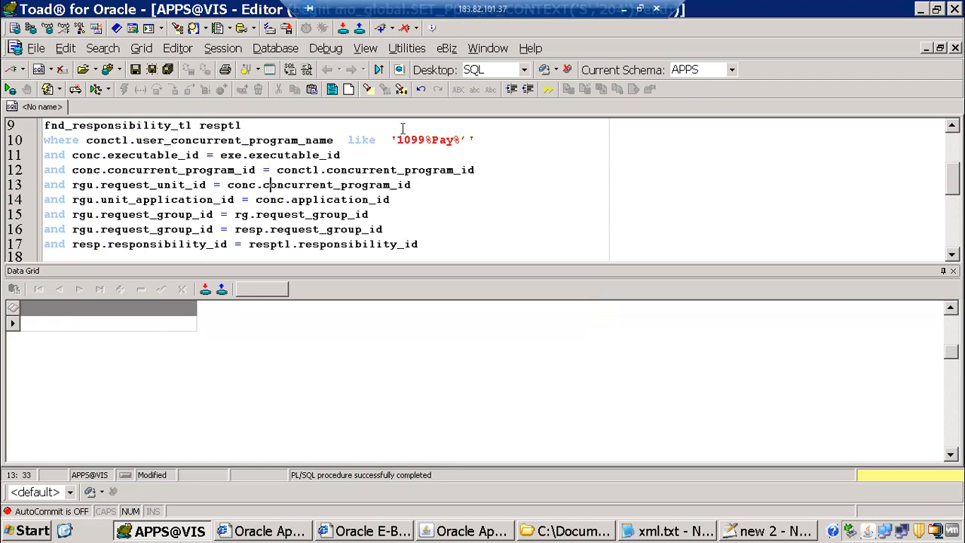
Remove the stray quote from the '1099%Pay%' pattern and rerun the query until it returns 72 rows
{"action": "key", "text": "F9"}
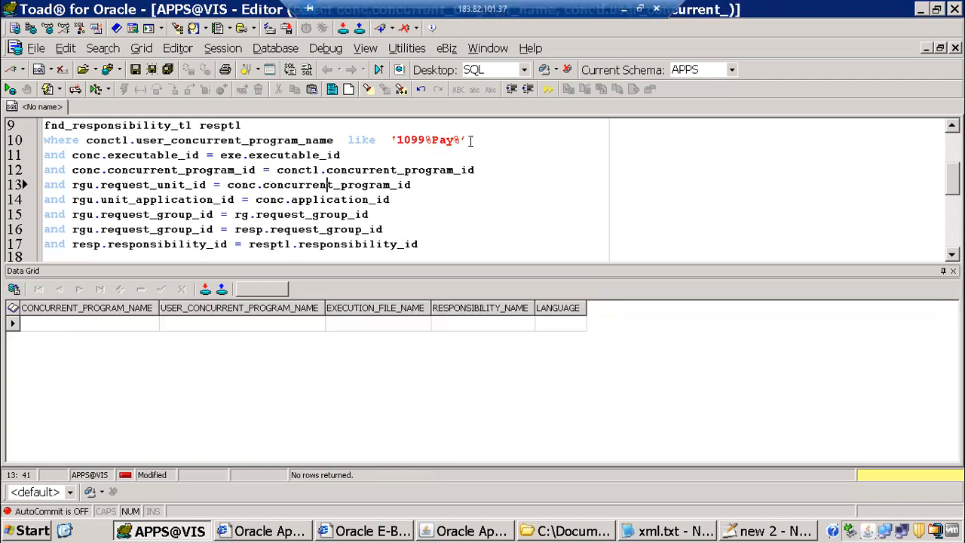
{"action": "left_click", "coordinate": [469, 141]}
{"action": "key", "text": "BackSpace"}
{"action": "key", "text": "F9"}
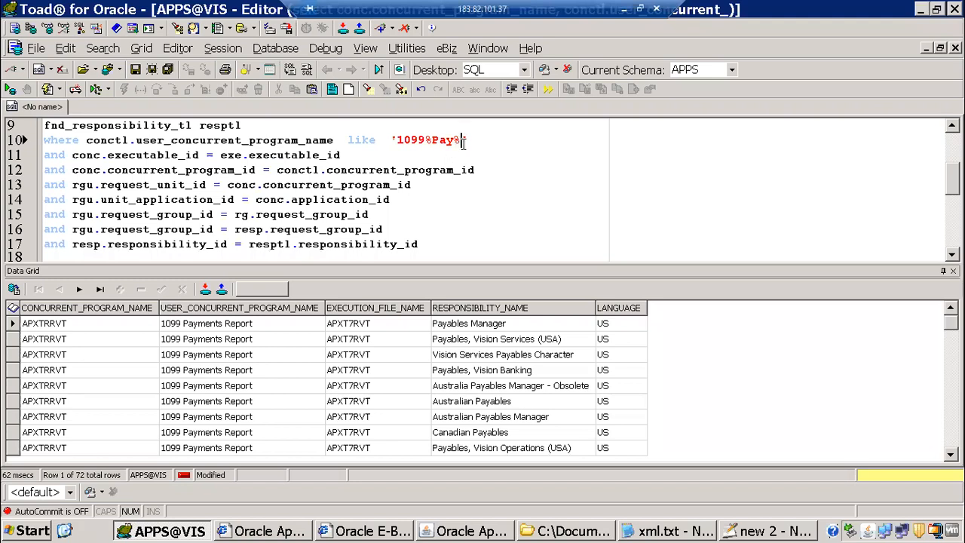
{"action": "left_click", "coordinate": [467, 141]}
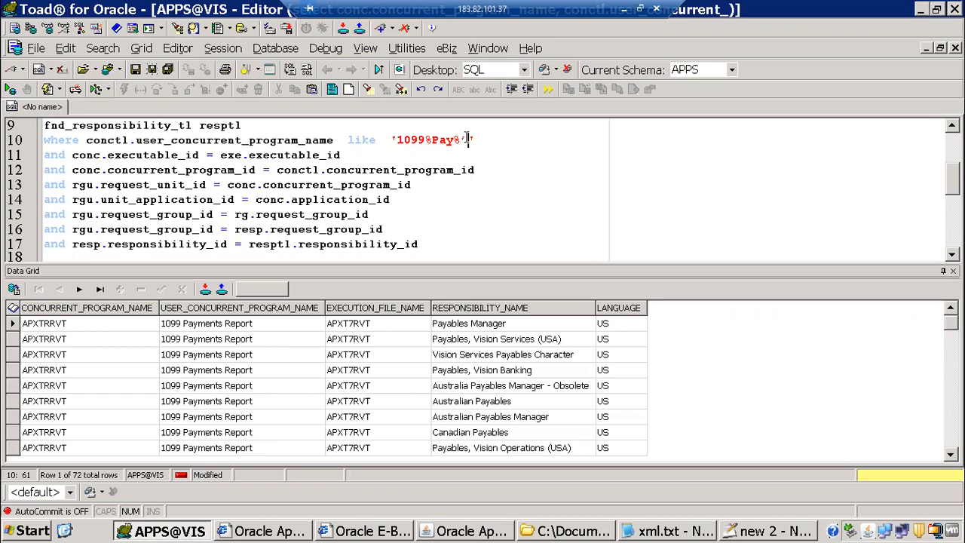
{"action": "left_click_drag", "start_coordinate": [462, 141], "coordinate": [472, 150]}
{"action": "key", "text": "Left"}
{"action": "key", "text": "F9"}
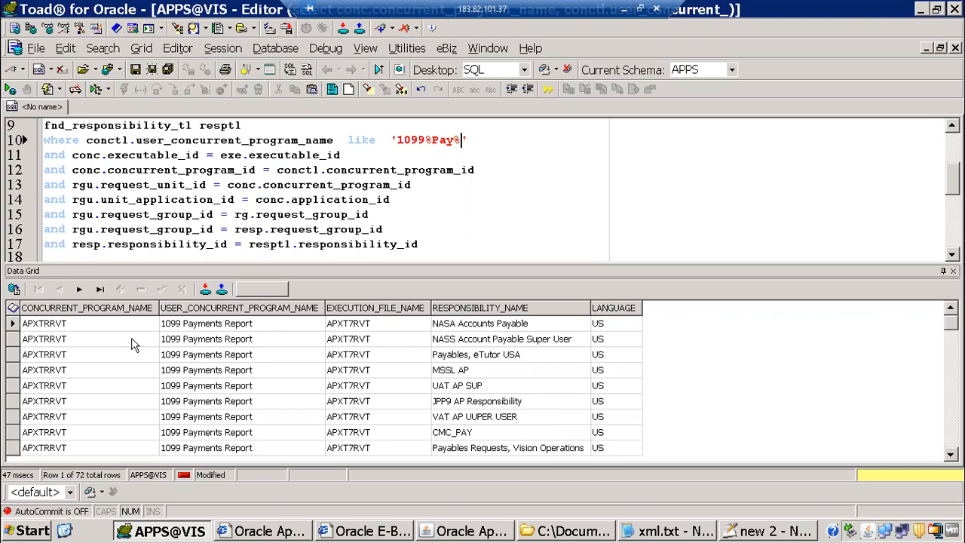
Review the RESPONSIBILITY_NAME results, from NASA Accounts Payable down to Payables, Vision Insurance
{"action": "left_click", "coordinate": [198, 325]}
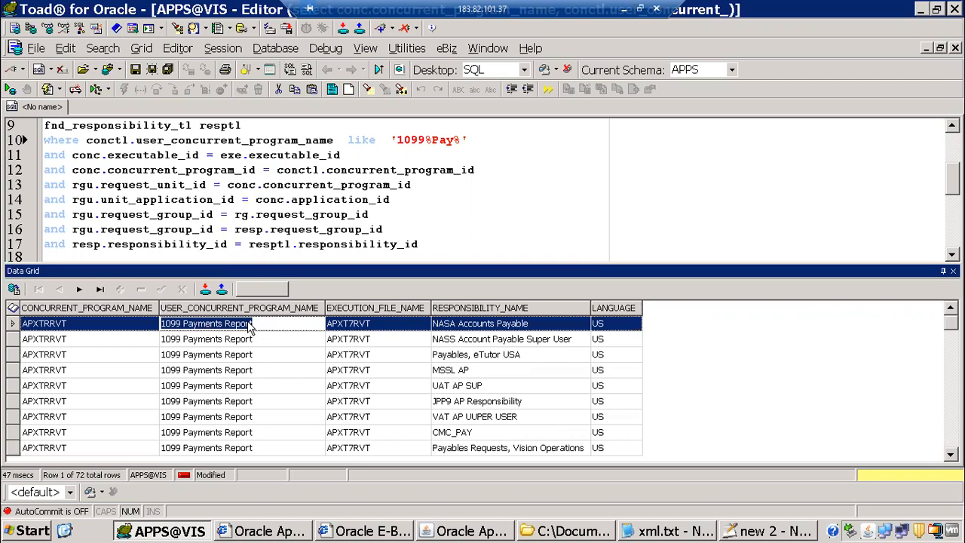
{"action": "left_click", "coordinate": [461, 324]}
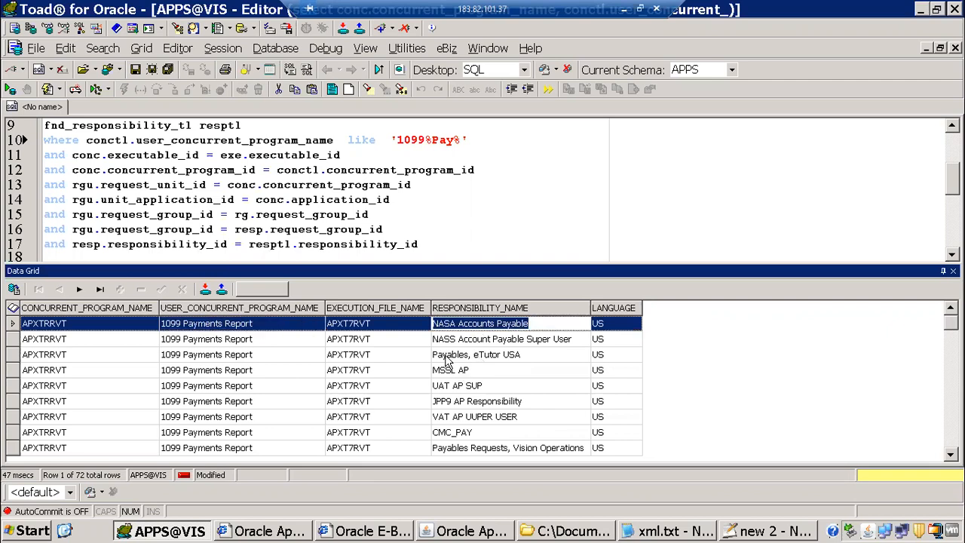
{"action": "left_click", "coordinate": [503, 360]}
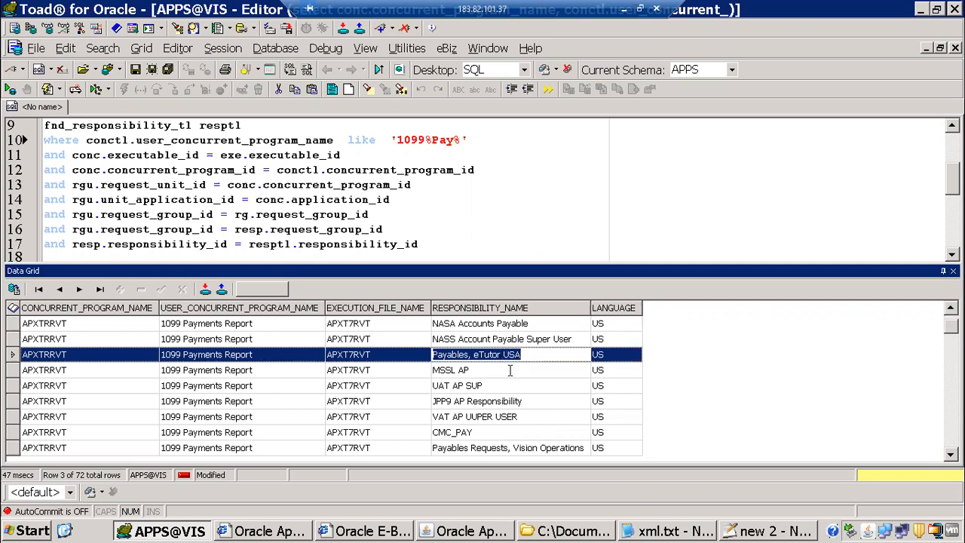
{"action": "key", "text": "Down"}
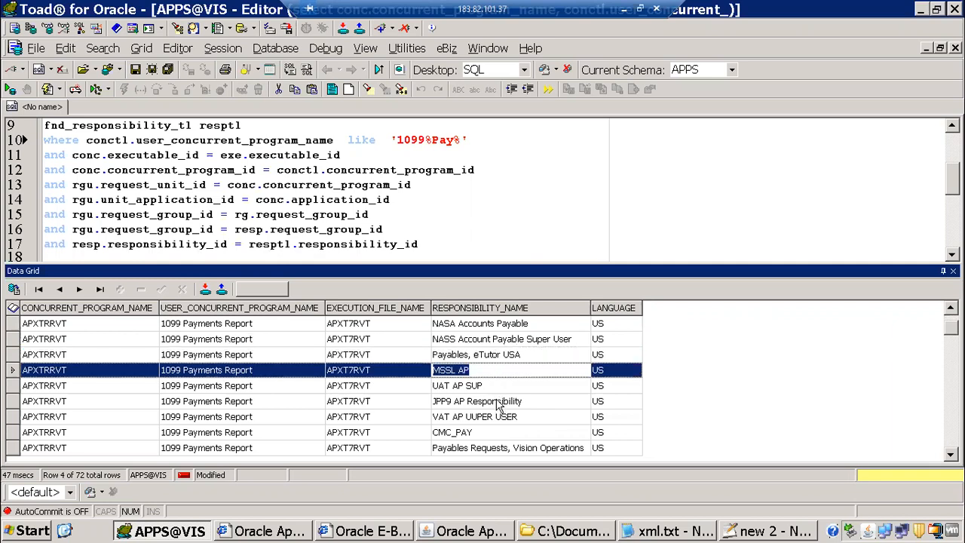
{"action": "key", "text": "Down"}
{"action": "key", "text": "Down"}
{"action": "key", "text": "Down"}
{"action": "key", "text": "Down"}
{"action": "key", "text": "Down"}
{"action": "key", "text": "Down"}
{"action": "key", "text": "Down"}
{"action": "key", "text": "Down"}
{"action": "key", "text": "Down"}
{"action": "key", "text": "Down"}
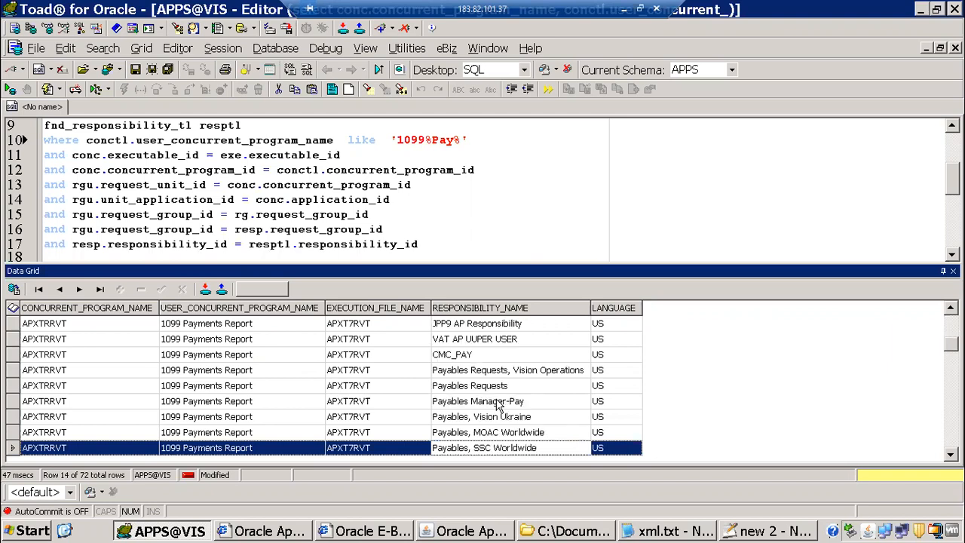
{"action": "key", "text": "Down"}
{"action": "key", "text": "Down"}
{"action": "key", "text": "Down"}
{"action": "key", "text": "Down"}
{"action": "key", "text": "Down"}
{"action": "key", "text": "Down"}
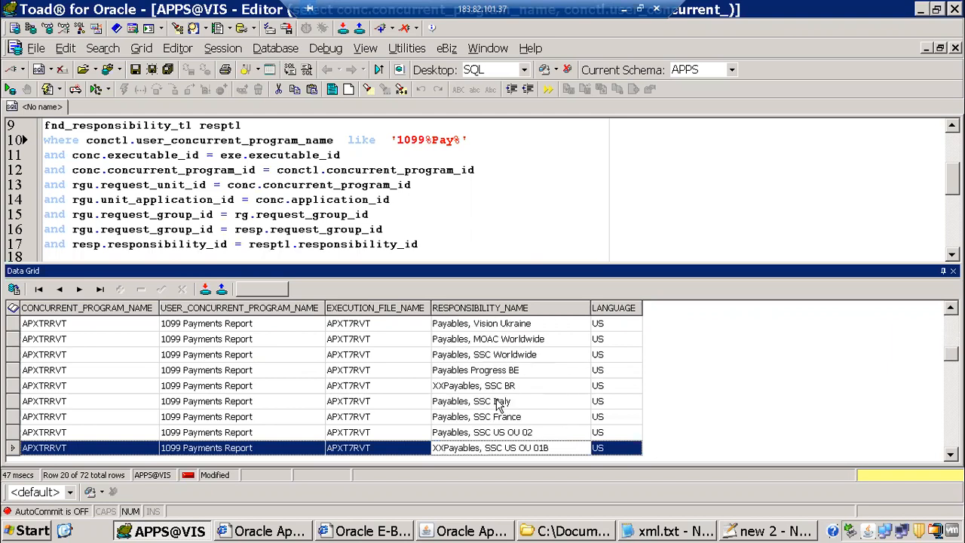
{"action": "key", "text": "Down"}
{"action": "key", "text": "Down"}
{"action": "key", "text": "Down"}
{"action": "key", "text": "Down"}
{"action": "key", "text": "Down"}
{"action": "key", "text": "Down"}
{"action": "key", "text": "Down"}
{"action": "key", "text": "Down"}
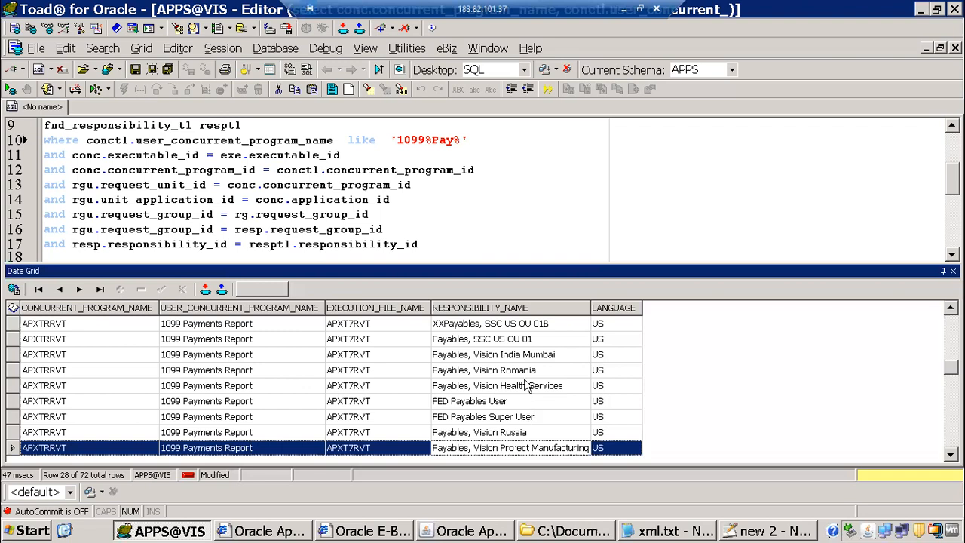
{"action": "key", "text": "Down"}
{"action": "key", "text": "Down"}
{"action": "key", "text": "Down"}
{"action": "key", "text": "Down"}
{"action": "key", "text": "Down"}
{"action": "key", "text": "Down"}
{"action": "key", "text": "Down"}
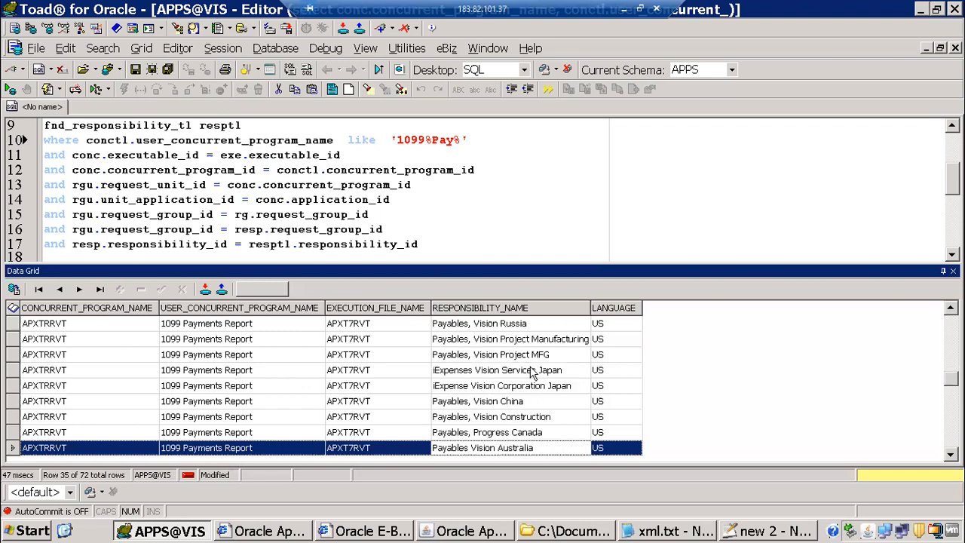
{"action": "key", "text": "Down"}
{"action": "key", "text": "Down"}
{"action": "key", "text": "Down"}
{"action": "key", "text": "Down"}
{"action": "key", "text": "Down"}
{"action": "key", "text": "Down"}
{"action": "key", "text": "Down"}
{"action": "key", "text": "Down"}
{"action": "key", "text": "Down"}
{"action": "key", "text": "Down"}
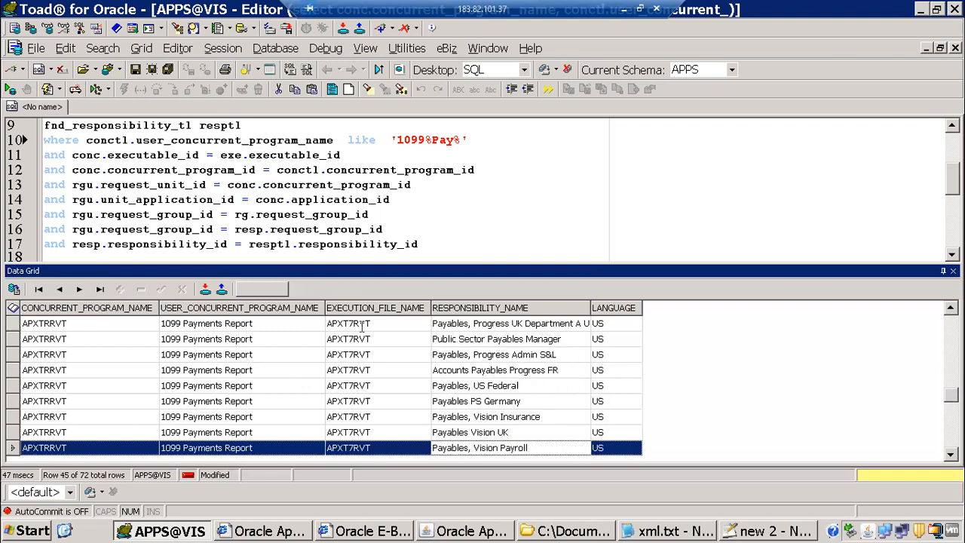
{"action": "left_click", "coordinate": [215, 361]}
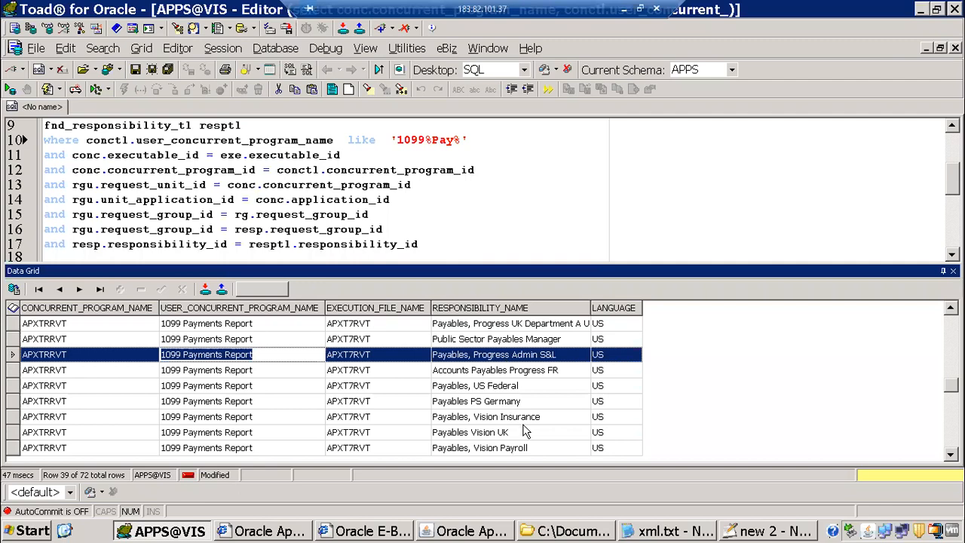
{"action": "left_click", "coordinate": [494, 416]}
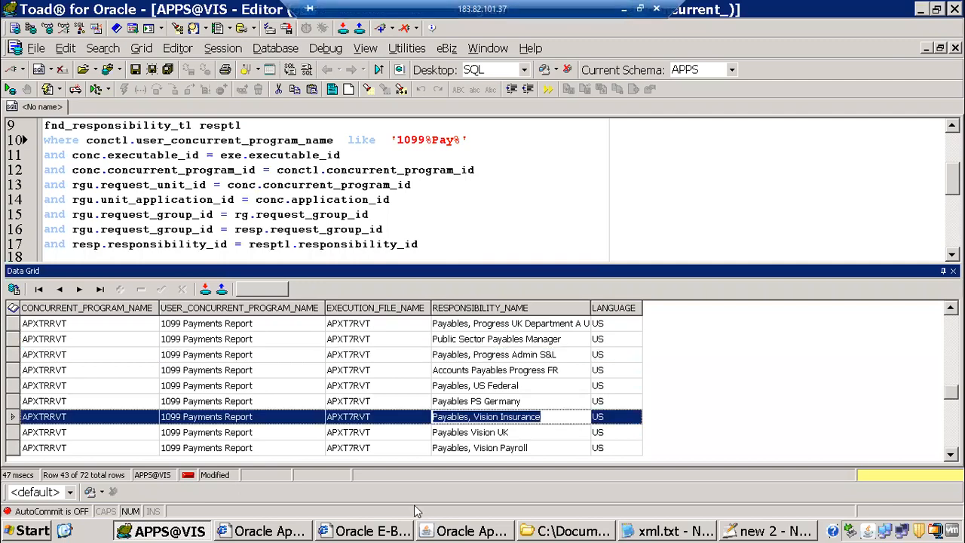
{"action": "key", "text": "alt+Tab"}
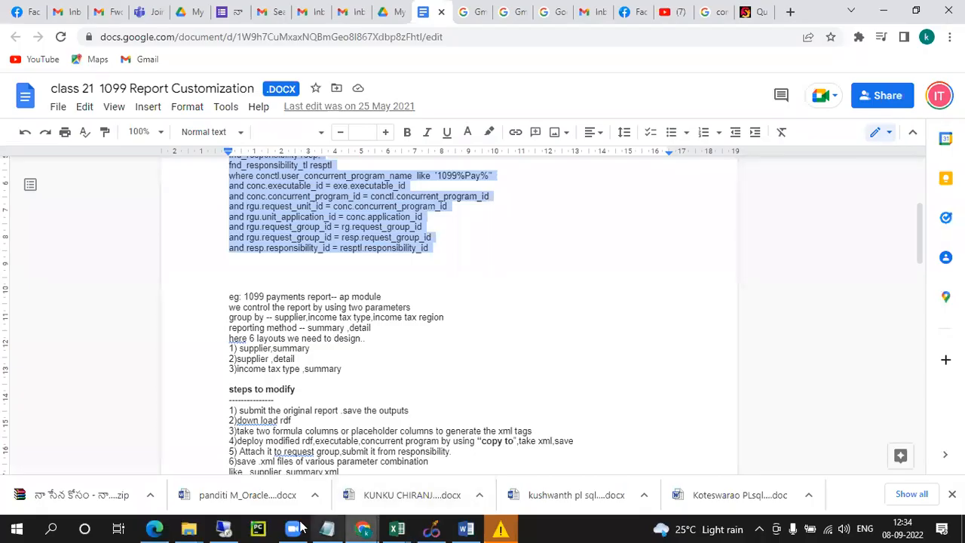
Leave the Google Docs class notes and return to Toad's 72-row 1099 Payments Report results
{"action": "left_click", "coordinate": [300, 527]}
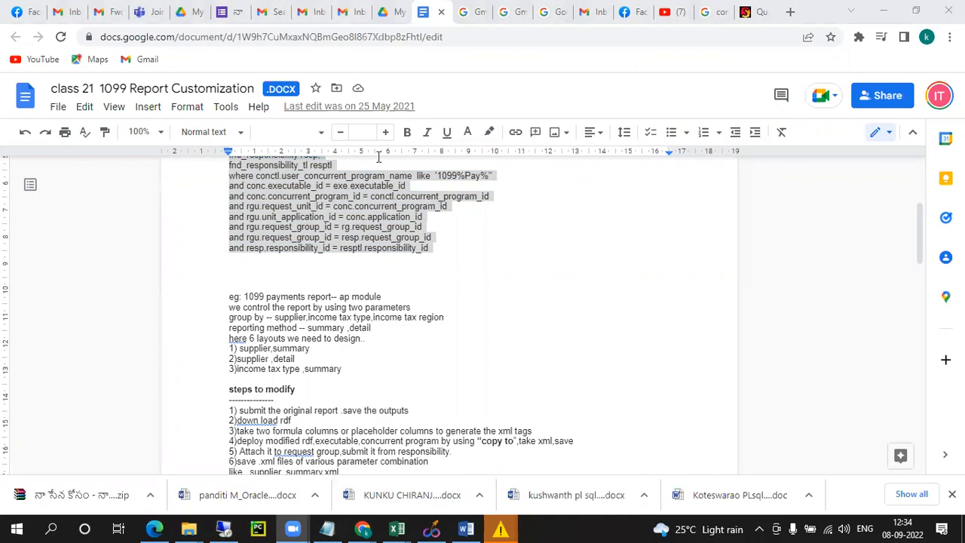
{"action": "key", "text": "alt+Tab"}
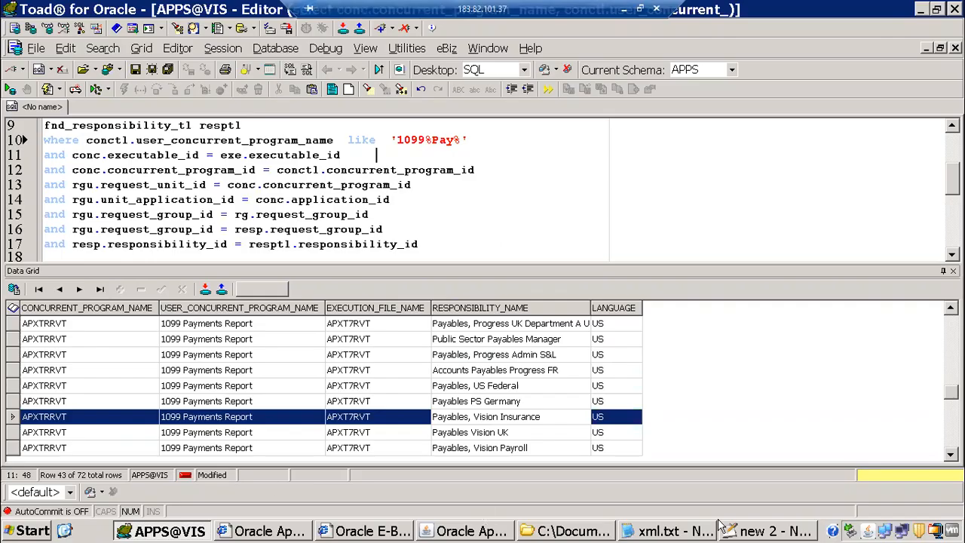
Bring up the 'new 2' Notepad++ notes and select 'report customization' on line 5
{"action": "left_click", "coordinate": [754, 533]}
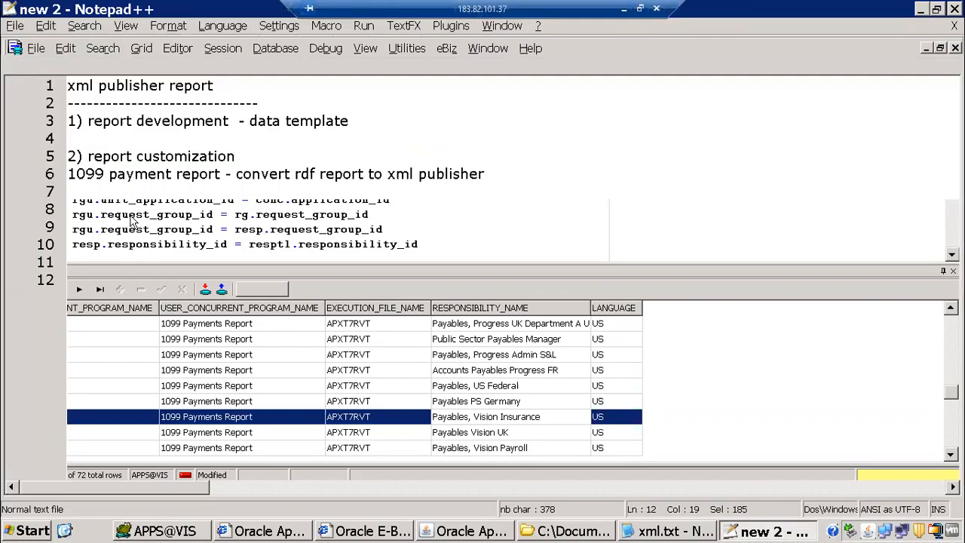
{"action": "left_click", "coordinate": [89, 153]}
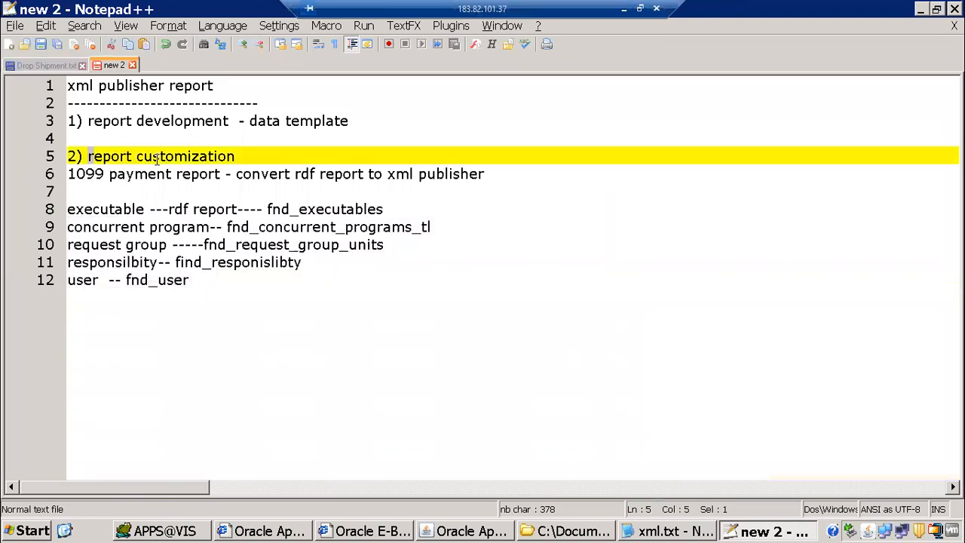
{"action": "left_click", "coordinate": [245, 149], "text": "shift"}
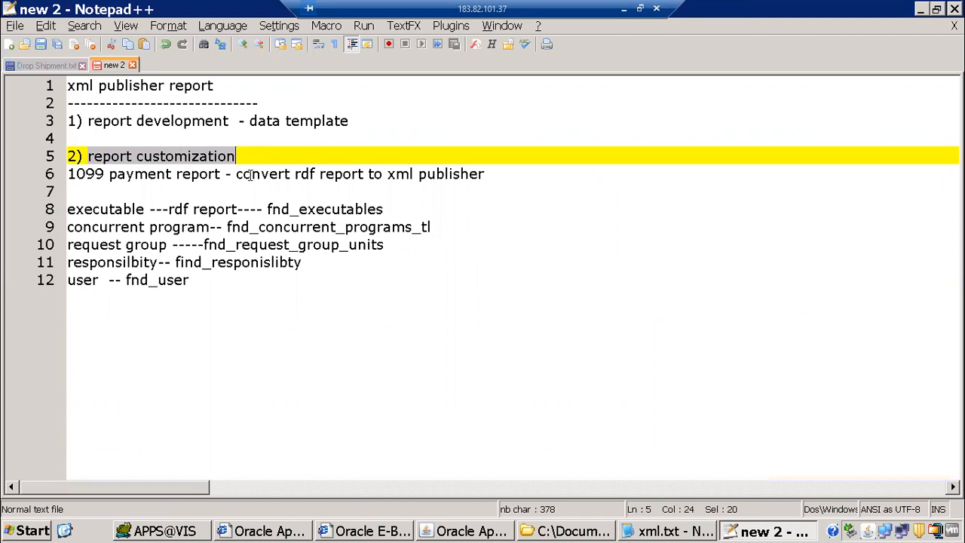
{"action": "left_click", "coordinate": [224, 295]}
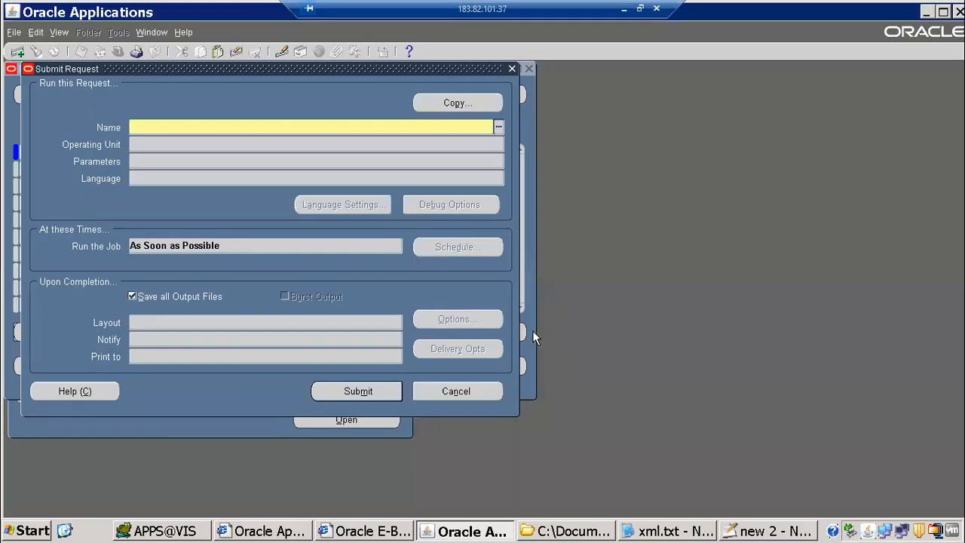
Cancel the open Submit Request form and switch to the Payables, Vision Operations (USA) responsibility
{"action": "key", "text": "F4"}
{"action": "key", "text": "Escape"}
{"action": "left_click", "coordinate": [442, 391]}
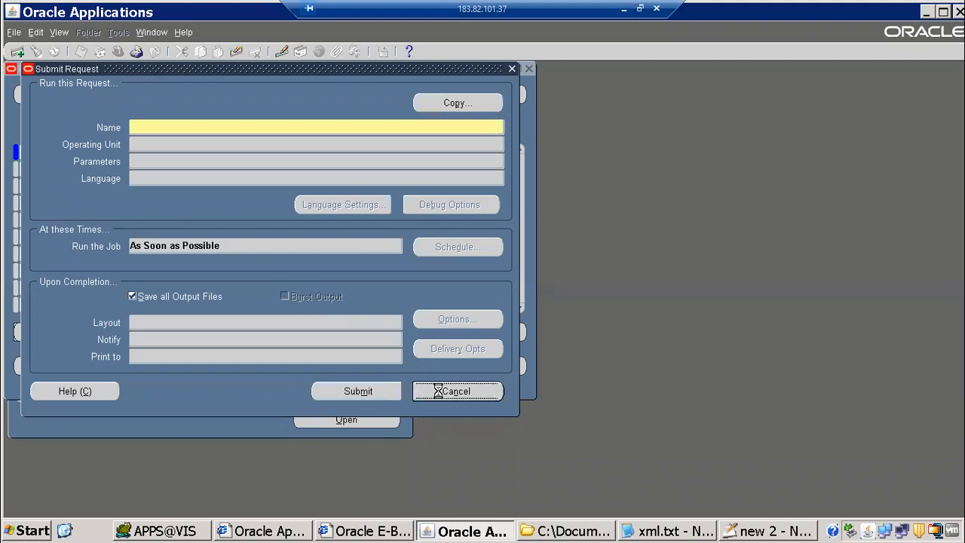
{"action": "key", "text": "Escape"}
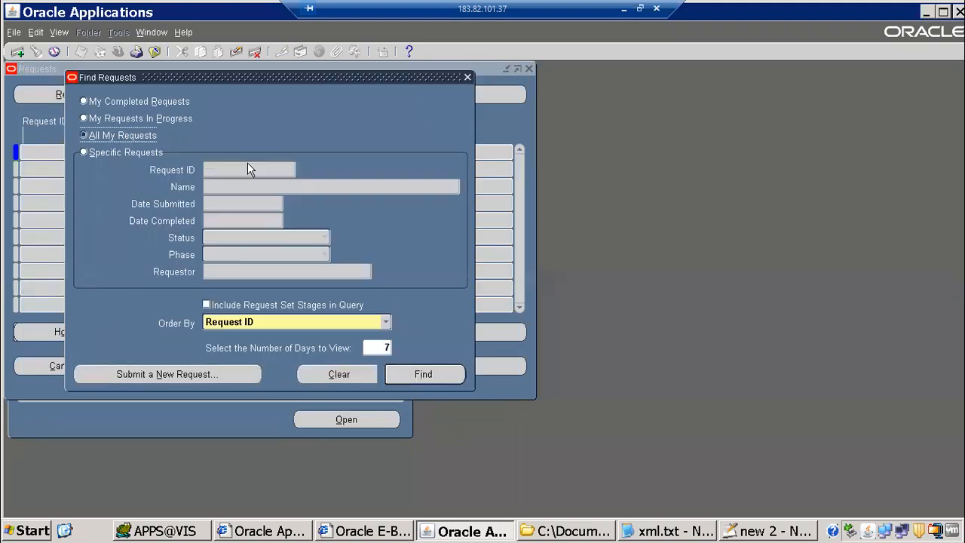
{"action": "left_click", "coordinate": [136, 50]}
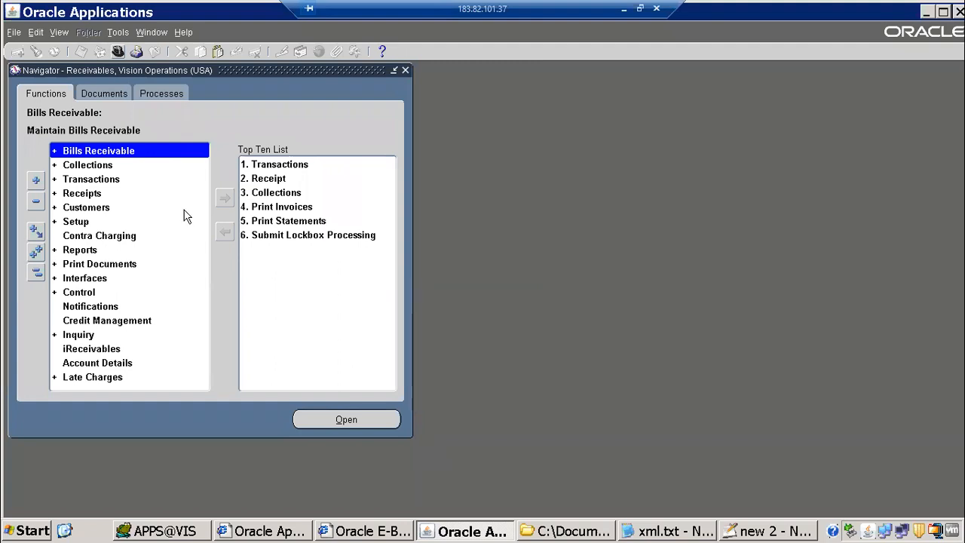
{"action": "key", "text": "ctrl+l"}
{"action": "type", "text": "pay%"}
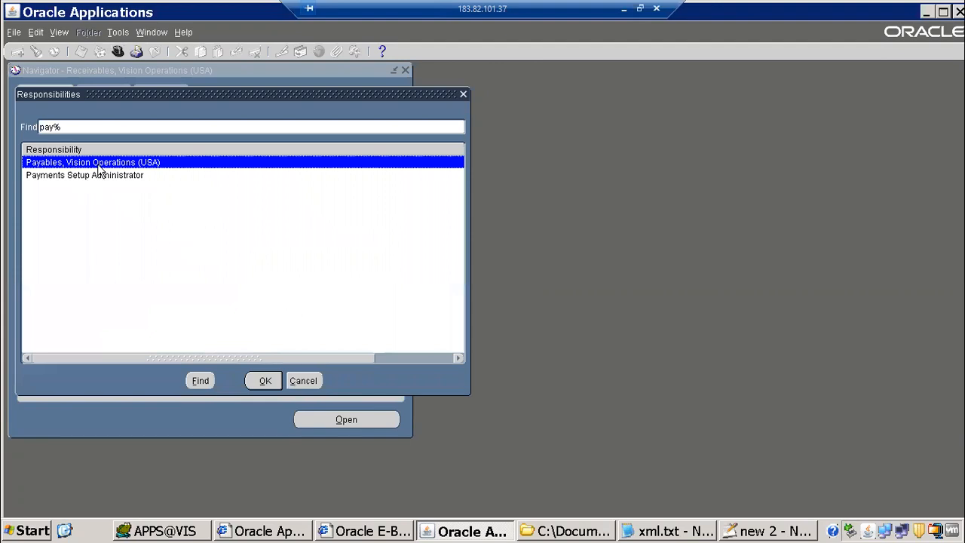
{"action": "double_click", "coordinate": [98, 162]}
Start a single new request and look up '1099' to pick the 1099 Payments Report
{"action": "left_click", "coordinate": [59, 31]}
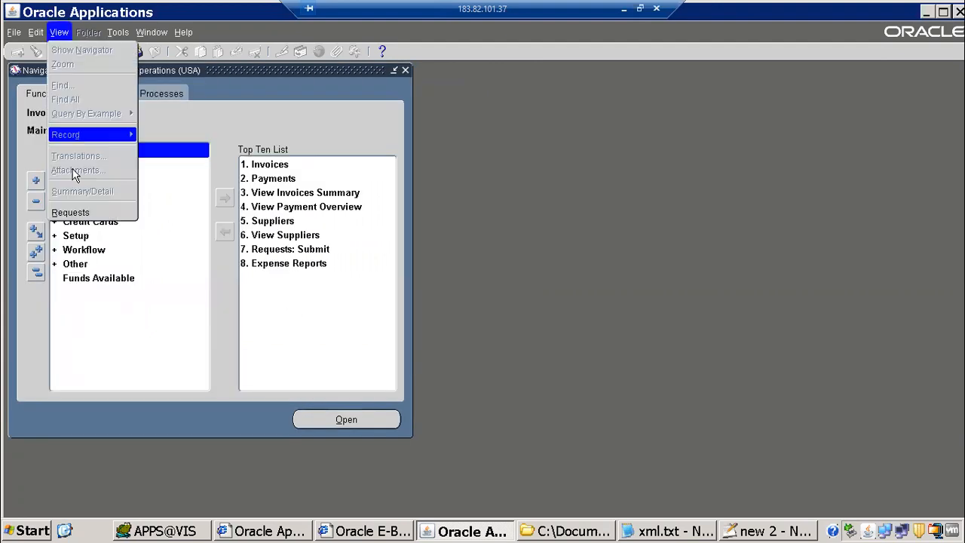
{"action": "left_click", "coordinate": [70, 213]}
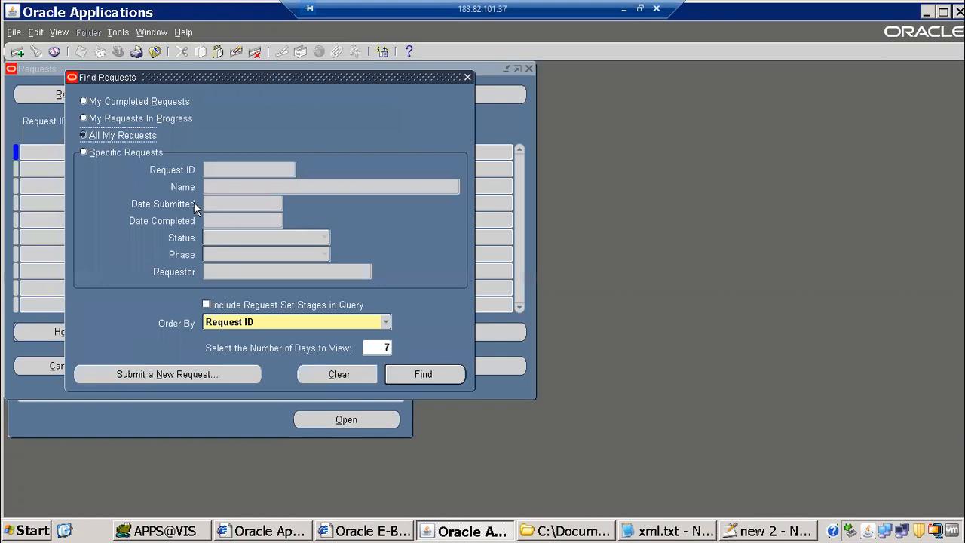
{"action": "key", "text": "alt+n"}
{"action": "left_click", "coordinate": [260, 309]}
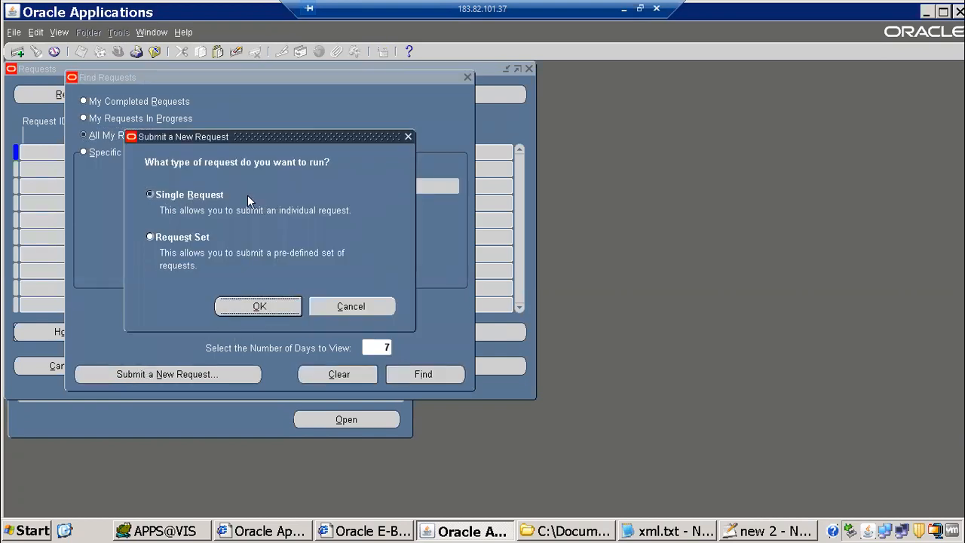
{"action": "type", "text": "1099"}
{"action": "key", "text": "Tab"}
{"action": "left_click", "coordinate": [202, 224]}
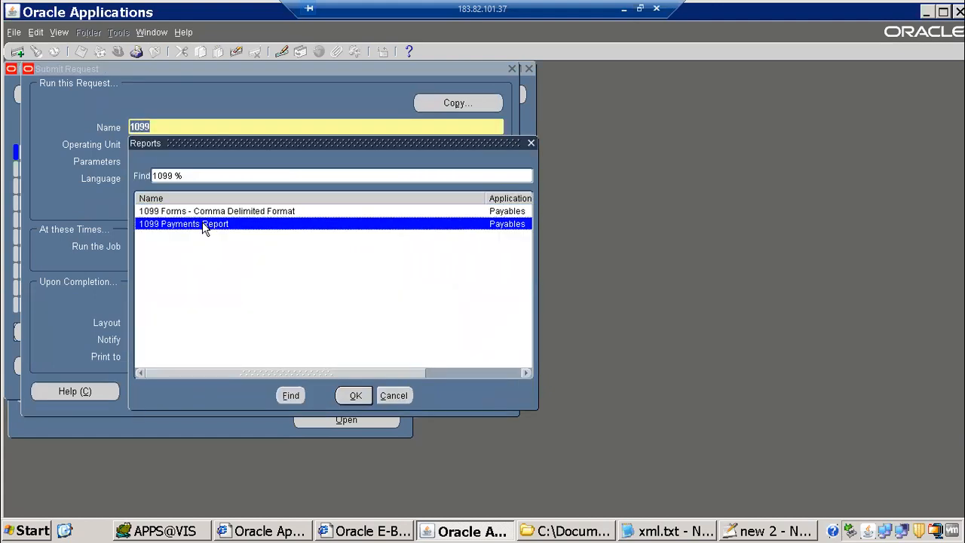
{"action": "left_click_drag", "start_coordinate": [254, 145], "coordinate": [429, 137]}
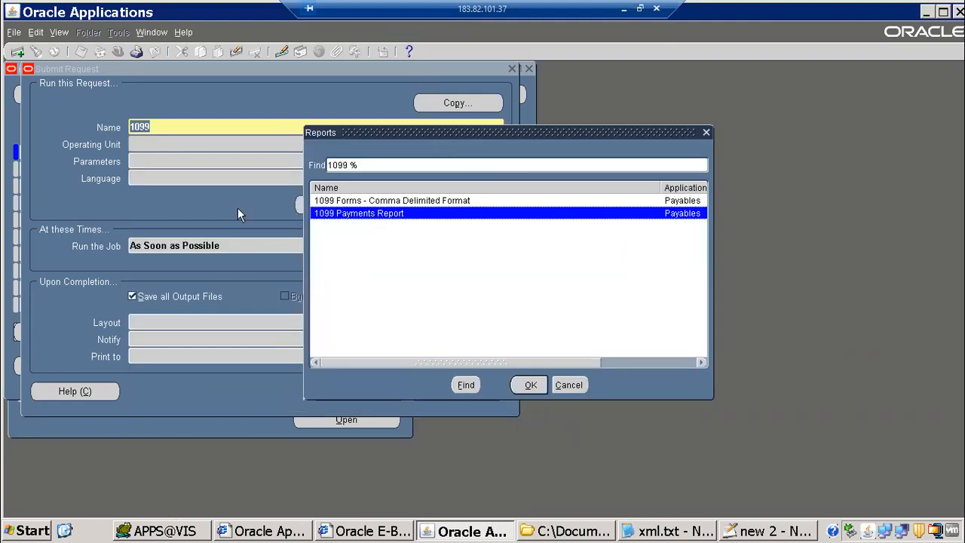
{"action": "left_click", "coordinate": [170, 531]}
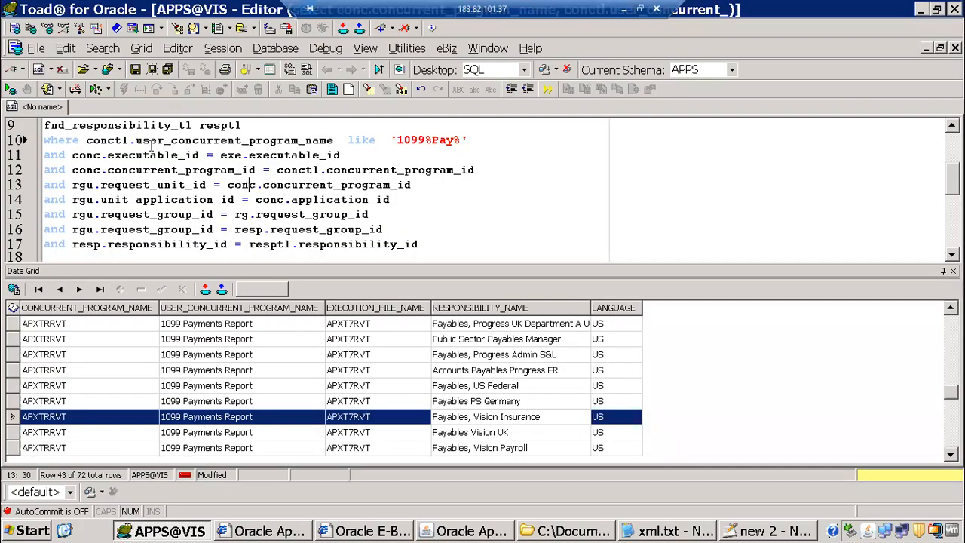
Select and review the query text in Toad's SQL editor
{"action": "scroll", "coordinate": [151, 145], "scroll_direction": "up", "scroll_amount": 3}
{"action": "left_click_drag", "start_coordinate": [109, 125], "coordinate": [433, 229]}
{"action": "left_click_drag", "start_coordinate": [467, 261], "coordinate": [490, 249]}
{"action": "left_click", "coordinate": [276, 166]}
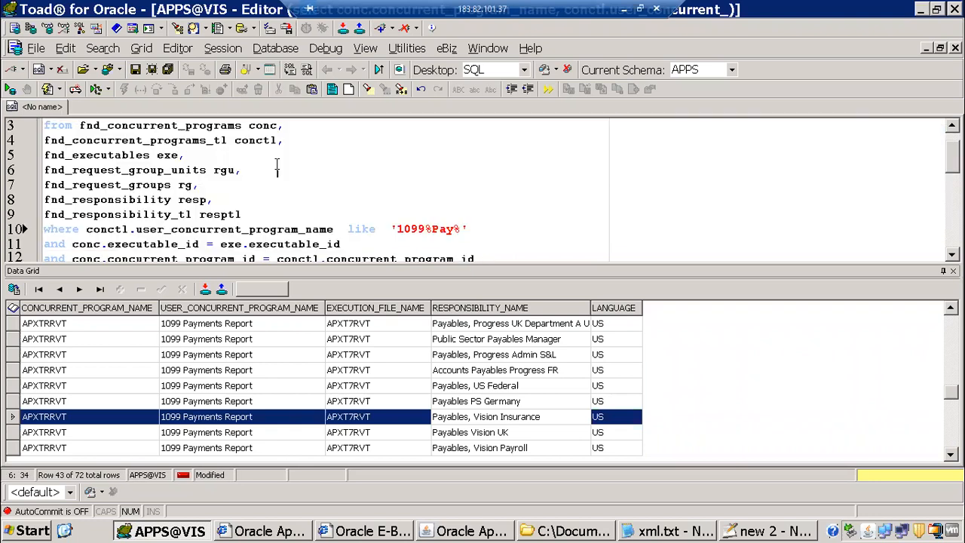
{"action": "scroll", "coordinate": [279, 176], "scroll_direction": "down", "scroll_amount": 3}
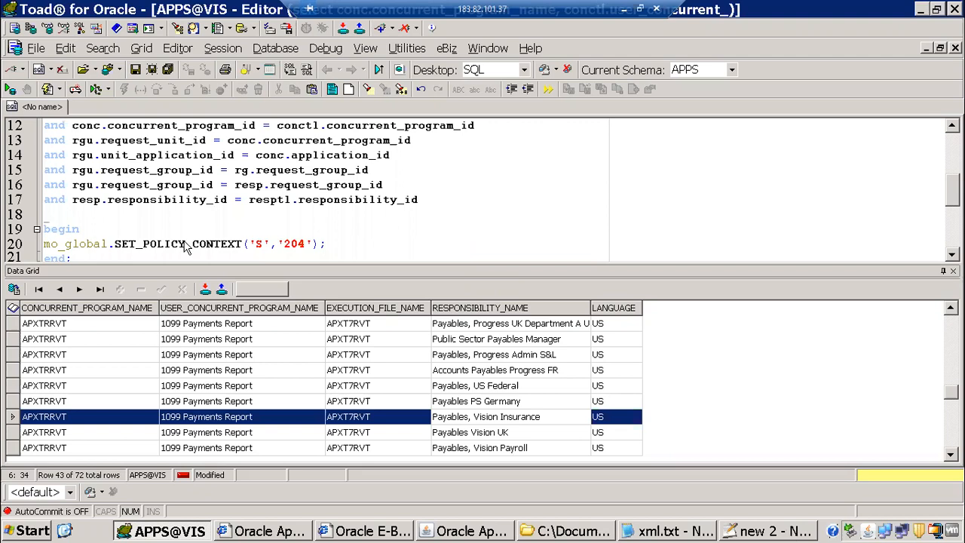
Add notes '1) find responsiblity name where ever program attached' and '2) submit report with some parameters'
{"action": "key", "text": "alt+Tab"}
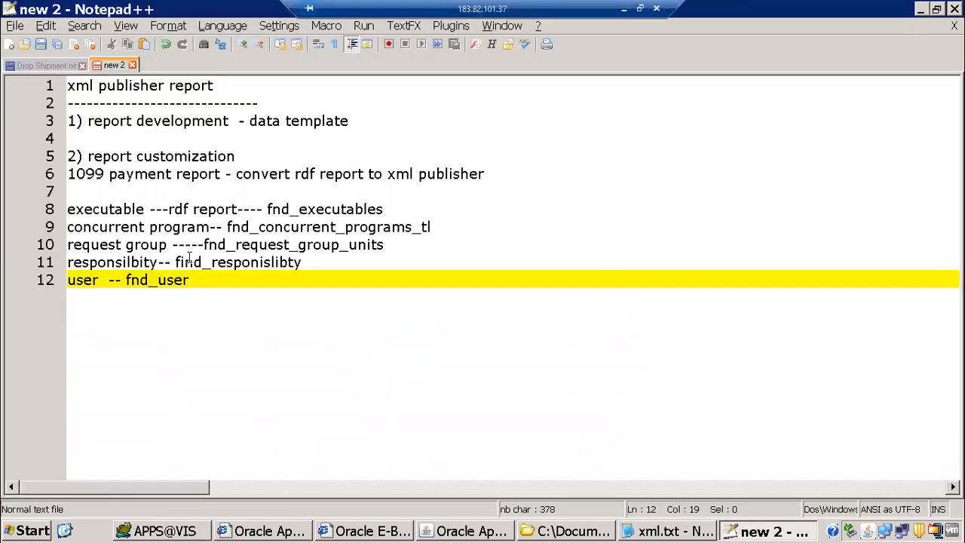
{"action": "key", "text": "Return"}
{"action": "type", "text": "1) "}
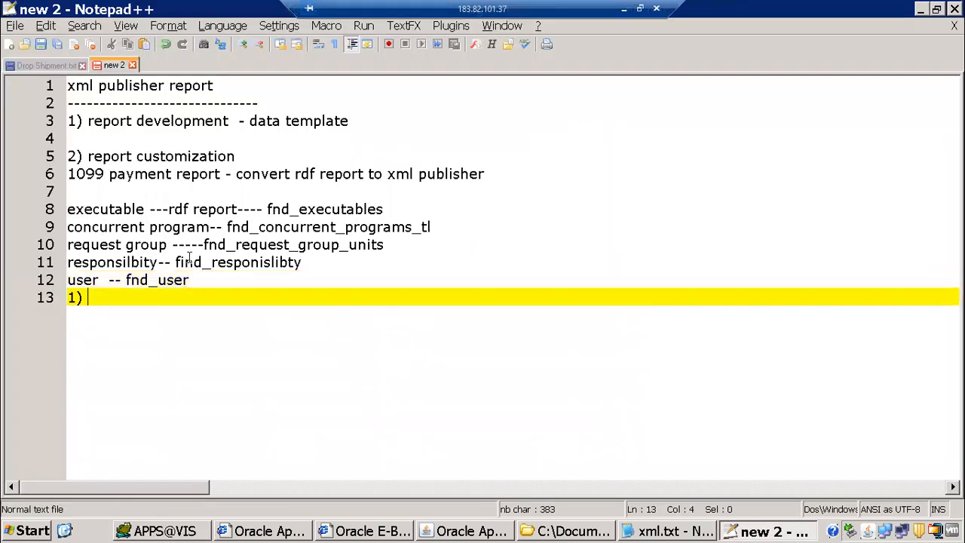
{"action": "type", "text": "find responsiblity name where"}
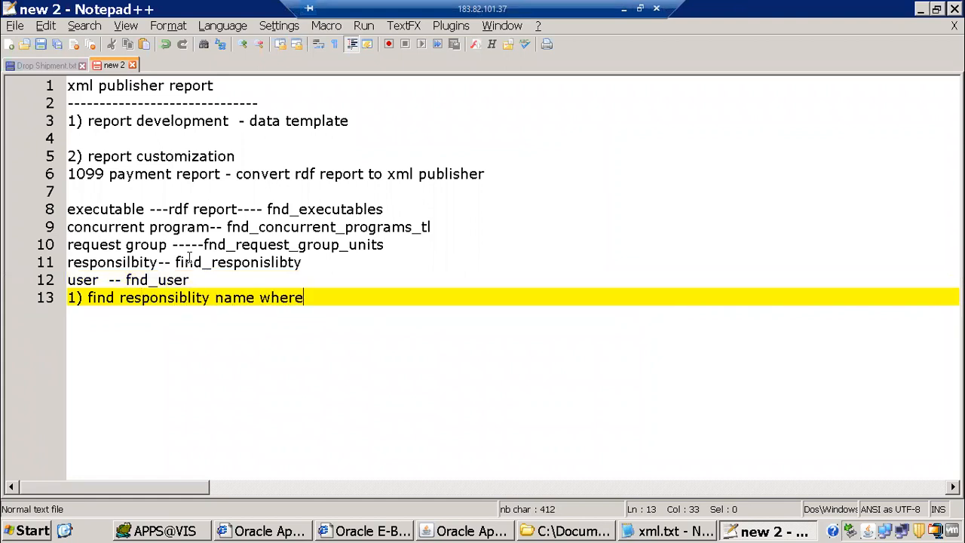
{"action": "type", "text": " ever program at"}
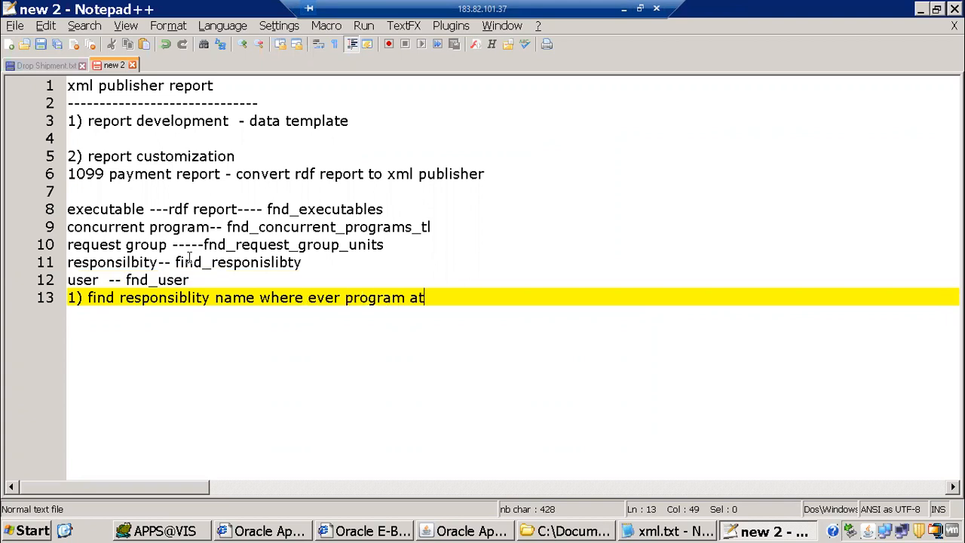
{"action": "type", "text": "tached"}
{"action": "key", "text": "Return"}
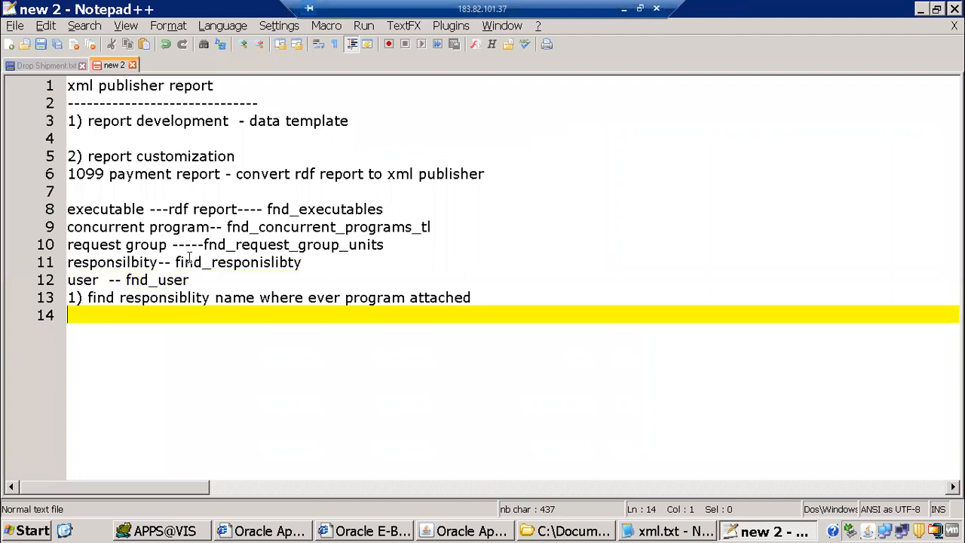
{"action": "type", "text": "2) subm"}
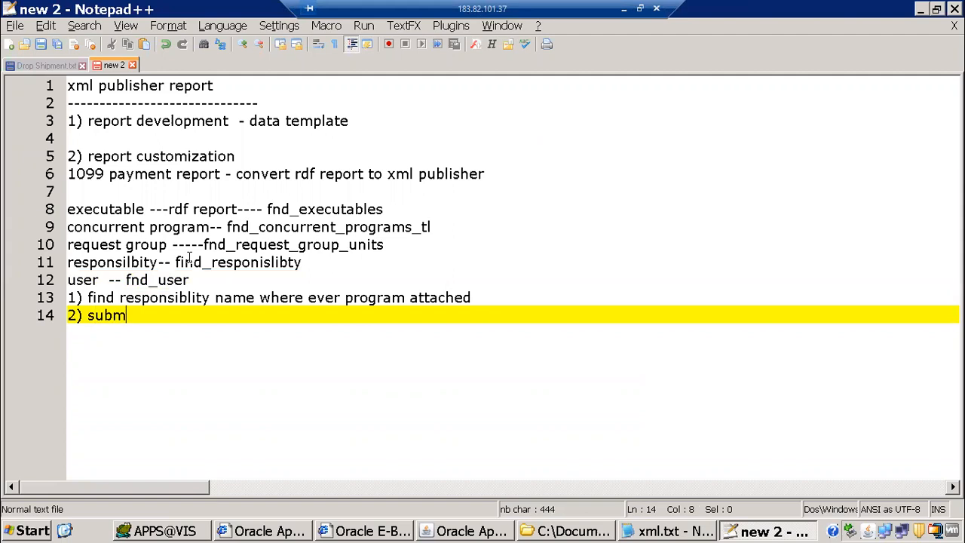
{"action": "type", "text": "it report with so"}
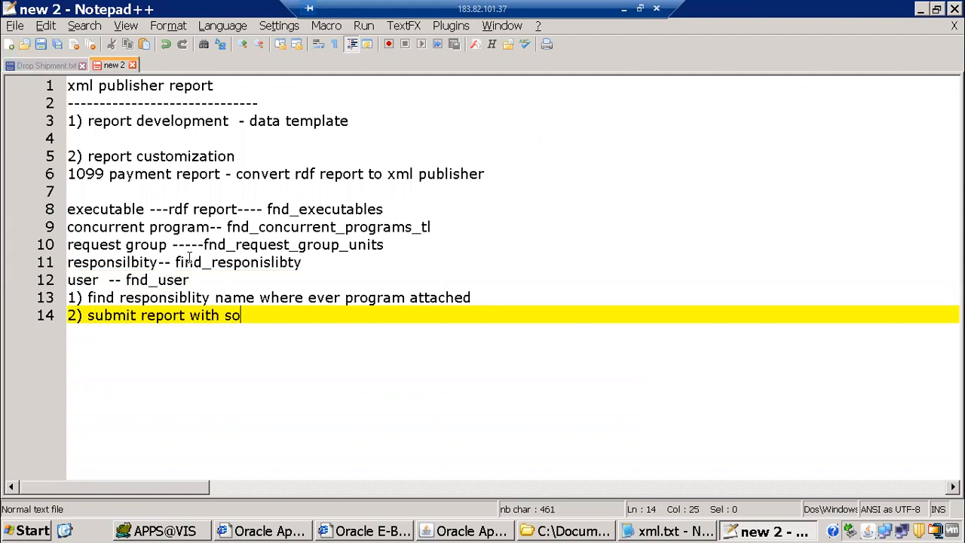
{"action": "type", "text": "me paramete"}
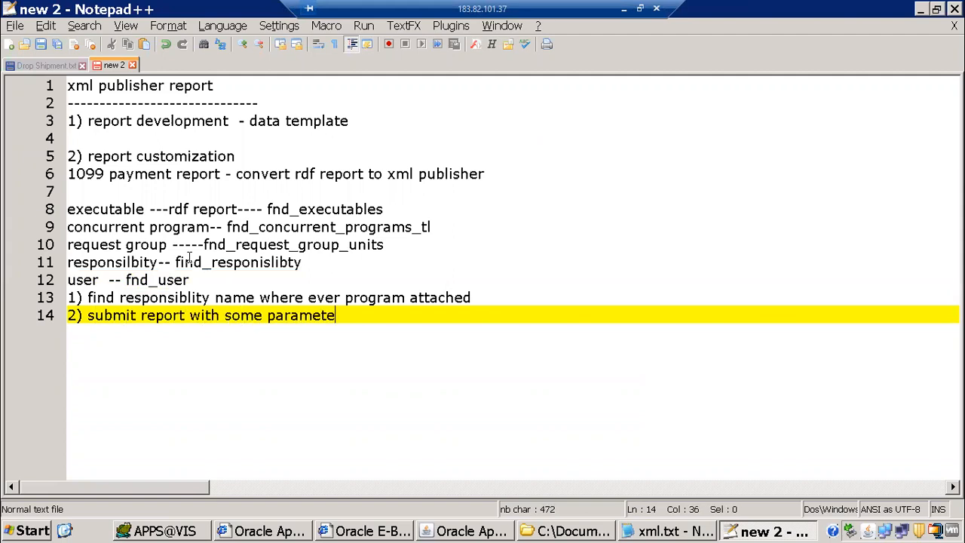
{"action": "type", "text": "rs"}
Choose the 1099 Payments Report, setting Group By to Supplier and Reporting Option to Summary
{"action": "left_click", "coordinate": [448, 531]}
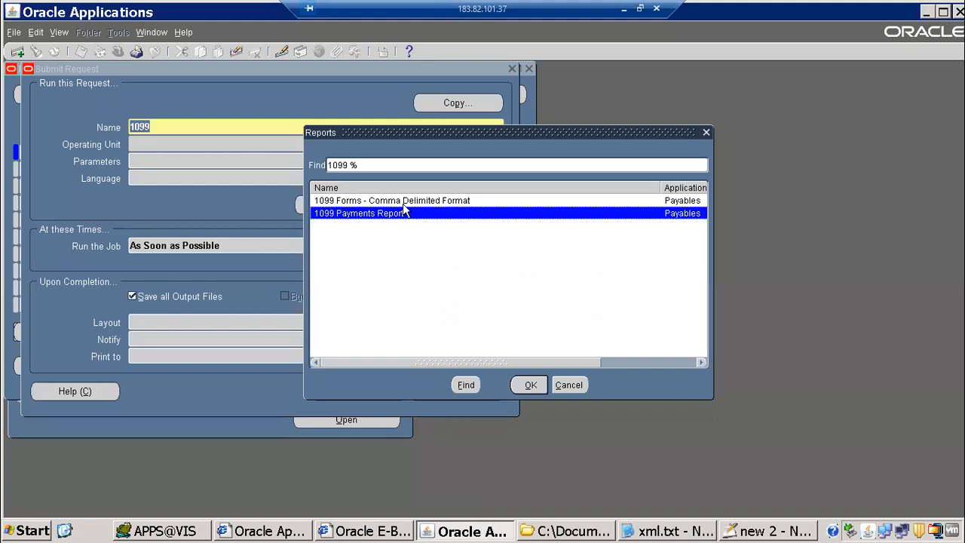
{"action": "left_click", "coordinate": [529, 384]}
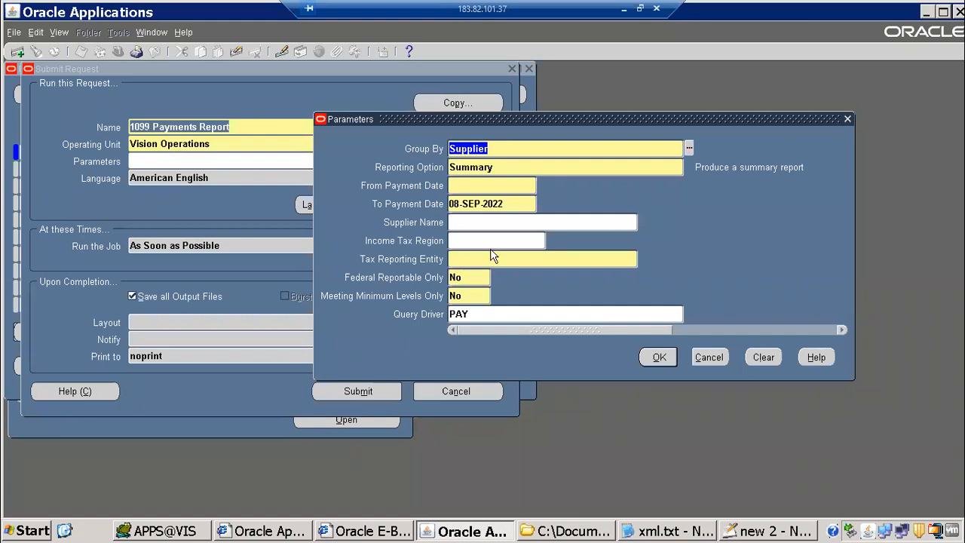
{"action": "left_click", "coordinate": [690, 148]}
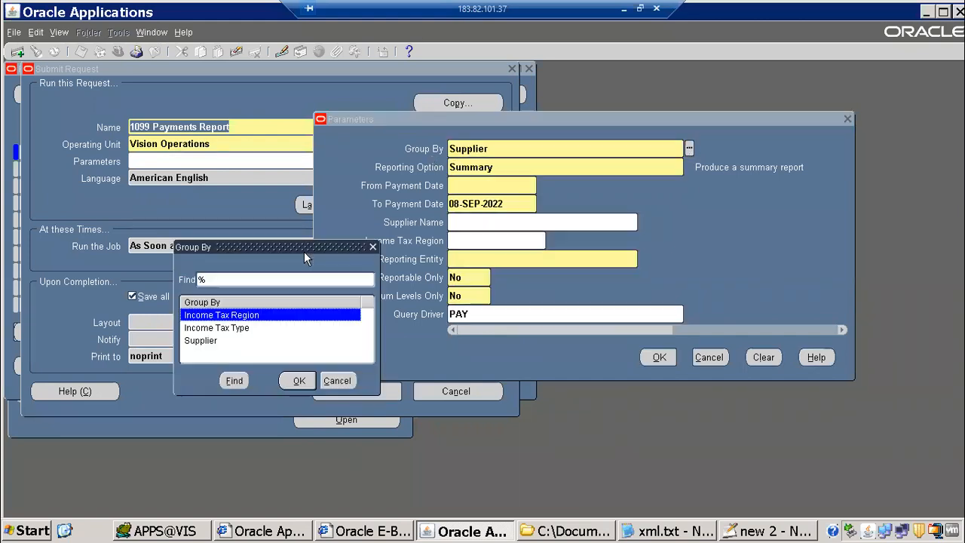
{"action": "left_click_drag", "start_coordinate": [306, 246], "coordinate": [792, 89]}
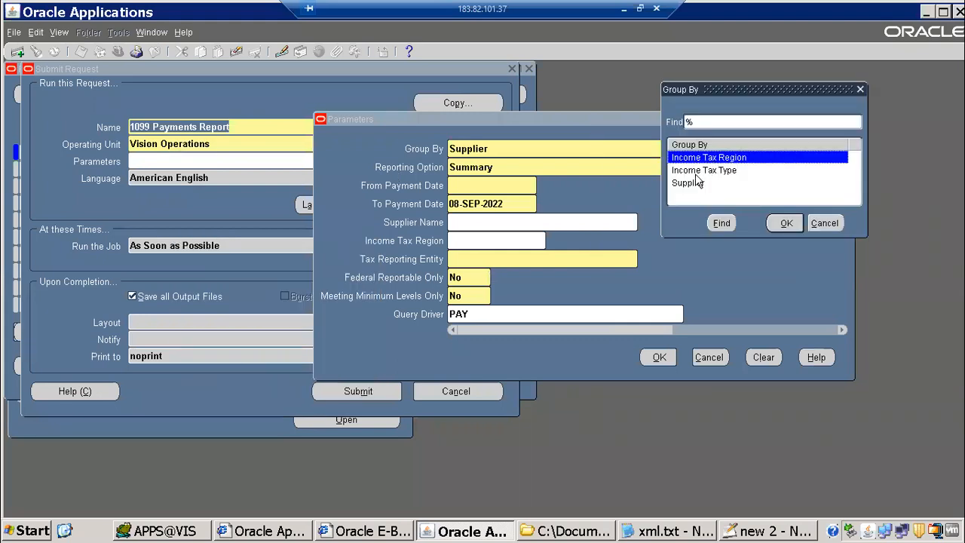
{"action": "left_click", "coordinate": [701, 173]}
{"action": "left_click", "coordinate": [693, 184]}
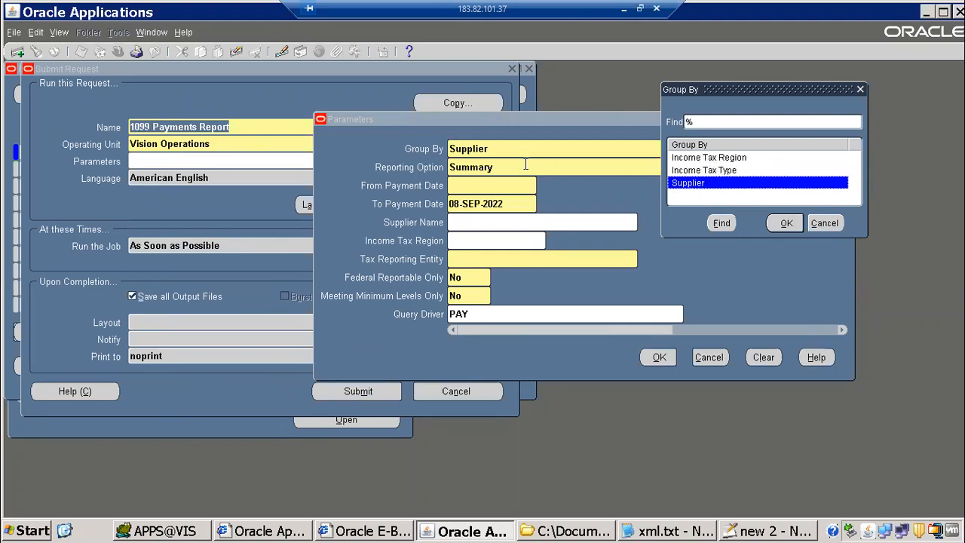
{"action": "left_click", "coordinate": [824, 224]}
{"action": "key", "text": "Tab"}
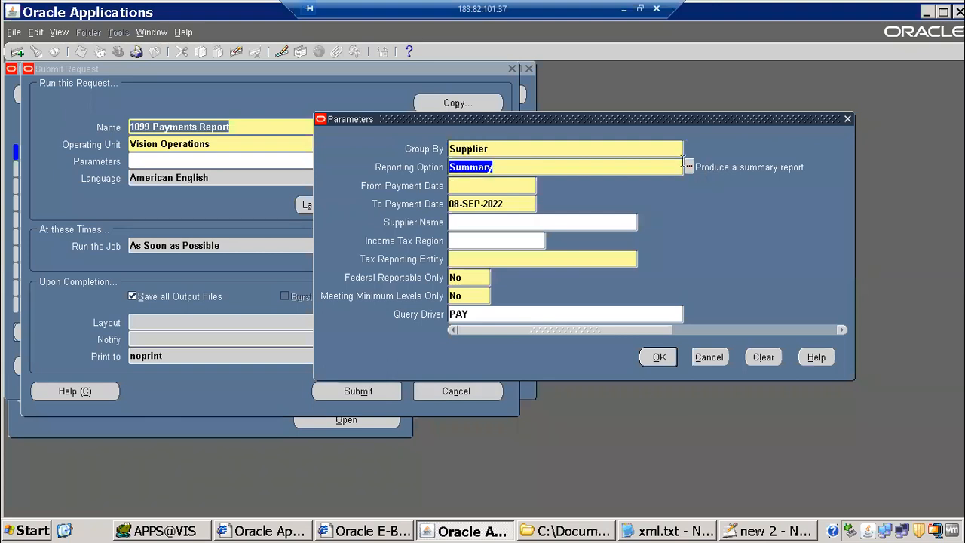
{"action": "left_click", "coordinate": [689, 167]}
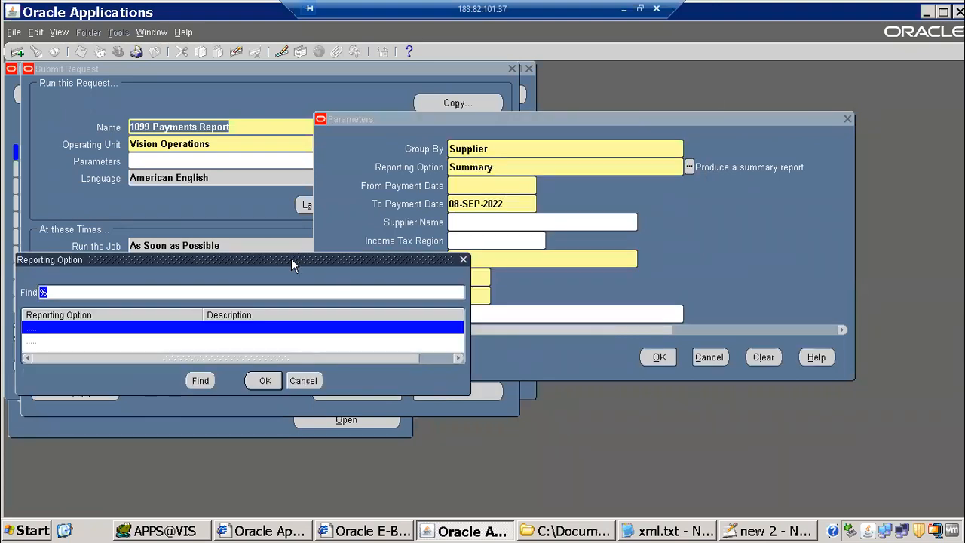
{"action": "left_click_drag", "start_coordinate": [291, 258], "coordinate": [708, 90]}
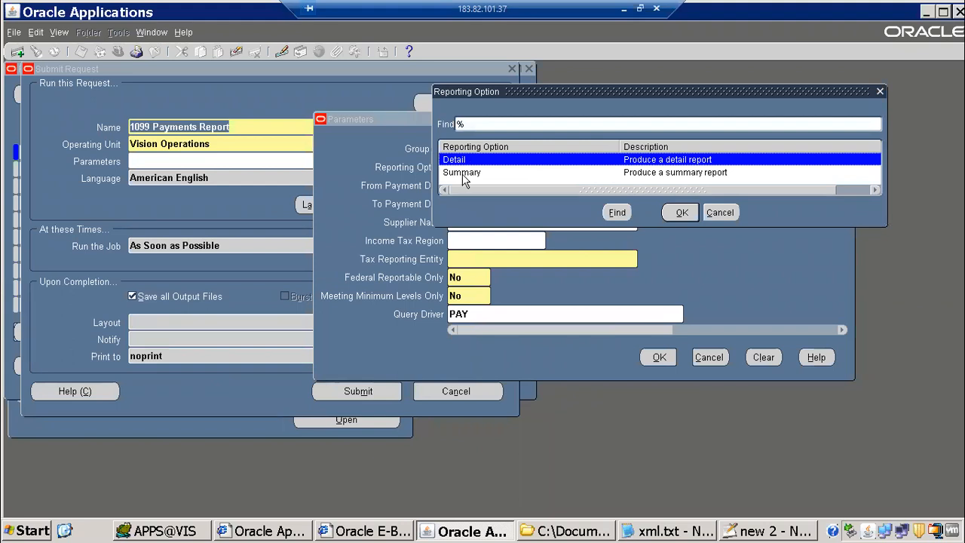
{"action": "left_click", "coordinate": [461, 174]}
{"action": "left_click", "coordinate": [681, 213]}
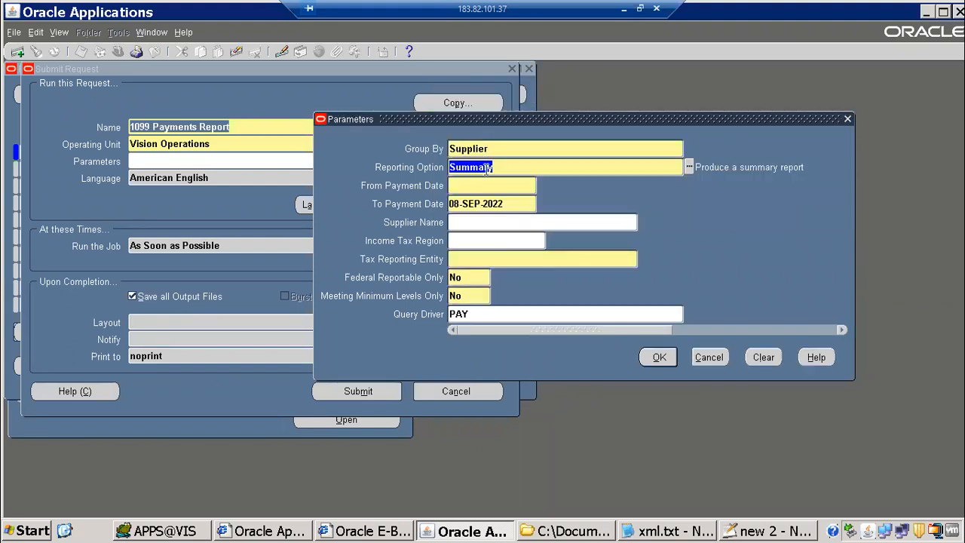
Try Detail and Income Tax Region, then restore Supplier grouping with the Summary option
{"action": "left_click", "coordinate": [486, 148]}
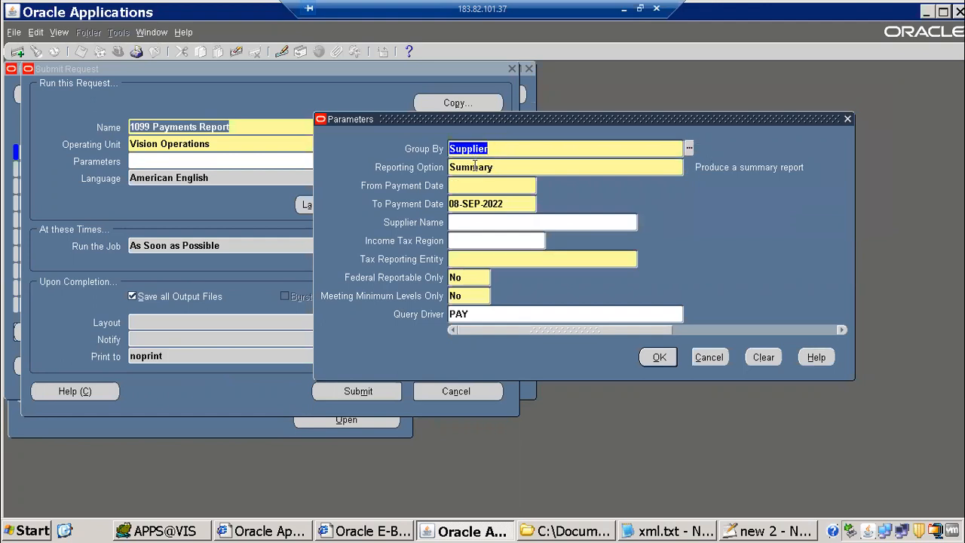
{"action": "left_click", "coordinate": [595, 167]}
{"action": "left_click", "coordinate": [688, 167]}
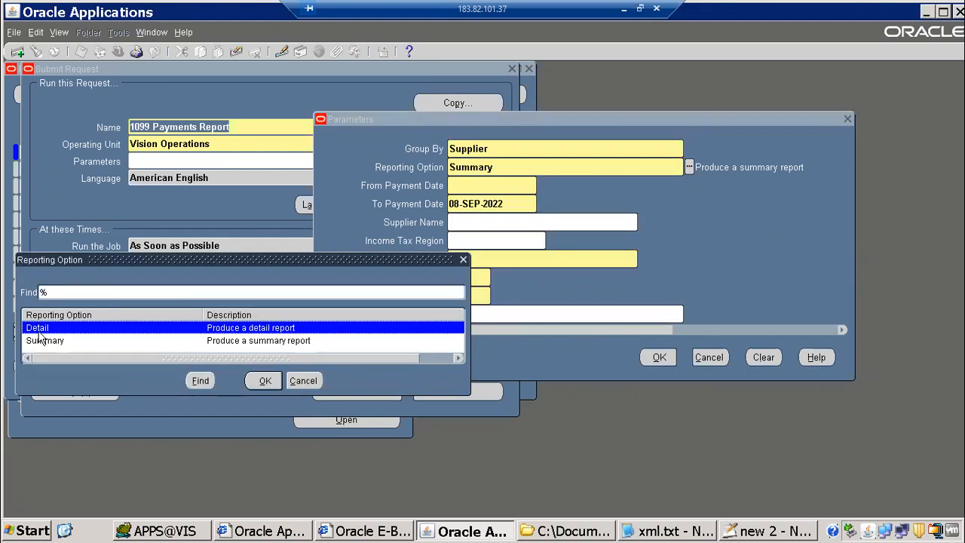
{"action": "key", "text": "Return"}
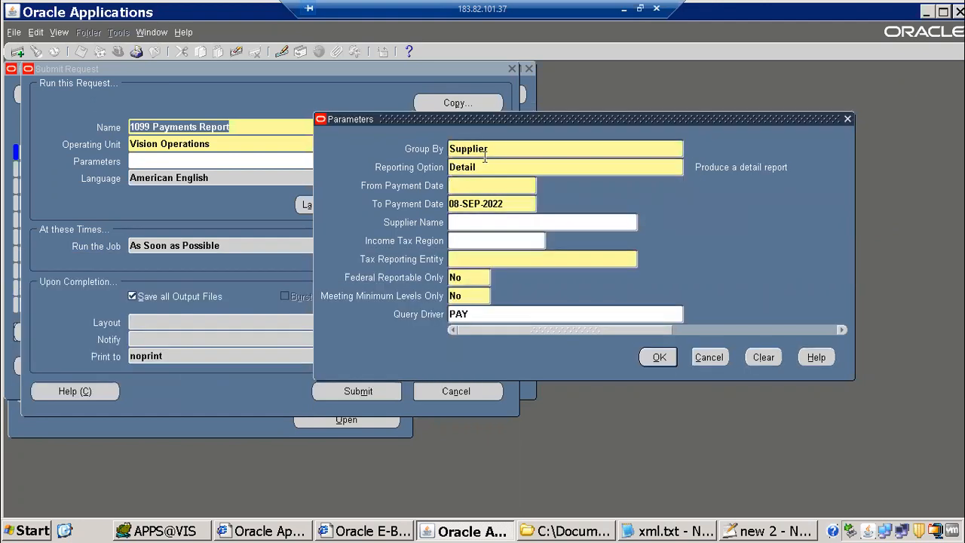
{"action": "left_click", "coordinate": [674, 155]}
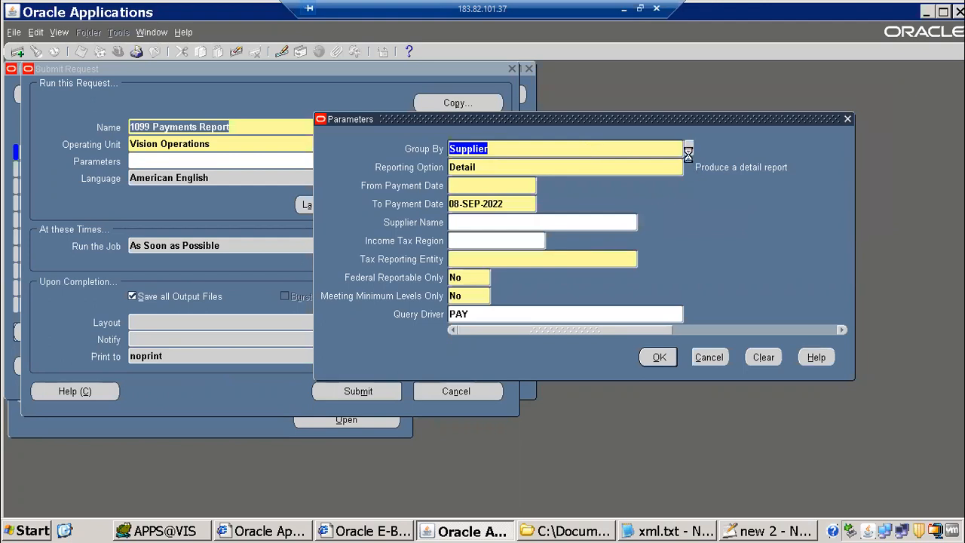
{"action": "key", "text": "ctrl+l"}
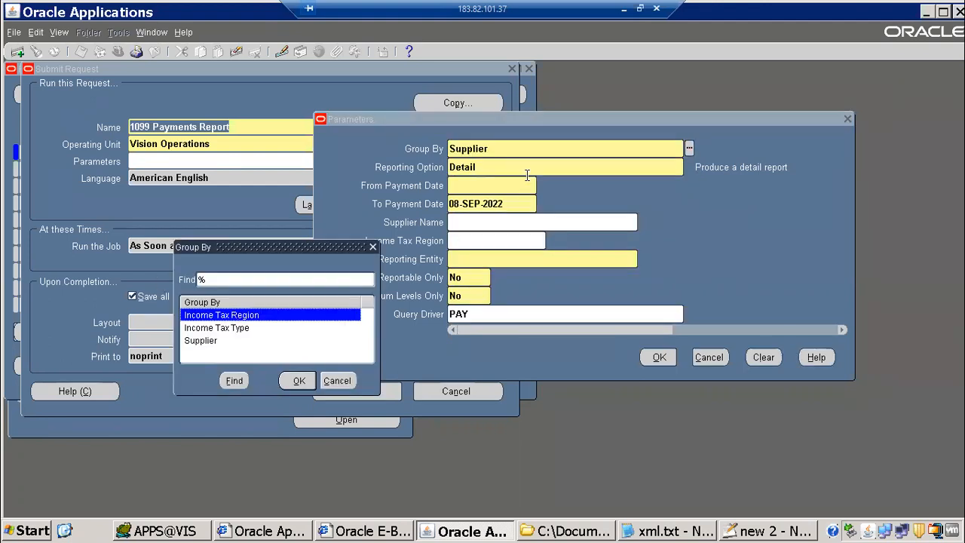
{"action": "key", "text": "Return"}
{"action": "left_click", "coordinate": [689, 168]}
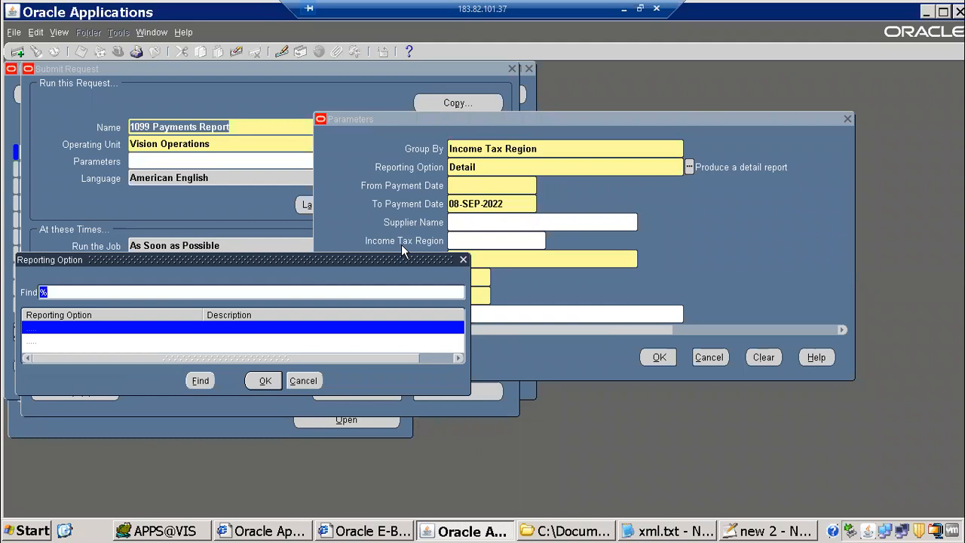
{"action": "double_click", "coordinate": [97, 341]}
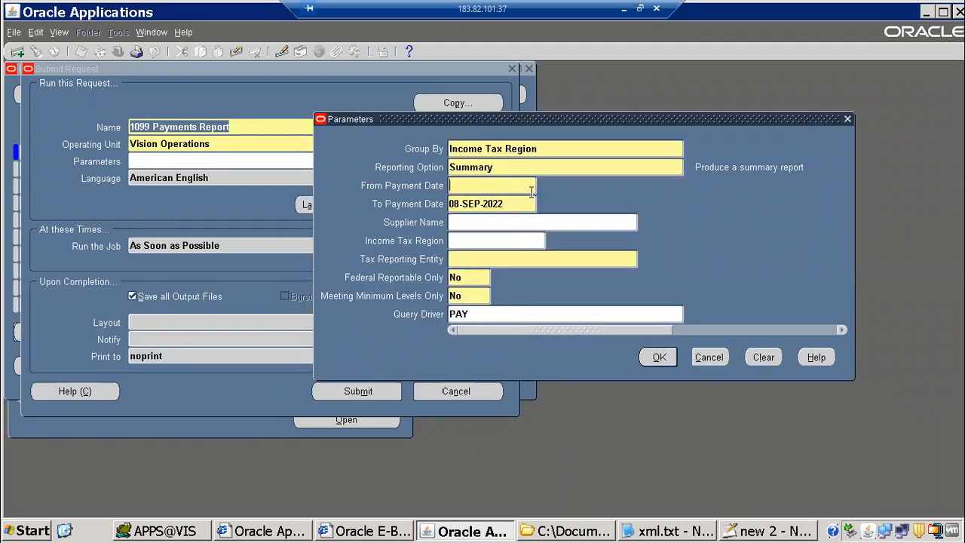
{"action": "left_click", "coordinate": [544, 148]}
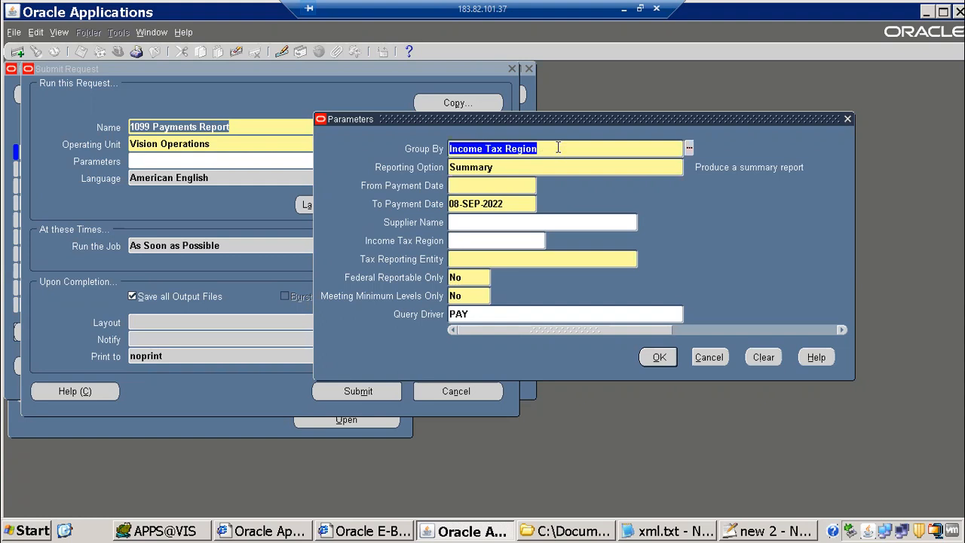
{"action": "type", "text": "S"}
{"action": "key", "text": "Tab"}
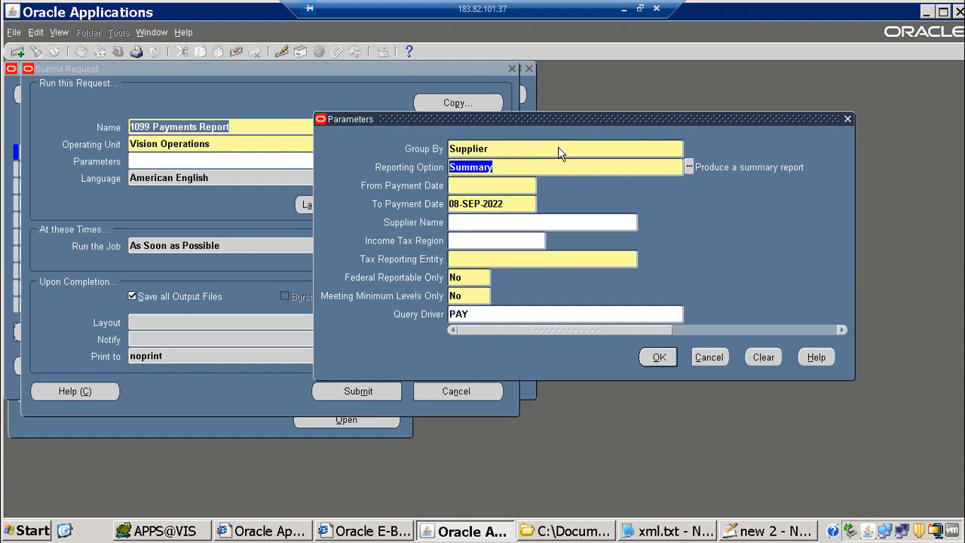
Set the payment date range from 01-JUN-2005 to 10-JUN-2005
{"action": "left_click", "coordinate": [464, 185]}
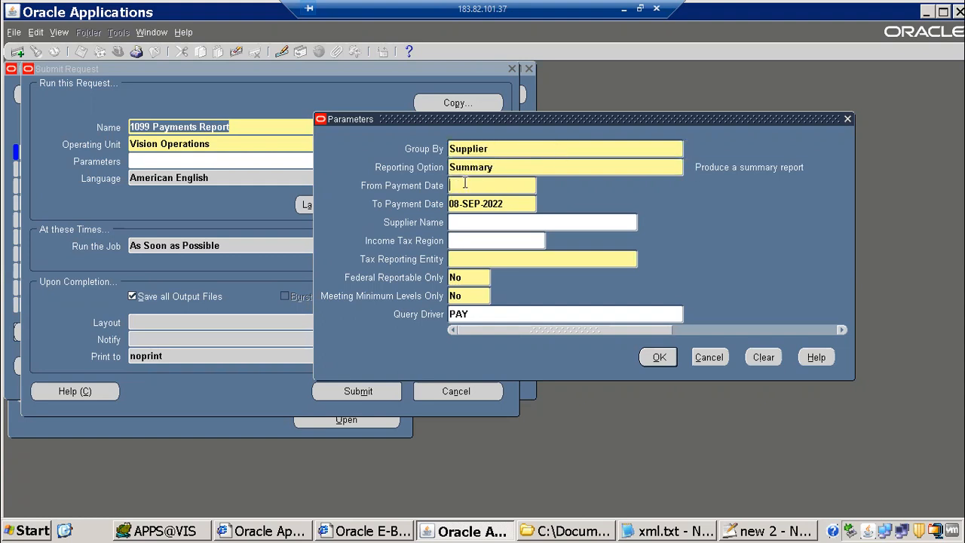
{"action": "double_click", "coordinate": [461, 205]}
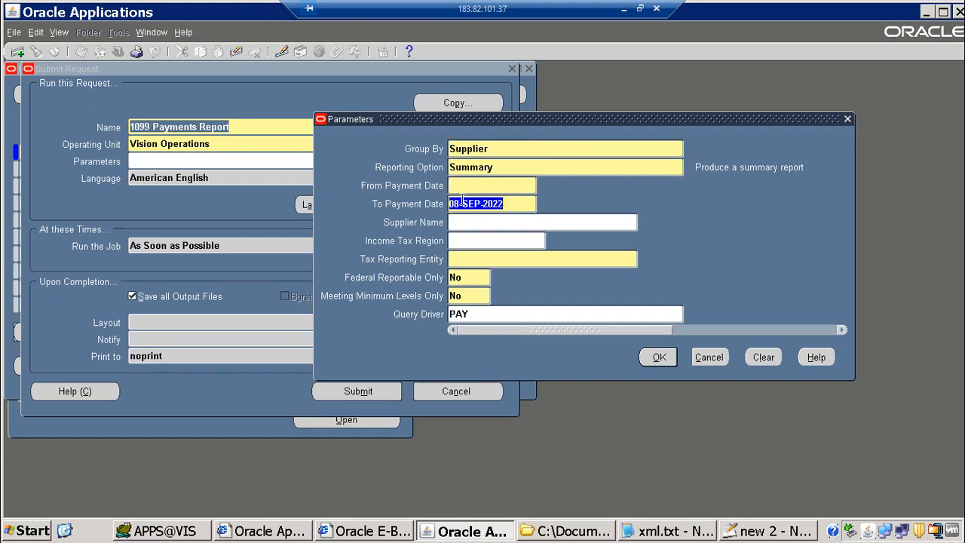
{"action": "left_click", "coordinate": [479, 183]}
{"action": "type", "text": "01-jun"}
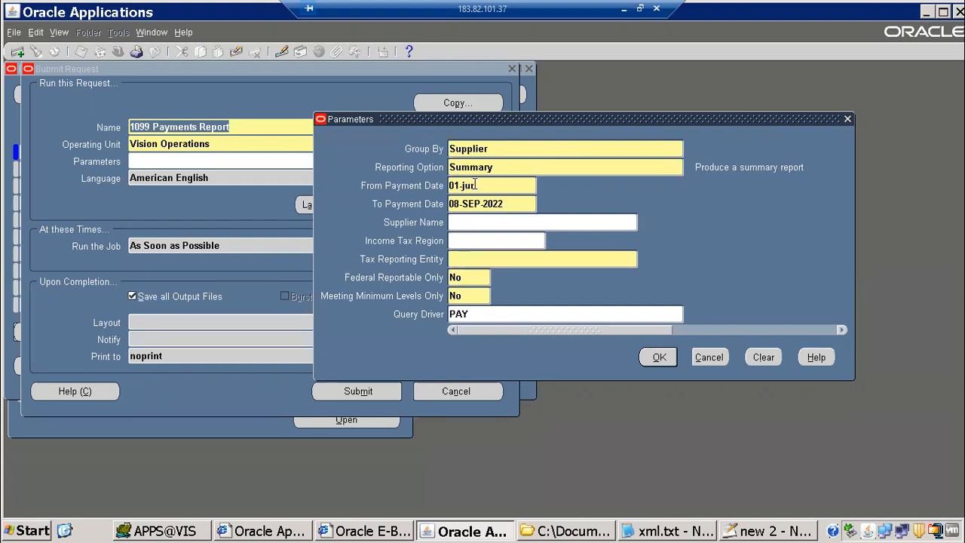
{"action": "type", "text": "-2005"}
{"action": "key", "text": "Tab"}
{"action": "type", "text": "1-10-jun-200"}
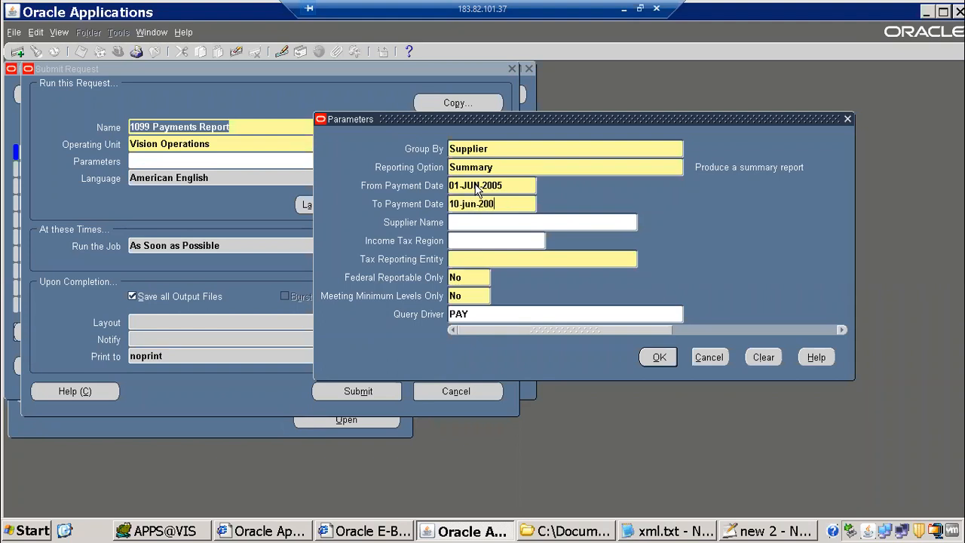
{"action": "type", "text": "5"}
{"action": "key", "text": "shift+Tab"}
{"action": "key", "text": "shift+Tab"}
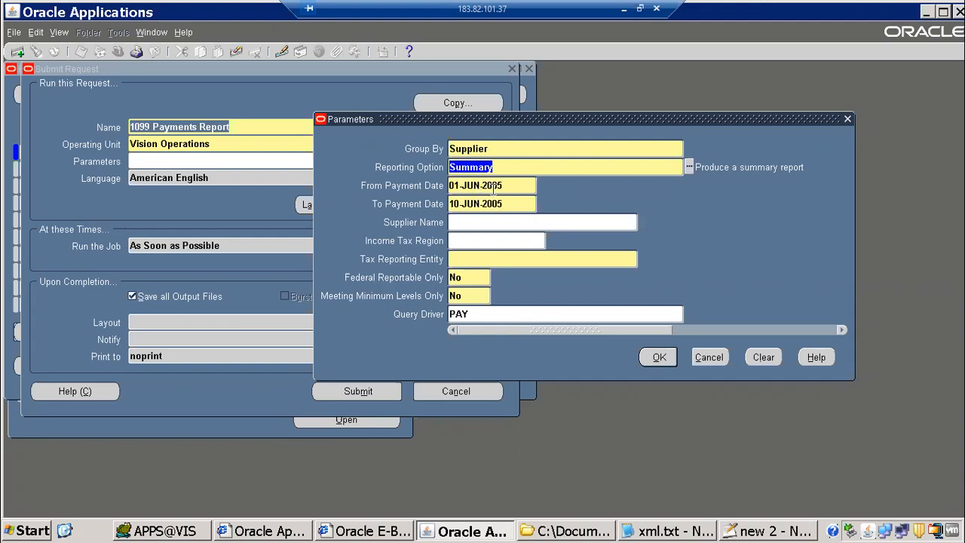
{"action": "key", "text": "Tab"}
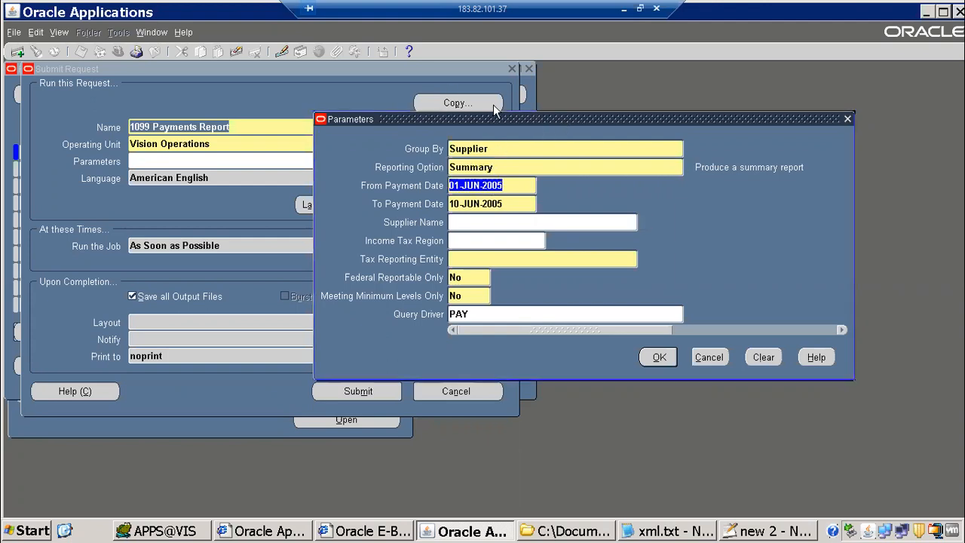
Set the Supplier Name parameter to Advantage Corp via an 'ad' lookup
{"action": "left_click", "coordinate": [360, 191]}
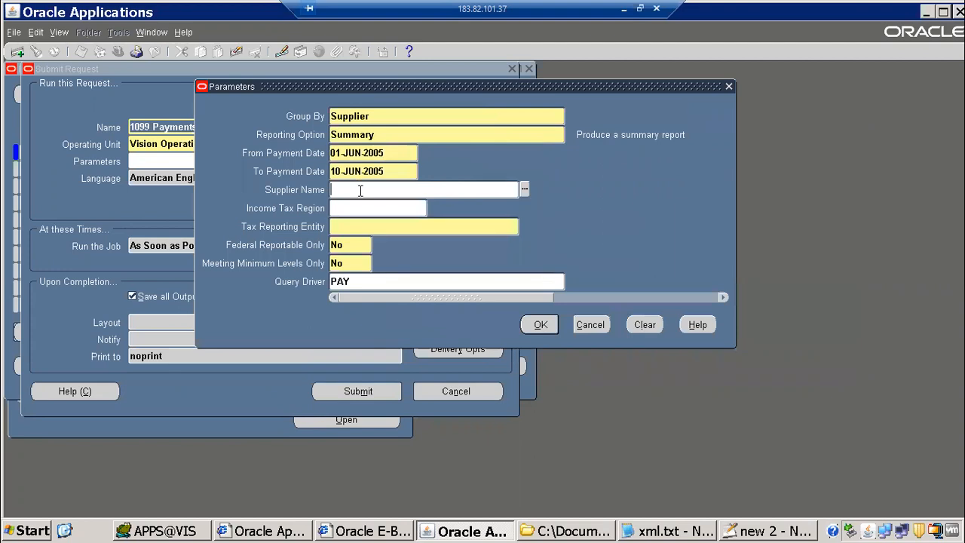
{"action": "type", "text": "ad"}
{"action": "key", "text": "Tab"}
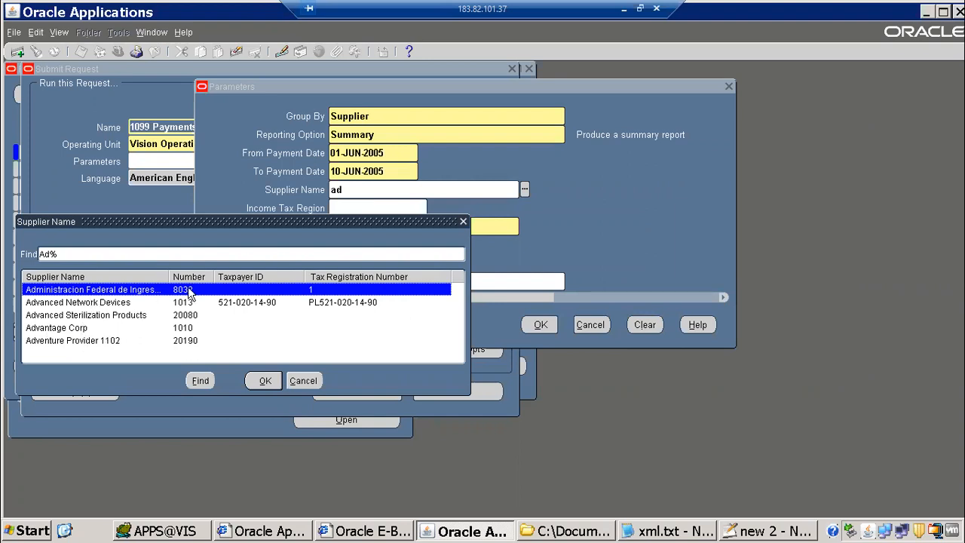
{"action": "double_click", "coordinate": [83, 328]}
Choose Vision Operations as the tax reporting entity
{"action": "left_click", "coordinate": [353, 225]}
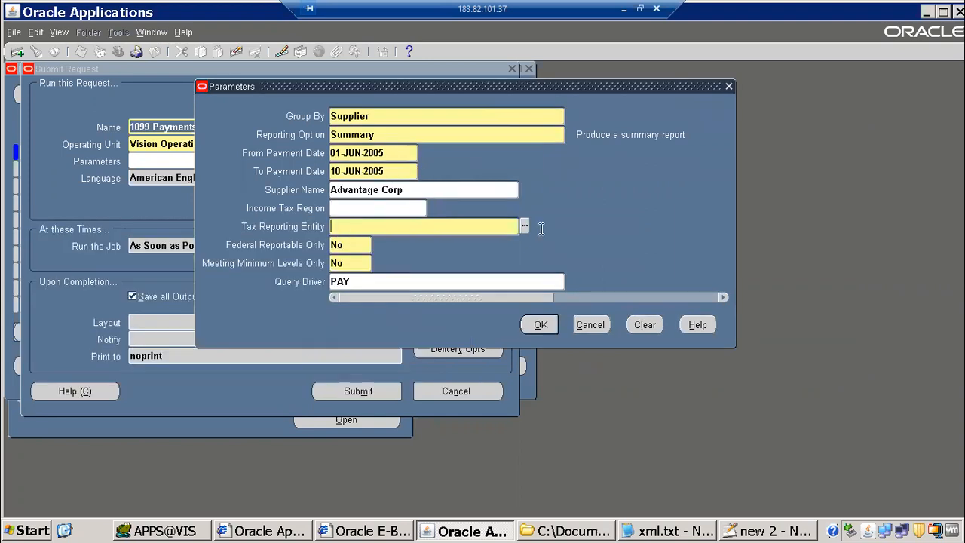
{"action": "left_click", "coordinate": [524, 227]}
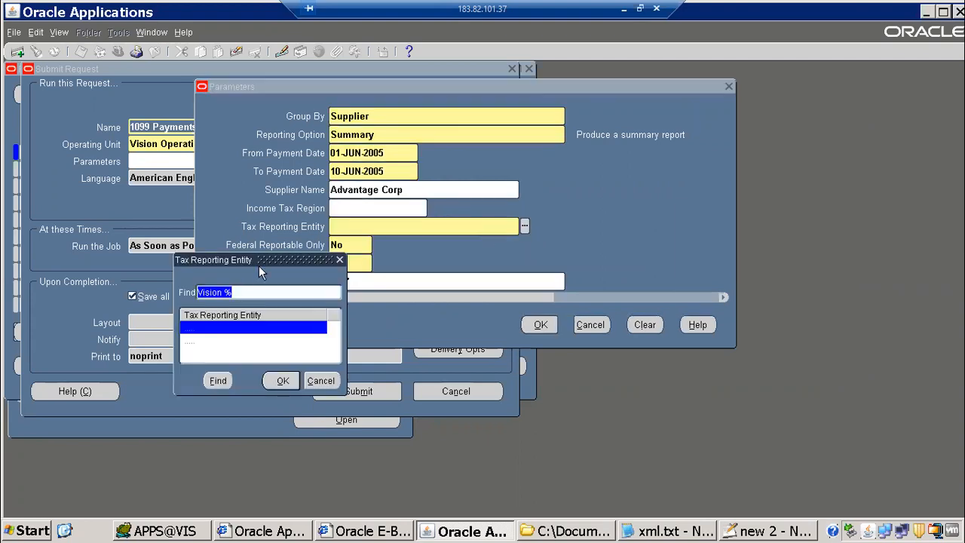
{"action": "left_click", "coordinate": [478, 223]}
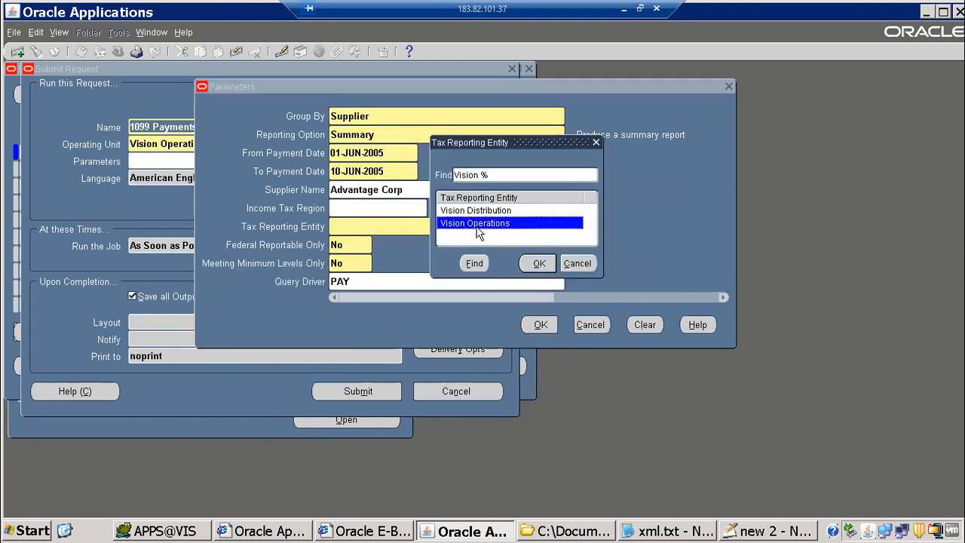
{"action": "double_click", "coordinate": [478, 232]}
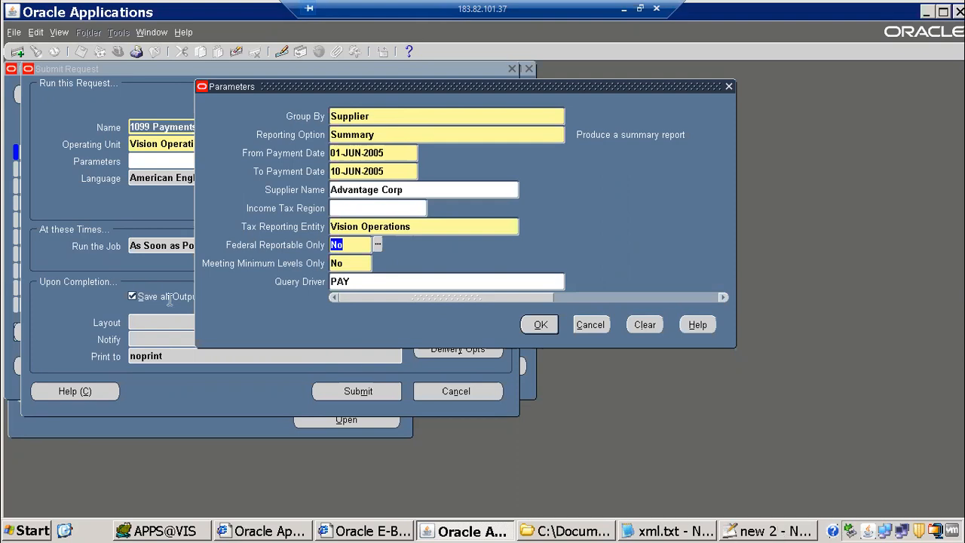
{"action": "key", "text": "alt+Tab"}
Accept the parameters and submit the Summary 1099 Payments Report request for Advantage Corp
{"action": "left_click_drag", "start_coordinate": [89, 316], "coordinate": [326, 321]}
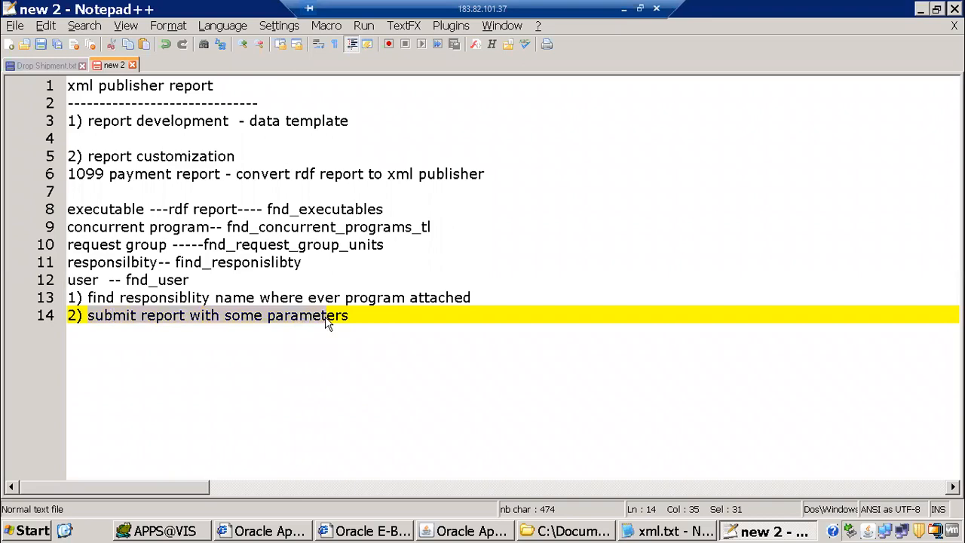
{"action": "key", "text": "alt+Tab"}
{"action": "left_click", "coordinate": [538, 323]}
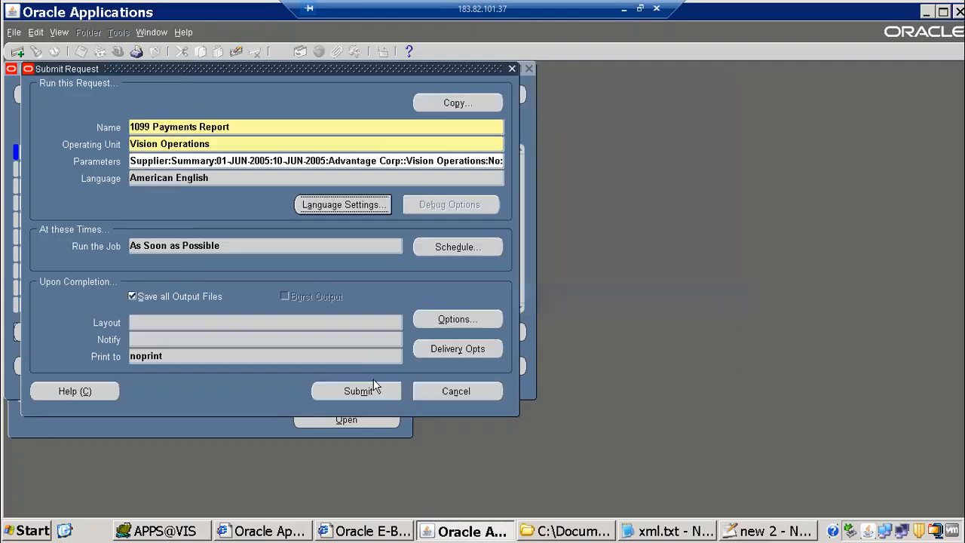
{"action": "left_click", "coordinate": [350, 396]}
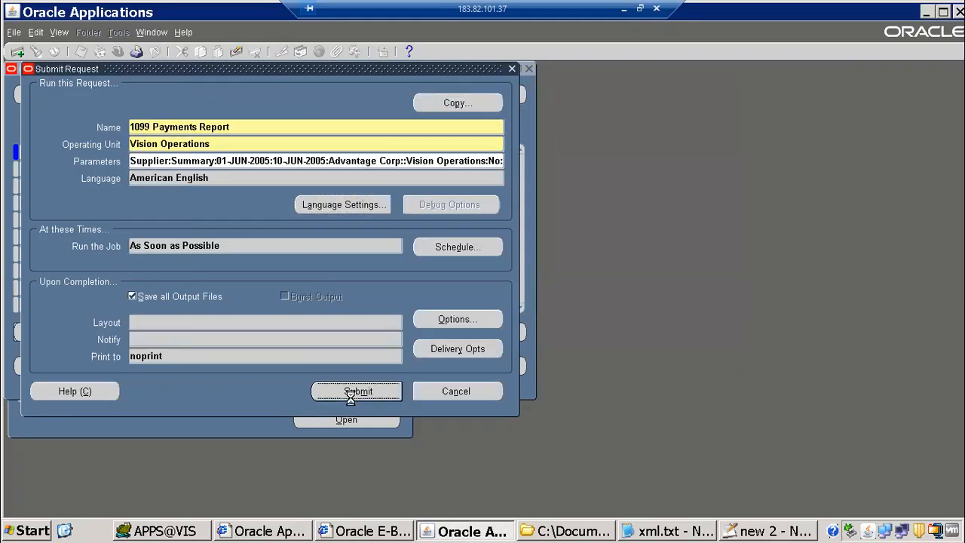
{"action": "left_click", "coordinate": [538, 328]}
Check request 7555771's parameters in the refreshed requests list, then begin a new single request
{"action": "left_click", "coordinate": [426, 373]}
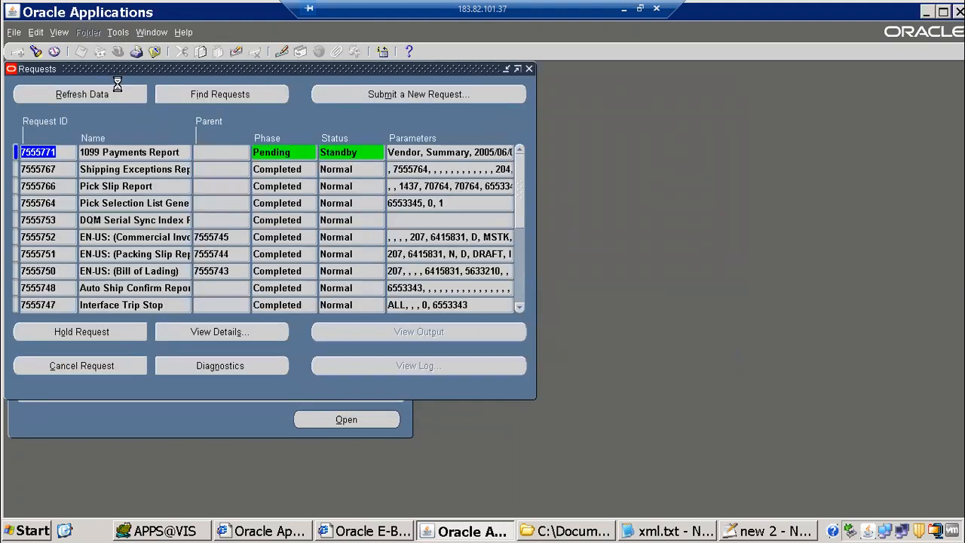
{"action": "left_click", "coordinate": [117, 89]}
{"action": "left_click_drag", "start_coordinate": [426, 156], "coordinate": [592, 152]}
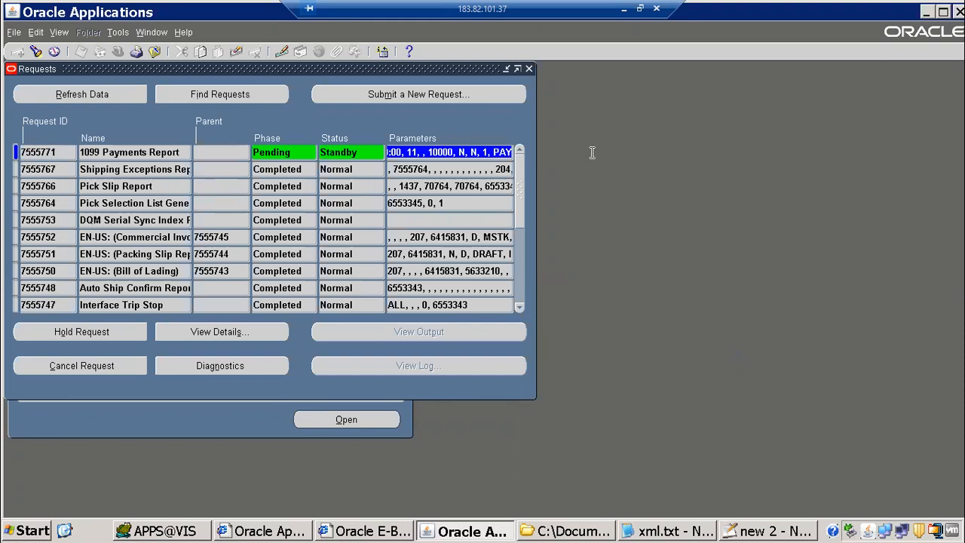
{"action": "left_click", "coordinate": [453, 95]}
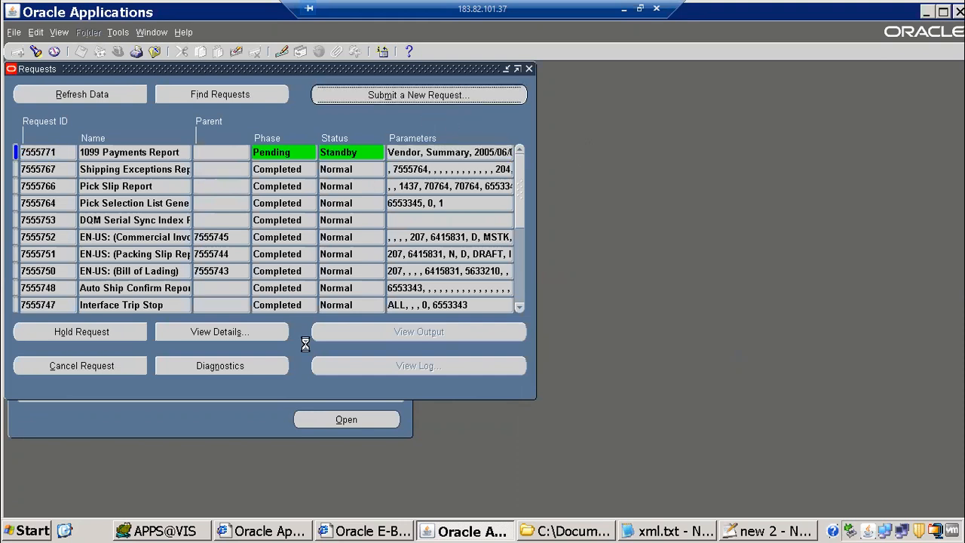
{"action": "left_click", "coordinate": [259, 309]}
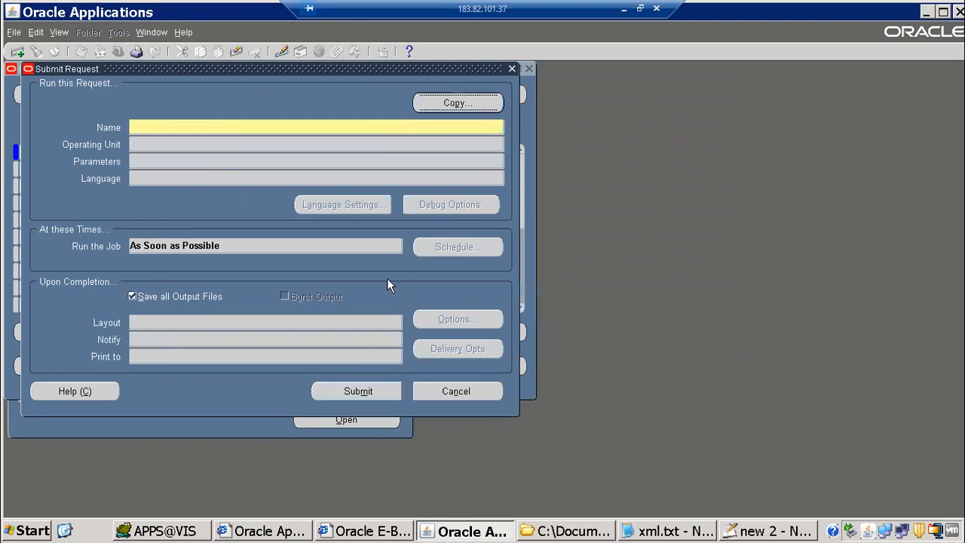
Copy the previous 1099 request, change Reporting Option to Detail, and submit it
{"action": "double_click", "coordinate": [387, 278]}
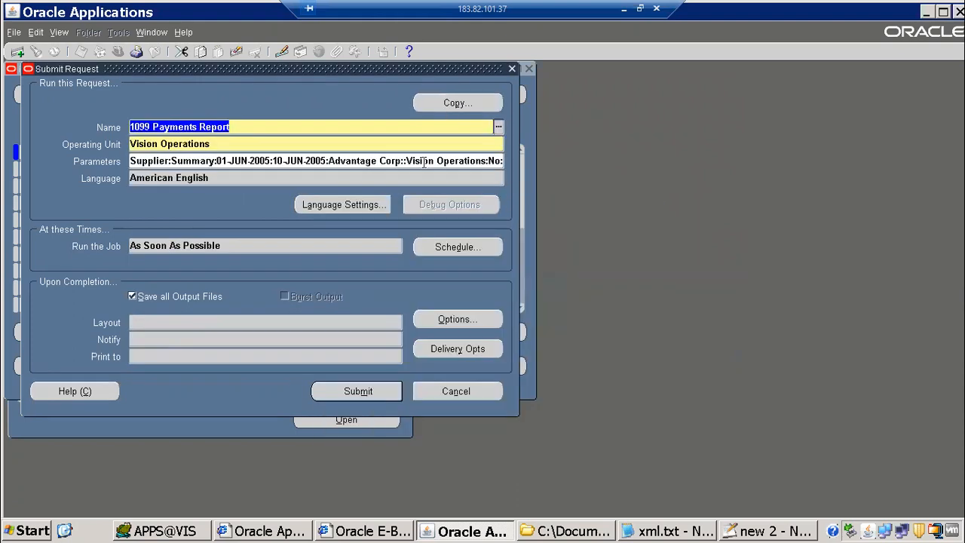
{"action": "left_click", "coordinate": [424, 161]}
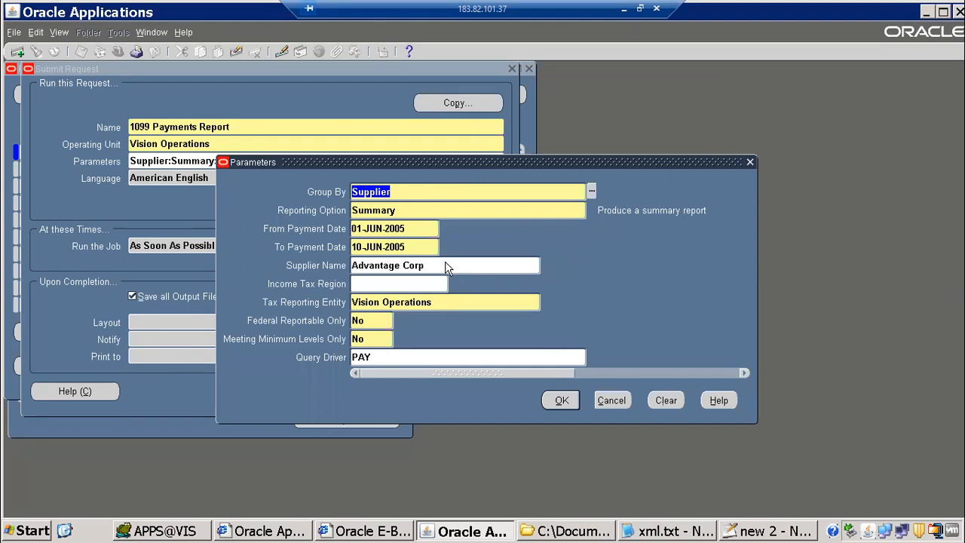
{"action": "double_click", "coordinate": [375, 210]}
{"action": "type", "text": "d"}
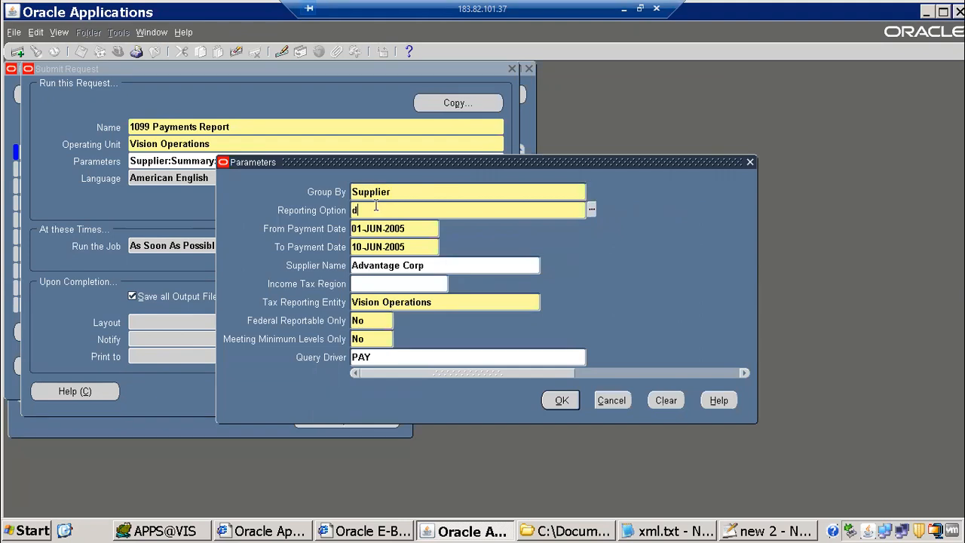
{"action": "type", "text": "e"}
{"action": "key", "text": "Tab"}
{"action": "key", "text": "Return"}
{"action": "left_click", "coordinate": [336, 395]}
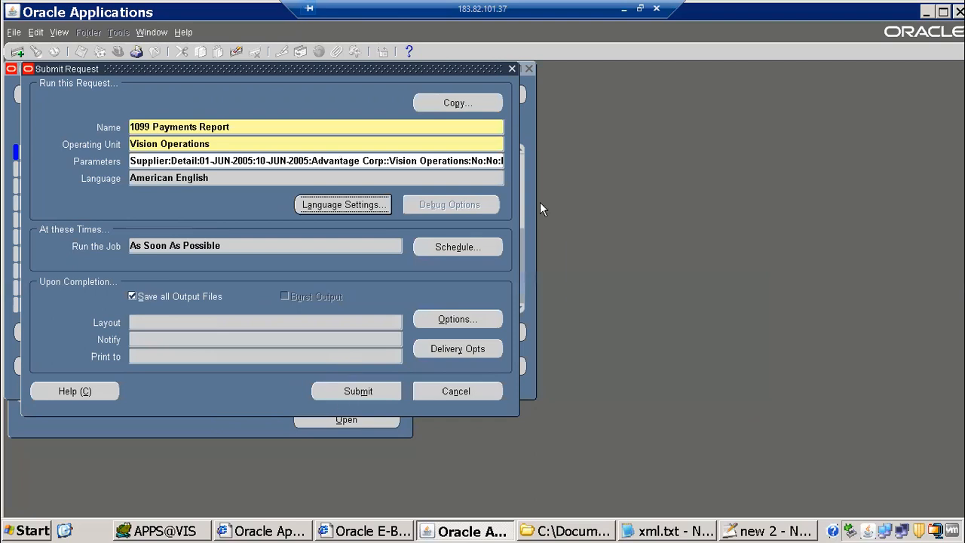
{"action": "key", "text": "alt+n"}
Refresh the requests list and compare the parameters of requests 7555771 and 7555772
{"action": "left_click", "coordinate": [83, 92]}
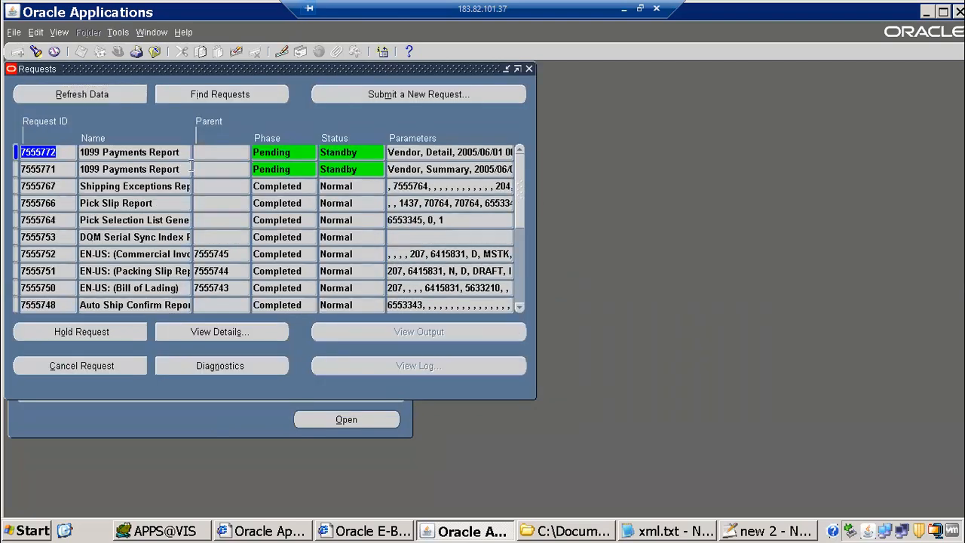
{"action": "left_click", "coordinate": [170, 152]}
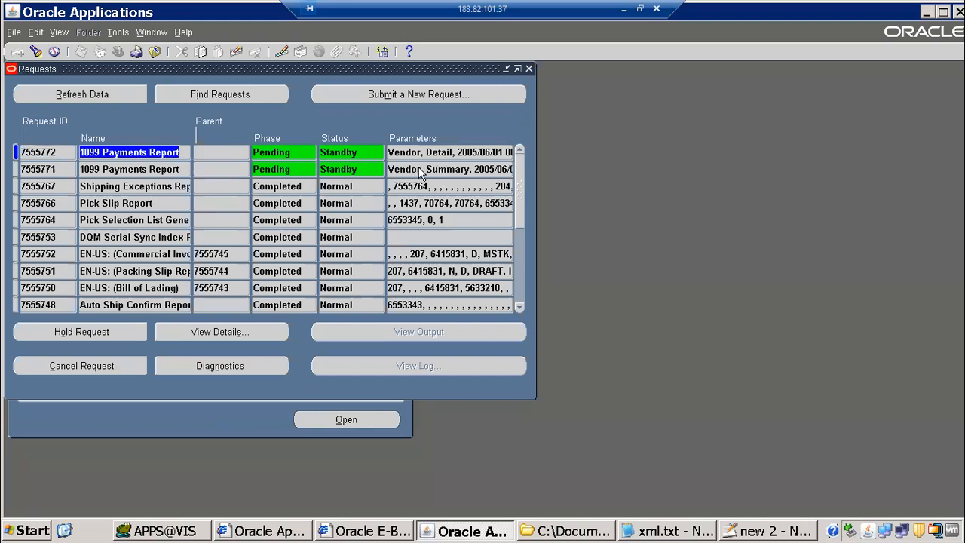
{"action": "left_click_drag", "start_coordinate": [485, 169], "coordinate": [388, 167]}
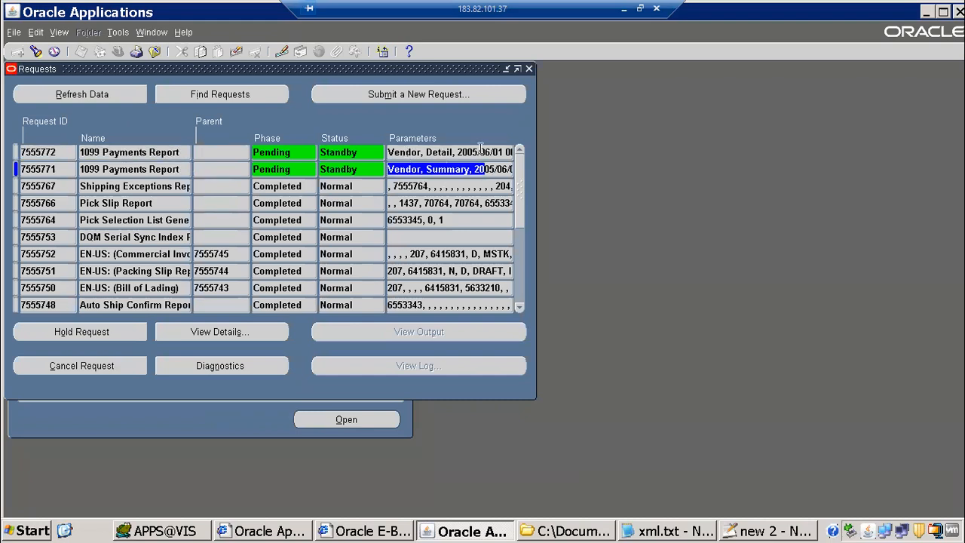
{"action": "left_click_drag", "start_coordinate": [480, 151], "coordinate": [387, 152]}
{"action": "left_click", "coordinate": [404, 97]}
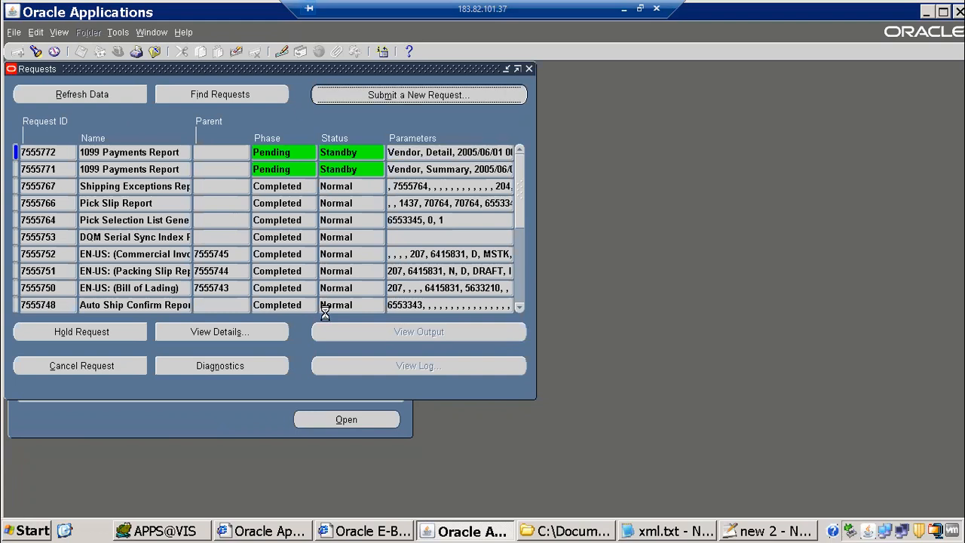
Copy the latest request, group by Income Tax Type with Summary option, submit, and refresh the list
{"action": "left_click", "coordinate": [254, 309]}
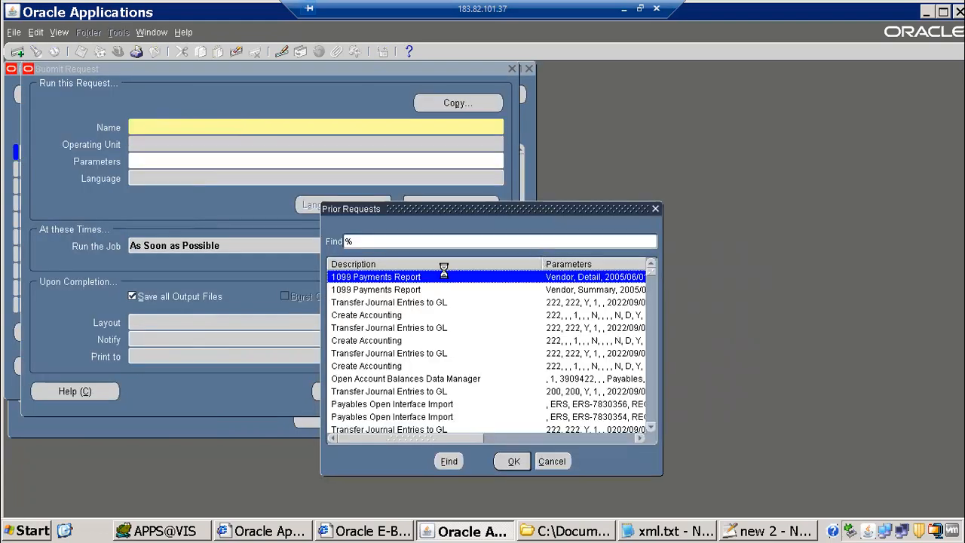
{"action": "key", "text": "Return"}
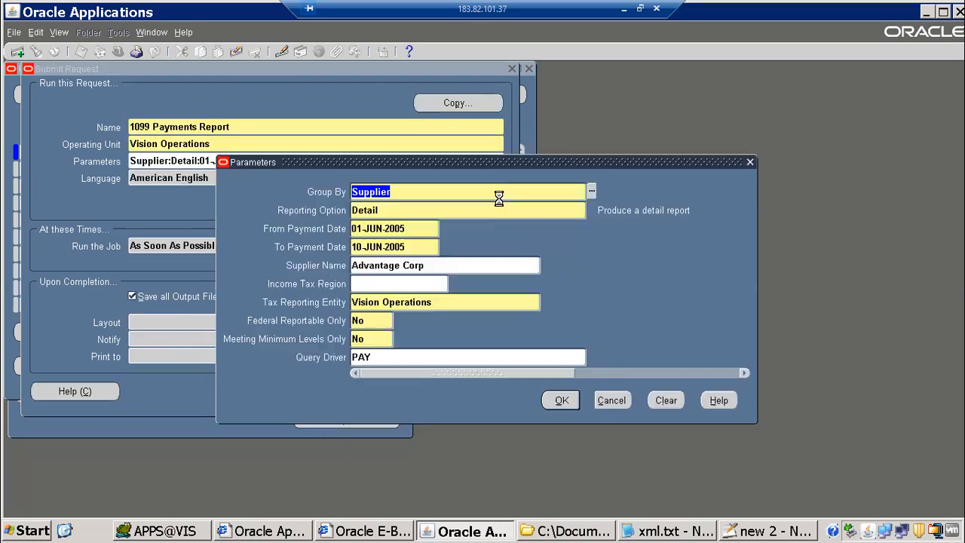
{"action": "left_click", "coordinate": [591, 190]}
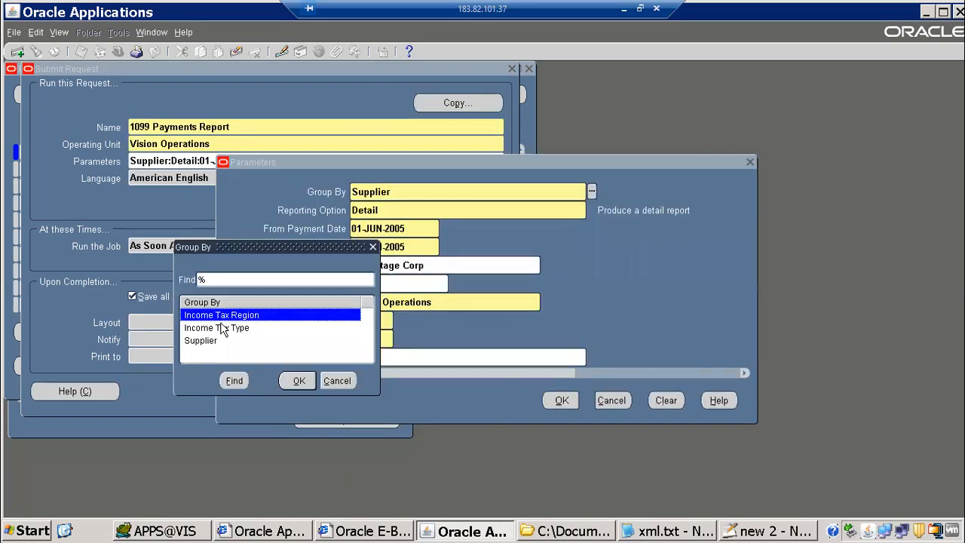
{"action": "double_click", "coordinate": [232, 325]}
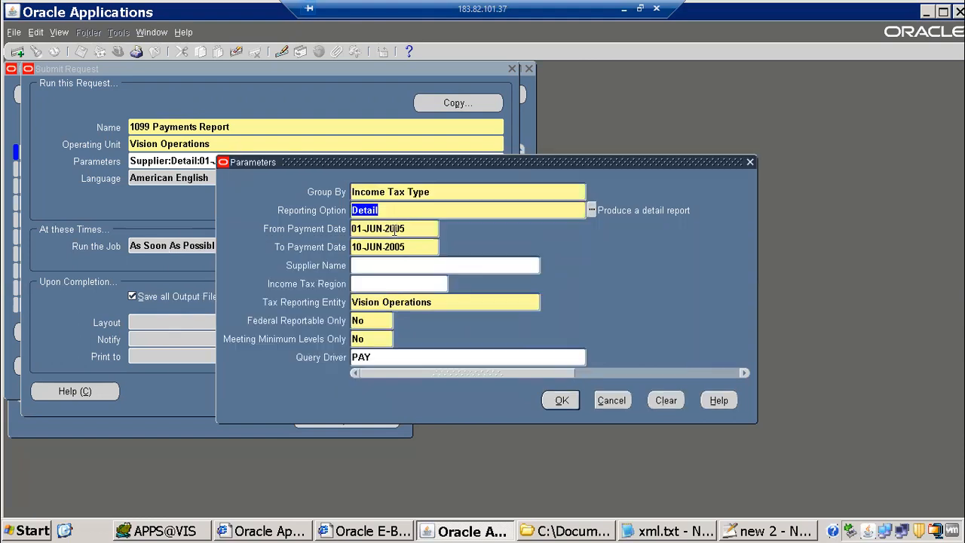
{"action": "type", "text": "su"}
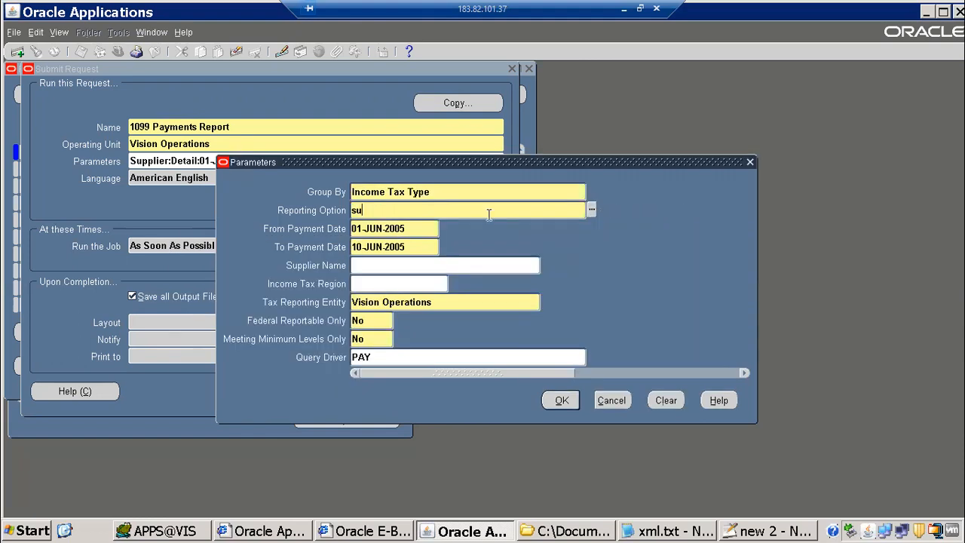
{"action": "key", "text": "Tab"}
{"action": "left_click", "coordinate": [562, 400]}
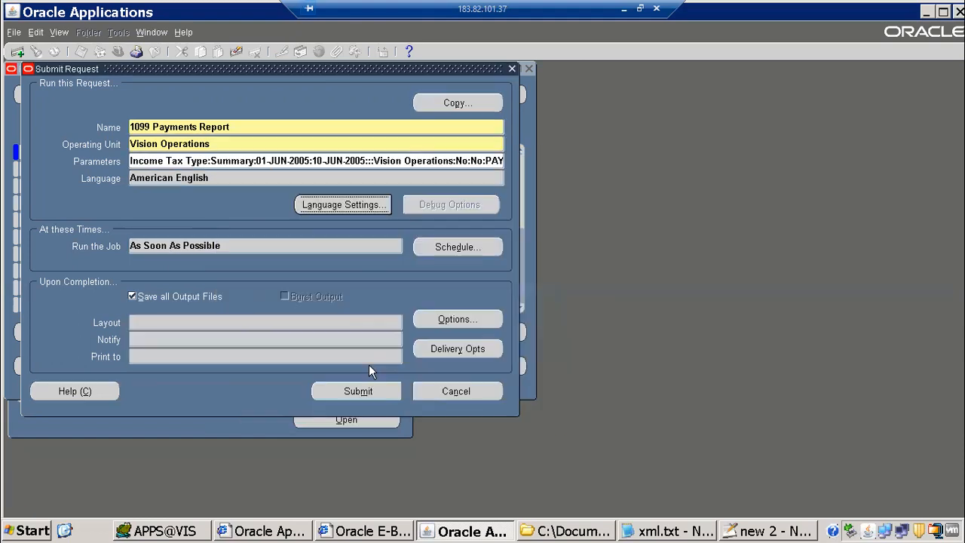
{"action": "key", "text": "alt+m"}
{"action": "left_click", "coordinate": [528, 327]}
{"action": "left_click", "coordinate": [104, 93]}
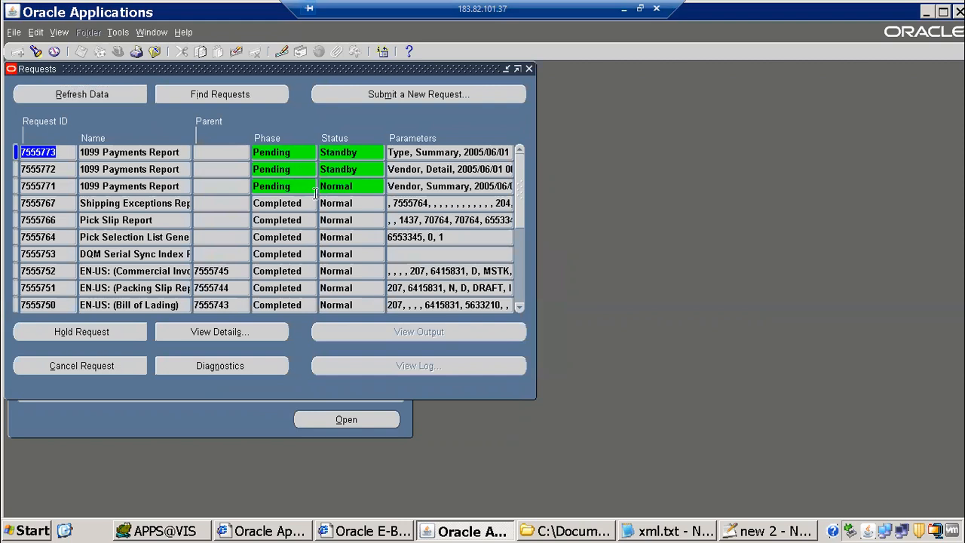
Refresh the Requests list until request 7555771 is Running Normal, with 7555772 and 7555773 still pending standby
{"action": "left_click", "coordinate": [350, 154]}
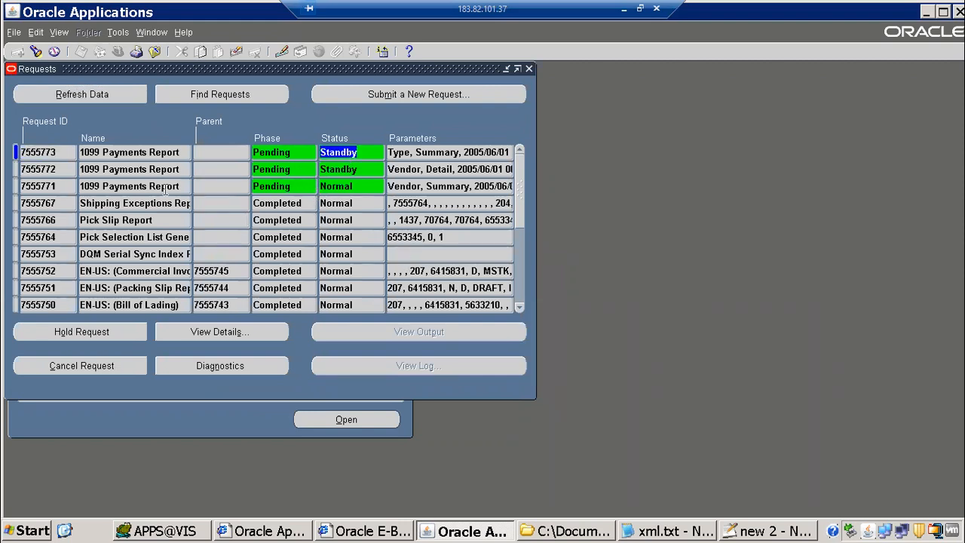
{"action": "left_click", "coordinate": [111, 95]}
{"action": "left_click", "coordinate": [110, 95]}
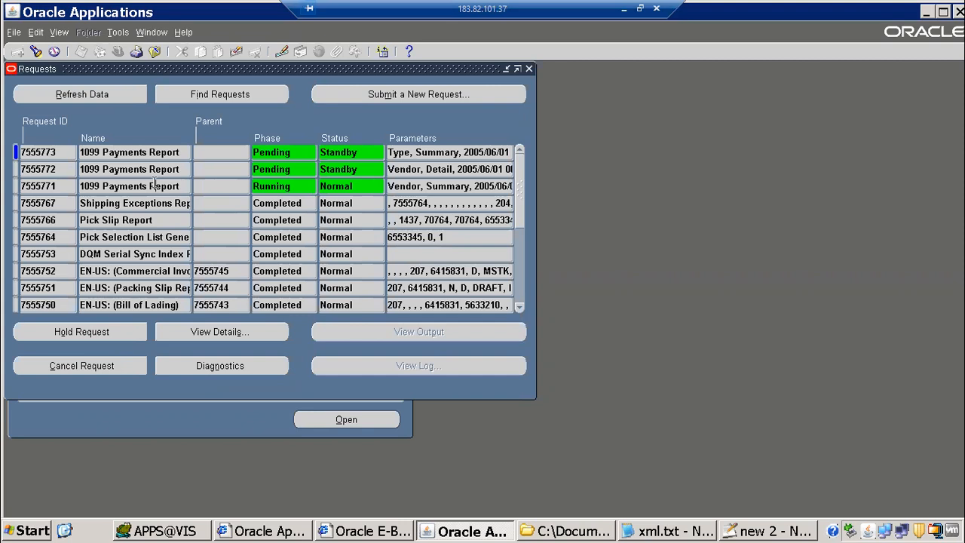
{"action": "left_click", "coordinate": [113, 94]}
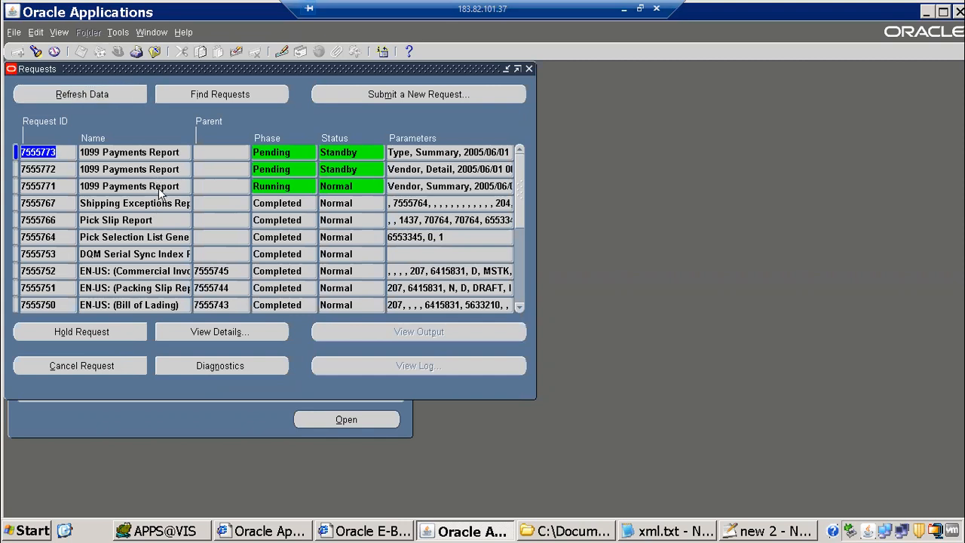
{"action": "left_click", "coordinate": [111, 94]}
{"action": "left_click", "coordinate": [118, 96]}
{"action": "left_click", "coordinate": [105, 94]}
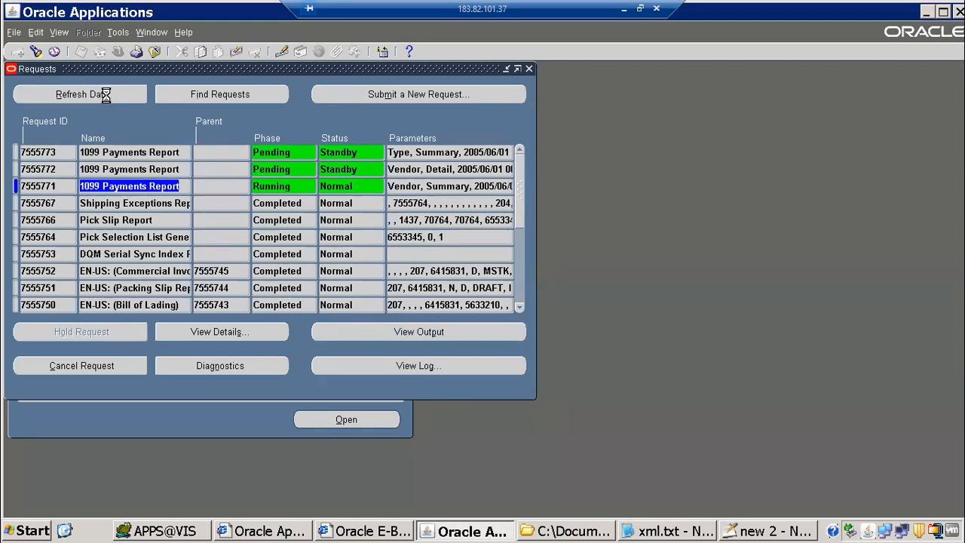
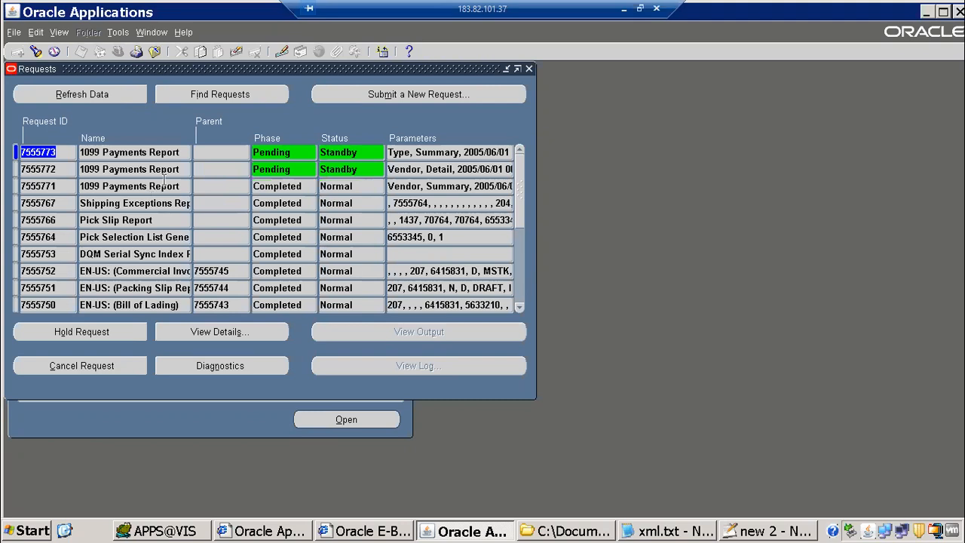
View request 7555771's 1099 Payments Report output maximized in Internet Explorer and select all of it for review
{"action": "left_click", "coordinate": [419, 334]}
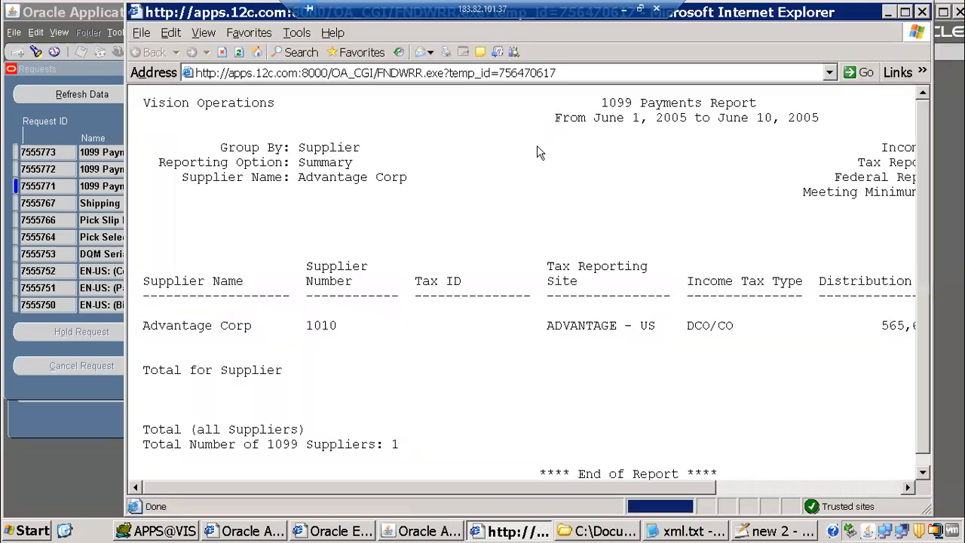
{"action": "left_click", "coordinate": [905, 12]}
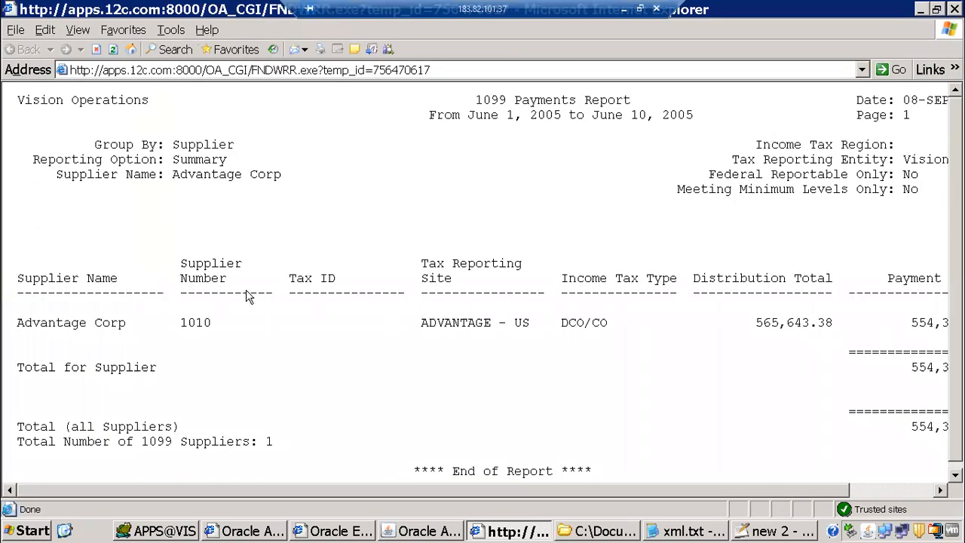
{"action": "key", "text": "ctrl+a"}
{"action": "left_click_drag", "start_coordinate": [958, 471], "coordinate": [963, 472]}
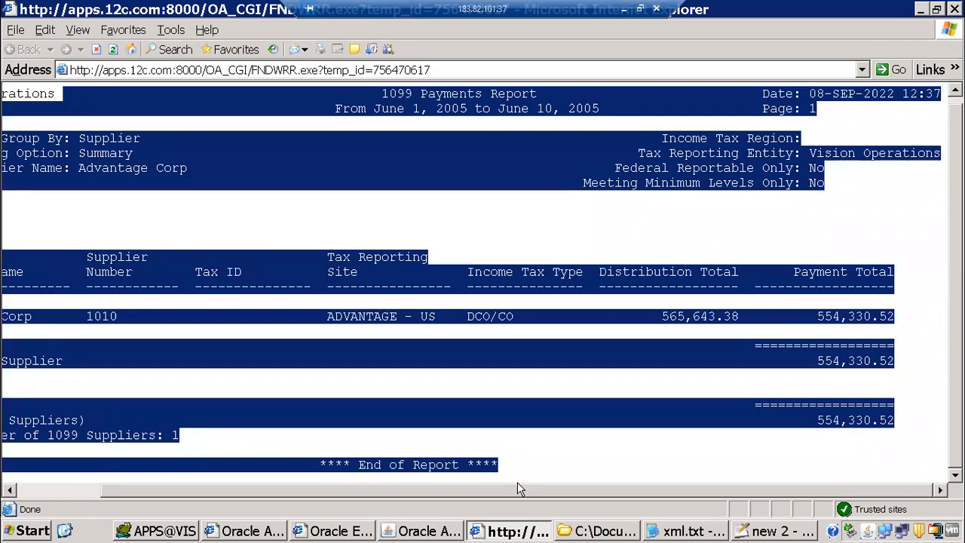
{"action": "left_click_drag", "start_coordinate": [447, 486], "coordinate": [218, 456]}
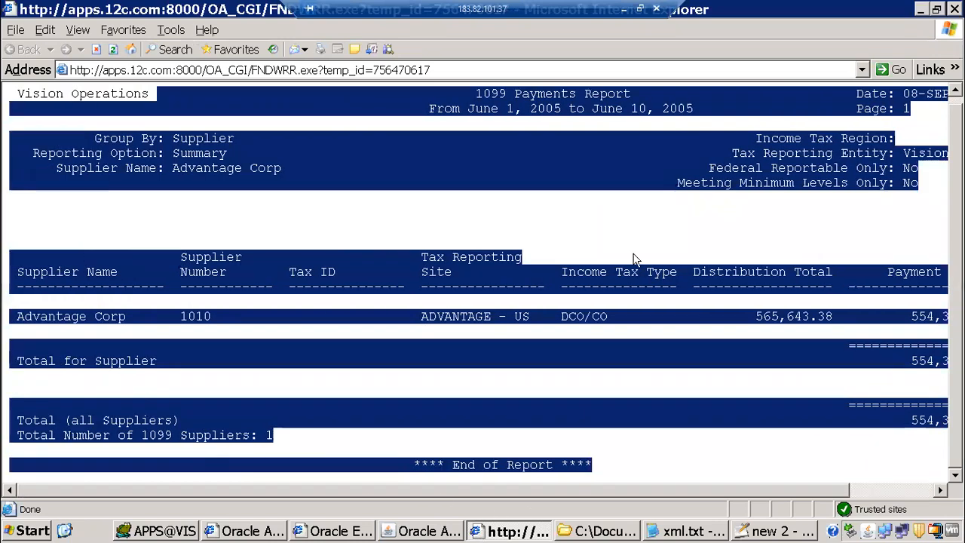
{"action": "left_click", "coordinate": [528, 221]}
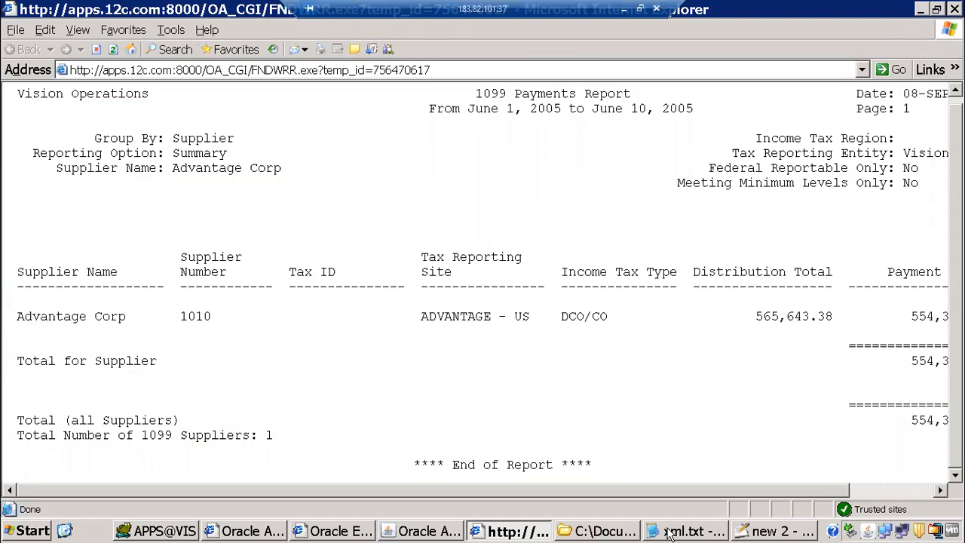
{"action": "left_click", "coordinate": [776, 531]}
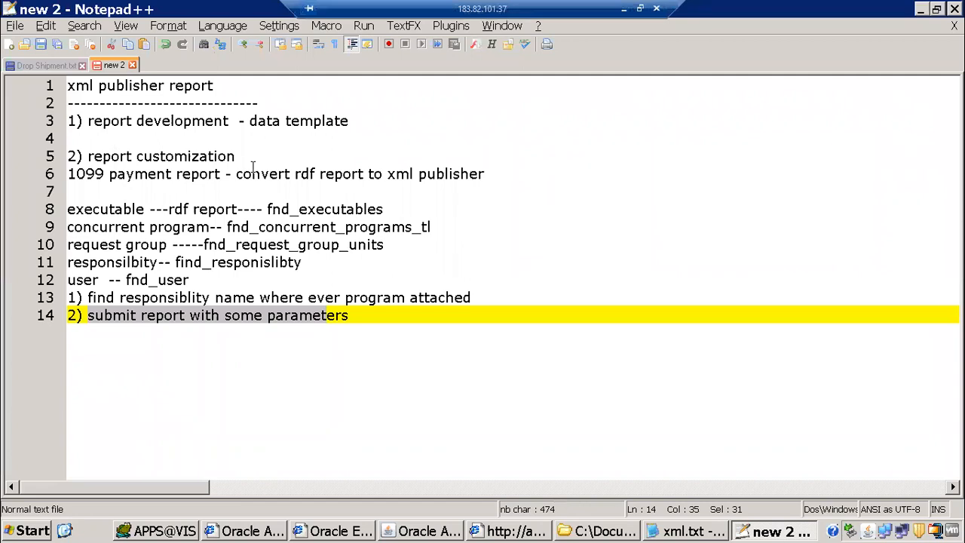
Highlight the notes on converting the RDF report to XML Publisher (lines 6–9), then refresh the Oracle request list
{"action": "left_click_drag", "start_coordinate": [242, 174], "coordinate": [470, 176]}
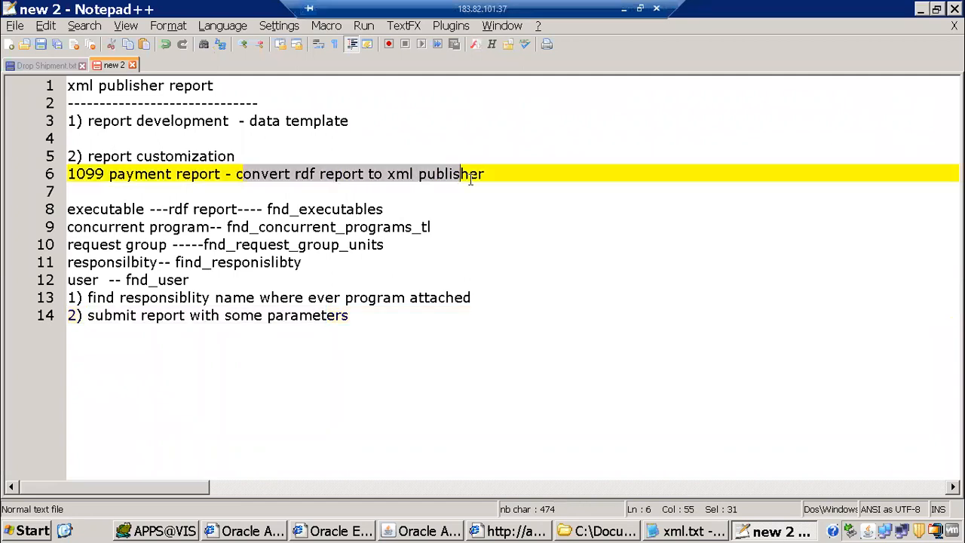
{"action": "left_click", "coordinate": [506, 186]}
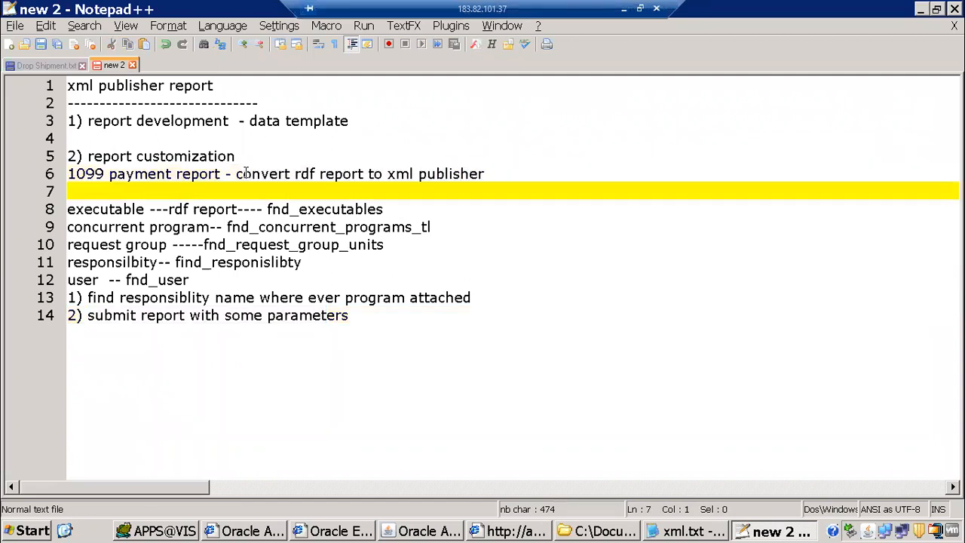
{"action": "left_click_drag", "start_coordinate": [243, 174], "coordinate": [509, 184]}
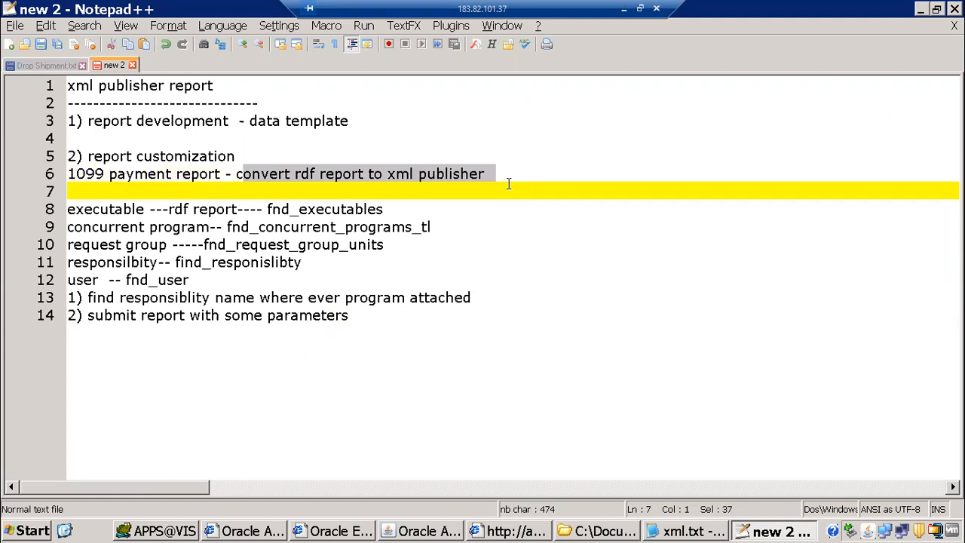
{"action": "left_click", "coordinate": [458, 136]}
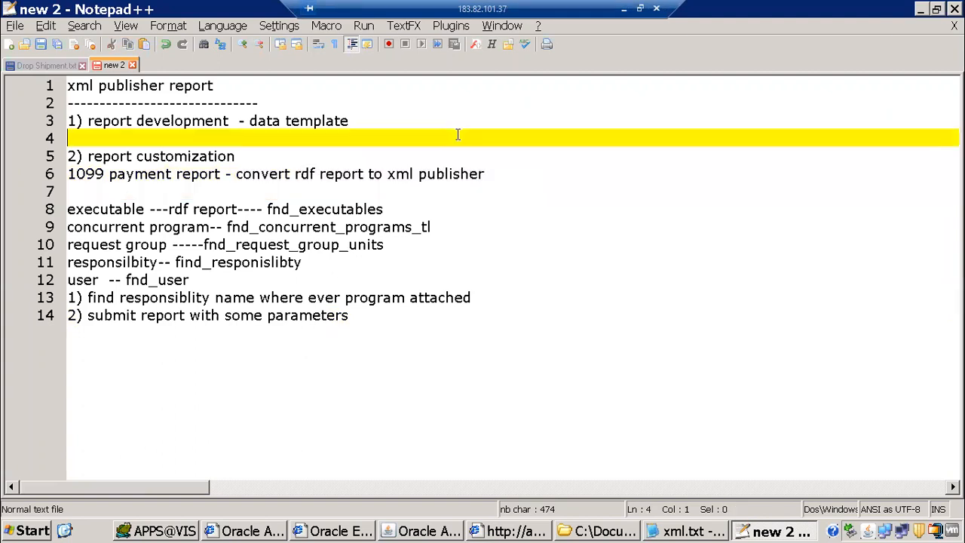
{"action": "left_click_drag", "start_coordinate": [236, 174], "coordinate": [703, 220]}
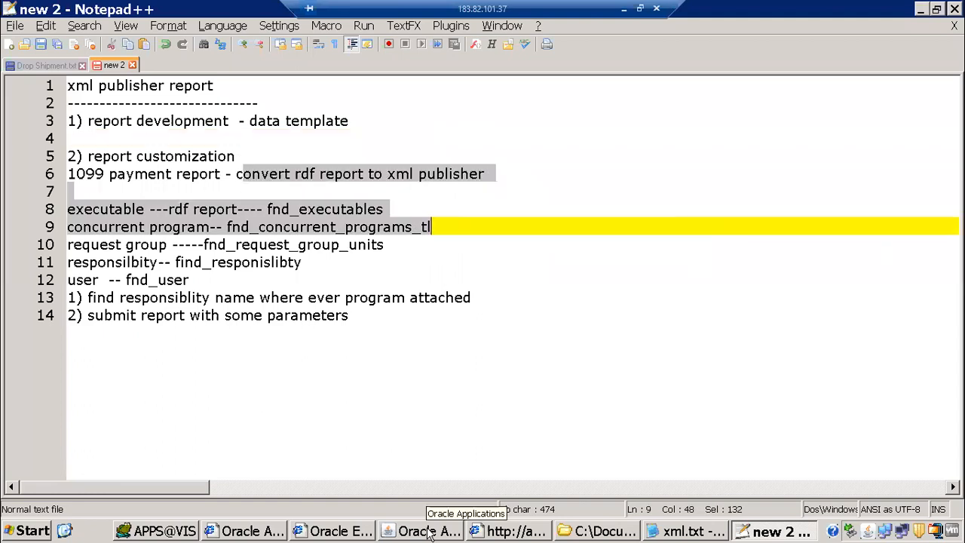
{"action": "key", "text": "alt+Tab"}
{"action": "left_click", "coordinate": [112, 94]}
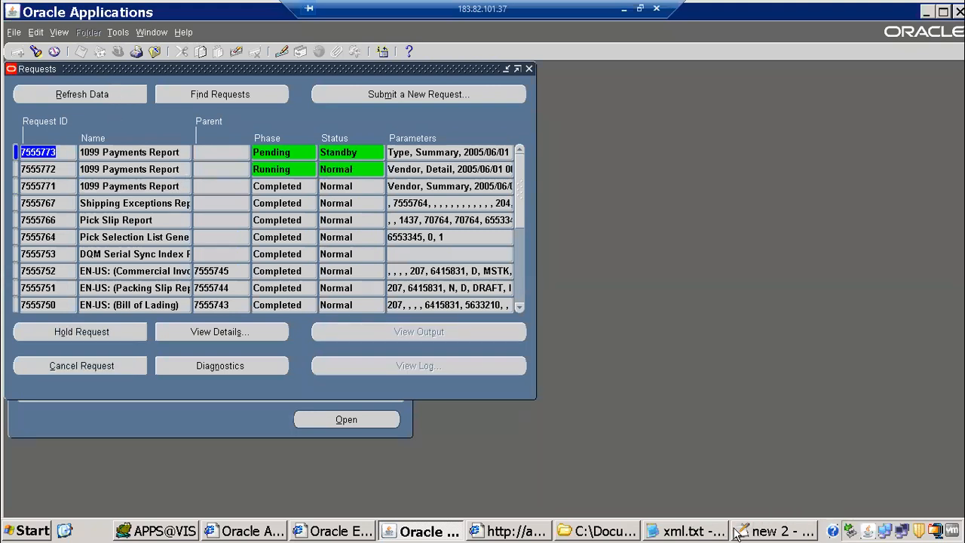
Bring back the 1099 report output and highlight its column header line down through the totals
{"action": "left_click", "coordinate": [501, 530]}
{"action": "scroll", "coordinate": [102, 252], "scroll_direction": "up", "scroll_amount": 1}
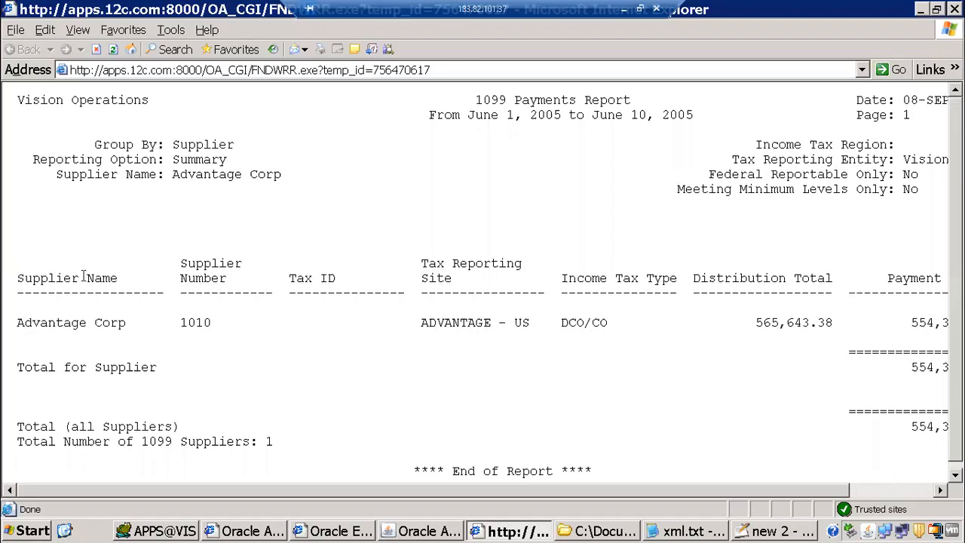
{"action": "left_click_drag", "start_coordinate": [198, 278], "coordinate": [944, 322]}
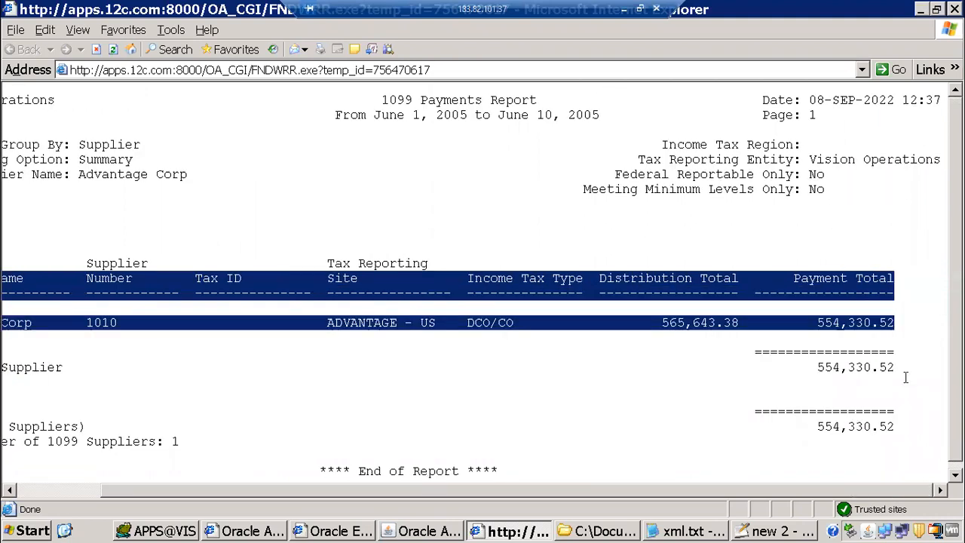
{"action": "left_click_drag", "start_coordinate": [807, 437], "coordinate": [790, 412]}
{"action": "left_click", "coordinate": [256, 262]}
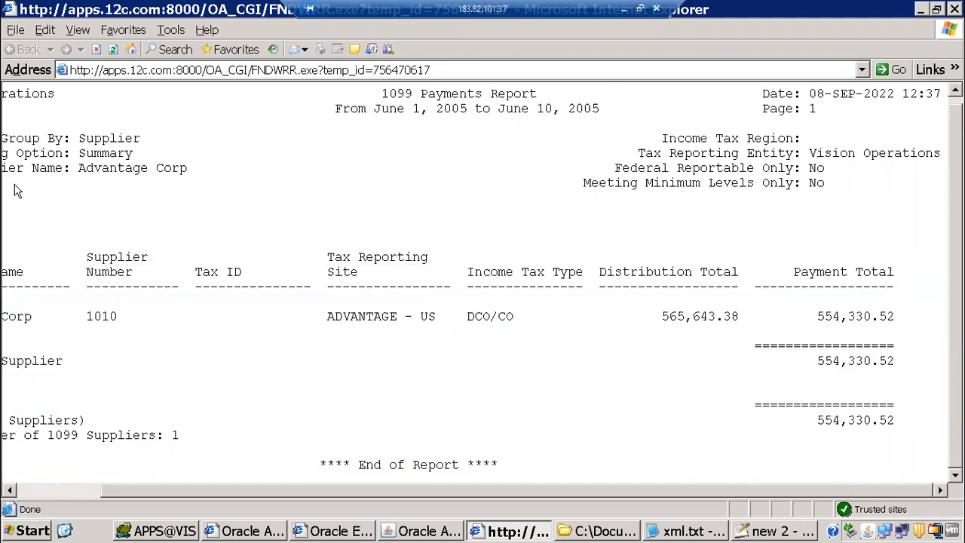
Highlight the Supplier Name and Federal Reportable lines and the three parameter header lines, then return to Oracle
{"action": "left_click_drag", "start_coordinate": [264, 185], "coordinate": [78, 168]}
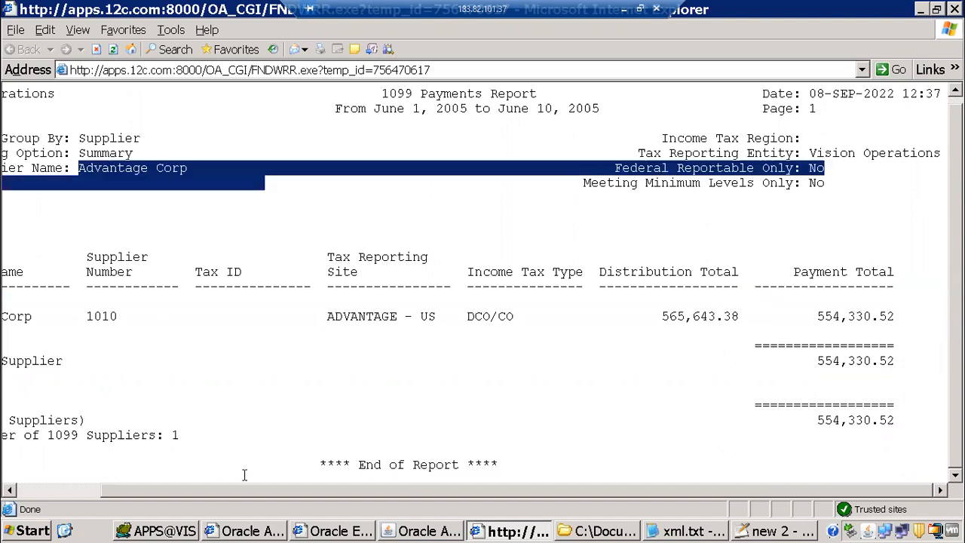
{"action": "left_click_drag", "start_coordinate": [198, 489], "coordinate": [53, 450]}
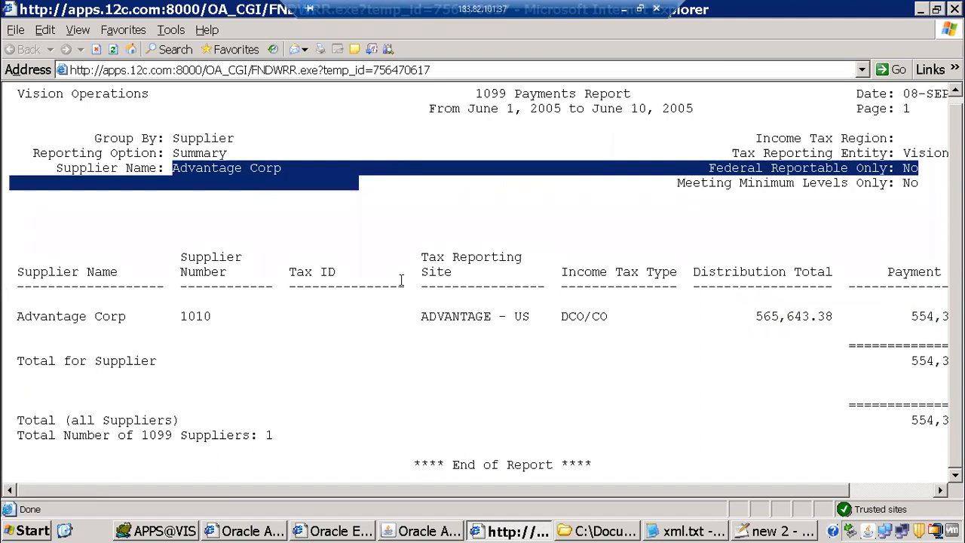
{"action": "left_click_drag", "start_coordinate": [142, 216], "coordinate": [920, 351]}
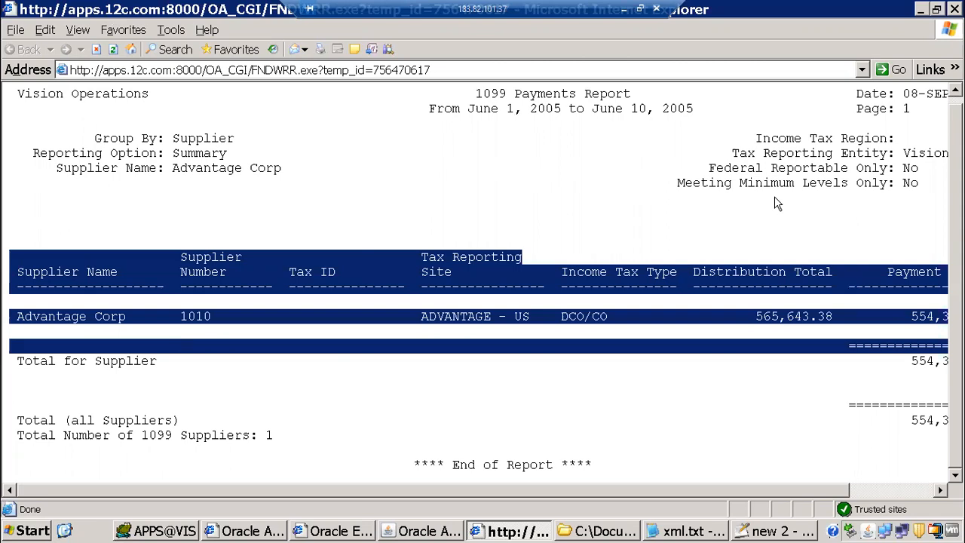
{"action": "left_click", "coordinate": [443, 231]}
{"action": "key", "text": "alt+Tab"}
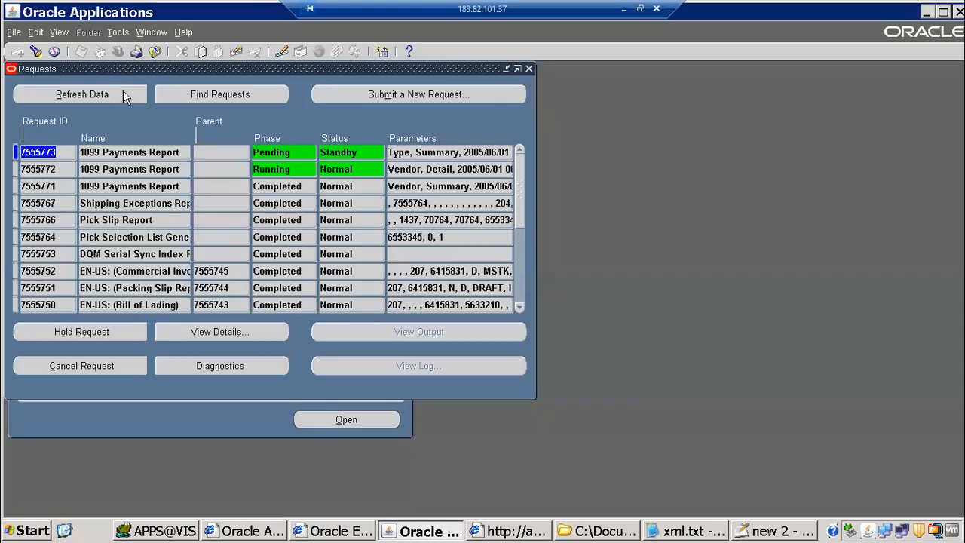
Refresh the request list repeatedly, checking request 7555772's parameters and request 7555773's Standby status
{"action": "left_click", "coordinate": [122, 93]}
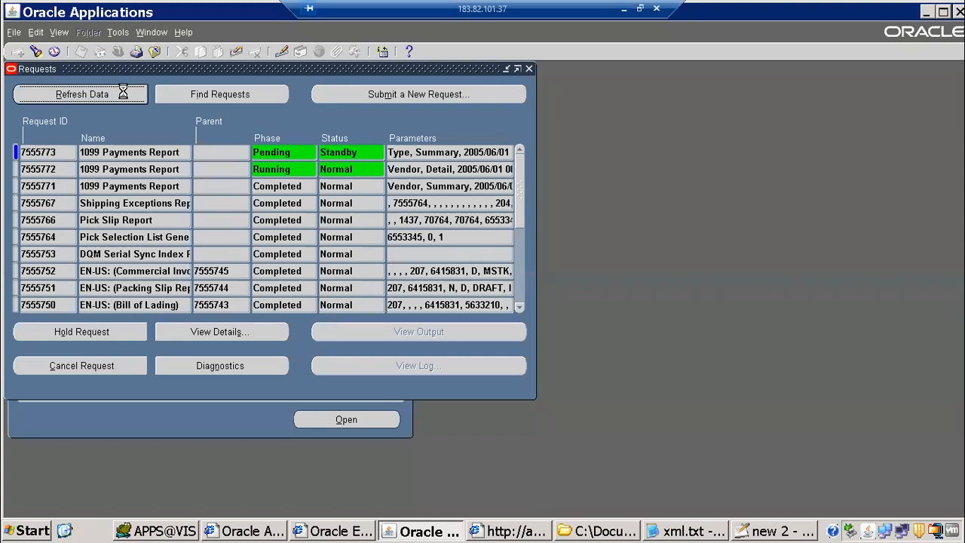
{"action": "left_click", "coordinate": [98, 95]}
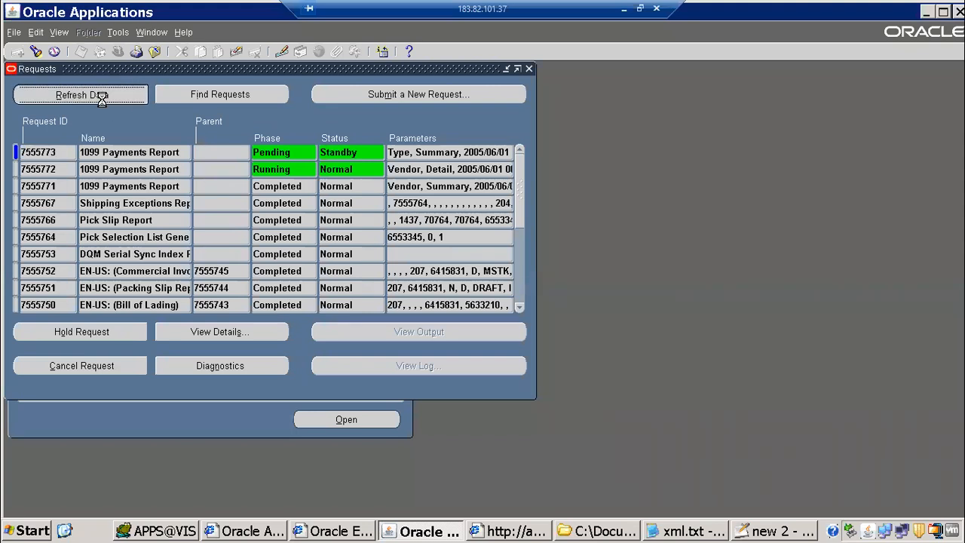
{"action": "left_click", "coordinate": [420, 172]}
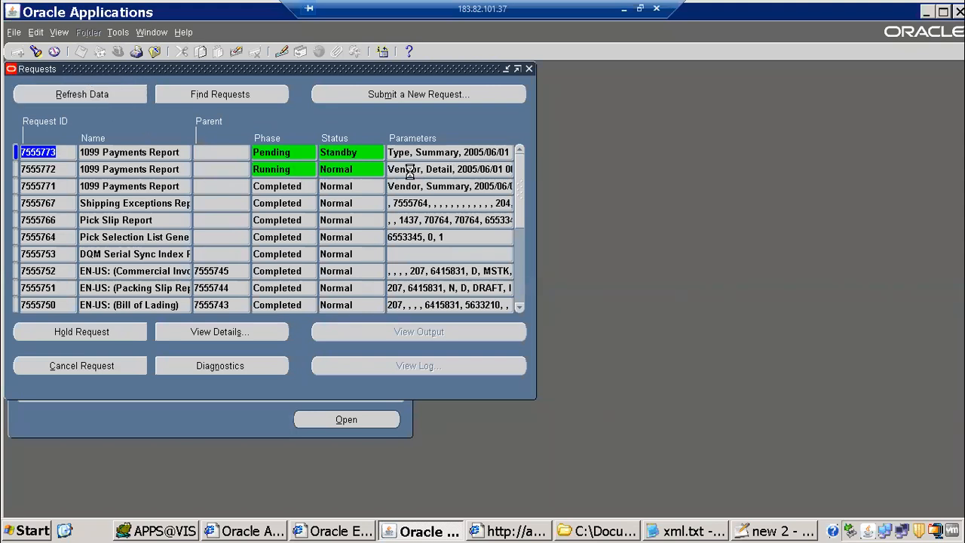
{"action": "left_click", "coordinate": [112, 94]}
{"action": "left_click", "coordinate": [348, 155]}
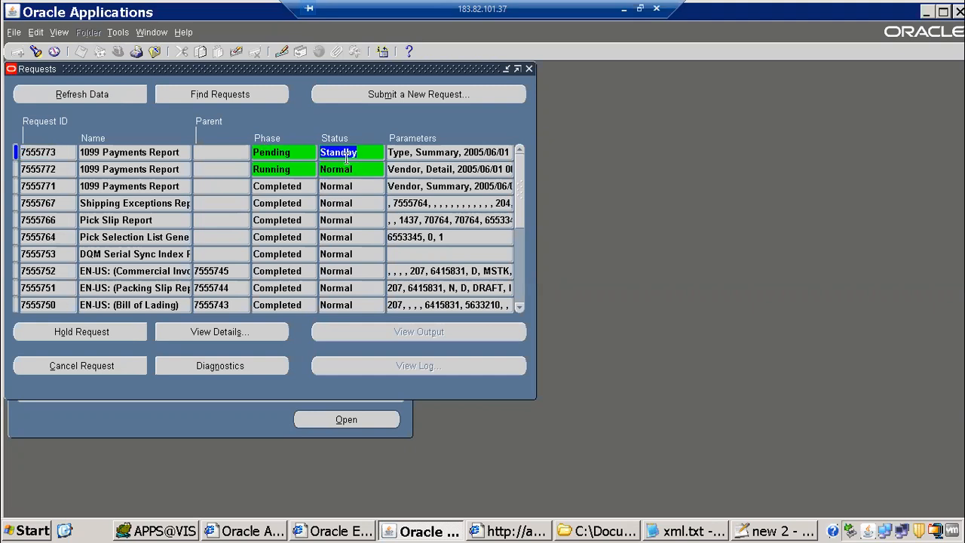
{"action": "left_click", "coordinate": [118, 97]}
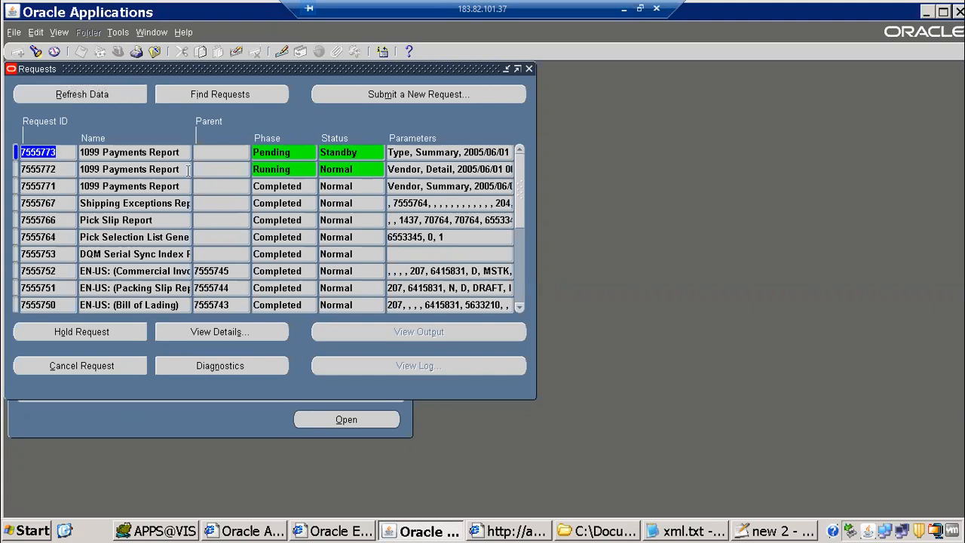
{"action": "left_click", "coordinate": [745, 530]}
Add an 'incompatability' heading underlined with '-----' below the notes' title
{"action": "left_click", "coordinate": [754, 530]}
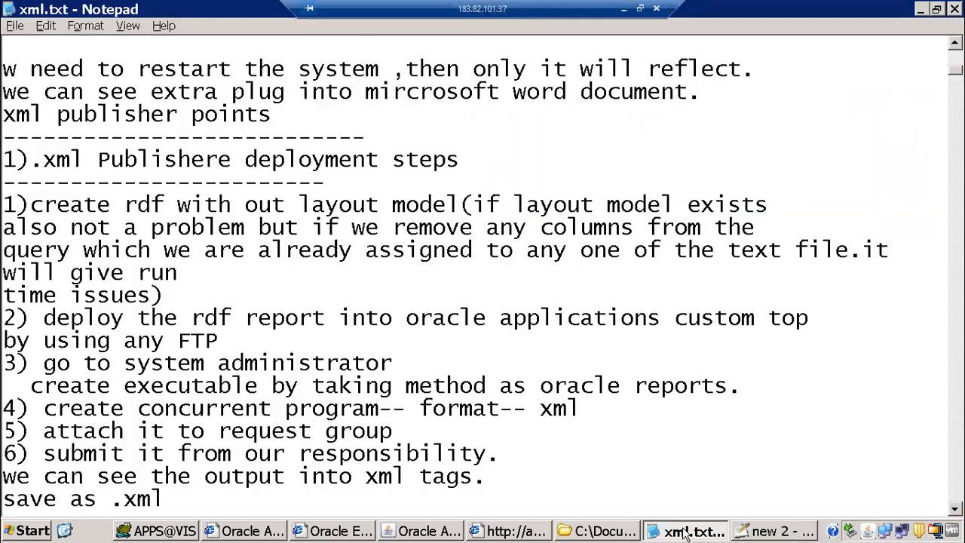
{"action": "left_click", "coordinate": [758, 530]}
{"action": "key", "text": "ctrl+End"}
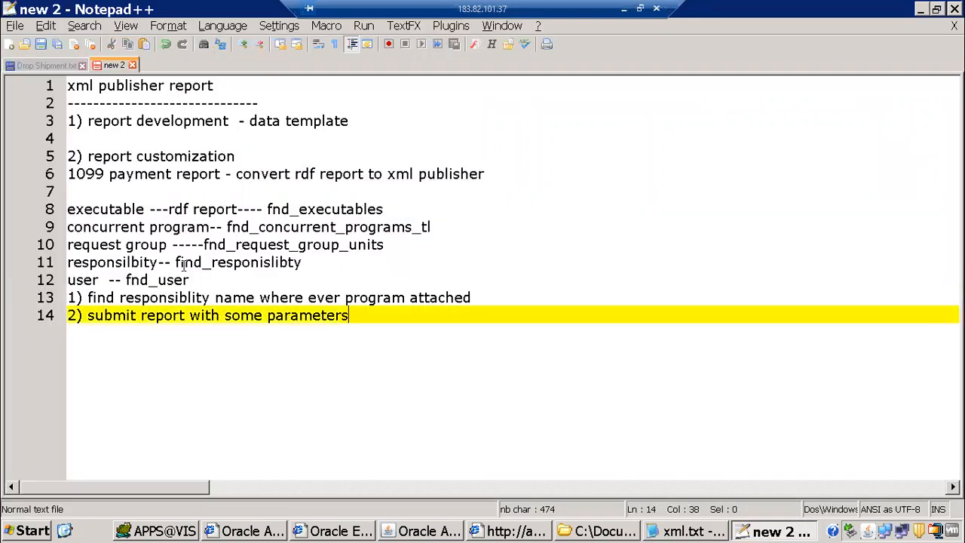
{"action": "left_click", "coordinate": [303, 104]}
{"action": "key", "text": "Return"}
{"action": "key", "text": "Return"}
{"action": "type", "text": "inc"}
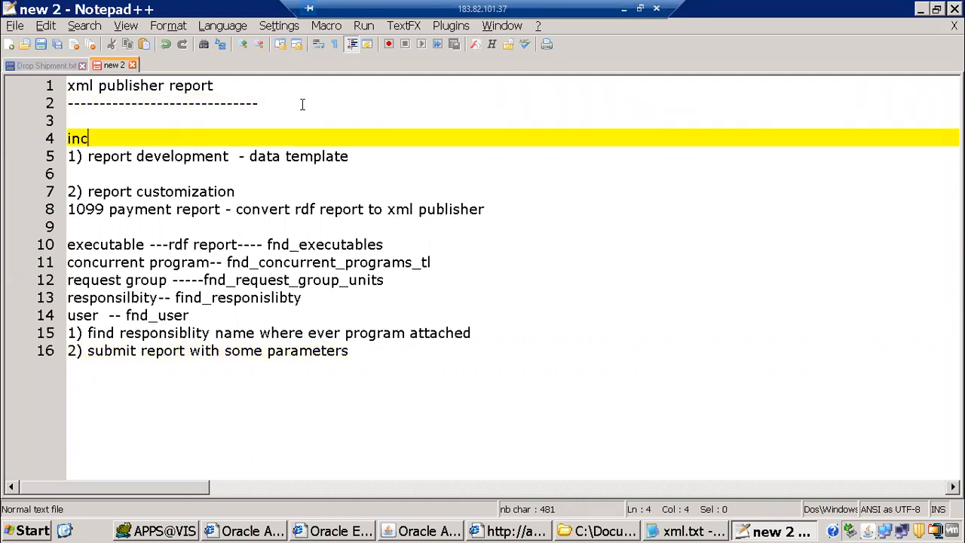
{"action": "type", "text": "ompatabil"}
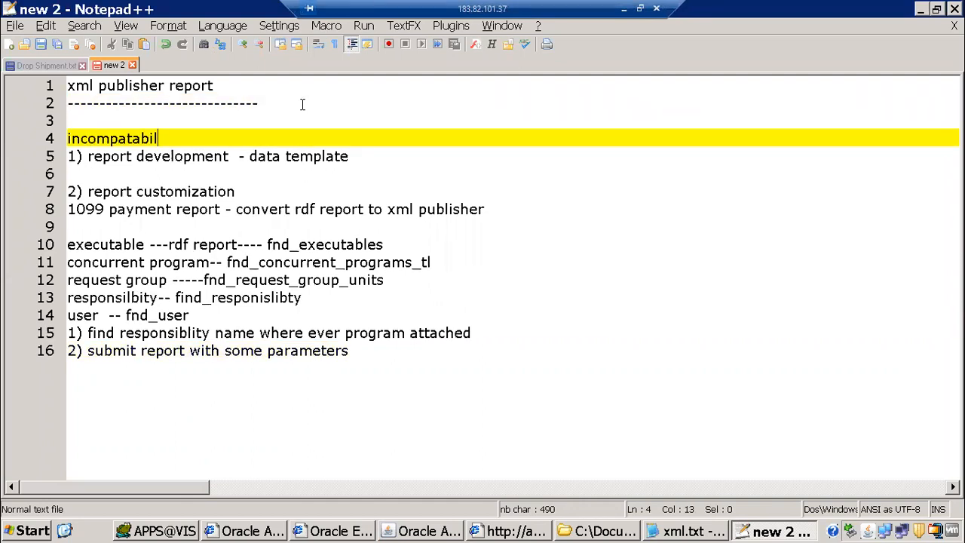
{"action": "type", "text": "ity"}
{"action": "key", "text": "Return"}
{"action": "type", "text": "-----"}
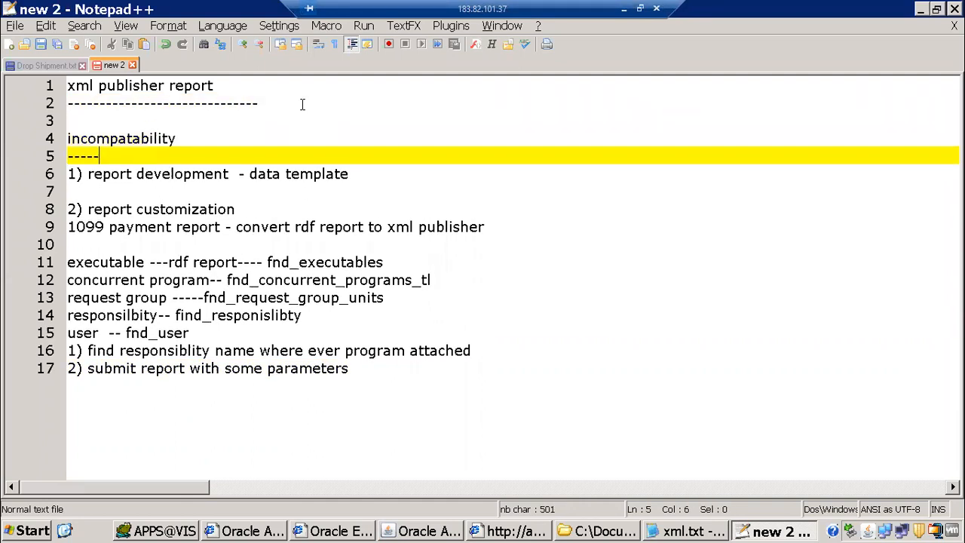
{"action": "key", "text": "Return"}
{"action": "key", "text": "Return"}
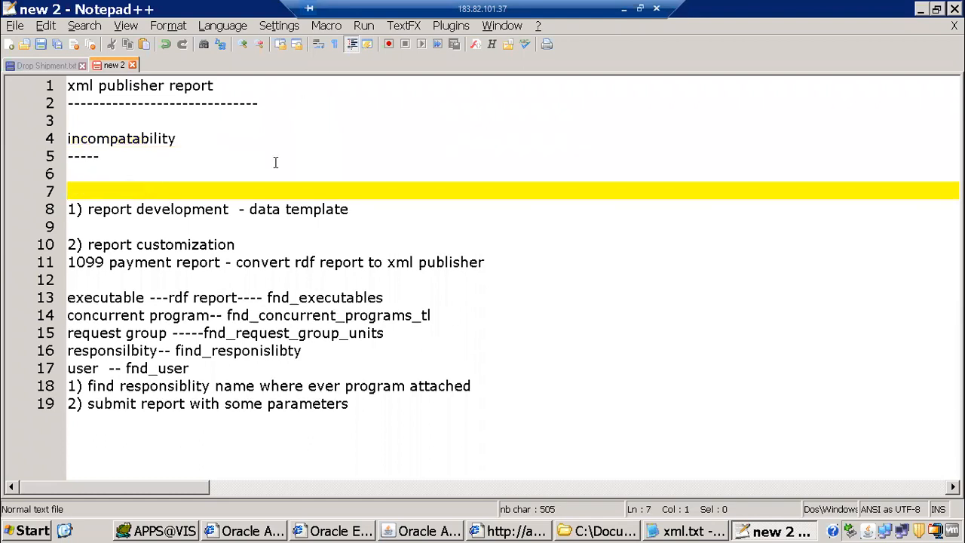
{"action": "key", "text": "alt+Tab"}
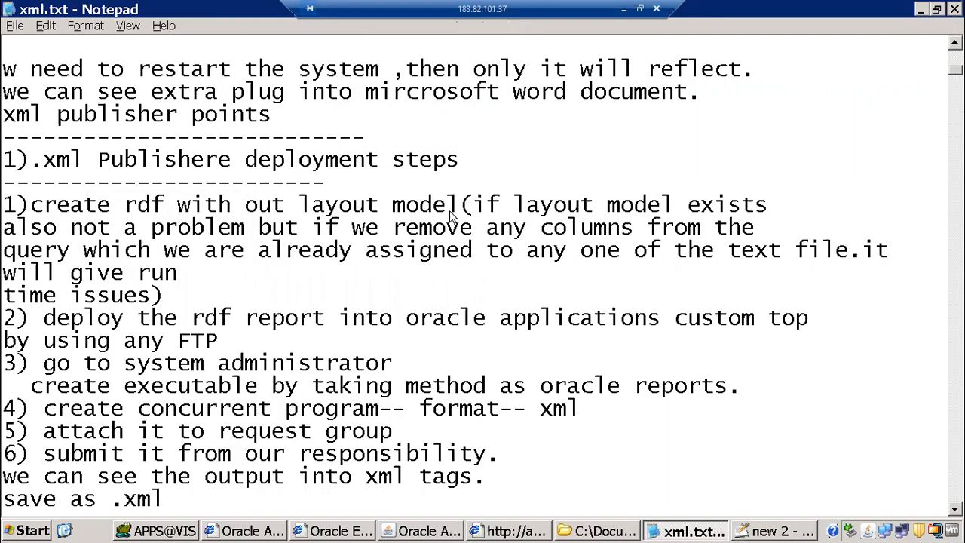
{"action": "key", "text": "alt+Tab"}
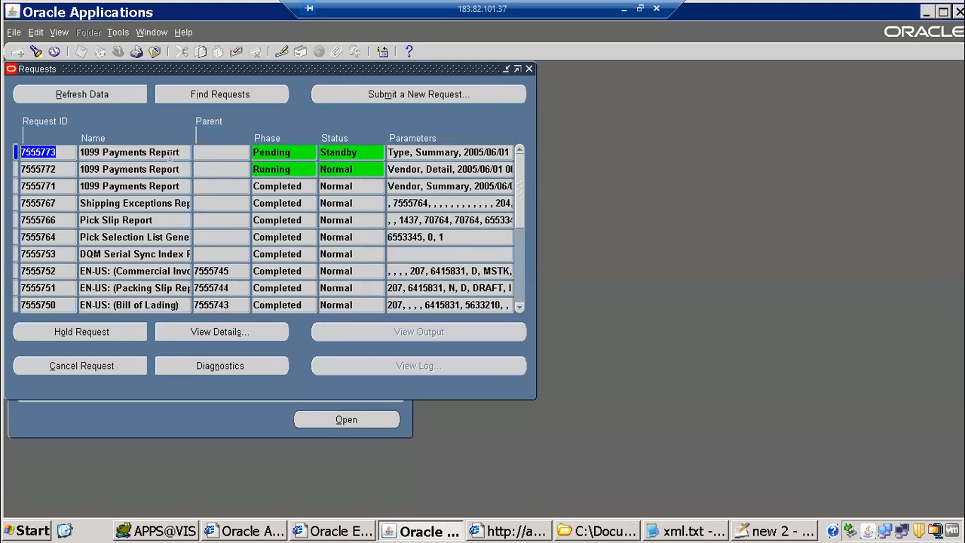
Close the Requests window and switch to the System Administrator responsibility
{"action": "left_click", "coordinate": [170, 153]}
{"action": "key", "text": "F4"}
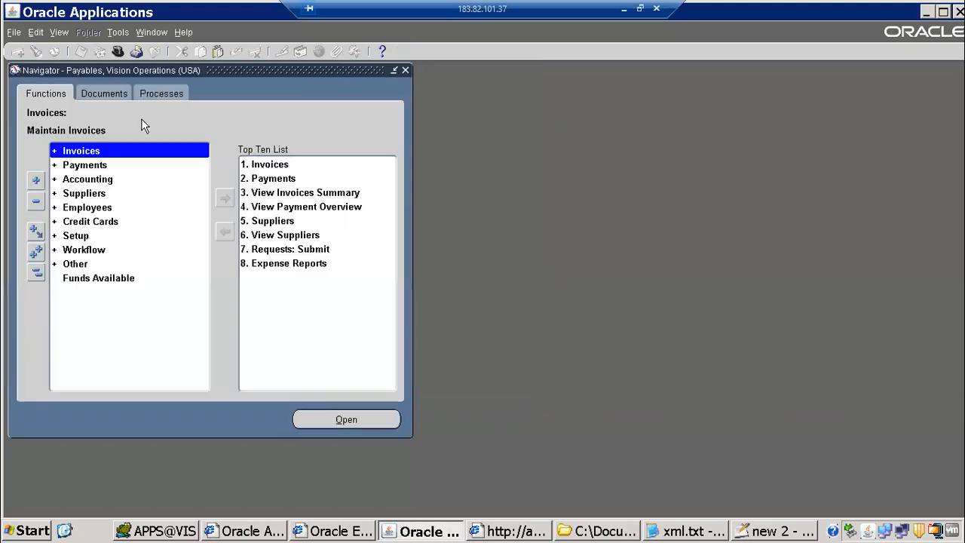
{"action": "left_click", "coordinate": [116, 51]}
{"action": "double_click", "coordinate": [96, 189]}
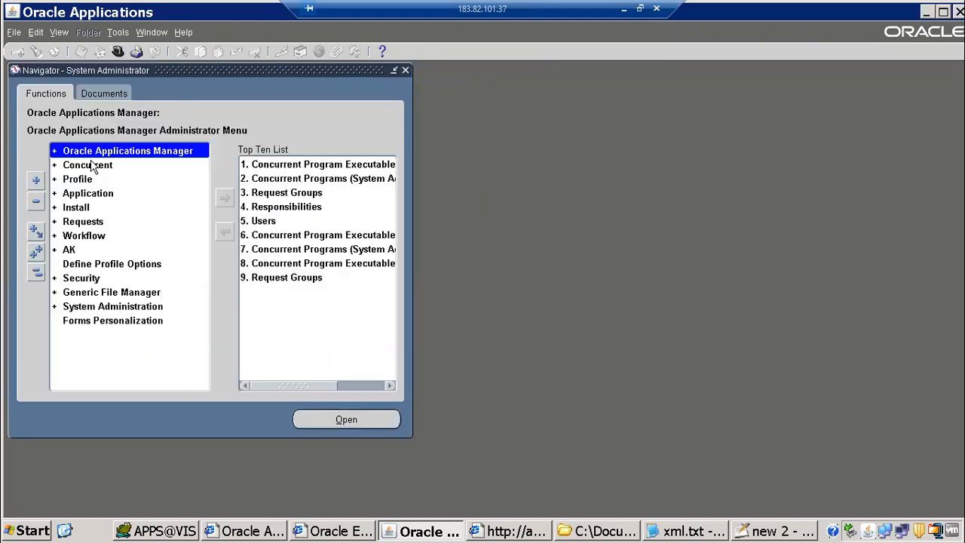
Query the '1099 Payments Report' in the Concurrent Programs definition form
{"action": "left_click", "coordinate": [81, 167]}
{"action": "double_click", "coordinate": [106, 224]}
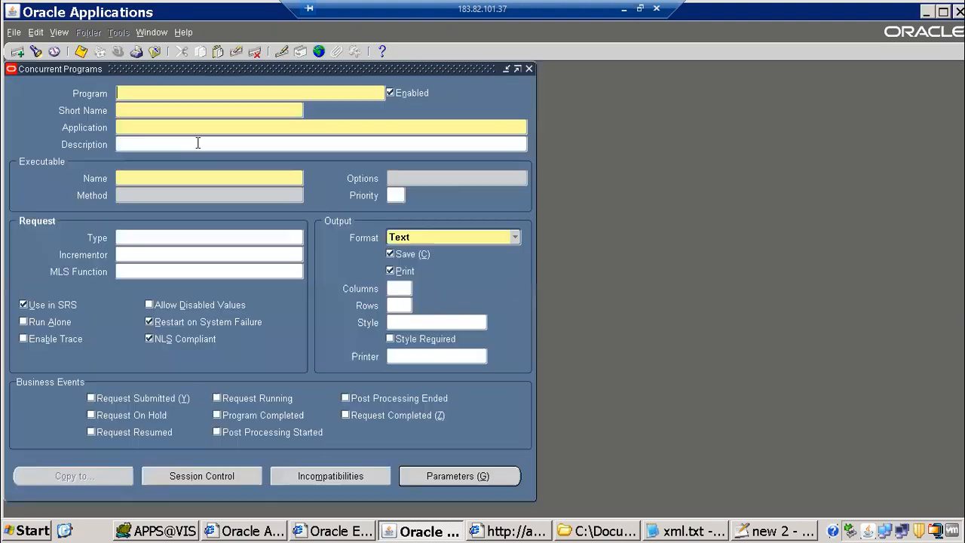
{"action": "type", "text": "1099 Payments Report"}
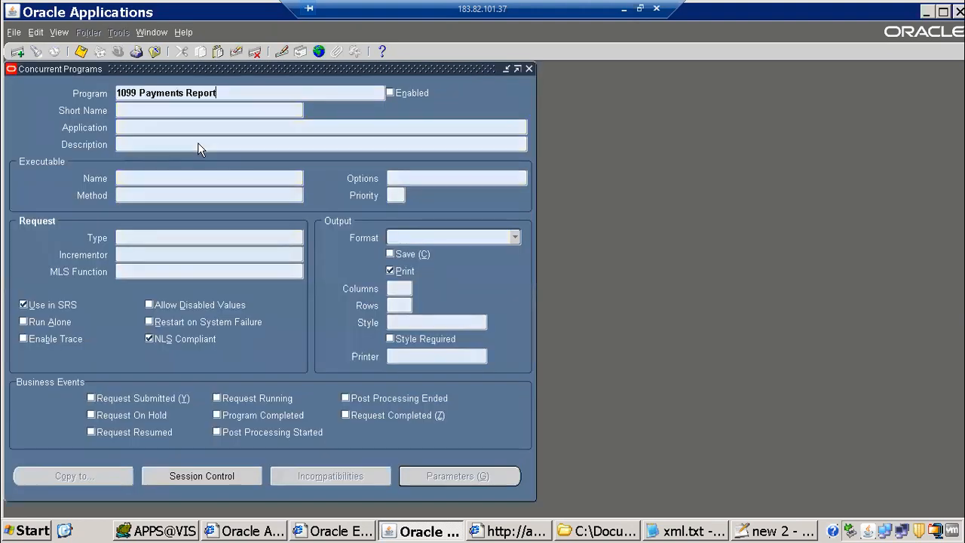
{"action": "key", "text": "ctrl+F11"}
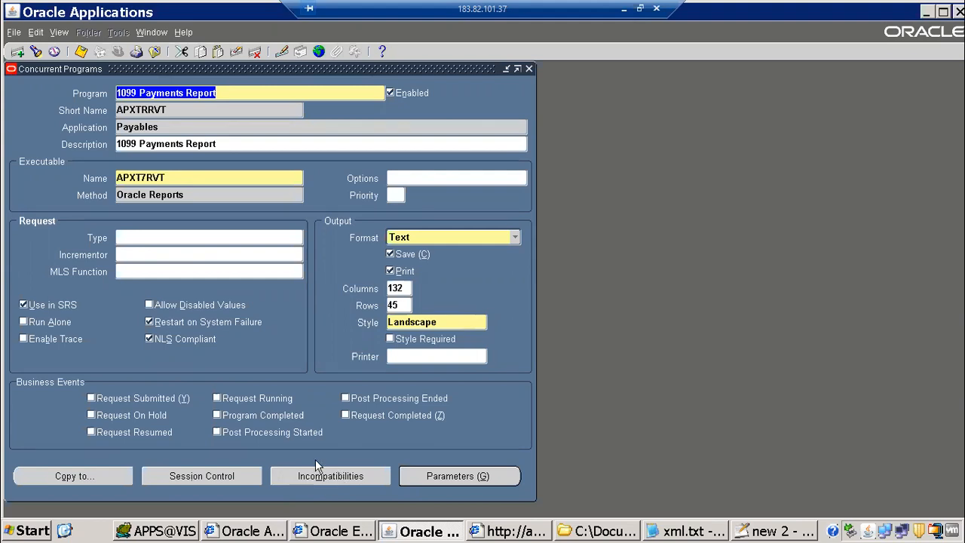
Open the program's incompatibilities list and inspect the Update Income Tax Details Utility entry
{"action": "left_click", "coordinate": [329, 475]}
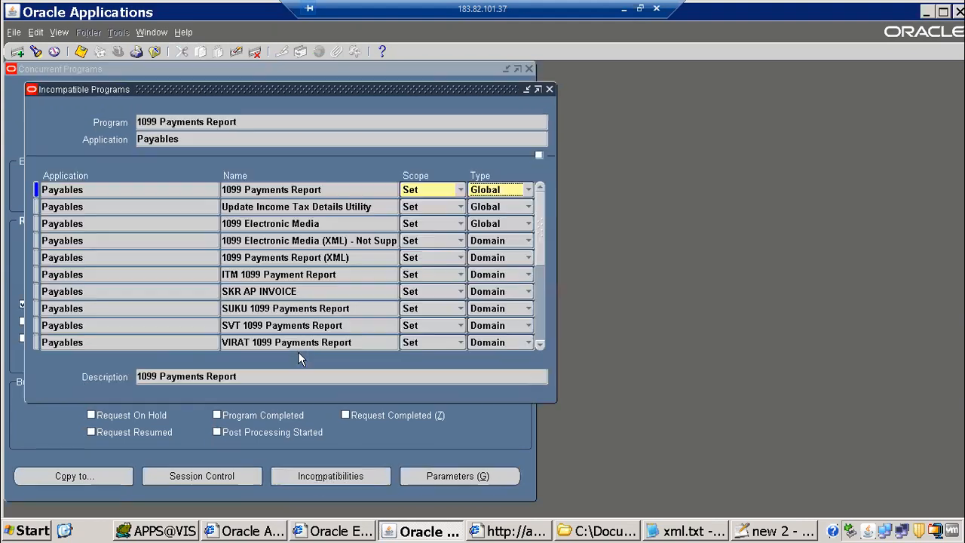
{"action": "left_click", "coordinate": [282, 193]}
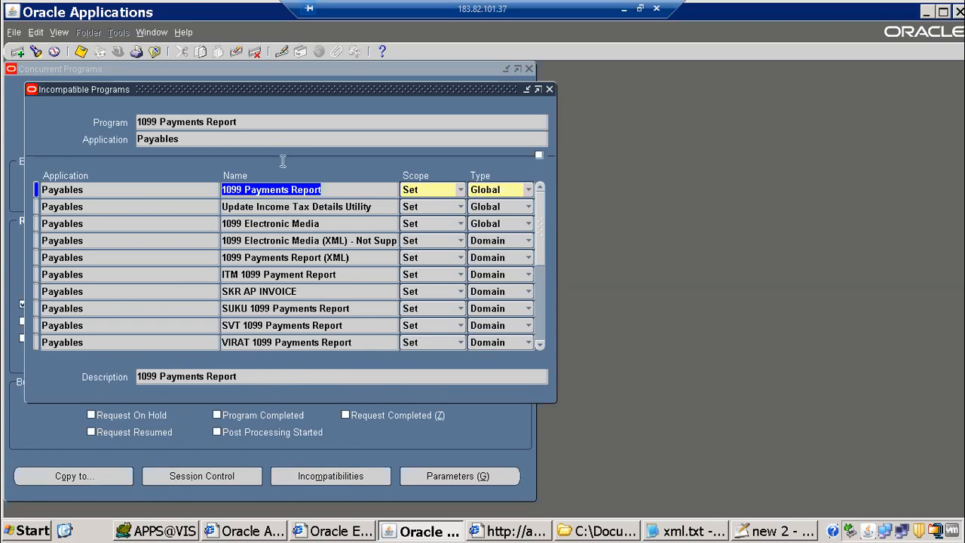
{"action": "left_click_drag", "start_coordinate": [250, 90], "coordinate": [400, 173]}
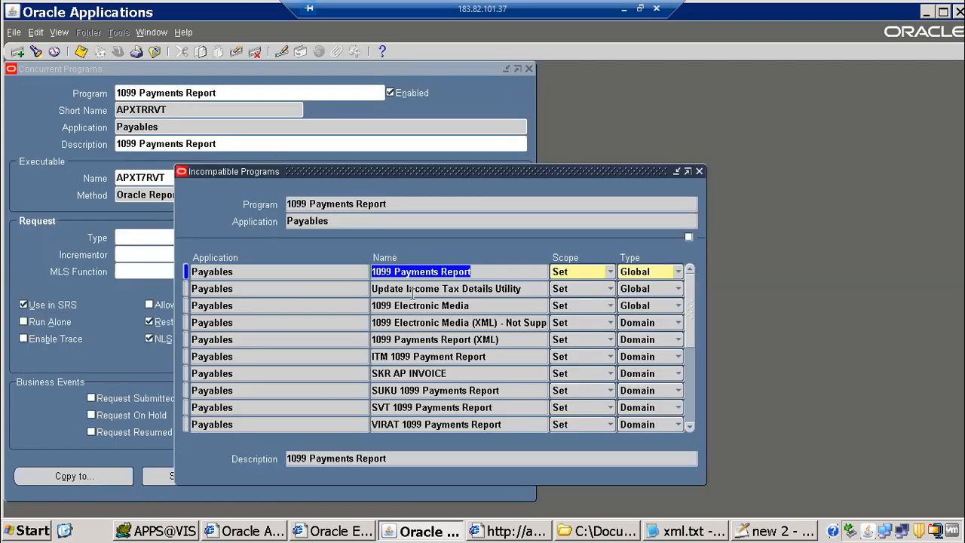
{"action": "key", "text": "Down"}
{"action": "left_click_drag", "start_coordinate": [460, 168], "coordinate": [537, 103]}
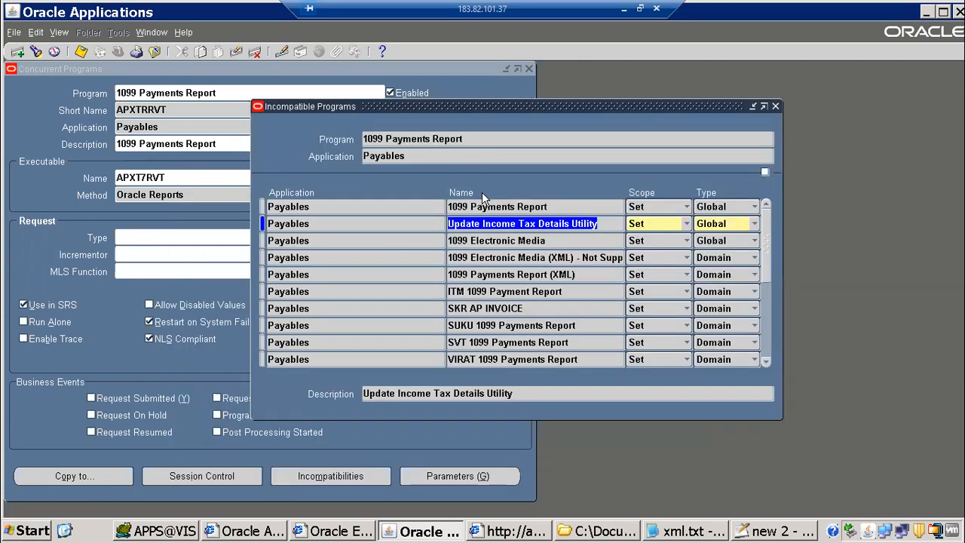
{"action": "left_click", "coordinate": [451, 223]}
{"action": "left_click_drag", "start_coordinate": [450, 223], "coordinate": [602, 226]}
{"action": "left_click_drag", "start_coordinate": [460, 223], "coordinate": [623, 231]}
Browse the 1099 Electronic Media, 1099 Payments Report (XML), SUKU and ITM entries, then close the list
{"action": "left_click", "coordinate": [525, 241]}
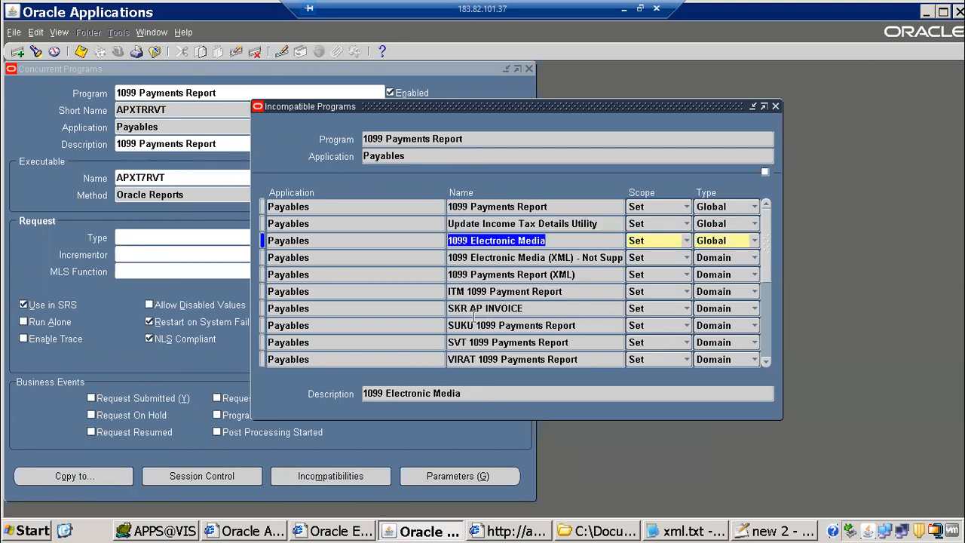
{"action": "left_click", "coordinate": [483, 275]}
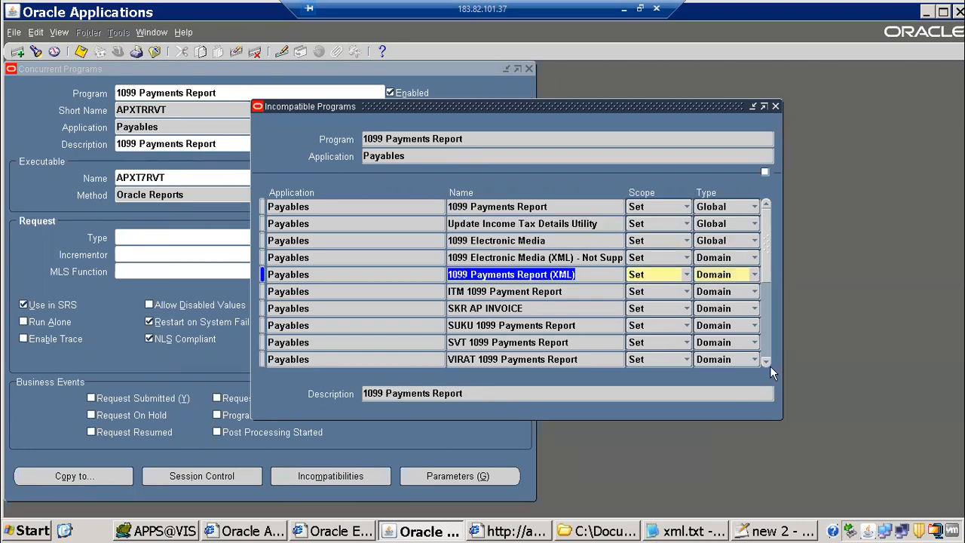
{"action": "left_click", "coordinate": [766, 362]}
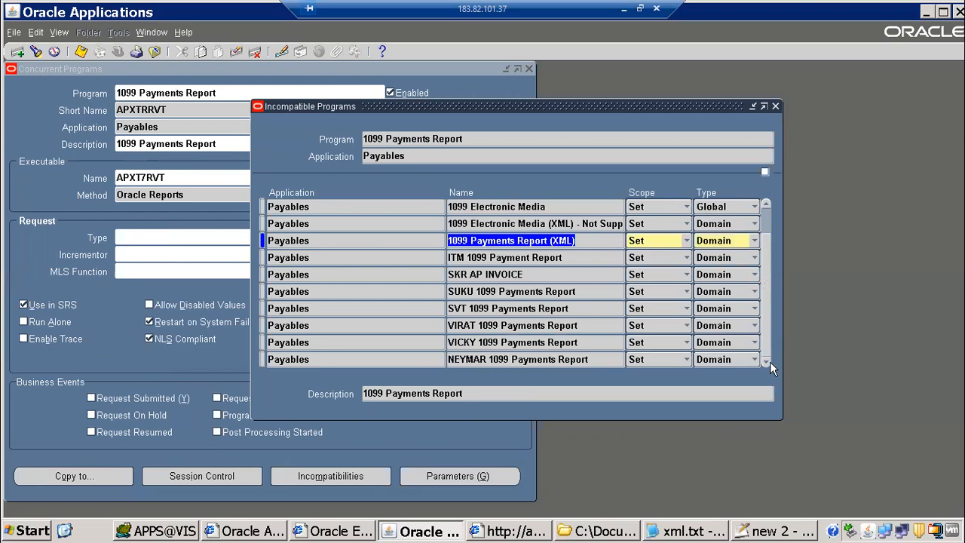
{"action": "left_click", "coordinate": [479, 359]}
{"action": "left_click", "coordinate": [492, 292]}
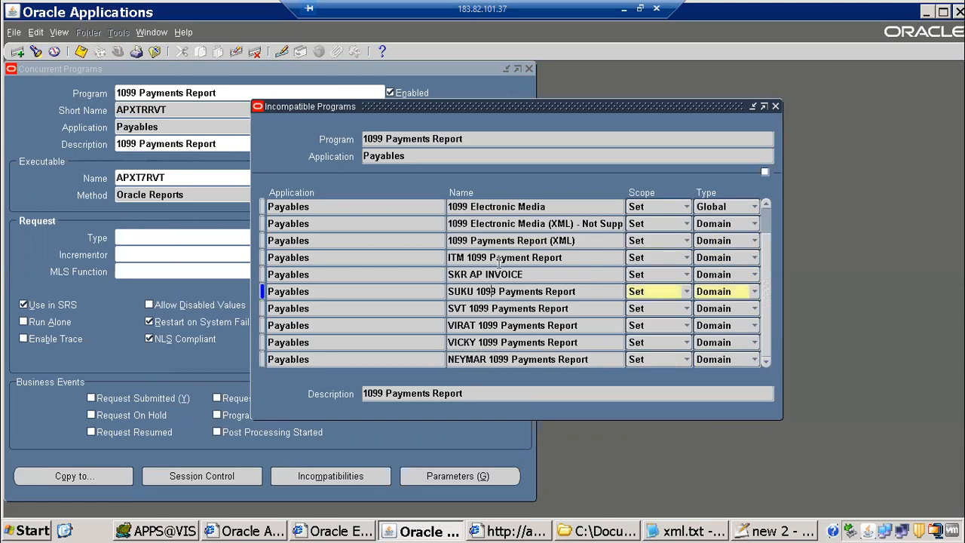
{"action": "left_click", "coordinate": [499, 259]}
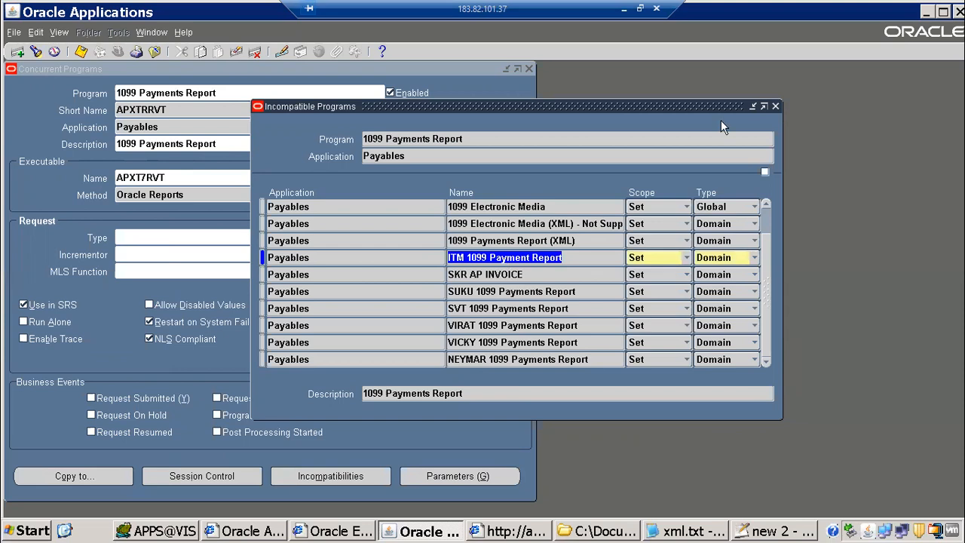
{"action": "left_click", "coordinate": [774, 107]}
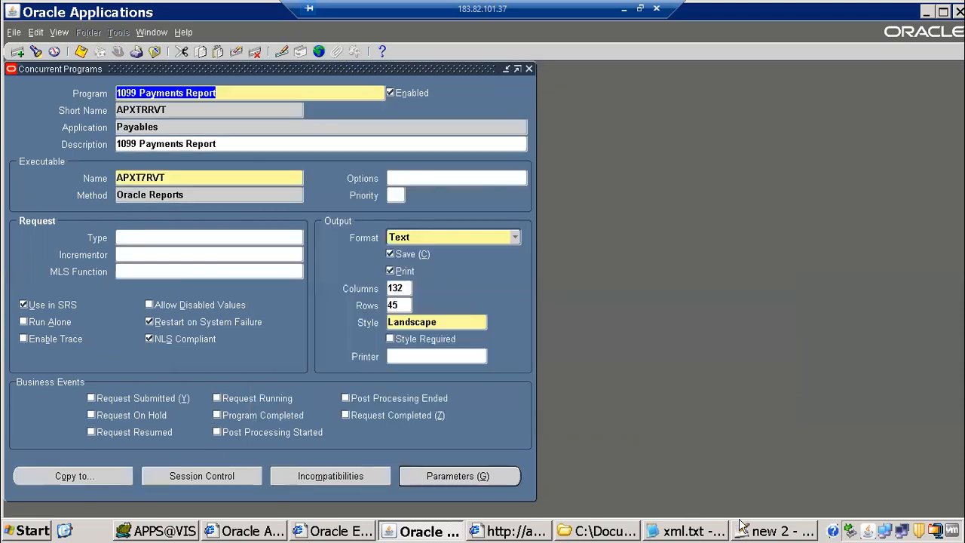
{"action": "left_click", "coordinate": [762, 531]}
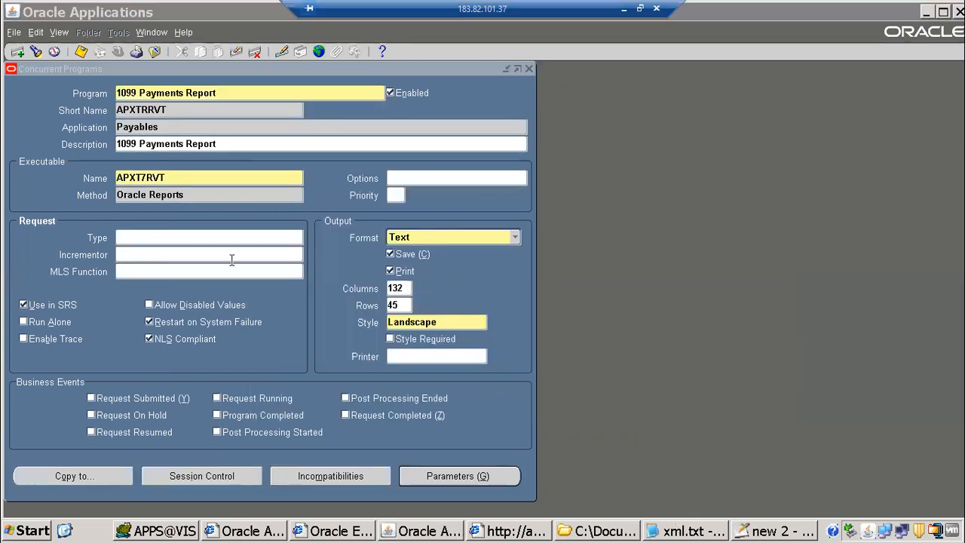
Extend the incompatability underline with 18 more dashes and add blank lines below it
{"action": "left_click", "coordinate": [118, 159]}
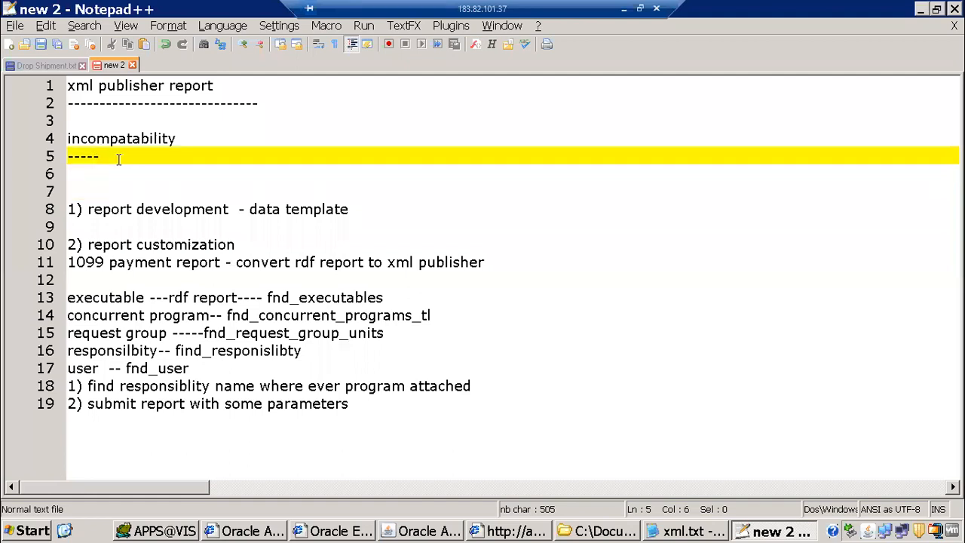
{"action": "type", "text": "------------------"}
{"action": "key", "text": "Return"}
{"action": "key", "text": "Return"}
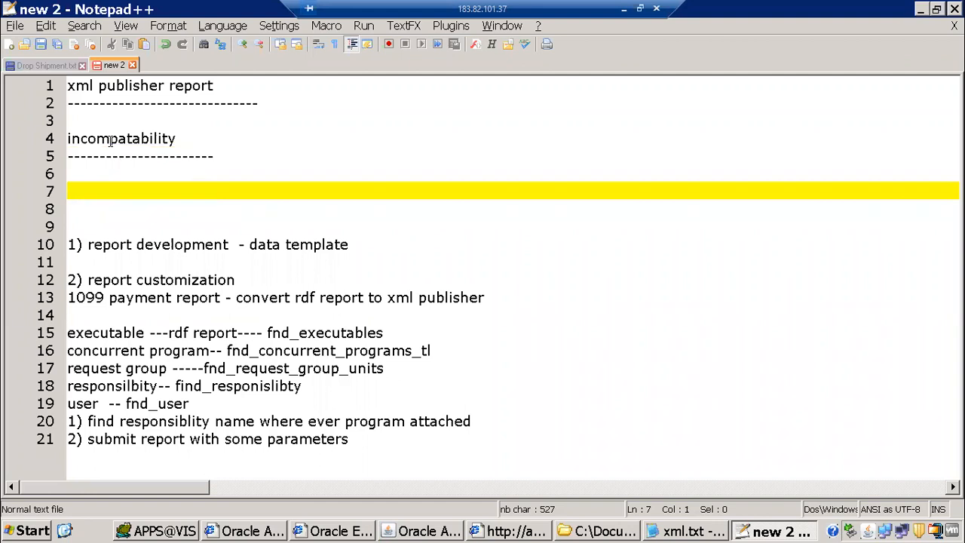
{"action": "left_click", "coordinate": [102, 158]}
{"action": "key", "text": "Up"}
{"action": "key", "text": "Down"}
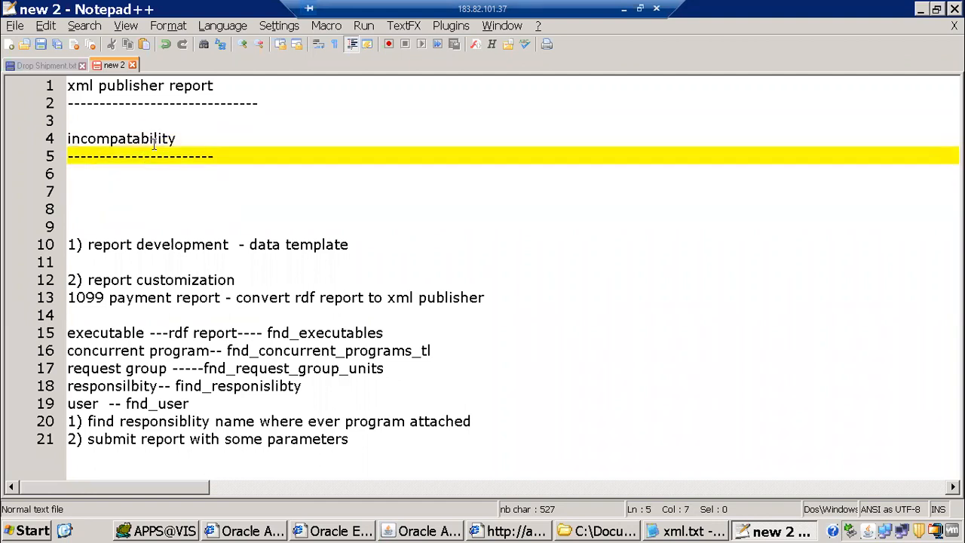
{"action": "key", "text": "alt+Tab"}
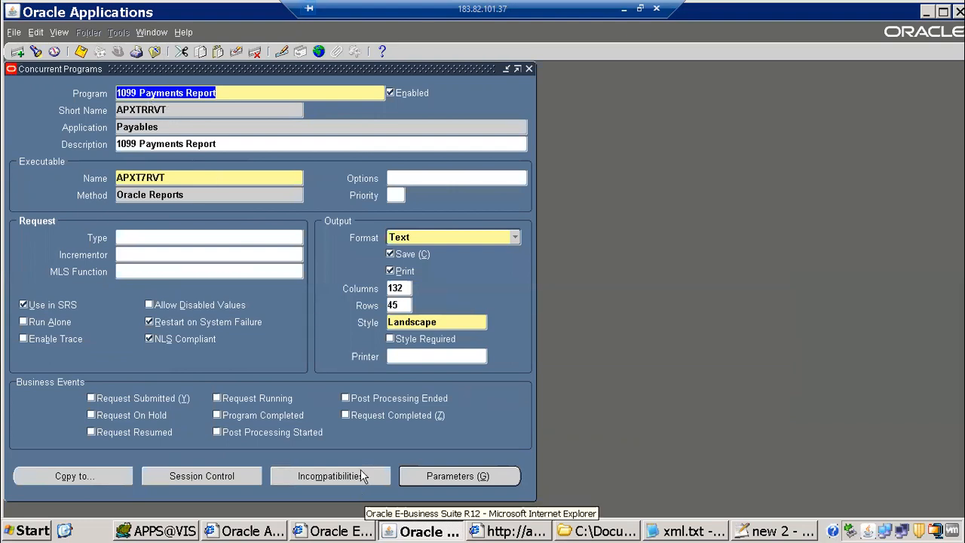
Reopen the incompatibilities and check 1099 Electronic Media's options, keeping Type Global and Scope Set
{"action": "left_click", "coordinate": [291, 183]}
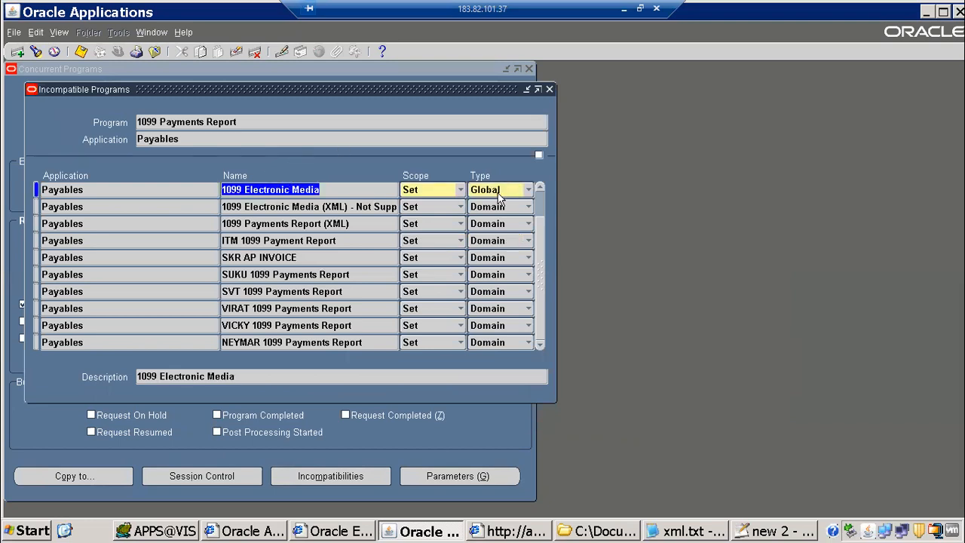
{"action": "left_click", "coordinate": [527, 190]}
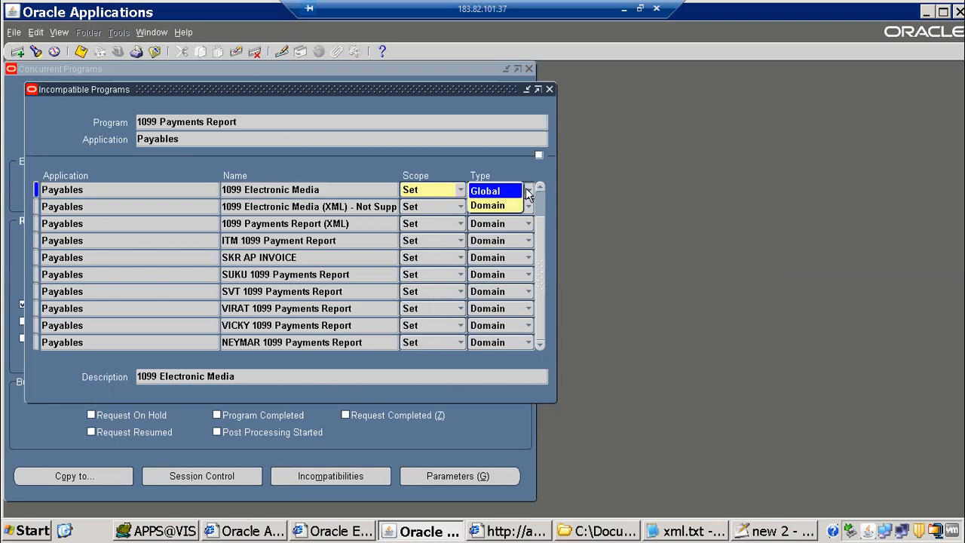
{"action": "key", "text": "Return"}
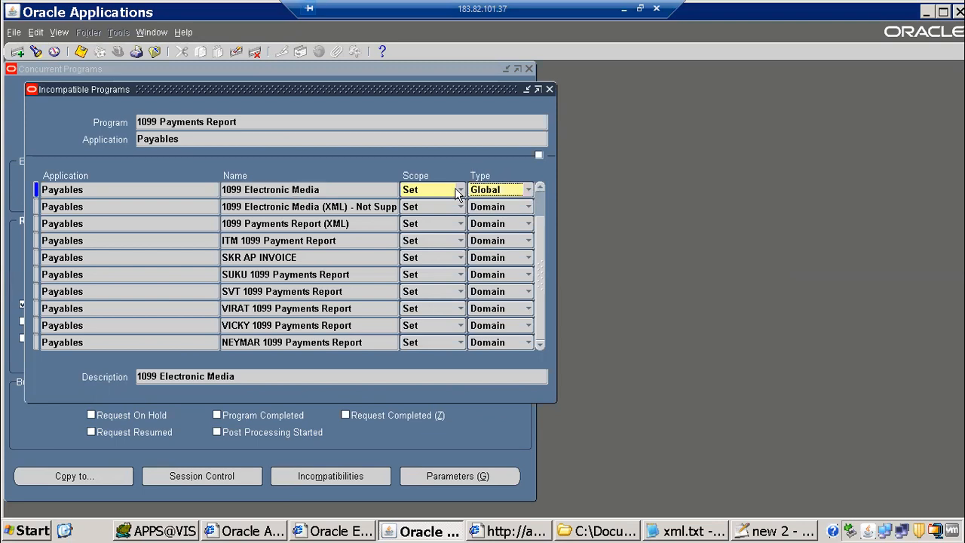
{"action": "left_click", "coordinate": [458, 191]}
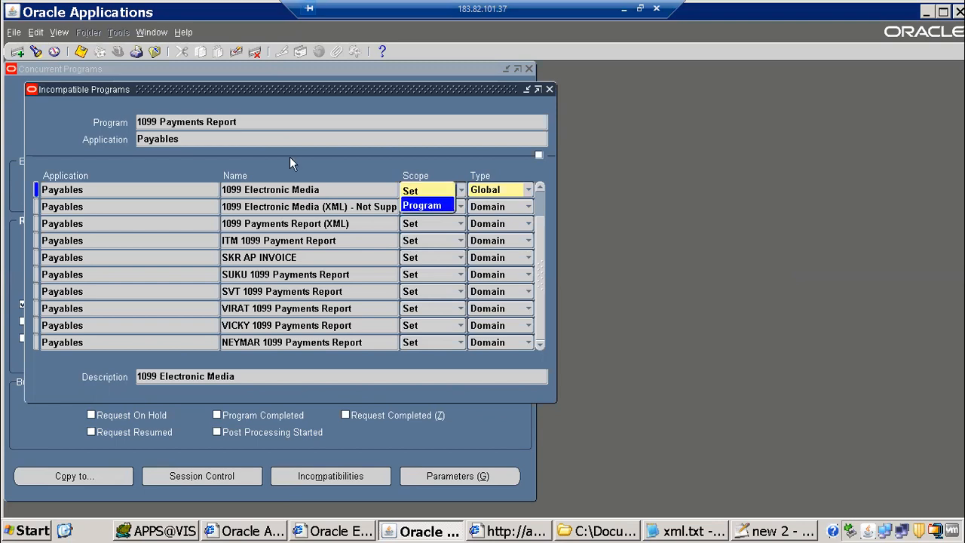
{"action": "left_click", "coordinate": [429, 190]}
{"action": "left_click", "coordinate": [430, 194]}
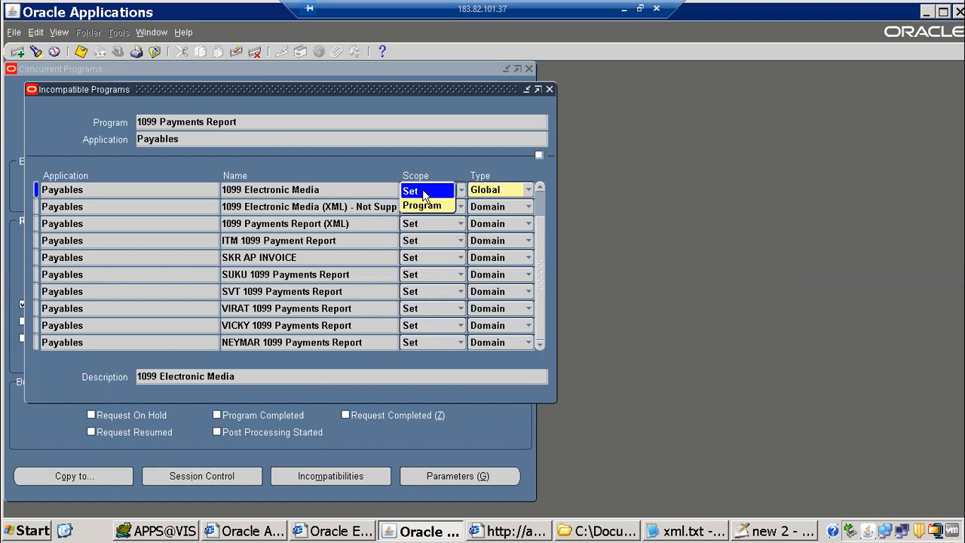
{"action": "left_click", "coordinate": [320, 156]}
Highlight the incompatability heading block in the notes and move to the empty line below it
{"action": "key", "text": "alt+Tab"}
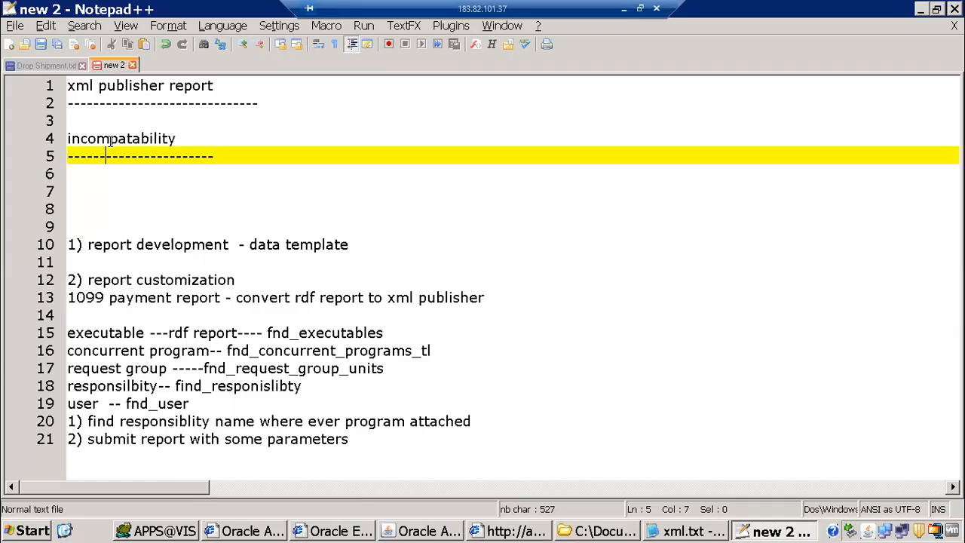
{"action": "left_click_drag", "start_coordinate": [76, 119], "coordinate": [360, 189]}
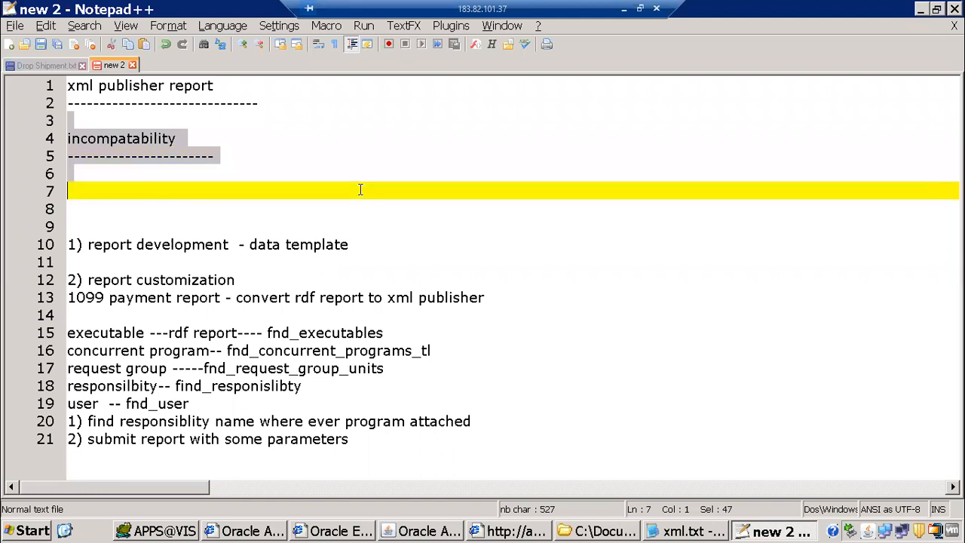
{"action": "left_click", "coordinate": [188, 178]}
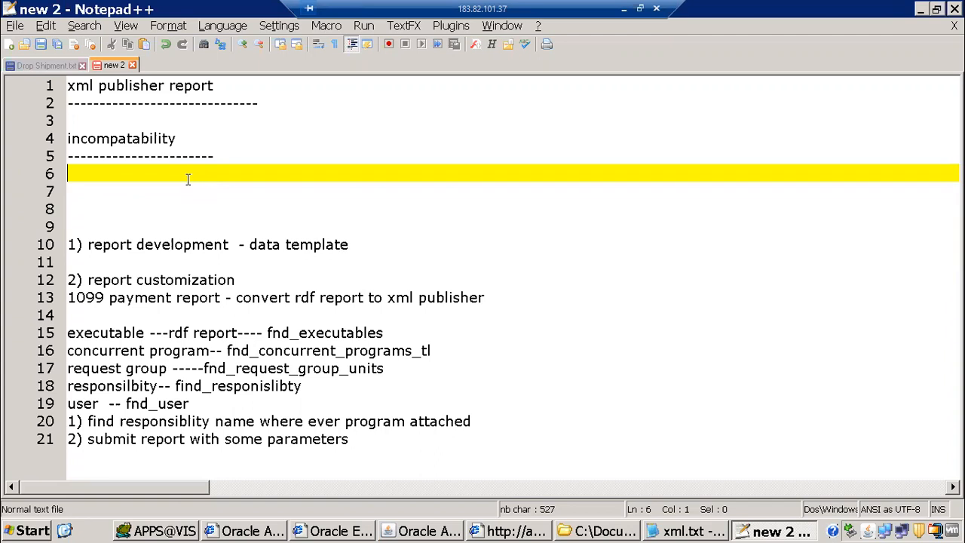
{"action": "left_click_drag", "start_coordinate": [159, 118], "coordinate": [254, 169]}
{"action": "left_click", "coordinate": [123, 191]}
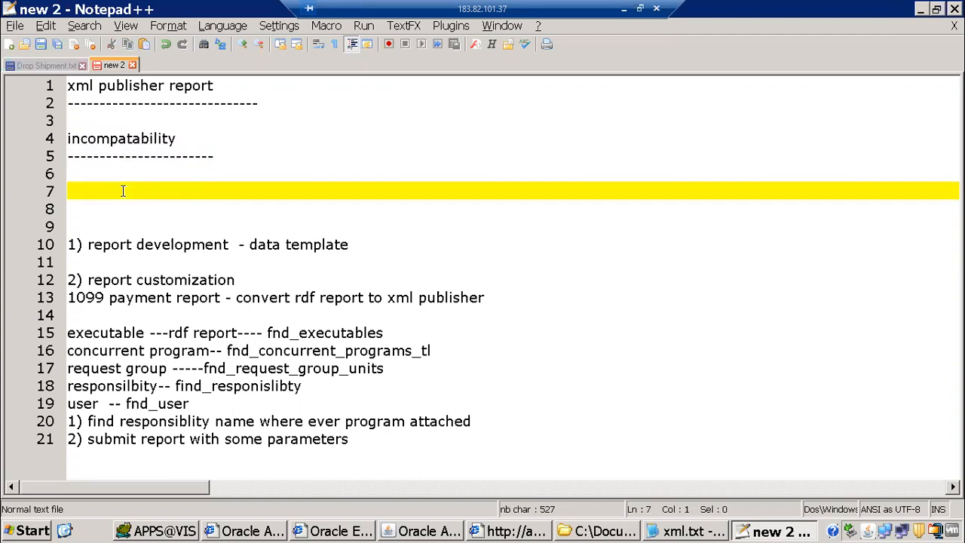
List 'supplier', 'supplier site' and 'supplier contact' on separate lines under the heading
{"action": "type", "text": "supplier"}
{"action": "key", "text": "Return"}
{"action": "type", "text": "s"}
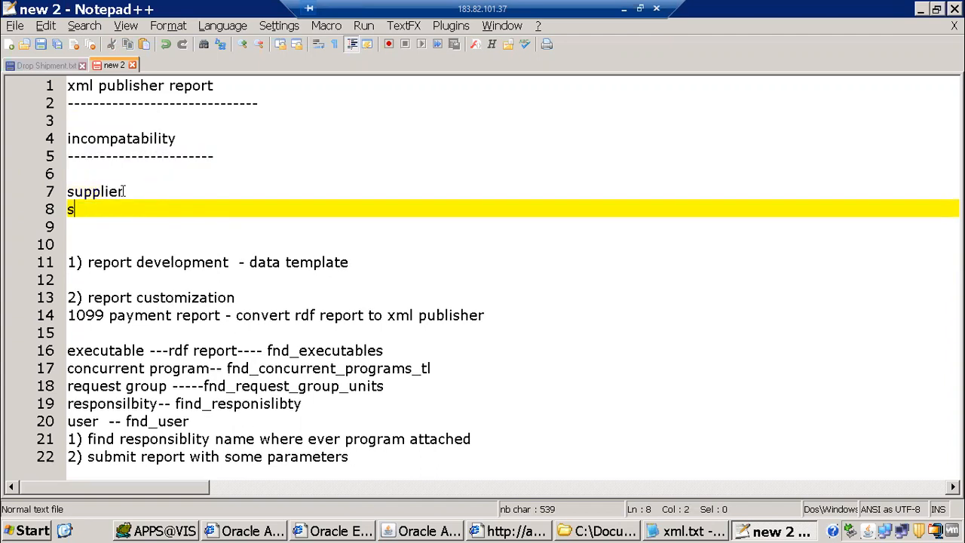
{"action": "type", "text": "upplier site"}
{"action": "key", "text": "Return"}
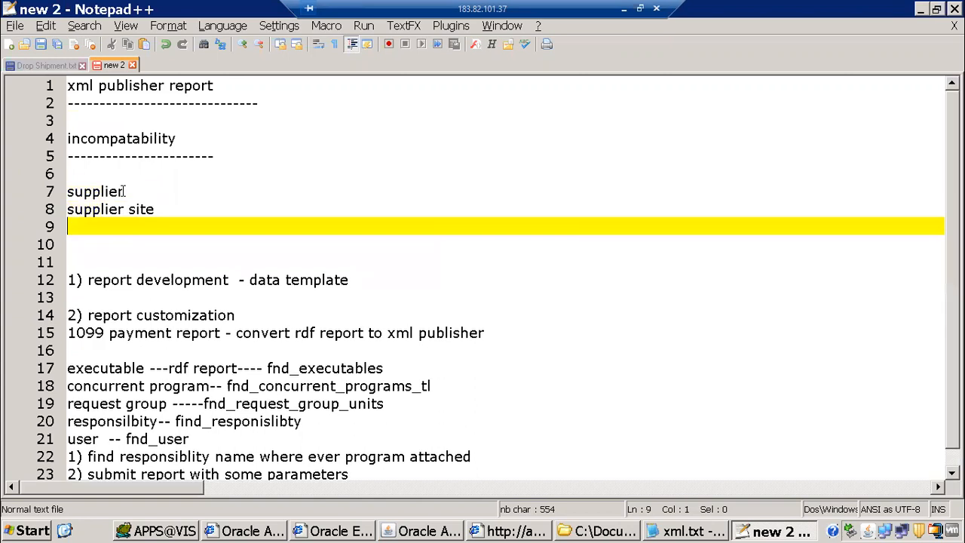
{"action": "type", "text": "supplier"}
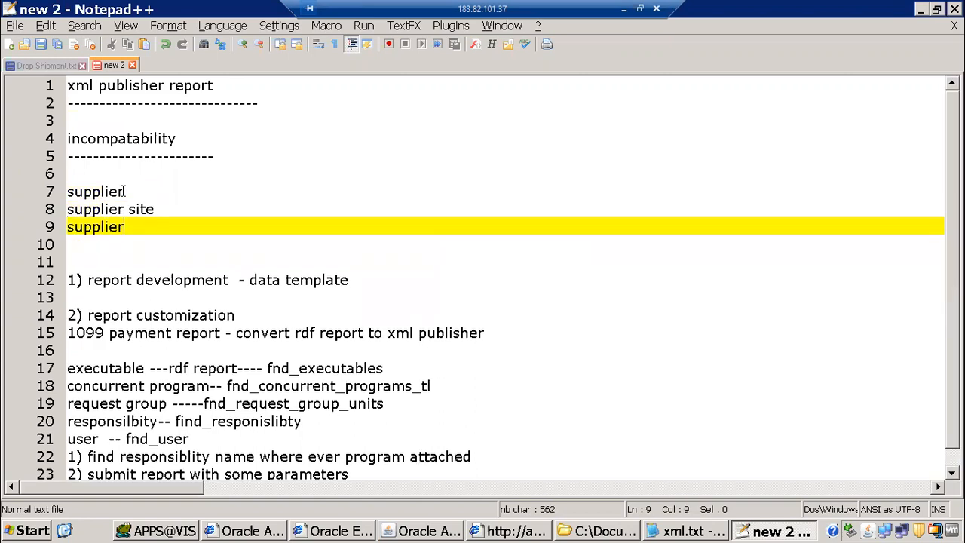
{"action": "type", "text": " contact"}
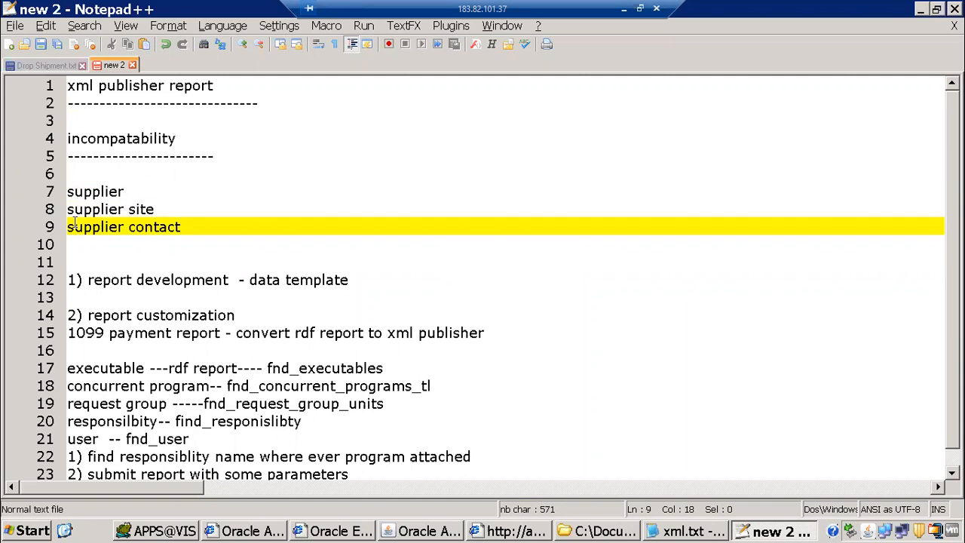
Highlight the supplier, supplier site and supplier contact lines (6–9) to point them out
{"action": "key", "text": "Home"}
{"action": "key", "text": "shift+Down"}
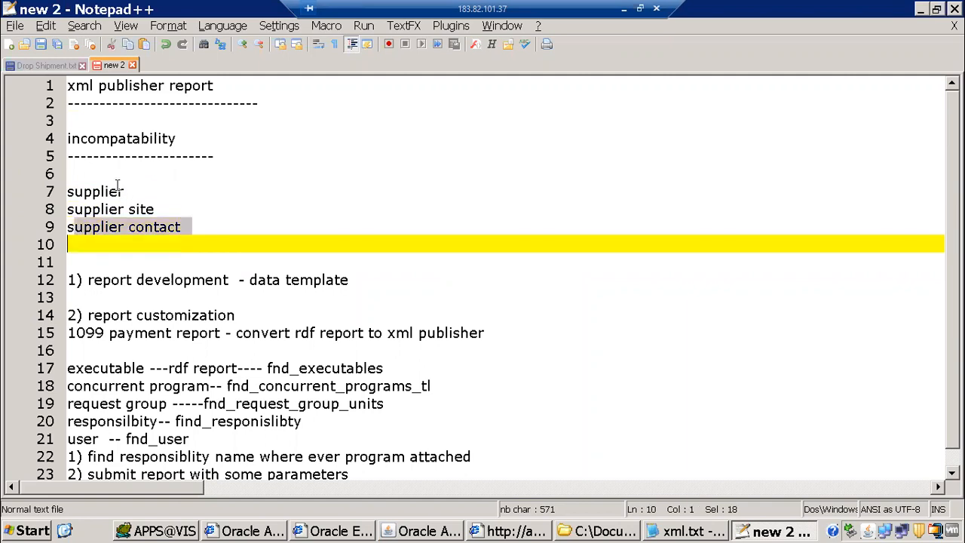
{"action": "left_click", "coordinate": [126, 229]}
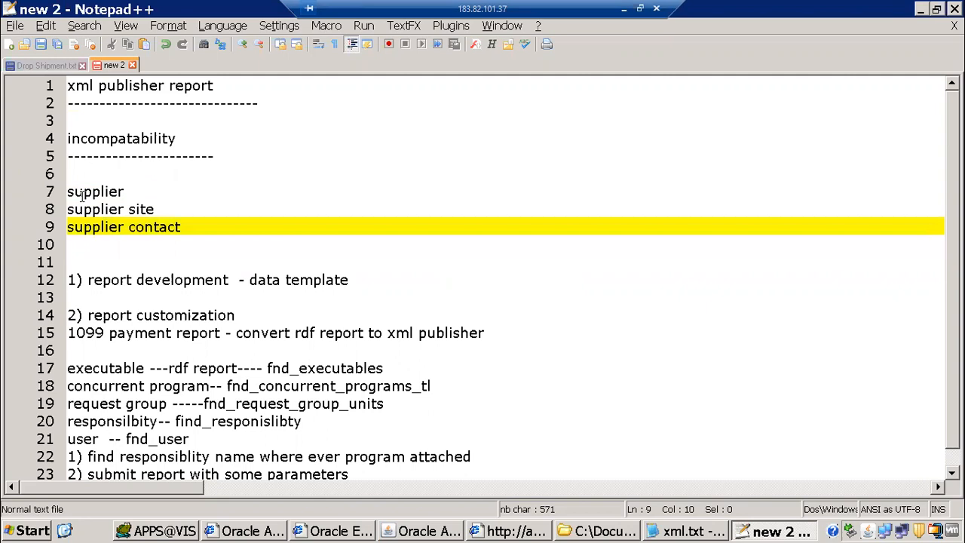
{"action": "left_click", "coordinate": [70, 191]}
{"action": "left_click", "coordinate": [160, 210], "text": "shift"}
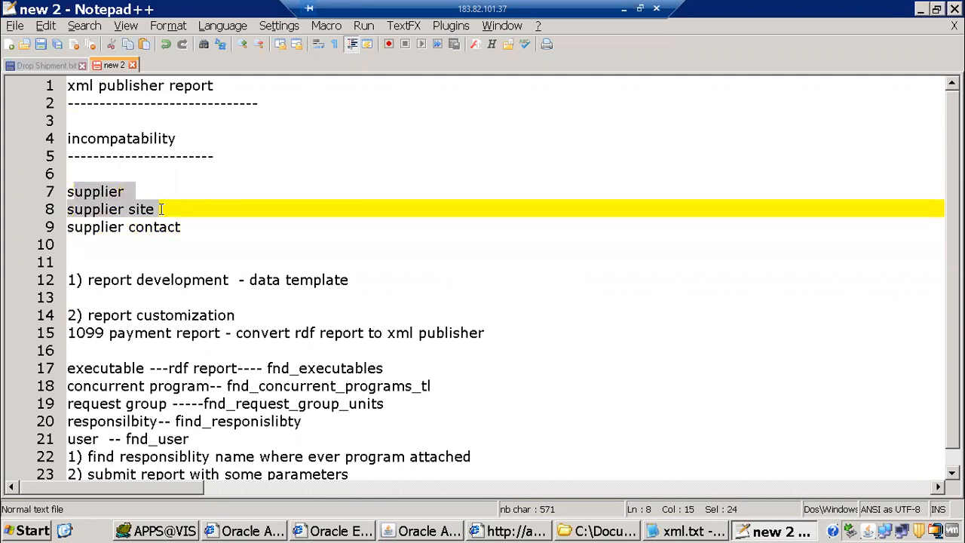
{"action": "left_click_drag", "start_coordinate": [102, 227], "coordinate": [184, 240]}
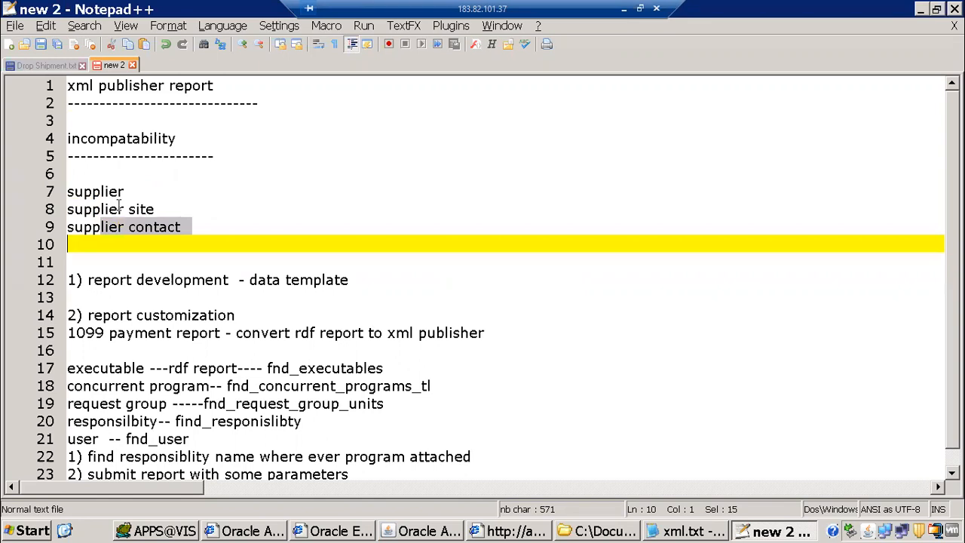
{"action": "left_click_drag", "start_coordinate": [177, 174], "coordinate": [226, 246]}
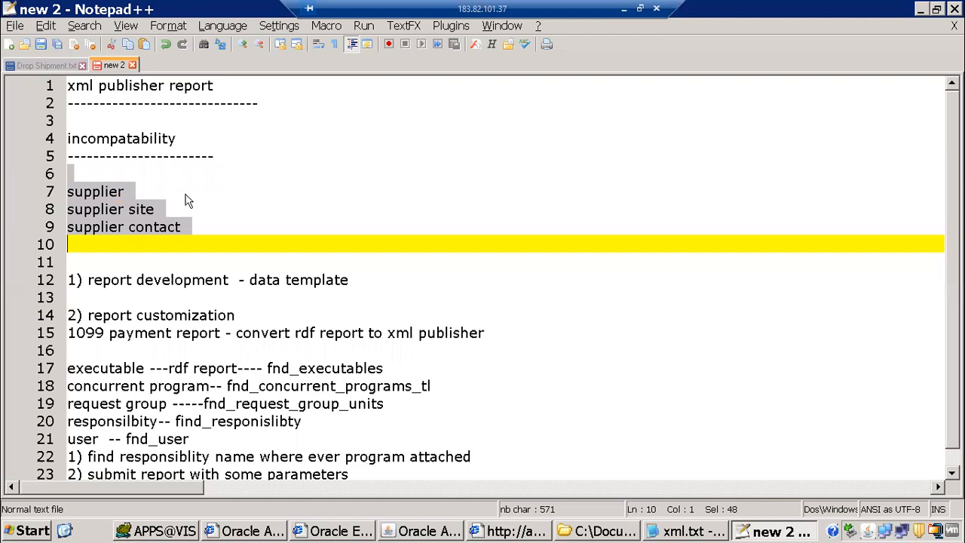
Close the Incompatible Programs and Concurrent Programs forms in Oracle Applications
{"action": "left_click", "coordinate": [427, 530]}
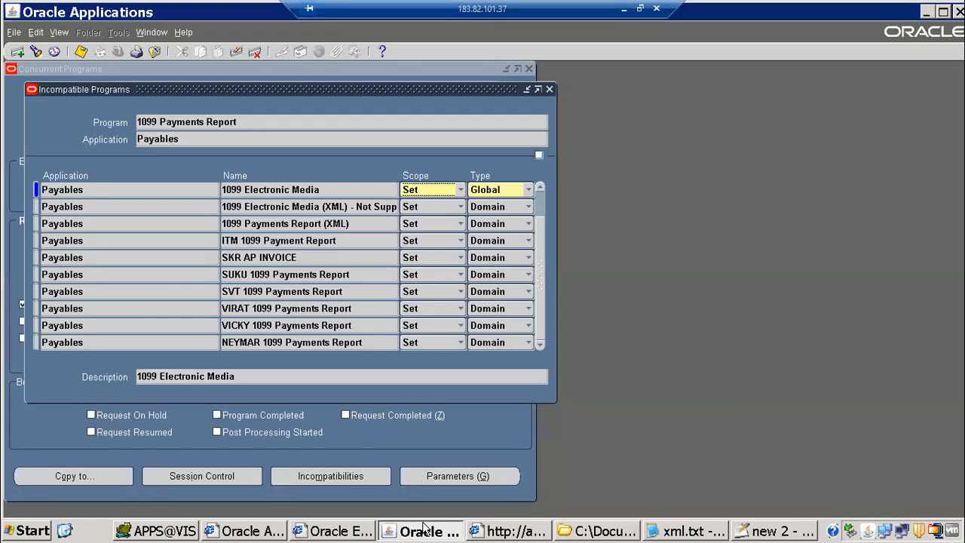
{"action": "left_click", "coordinate": [548, 89]}
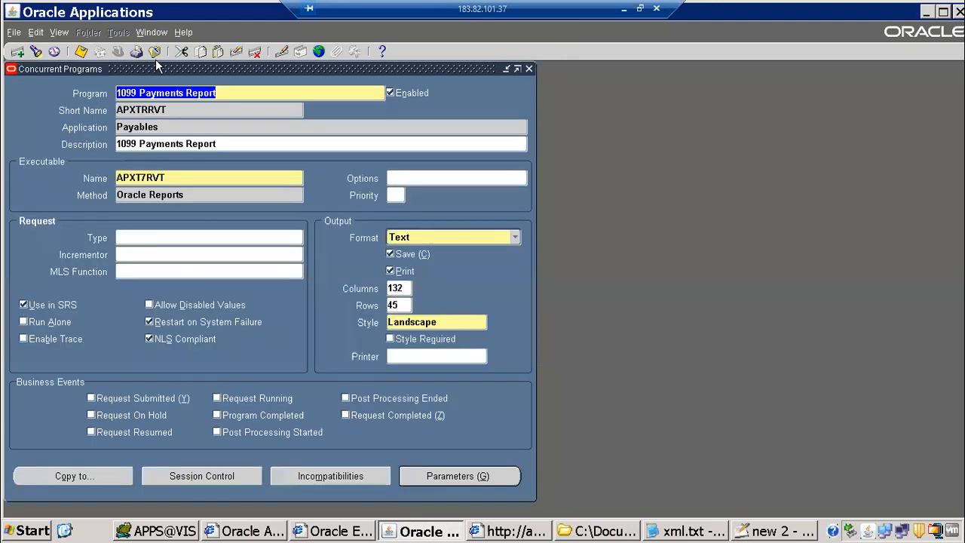
{"action": "left_click", "coordinate": [158, 51]}
List my recent requests, check request 7555771's parameters, and refresh to see 7555772 still running
{"action": "left_click", "coordinate": [60, 33]}
{"action": "left_click", "coordinate": [72, 212]}
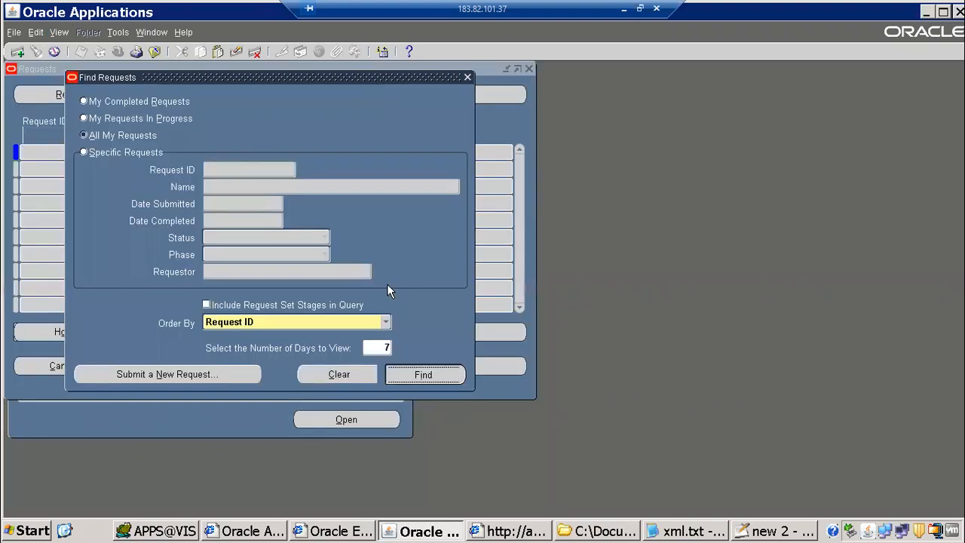
{"action": "key", "text": "Return"}
{"action": "left_click", "coordinate": [125, 100]}
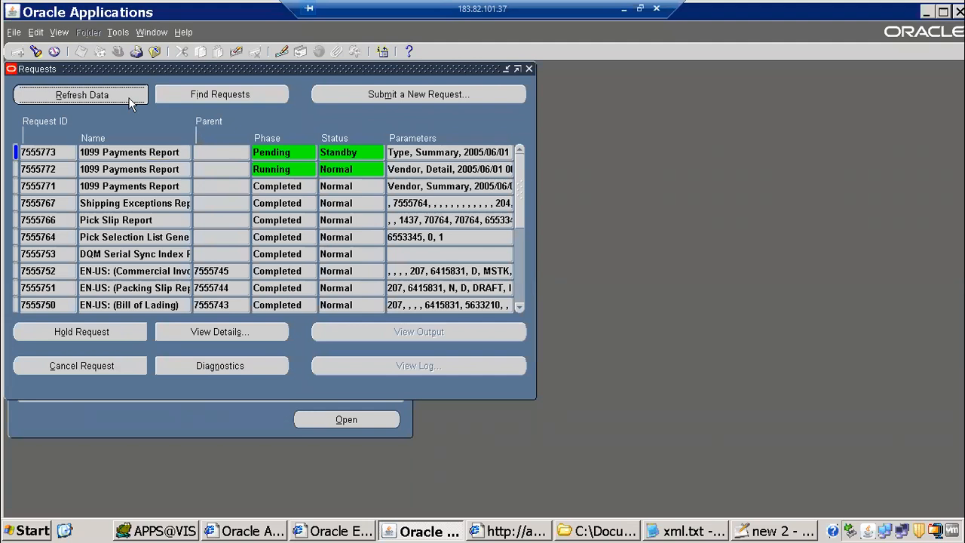
{"action": "mouse_move", "coordinate": [460, 185]}
{"action": "left_mouse_down"}
{"action": "mouse_move", "coordinate": [451, 183]}
{"action": "mouse_move", "coordinate": [489, 198]}
{"action": "mouse_move", "coordinate": [472, 197]}
{"action": "left_mouse_up"}
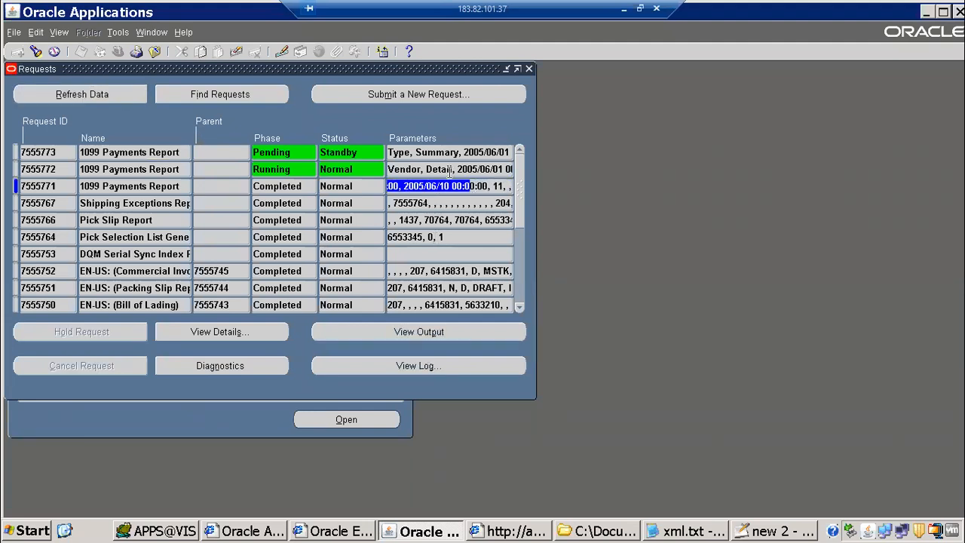
{"action": "left_click", "coordinate": [443, 170]}
{"action": "left_click", "coordinate": [66, 97]}
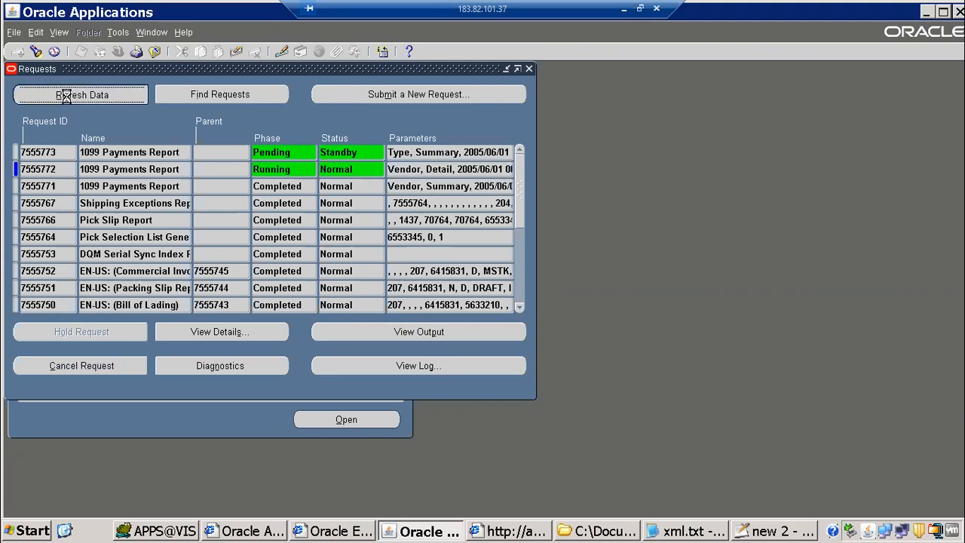
{"action": "left_click", "coordinate": [756, 528]}
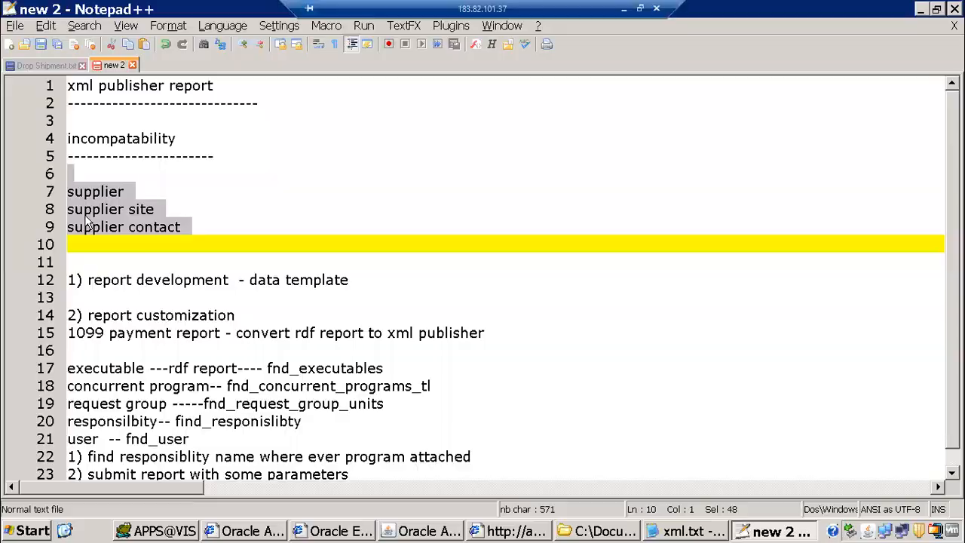
Add blank lines below line 23 and append ',save output for future reference' to note 2
{"action": "scroll", "coordinate": [191, 238], "scroll_direction": "down", "scroll_amount": 1}
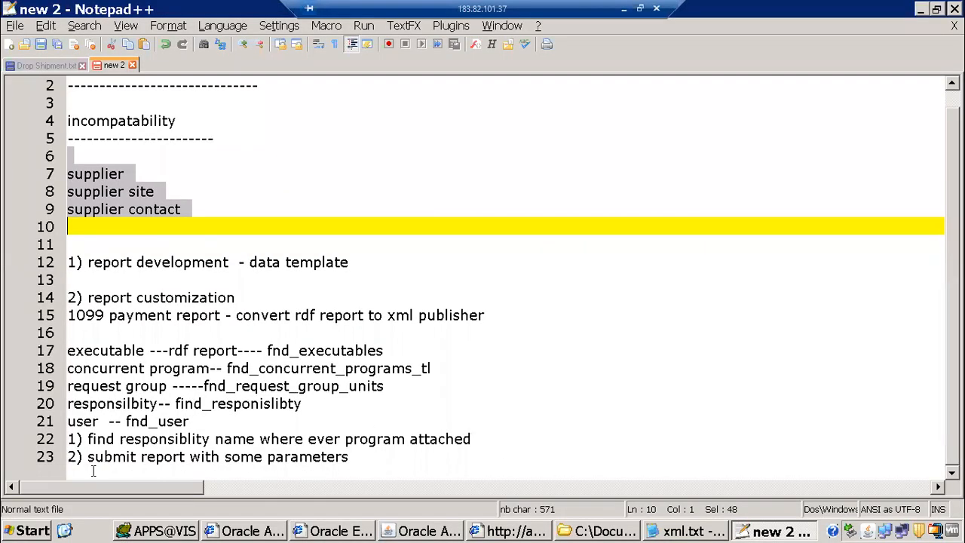
{"action": "left_click", "coordinate": [411, 462]}
{"action": "key", "text": "Return"}
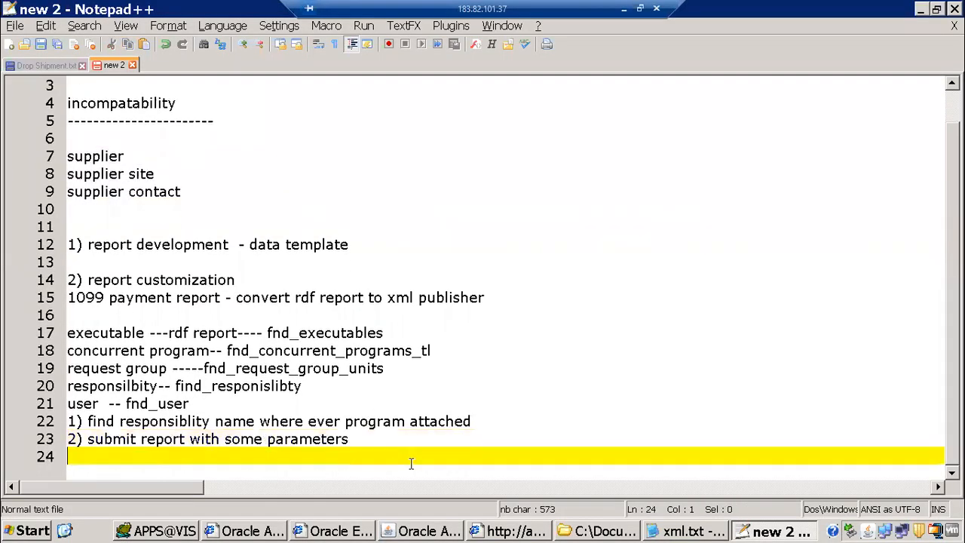
{"action": "key", "text": "Return"}
{"action": "key", "text": "Return"}
{"action": "key", "text": "Return"}
{"action": "key", "text": "Return"}
{"action": "key", "text": "Return"}
{"action": "key", "text": "Return"}
{"action": "key", "text": "Return"}
{"action": "key", "text": "Return"}
{"action": "key", "text": "Return"}
{"action": "key", "text": "Return"}
{"action": "key", "text": "Return"}
{"action": "key", "text": "Return"}
{"action": "key", "text": "Return"}
{"action": "key", "text": "Return"}
{"action": "key", "text": "Return"}
{"action": "key", "text": "Return"}
{"action": "key", "text": "Return"}
{"action": "key", "text": "Return"}
{"action": "key", "text": "Return"}
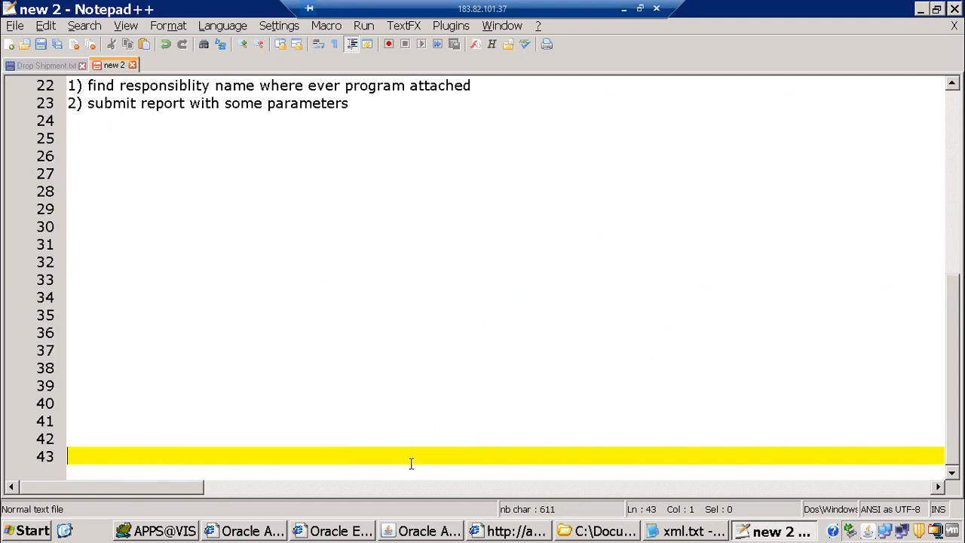
{"action": "left_click_drag", "start_coordinate": [345, 86], "coordinate": [351, 86]}
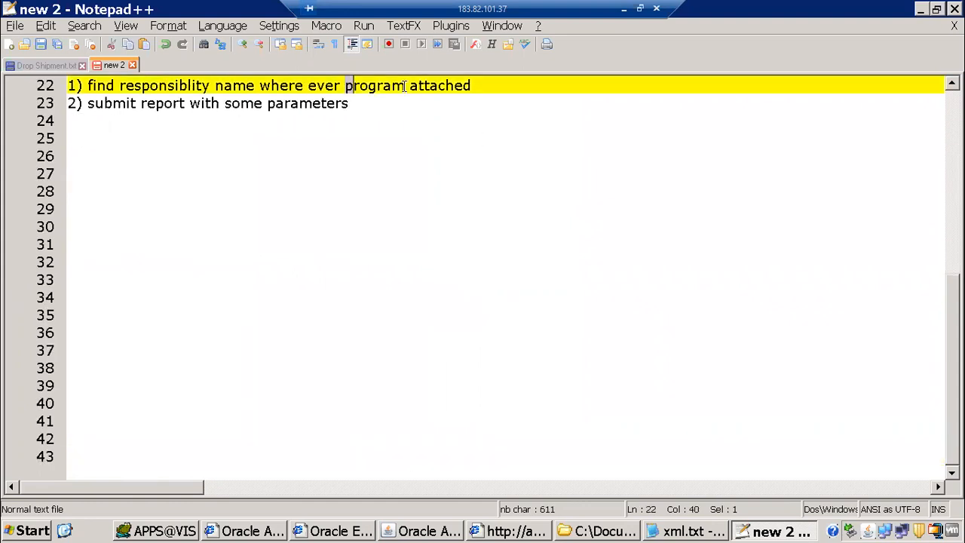
{"action": "left_click_drag", "start_coordinate": [479, 86], "coordinate": [483, 85]}
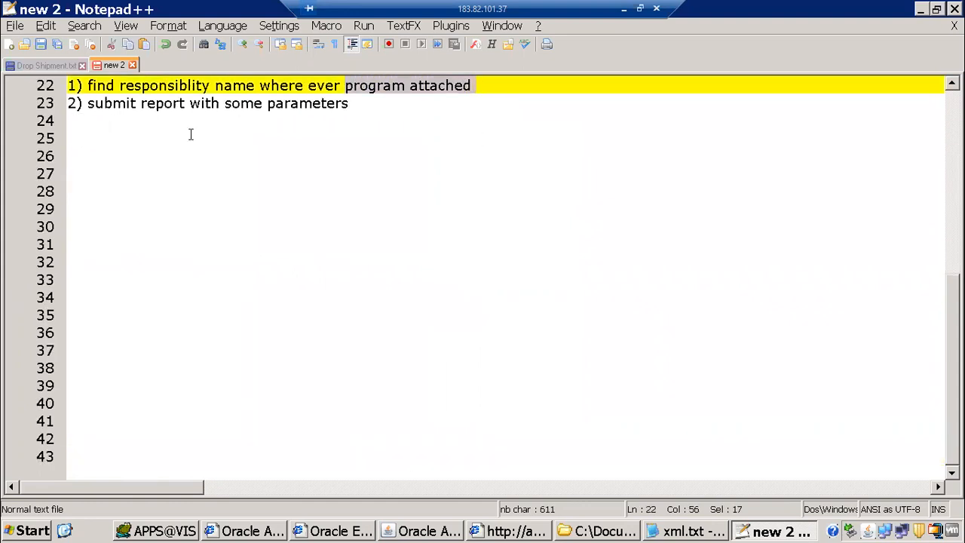
{"action": "left_click_drag", "start_coordinate": [86, 102], "coordinate": [341, 109]}
{"action": "left_click", "coordinate": [381, 104]}
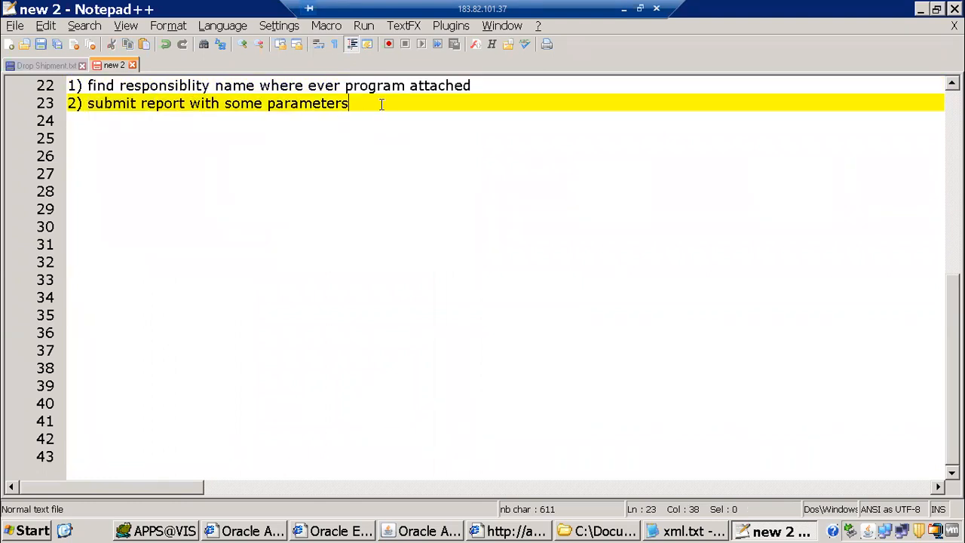
{"action": "type", "text": ",save output for "}
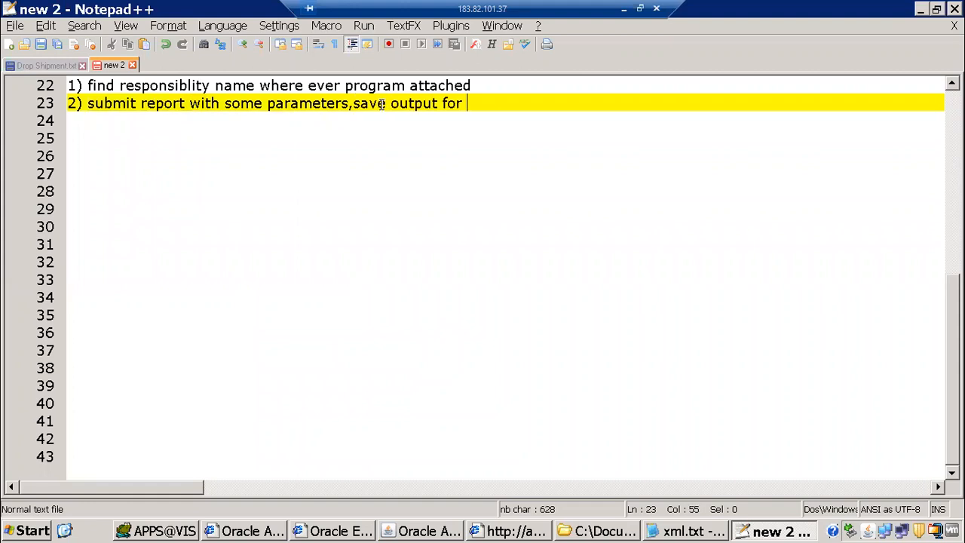
{"action": "type", "text": "future referenc"}
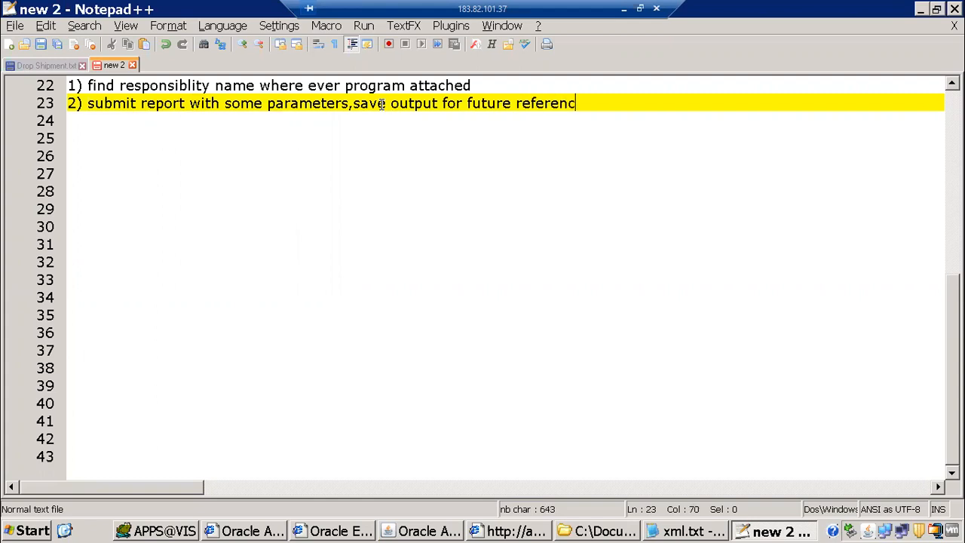
{"action": "type", "text": "e"}
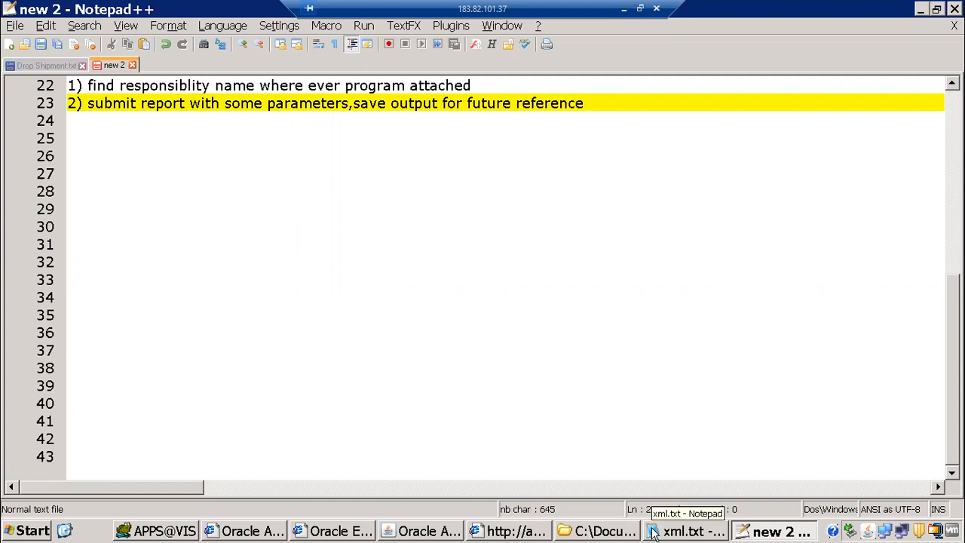
{"action": "key", "text": "alt+Tab"}
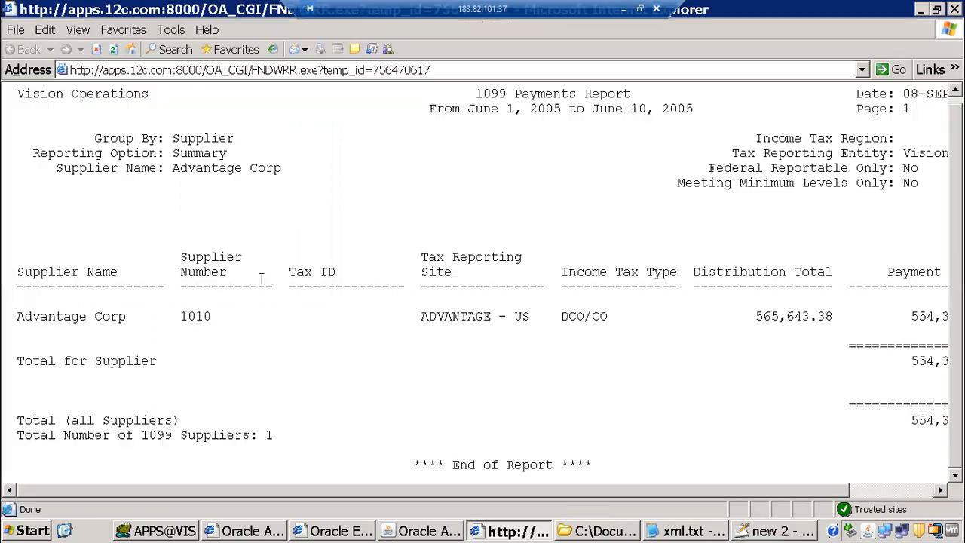
{"action": "left_click_drag", "start_coordinate": [95, 183], "coordinate": [670, 427]}
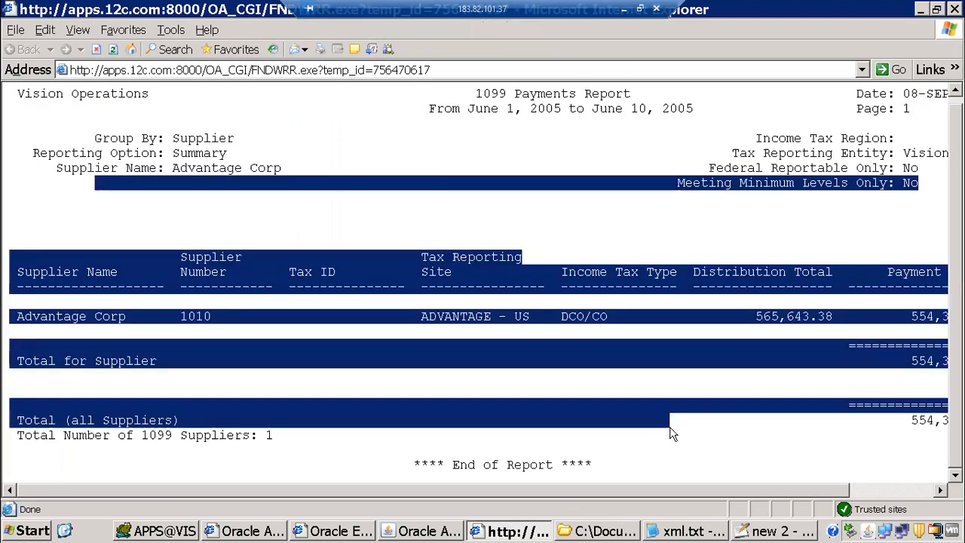
{"action": "left_click_drag", "start_coordinate": [211, 129], "coordinate": [709, 408]}
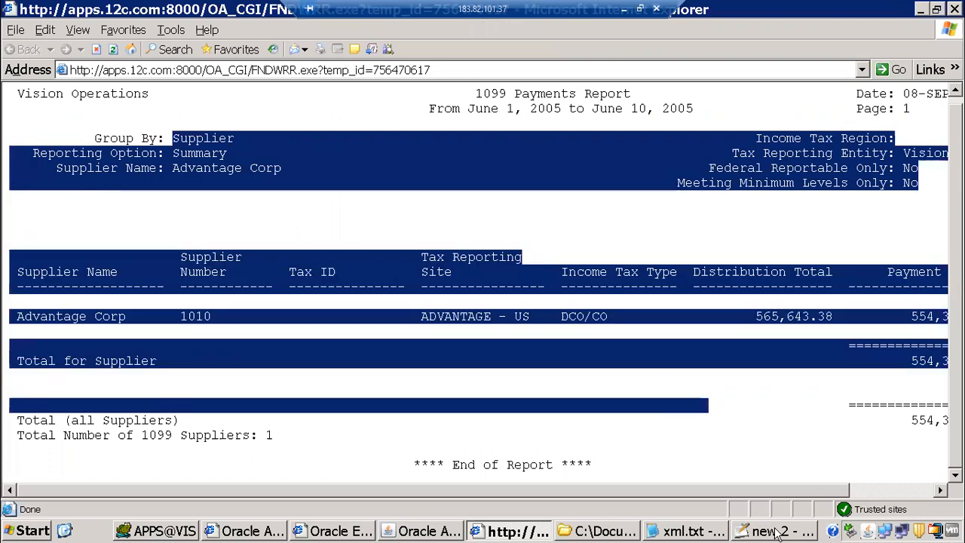
{"action": "key", "text": "alt+Tab"}
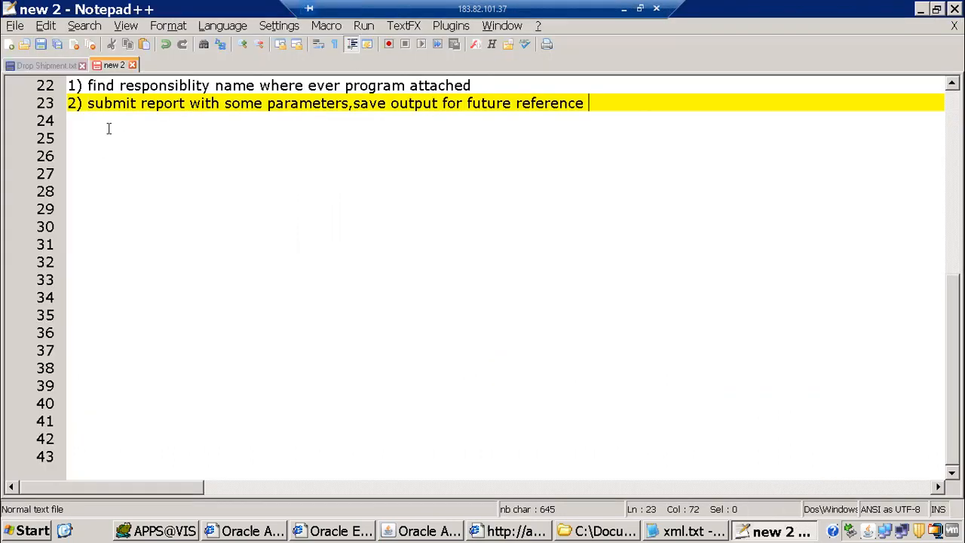
Write step 3 'download rdf ,rename it,' on empty line 24
{"action": "left_click", "coordinate": [108, 129]}
{"action": "key", "text": "Up"}
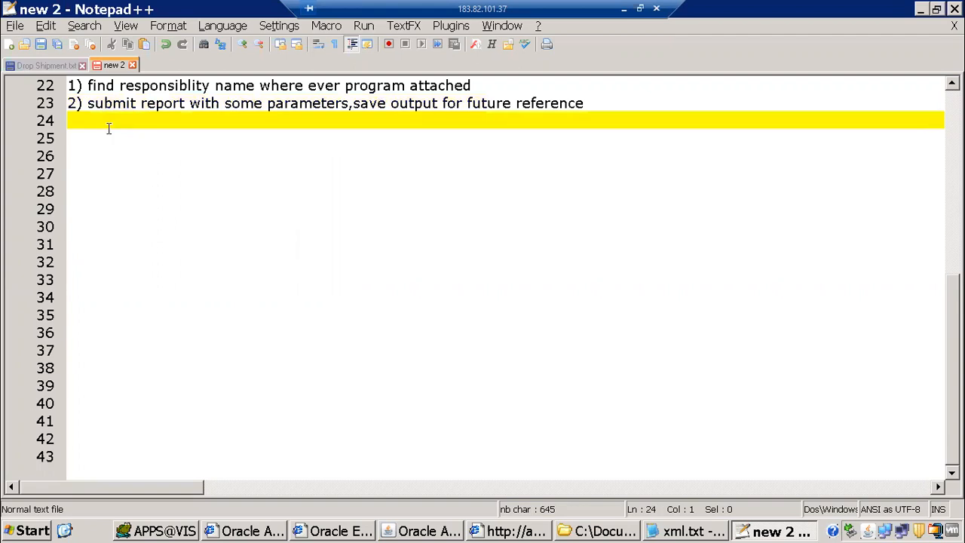
{"action": "type", "text": "3) download rdf "}
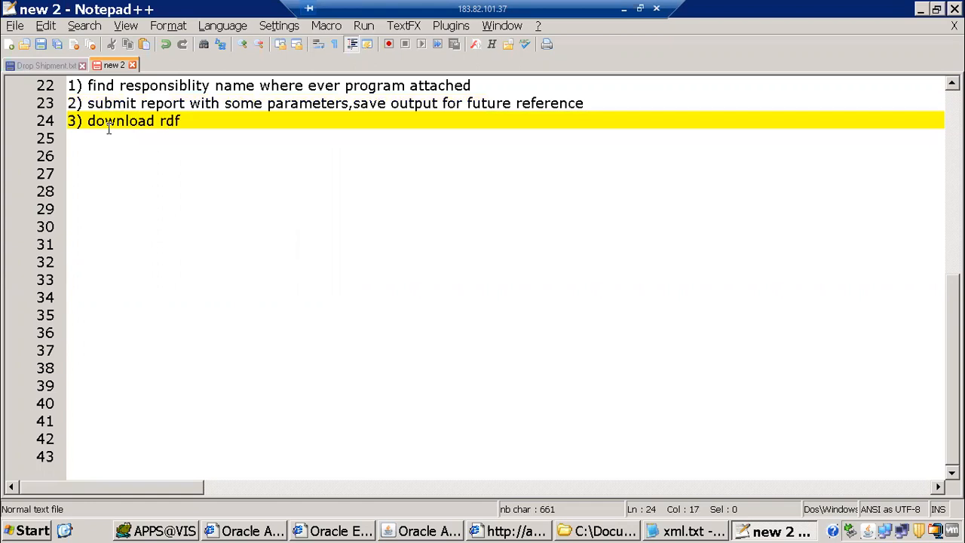
{"action": "type", "text": ",rename it,"}
List 'executable', 'concurrent program', 'attach to request group' and 'submit from responsibility' lines
{"action": "key", "text": "Return"}
{"action": "type", "text": "exe"}
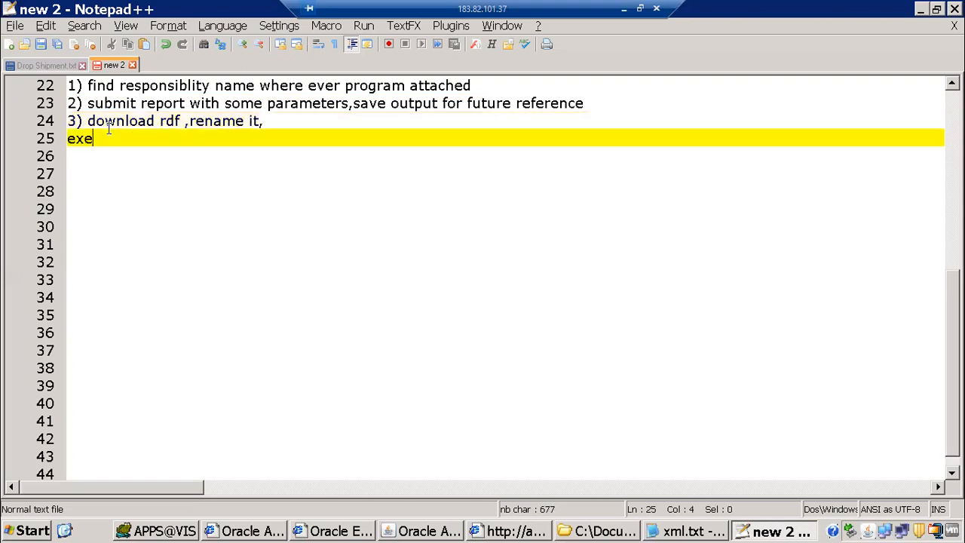
{"action": "type", "text": "cutabl"}
{"action": "type", "text": "e"}
{"action": "key", "text": "Return"}
{"action": "type", "text": "con"}
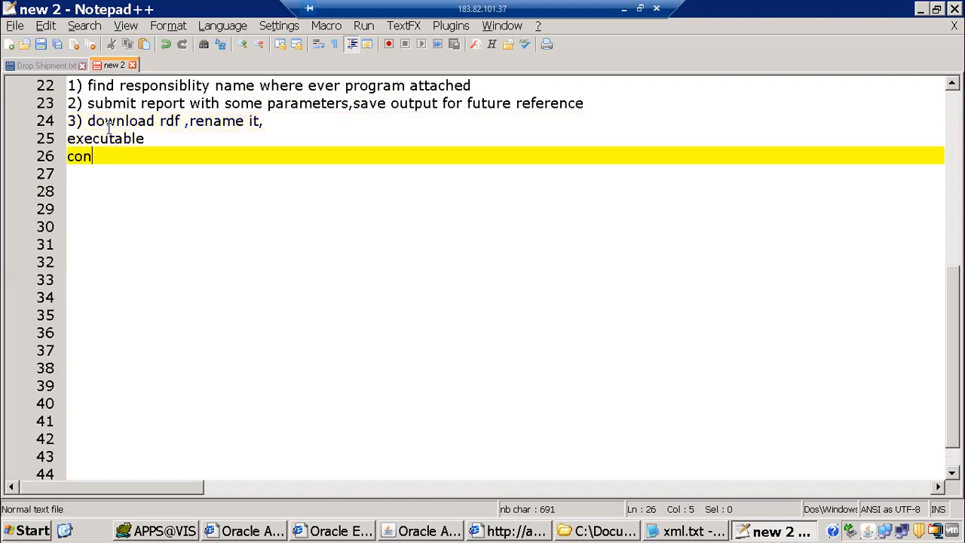
{"action": "type", "text": "current program"}
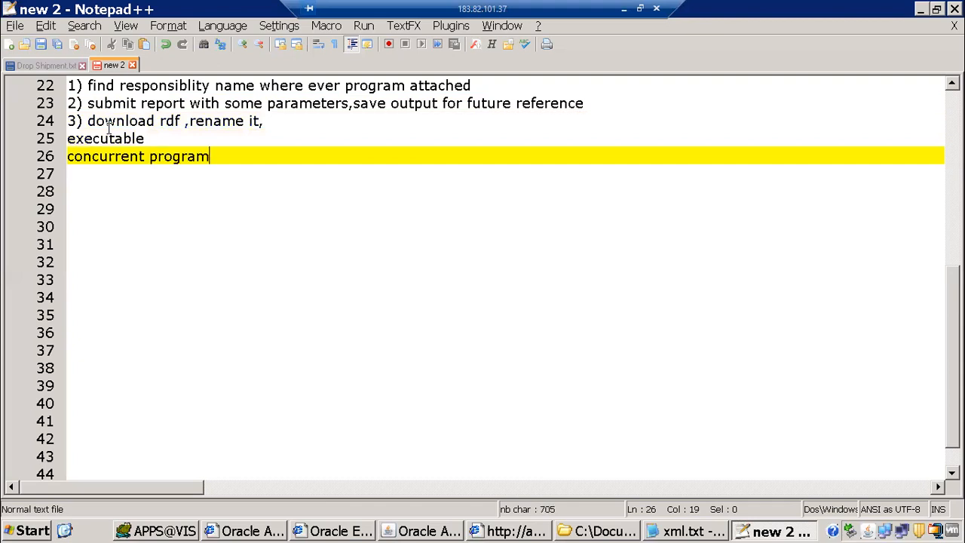
{"action": "key", "text": "Return"}
{"action": "type", "text": "attach "}
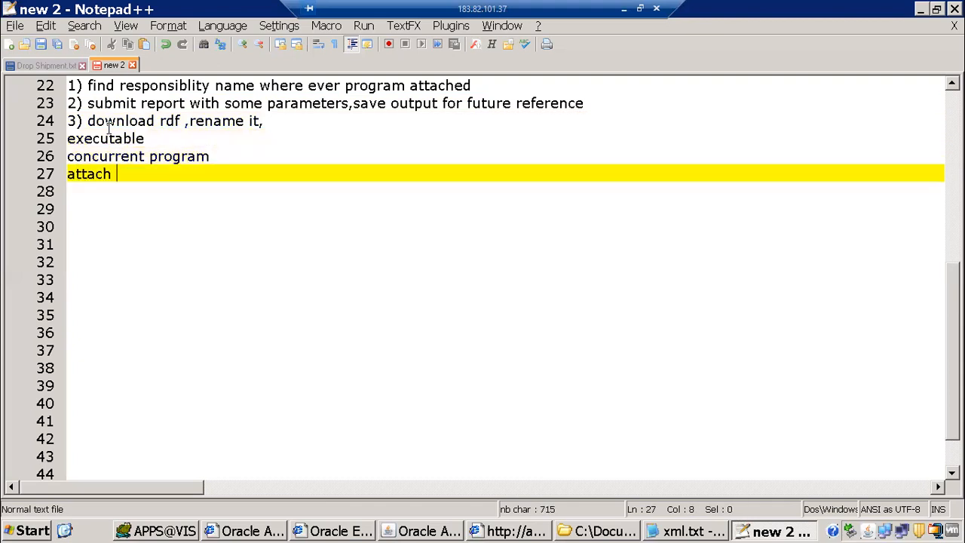
{"action": "type", "text": "to request"}
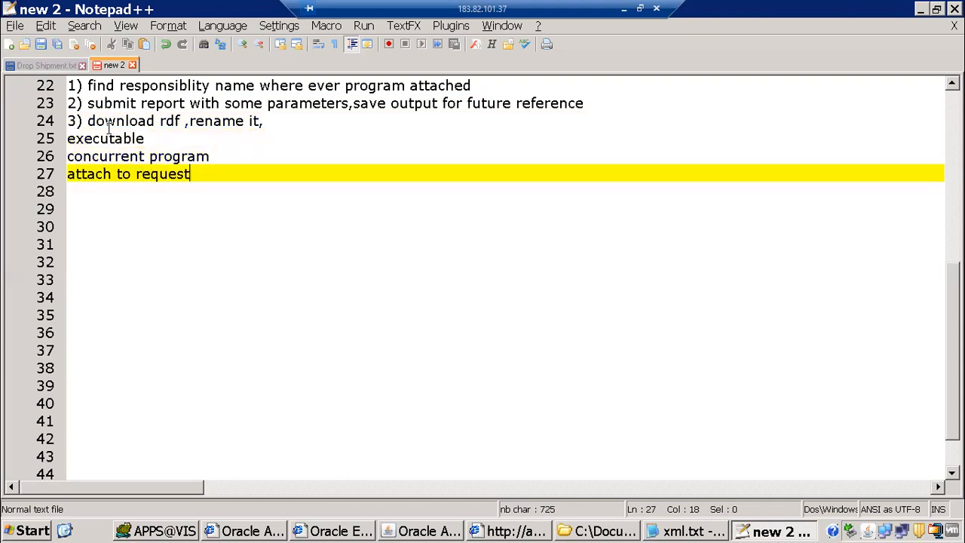
{"action": "type", "text": " group"}
{"action": "key", "text": "Return"}
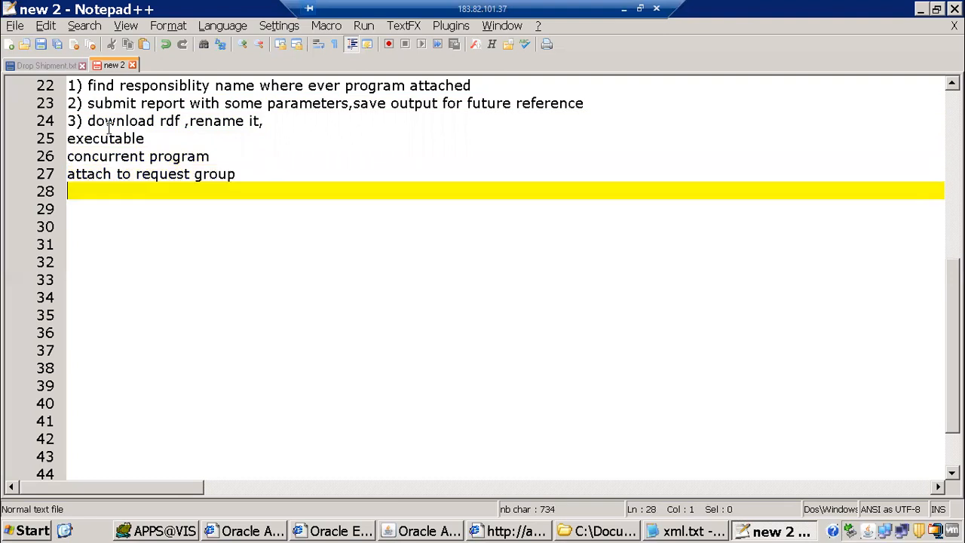
{"action": "type", "text": "submit from "}
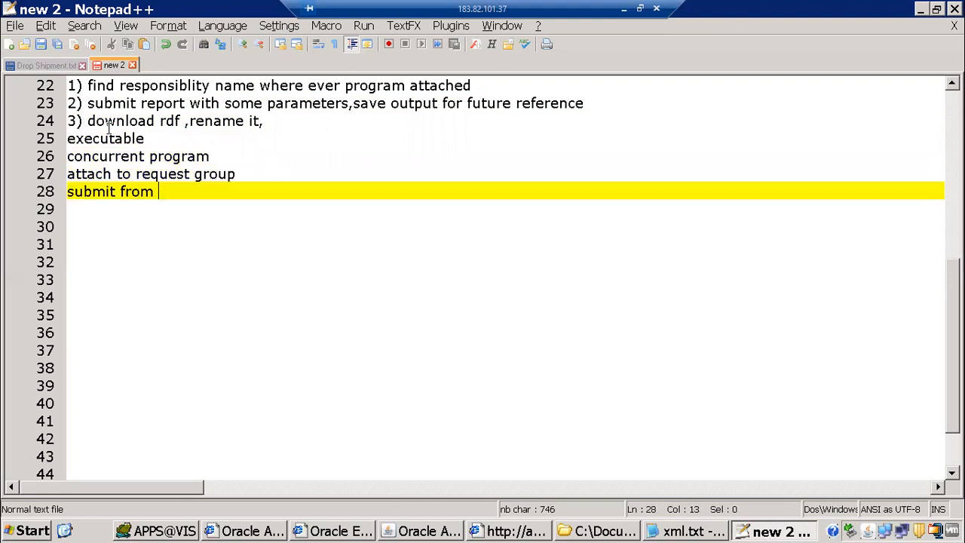
{"action": "type", "text": "responsilbit"}
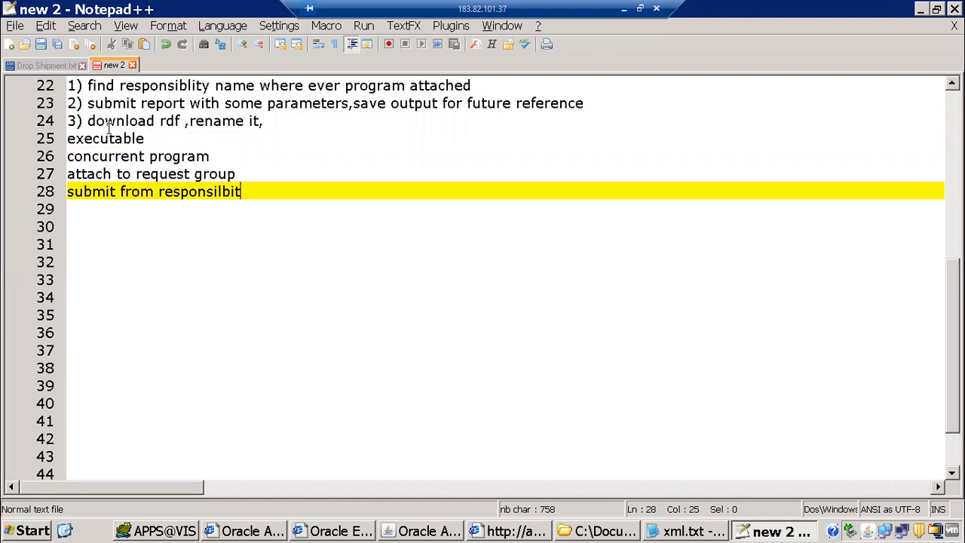
{"action": "key", "text": "BackSpace"}
{"action": "key", "text": "BackSpace"}
{"action": "key", "text": "BackSpace"}
{"action": "key", "text": "BackSpace"}
{"action": "key", "text": "BackSpace"}
{"action": "type", "text": "bility"}
{"action": "key", "text": "Return"}
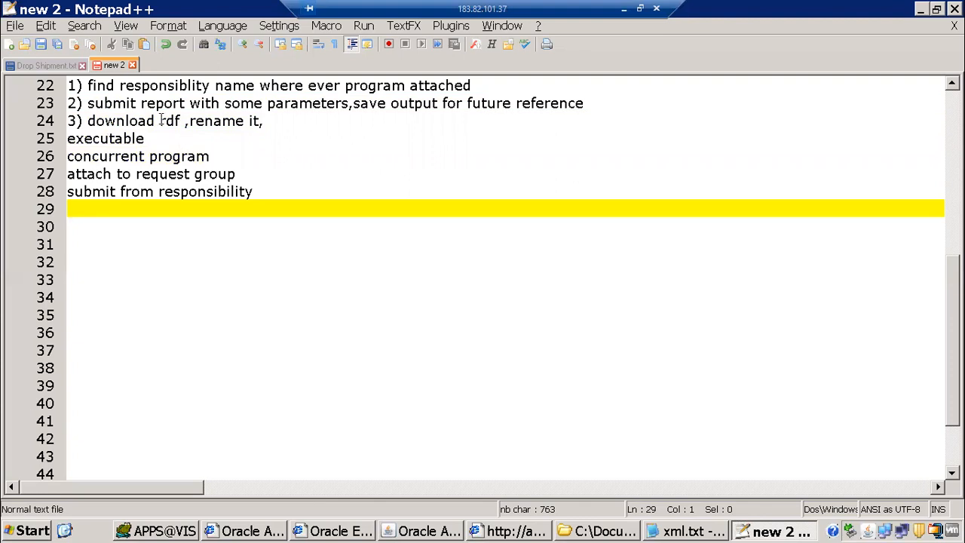
Review the new step lines, then return to the Oracle Requests window
{"action": "left_click_drag", "start_coordinate": [119, 114], "coordinate": [125, 119]}
{"action": "left_click_drag", "start_coordinate": [288, 179], "coordinate": [325, 233]}
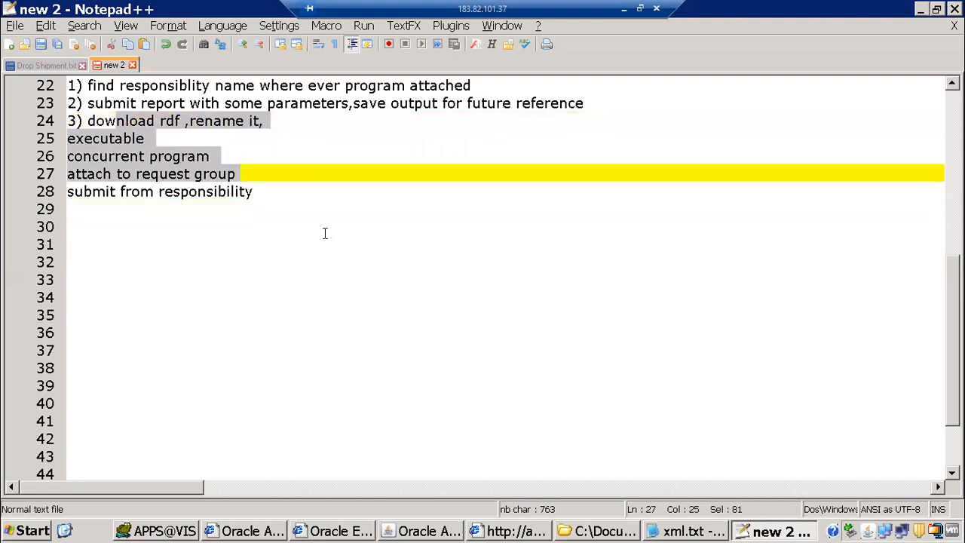
{"action": "left_click", "coordinate": [325, 228]}
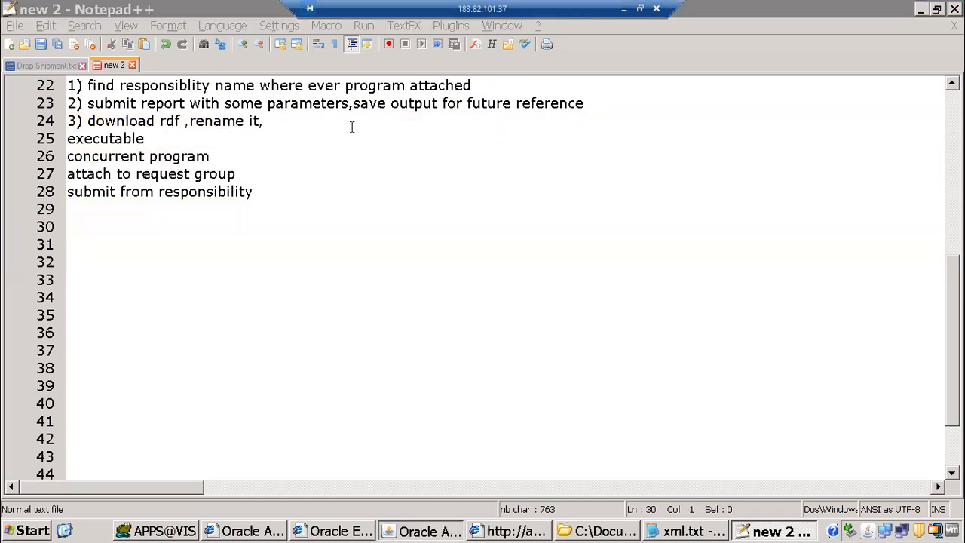
{"action": "key", "text": "alt+Tab"}
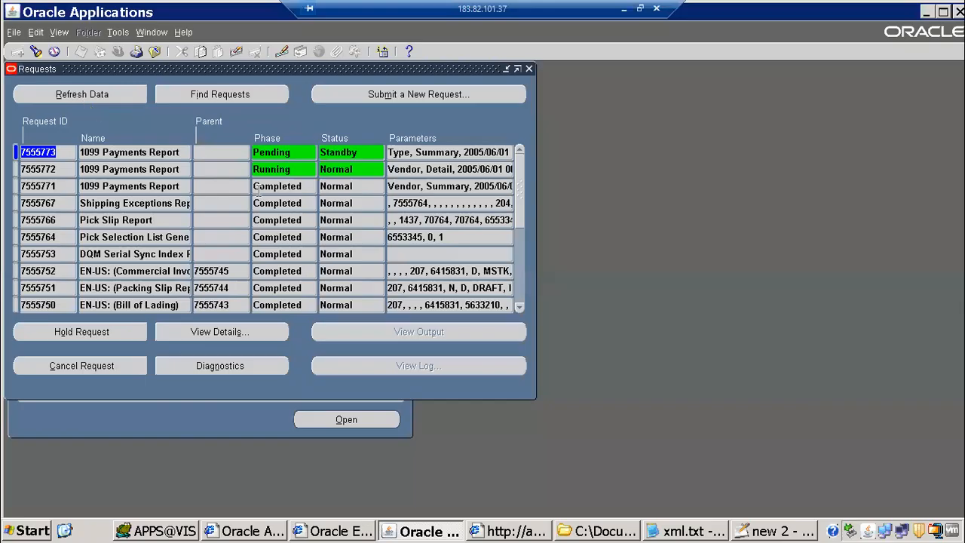
Close the Requests window and expand Program to show Define, Executable and Types
{"action": "left_click", "coordinate": [173, 168]}
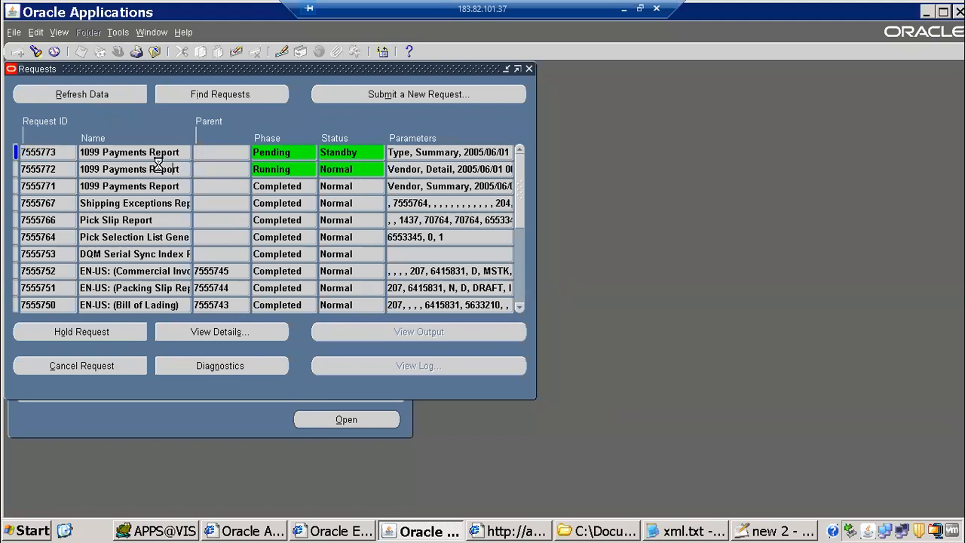
{"action": "left_click", "coordinate": [129, 171]}
{"action": "key", "text": "ctrl+c"}
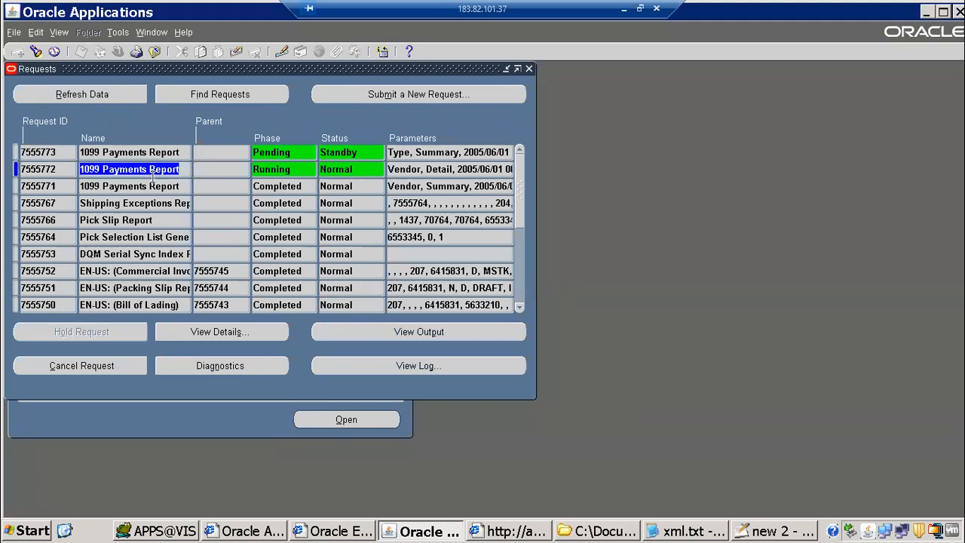
{"action": "right_click", "coordinate": [165, 171]}
{"action": "left_click", "coordinate": [180, 191]}
{"action": "left_click", "coordinate": [156, 53]}
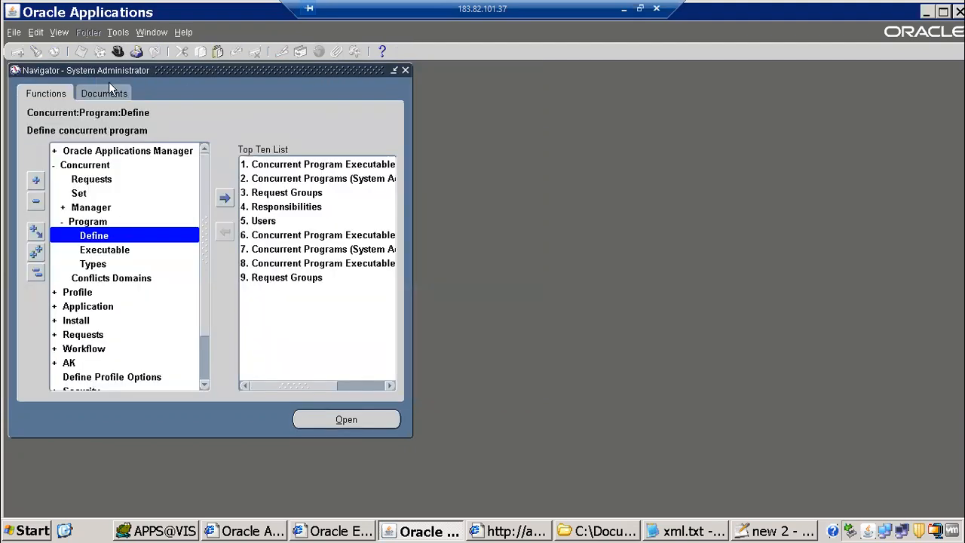
{"action": "left_click", "coordinate": [96, 222]}
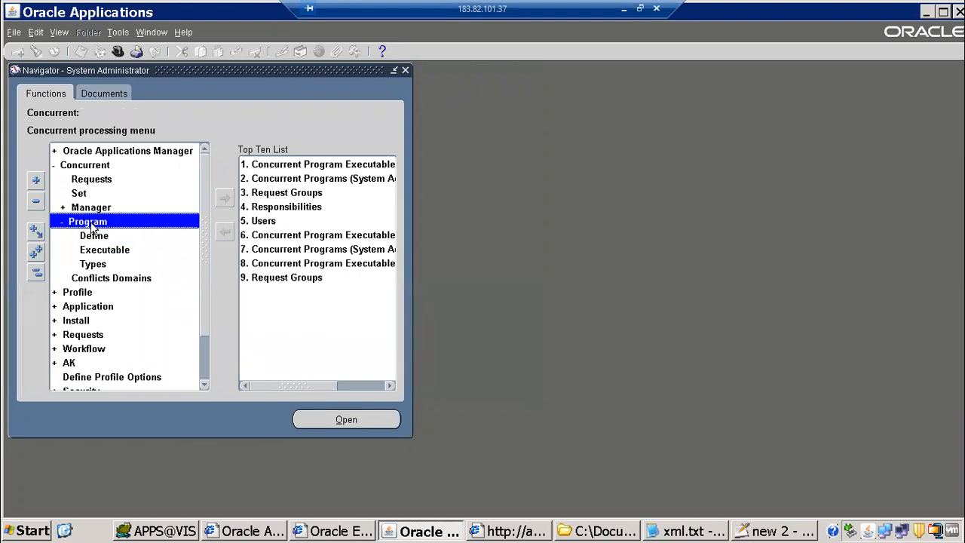
Query the 1099 Payments Report in the concurrent program definition form
{"action": "double_click", "coordinate": [96, 238]}
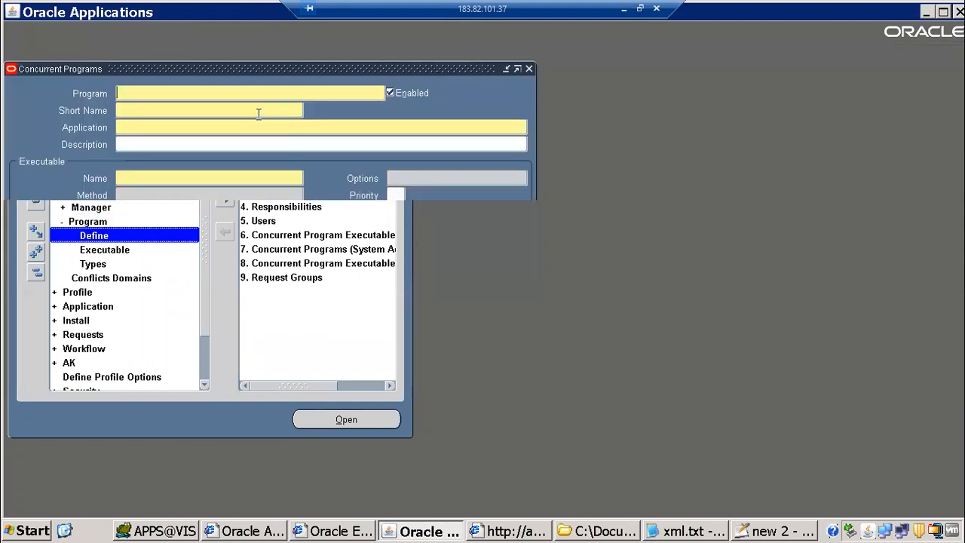
{"action": "key", "text": "F11"}
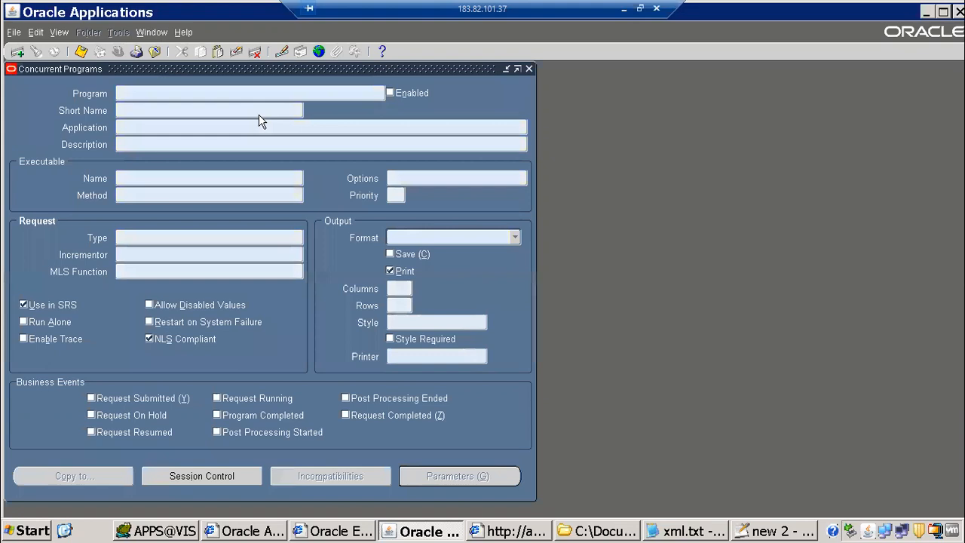
{"action": "key", "text": "ctrl+v"}
{"action": "key", "text": "ctrl+F11"}
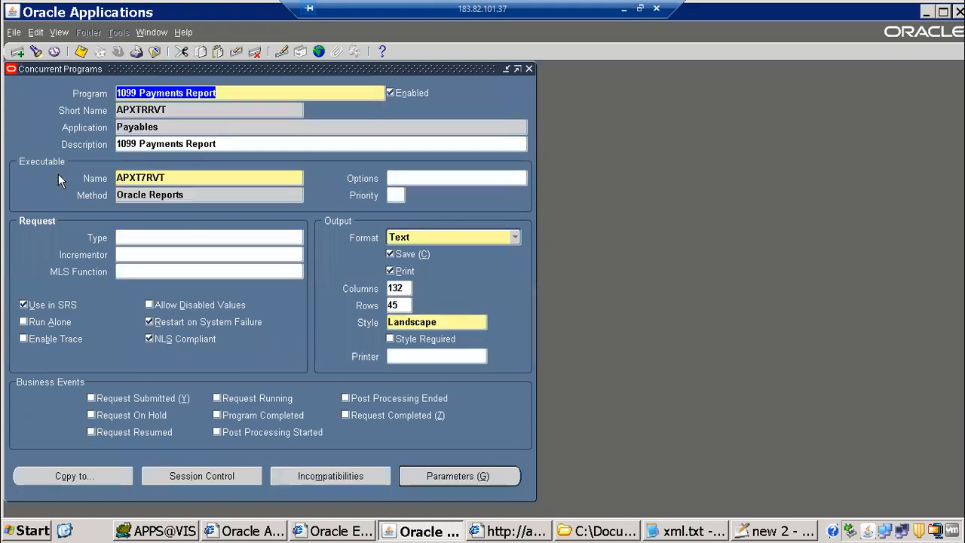
Copy the executable name APXT7RVT from the definition and close the form
{"action": "left_click", "coordinate": [150, 173]}
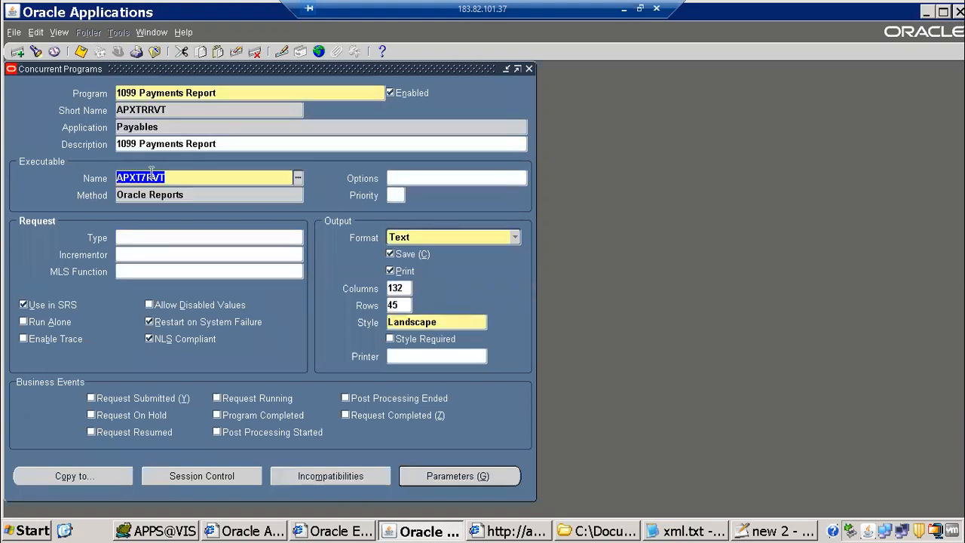
{"action": "left_click", "coordinate": [129, 109]}
{"action": "right_click", "coordinate": [137, 174]}
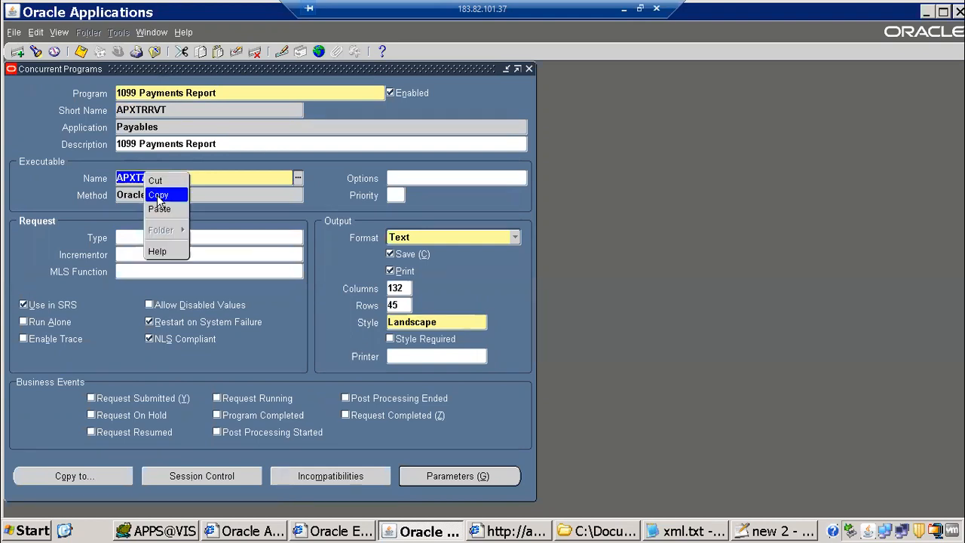
{"action": "left_click", "coordinate": [158, 194]}
{"action": "double_click", "coordinate": [136, 111]}
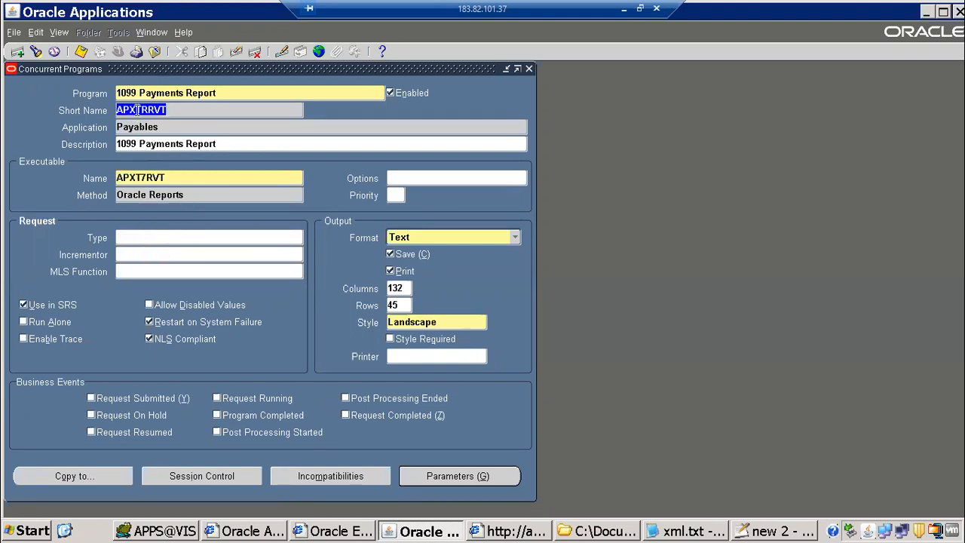
{"action": "right_click", "coordinate": [137, 111]}
{"action": "left_click", "coordinate": [152, 133]}
{"action": "double_click", "coordinate": [136, 178]}
{"action": "right_click", "coordinate": [136, 174]}
{"action": "left_click", "coordinate": [148, 195]}
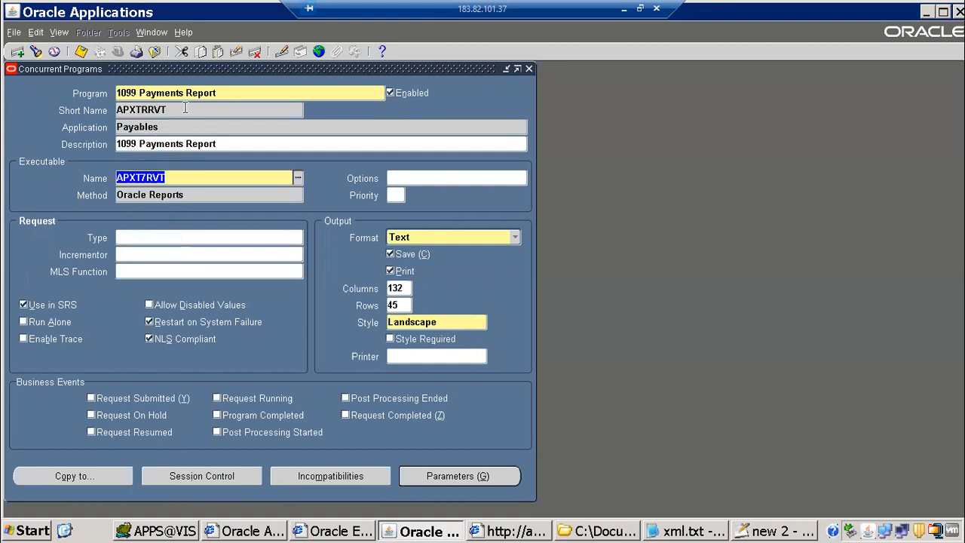
{"action": "left_click", "coordinate": [155, 52]}
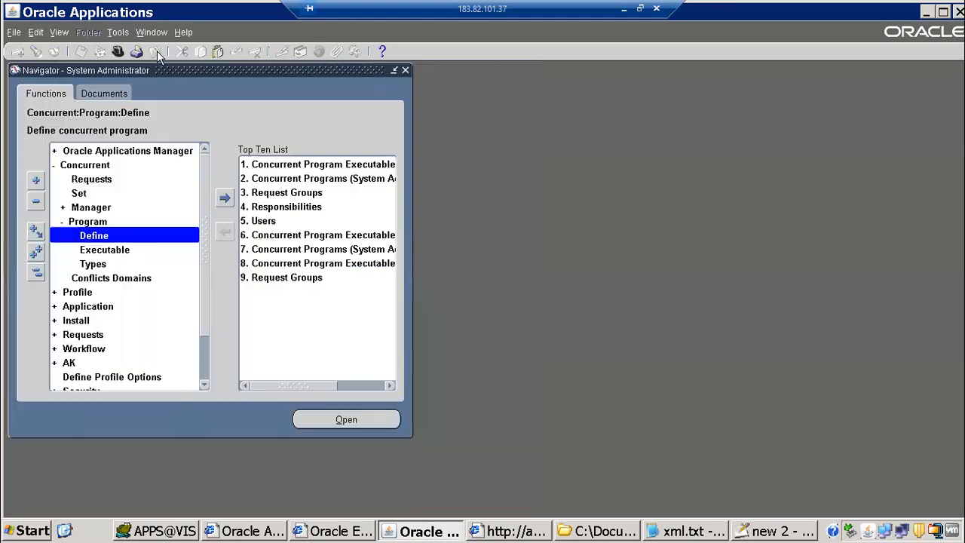
Query executable APXT7RVT, showing Payables application and Oracle Reports execution file APXT7RVT
{"action": "left_click", "coordinate": [123, 250]}
{"action": "key", "text": "Return"}
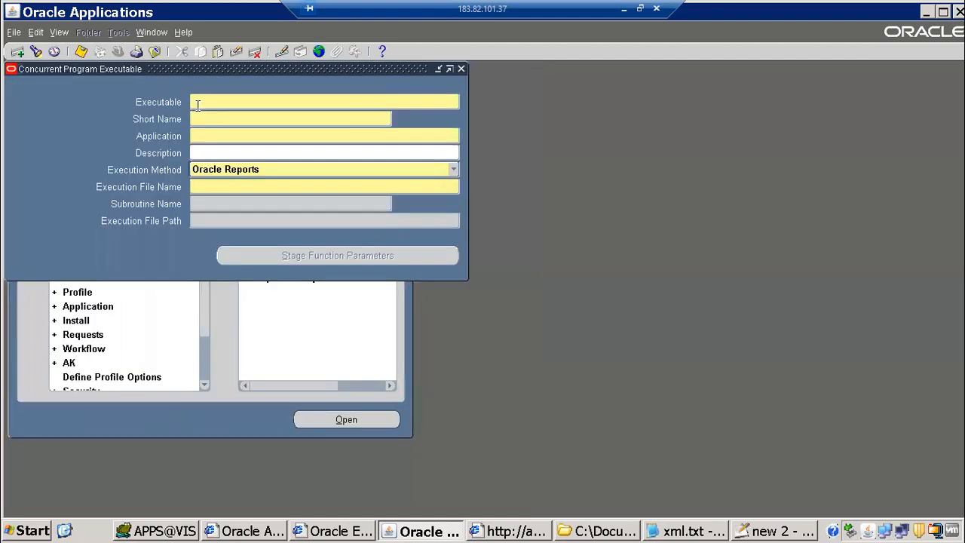
{"action": "key", "text": "F11"}
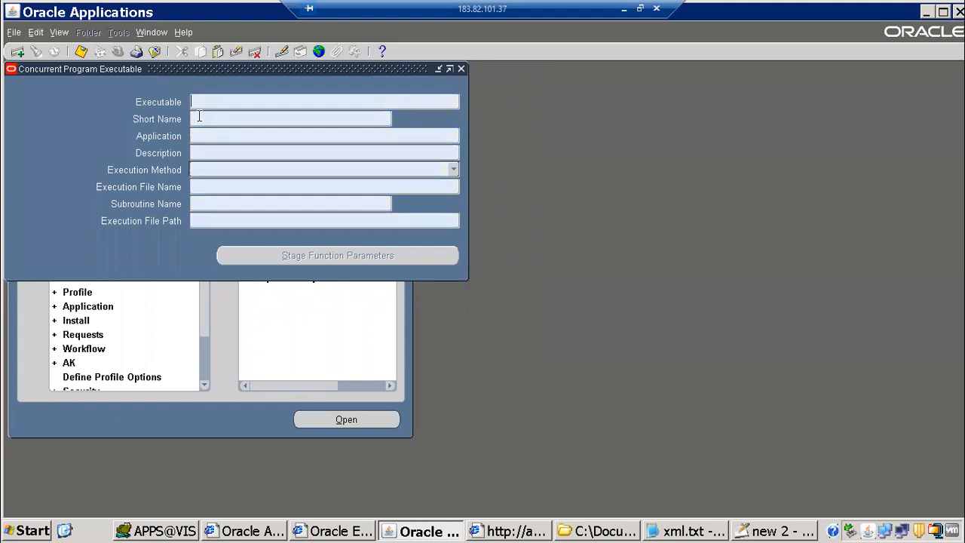
{"action": "left_click", "coordinate": [199, 116]}
{"action": "key", "text": "ctrl+v"}
{"action": "key", "text": "ctrl+F11"}
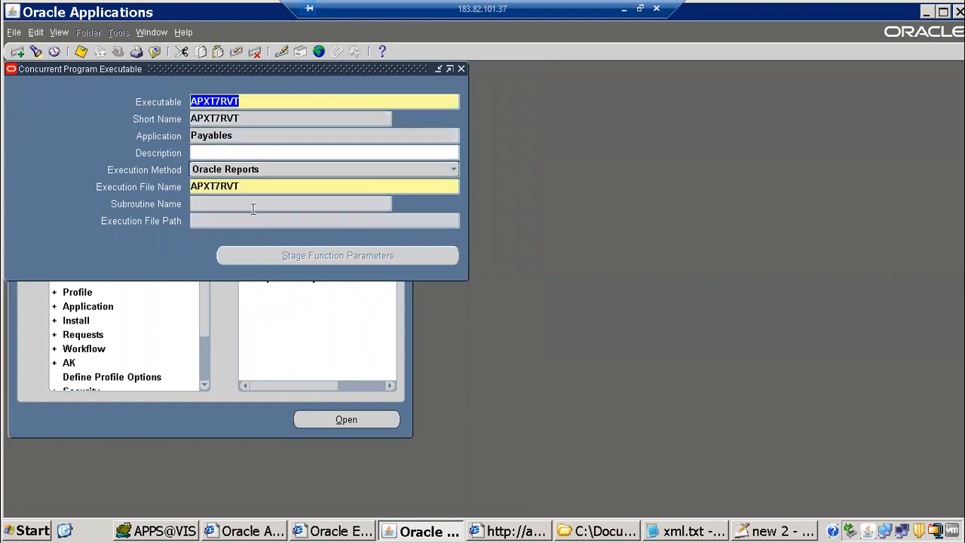
{"action": "double_click", "coordinate": [212, 189]}
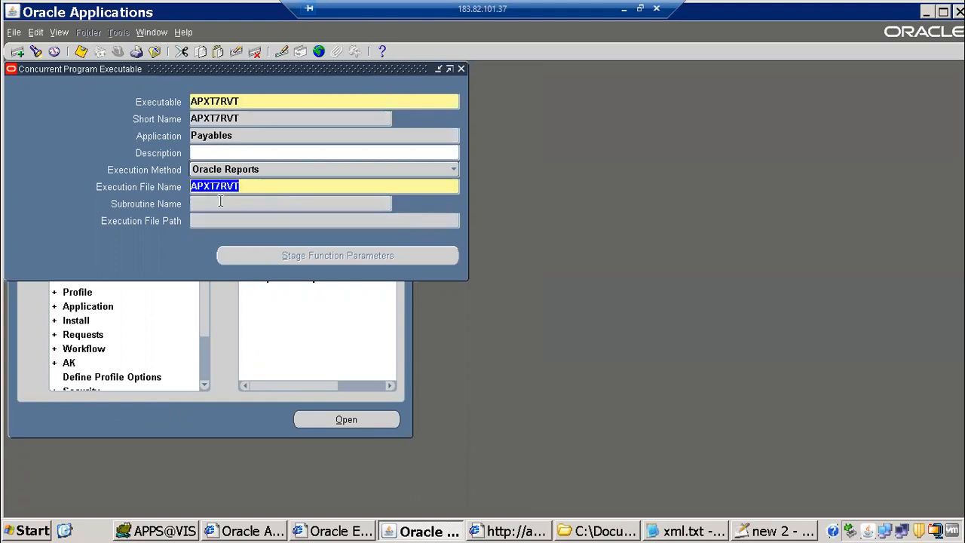
{"action": "double_click", "coordinate": [211, 133]}
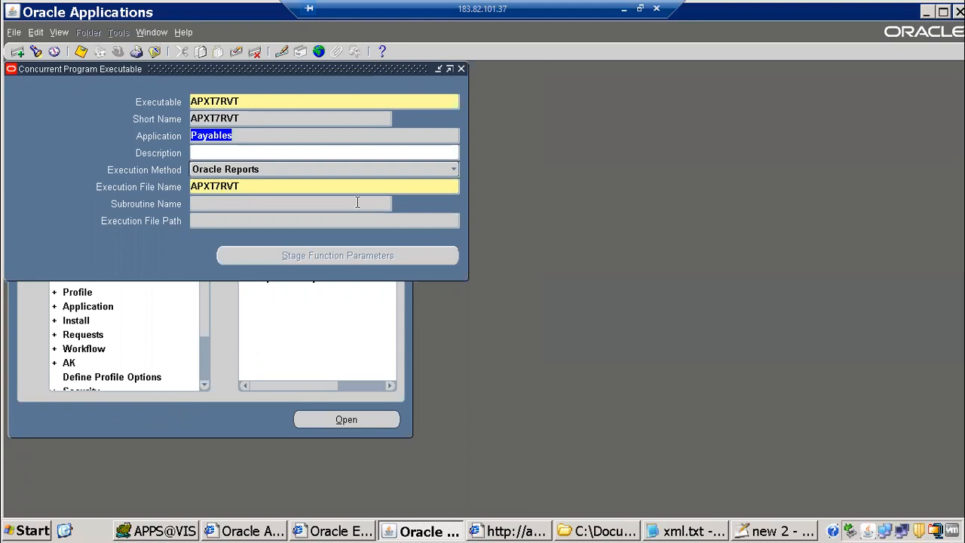
Change step 3 to 'download rdf from product top/directory ,rename it,' and show the desktop
{"action": "left_click", "coordinate": [746, 530]}
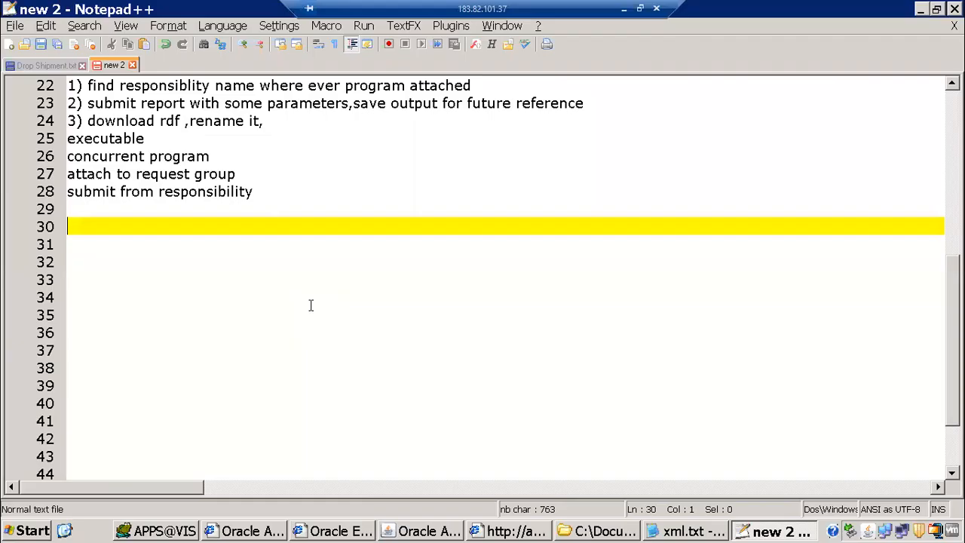
{"action": "left_click", "coordinate": [106, 210]}
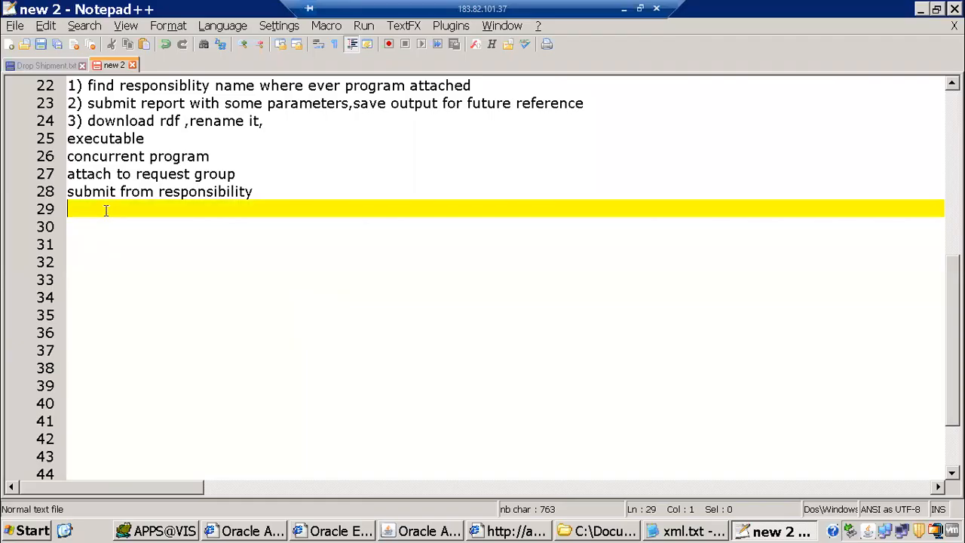
{"action": "left_click", "coordinate": [181, 122]}
{"action": "type", "text": "fro "}
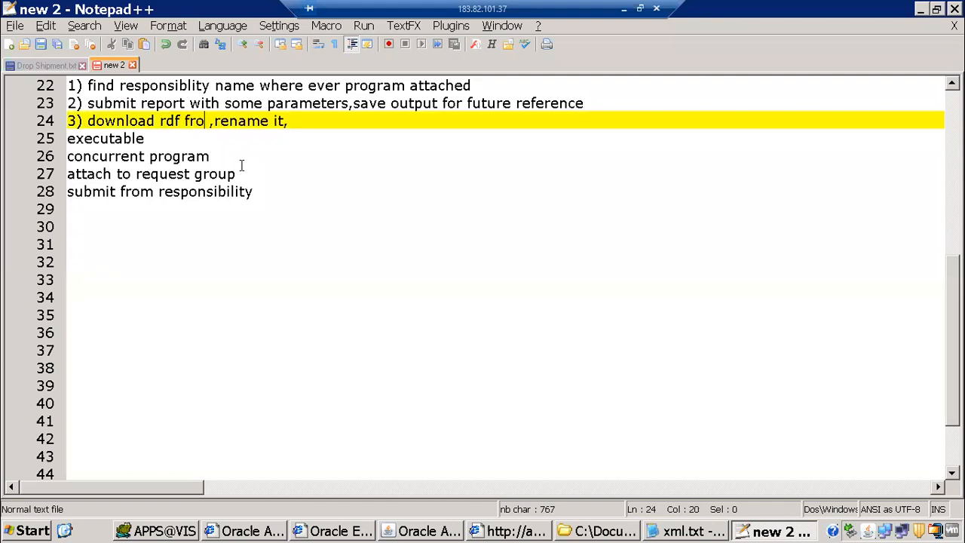
{"action": "type", "text": "m product "}
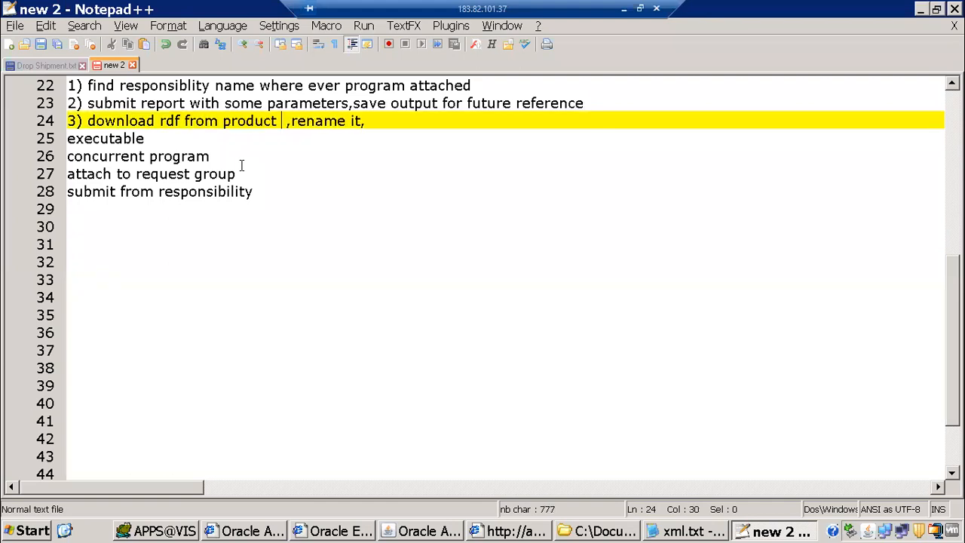
{"action": "type", "text": "top"}
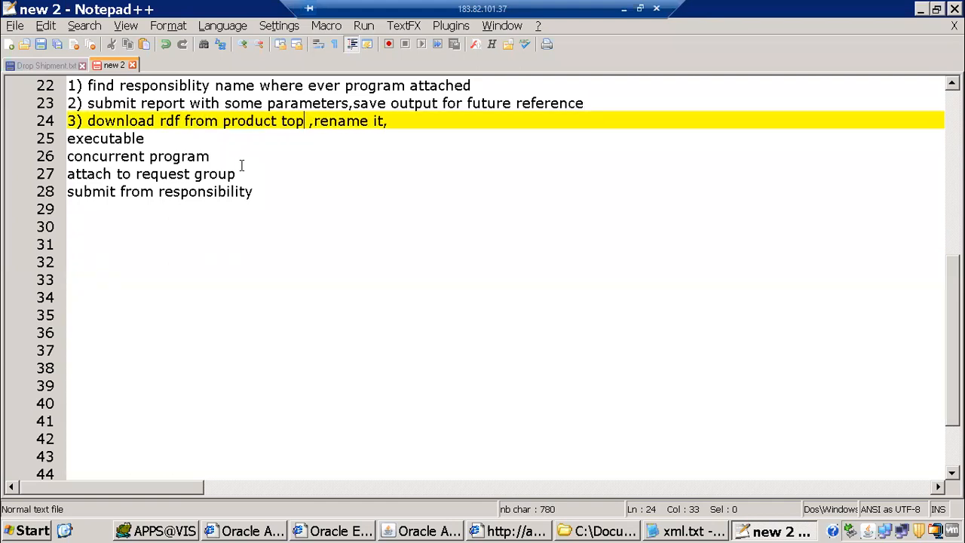
{"action": "type", "text": "/directory"}
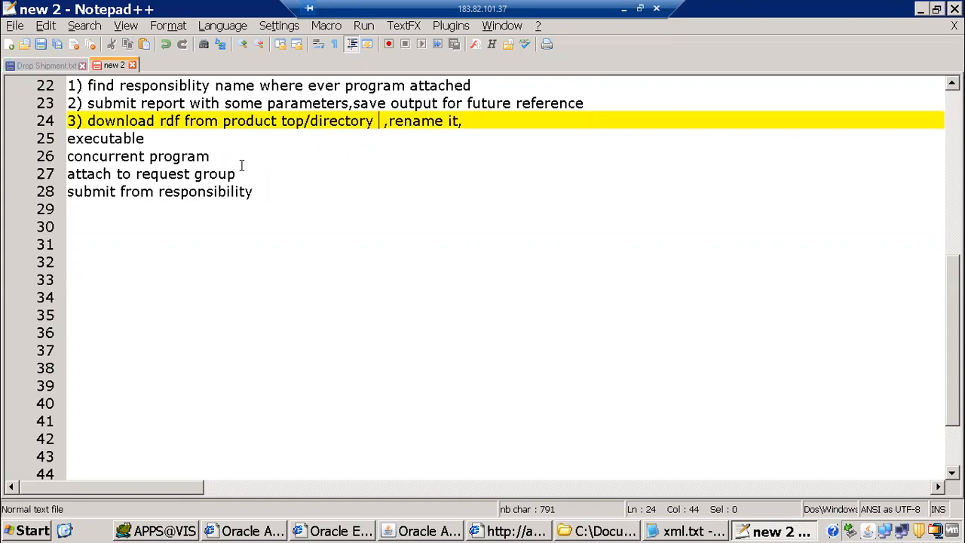
{"action": "left_click", "coordinate": [279, 123]}
{"action": "left_click", "coordinate": [307, 123], "text": "shift"}
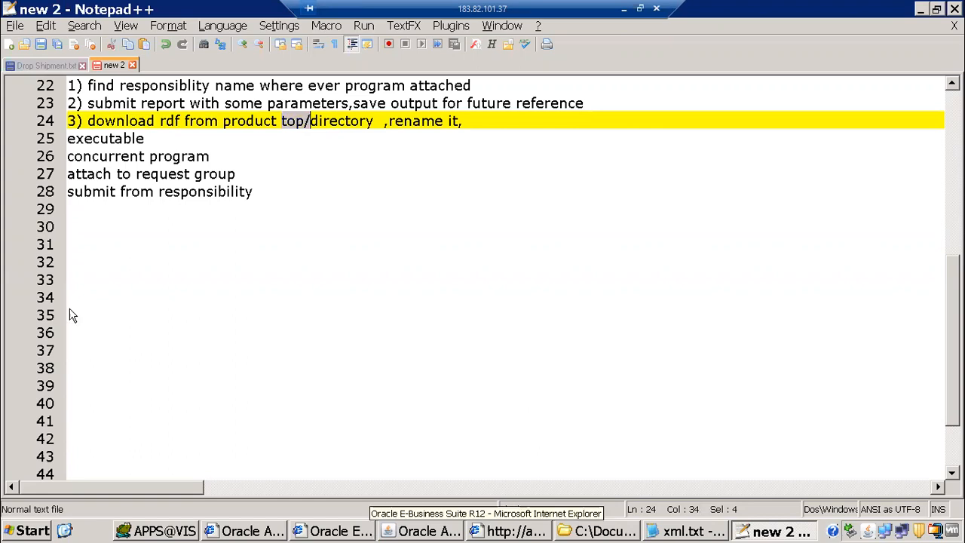
{"action": "left_click", "coordinate": [64, 531]}
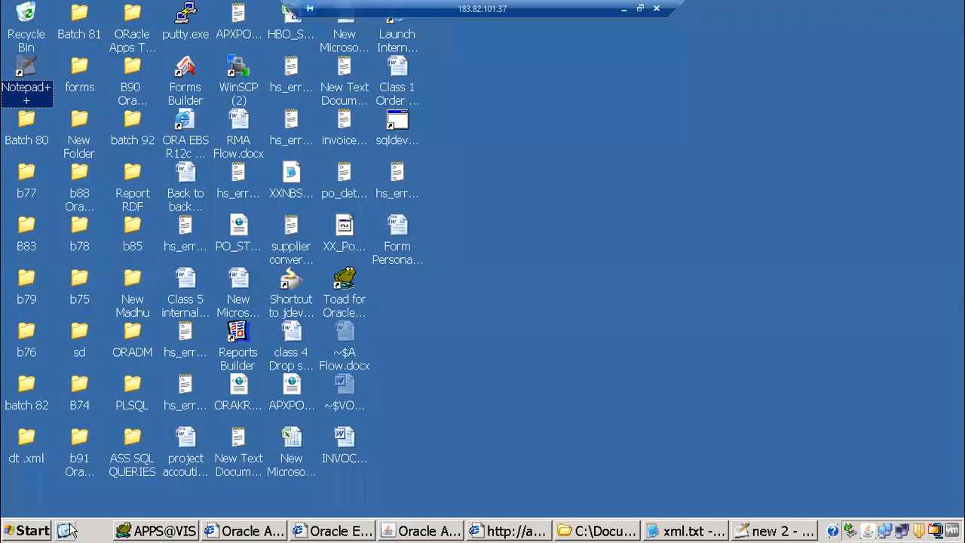
Launch WinSCP (2) from the desktop and log in with the stored server session
{"action": "left_click", "coordinate": [240, 70]}
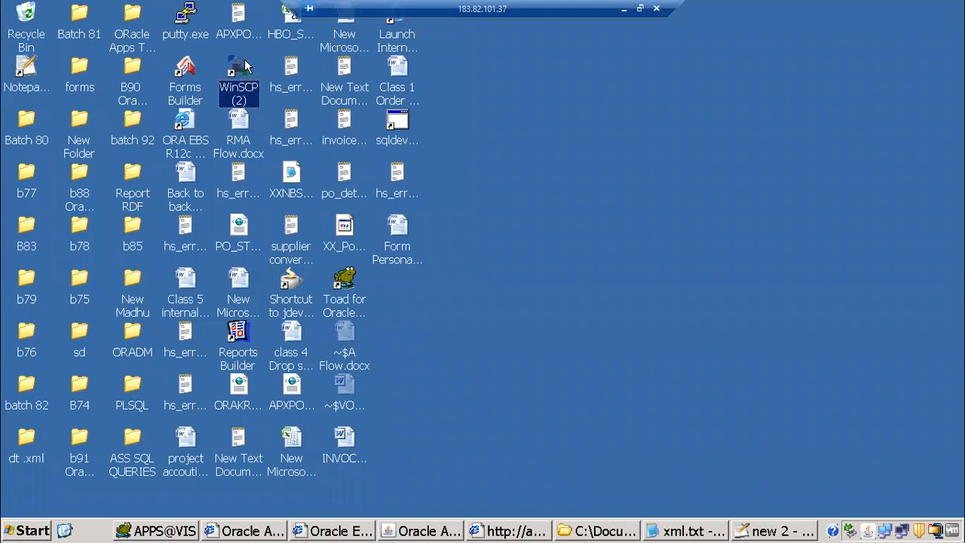
{"action": "left_click", "coordinate": [185, 12]}
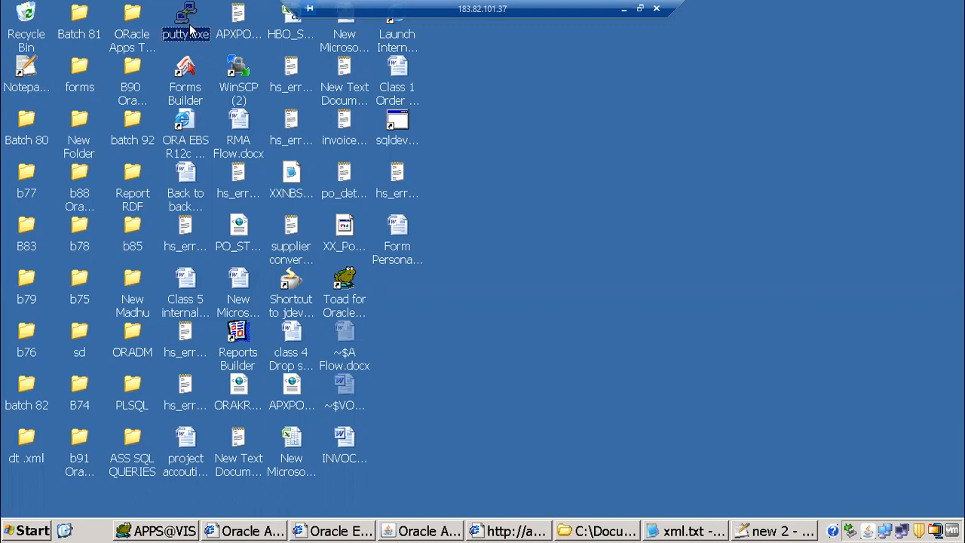
{"action": "double_click", "coordinate": [235, 73]}
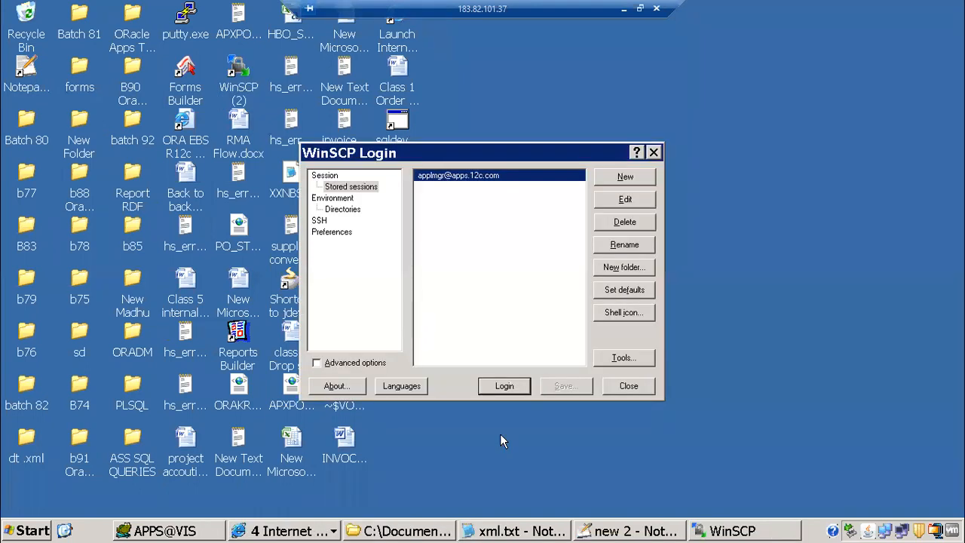
{"action": "left_click", "coordinate": [505, 386]}
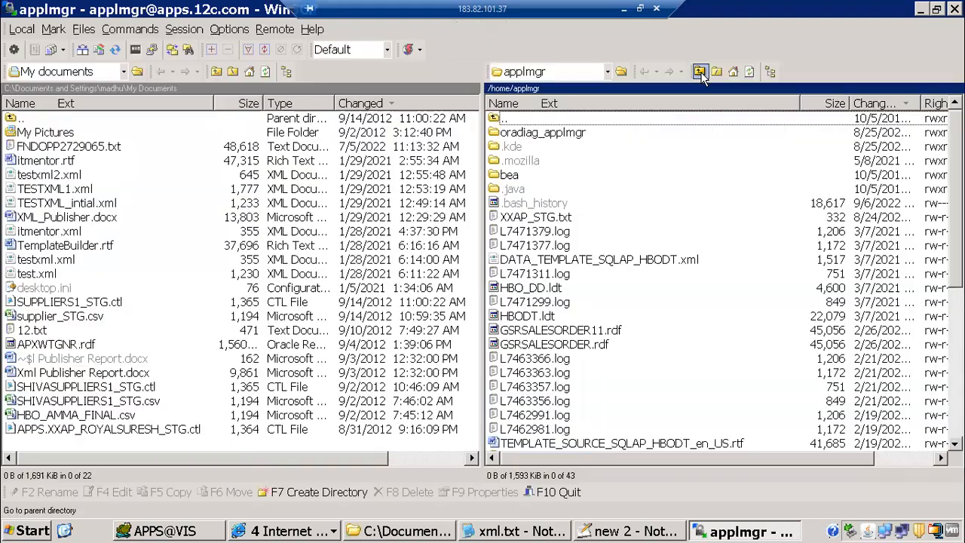
Go up to the server root and open oraAS/oracle/VIS/fs1
{"action": "left_click", "coordinate": [700, 73]}
{"action": "left_click", "coordinate": [700, 73]}
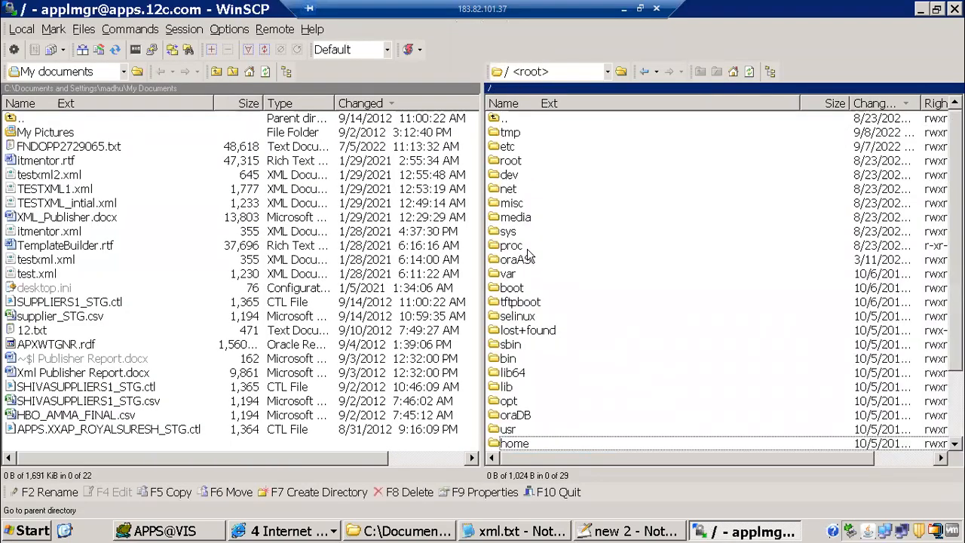
{"action": "left_click", "coordinate": [513, 236]}
{"action": "left_click", "coordinate": [516, 264]}
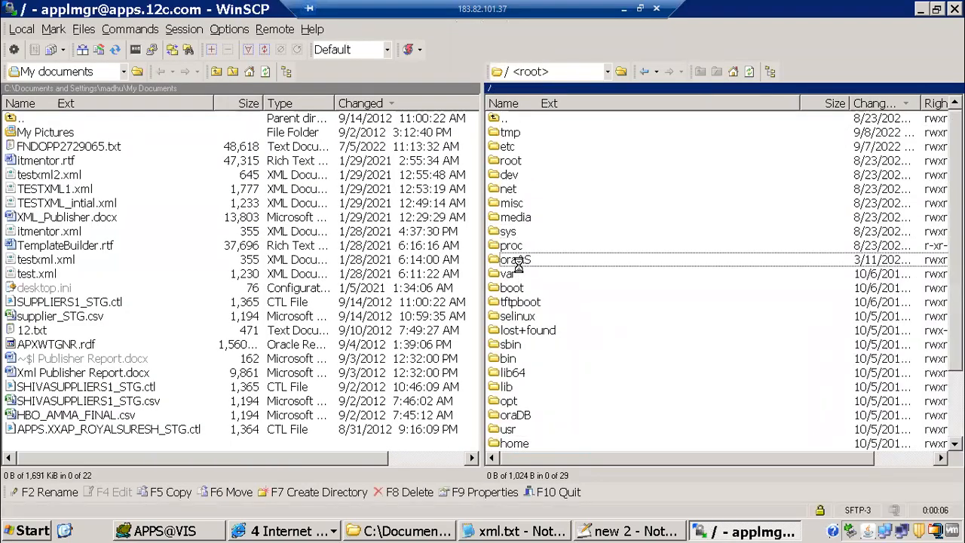
{"action": "key", "text": "Return"}
{"action": "double_click", "coordinate": [524, 148]}
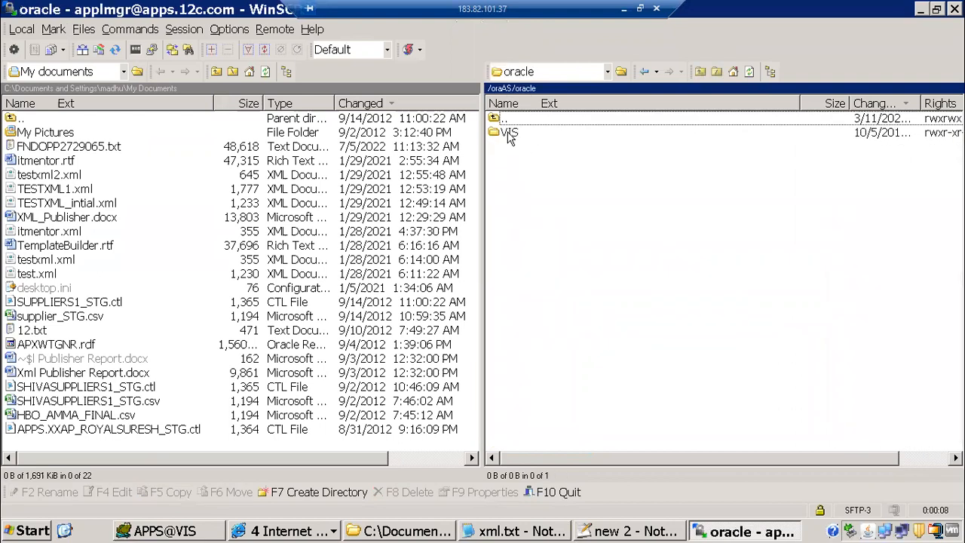
{"action": "double_click", "coordinate": [511, 134]}
{"action": "double_click", "coordinate": [511, 160]}
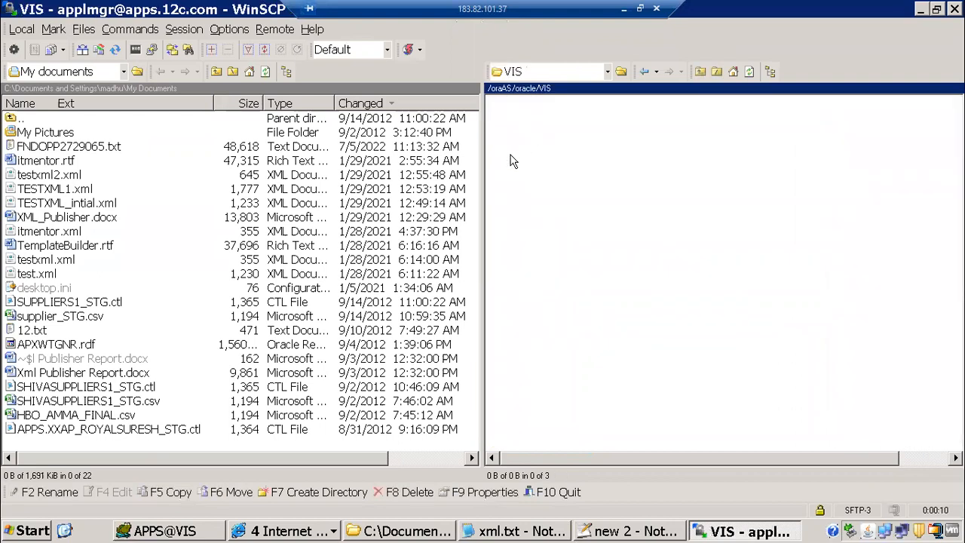
Continue into EBSapps/appl/ap/12.0.0 on the remote side
{"action": "double_click", "coordinate": [522, 148]}
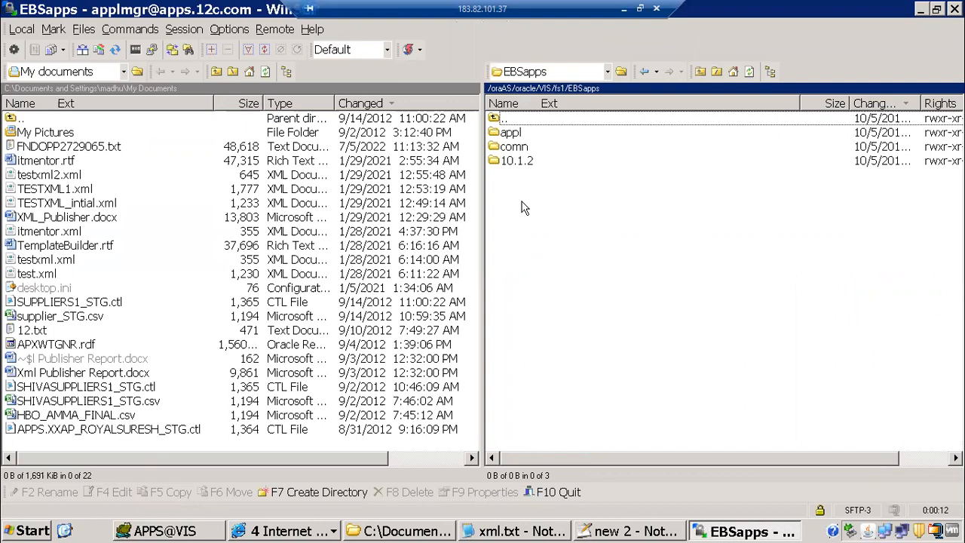
{"action": "double_click", "coordinate": [511, 133]}
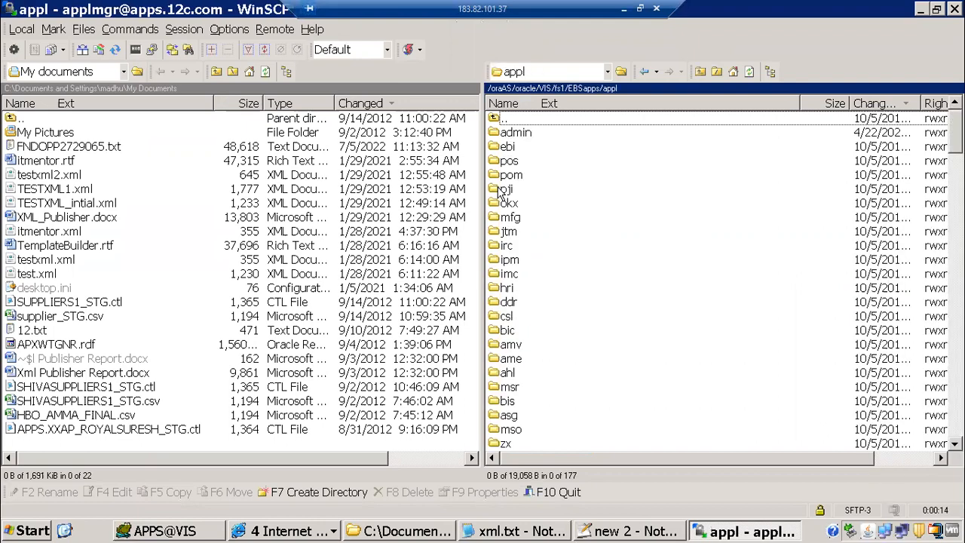
{"action": "left_click", "coordinate": [503, 192]}
{"action": "type", "text": "ap"}
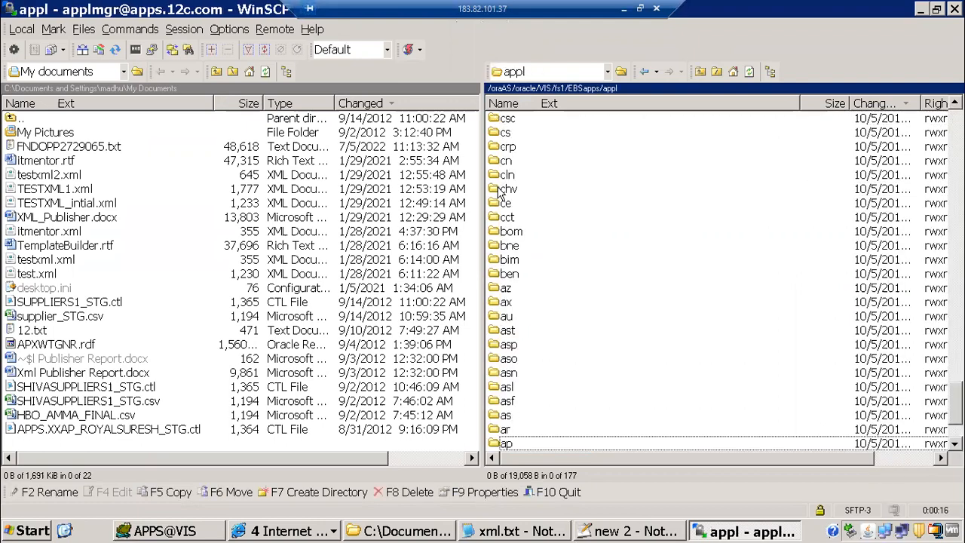
{"action": "key", "text": "Return"}
{"action": "key", "text": "Return"}
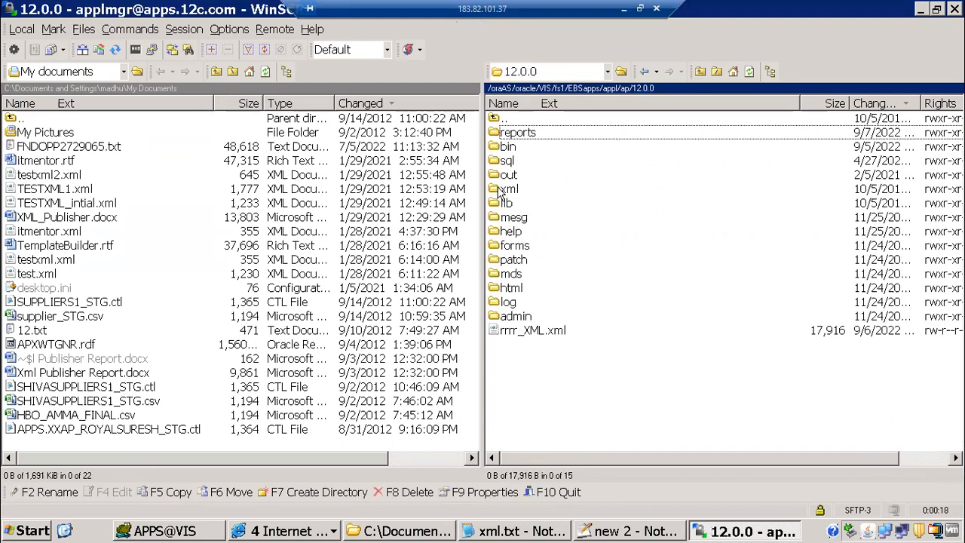
{"action": "key", "text": "Return"}
{"action": "key", "text": "Return"}
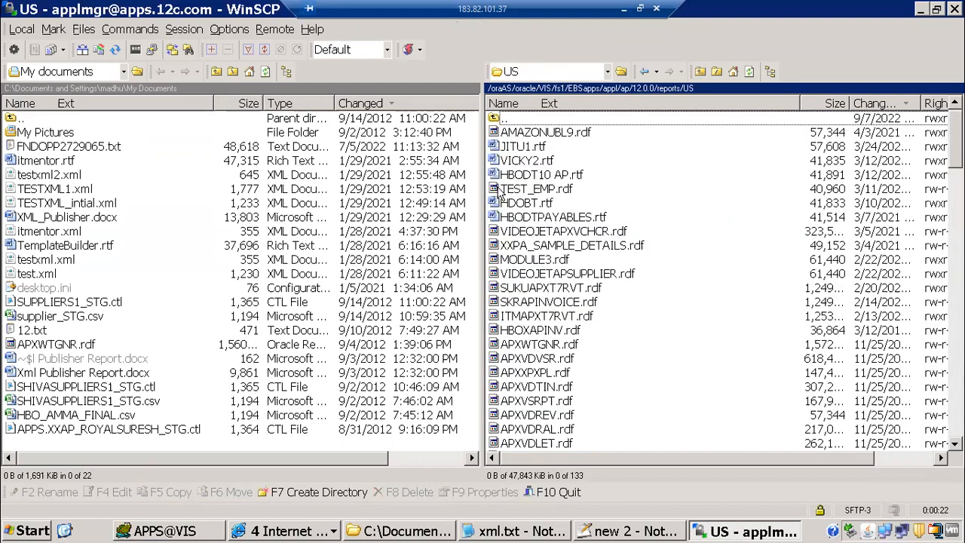
Check execution file name APXT7RVT in Oracle, then select APXT7RVT.rdf in WinSCP's reports list
{"action": "left_click", "coordinate": [528, 218]}
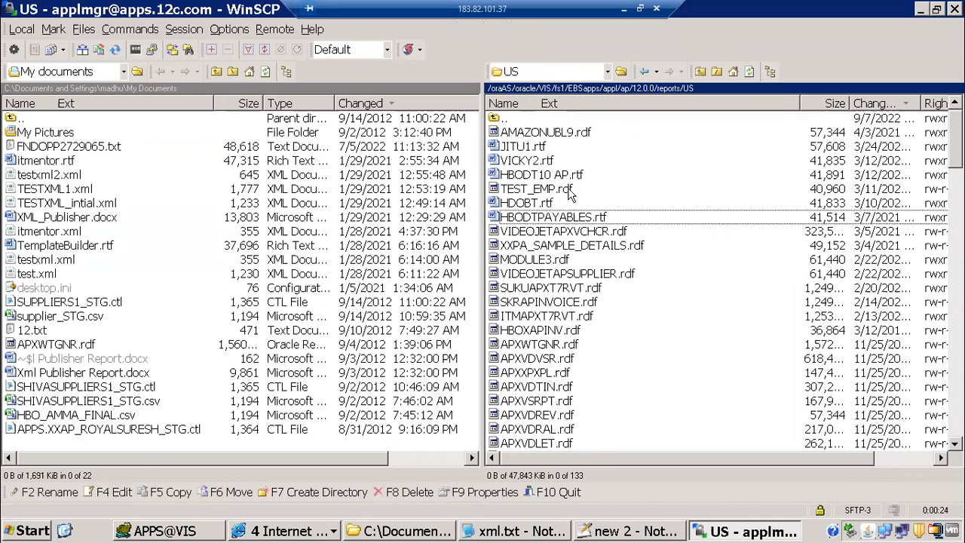
{"action": "left_click", "coordinate": [276, 531]}
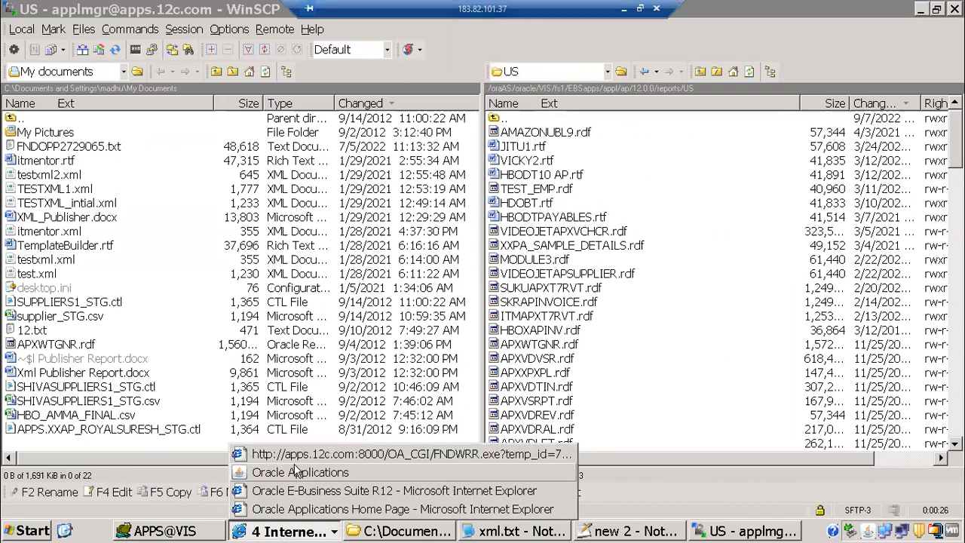
{"action": "left_click", "coordinate": [299, 472]}
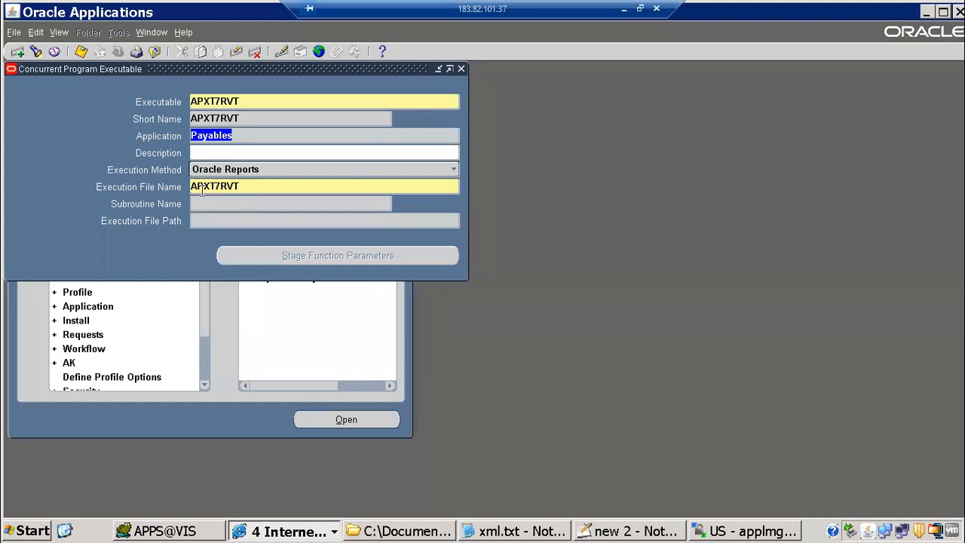
{"action": "left_click", "coordinate": [219, 192]}
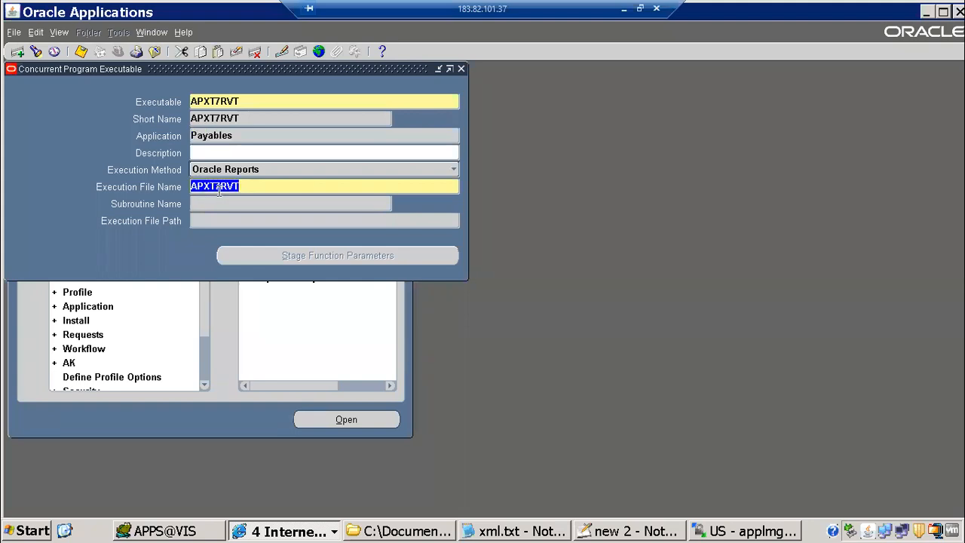
{"action": "key", "text": "alt+Tab"}
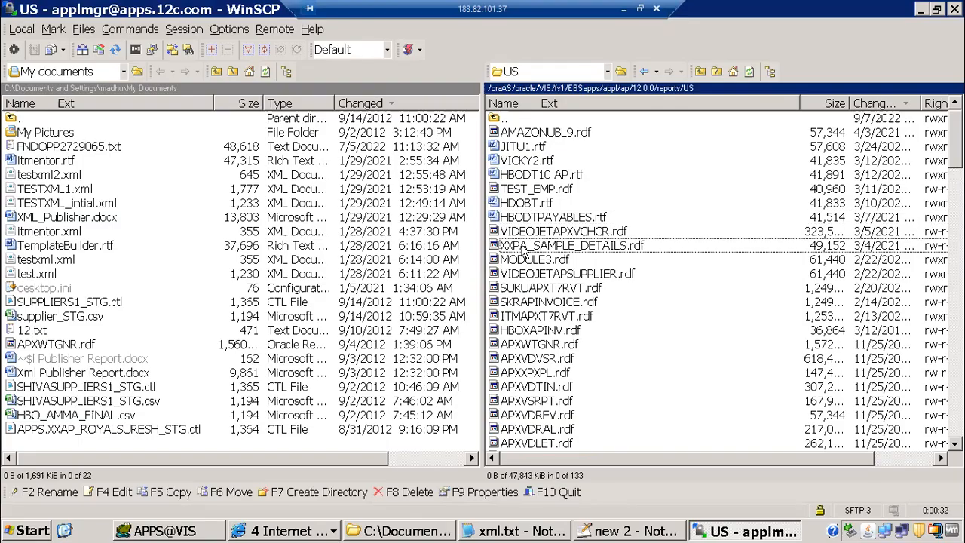
{"action": "type", "text": "apxt"}
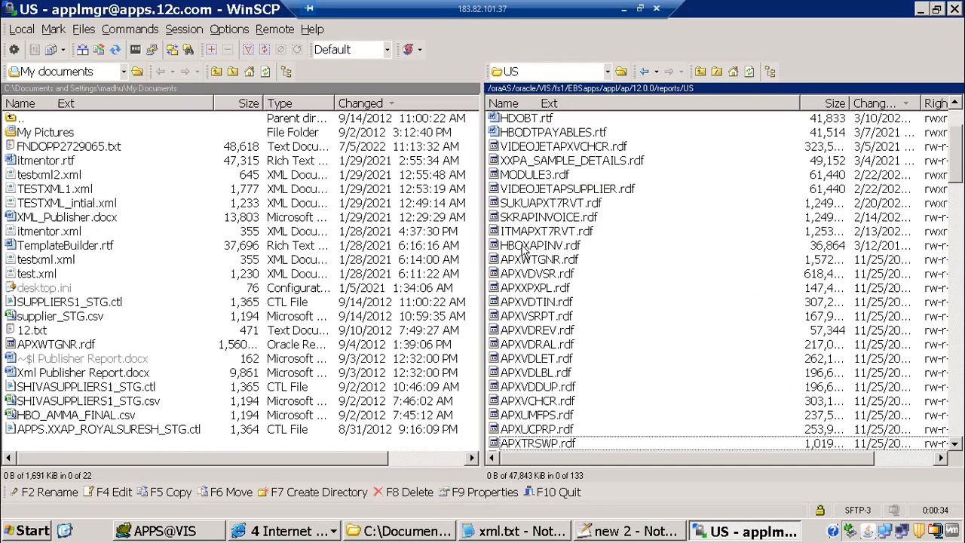
{"action": "scroll", "coordinate": [582, 287], "scroll_direction": "down", "scroll_amount": 6}
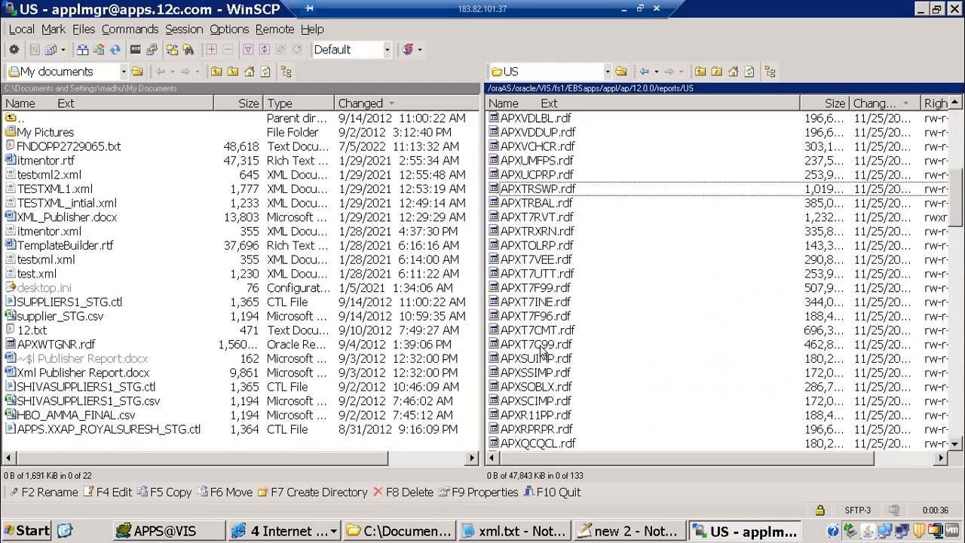
{"action": "key", "text": "alt+Tab"}
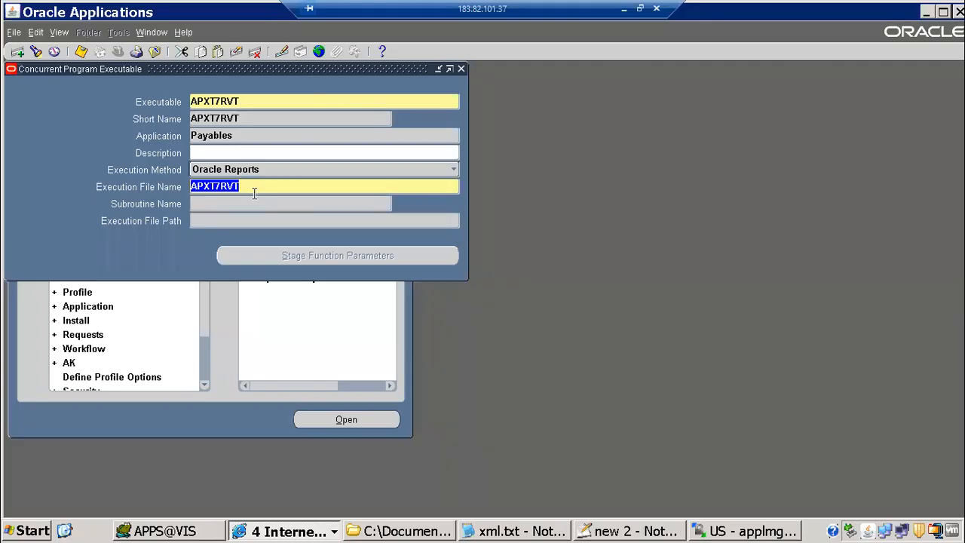
{"action": "key", "text": "alt+Tab"}
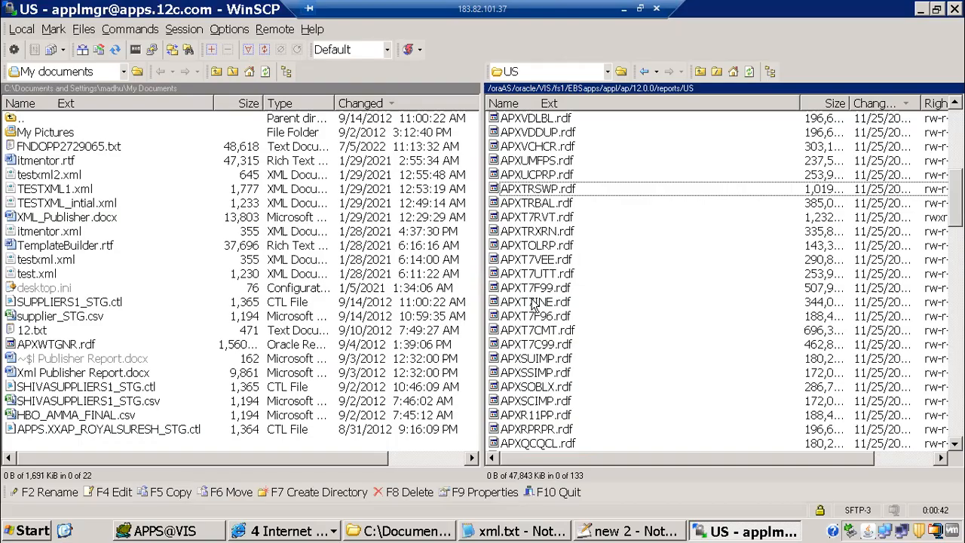
{"action": "left_click", "coordinate": [544, 218]}
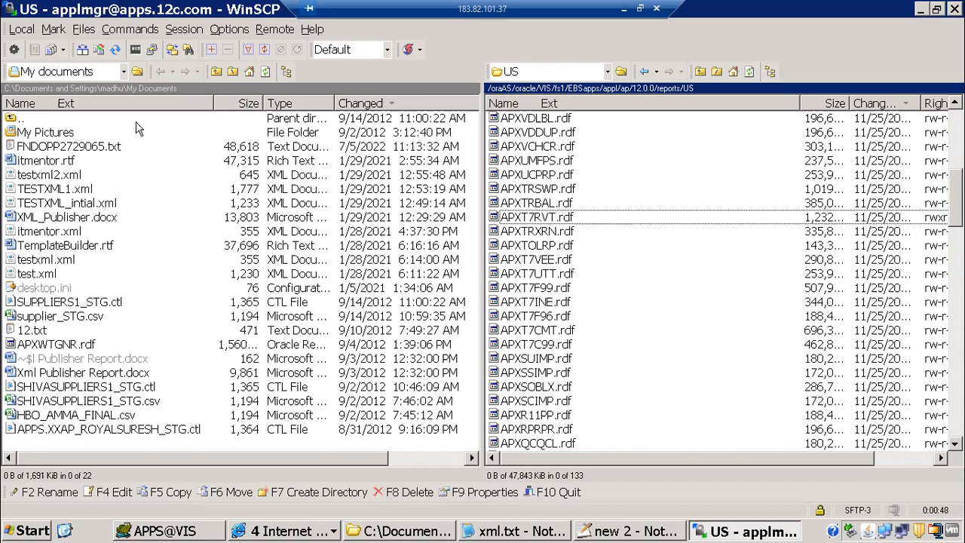
Point WinSCP's local panel at the Desktop's b91 Oracle apps folder
{"action": "left_click", "coordinate": [128, 69]}
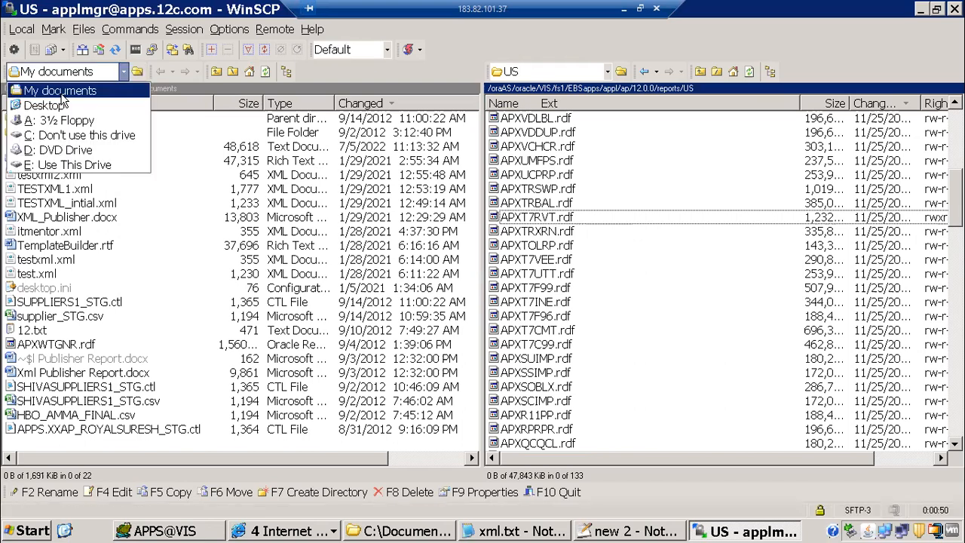
{"action": "left_click", "coordinate": [60, 105]}
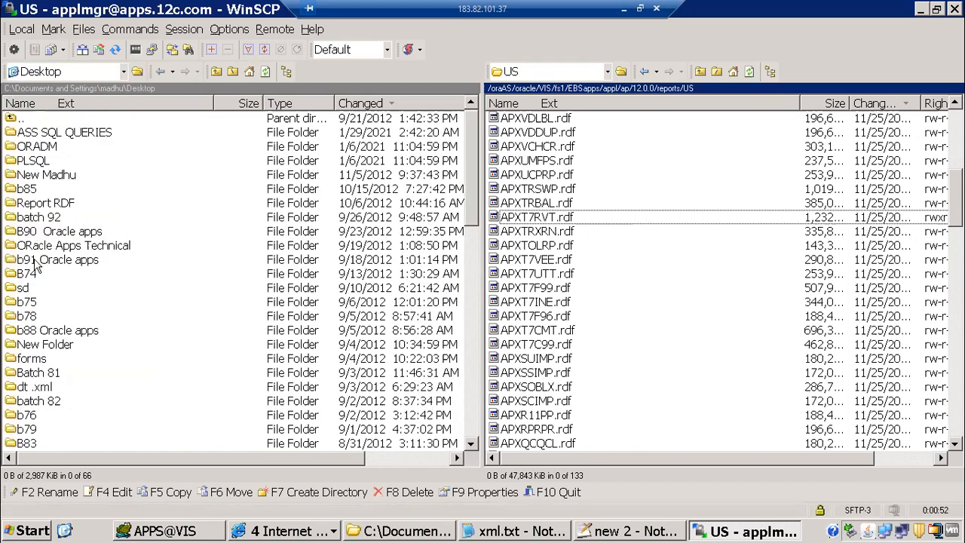
{"action": "double_click", "coordinate": [38, 261]}
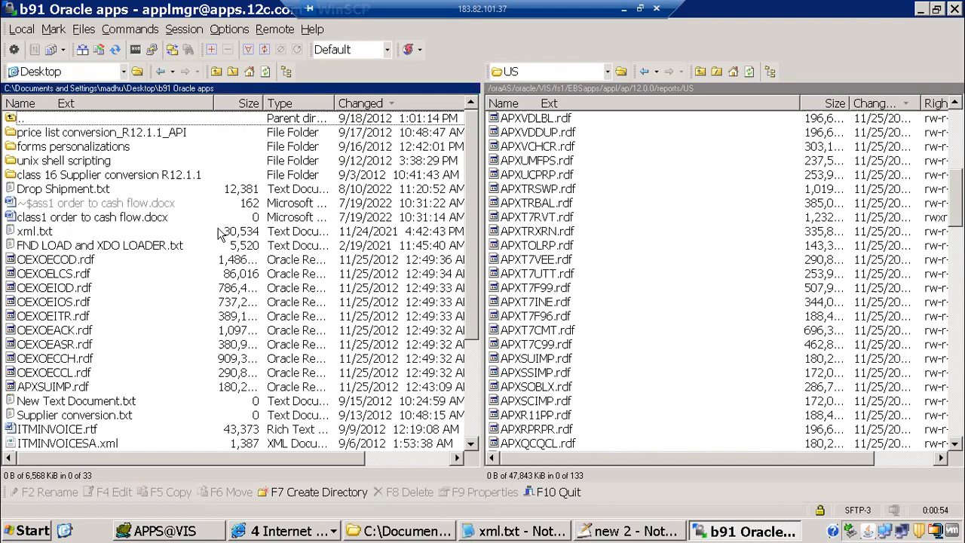
{"action": "scroll", "coordinate": [225, 235], "scroll_direction": "down", "scroll_amount": 4}
{"action": "scroll", "coordinate": [231, 420], "scroll_direction": "up", "scroll_amount": 4}
Copy APXT7RVT.rdf from the server into the local b91 Oracle apps folder
{"action": "right_click", "coordinate": [195, 386]}
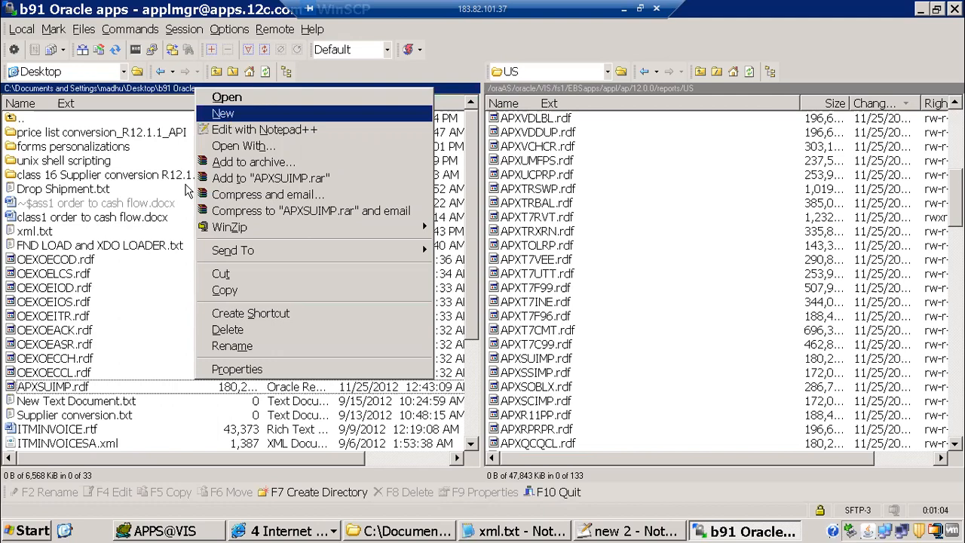
{"action": "left_click", "coordinate": [165, 335]}
{"action": "right_click", "coordinate": [167, 263]}
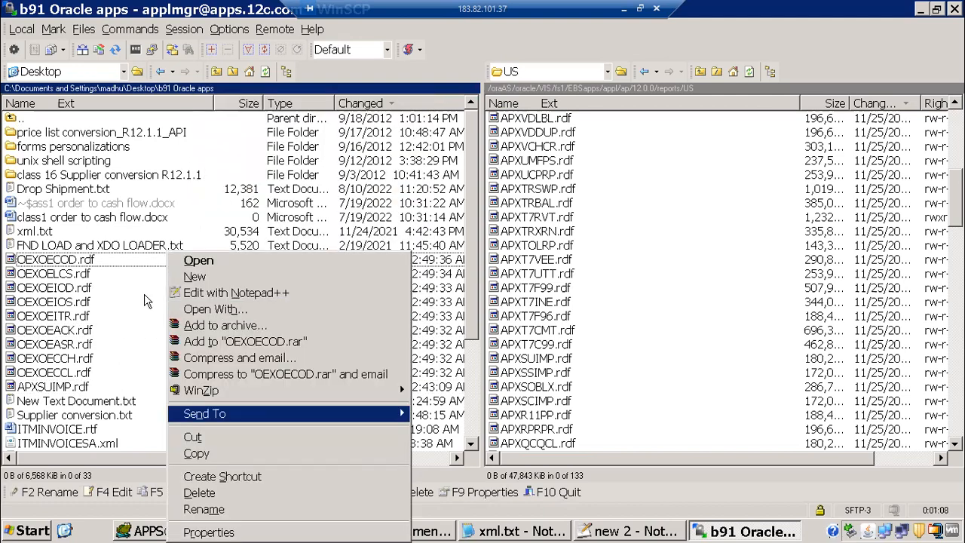
{"action": "left_click", "coordinate": [210, 278]}
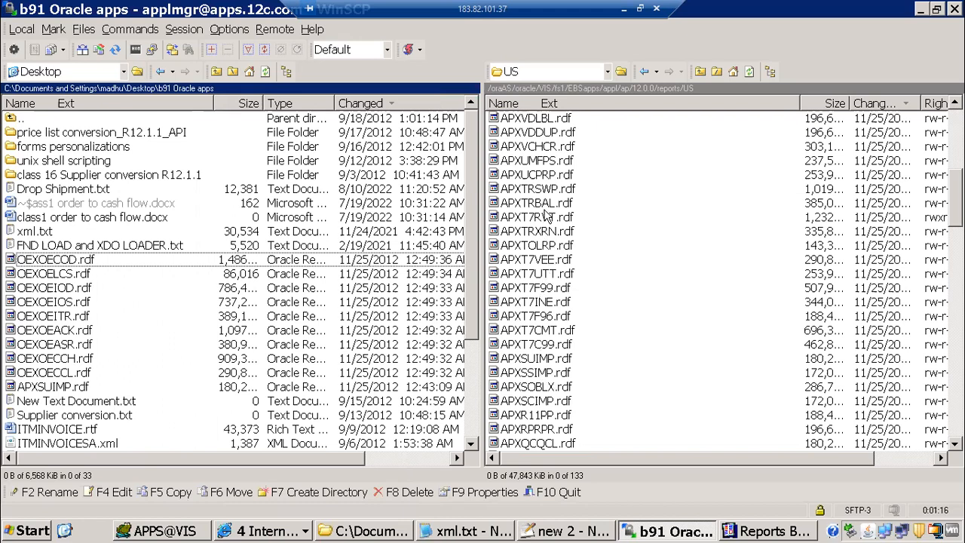
{"action": "left_click_drag", "start_coordinate": [537, 217], "coordinate": [160, 330]}
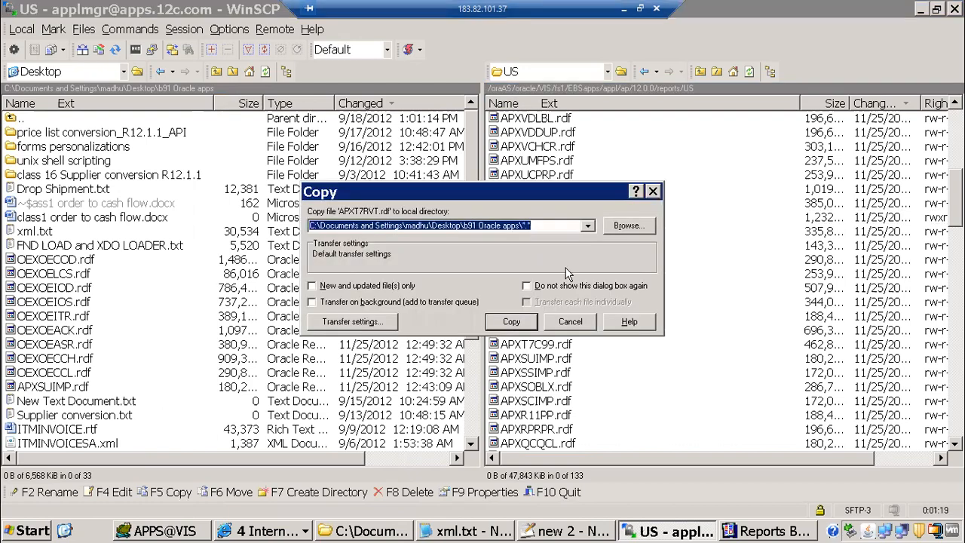
{"action": "left_click", "coordinate": [511, 320]}
Find the b91 Oracle apps folder among the desktop folders and open it
{"action": "key", "text": "super+d"}
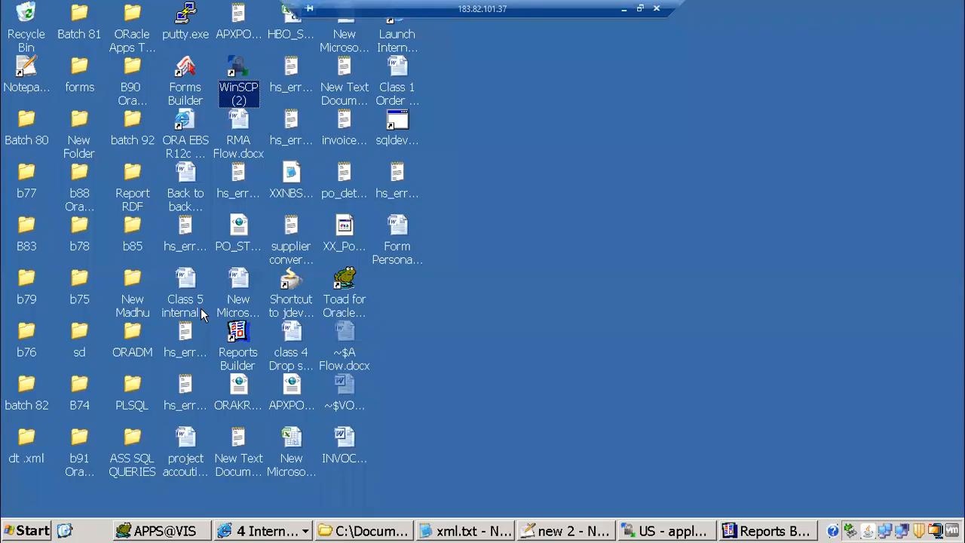
{"action": "left_click", "coordinate": [7, 211]}
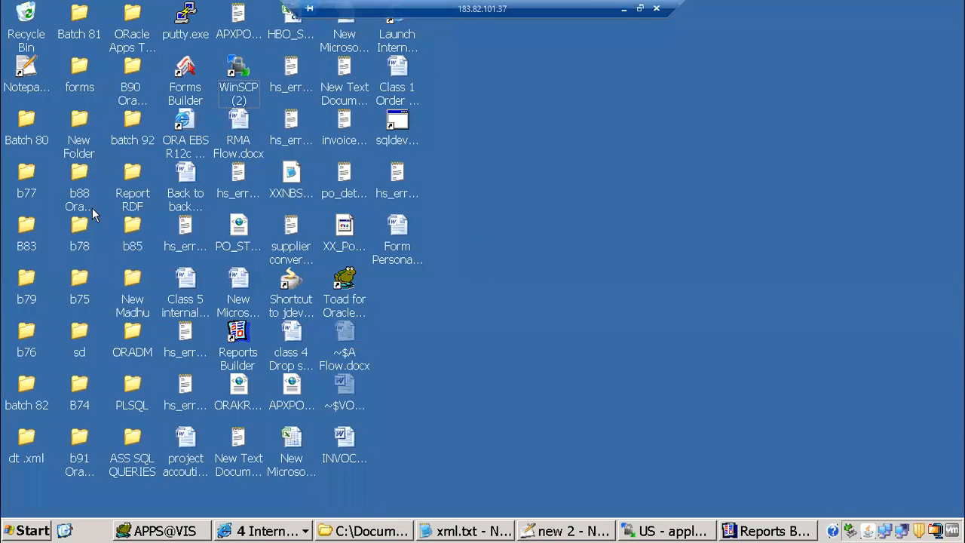
{"action": "left_click", "coordinate": [142, 95]}
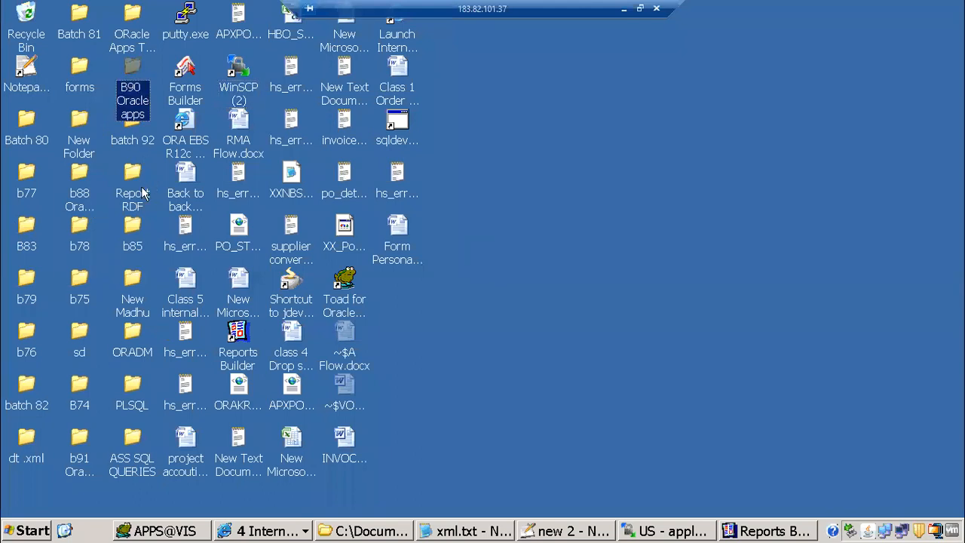
{"action": "left_click", "coordinate": [143, 239]}
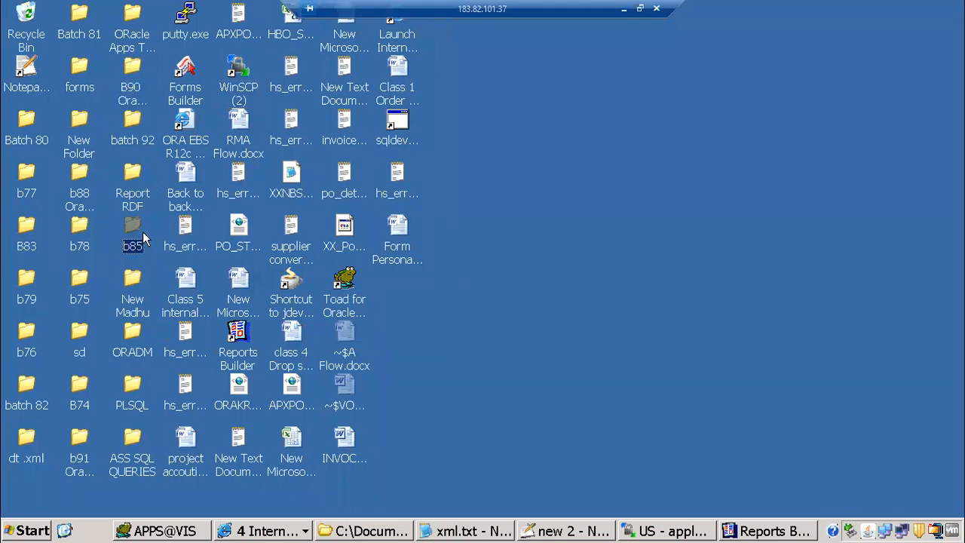
{"action": "key", "text": "b"}
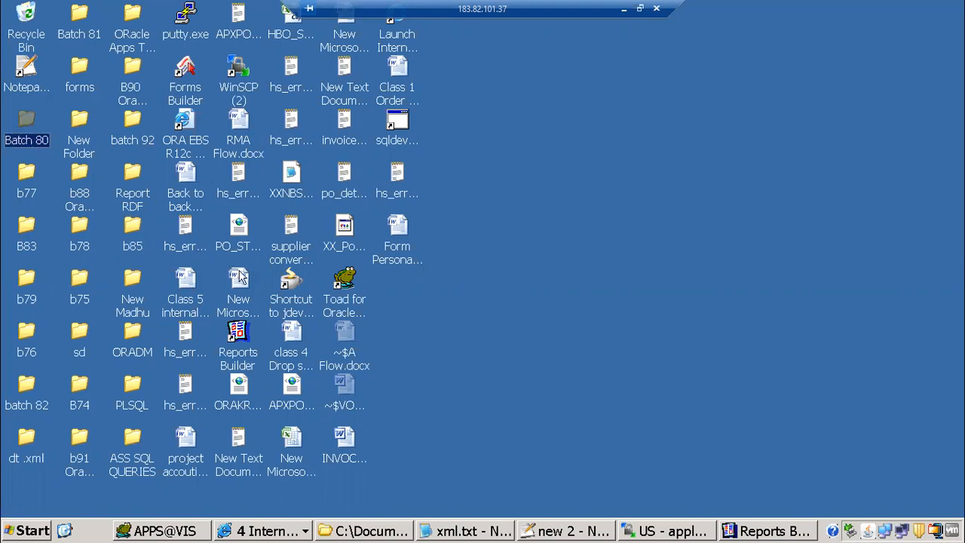
{"action": "key", "text": "b"}
{"action": "key", "text": "b"}
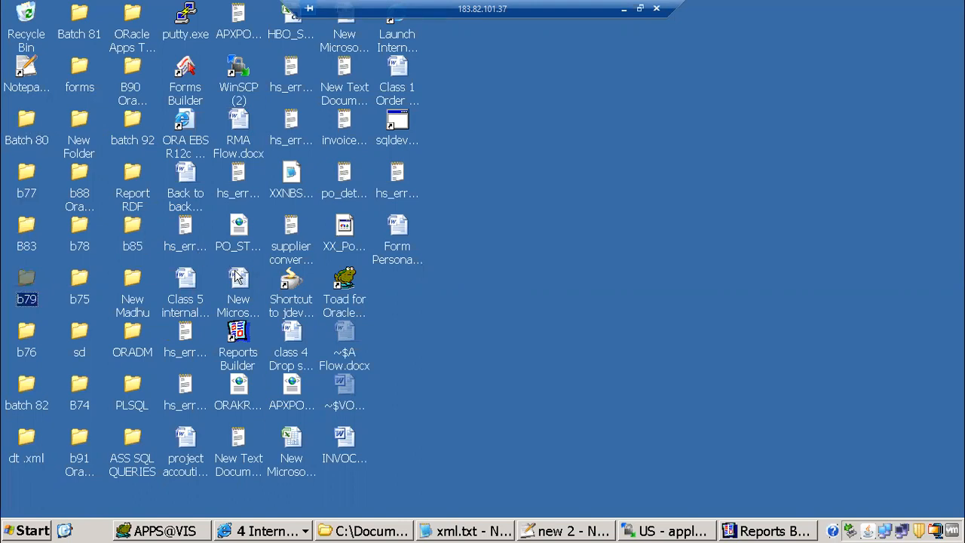
{"action": "key", "text": "b"}
{"action": "key", "text": "b"}
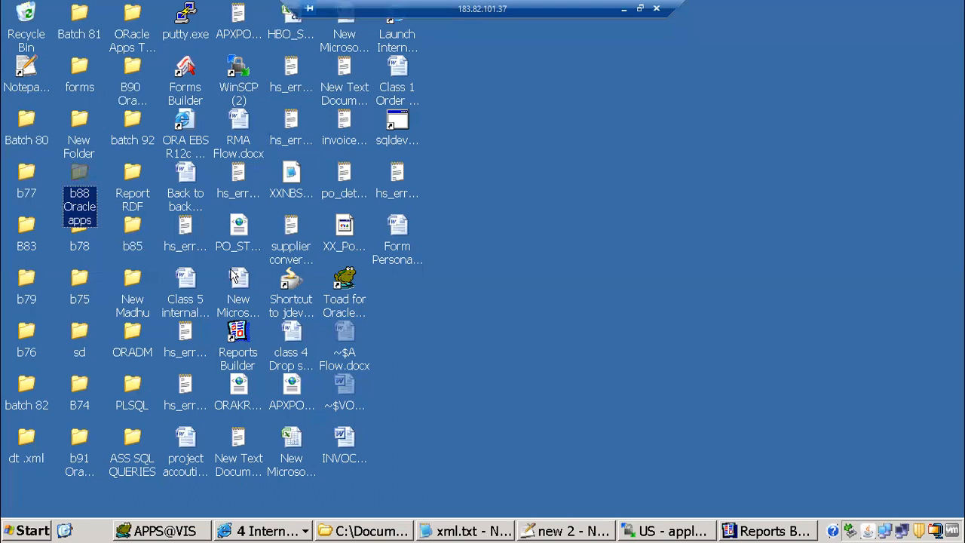
{"action": "key", "text": "b"}
{"action": "key", "text": "b"}
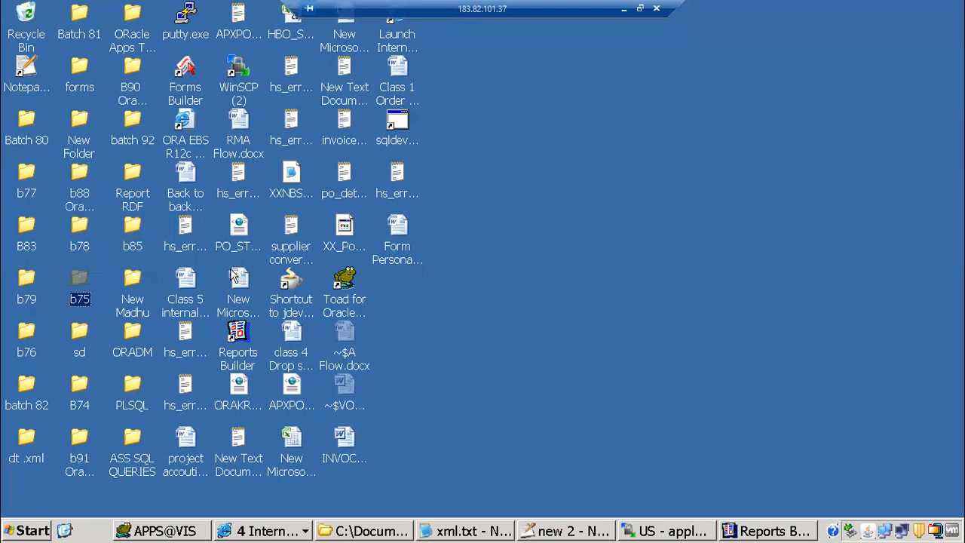
{"action": "key", "text": "b"}
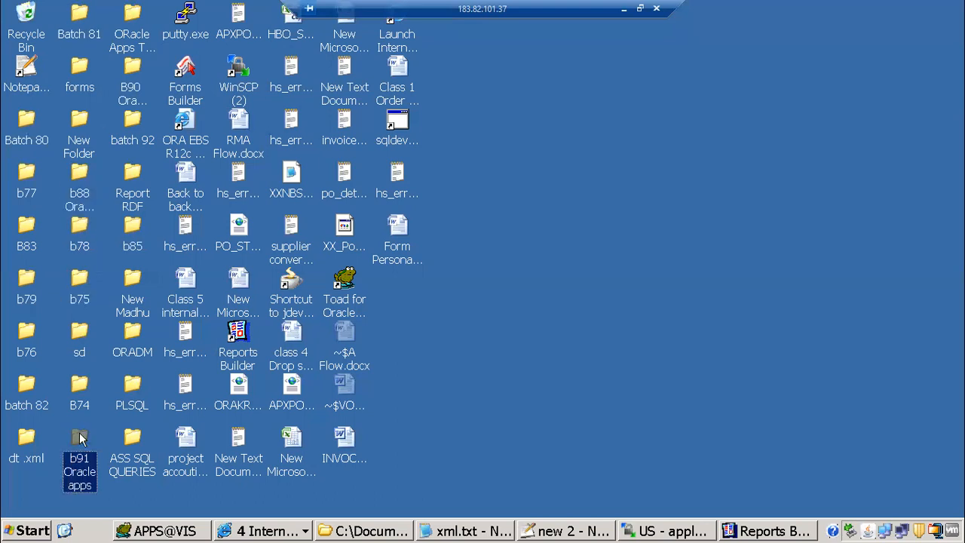
{"action": "left_click_drag", "start_coordinate": [79, 438], "coordinate": [884, 103]}
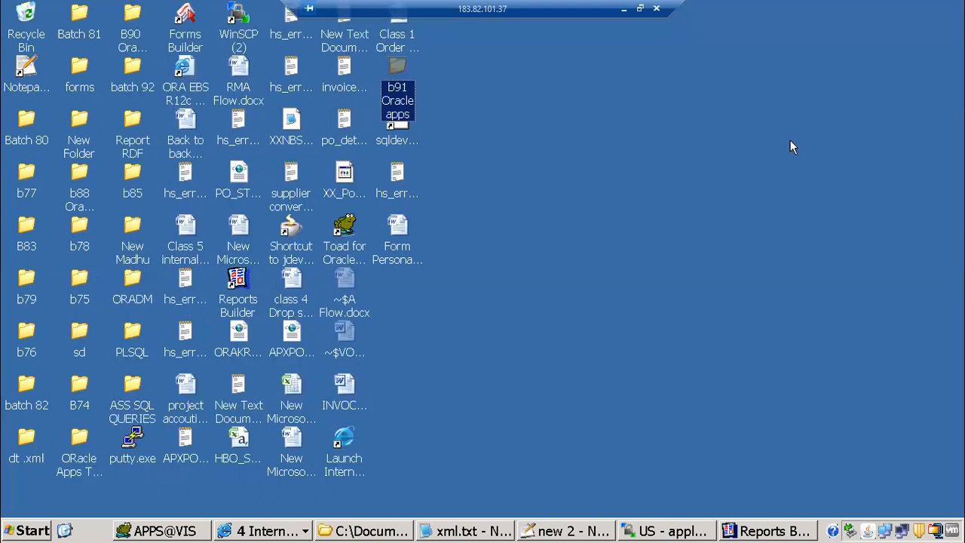
{"action": "double_click", "coordinate": [392, 72]}
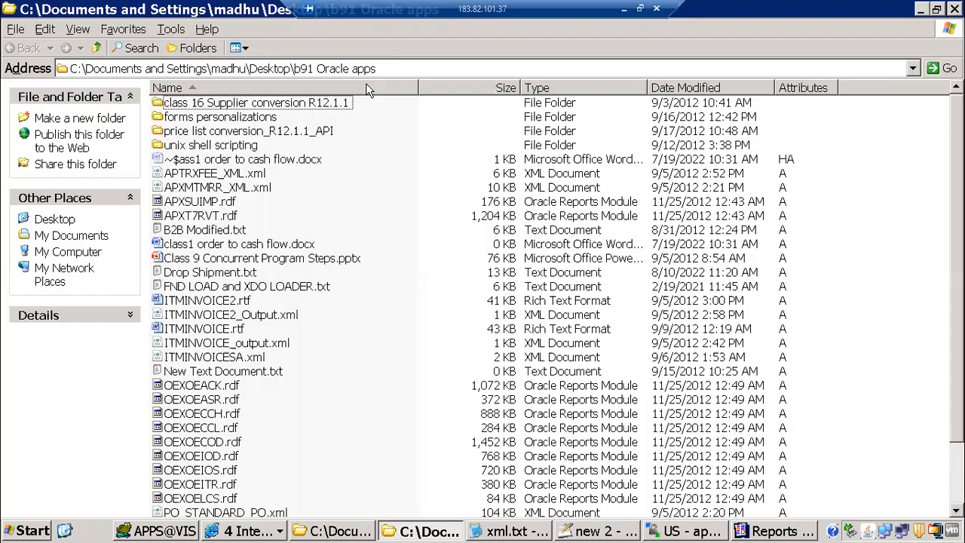
Sort the folder by date modified and select the copied APXT7RVT.rdf file
{"action": "left_click", "coordinate": [695, 89]}
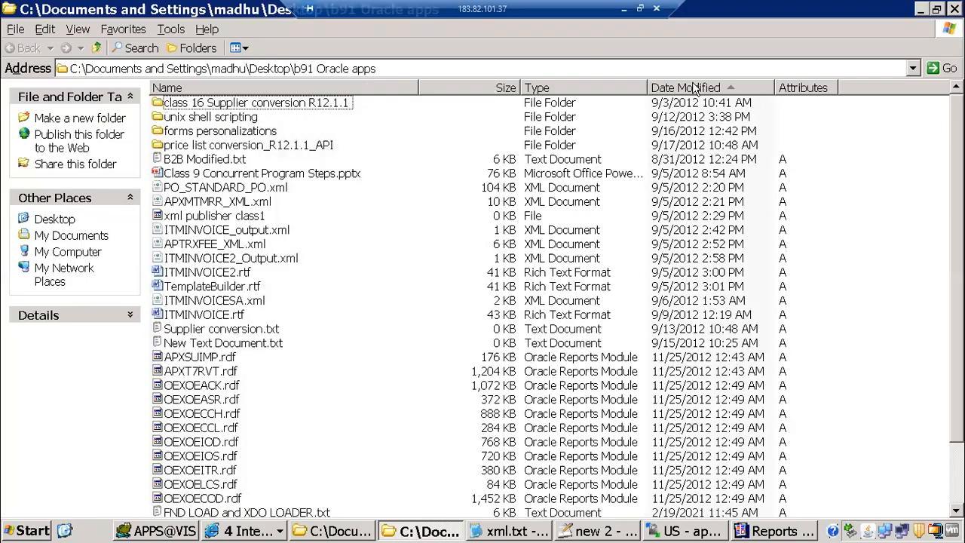
{"action": "left_click", "coordinate": [219, 204]}
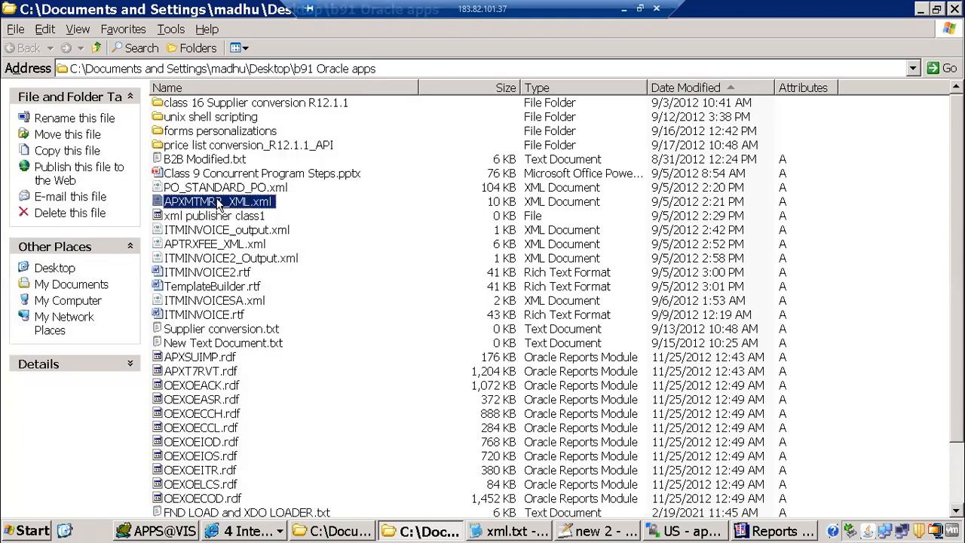
{"action": "key", "text": "a"}
{"action": "key", "text": "a"}
{"action": "left_click", "coordinate": [218, 204]}
{"action": "left_click", "coordinate": [222, 244]}
{"action": "key", "text": "a"}
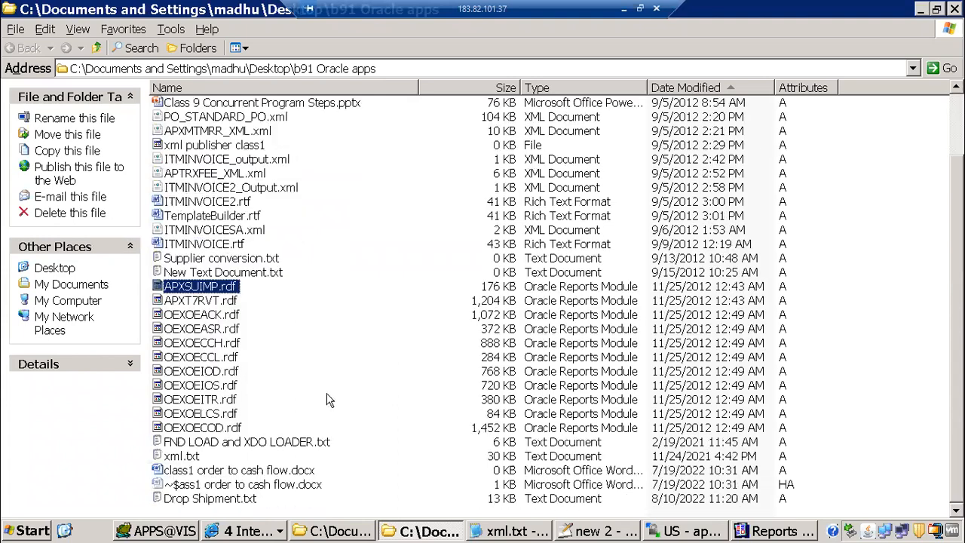
{"action": "left_click", "coordinate": [214, 316]}
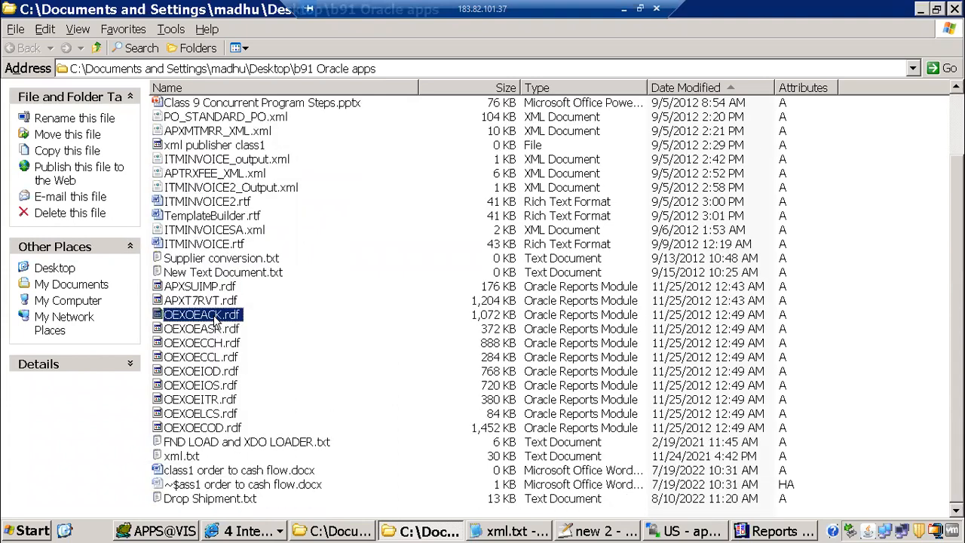
{"action": "left_click", "coordinate": [191, 301]}
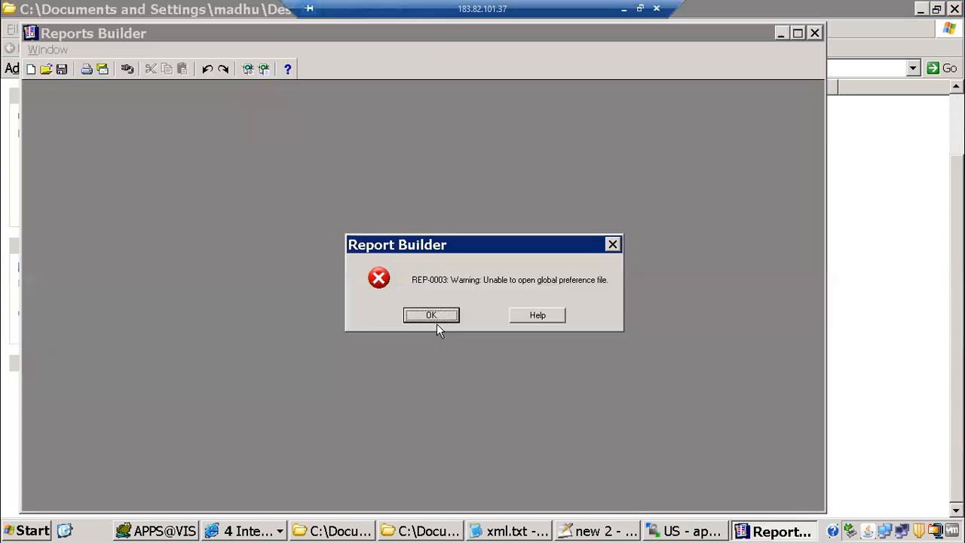
Dismiss the REP-0003 warning, start a blank report and fill in the vis database login
{"action": "key", "text": "Return"}
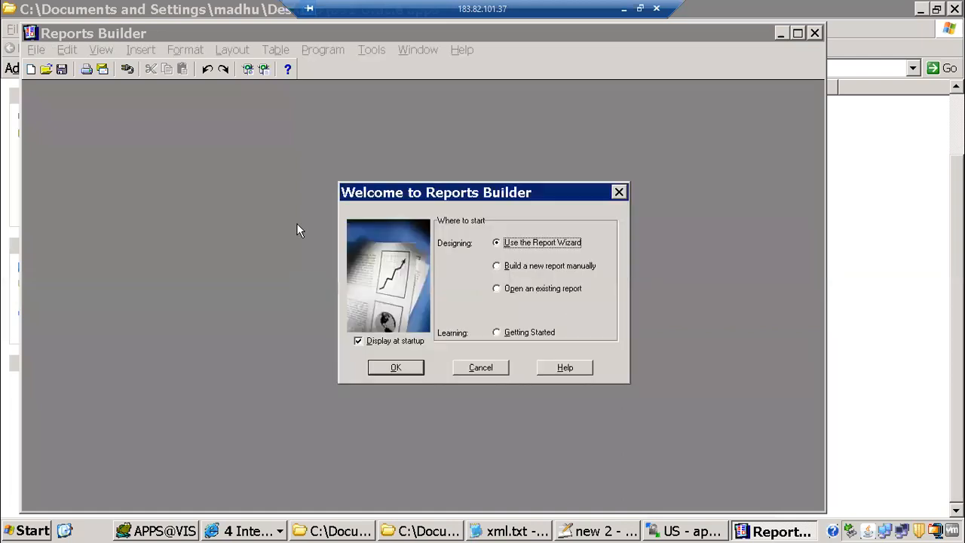
{"action": "left_click", "coordinate": [491, 370]}
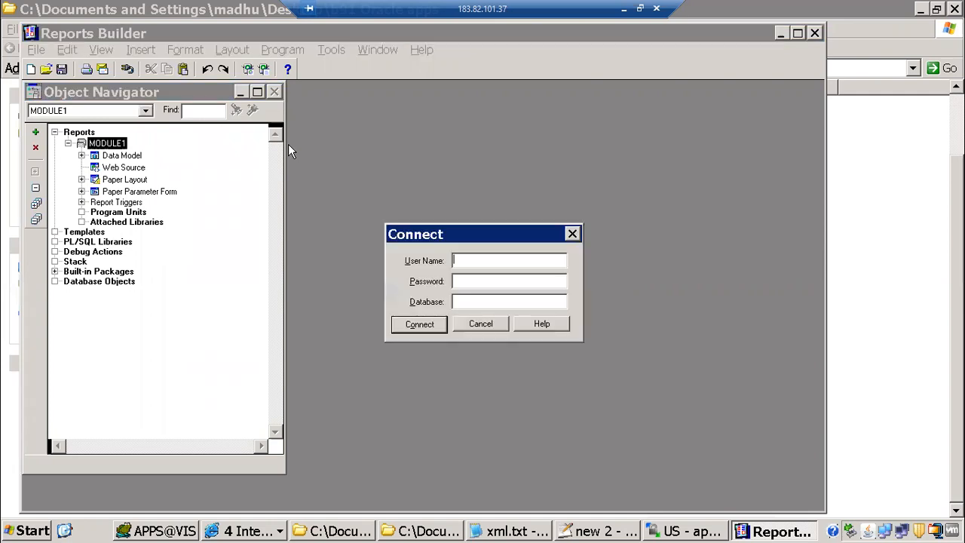
{"action": "type", "text": "apps"}
{"action": "left_click_drag", "start_coordinate": [467, 191], "coordinate": [469, 139]}
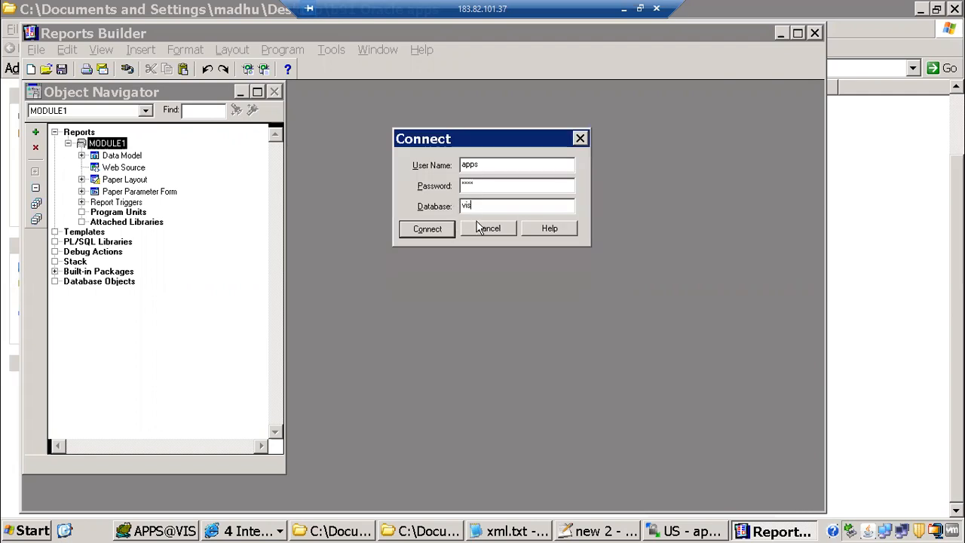
{"action": "left_click_drag", "start_coordinate": [478, 205], "coordinate": [445, 208]}
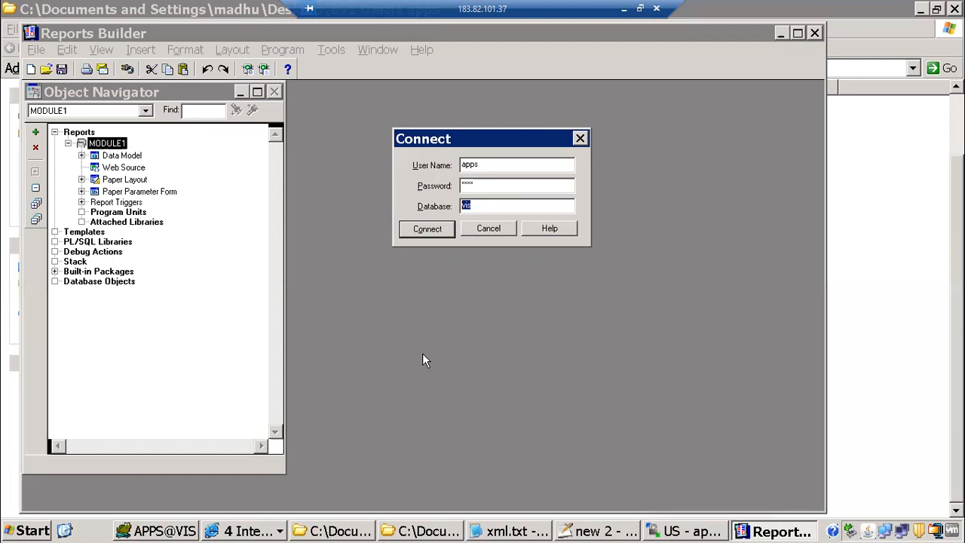
{"action": "left_click", "coordinate": [67, 530]}
Locate the rwbuilder.exe folder from the Reports Builder shortcut's properties
{"action": "left_click", "coordinate": [243, 281]}
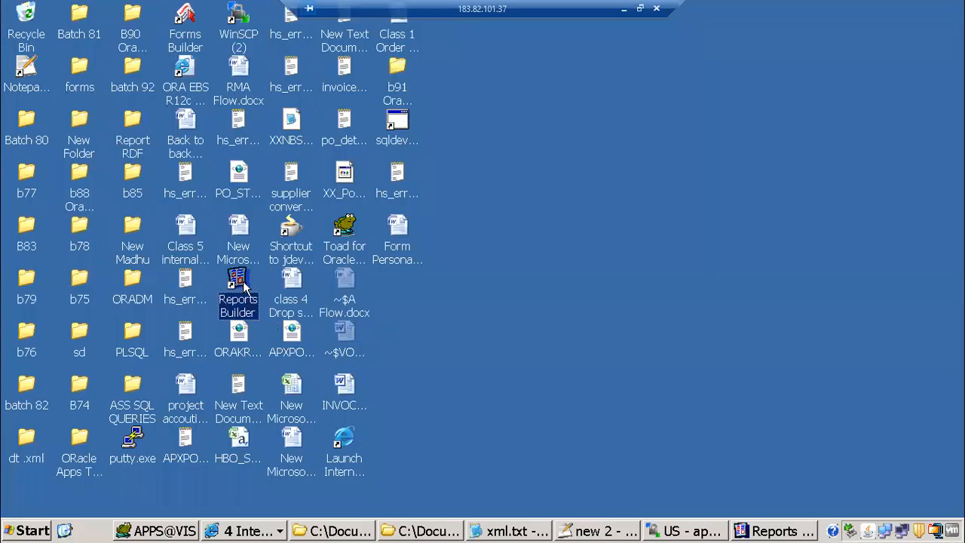
{"action": "right_click", "coordinate": [243, 281]}
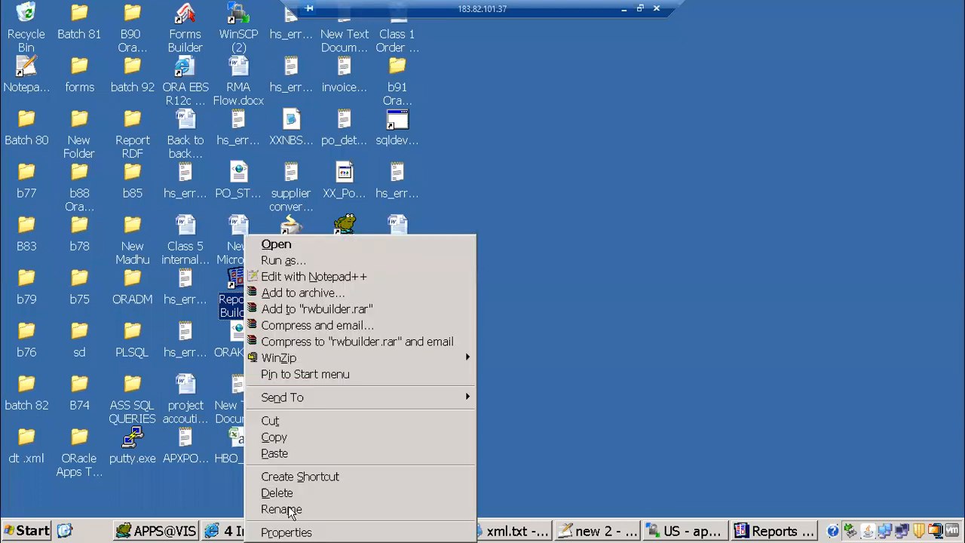
{"action": "left_click_drag", "start_coordinate": [363, 169], "coordinate": [700, 79]}
{"action": "left_click_drag", "start_coordinate": [622, 124], "coordinate": [678, 122]}
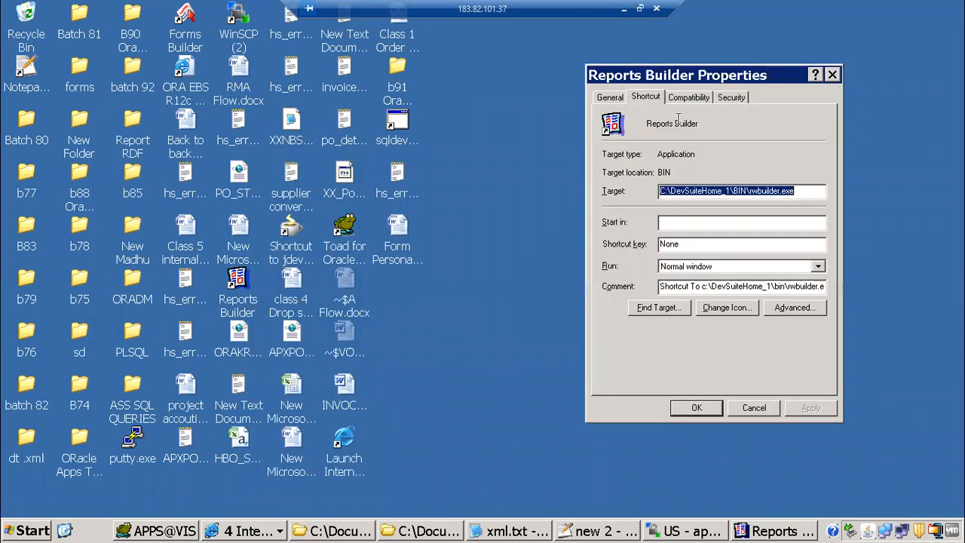
{"action": "left_click", "coordinate": [653, 309]}
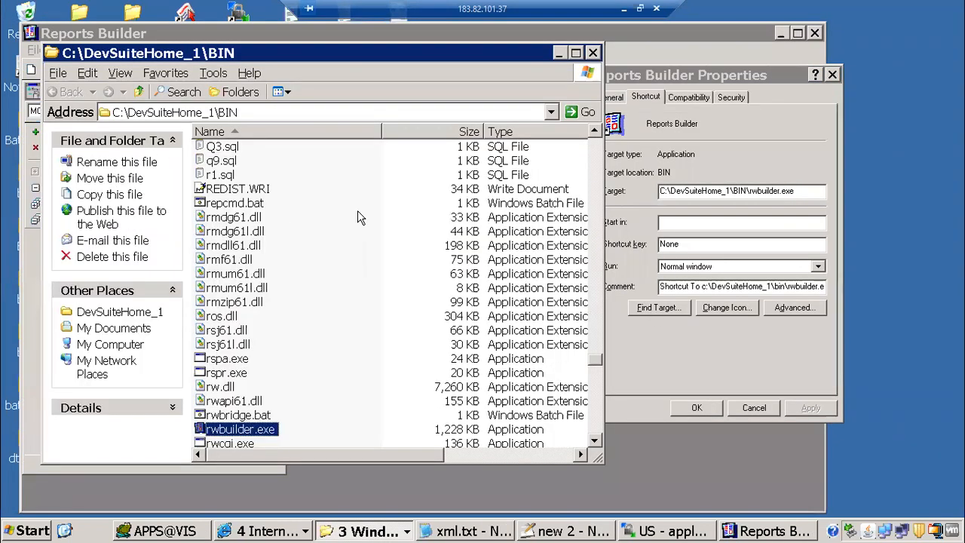
Go to DevSuiteHome_1\NETWORK\ADMIN and bring up the options for tnsnames.ora
{"action": "left_click", "coordinate": [140, 91]}
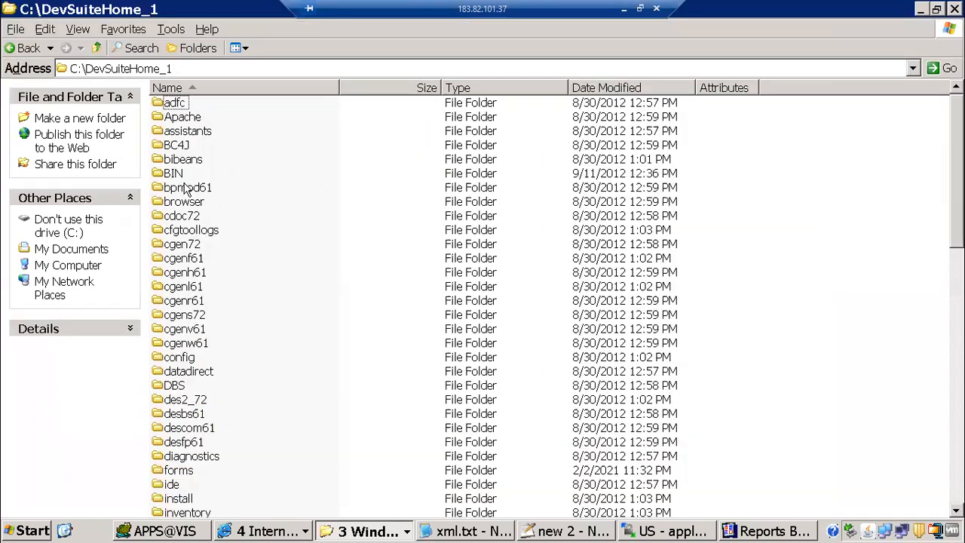
{"action": "left_click", "coordinate": [186, 190]}
{"action": "key", "text": "n"}
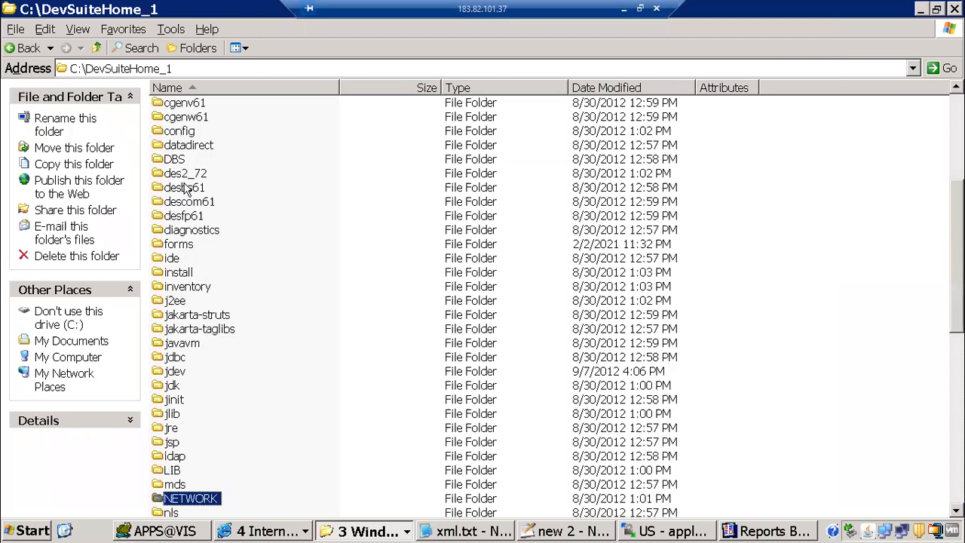
{"action": "key", "text": "Return"}
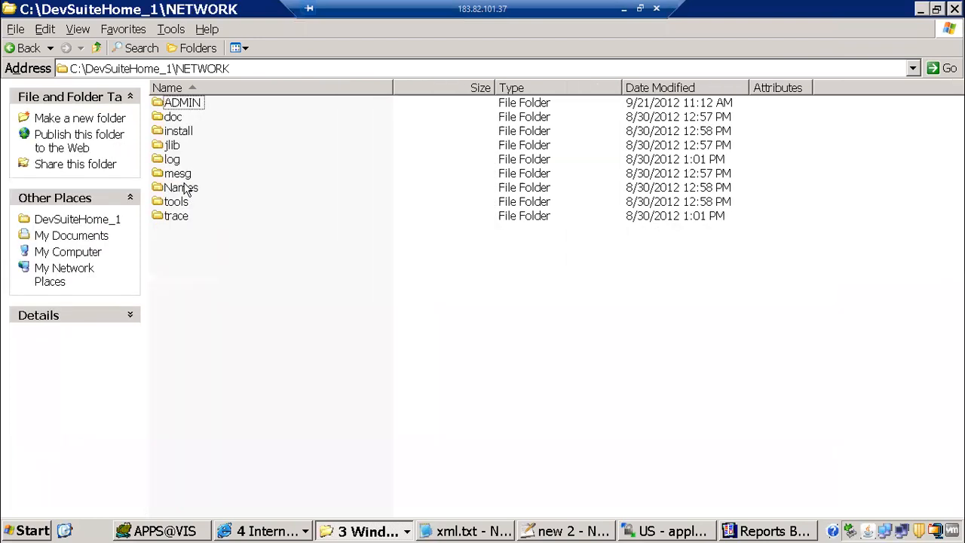
{"action": "double_click", "coordinate": [172, 103]}
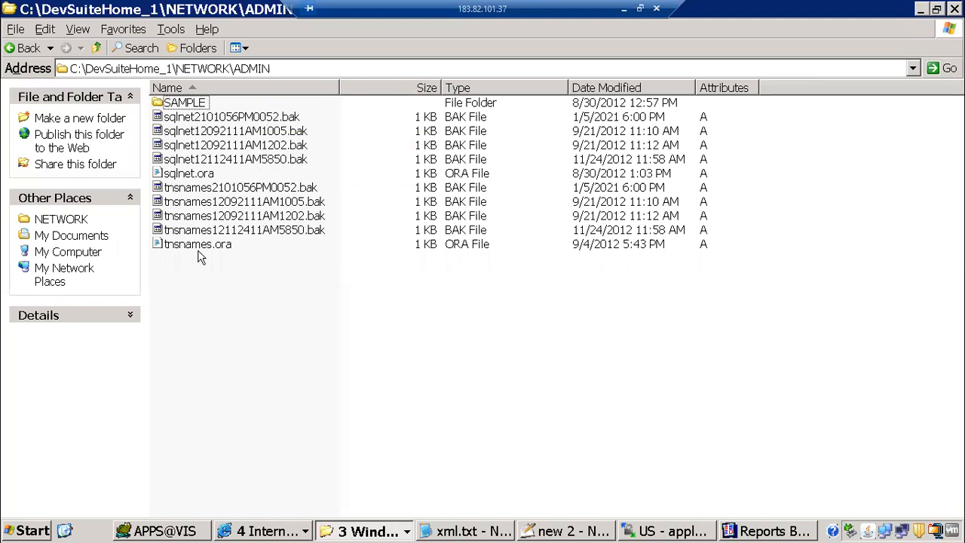
{"action": "left_click", "coordinate": [223, 245]}
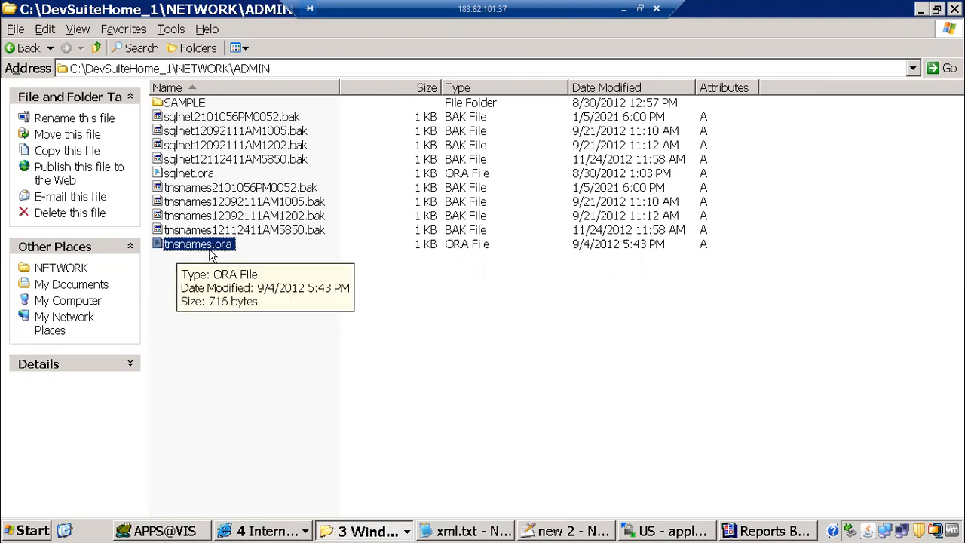
{"action": "right_click", "coordinate": [214, 249]}
In Notepad++, check the VIS entry's host apps.12c.com and service name vis
{"action": "left_click", "coordinate": [285, 290]}
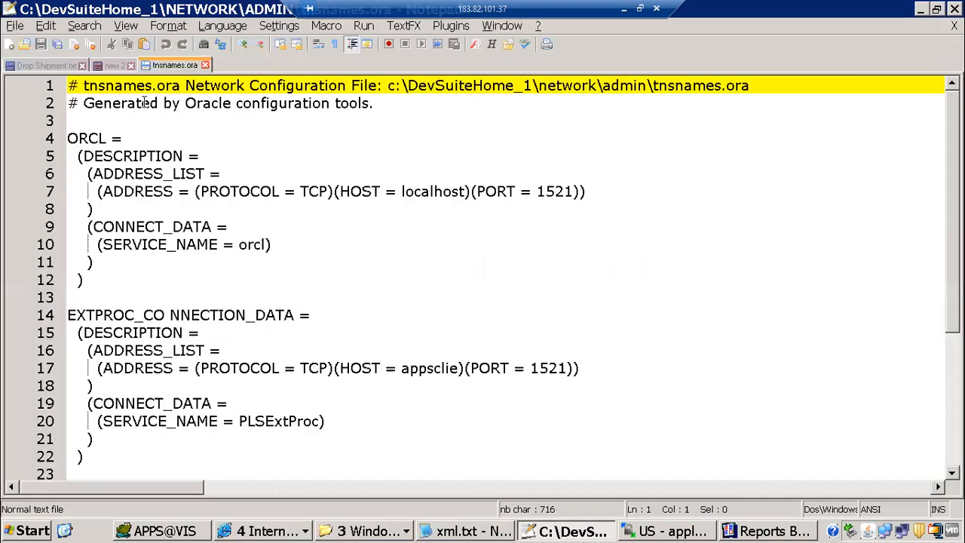
{"action": "scroll", "coordinate": [145, 315], "scroll_direction": "down", "scroll_amount": 4}
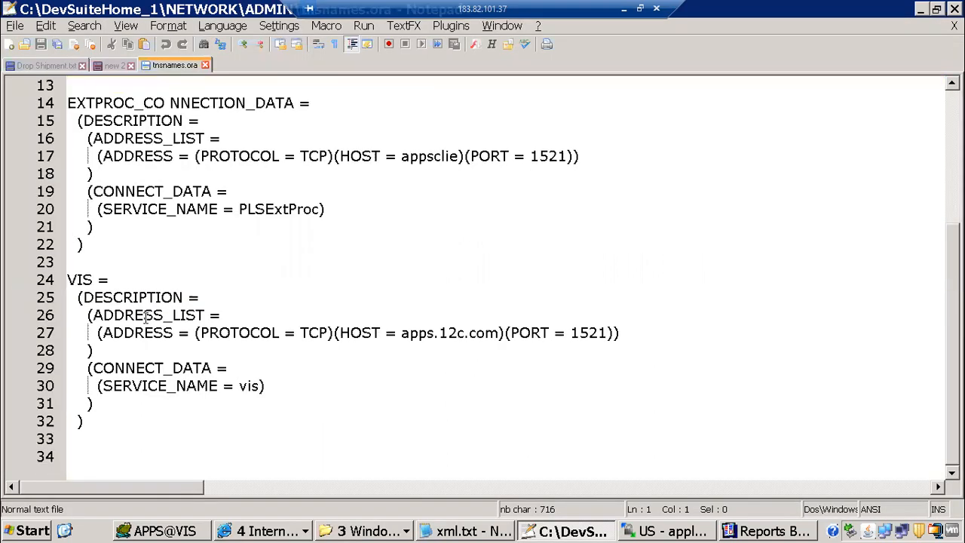
{"action": "left_click", "coordinate": [72, 276]}
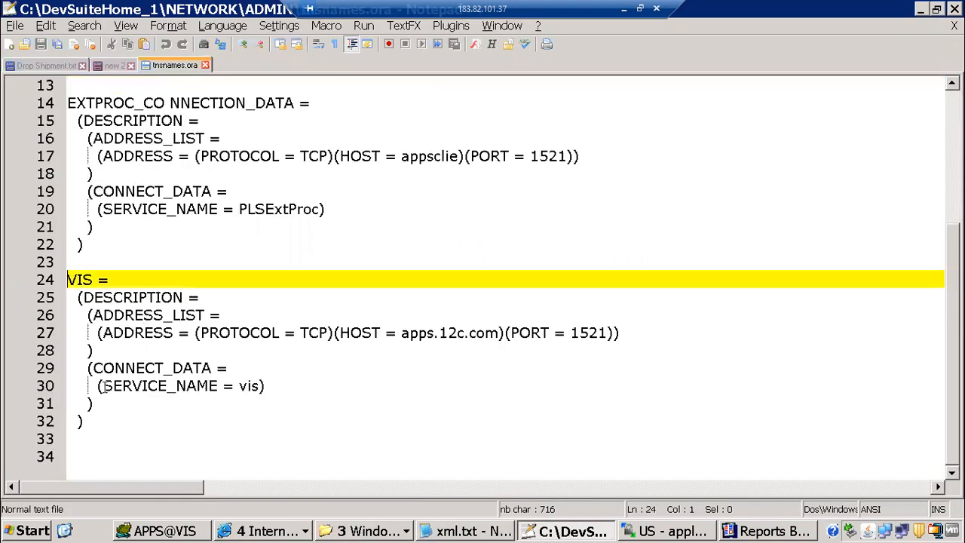
{"action": "left_click", "coordinate": [107, 456], "text": "shift"}
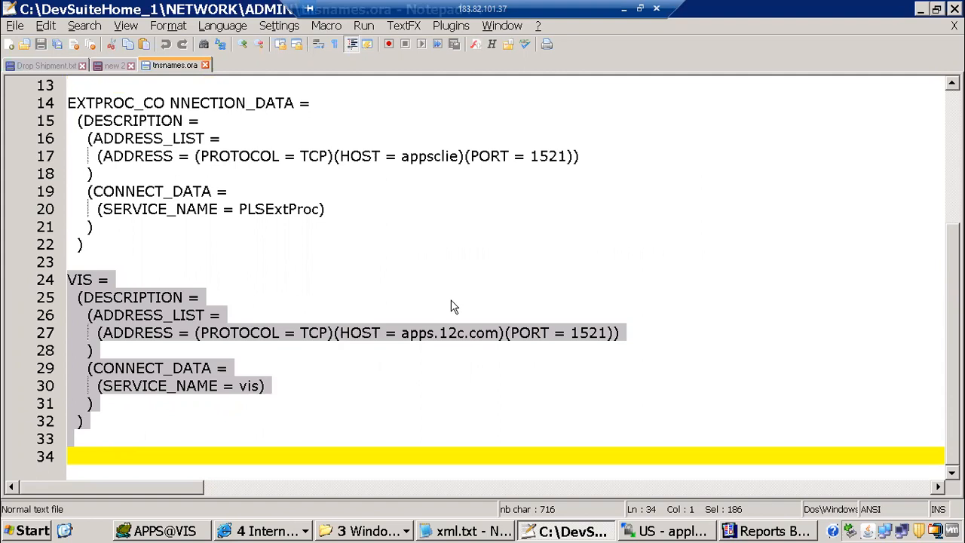
{"action": "left_click", "coordinate": [380, 351]}
{"action": "left_click_drag", "start_coordinate": [402, 333], "coordinate": [500, 336]}
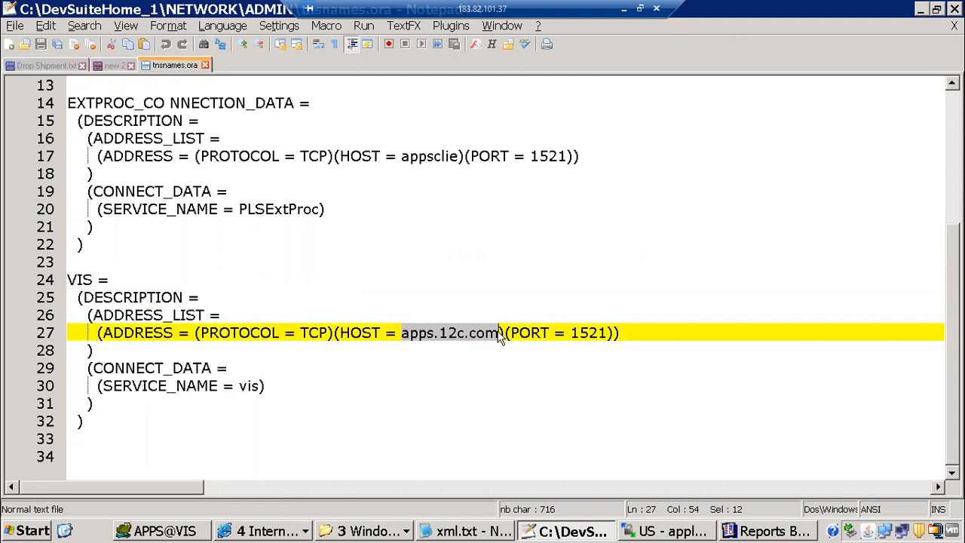
{"action": "left_click", "coordinate": [284, 386]}
{"action": "left_click_drag", "start_coordinate": [82, 256], "coordinate": [174, 387]}
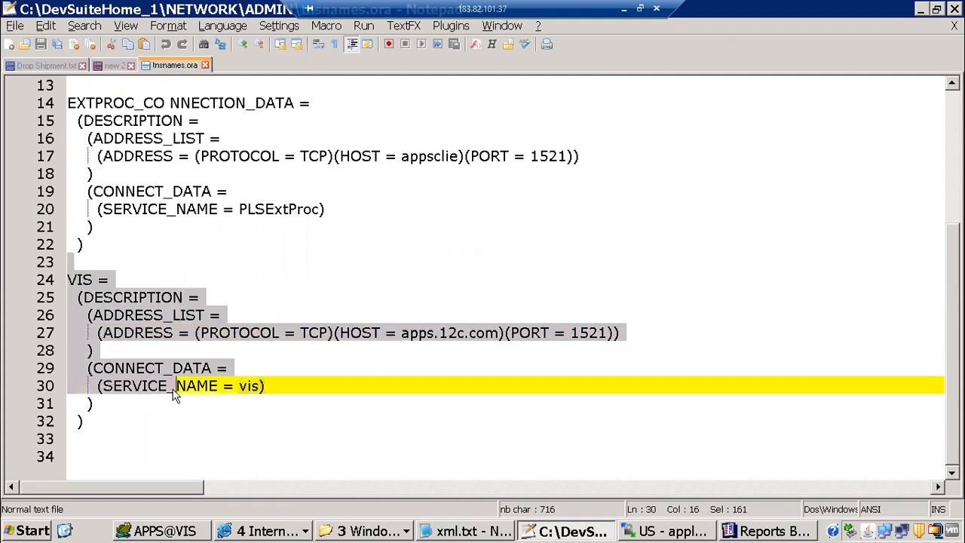
{"action": "left_click", "coordinate": [765, 532]}
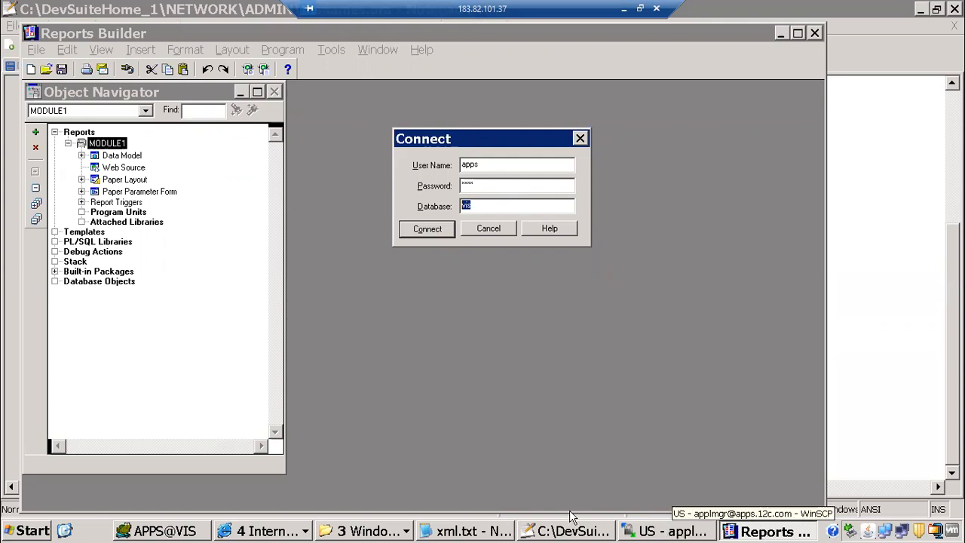
Check tnsnames.ora in NETWORK\ADMIN, then connect Reports Builder to the vis database
{"action": "left_click", "coordinate": [366, 531]}
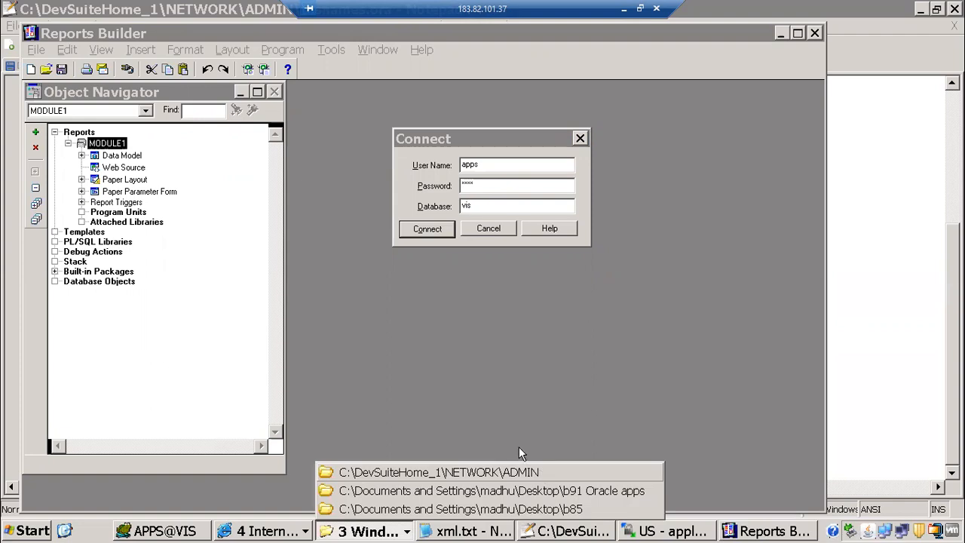
{"action": "left_click", "coordinate": [422, 466]}
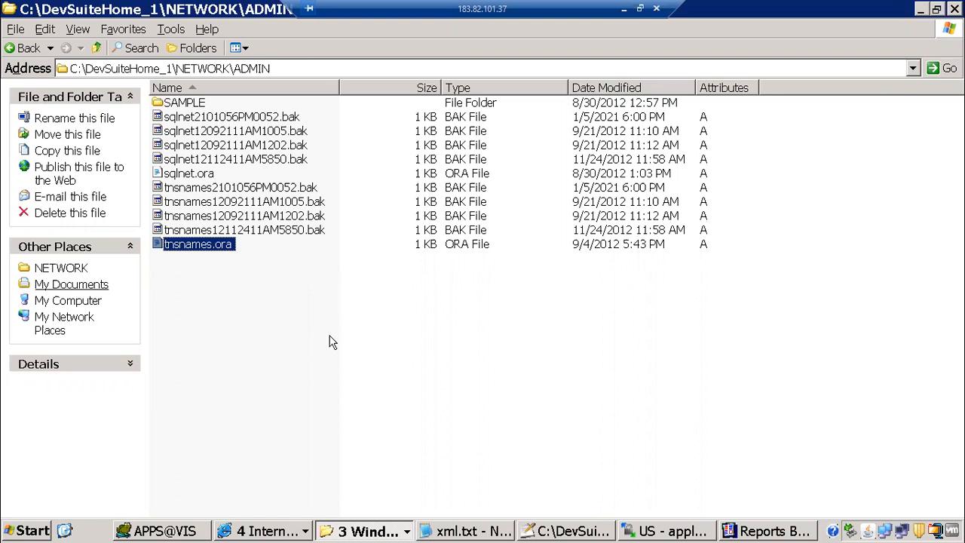
{"action": "left_click", "coordinate": [769, 531]}
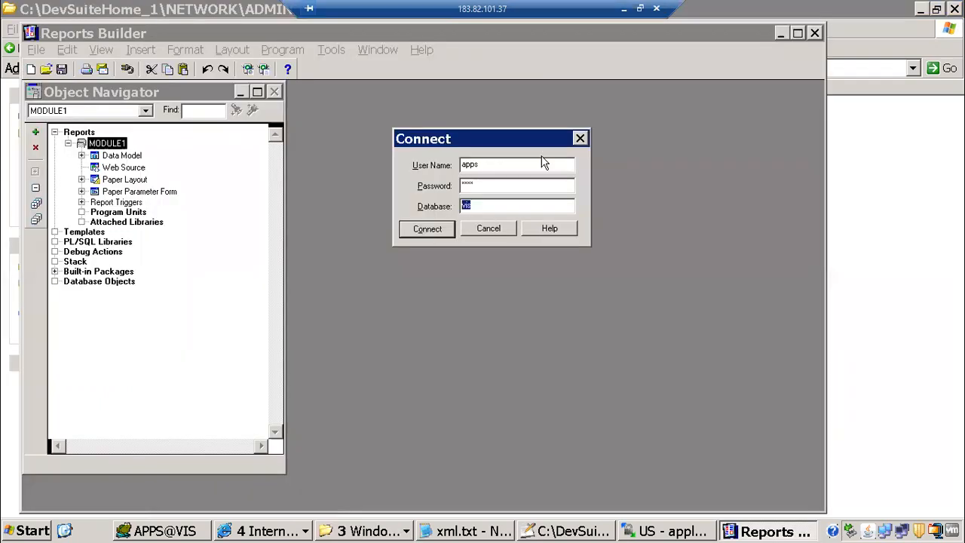
{"action": "left_click", "coordinate": [426, 229]}
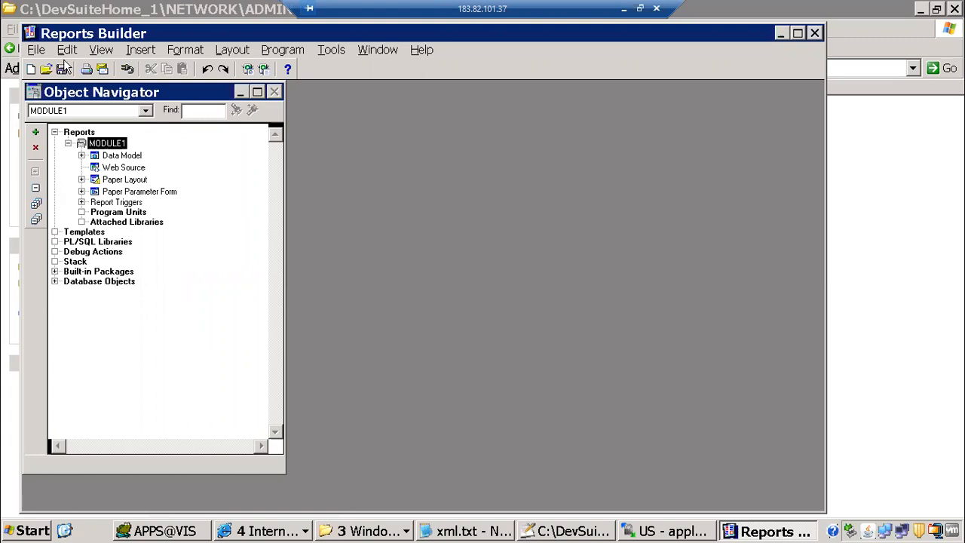
Open APXT7RVT.rdf in Reports Builder and its Data Model editor
{"action": "left_click", "coordinate": [47, 72]}
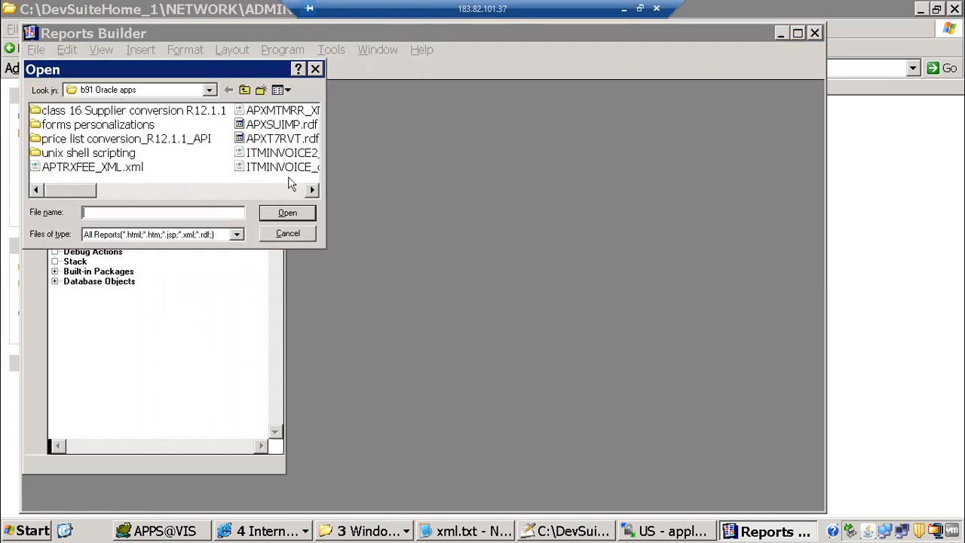
{"action": "left_click", "coordinate": [280, 140]}
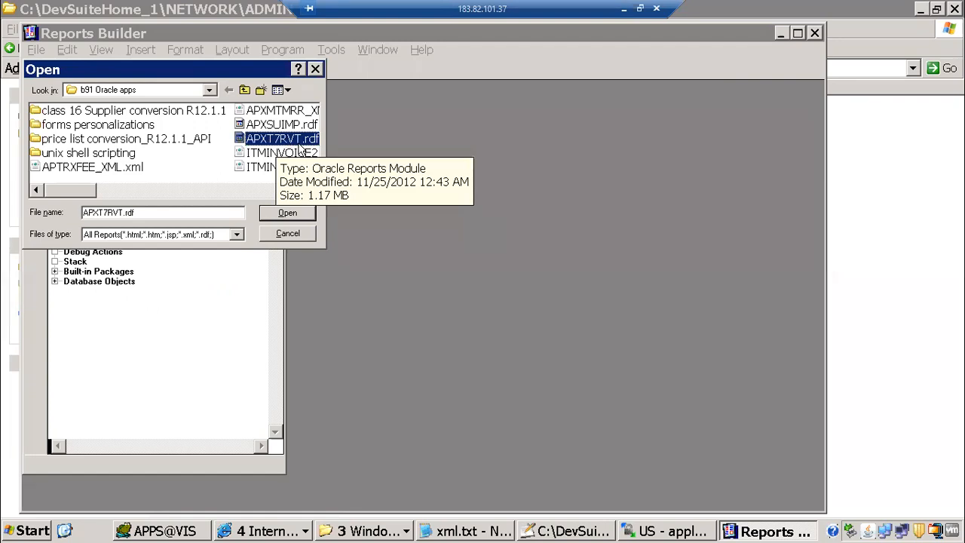
{"action": "left_click", "coordinate": [284, 213]}
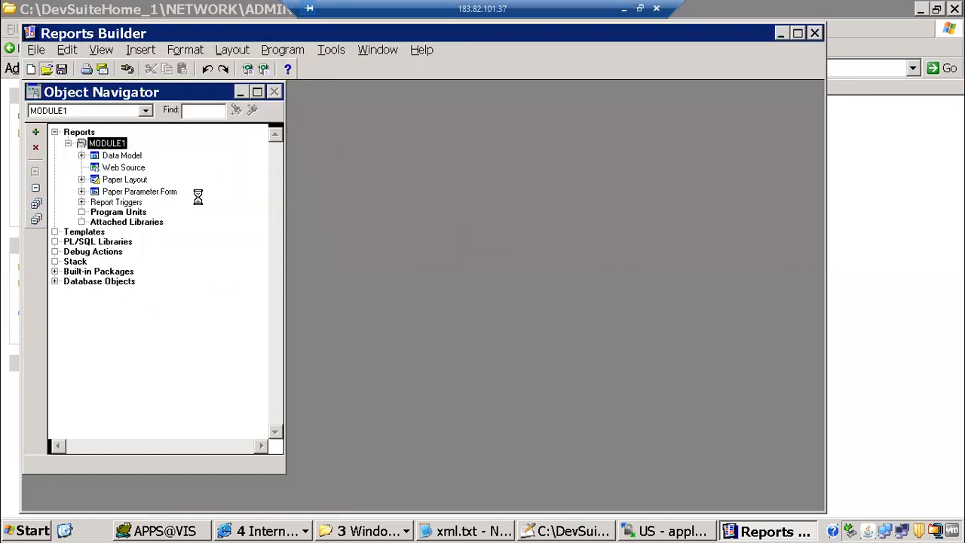
{"action": "double_click", "coordinate": [94, 157]}
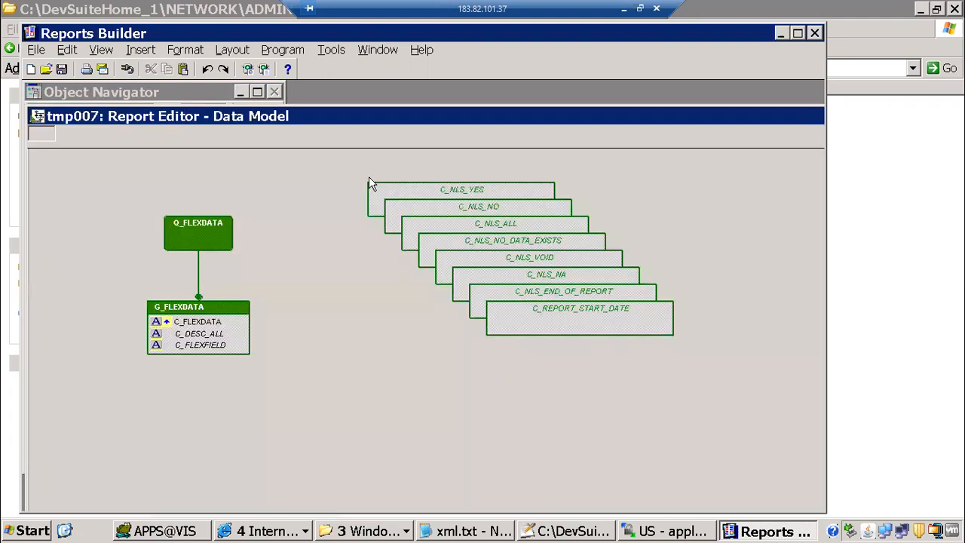
Maximize the Data Model editor and scroll through its queries and groups, including G_FLEXDATA
{"action": "left_click", "coordinate": [797, 33]}
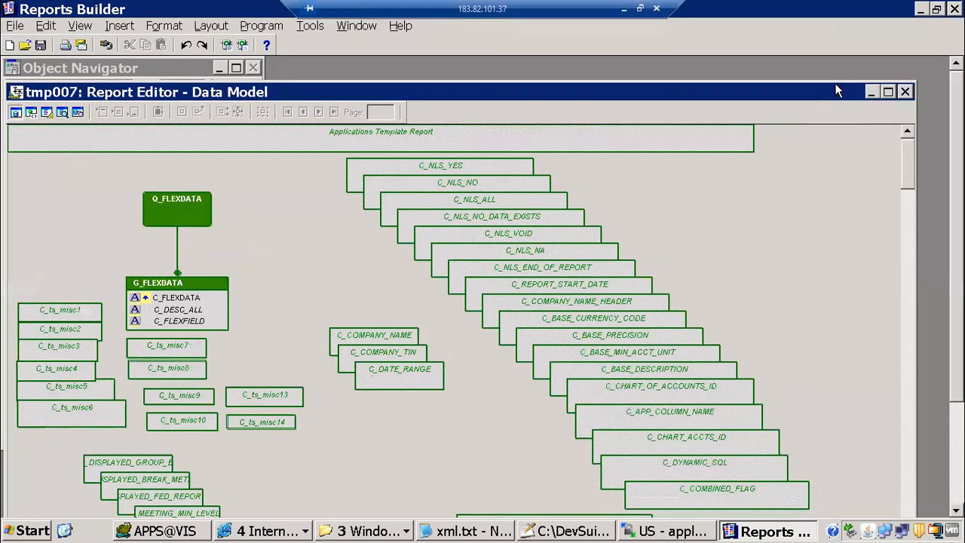
{"action": "left_click", "coordinate": [889, 92]}
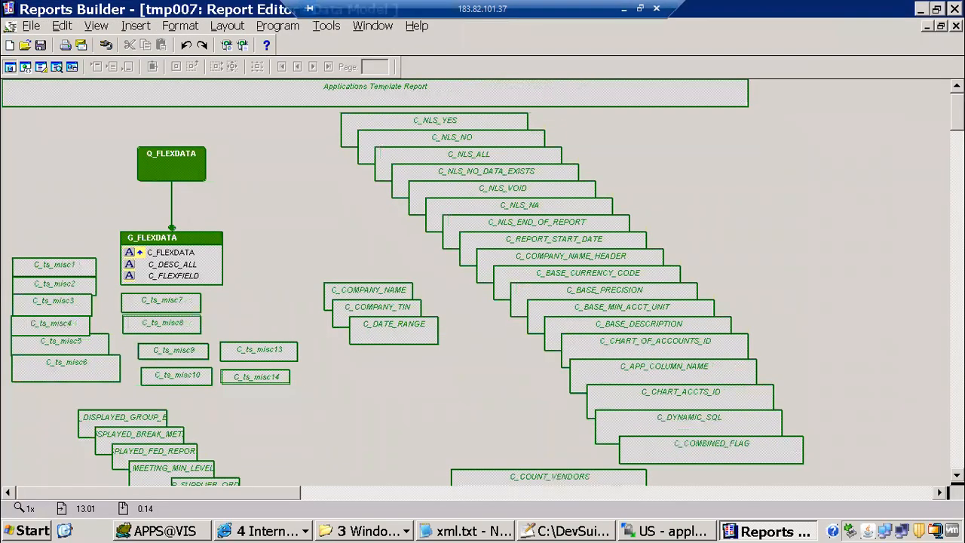
{"action": "scroll", "coordinate": [483, 282], "scroll_direction": "down", "scroll_amount": 5}
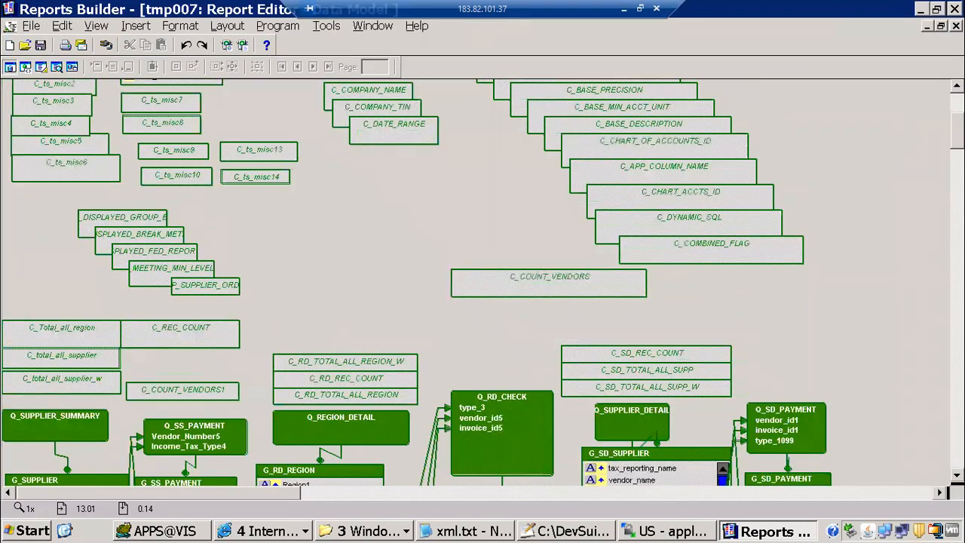
{"action": "scroll", "coordinate": [482, 283], "scroll_direction": "down", "scroll_amount": 6}
{"action": "scroll", "coordinate": [483, 282], "scroll_direction": "down", "scroll_amount": 6}
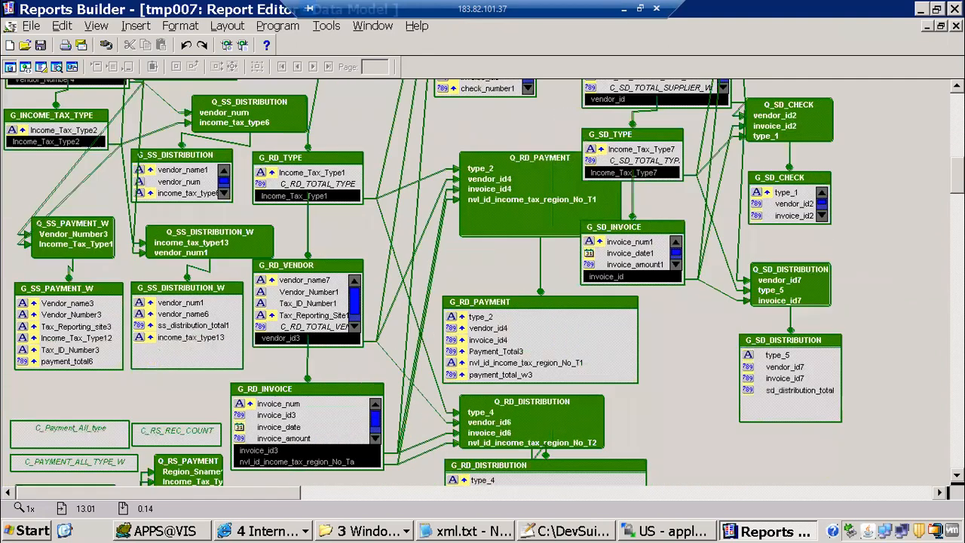
{"action": "scroll", "coordinate": [482, 283], "scroll_direction": "up", "scroll_amount": 3}
{"action": "scroll", "coordinate": [482, 282], "scroll_direction": "up", "scroll_amount": 3}
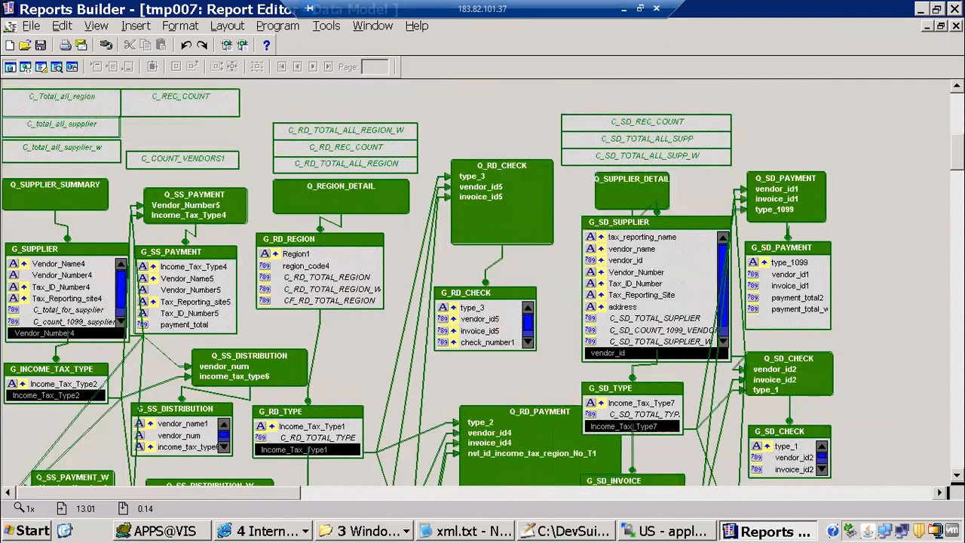
{"action": "scroll", "coordinate": [944, 173], "scroll_direction": "down", "scroll_amount": 4}
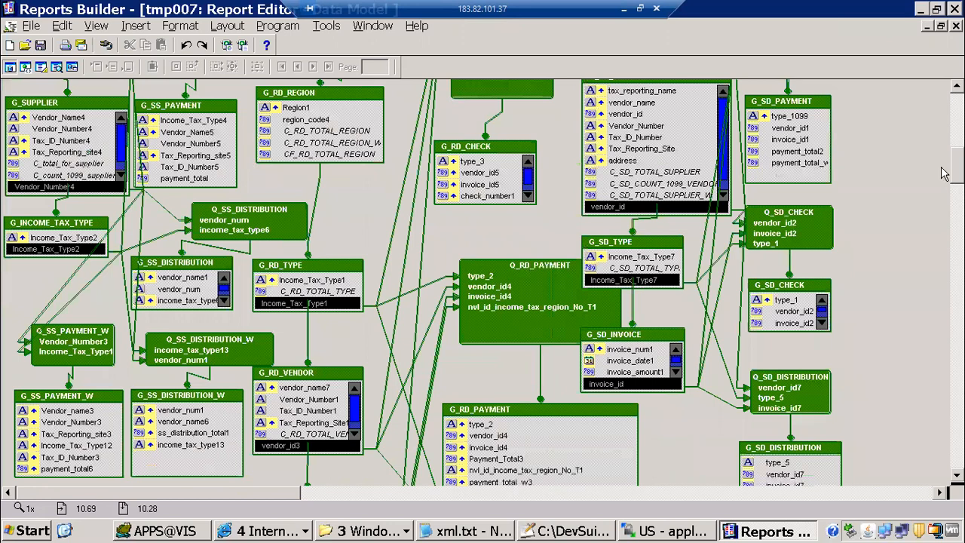
{"action": "scroll", "coordinate": [482, 283], "scroll_direction": "down", "scroll_amount": 1}
{"action": "left_click_drag", "start_coordinate": [957, 167], "coordinate": [957, 112]}
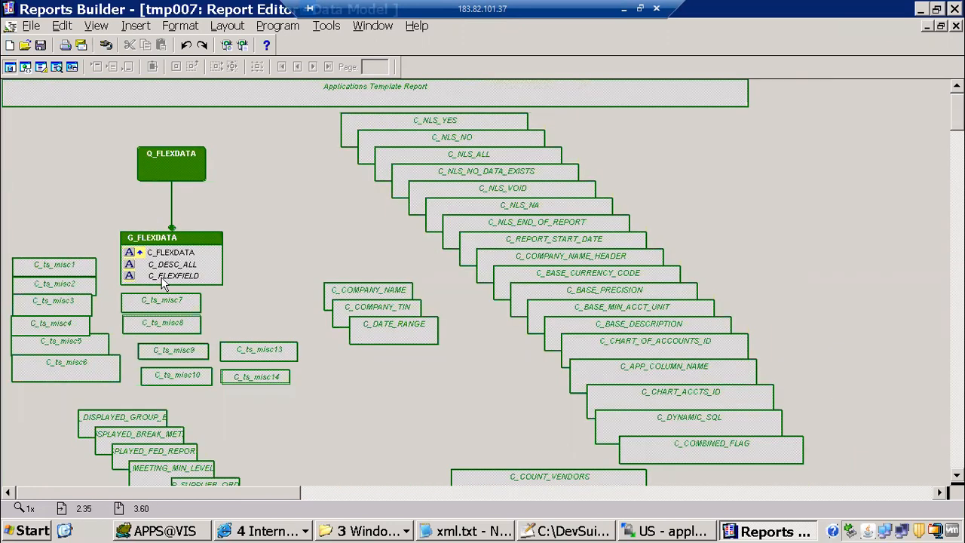
{"action": "left_click", "coordinate": [201, 237]}
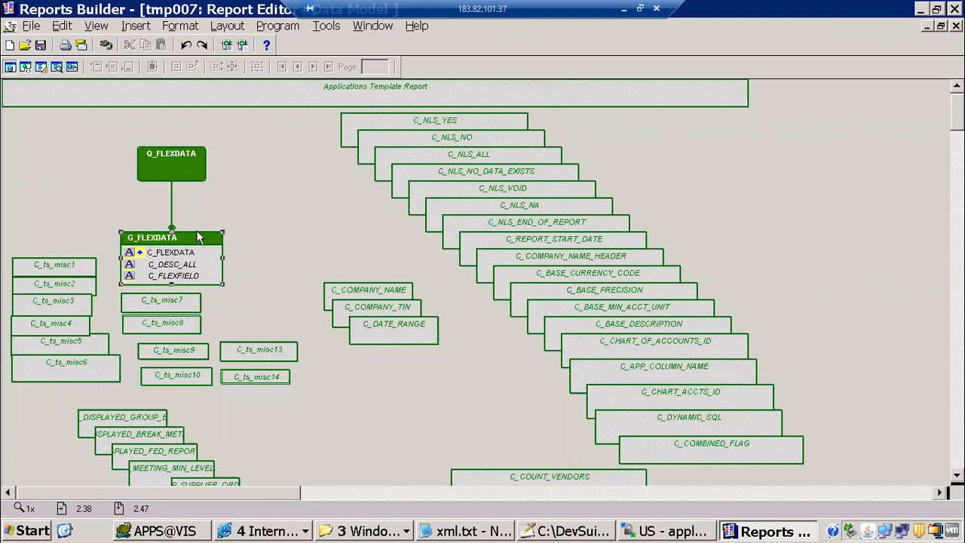
{"action": "left_click", "coordinate": [957, 162]}
{"action": "left_click_drag", "start_coordinate": [957, 137], "coordinate": [939, 81]}
Inspect the paper layout's repeating frame, Total field and Income Tax header, then return to Oracle Applications
{"action": "left_click", "coordinate": [41, 67]}
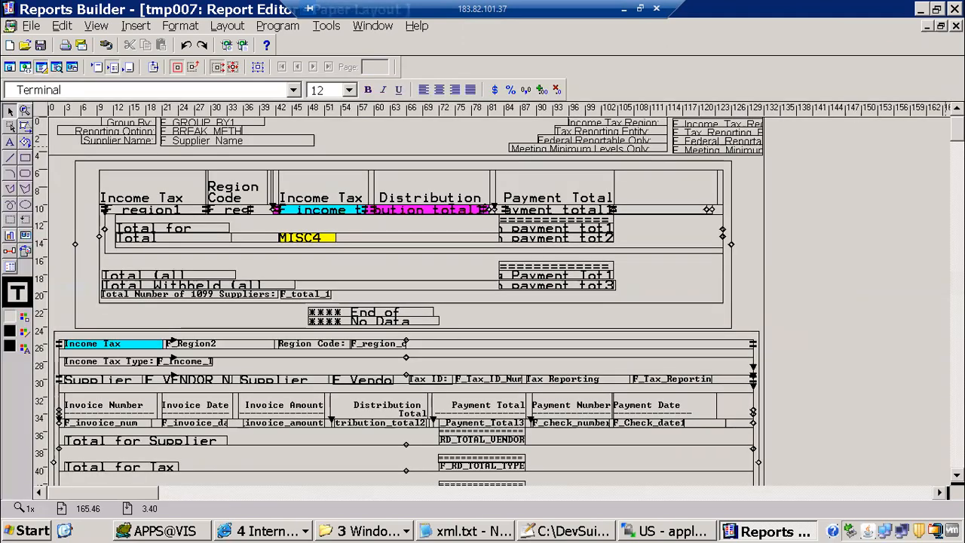
{"action": "mouse_move", "coordinate": [957, 131]}
{"action": "left_mouse_down"}
{"action": "mouse_move", "coordinate": [957, 212]}
{"action": "mouse_move", "coordinate": [944, 119]}
{"action": "left_mouse_up"}
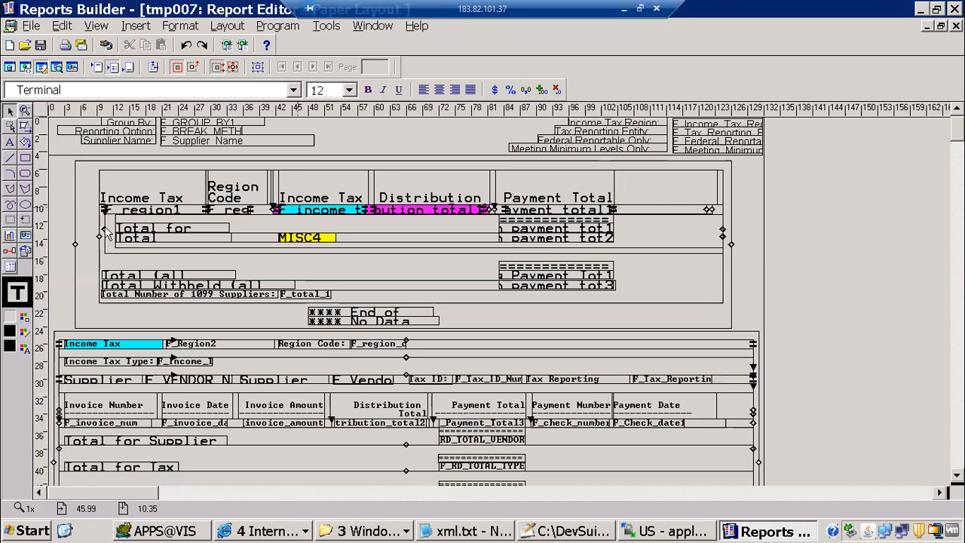
{"action": "left_click", "coordinate": [85, 175]}
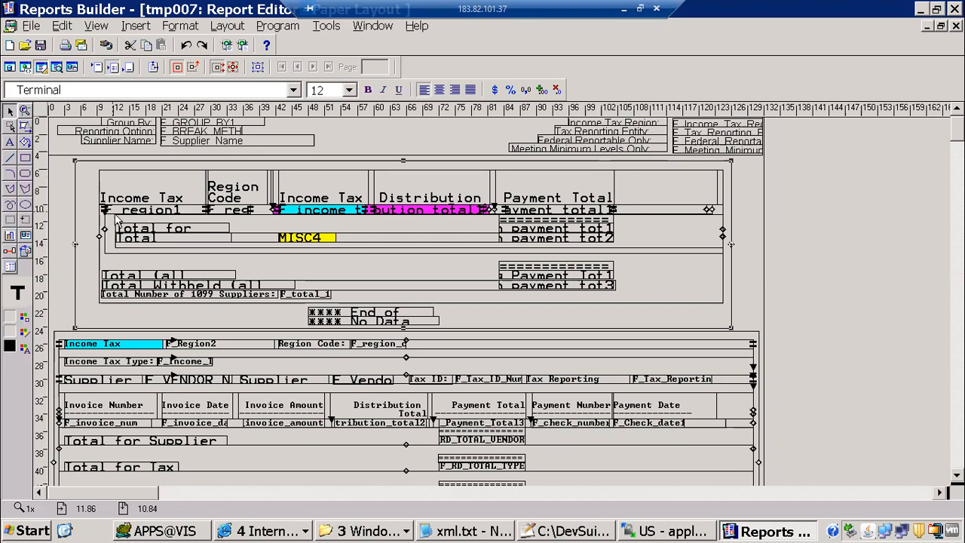
{"action": "left_click", "coordinate": [191, 236]}
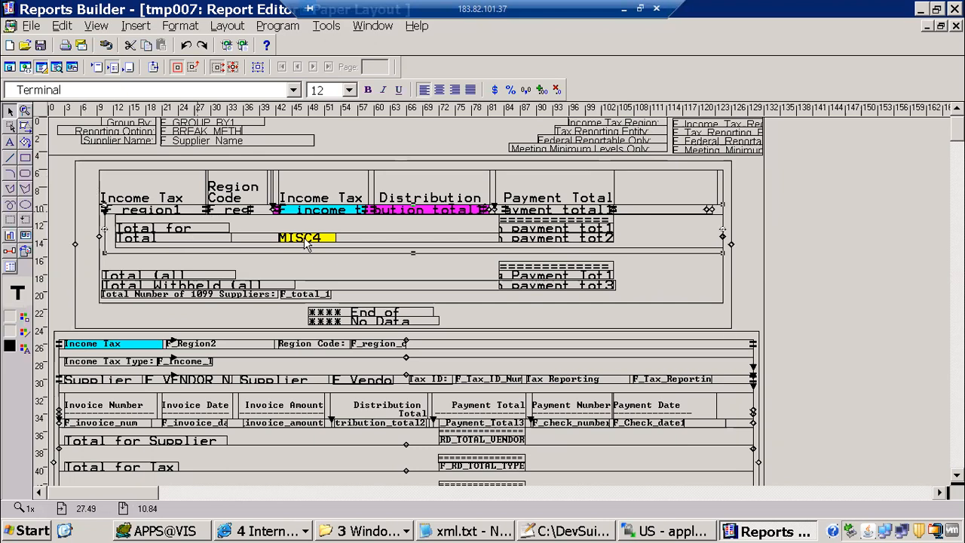
{"action": "left_click", "coordinate": [340, 197]}
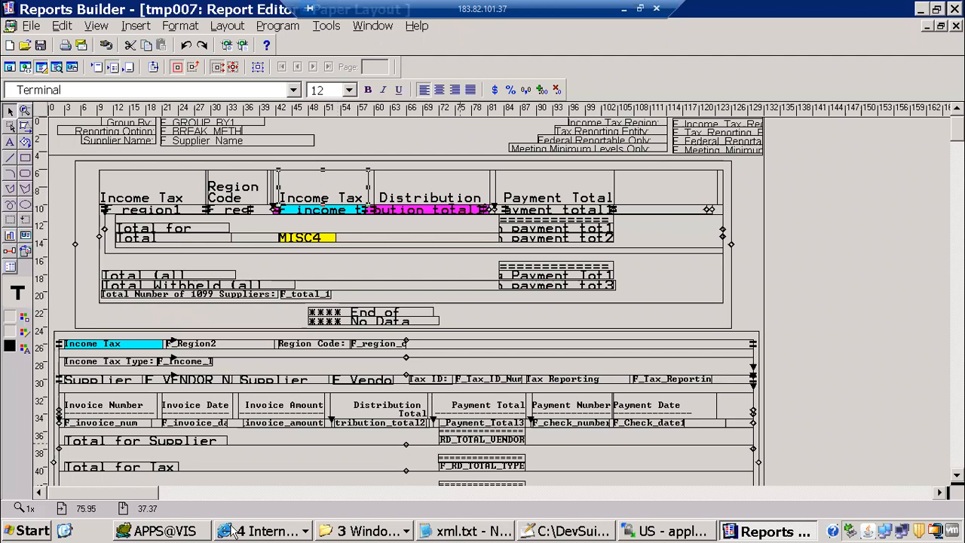
{"action": "left_click", "coordinate": [264, 531]}
{"action": "left_click", "coordinate": [300, 472]}
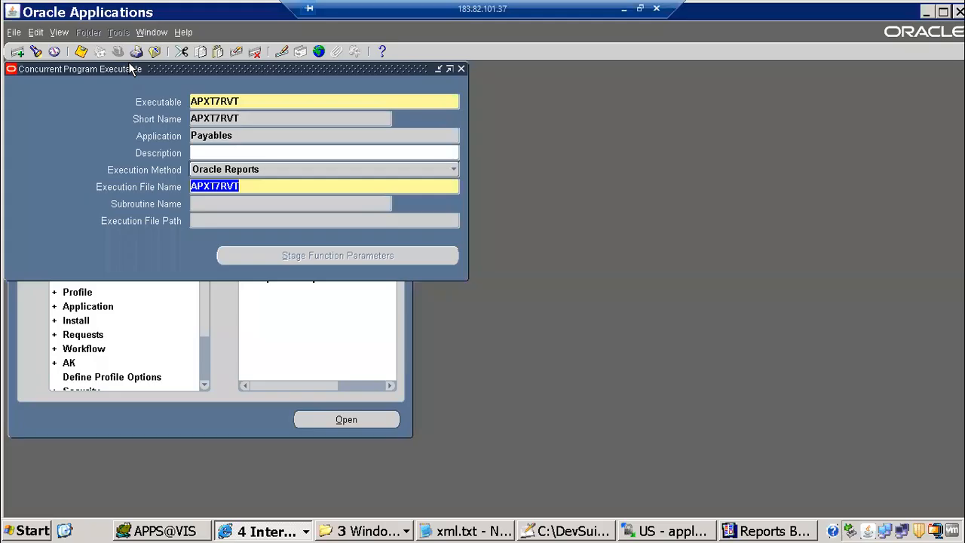
Switch to the Payables, Vision Operations (USA) responsibility
{"action": "left_click", "coordinate": [153, 52]}
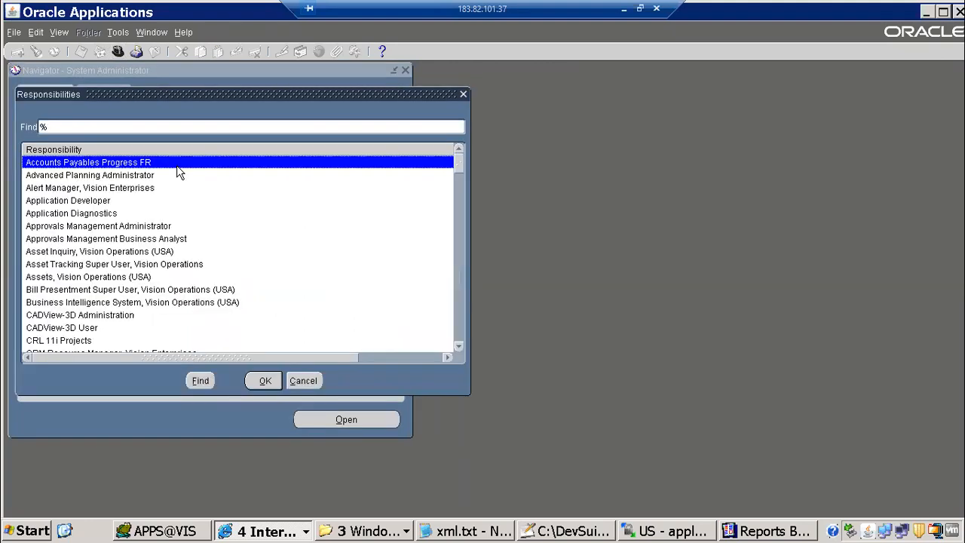
{"action": "type", "text": "pay"}
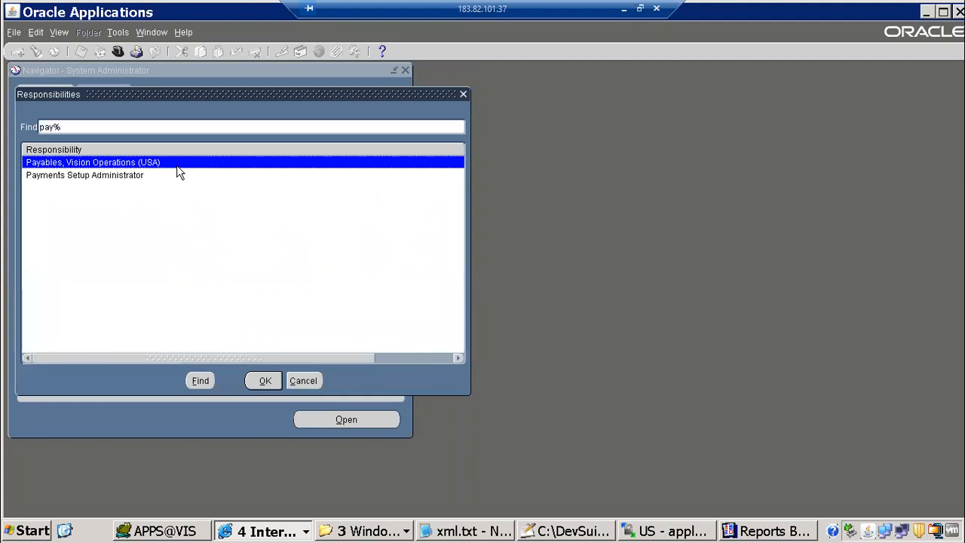
{"action": "double_click", "coordinate": [178, 164]}
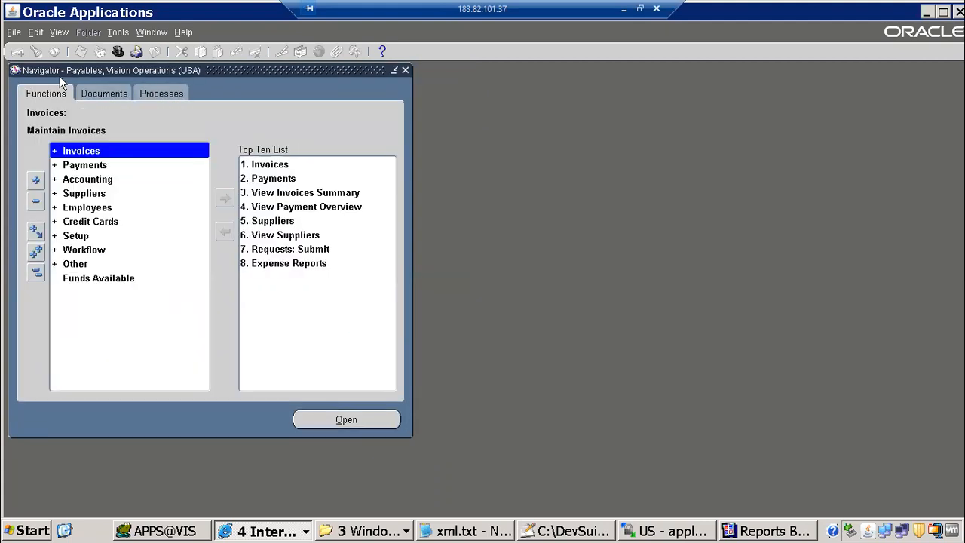
Find the completed 1099 Payments Report requests and view request 7555772's detail output
{"action": "left_click", "coordinate": [54, 31]}
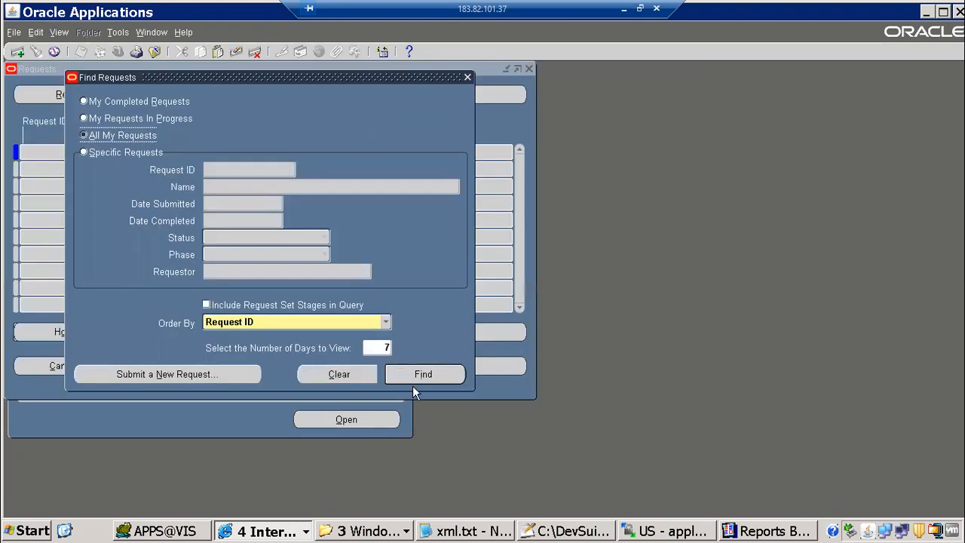
{"action": "left_click", "coordinate": [411, 370]}
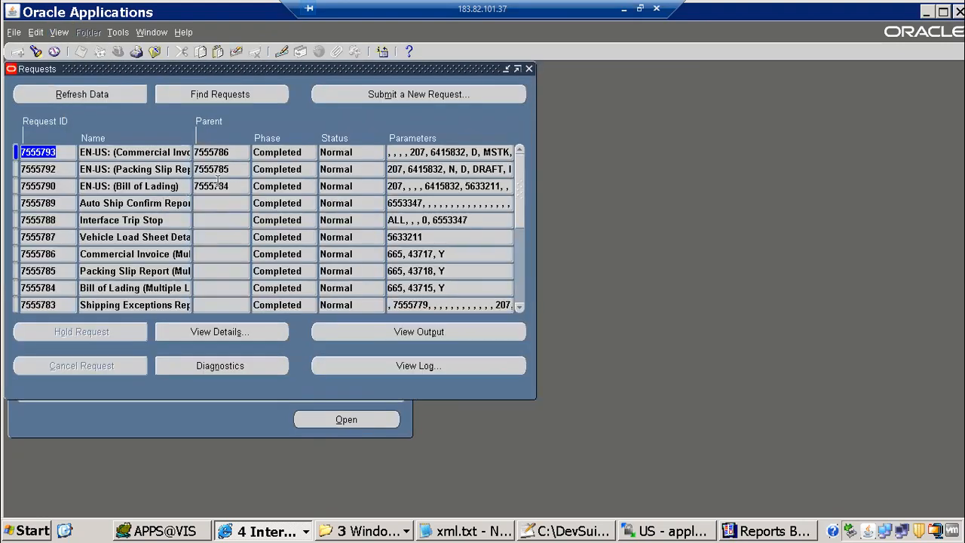
{"action": "left_click", "coordinate": [154, 51]}
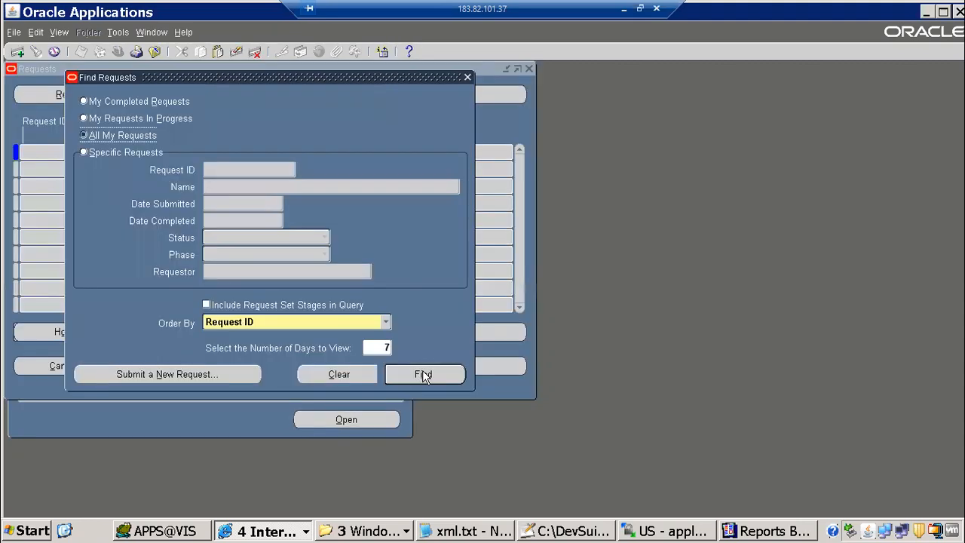
{"action": "left_click", "coordinate": [423, 372]}
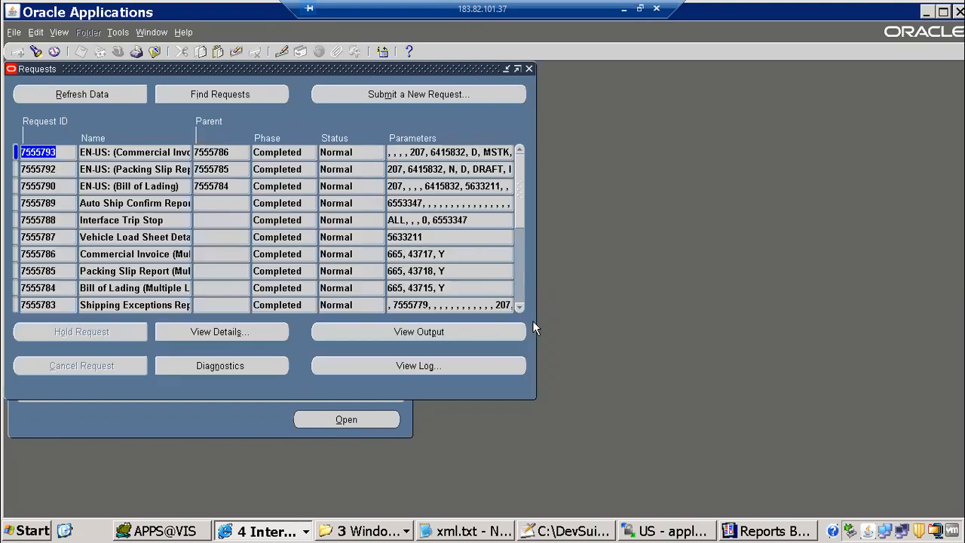
{"action": "scroll", "coordinate": [520, 310], "scroll_direction": "down", "scroll_amount": 2}
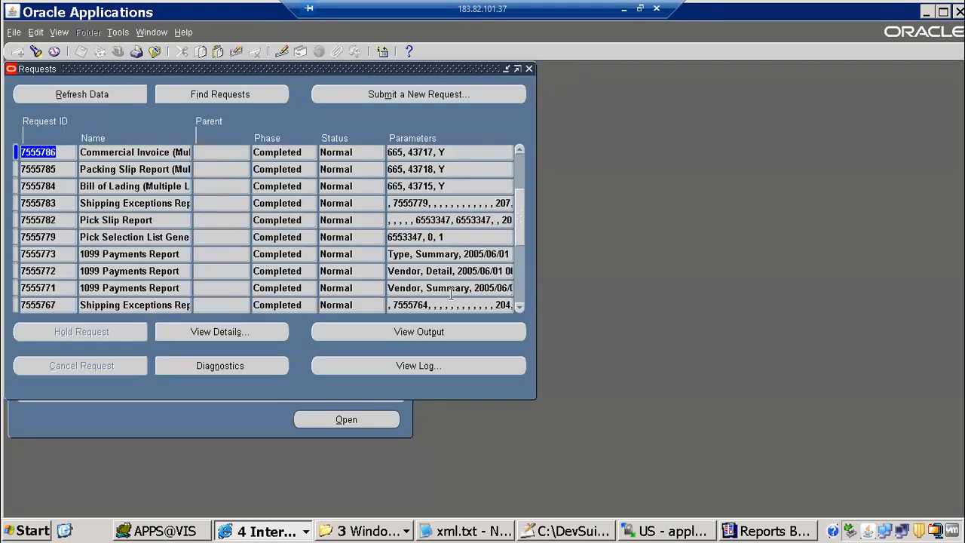
{"action": "left_click", "coordinate": [419, 270]}
{"action": "left_click_drag", "start_coordinate": [389, 271], "coordinate": [486, 287]}
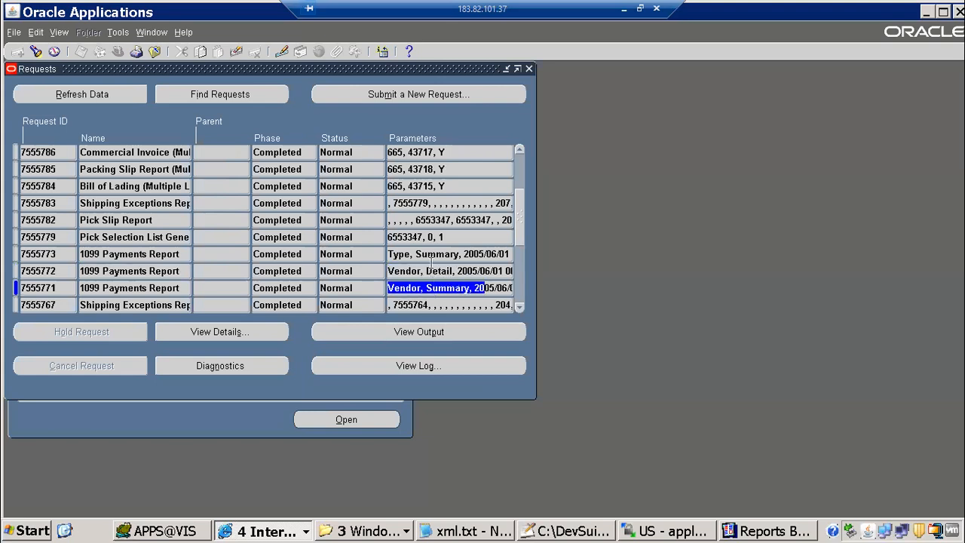
{"action": "left_click", "coordinate": [441, 271]}
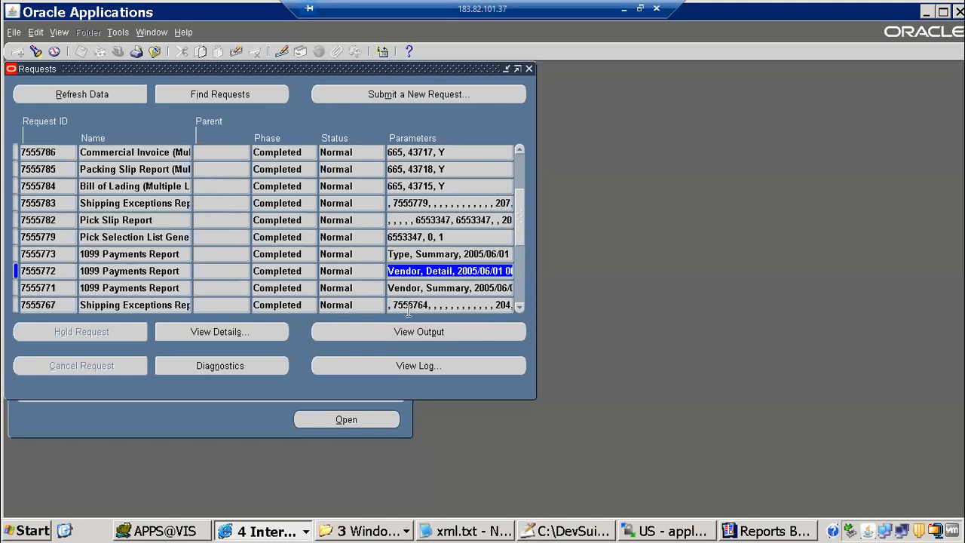
{"action": "left_click", "coordinate": [448, 333]}
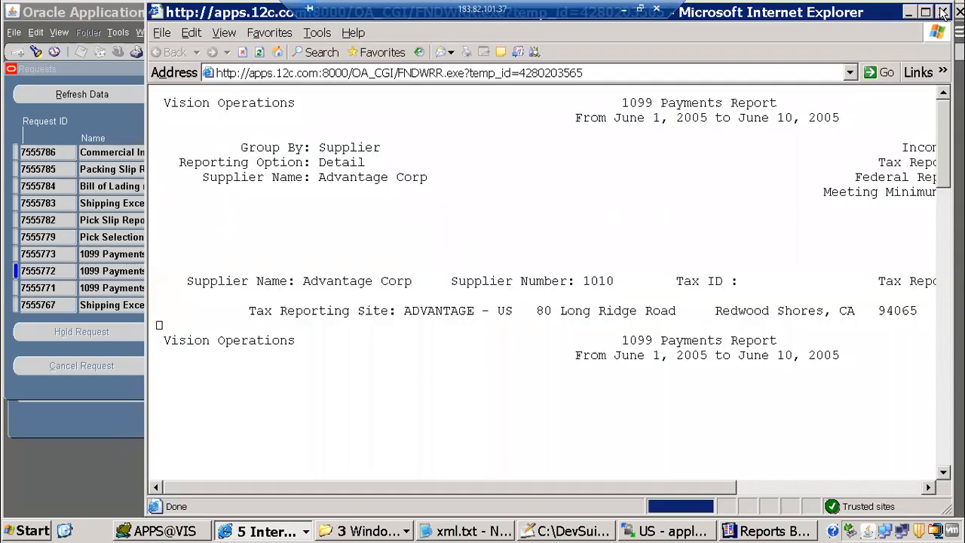
Maximize the detailed report output and highlight its invoice rows
{"action": "left_click", "coordinate": [925, 12]}
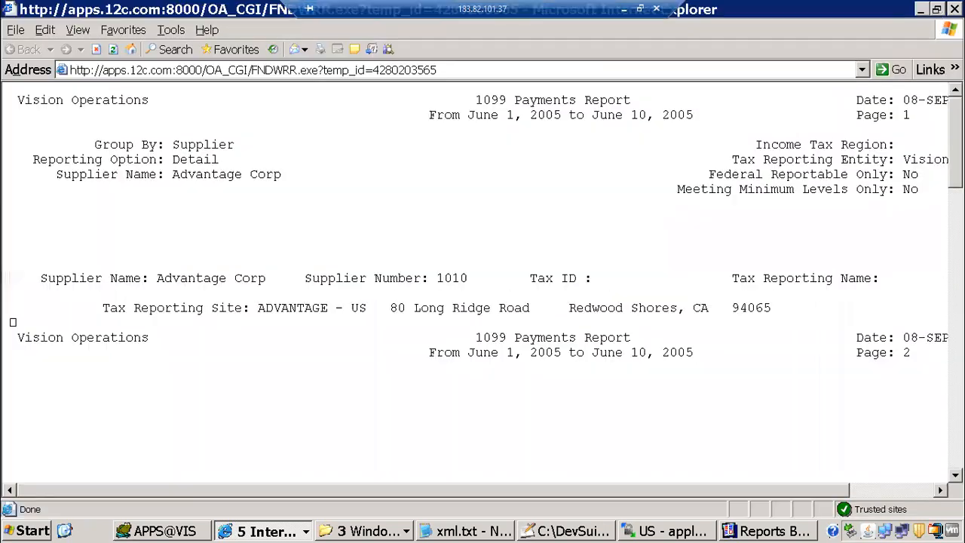
{"action": "scroll", "coordinate": [483, 286], "scroll_direction": "down", "scroll_amount": 3}
{"action": "scroll", "coordinate": [309, 171], "scroll_direction": "down", "scroll_amount": 7}
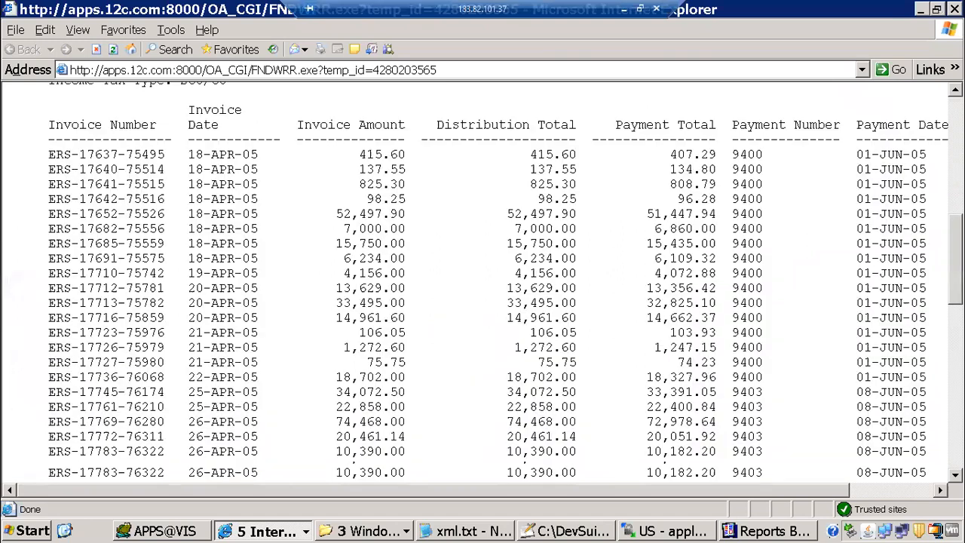
{"action": "left_click_drag", "start_coordinate": [49, 136], "coordinate": [865, 409]}
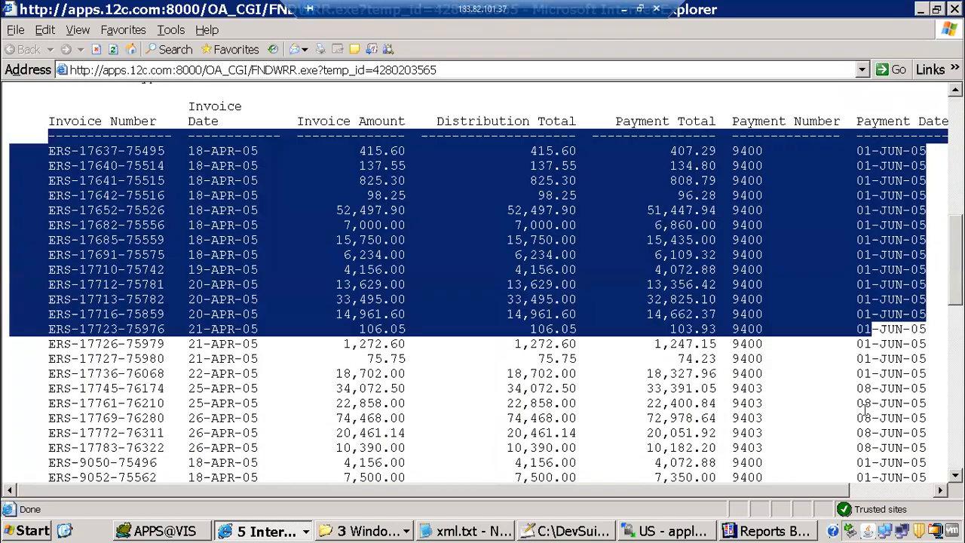
{"action": "left_click_drag", "start_coordinate": [875, 462], "coordinate": [279, 492]}
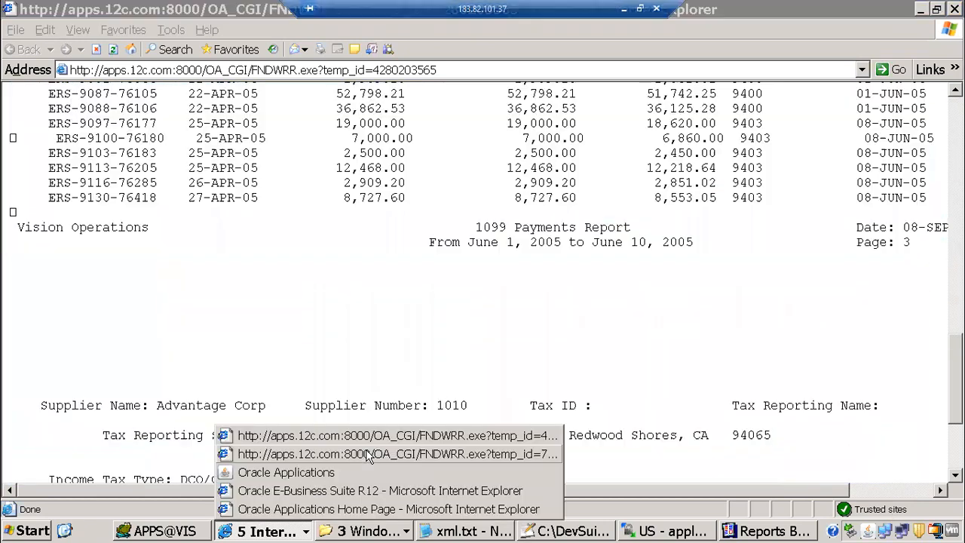
Compare against the summary output's column headings and supplier row, then return to the detail output
{"action": "left_click", "coordinate": [367, 455]}
{"action": "left_click", "coordinate": [59, 300]}
{"action": "left_click_drag", "start_coordinate": [120, 269], "coordinate": [894, 327]}
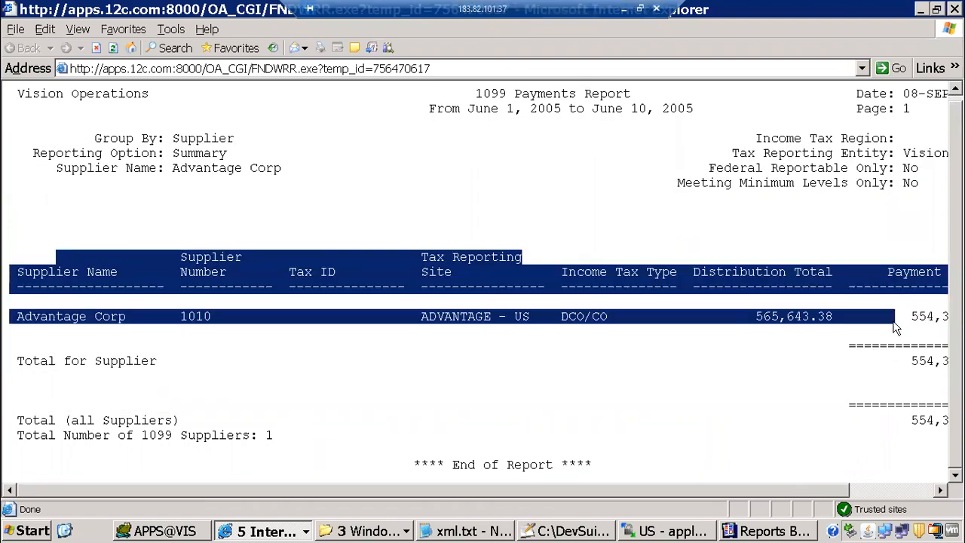
{"action": "left_click", "coordinate": [276, 531]}
{"action": "left_click", "coordinate": [299, 438]}
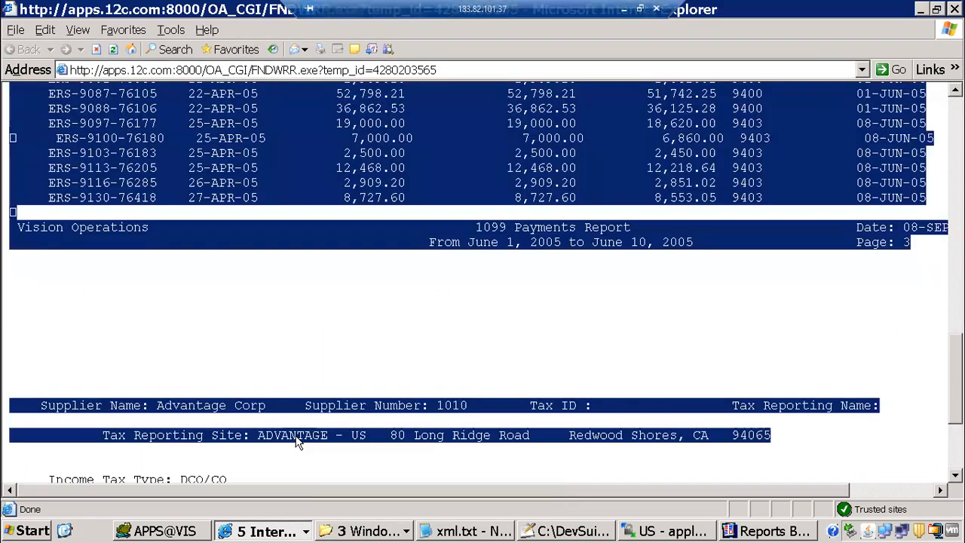
Scroll through the detail output and highlight its supplier lines
{"action": "left_click", "coordinate": [262, 260]}
{"action": "scroll", "coordinate": [262, 260], "scroll_direction": "up", "scroll_amount": 5}
{"action": "scroll", "coordinate": [244, 330], "scroll_direction": "up", "scroll_amount": 10}
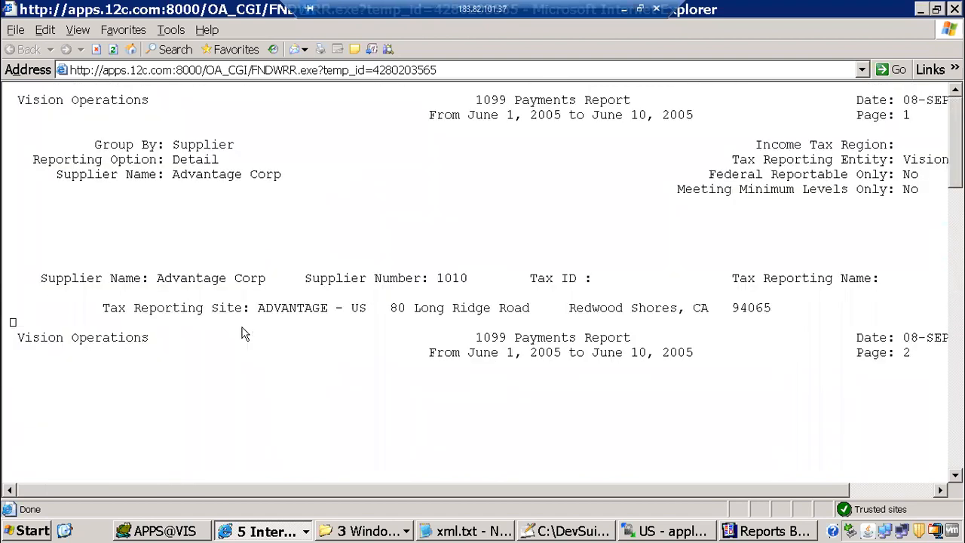
{"action": "scroll", "coordinate": [230, 339], "scroll_direction": "down", "scroll_amount": 4}
{"action": "scroll", "coordinate": [209, 347], "scroll_direction": "down", "scroll_amount": 2}
{"action": "left_click_drag", "start_coordinate": [123, 195], "coordinate": [771, 307]}
{"action": "left_click_drag", "start_coordinate": [847, 264], "coordinate": [844, 263]}
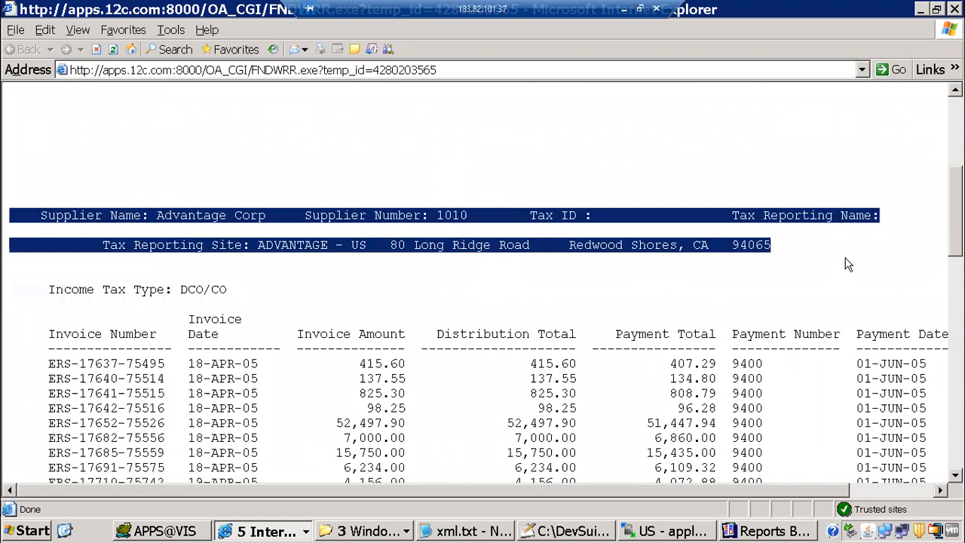
{"action": "scroll", "coordinate": [650, 232], "scroll_direction": "down", "scroll_amount": 1}
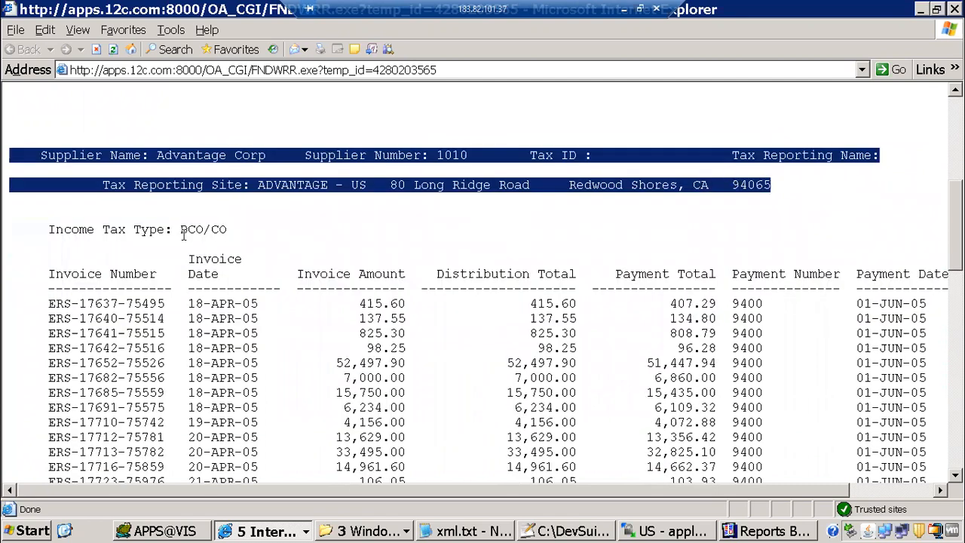
Highlight the invoice headings through Payment Total with the invoice rows, then return to Requests
{"action": "left_click", "coordinate": [220, 255]}
{"action": "left_click_drag", "start_coordinate": [216, 277], "coordinate": [306, 279]}
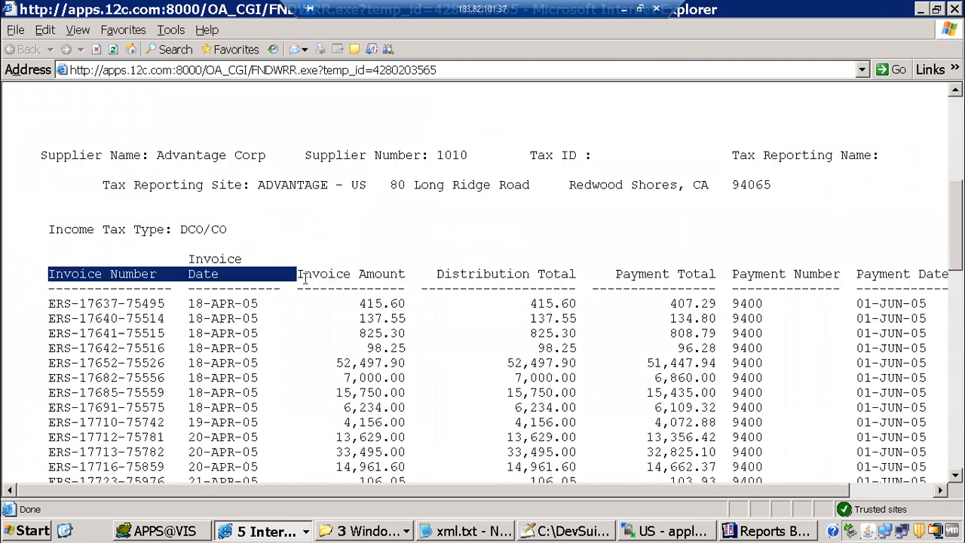
{"action": "left_click_drag", "start_coordinate": [452, 280], "coordinate": [731, 285]}
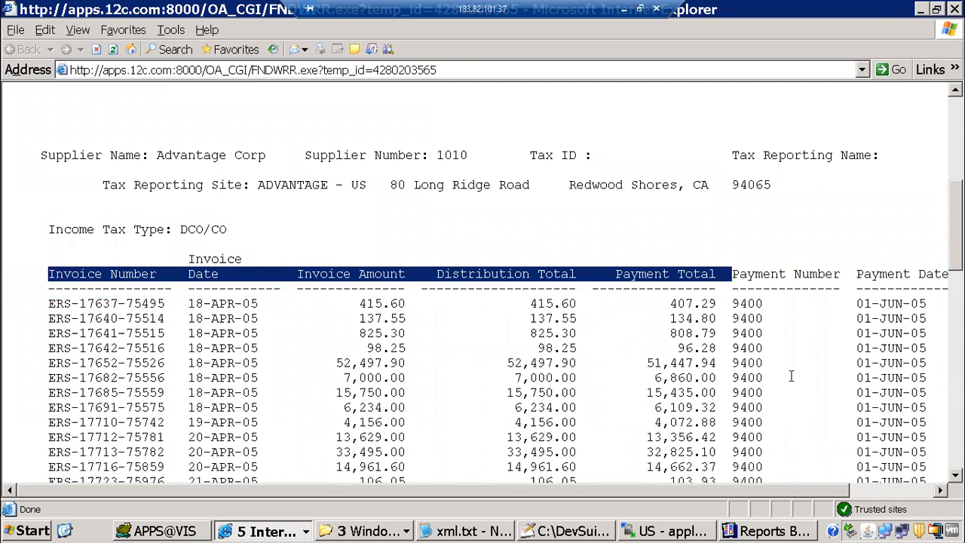
{"action": "left_click_drag", "start_coordinate": [811, 533], "coordinate": [467, 195]}
{"action": "scroll", "coordinate": [478, 187], "scroll_direction": "up", "scroll_amount": 5}
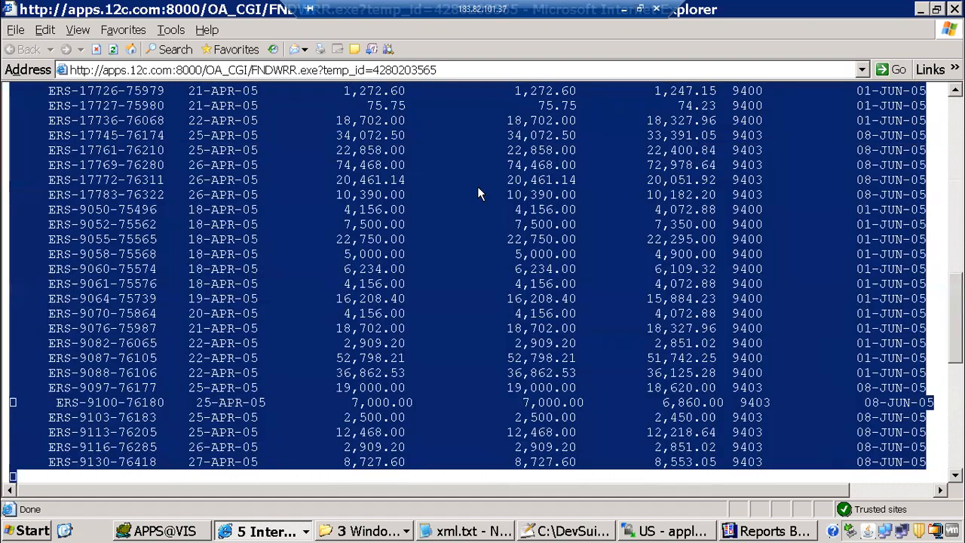
{"action": "scroll", "coordinate": [399, 162], "scroll_direction": "up", "scroll_amount": 5}
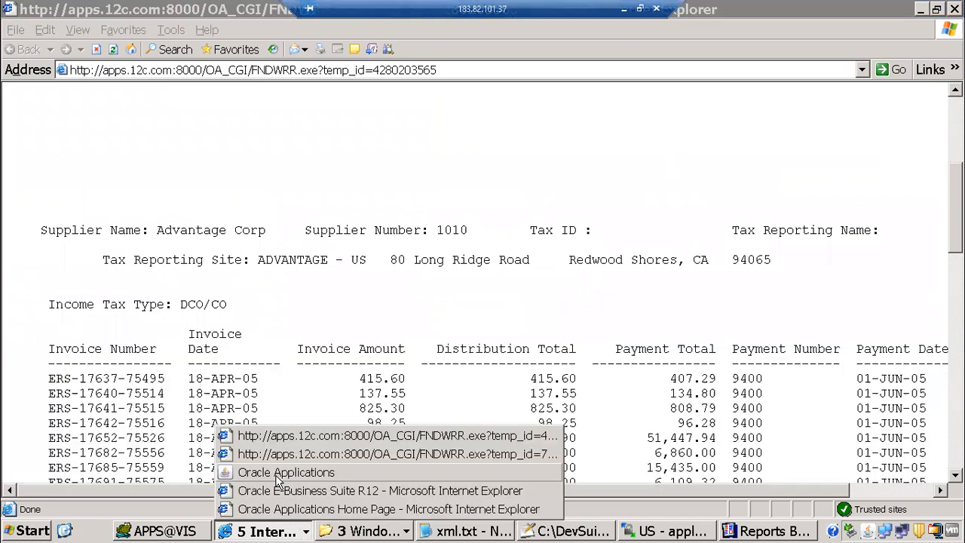
{"action": "left_click", "coordinate": [276, 472]}
Review the parameter values in the details of request 7555772
{"action": "left_click", "coordinate": [219, 331]}
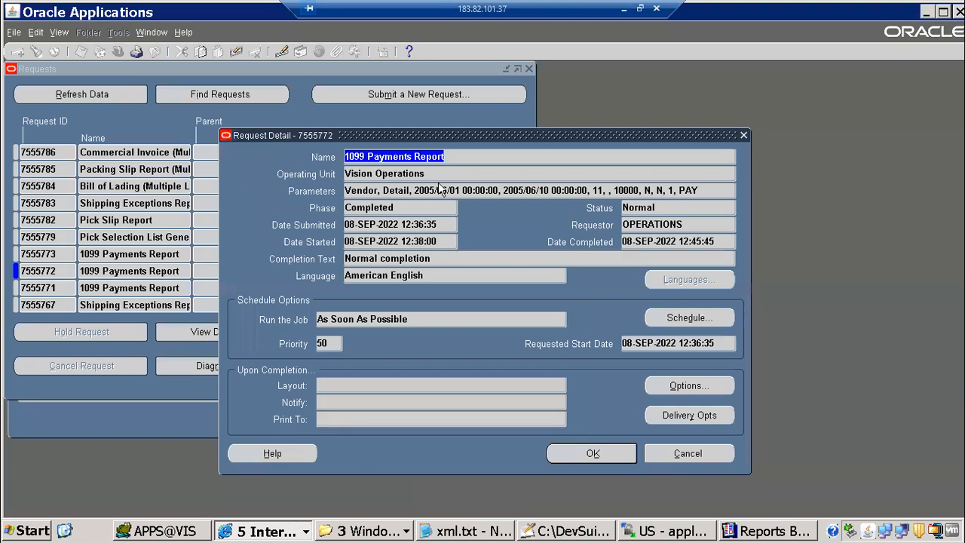
{"action": "left_click", "coordinate": [439, 190]}
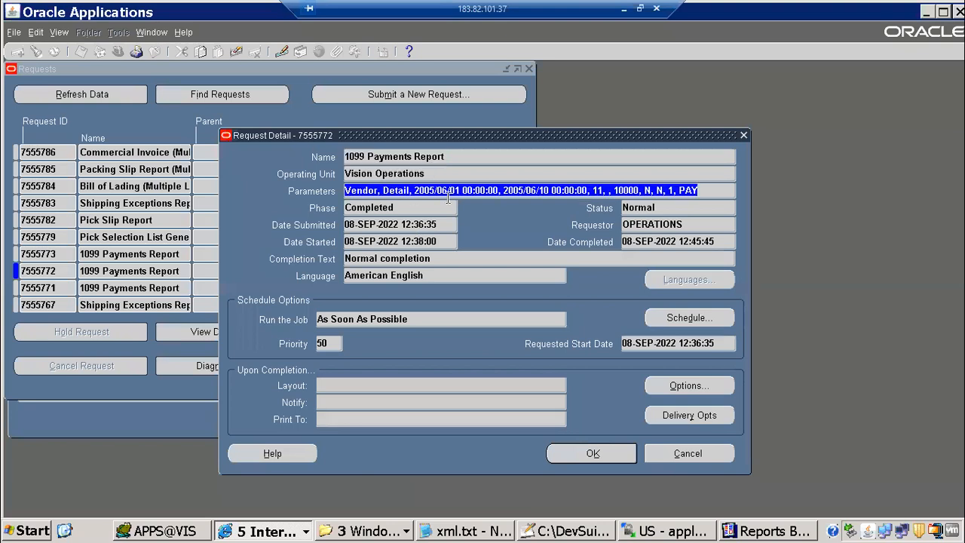
{"action": "left_click", "coordinate": [464, 190]}
{"action": "left_click", "coordinate": [594, 455]}
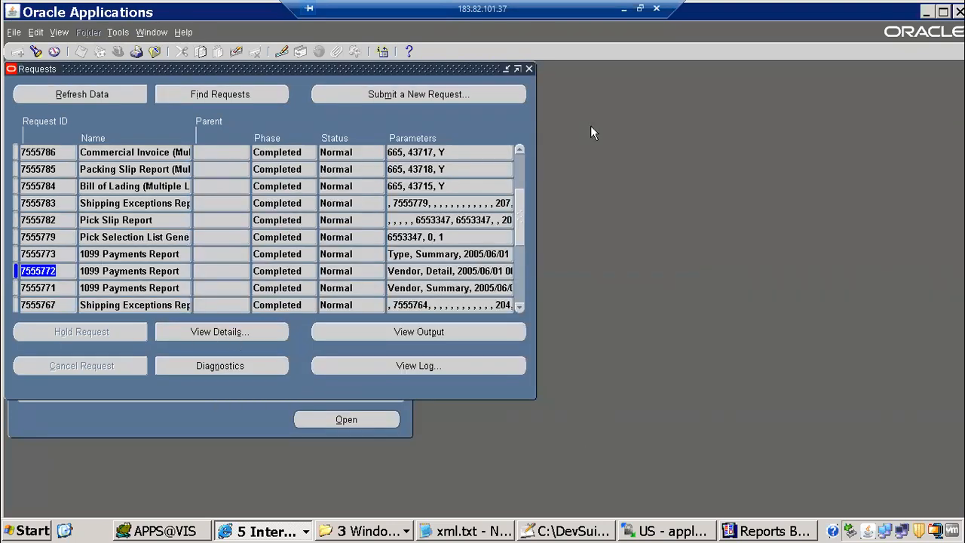
Copy the prior 1099 Payments Report request (Summary, 01-JUN-2005 to 10-JUN-2005) into a new submission, then return to Reports Builder
{"action": "left_click", "coordinate": [494, 97]}
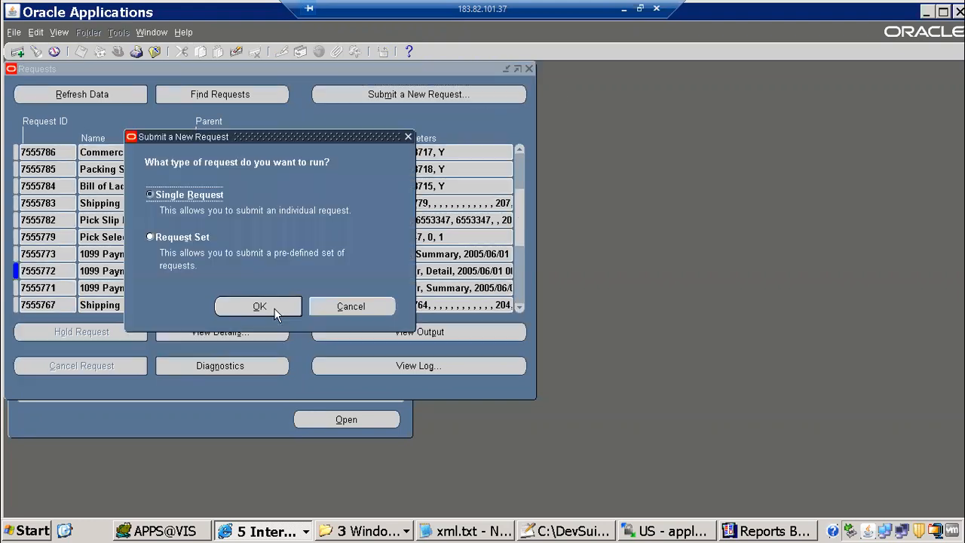
{"action": "left_click", "coordinate": [273, 304]}
{"action": "left_click", "coordinate": [465, 103]}
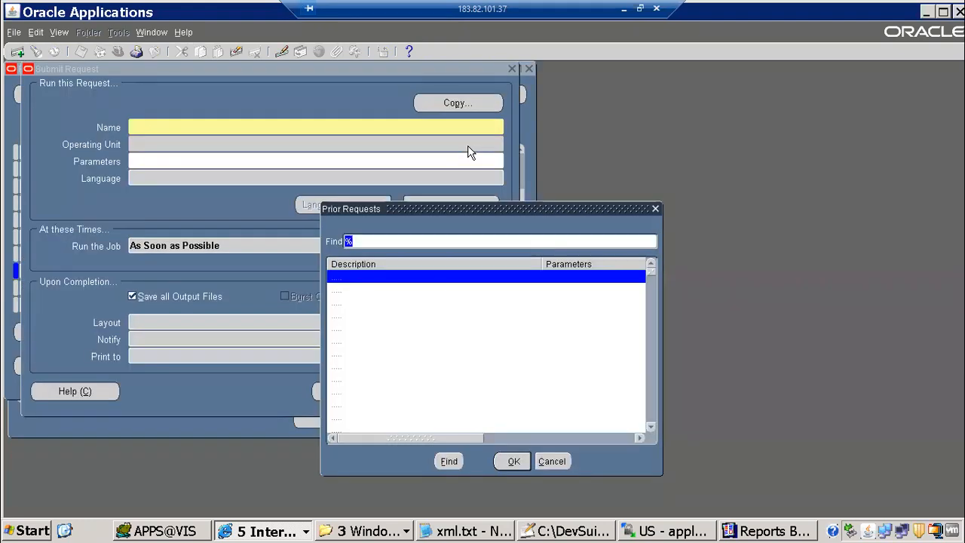
{"action": "double_click", "coordinate": [414, 280]}
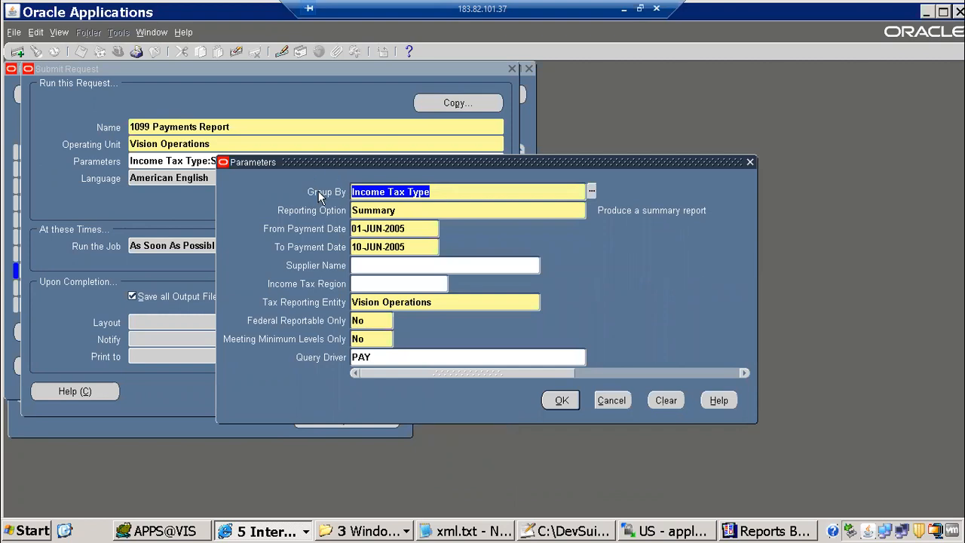
{"action": "left_click", "coordinate": [743, 530]}
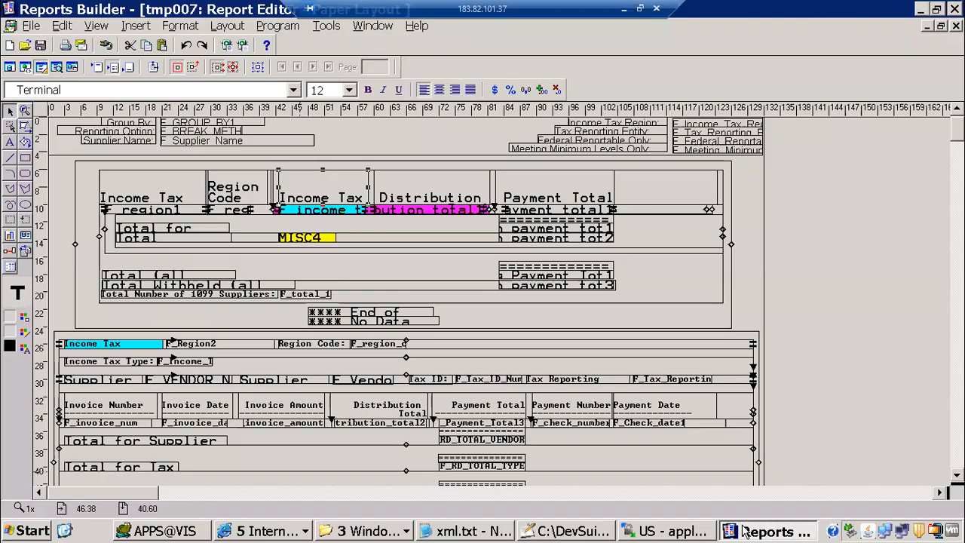
{"action": "left_click", "coordinate": [327, 27]}
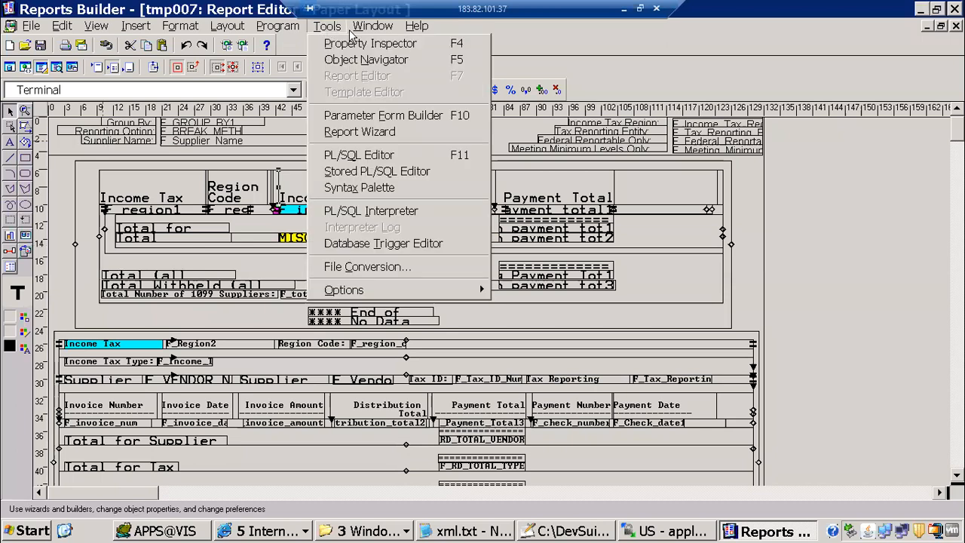
{"action": "mouse_move", "coordinate": [374, 33]}
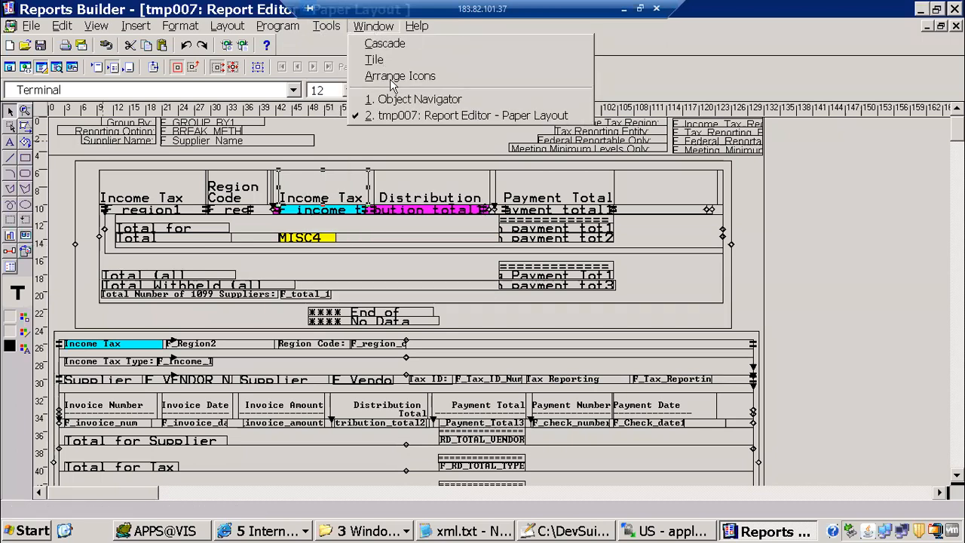
{"action": "left_click", "coordinate": [399, 106]}
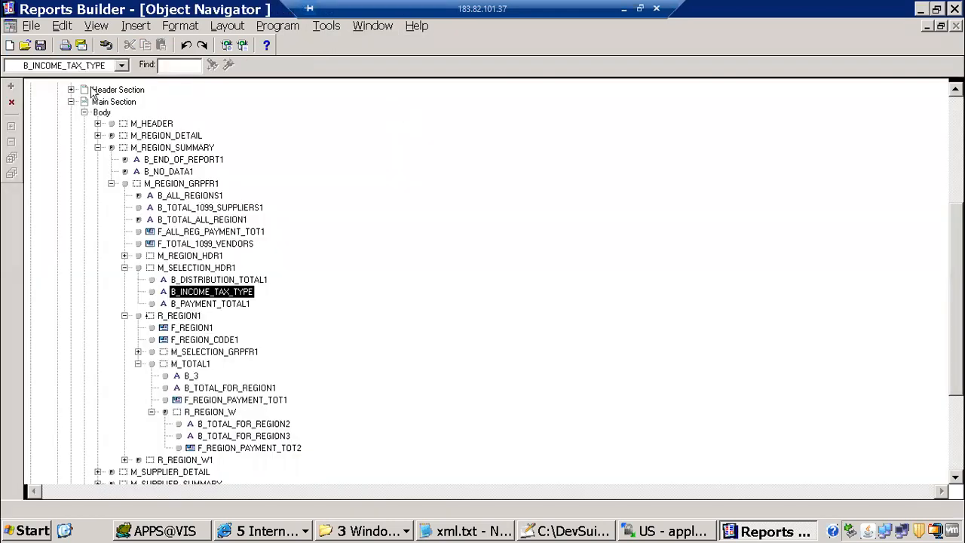
{"action": "left_click", "coordinate": [121, 90]}
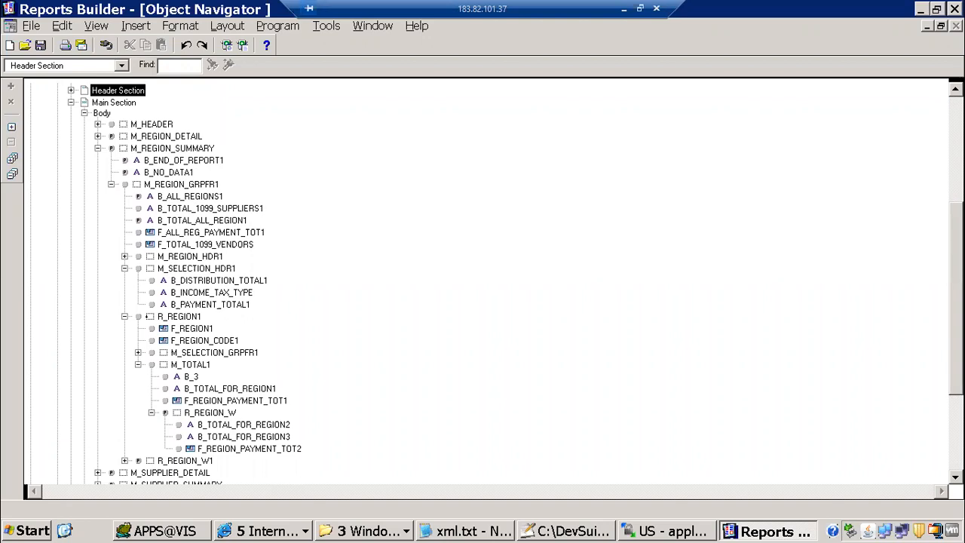
{"action": "scroll", "coordinate": [113, 331], "scroll_direction": "up", "scroll_amount": 5}
{"action": "left_click", "coordinate": [71, 301]}
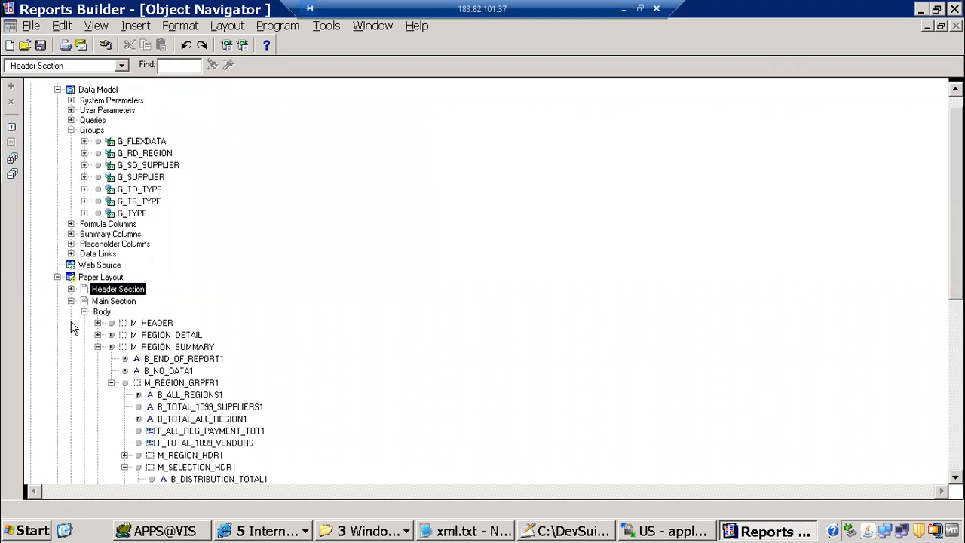
{"action": "left_click", "coordinate": [111, 323]}
{"action": "left_click", "coordinate": [110, 339]}
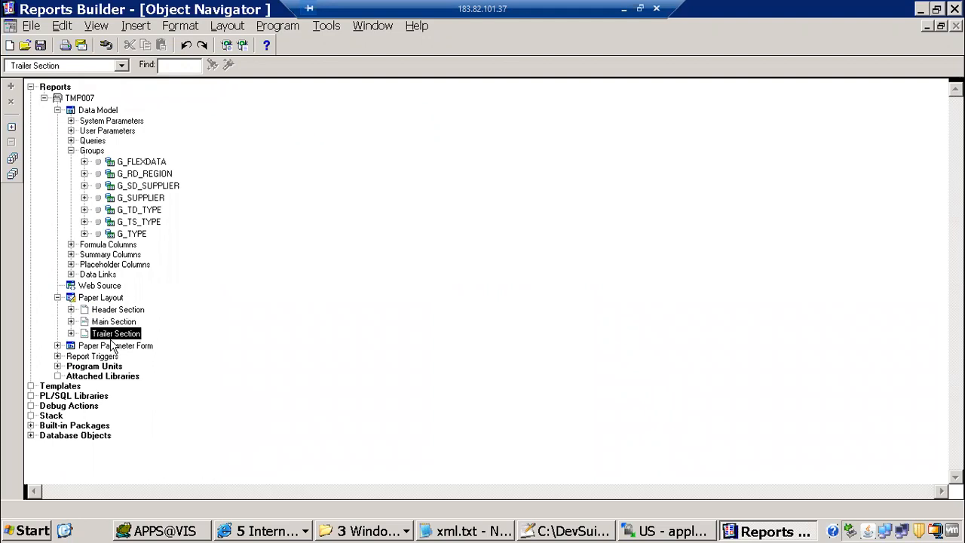
{"action": "double_click", "coordinate": [73, 298]}
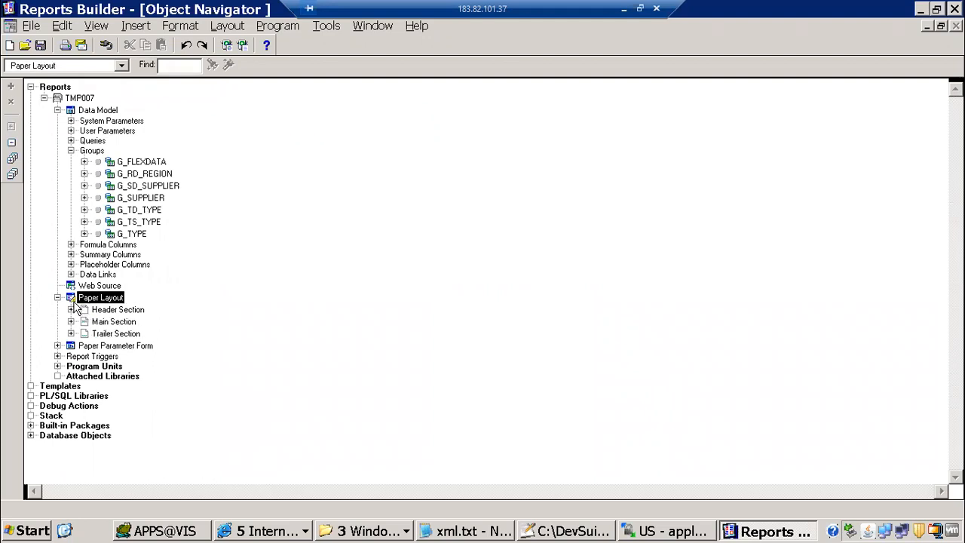
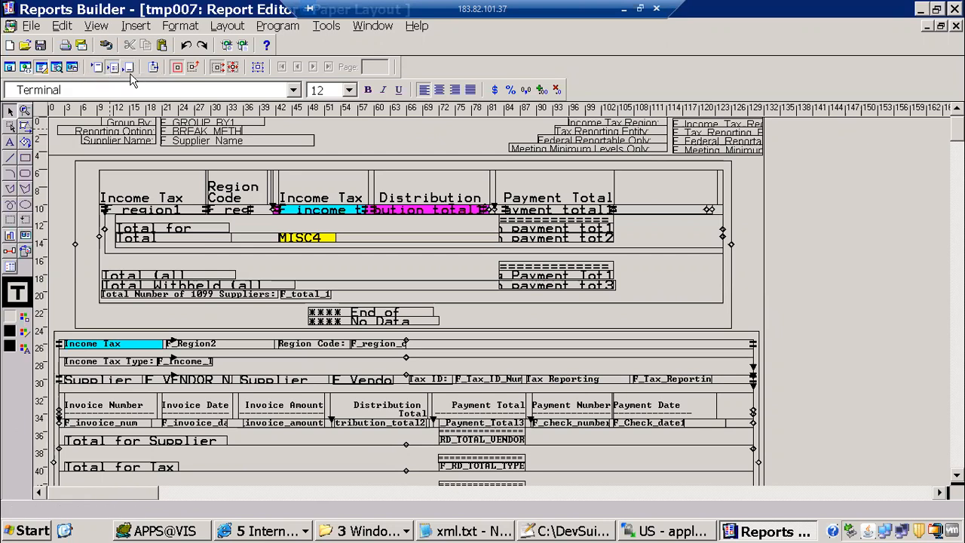
Switch to the Object Navigator and expand the layout's Main Section
{"action": "left_click", "coordinate": [363, 28]}
{"action": "left_click", "coordinate": [392, 98]}
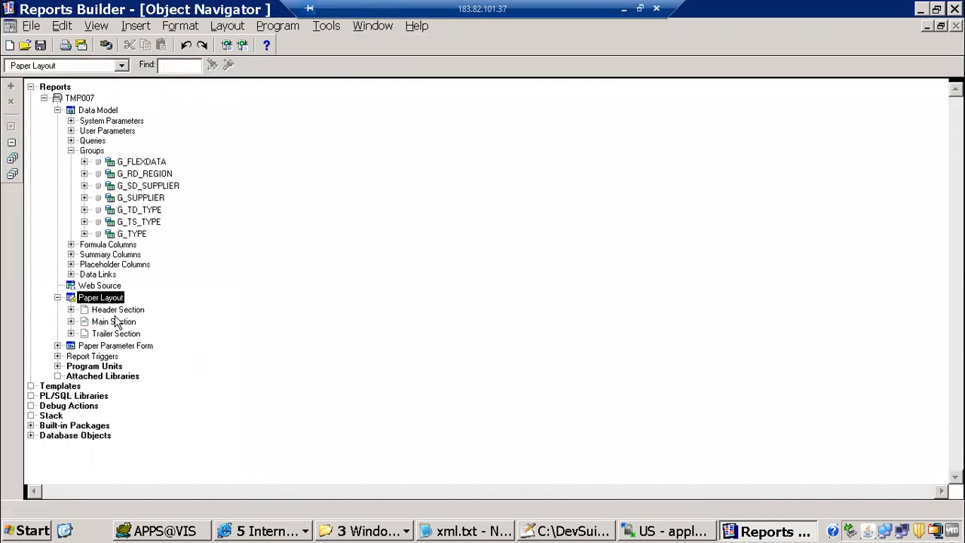
{"action": "left_click", "coordinate": [113, 322]}
{"action": "left_click", "coordinate": [113, 335]}
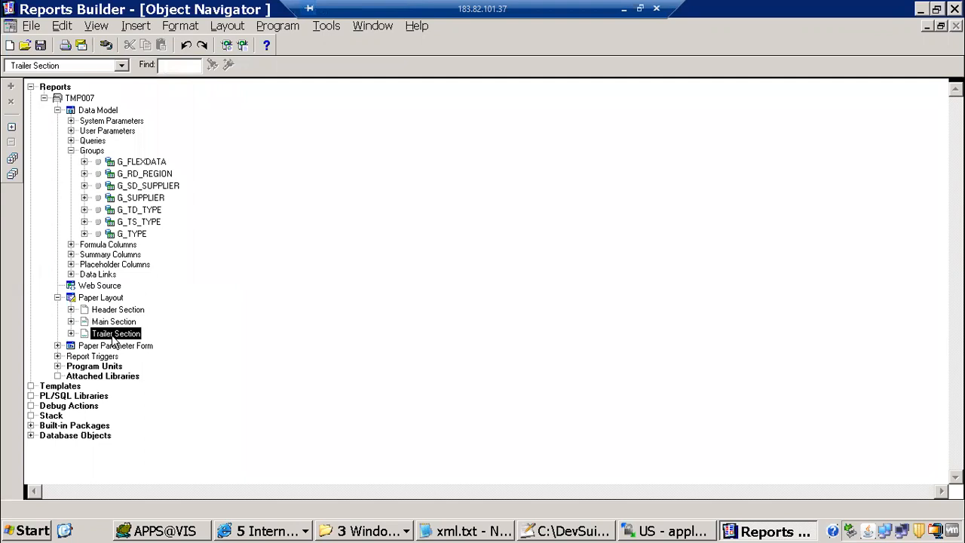
{"action": "left_click", "coordinate": [74, 322]}
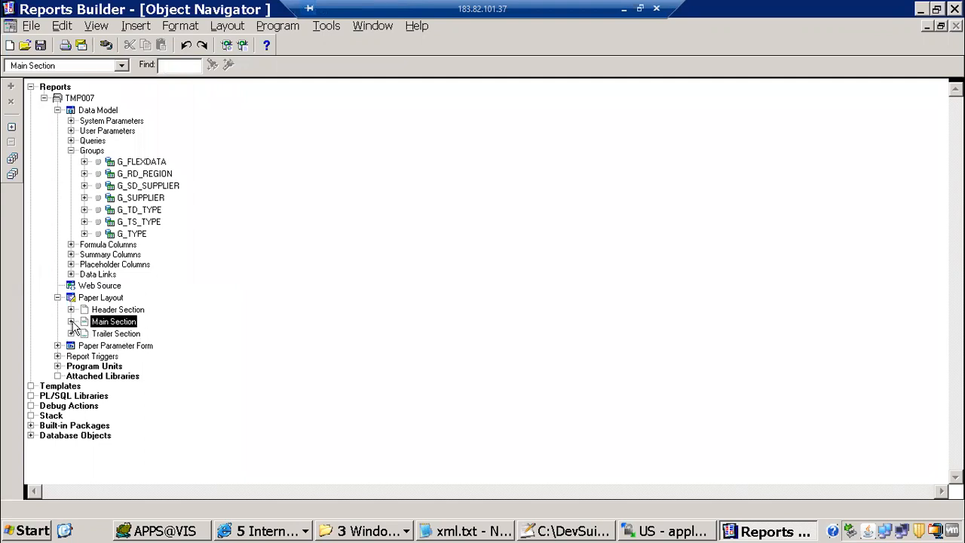
{"action": "left_click", "coordinate": [71, 322]}
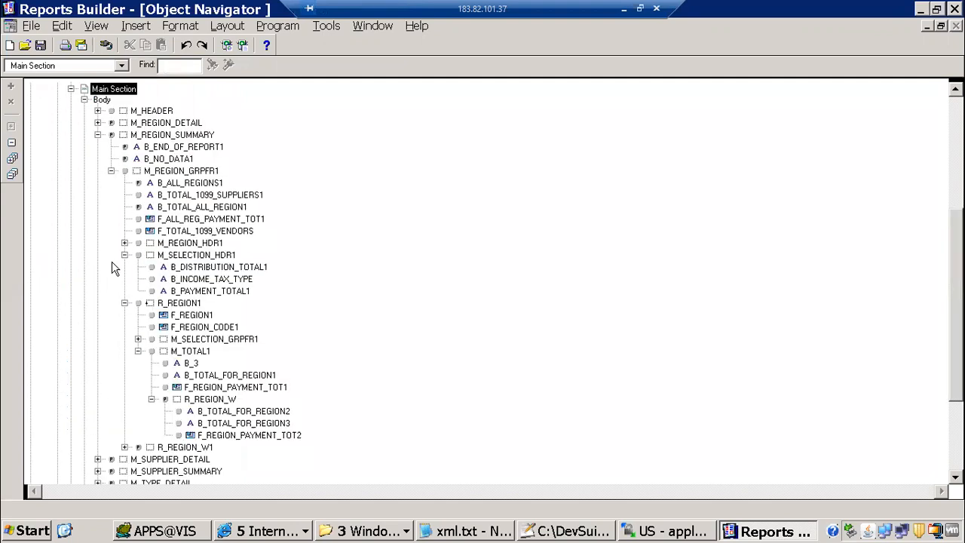
Go through the body frames M_REGION_DETAIL through M_TYPE_SUMMARY one by one
{"action": "left_click", "coordinate": [97, 136]}
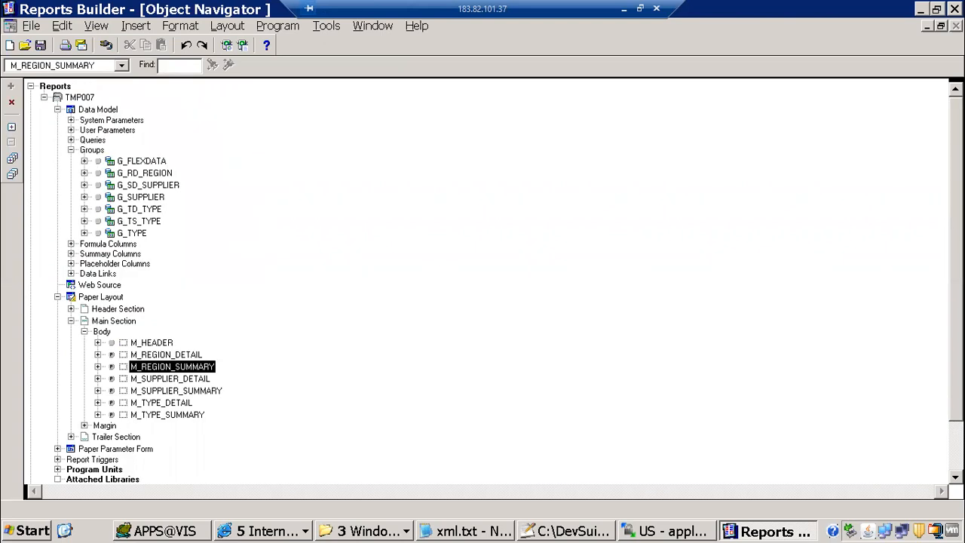
{"action": "scroll", "coordinate": [483, 283], "scroll_direction": "down", "scroll_amount": 2}
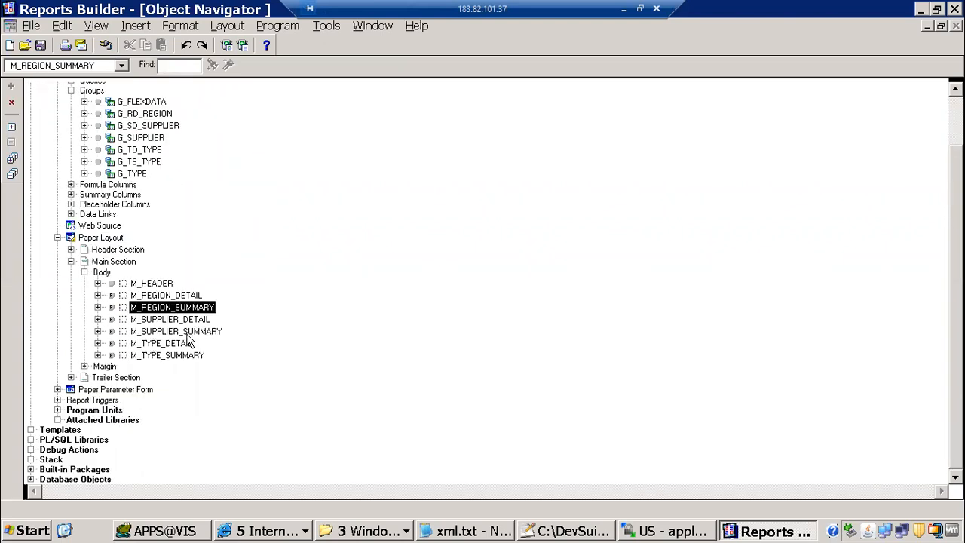
{"action": "left_click", "coordinate": [165, 332]}
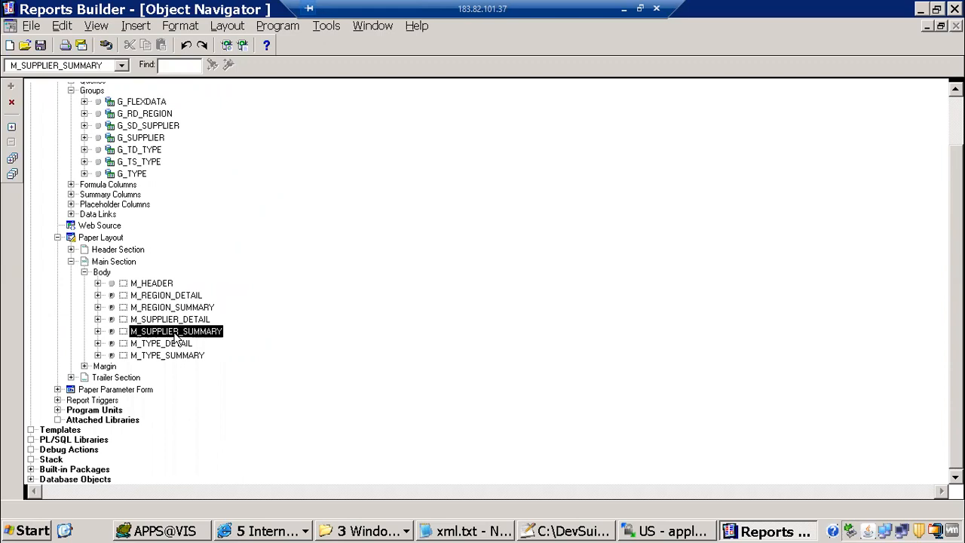
{"action": "left_click", "coordinate": [192, 320]}
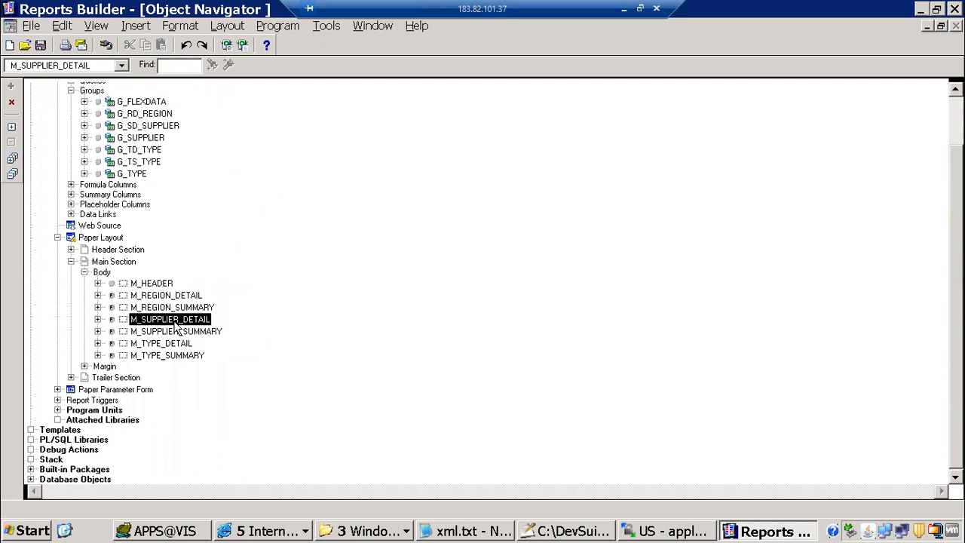
{"action": "left_click", "coordinate": [186, 308]}
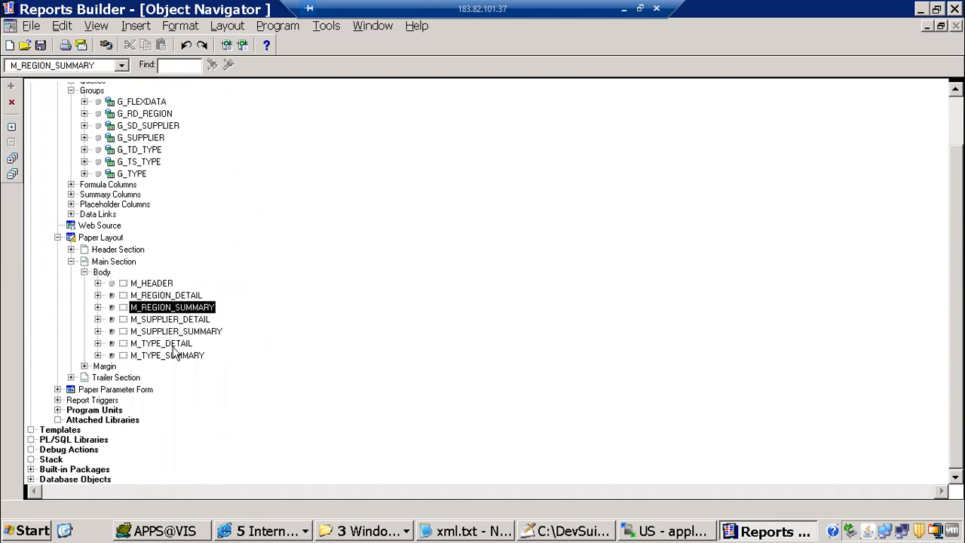
{"action": "left_click", "coordinate": [185, 296]}
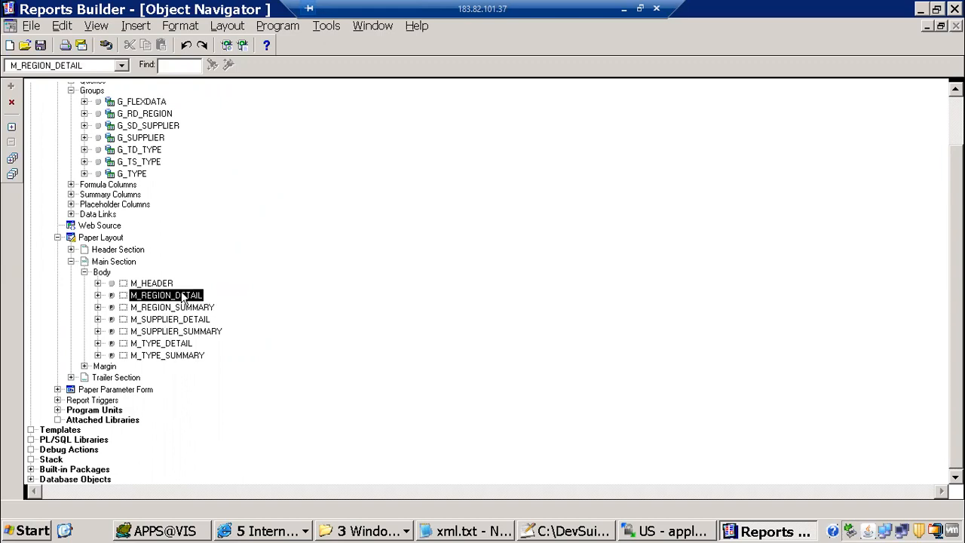
{"action": "left_click", "coordinate": [181, 357]}
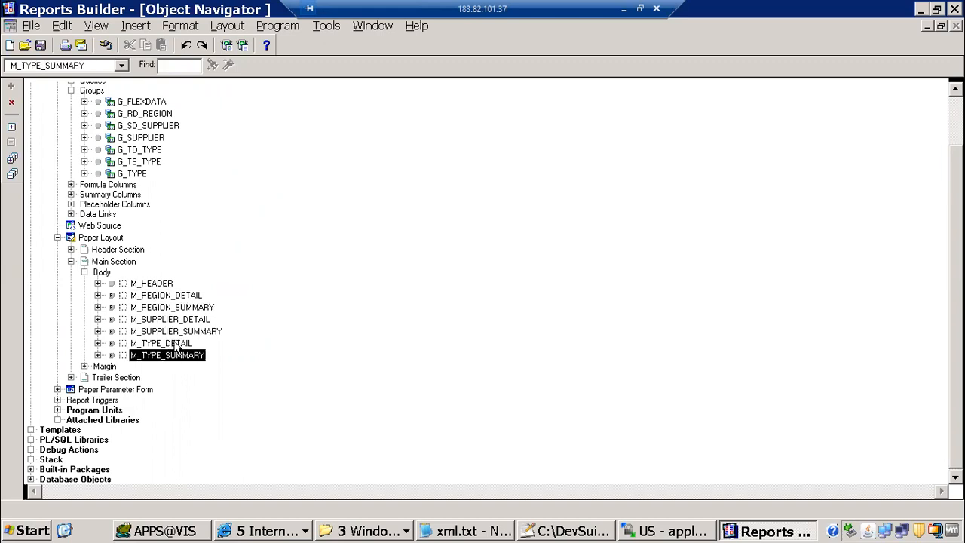
{"action": "left_click", "coordinate": [176, 344]}
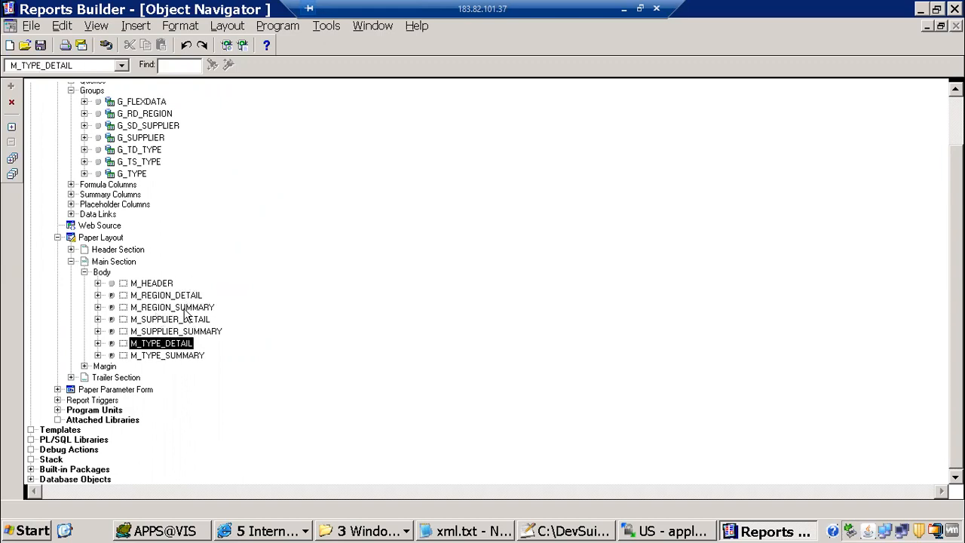
{"action": "left_click", "coordinate": [250, 532]}
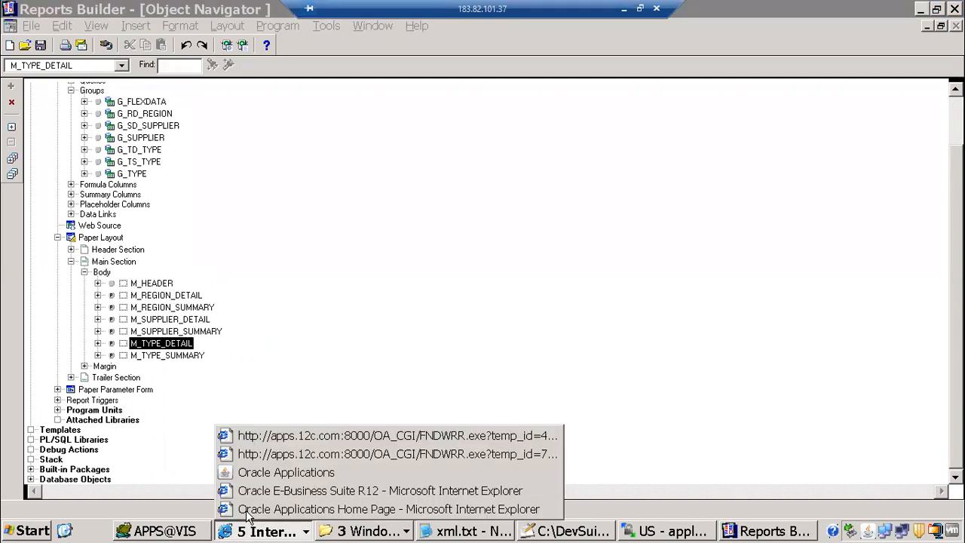
Try Group By Supplier with the Detail reporting option in the report parameters
{"action": "left_click", "coordinate": [281, 473]}
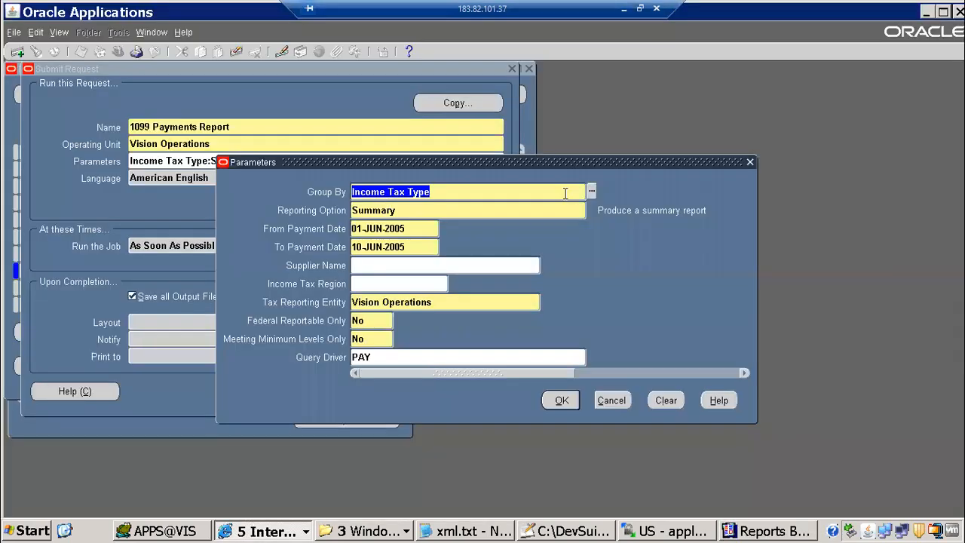
{"action": "left_click", "coordinate": [591, 193]}
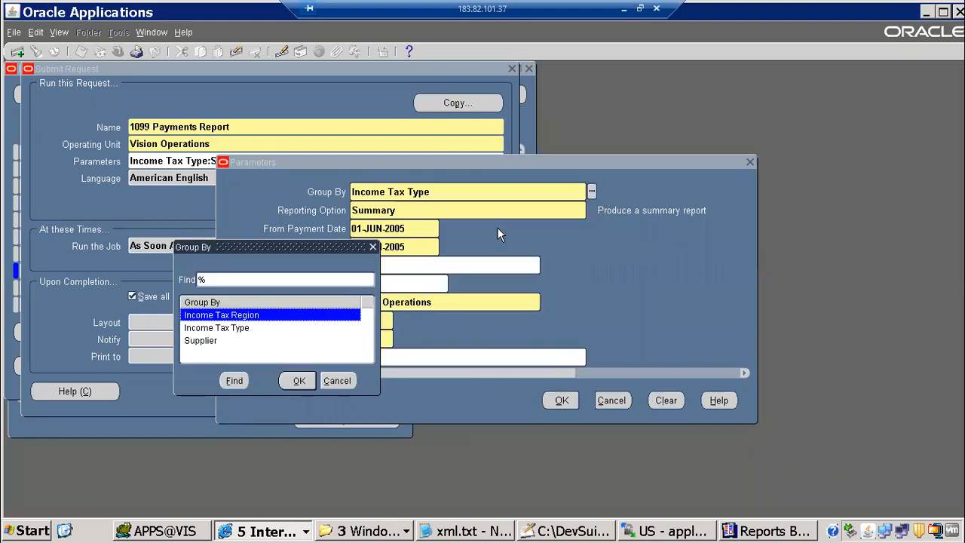
{"action": "key", "text": "Down"}
{"action": "key", "text": "Down"}
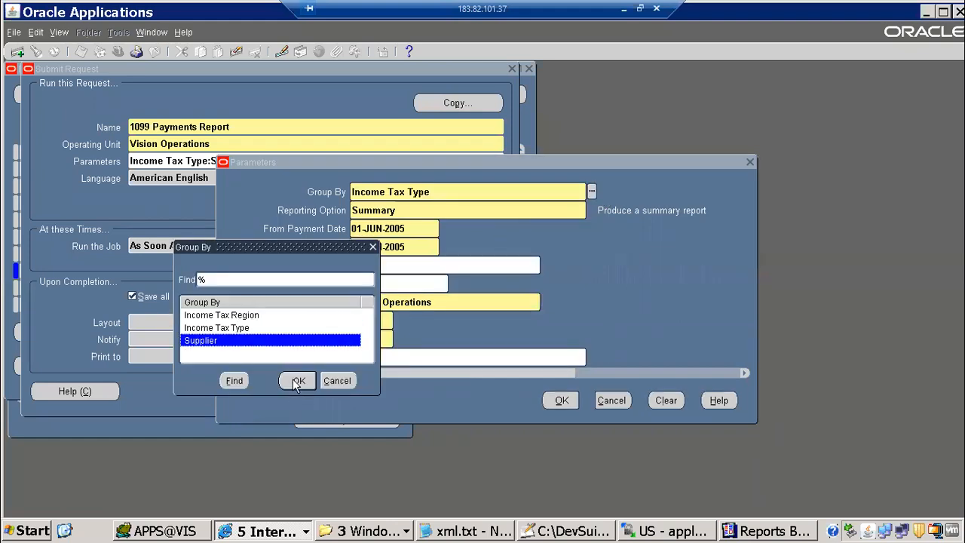
{"action": "left_click", "coordinate": [294, 381]}
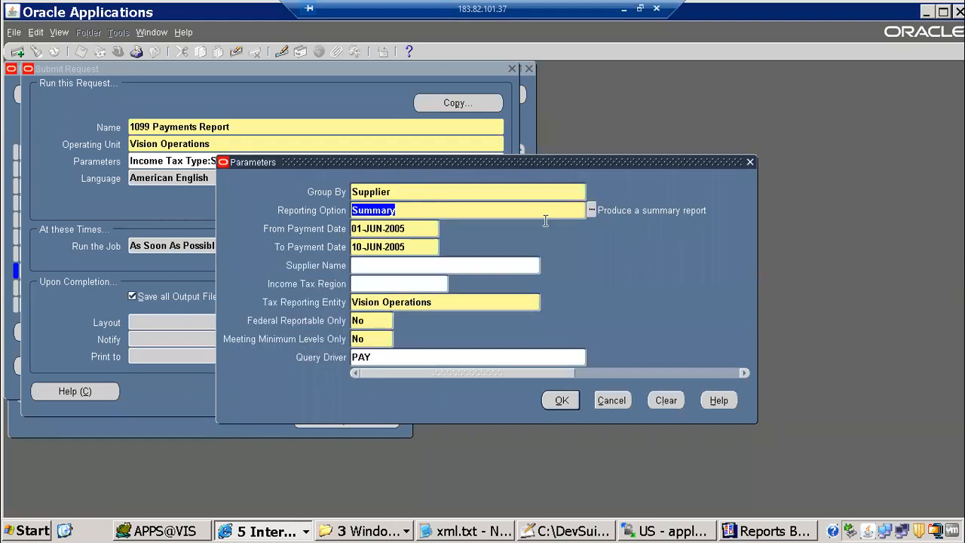
{"action": "left_click", "coordinate": [592, 211]}
{"action": "double_click", "coordinate": [72, 330]}
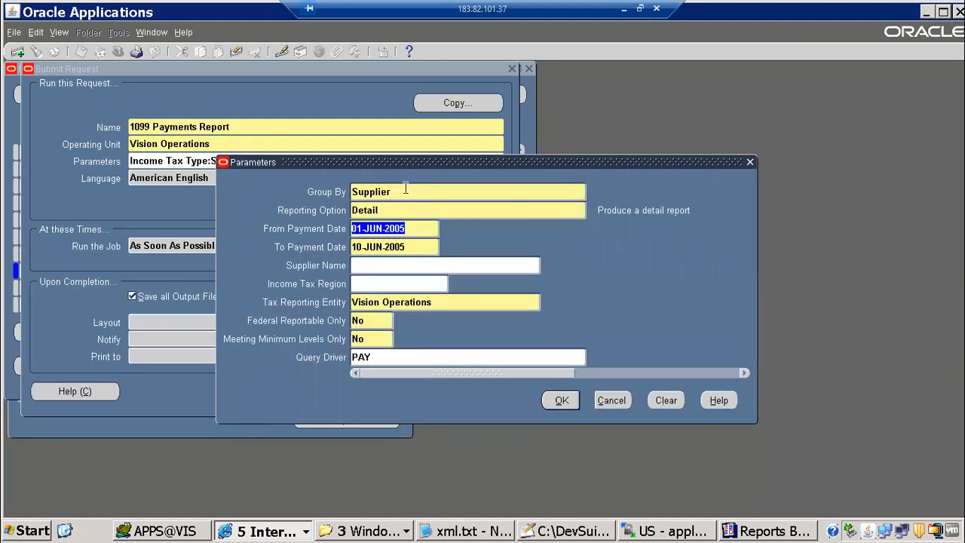
Settle on Group By Income Tax Region with the Summary reporting option
{"action": "left_click", "coordinate": [576, 192]}
{"action": "left_click", "coordinate": [592, 190]}
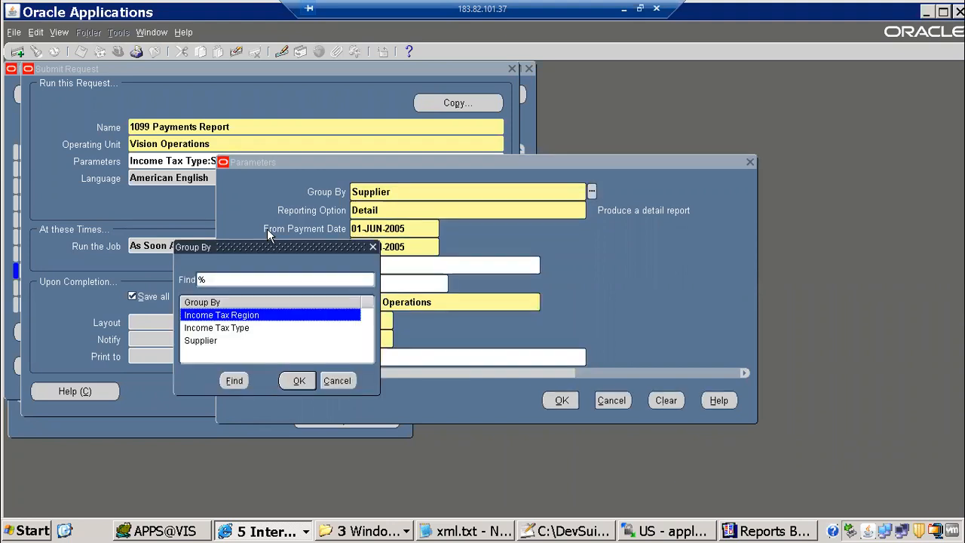
{"action": "double_click", "coordinate": [251, 314]}
{"action": "left_click", "coordinate": [592, 210]}
{"action": "double_click", "coordinate": [41, 341]}
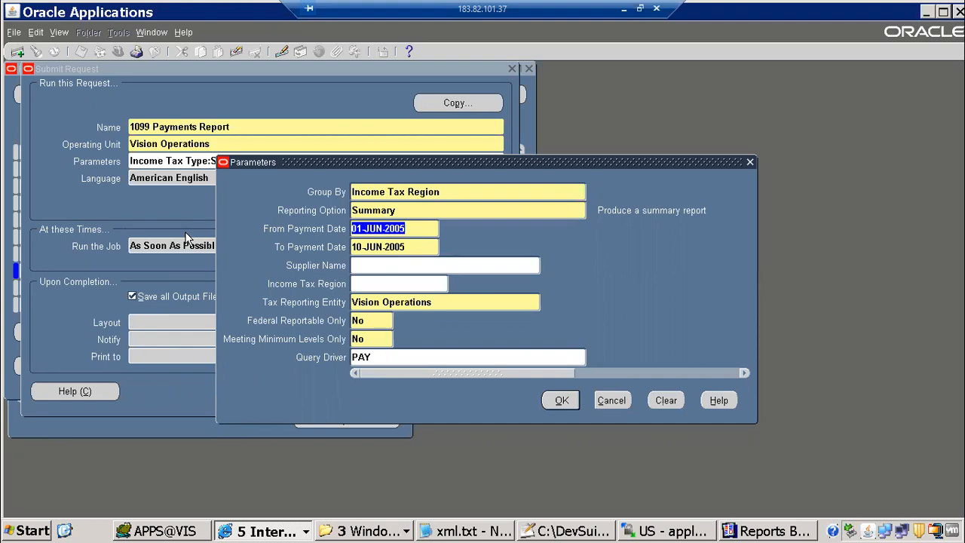
{"action": "left_click", "coordinate": [787, 529]}
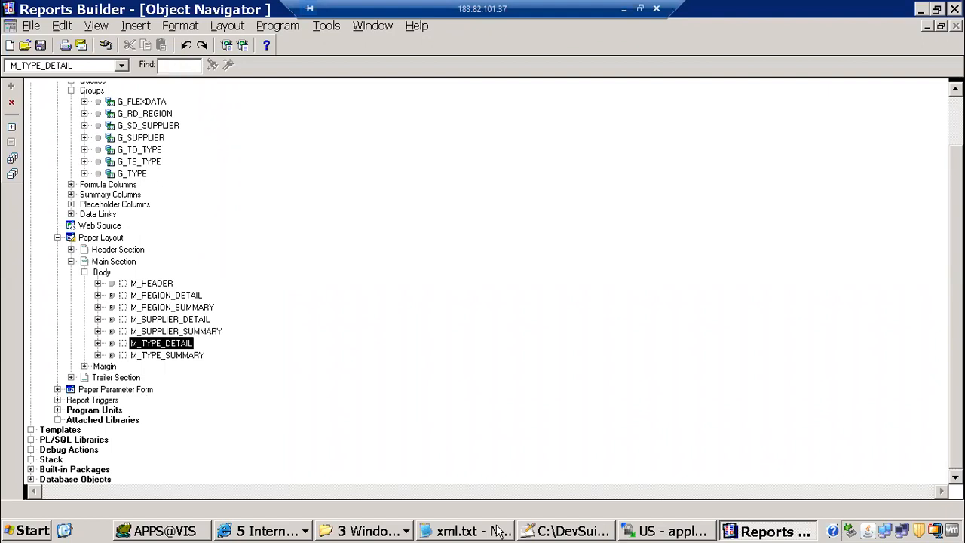
In the 'new 2' notes, insert blank lines above 'rename it' in step 3
{"action": "left_click", "coordinate": [569, 531]}
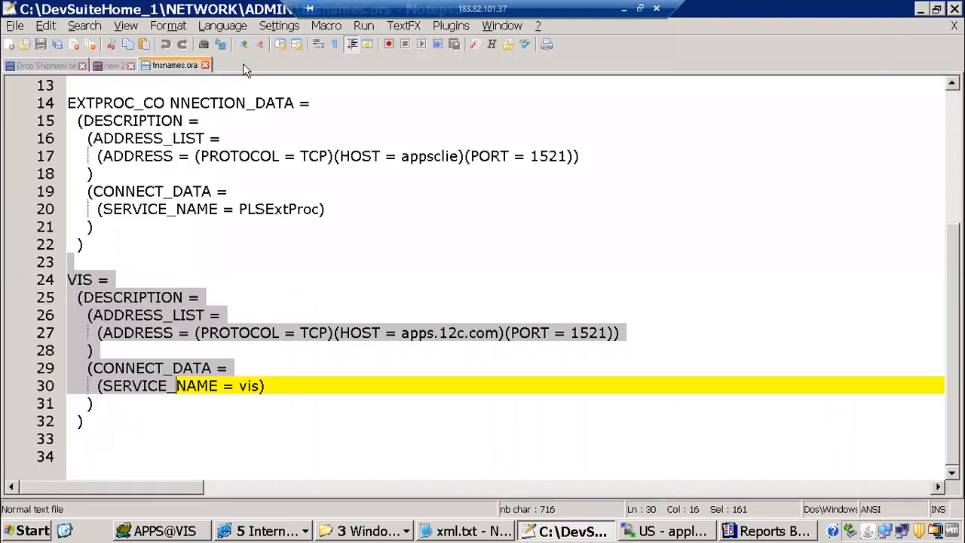
{"action": "left_click", "coordinate": [110, 65]}
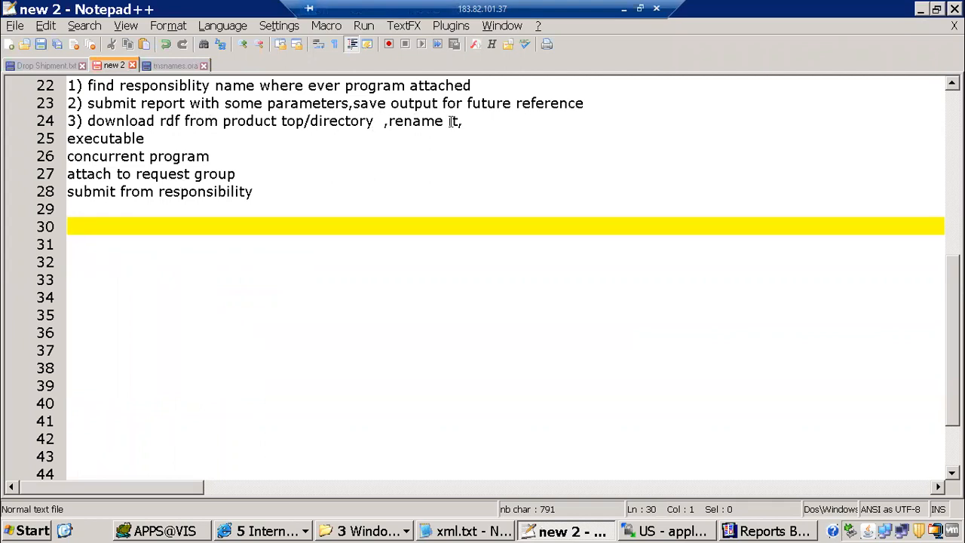
{"action": "left_click", "coordinate": [389, 122]}
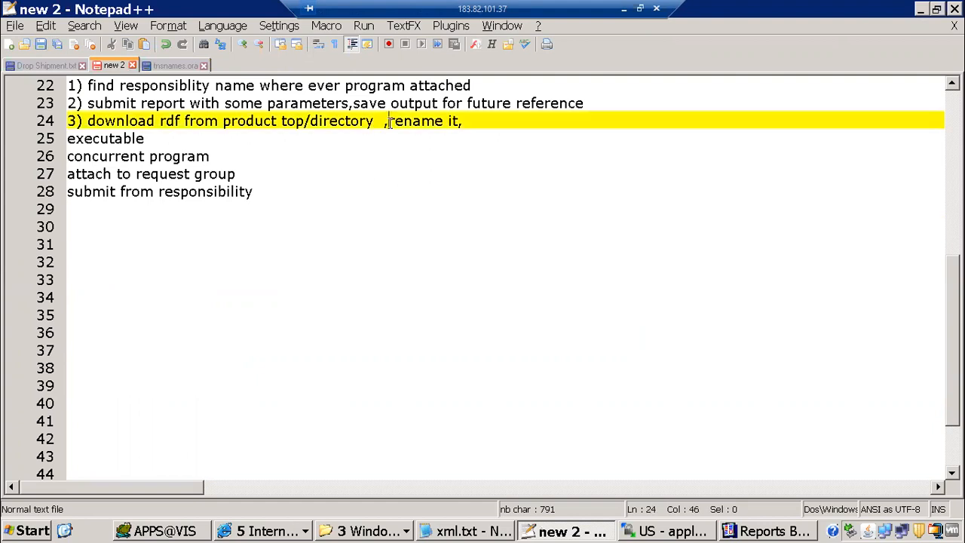
{"action": "key", "text": "Return"}
{"action": "key", "text": "Return"}
{"action": "key", "text": "Return"}
{"action": "key", "text": "Return"}
{"action": "key", "text": "Return"}
{"action": "key", "text": "Up"}
{"action": "key", "text": "Up"}
{"action": "key", "text": "Up"}
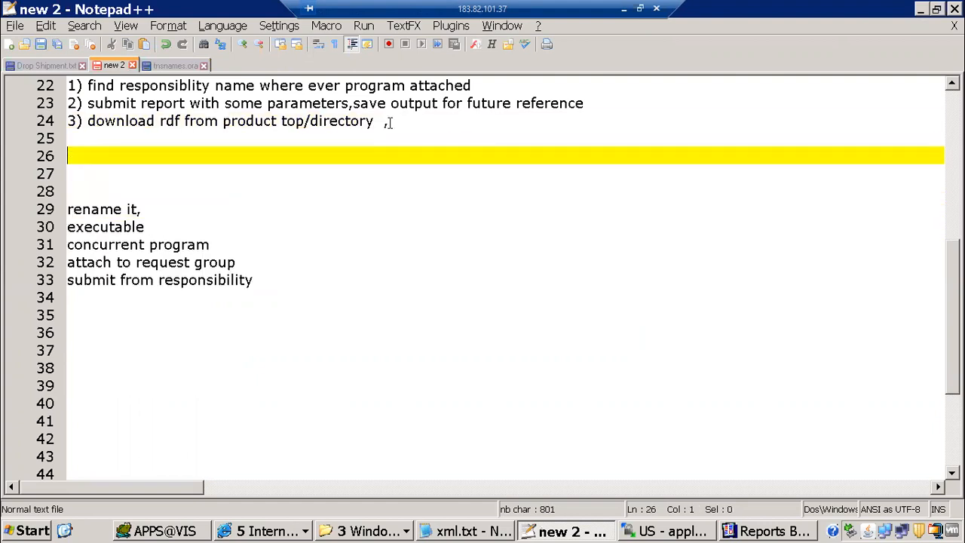
{"action": "key", "text": "Up"}
{"action": "key", "text": "Return"}
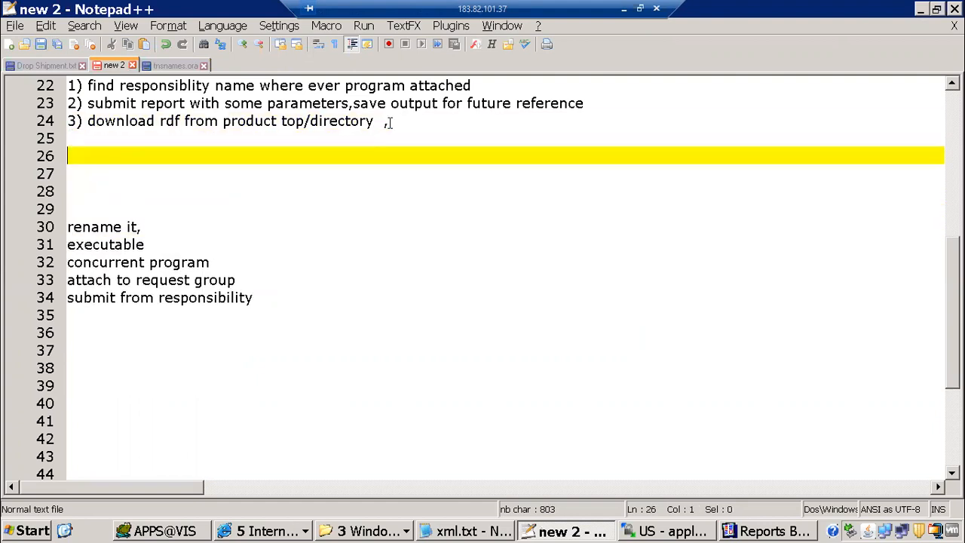
Add the lines 'checking layouts' and 'based on parameters'
{"action": "type", "text": "checking lay"}
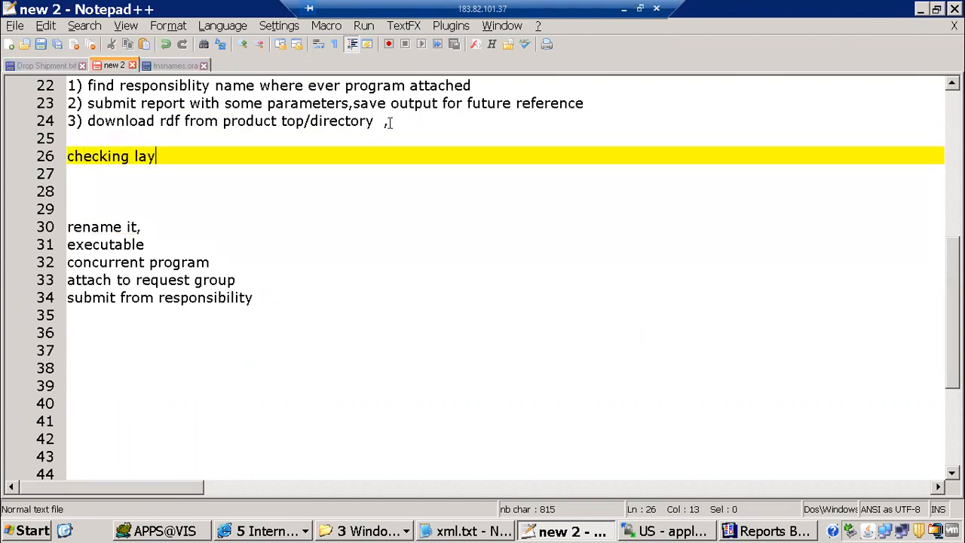
{"action": "type", "text": "outs"}
{"action": "key", "text": "Return"}
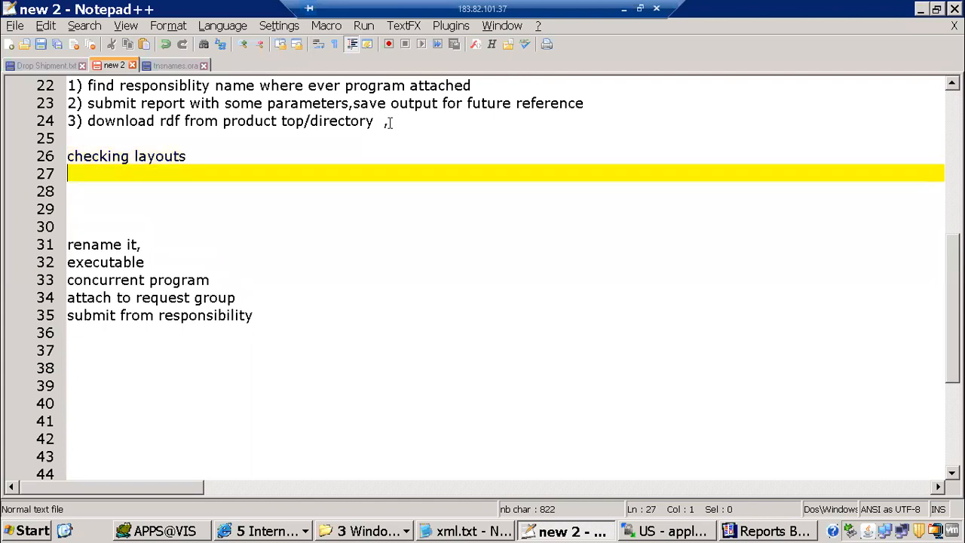
{"action": "type", "text": "based on "}
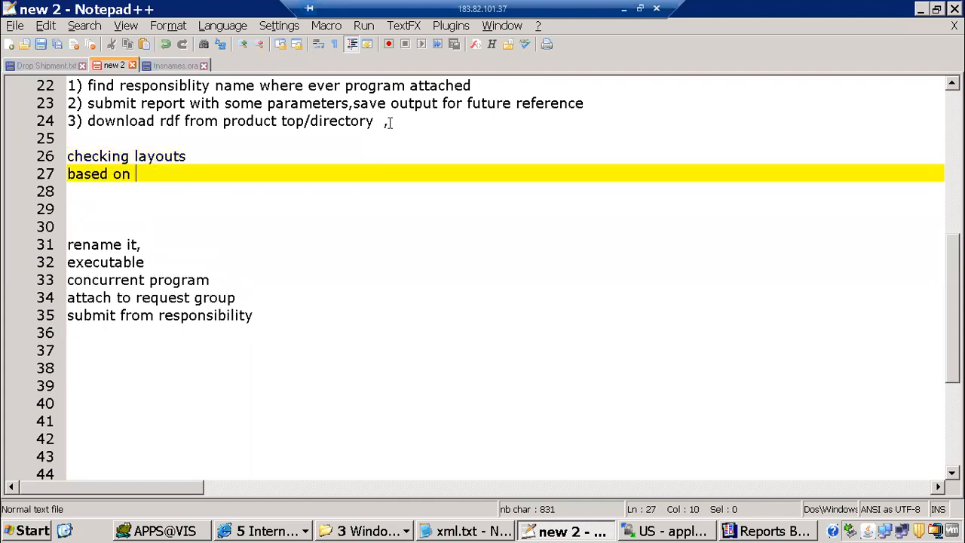
{"action": "type", "text": "paramet"}
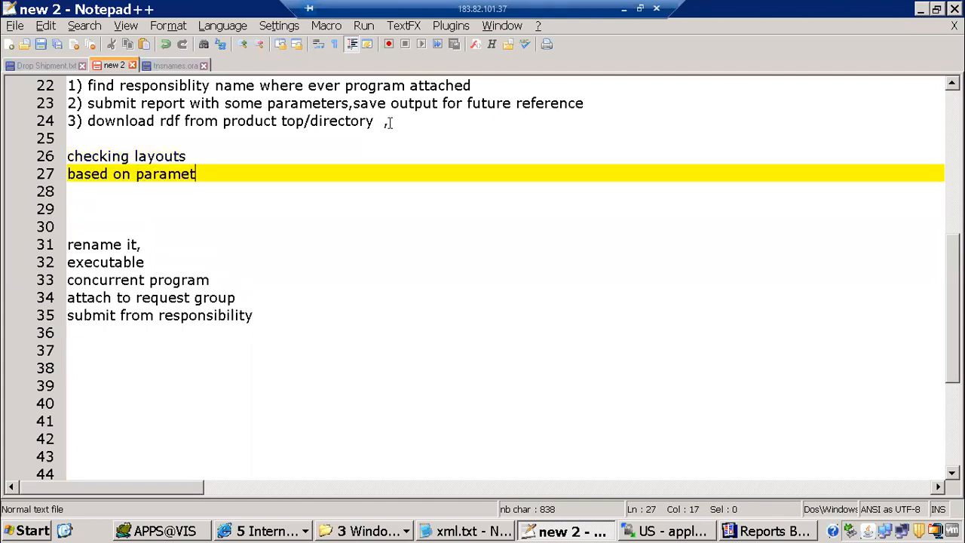
{"action": "type", "text": "ers"}
Add a 'format trigger' line below, with a blank line above it
{"action": "key", "text": "Return"}
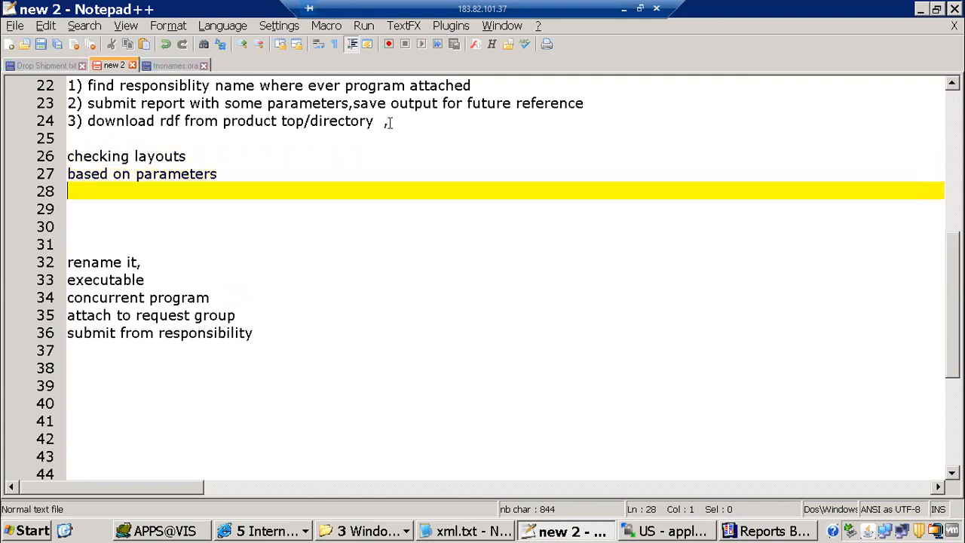
{"action": "type", "text": "format rgi"}
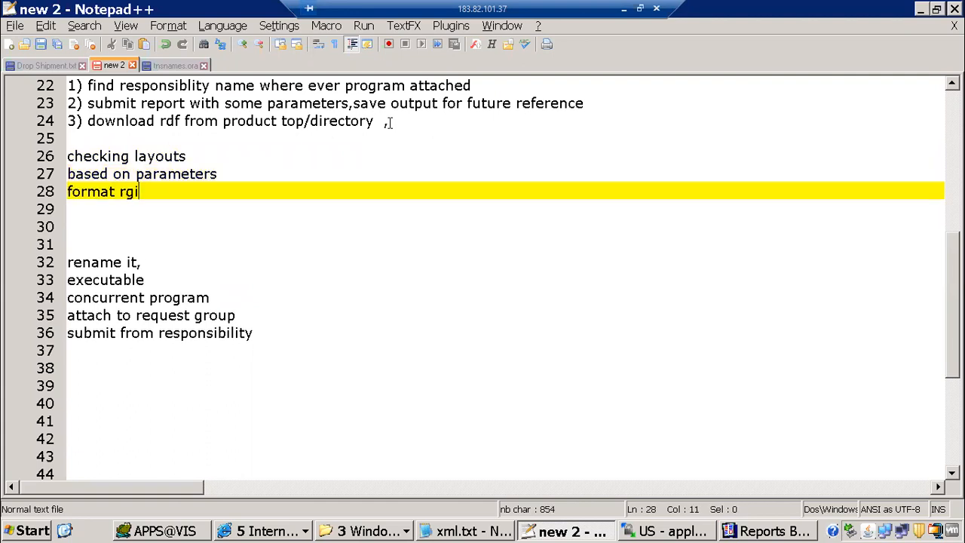
{"action": "key", "text": "BackSpace"}
{"action": "key", "text": "BackSpace"}
{"action": "key", "text": "BackSpace"}
{"action": "type", "text": "trg"}
{"action": "key", "text": "BackSpace"}
{"action": "type", "text": "igger"}
{"action": "key", "text": "Return"}
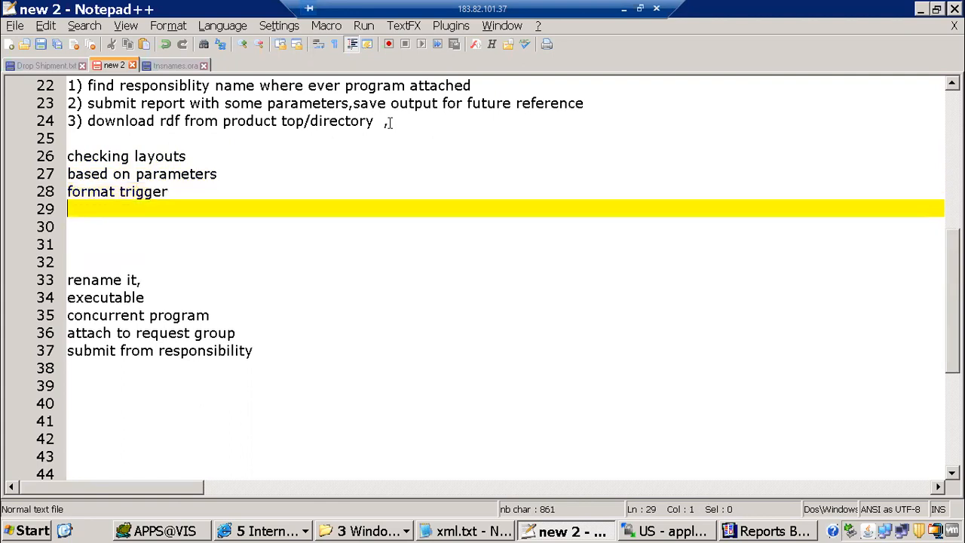
{"action": "key", "text": "Up"}
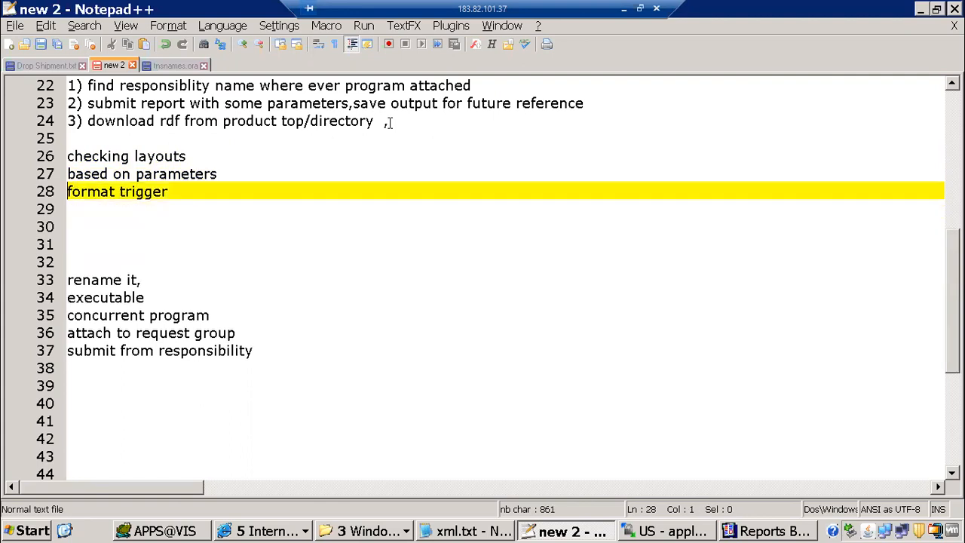
{"action": "key", "text": "Return"}
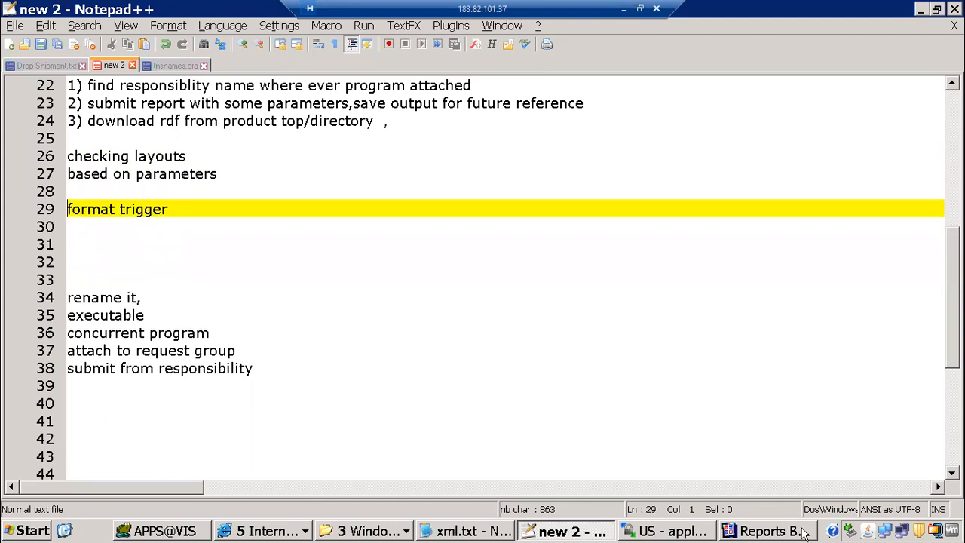
Open the M_SUPPLIER_SUMMARY frame's format trigger code
{"action": "left_click", "coordinate": [767, 530]}
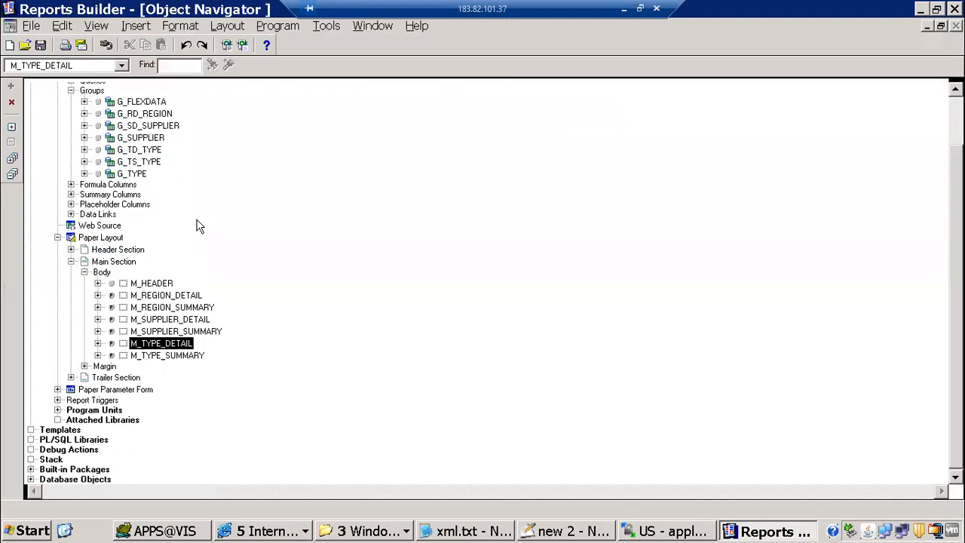
{"action": "left_click", "coordinate": [159, 306]}
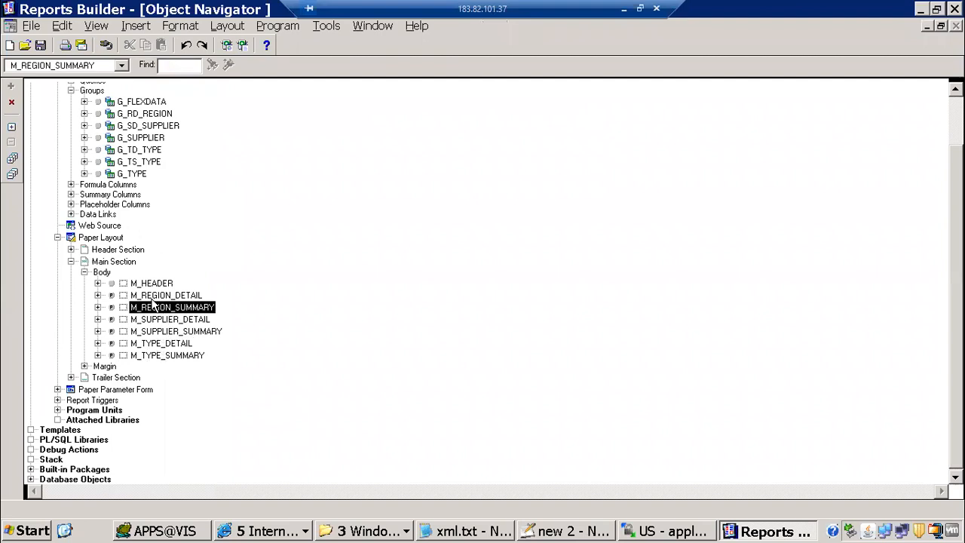
{"action": "key", "text": "Down"}
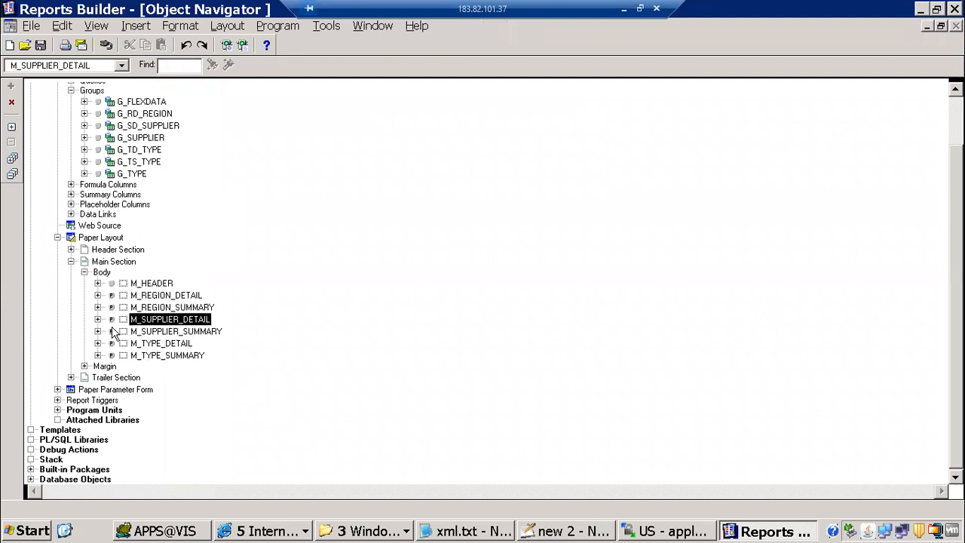
{"action": "key", "text": "Down"}
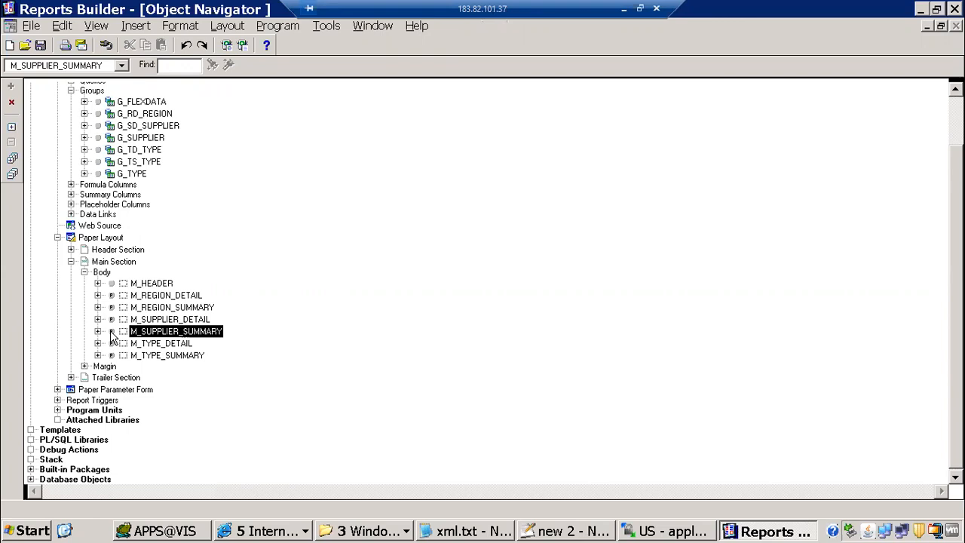
{"action": "left_click", "coordinate": [111, 331]}
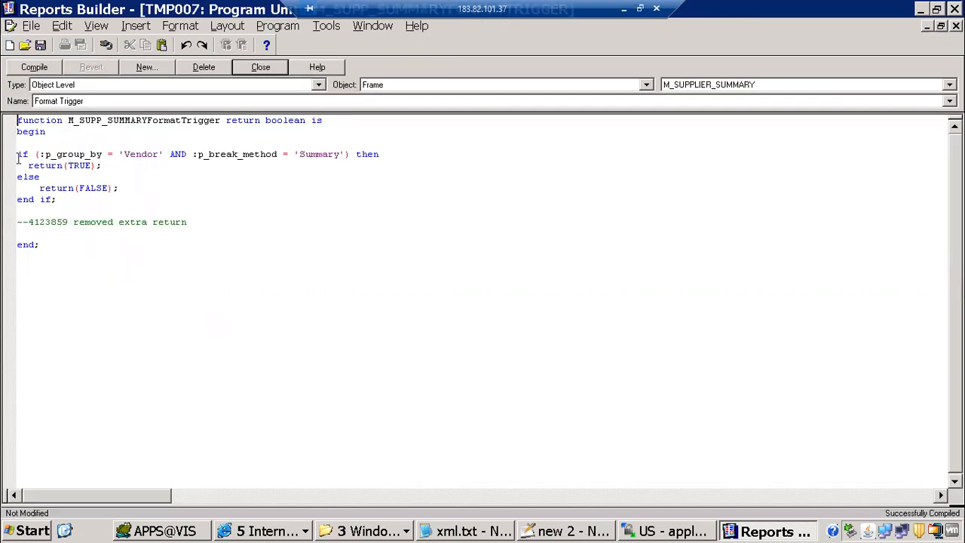
{"action": "left_click_drag", "start_coordinate": [19, 154], "coordinate": [83, 153]}
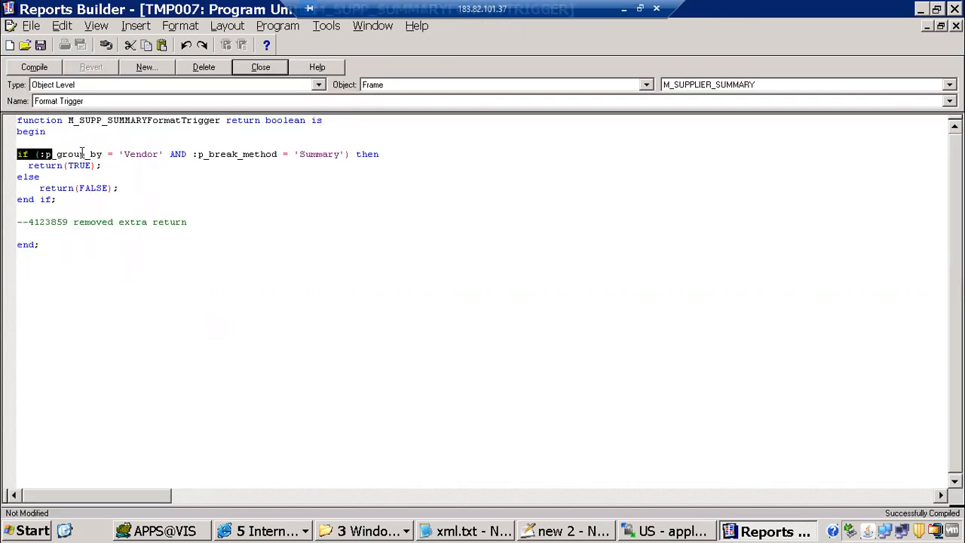
{"action": "left_click", "coordinate": [83, 154]}
Compare the trigger's 'Vendor' and p_break_method conditions with the report parameters, then cancel the dialog
{"action": "key", "text": "alt+Tab"}
{"action": "key", "text": "alt+Tab"}
{"action": "key", "text": "alt+Tab"}
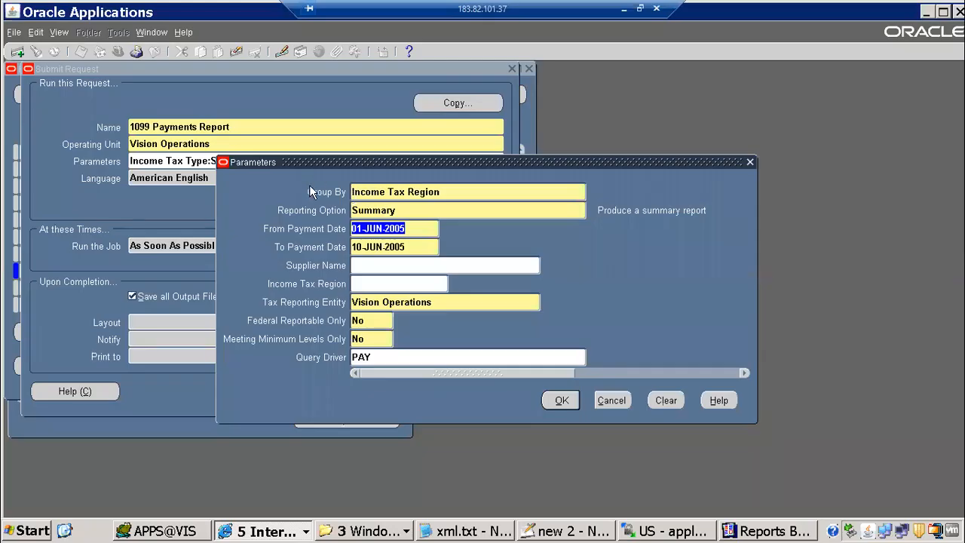
{"action": "key", "text": "alt+Tab"}
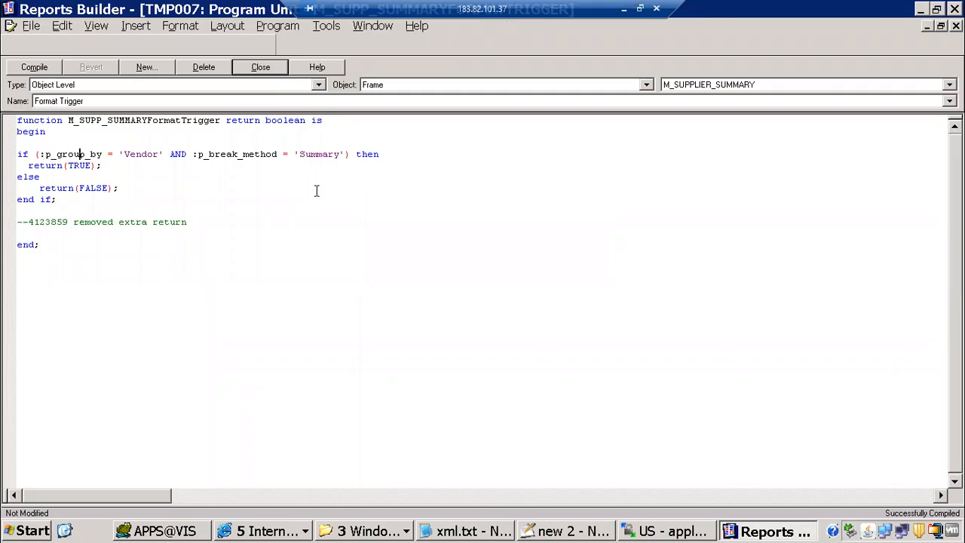
{"action": "double_click", "coordinate": [166, 158]}
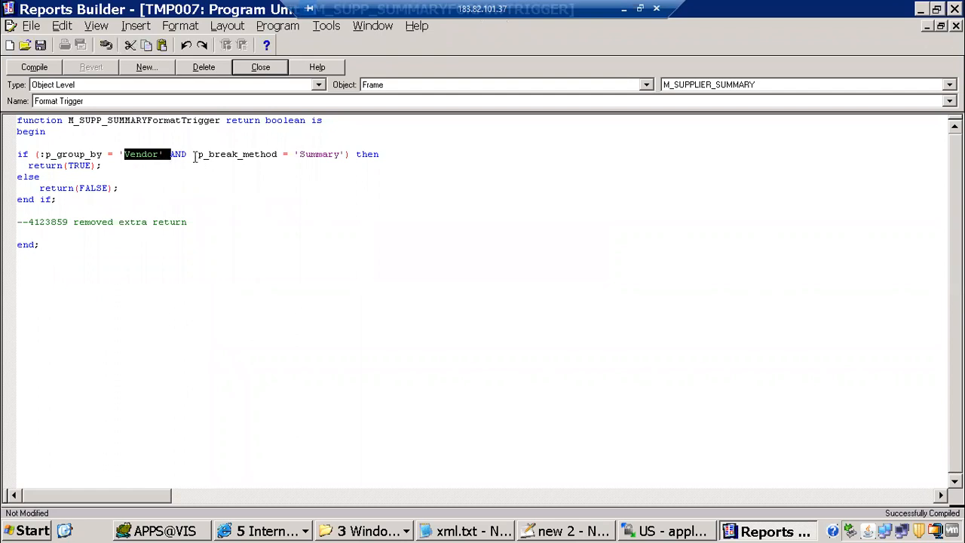
{"action": "key", "text": "alt+Tab"}
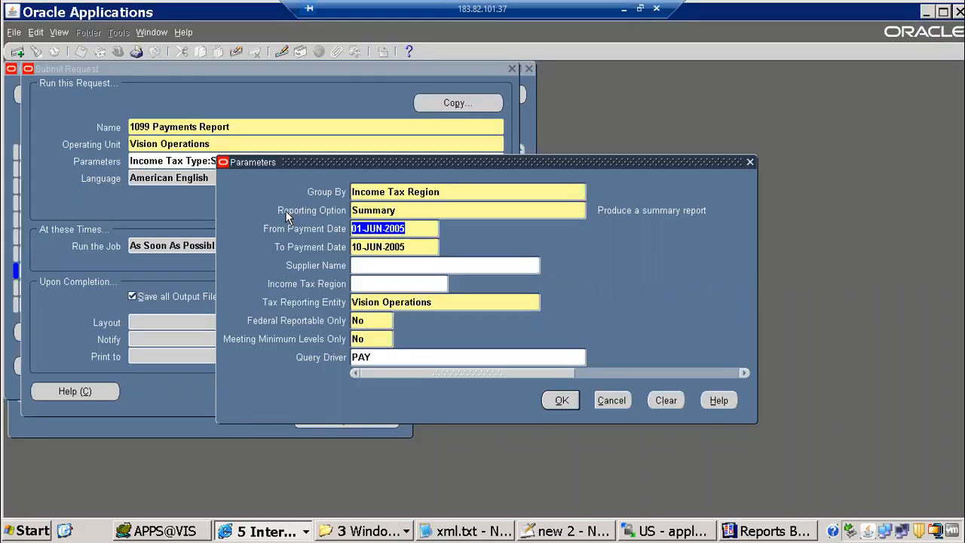
{"action": "key", "text": "alt+Tab"}
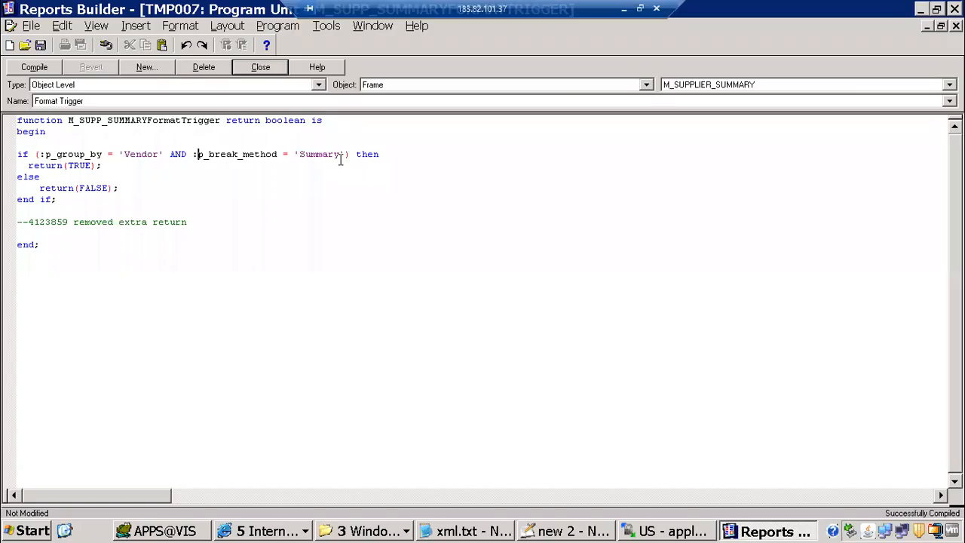
{"action": "left_click_drag", "start_coordinate": [319, 168], "coordinate": [277, 153]}
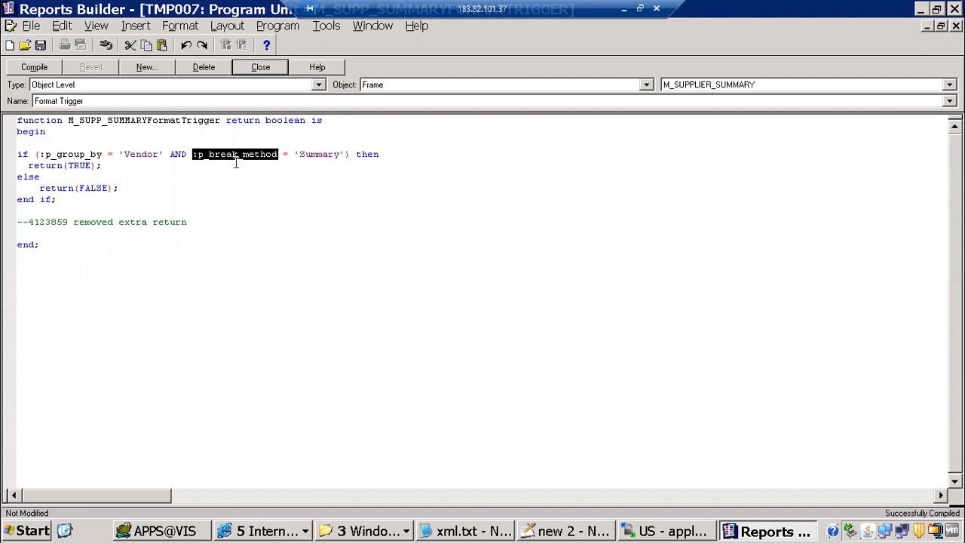
{"action": "key", "text": "alt+Tab"}
{"action": "left_click", "coordinate": [623, 397]}
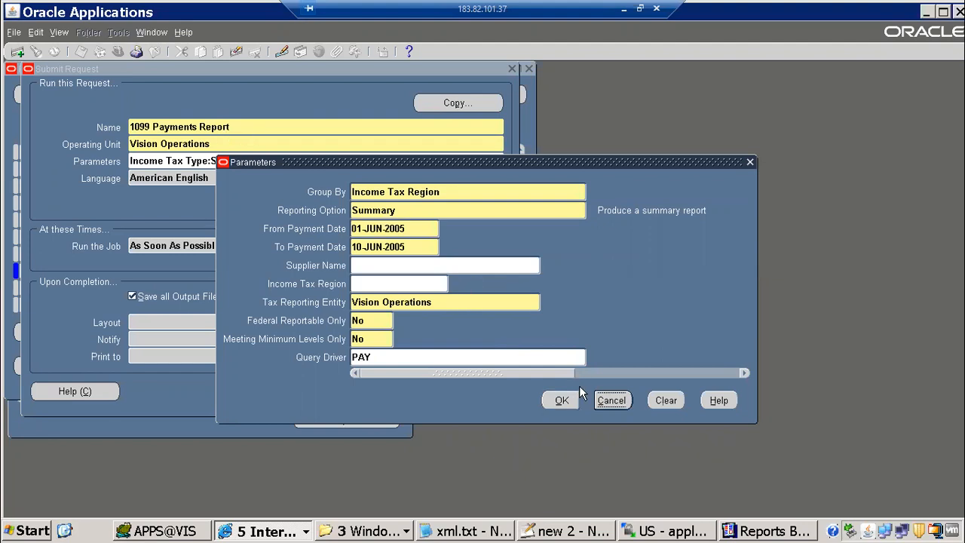
Close the Submit Request form without saving the changes
{"action": "left_click", "coordinate": [215, 120]}
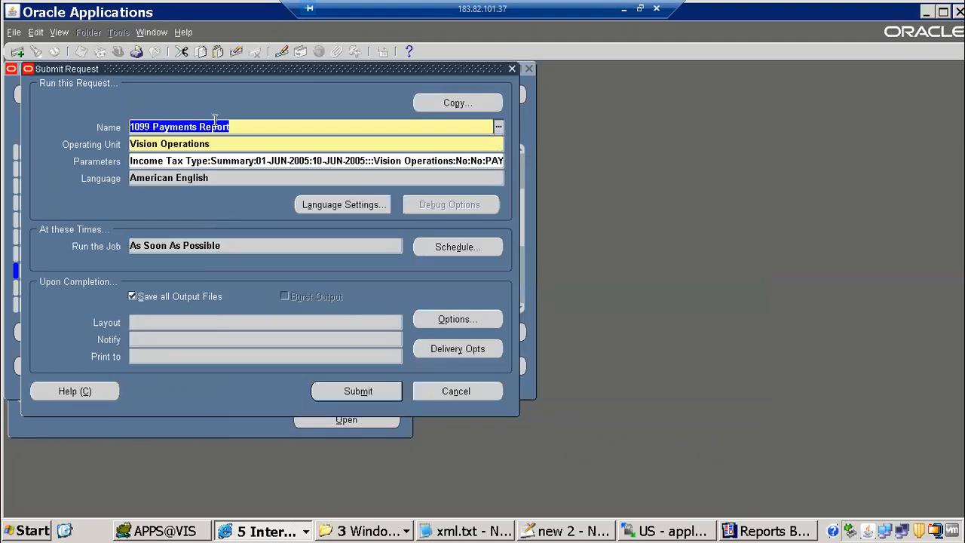
{"action": "key", "text": "F4"}
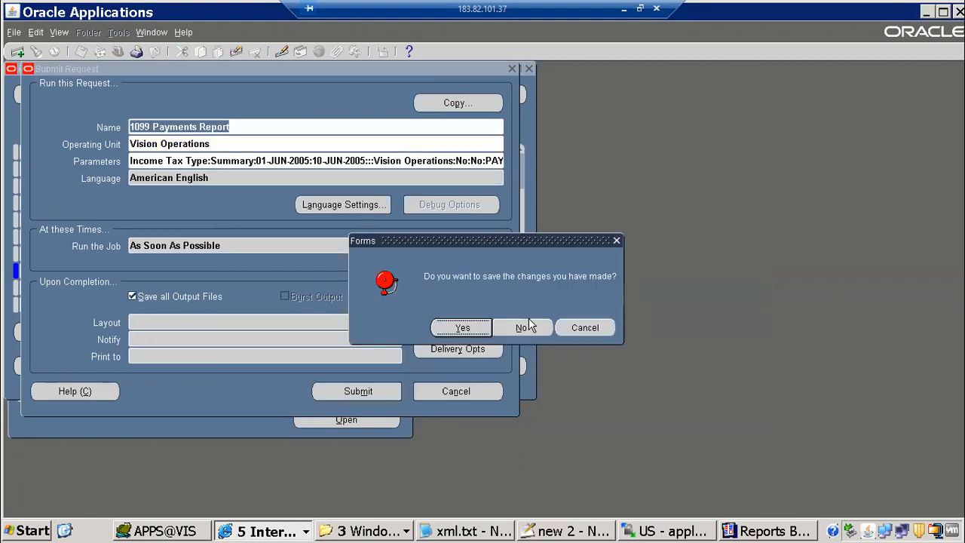
{"action": "key", "text": "Return"}
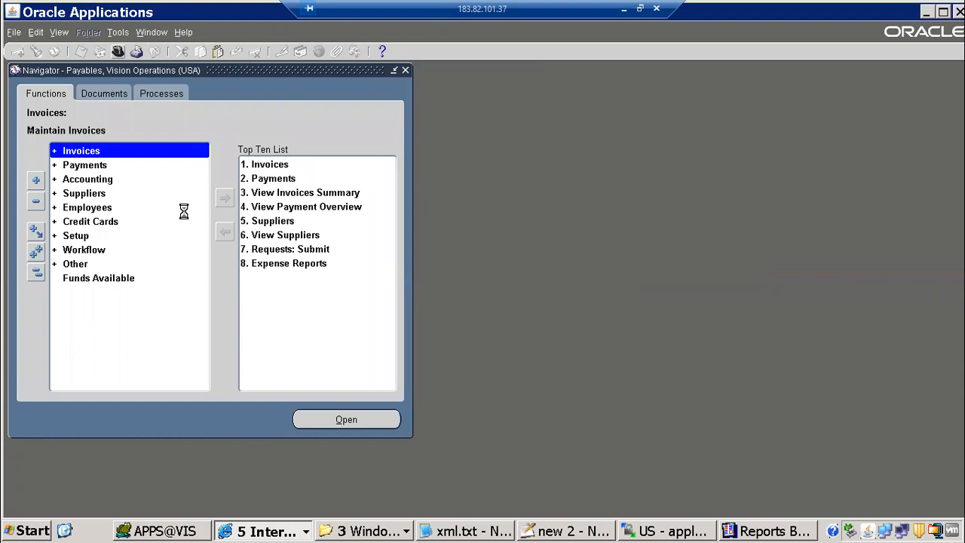
Switch to the System Administrator responsibility and open the Concurrent Programs definition form
{"action": "type", "text": "system Administrat%"}
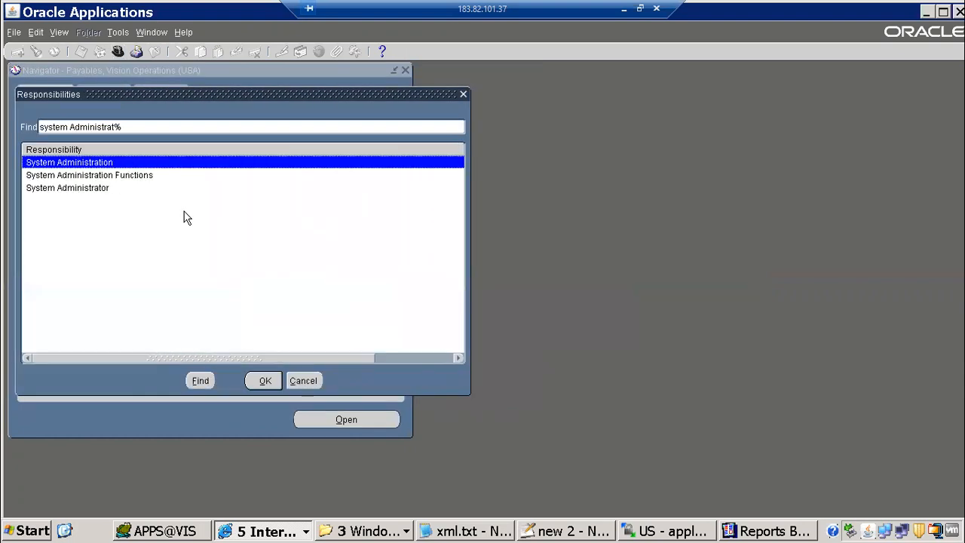
{"action": "key", "text": "Return"}
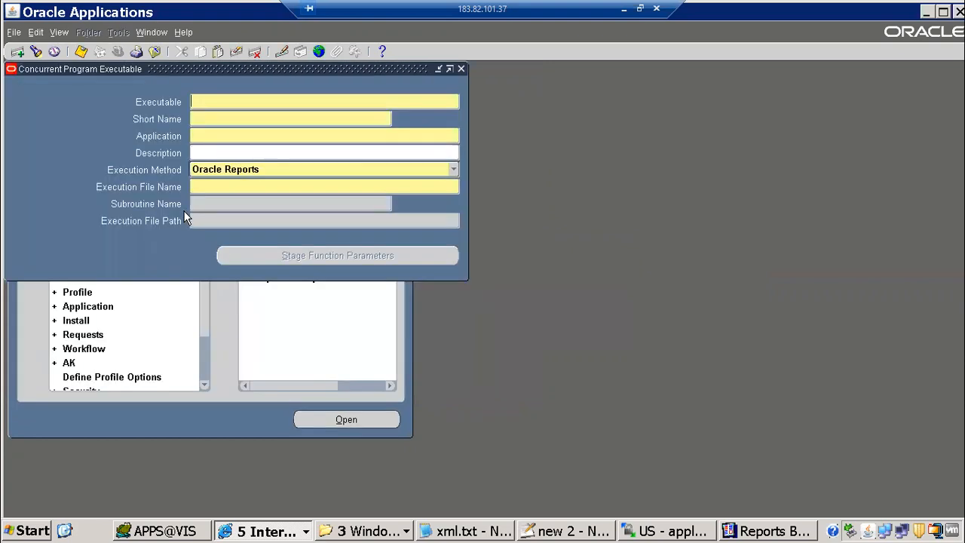
{"action": "key", "text": "F4"}
{"action": "key", "text": "Up"}
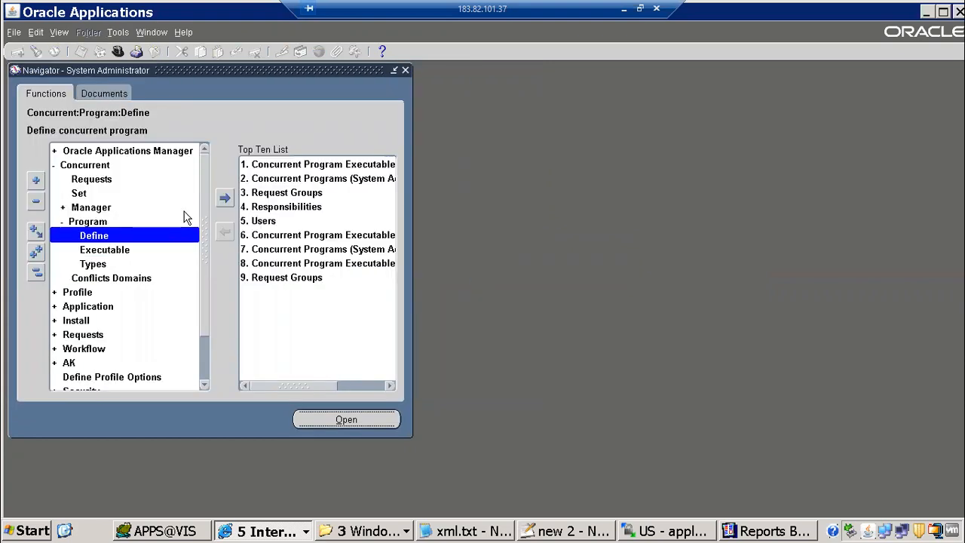
{"action": "key", "text": "Return"}
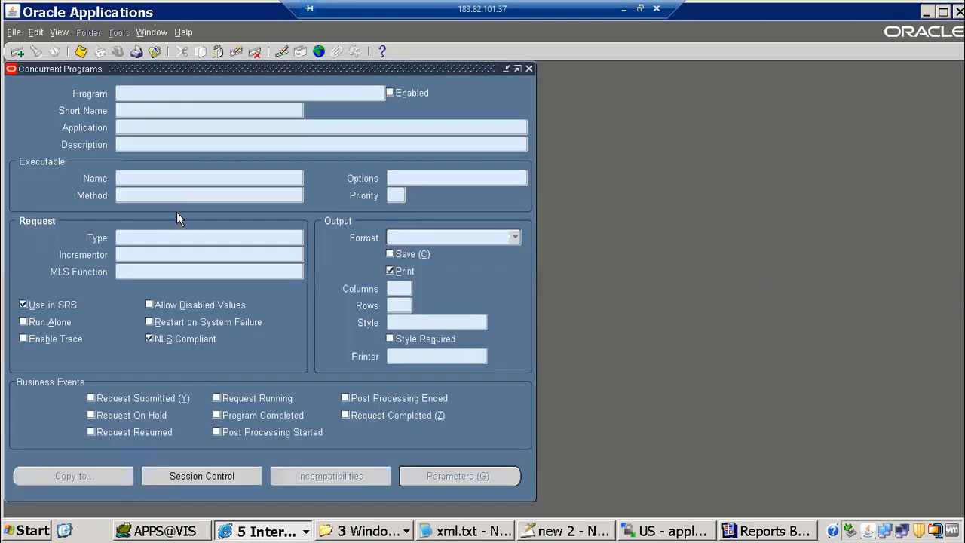
Query 1099 Payments Report and match its Group By token P_GROUP_BY to the trigger's p_group_by
{"action": "type", "text": "1099 Payments Report"}
{"action": "key", "text": "ctrl+F11"}
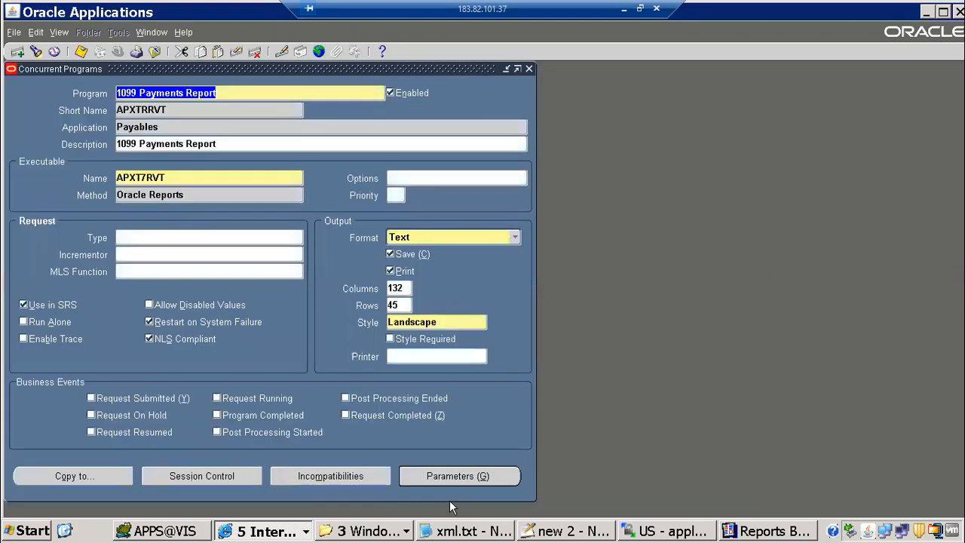
{"action": "key", "text": "alt+g"}
{"action": "double_click", "coordinate": [280, 418]}
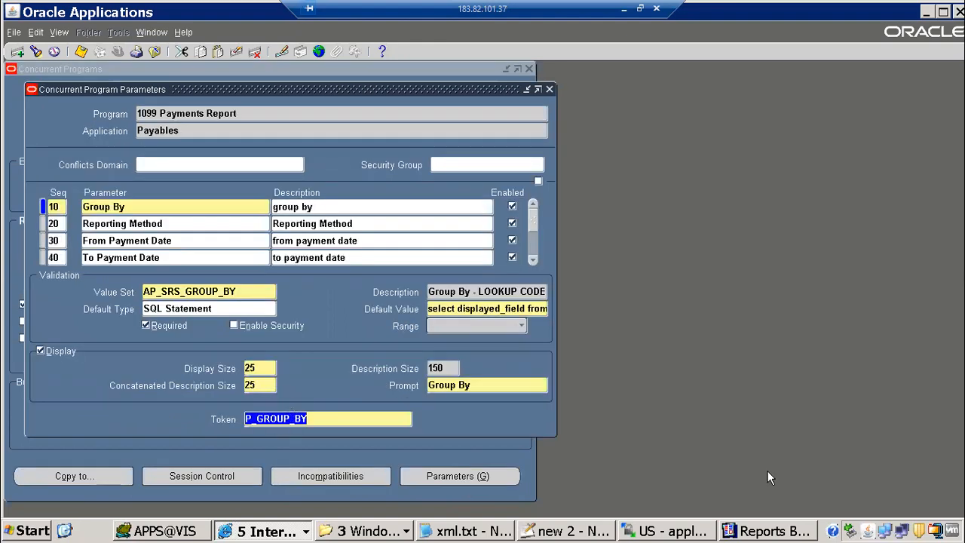
{"action": "key", "text": "alt+Tab"}
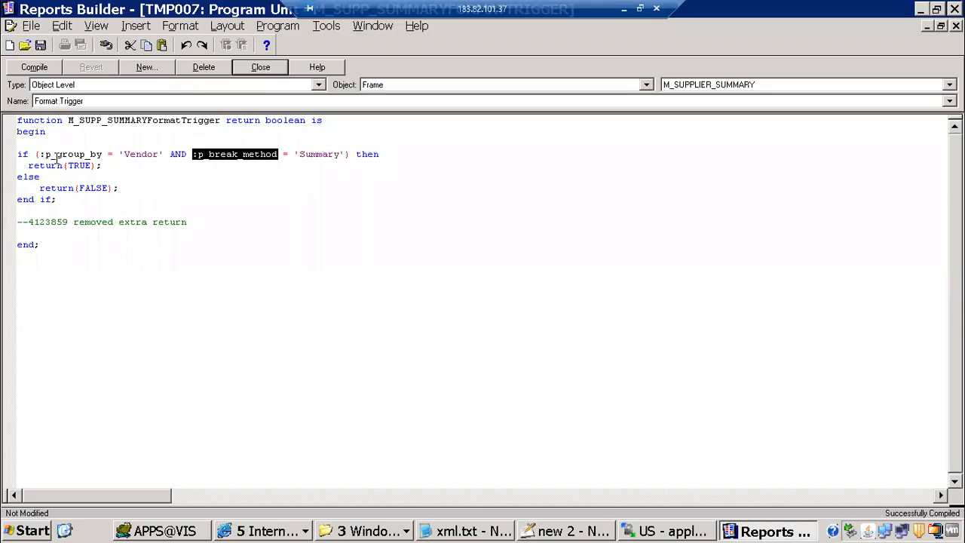
{"action": "left_click_drag", "start_coordinate": [46, 153], "coordinate": [97, 149]}
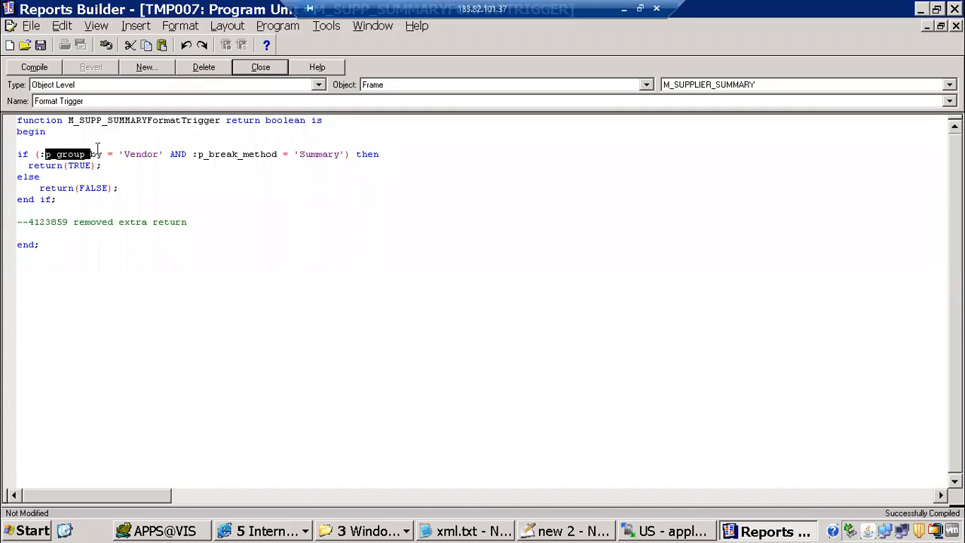
{"action": "key", "text": "alt+Tab"}
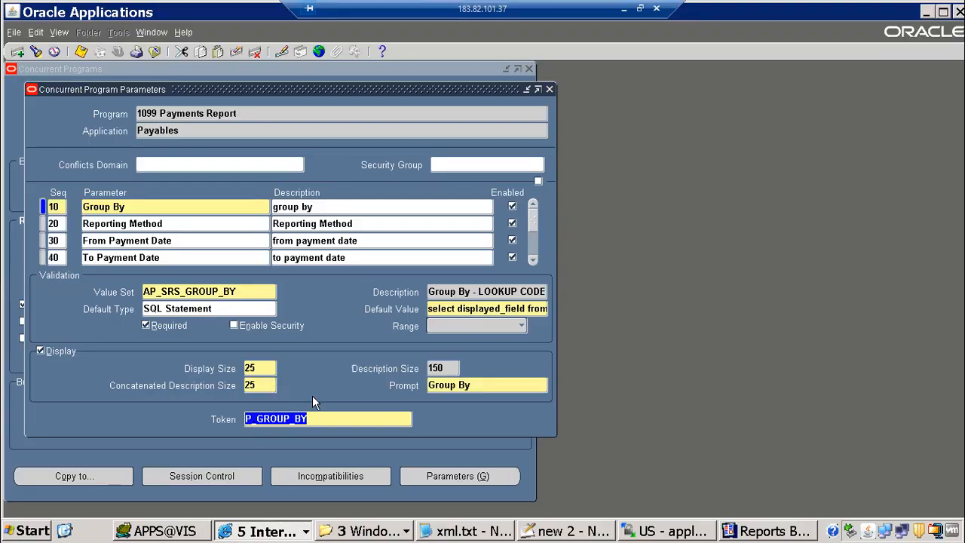
Check the Group By prompt and the trigger's p_break_method reference
{"action": "left_click", "coordinate": [446, 386]}
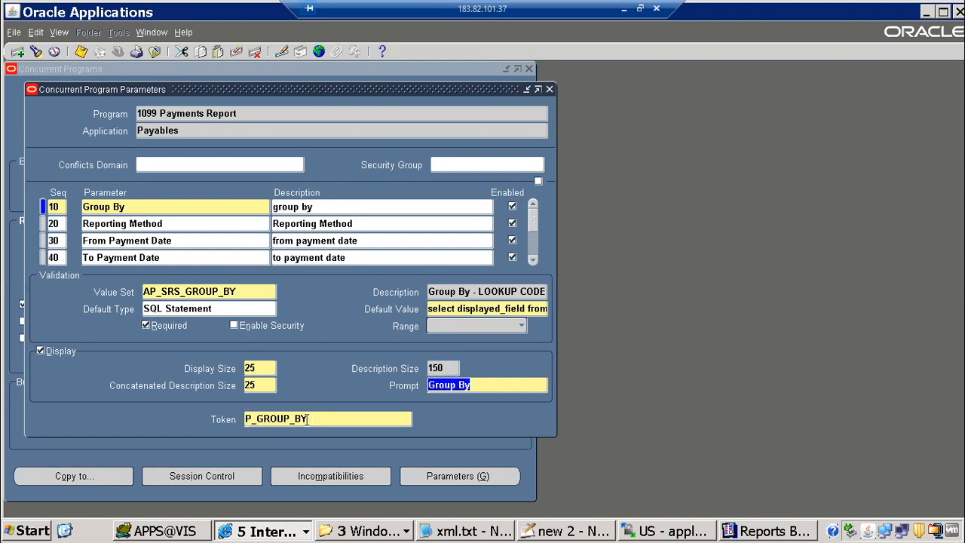
{"action": "key", "text": "Tab"}
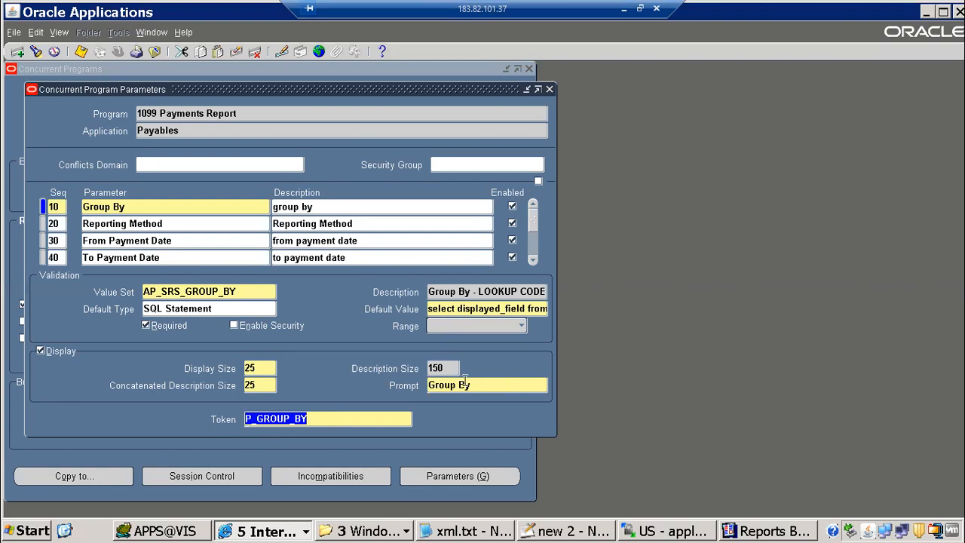
{"action": "left_click", "coordinate": [429, 384]}
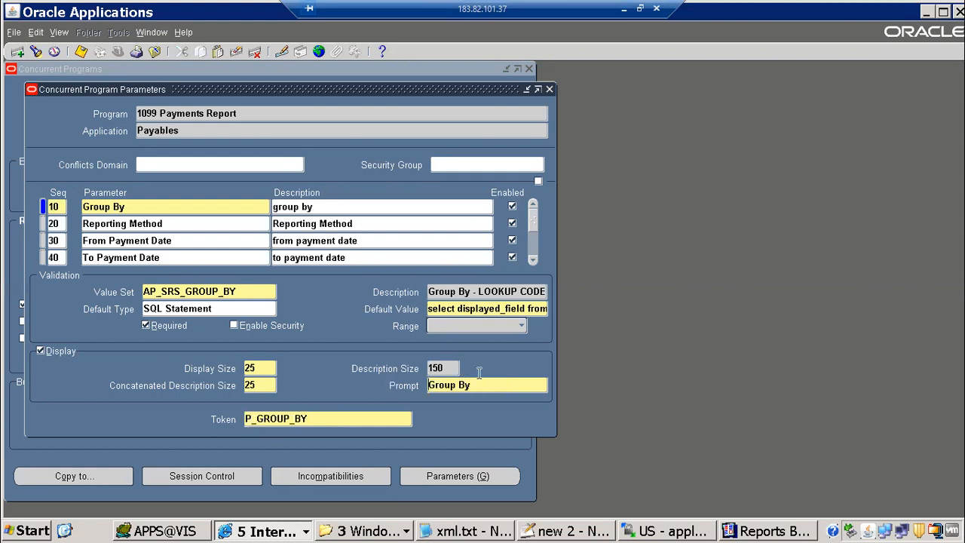
{"action": "left_click_drag", "start_coordinate": [493, 381], "coordinate": [348, 370]}
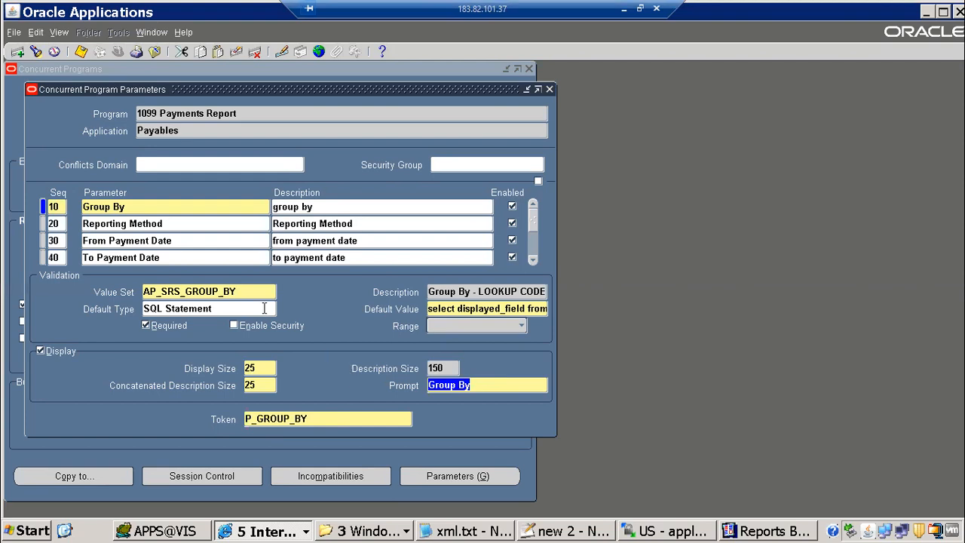
{"action": "key", "text": "alt+Tab"}
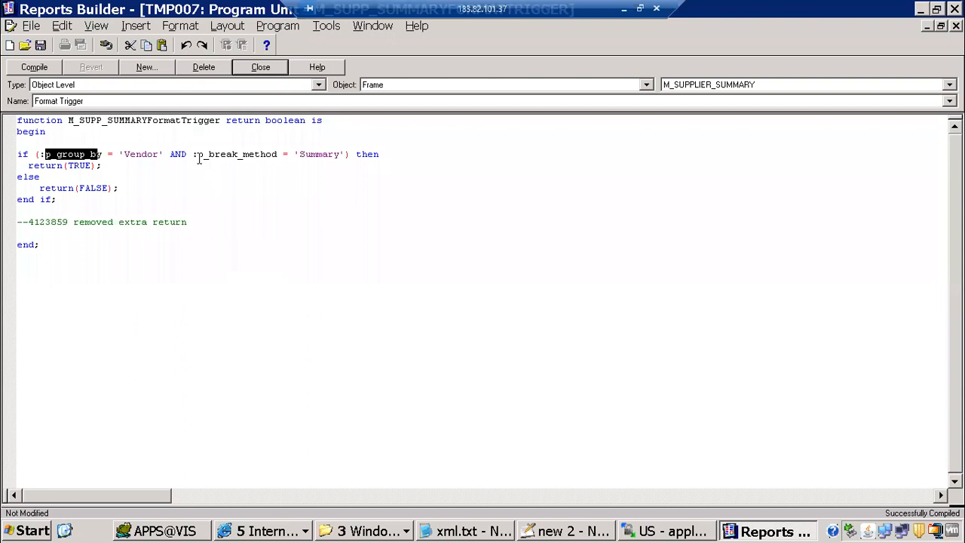
{"action": "left_click_drag", "start_coordinate": [198, 155], "coordinate": [289, 156]}
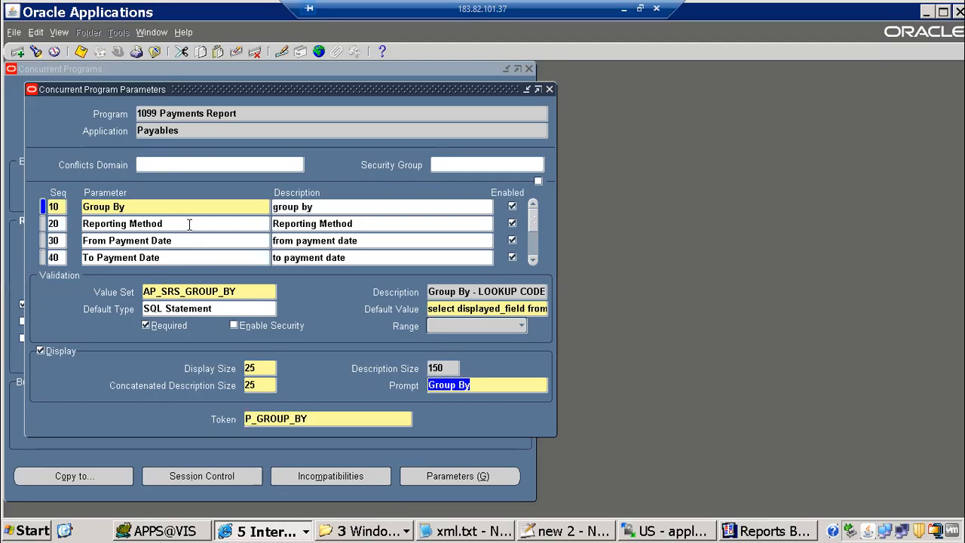
{"action": "key", "text": "alt+Tab"}
Confirm Reporting Method maps to token P_BREAK_METHOD and Group By to P_GROUP_BY
{"action": "left_click", "coordinate": [159, 225]}
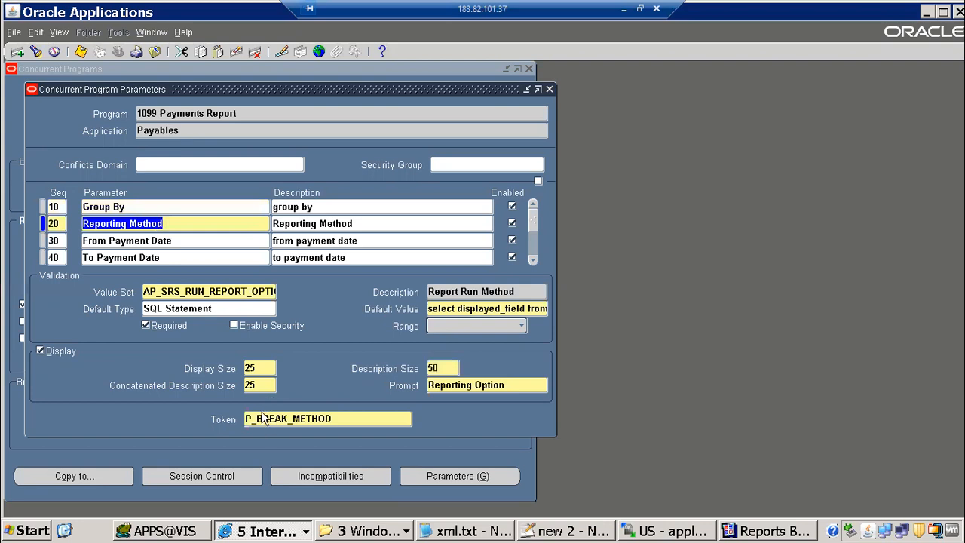
{"action": "left_click", "coordinate": [272, 418]}
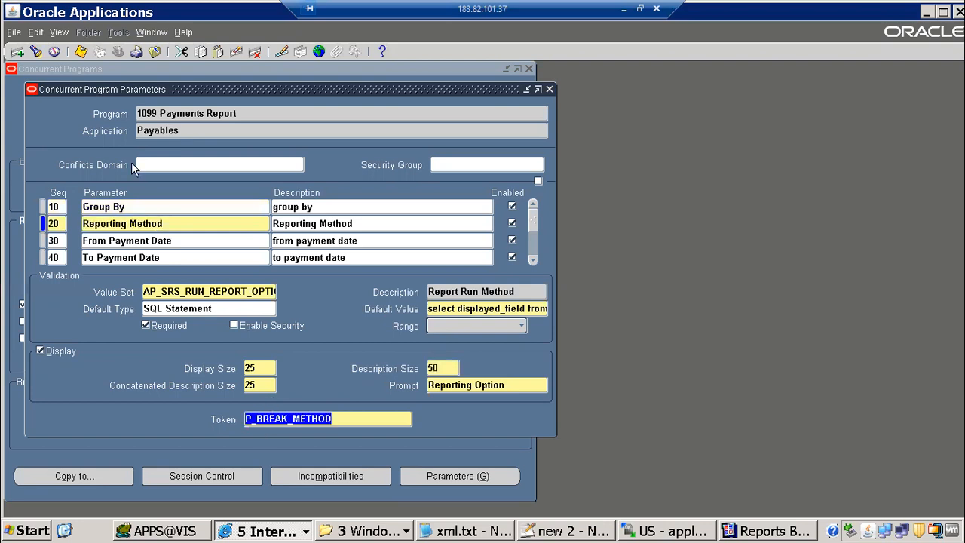
{"action": "left_click", "coordinate": [134, 257]}
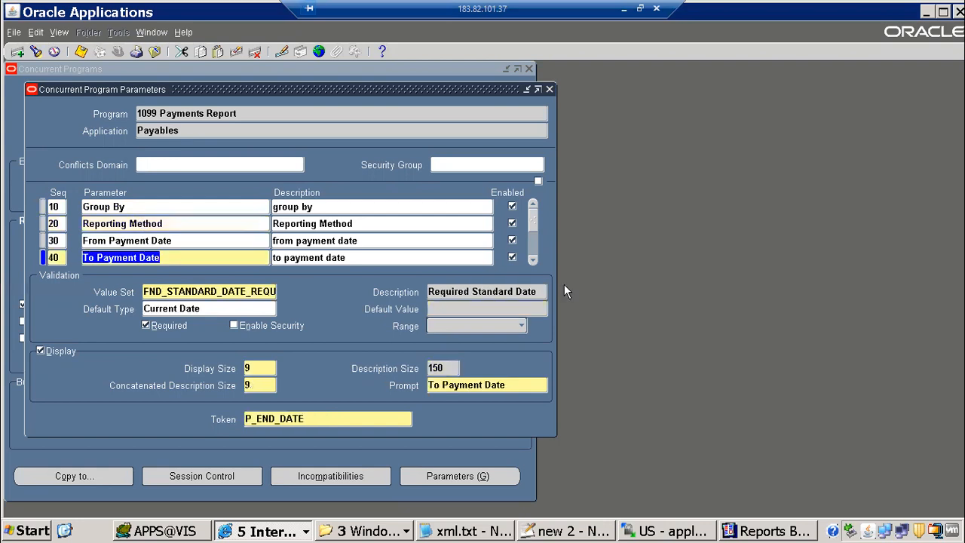
{"action": "scroll", "coordinate": [199, 258], "scroll_direction": "down", "scroll_amount": 1}
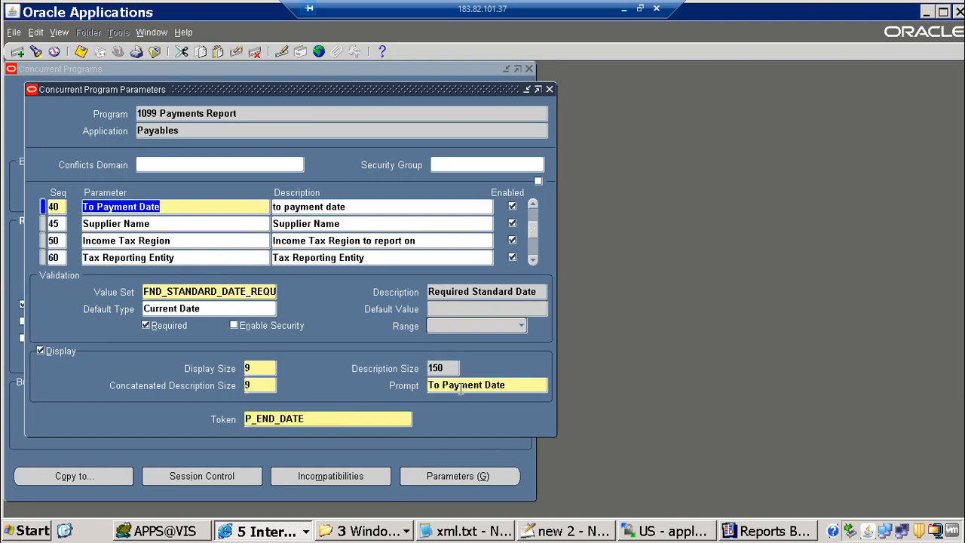
{"action": "left_click", "coordinate": [533, 206]}
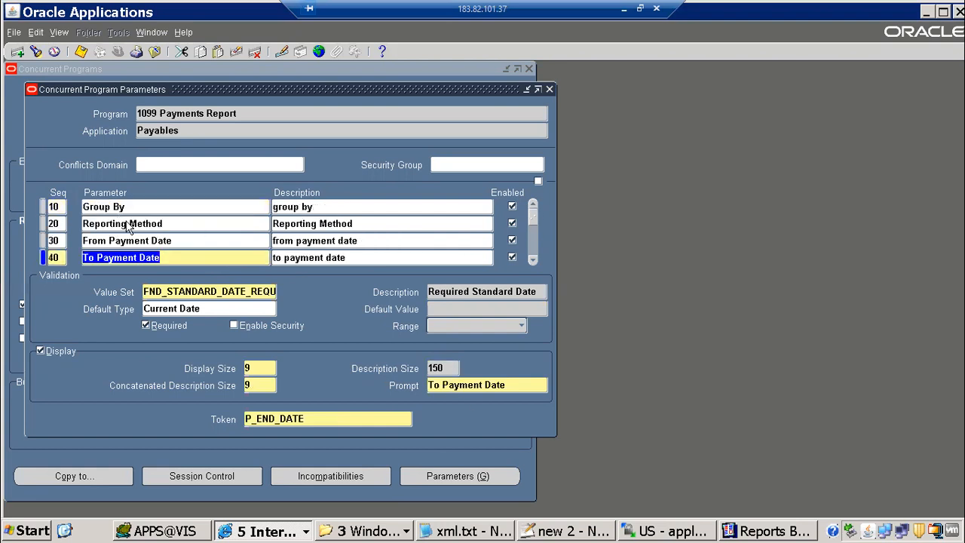
{"action": "left_click", "coordinate": [125, 223]}
{"action": "left_click", "coordinate": [127, 211]}
{"action": "left_click", "coordinate": [297, 420]}
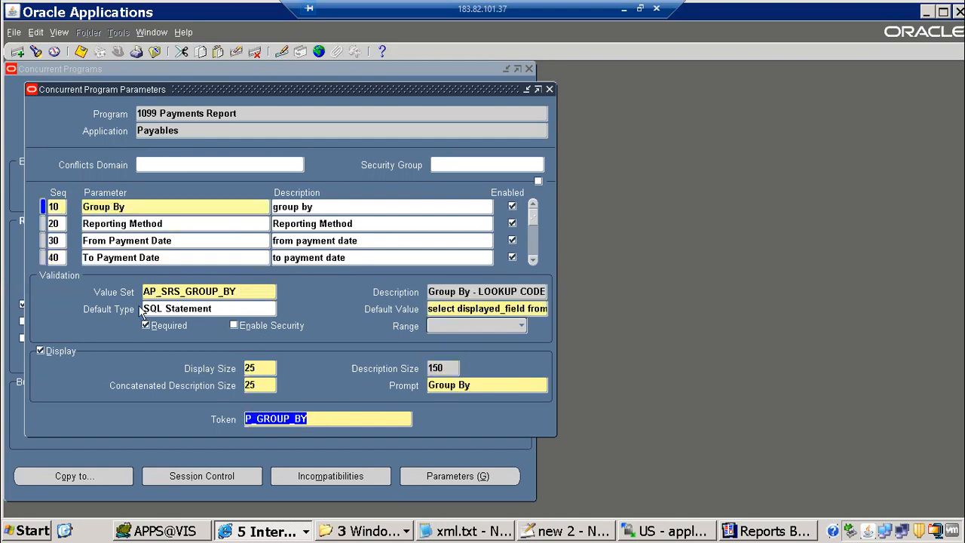
{"action": "key", "text": "Down"}
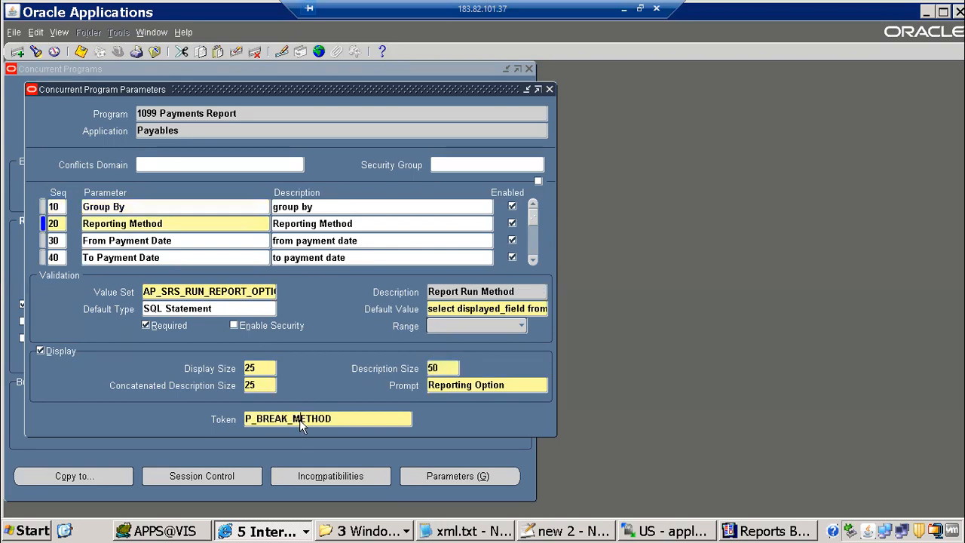
{"action": "left_click", "coordinate": [299, 420]}
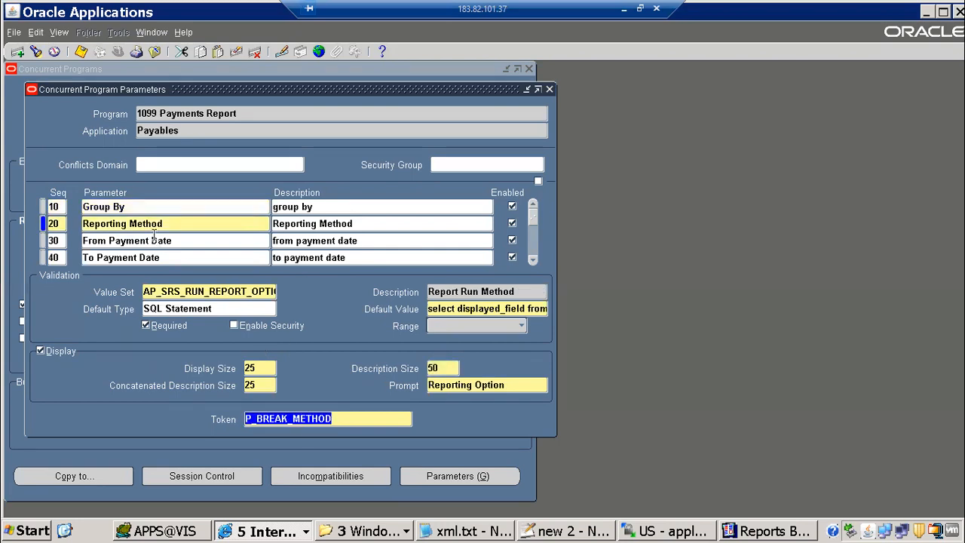
Review the M_SUPPLIER_SUMMARY trigger's p_group_by = 'Vendor' condition and its return(TRUE) branch
{"action": "left_click", "coordinate": [749, 532]}
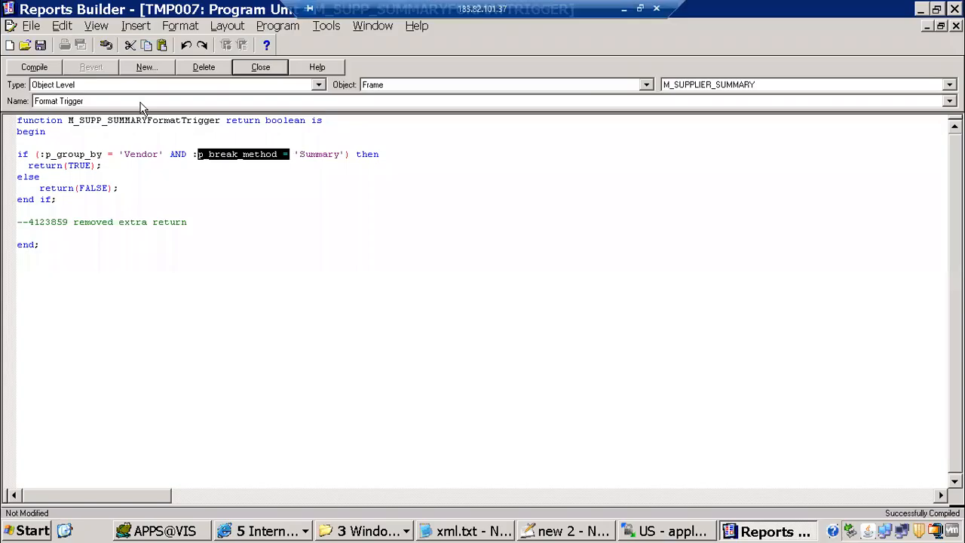
{"action": "left_click", "coordinate": [17, 154]}
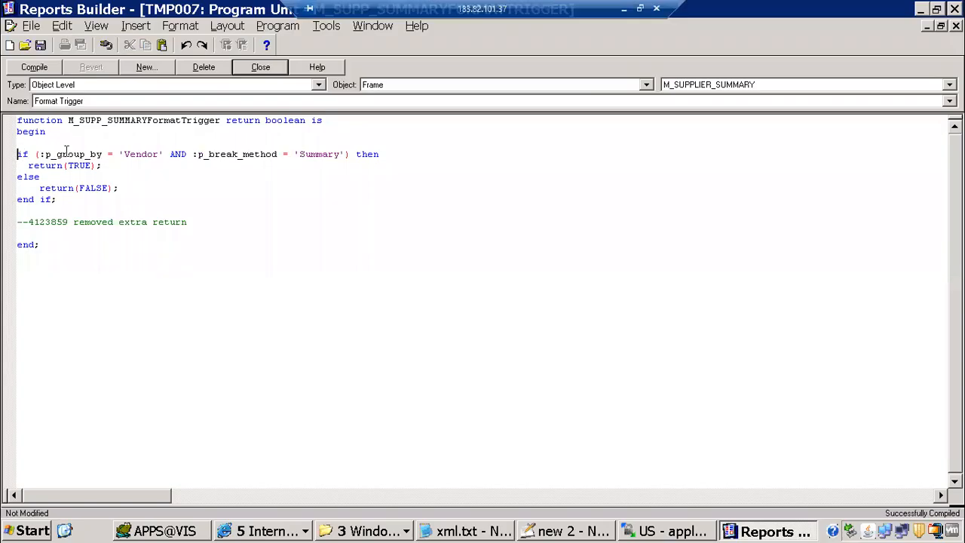
{"action": "left_click_drag", "start_coordinate": [51, 154], "coordinate": [163, 154]}
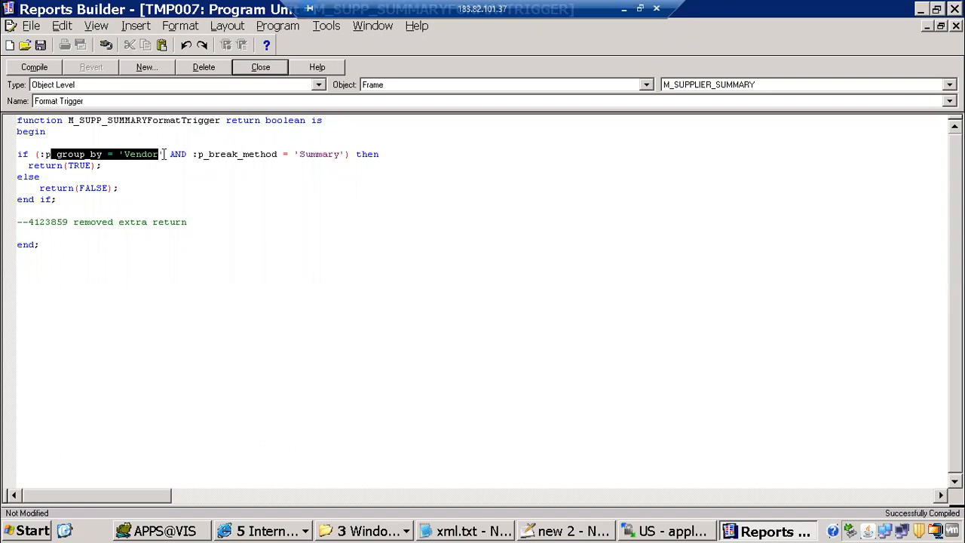
{"action": "left_click_drag", "start_coordinate": [316, 154], "coordinate": [347, 154]}
{"action": "left_click_drag", "start_coordinate": [103, 166], "coordinate": [76, 199]}
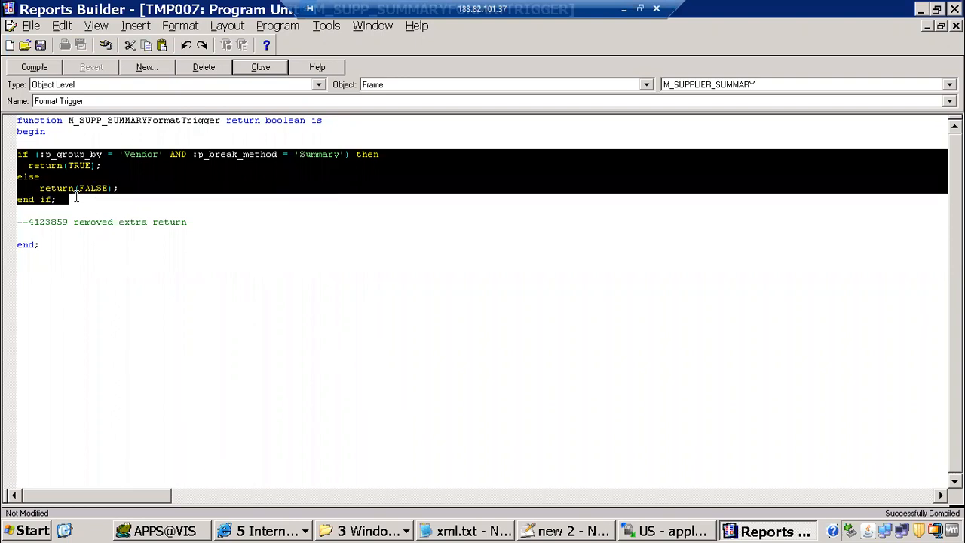
{"action": "left_click", "coordinate": [110, 165]}
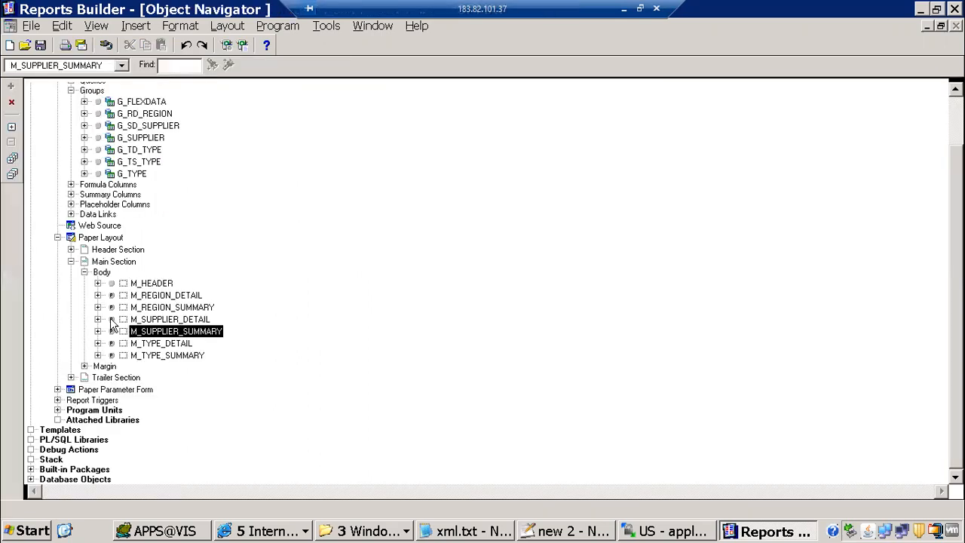
Open M_SUPPLIER_DETAIL's format trigger and review its Vendor and Detail return condition
{"action": "left_click", "coordinate": [111, 319]}
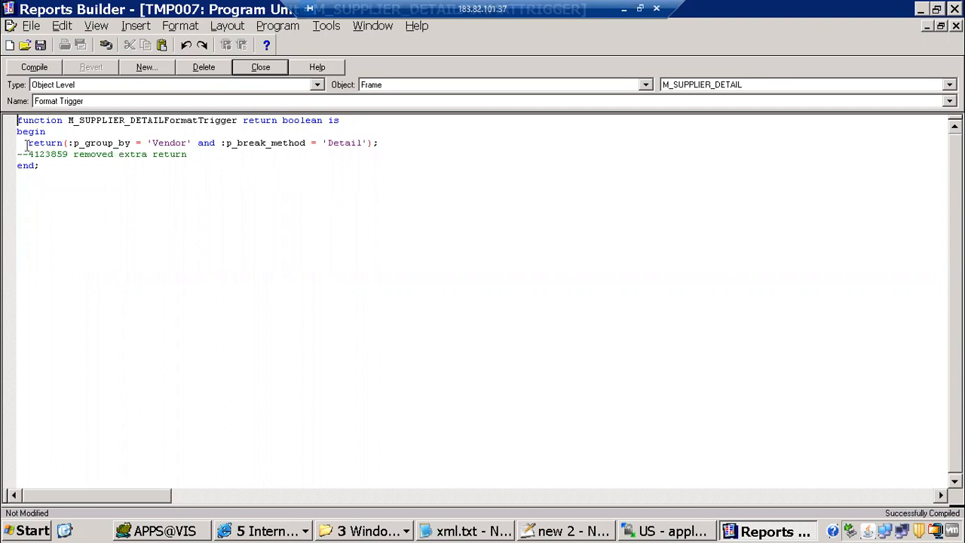
{"action": "double_click", "coordinate": [53, 143]}
{"action": "left_click_drag", "start_coordinate": [66, 144], "coordinate": [67, 144]}
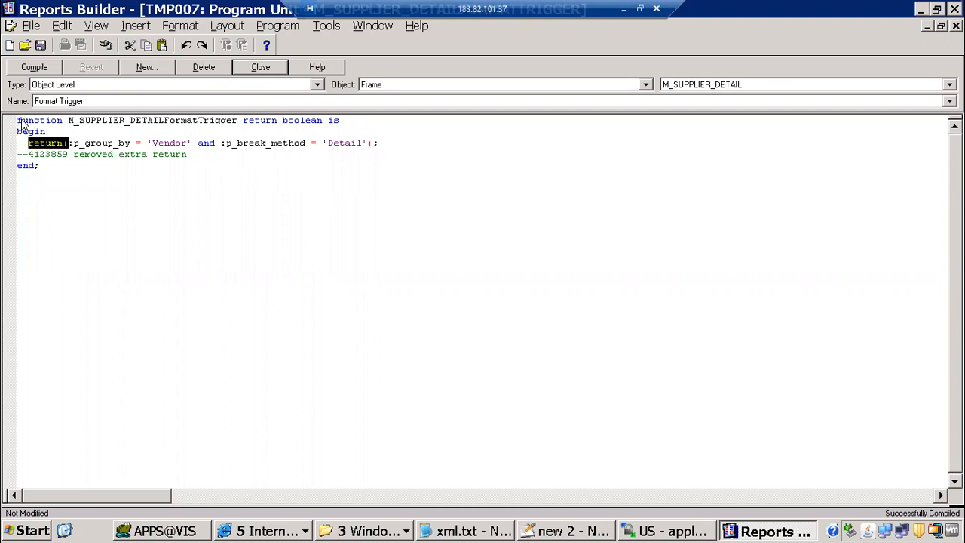
{"action": "left_click", "coordinate": [33, 131]}
{"action": "key", "text": "ctrl+a"}
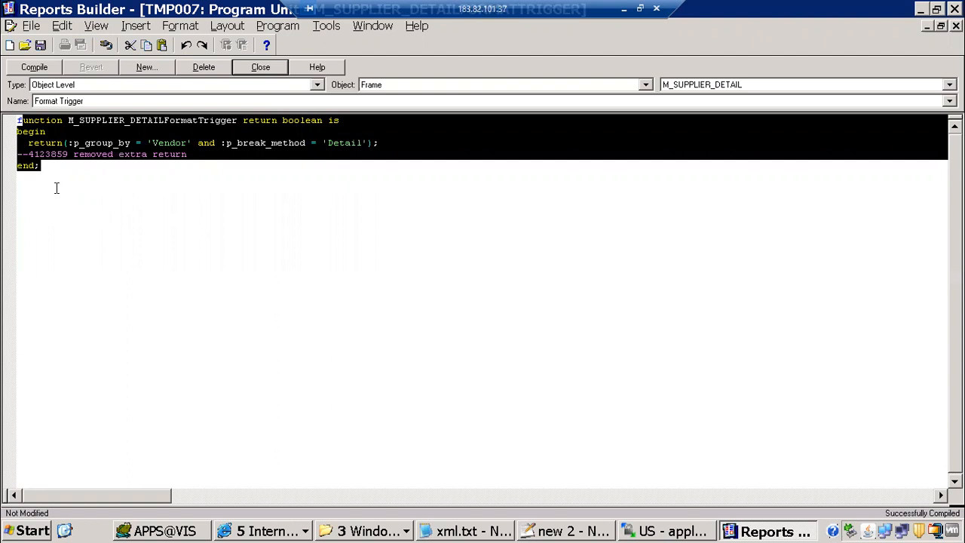
{"action": "left_click", "coordinate": [98, 167]}
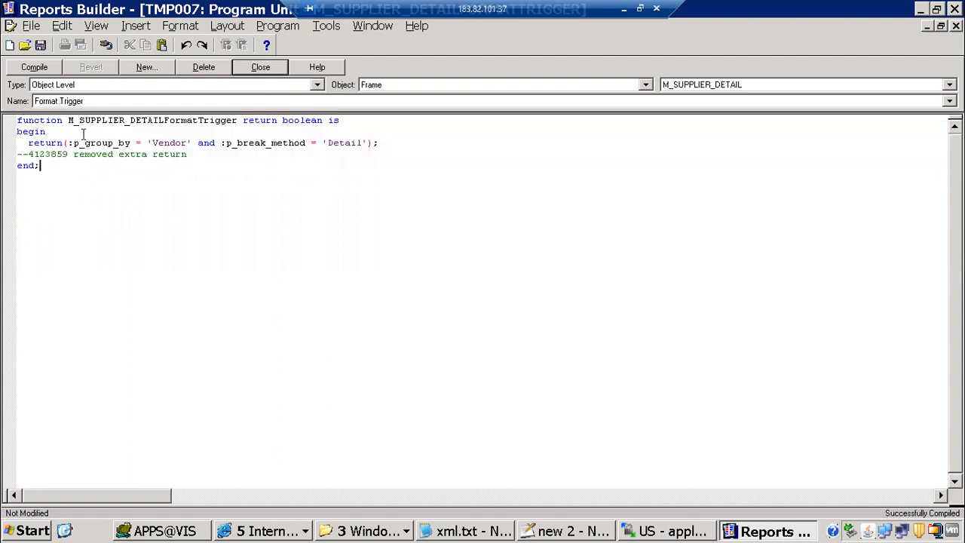
{"action": "left_click_drag", "start_coordinate": [170, 142], "coordinate": [375, 144]}
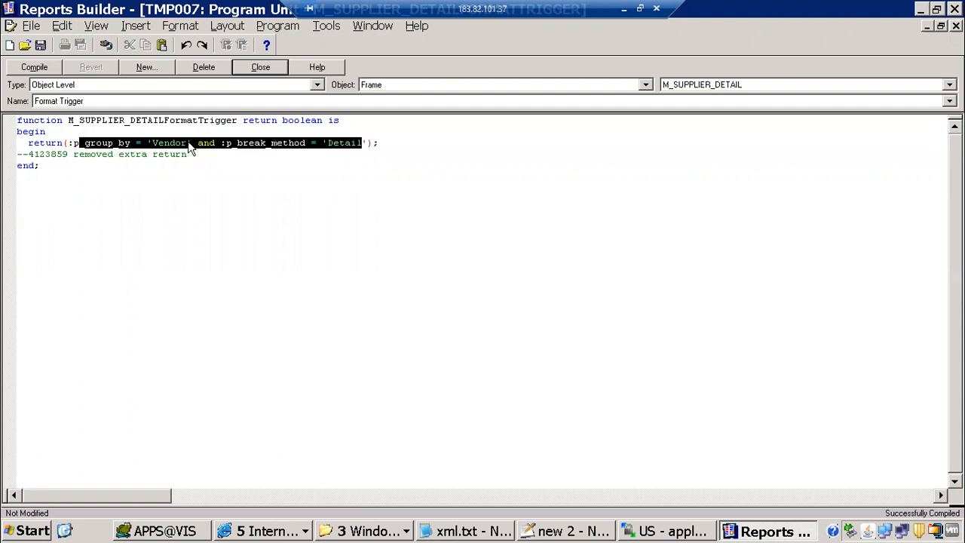
Turn the return( condition into an if statement followed by 'then return TRUE'
{"action": "left_click", "coordinate": [66, 142]}
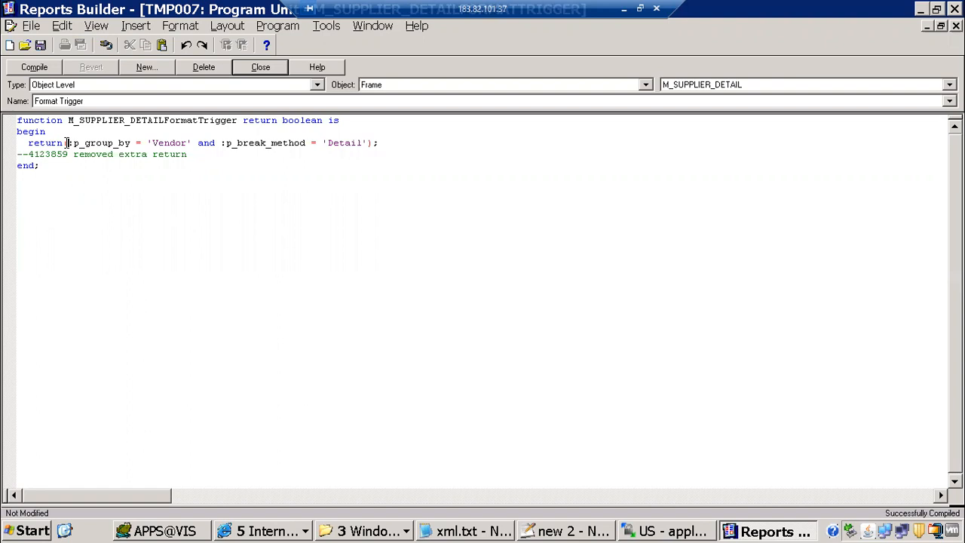
{"action": "key", "text": "BackSpace"}
{"action": "key", "text": "BackSpace"}
{"action": "key", "text": "BackSpace"}
{"action": "key", "text": "BackSpace"}
{"action": "key", "text": "BackSpace"}
{"action": "key", "text": "BackSpace"}
{"action": "key", "text": "BackSpace"}
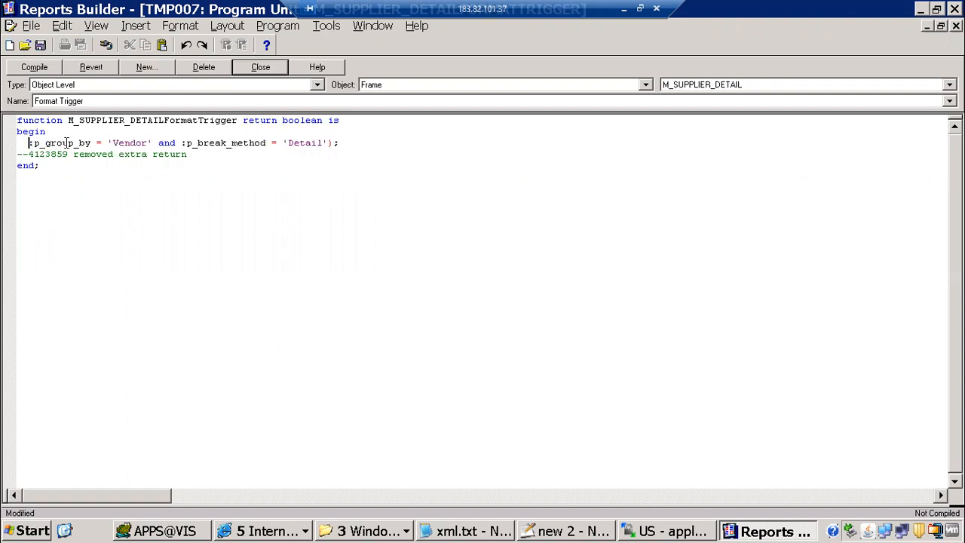
{"action": "type", "text": "if"}
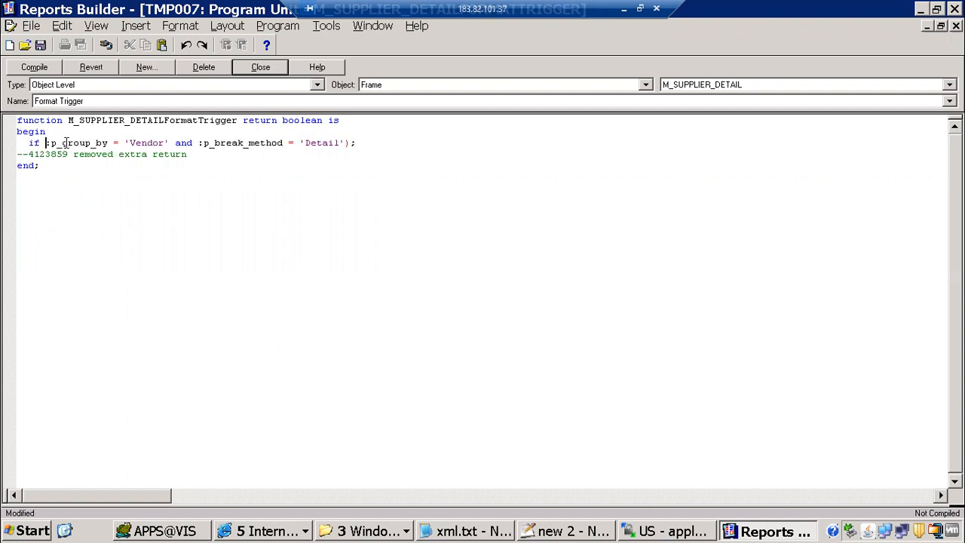
{"action": "key", "text": "Right"}
{"action": "key", "text": "Right"}
{"action": "key", "text": "Right"}
{"action": "key", "text": "Right"}
{"action": "key", "text": "Right"}
{"action": "key", "text": "Right"}
{"action": "key", "text": "Right"}
{"action": "key", "text": "Right"}
{"action": "key", "text": "Right"}
{"action": "key", "text": "Right"}
{"action": "key", "text": "Right"}
{"action": "key", "text": "Right"}
{"action": "key", "text": "Right"}
{"action": "key", "text": "Right"}
{"action": "key", "text": "Right"}
{"action": "key", "text": "Right"}
{"action": "key", "text": "Right"}
{"action": "key", "text": "Right"}
{"action": "key", "text": "Right"}
{"action": "key", "text": "Right"}
{"action": "key", "text": "BackSpace"}
{"action": "key", "text": "BackSpace"}
{"action": "key", "text": "Return"}
{"action": "type", "text": "then re"}
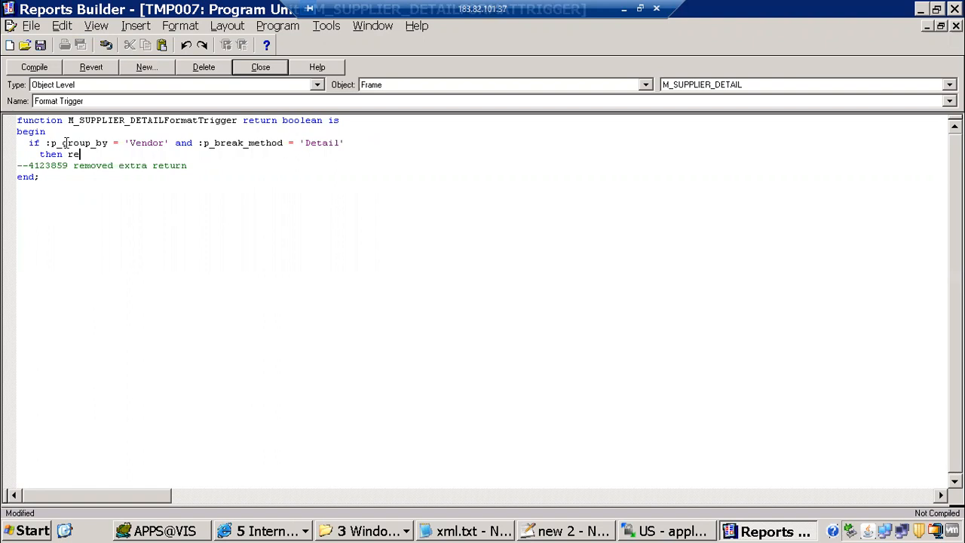
{"action": "type", "text": "tun"}
{"action": "type", "text": "rn T"}
{"action": "type", "text": "RUE"}
Add 'else return false' and 'end if', then close the trigger editor
{"action": "key", "text": "Return"}
{"action": "type", "text": "else"}
{"action": "key", "text": "Return"}
{"action": "type", "text": "re"}
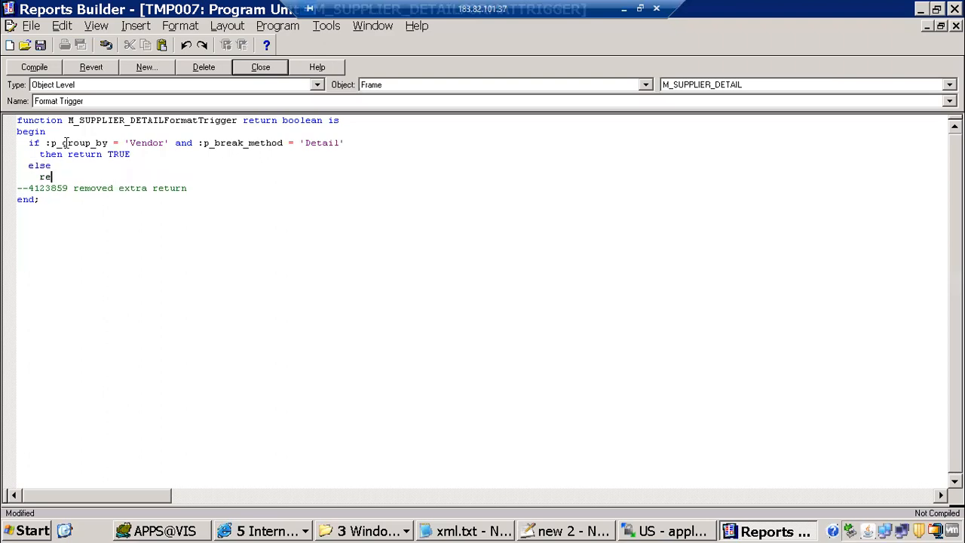
{"action": "type", "text": "tnr"}
{"action": "key", "text": "BackSpace"}
{"action": "key", "text": "BackSpace"}
{"action": "type", "text": "urn false"}
{"action": "key", "text": "Return"}
{"action": "type", "text": "end if"}
{"action": "key", "text": "Return"}
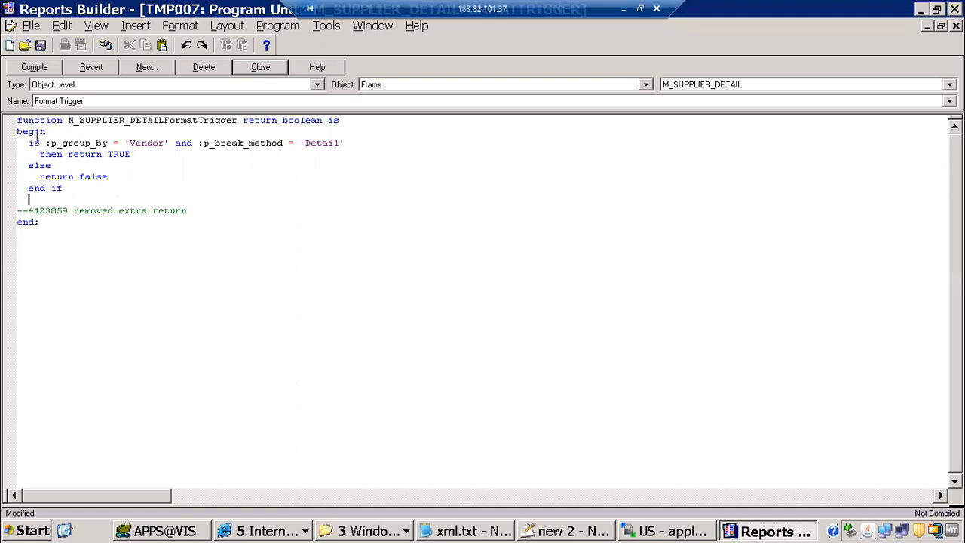
{"action": "left_click", "coordinate": [265, 69]}
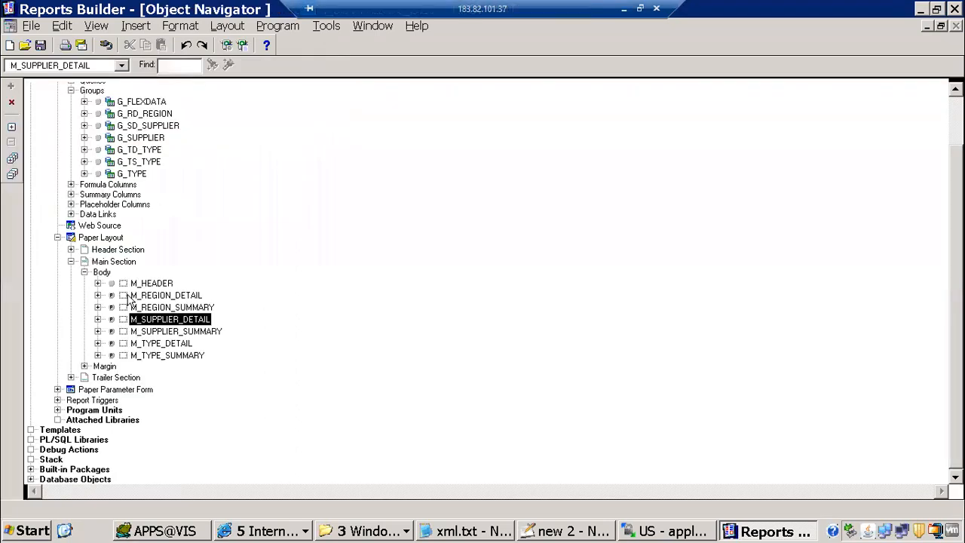
{"action": "left_click", "coordinate": [111, 331]}
{"action": "left_click_drag", "start_coordinate": [31, 154], "coordinate": [360, 188]}
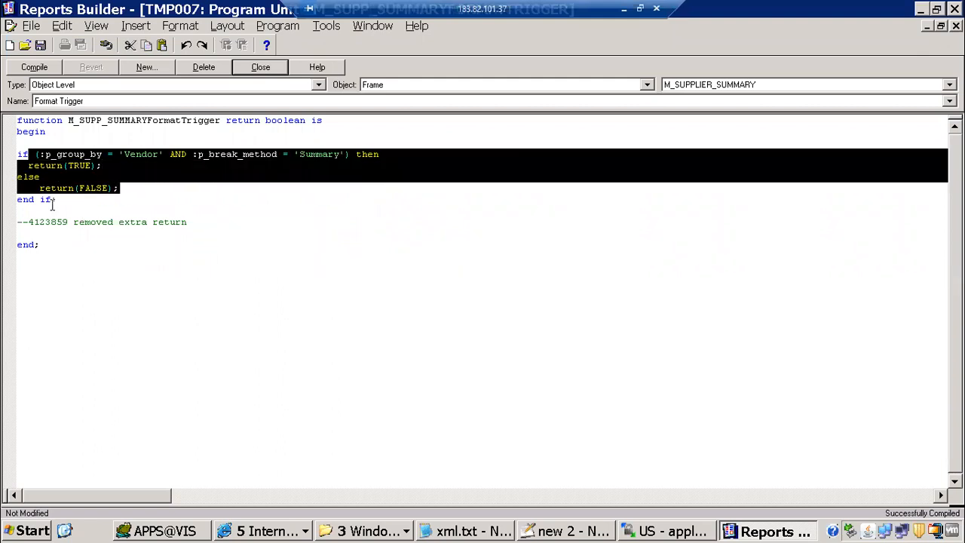
{"action": "left_click", "coordinate": [255, 70]}
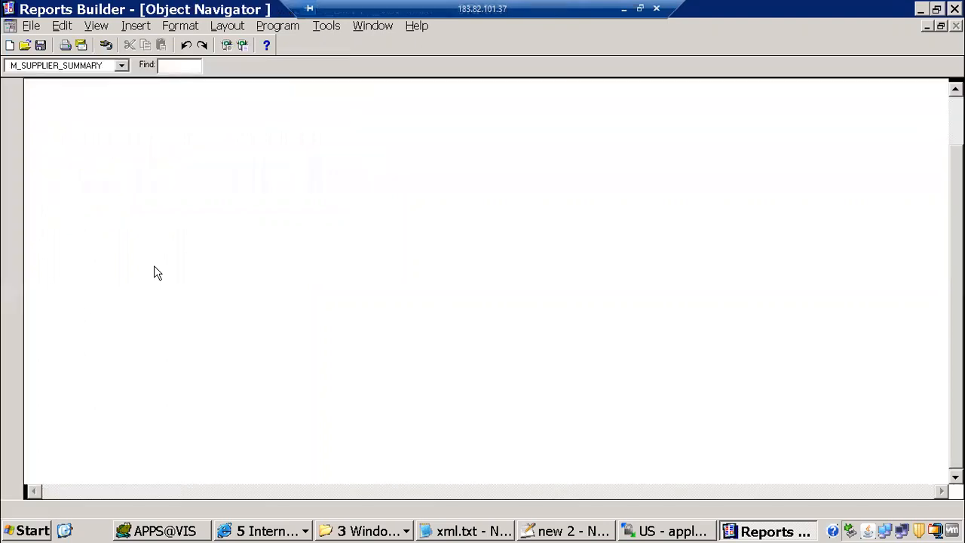
{"action": "left_click", "coordinate": [111, 319]}
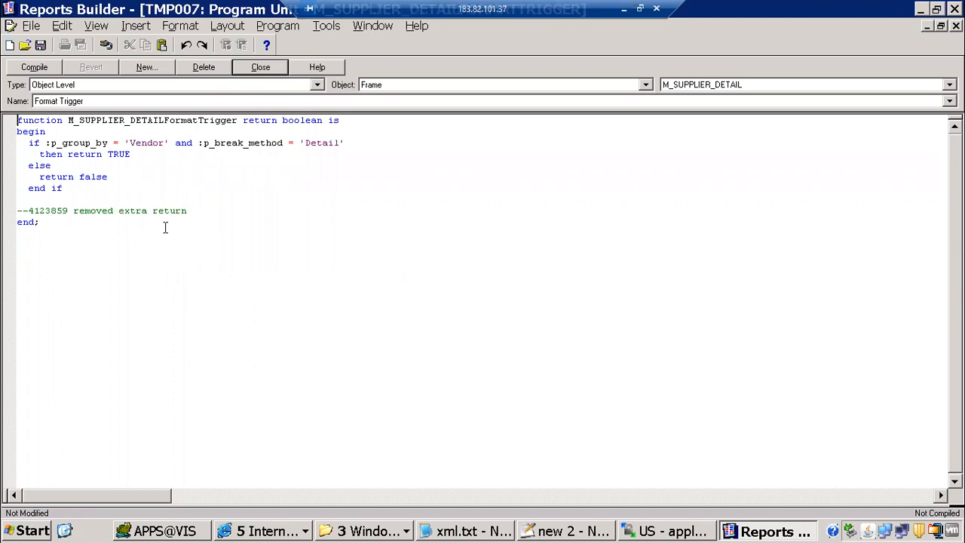
{"action": "left_click", "coordinate": [265, 69]}
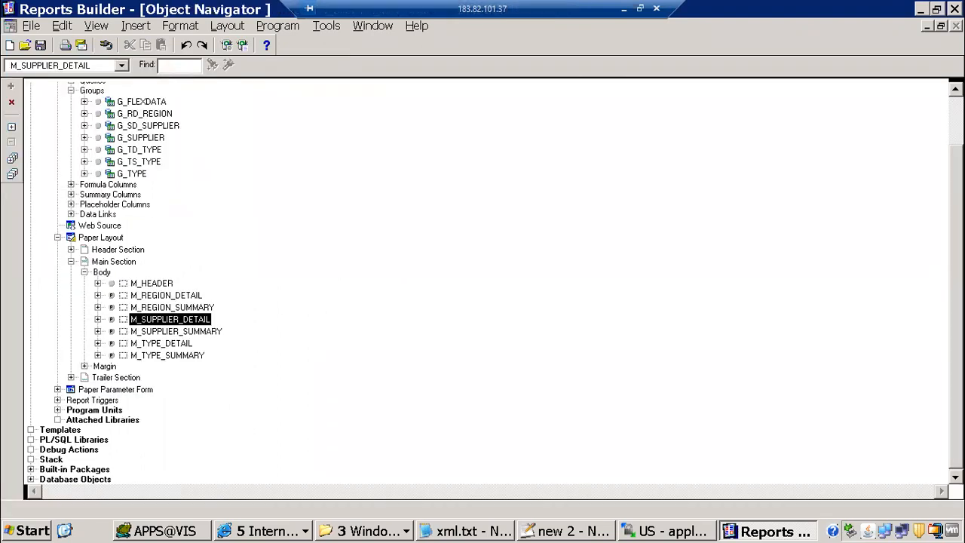
Close the TMP007 report and discard its unsaved changes
{"action": "scroll", "coordinate": [85, 102], "scroll_direction": "up", "scroll_amount": 2}
{"action": "left_click", "coordinate": [79, 98]}
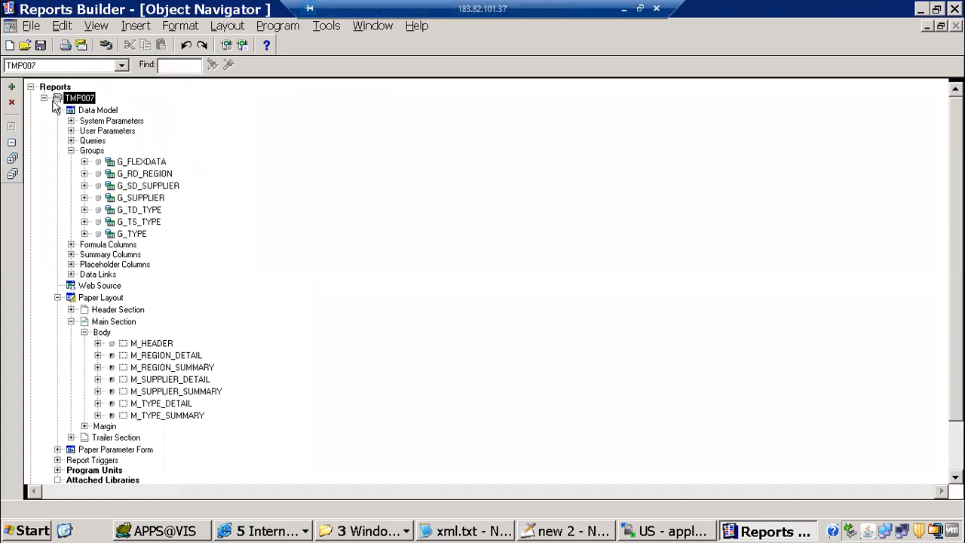
{"action": "left_click", "coordinate": [11, 103]}
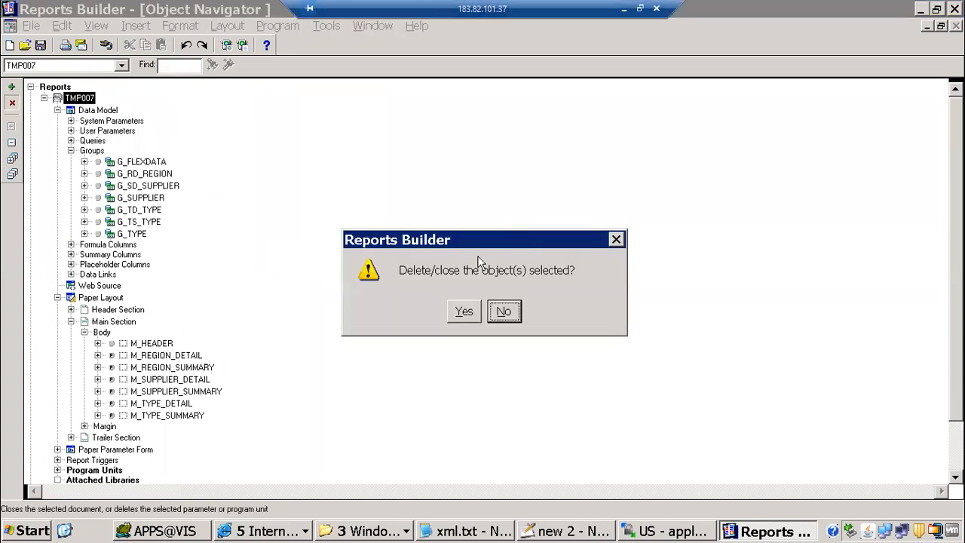
{"action": "left_click", "coordinate": [472, 316]}
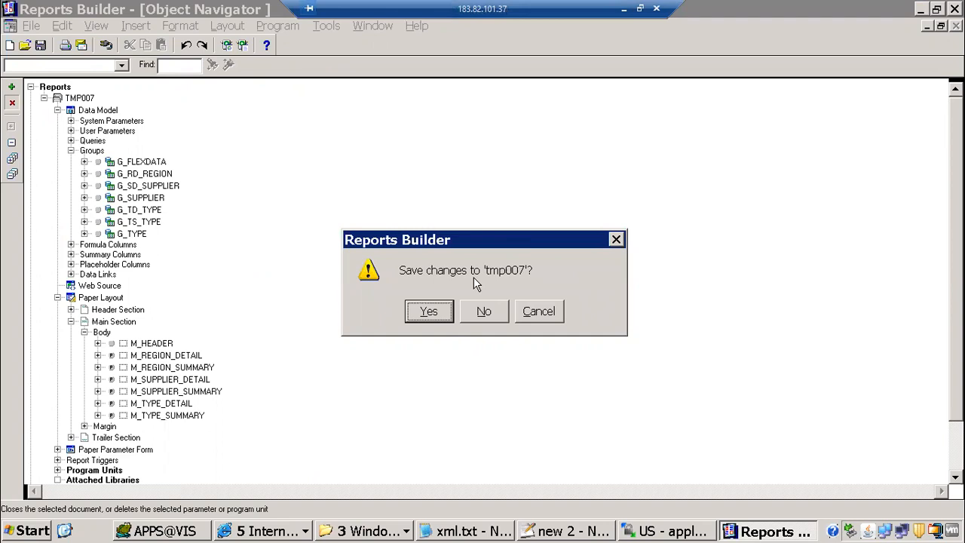
{"action": "left_click", "coordinate": [494, 311]}
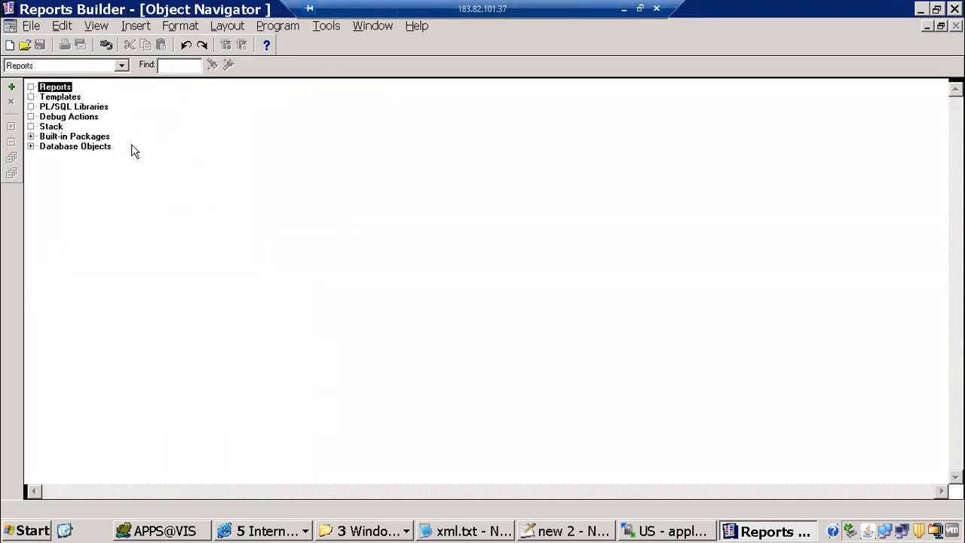
Open APXT7RVT.rdf and expand Paper Layout > Main Section > Body in the navigator
{"action": "left_click", "coordinate": [25, 46]}
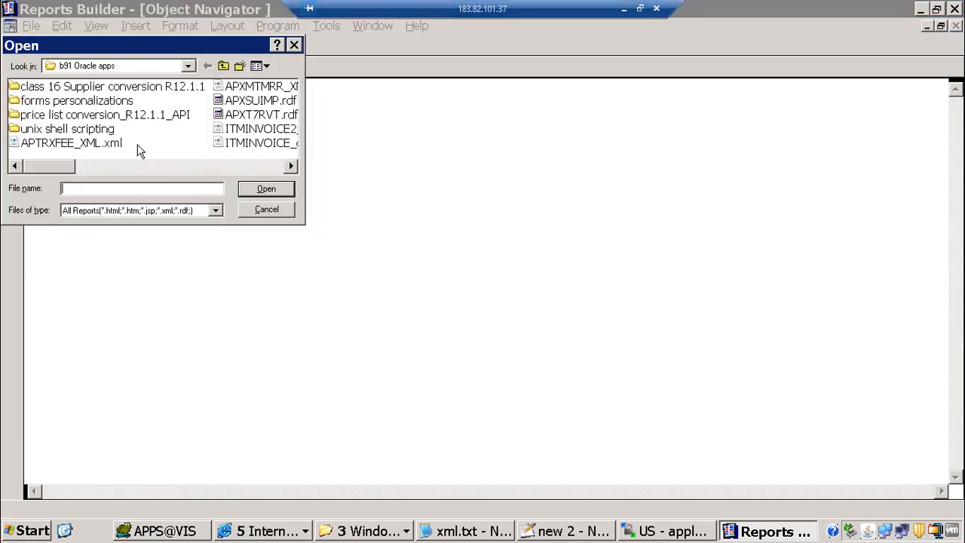
{"action": "left_click", "coordinate": [261, 115]}
{"action": "left_click", "coordinate": [271, 187]}
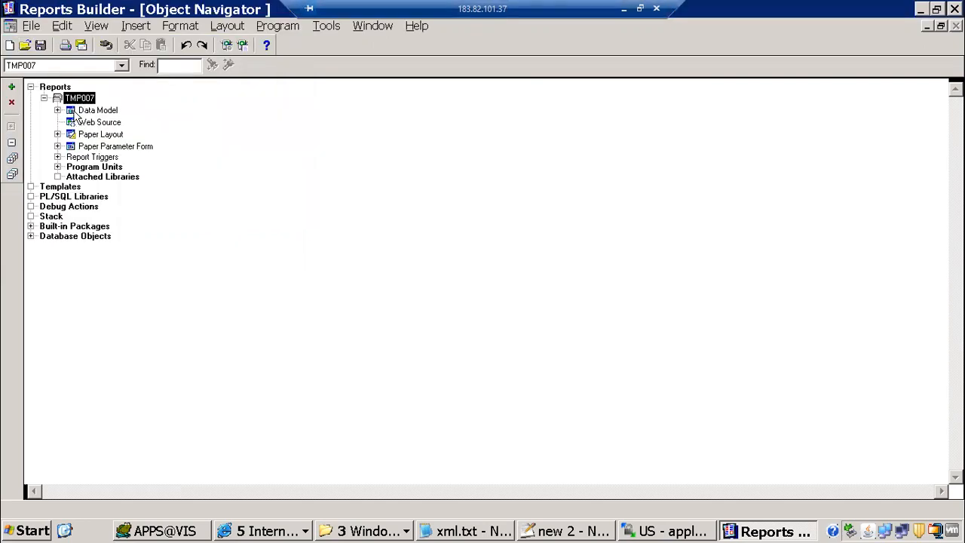
{"action": "left_click", "coordinate": [70, 111]}
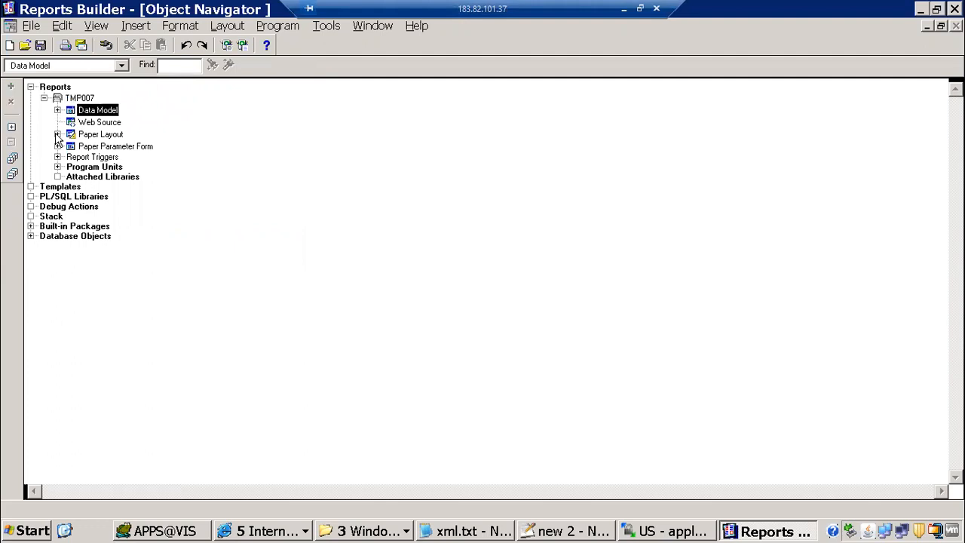
{"action": "double_click", "coordinate": [110, 138]}
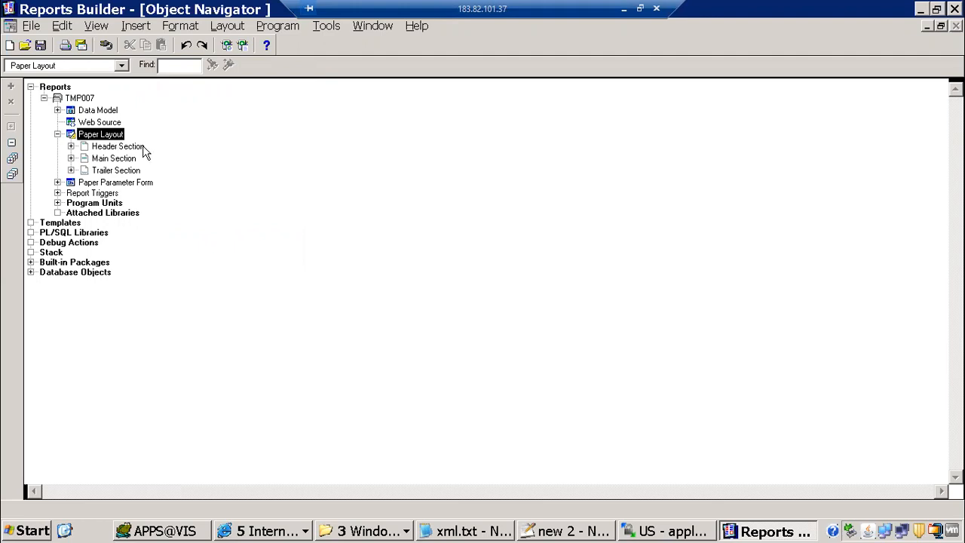
{"action": "left_click", "coordinate": [71, 159]}
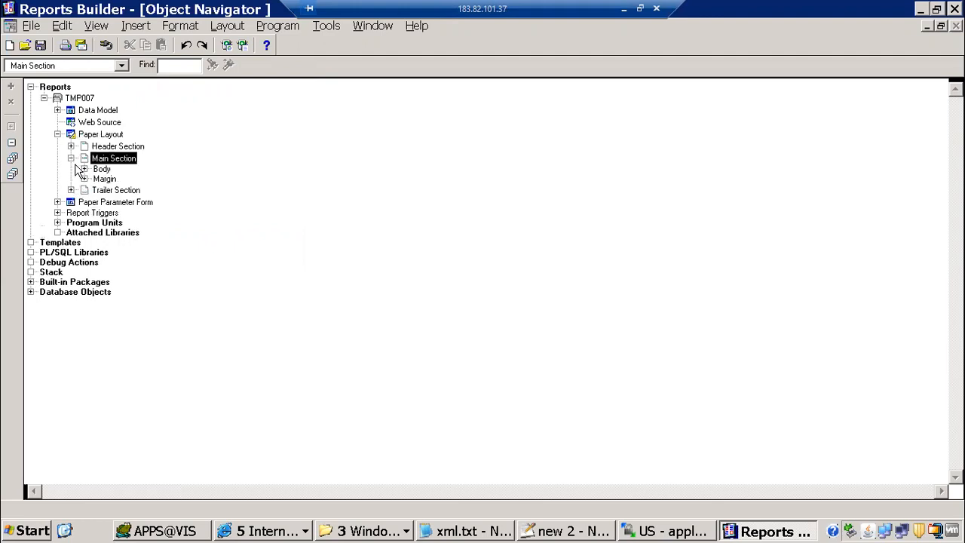
{"action": "left_click", "coordinate": [83, 169]}
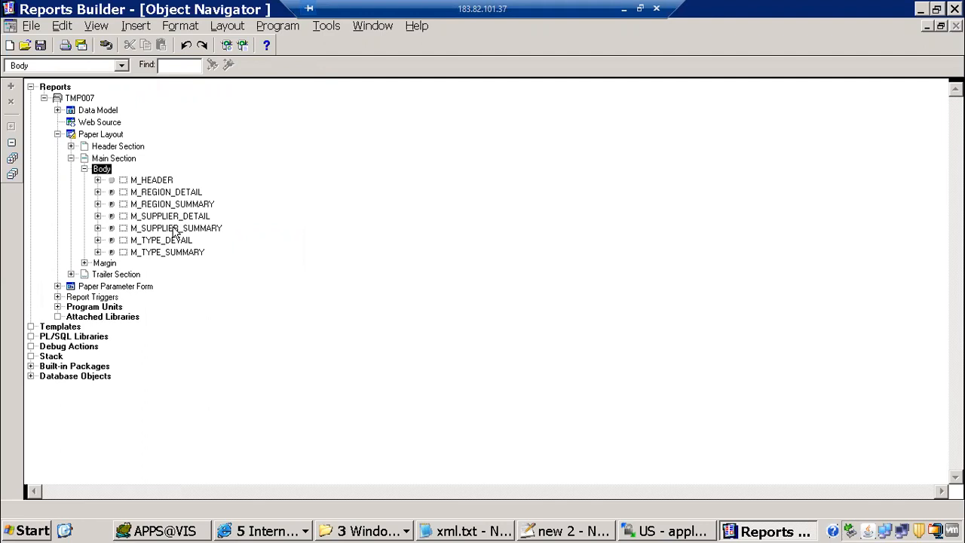
Look over the M_SUPPLIER_SUMMARY format trigger, then check the return statement in M_SUPPLIER_DETAIL's trigger
{"action": "left_click", "coordinate": [96, 230]}
{"action": "left_click", "coordinate": [97, 228]}
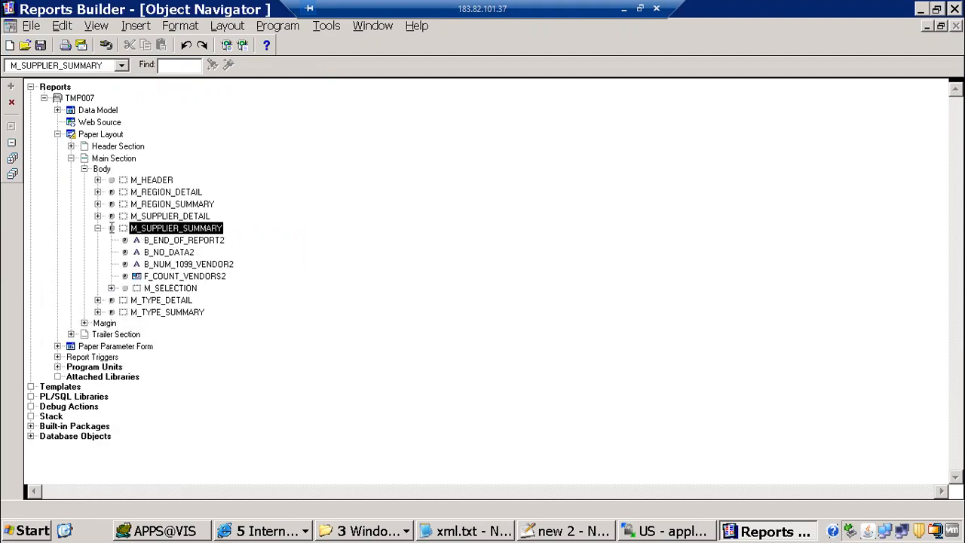
{"action": "left_click", "coordinate": [111, 227]}
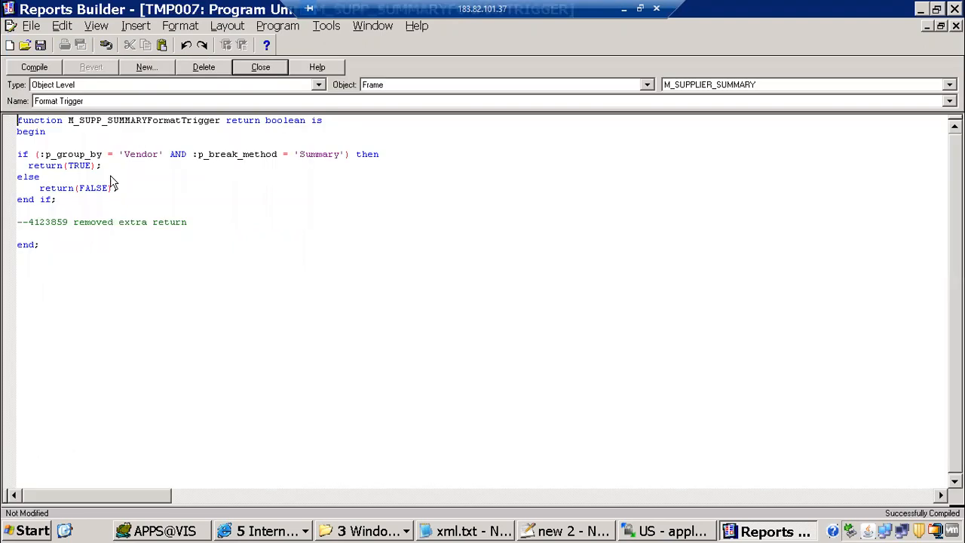
{"action": "left_click", "coordinate": [268, 71]}
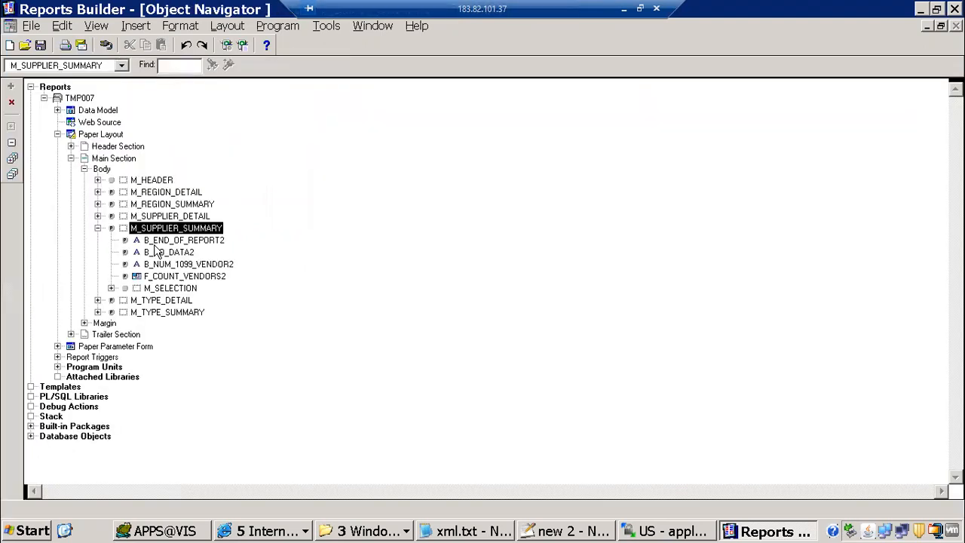
{"action": "left_click", "coordinate": [112, 217]}
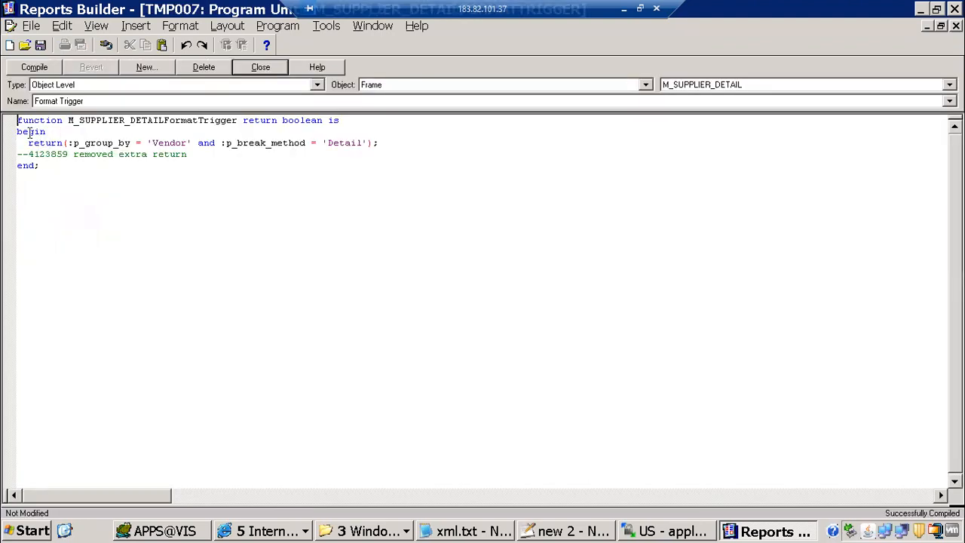
{"action": "double_click", "coordinate": [62, 142]}
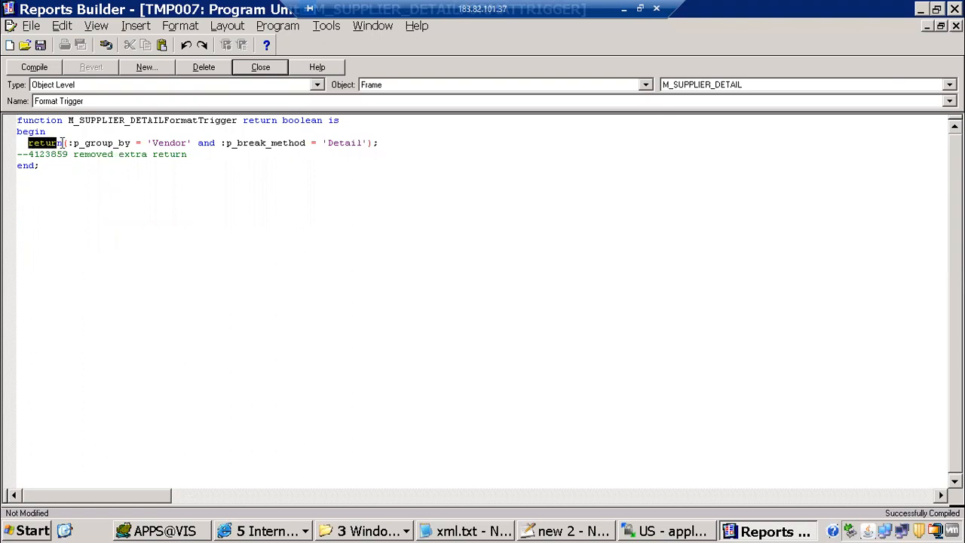
{"action": "left_click_drag", "start_coordinate": [63, 142], "coordinate": [64, 142]}
{"action": "key", "text": "ctrl+End"}
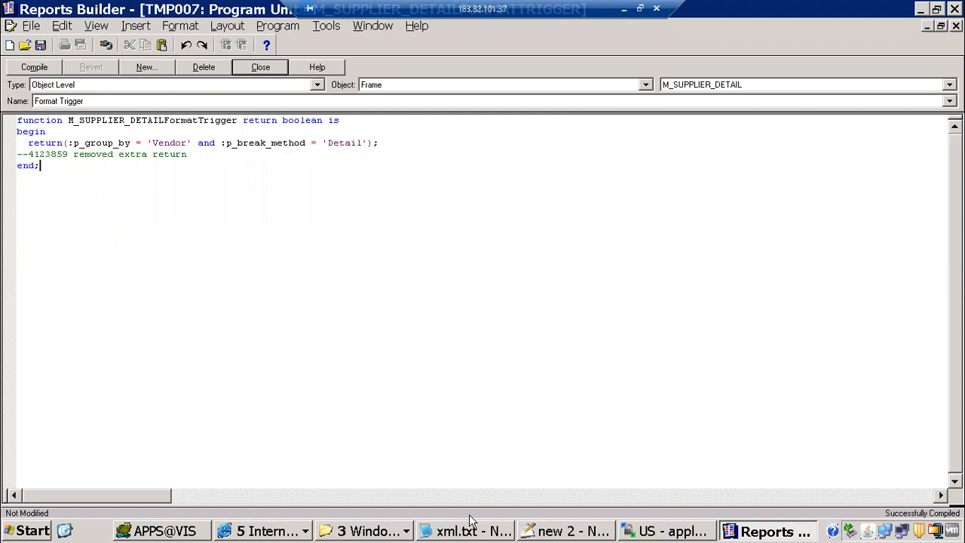
In the Notepad++ notes, add '------- we can display layouts dynamically' after the format trigger on line 29
{"action": "left_click", "coordinate": [533, 533]}
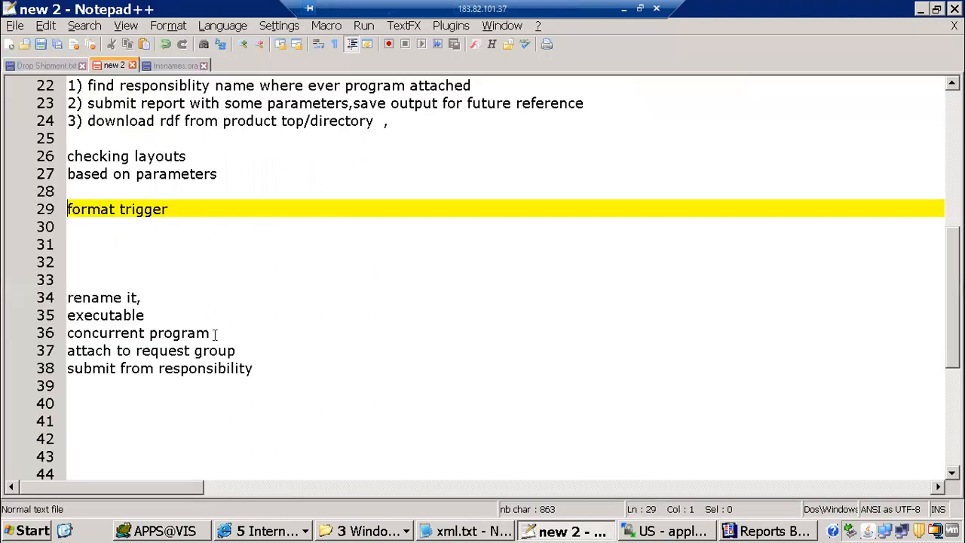
{"action": "key", "text": "Right"}
{"action": "key", "text": "Right"}
{"action": "key", "text": "shift+Down"}
{"action": "left_click", "coordinate": [191, 205]}
{"action": "type", "text": "------- we"}
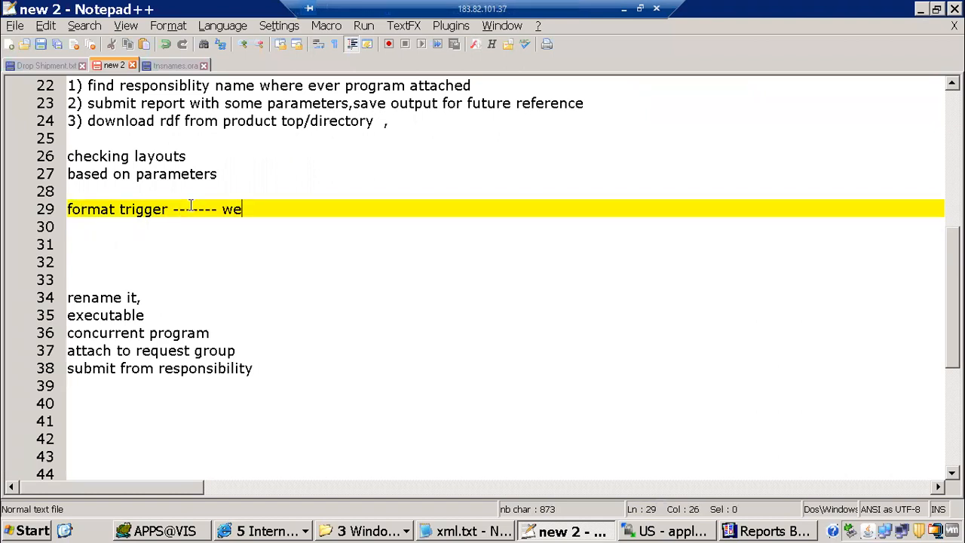
{"action": "type", "text": " can display layo"}
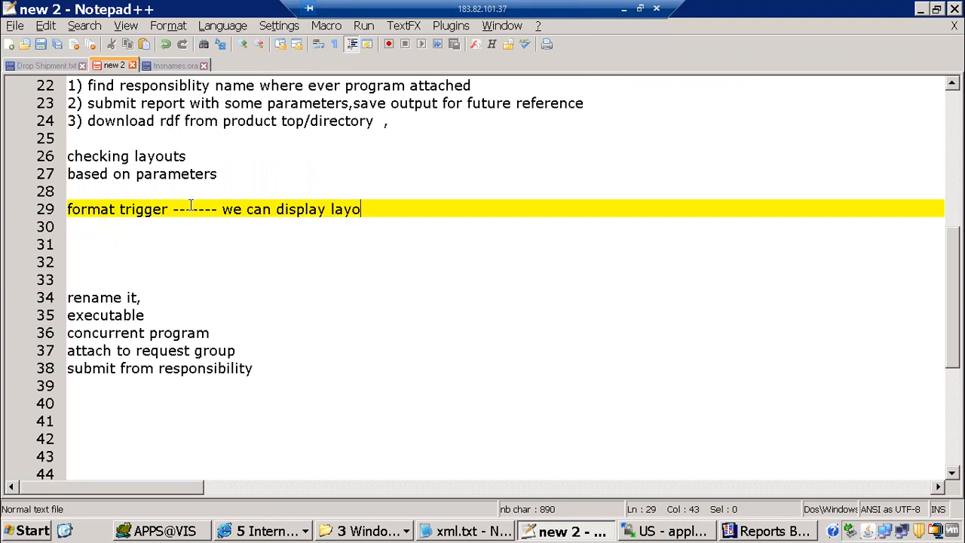
{"action": "type", "text": "uts dyan"}
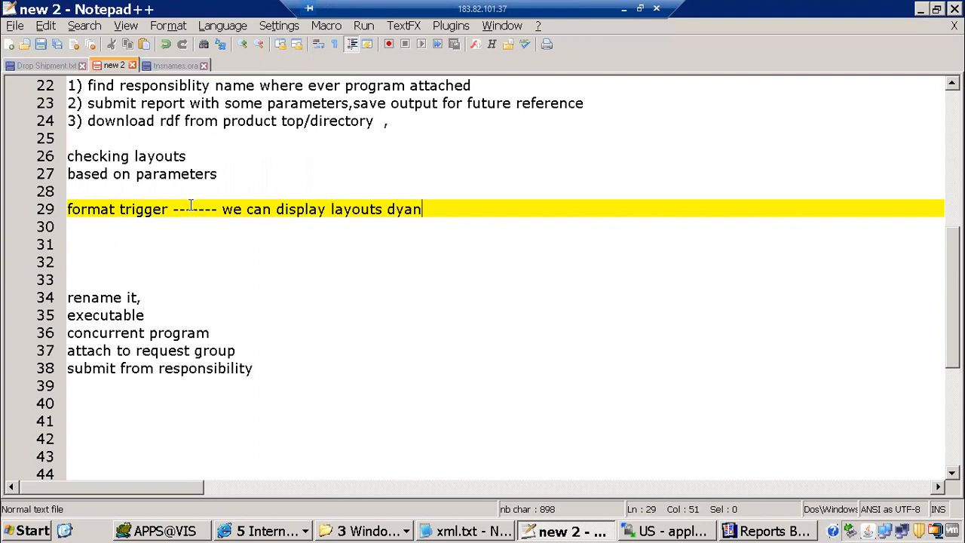
{"action": "key", "text": "BackSpace"}
{"action": "key", "text": "BackSpace"}
{"action": "type", "text": "namically"}
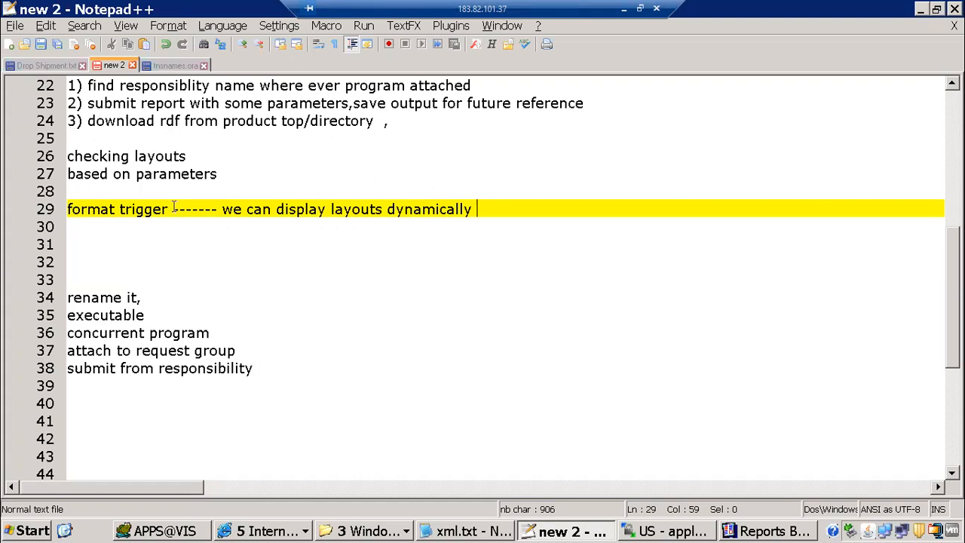
Put parameters on its own line on line 27 and add the note '---- bind parameters -- :'
{"action": "left_click", "coordinate": [136, 175]}
{"action": "key", "text": "Return"}
{"action": "key", "text": "End"}
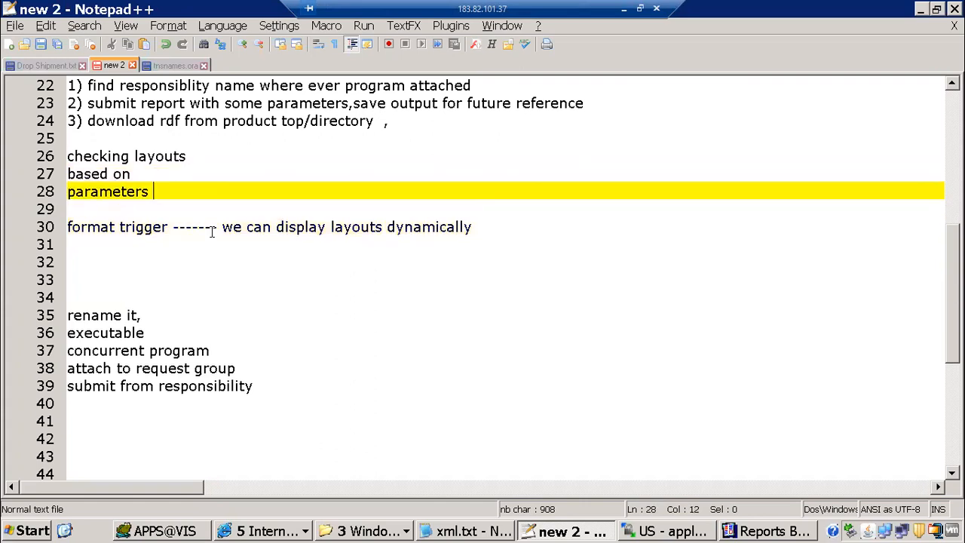
{"action": "type", "text": "---- bind parameter"}
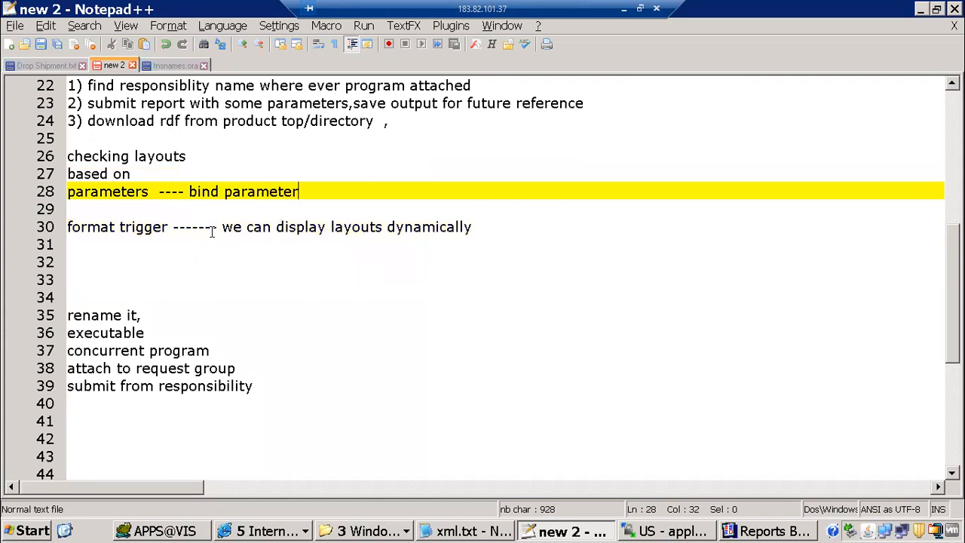
{"action": "type", "text": "s   -- :"}
{"action": "key", "text": "Left"}
Select the rename-it, executable and remaining deployment steps, then leave the caret on blank line 32
{"action": "scroll", "coordinate": [60, 204], "scroll_direction": "down", "scroll_amount": 2}
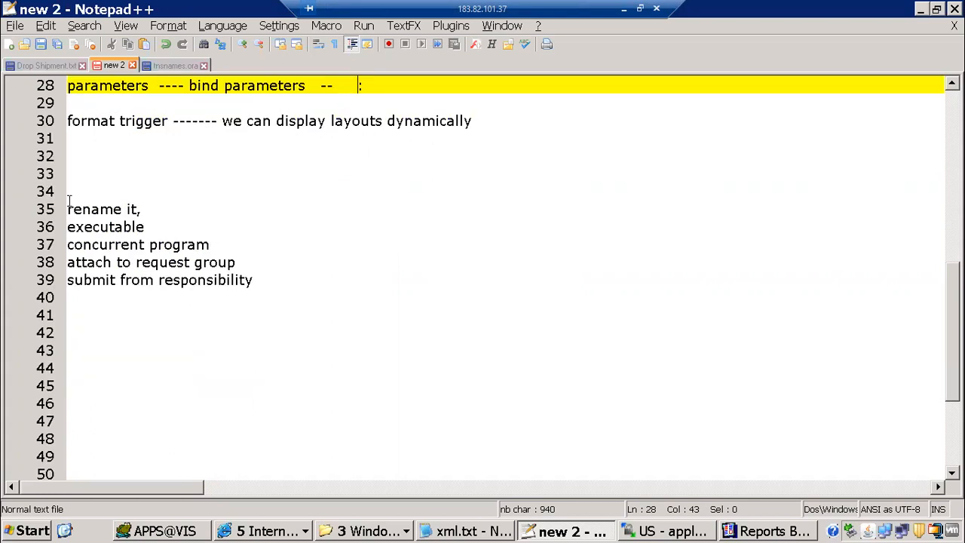
{"action": "left_click", "coordinate": [148, 209]}
{"action": "key", "text": "shift+End"}
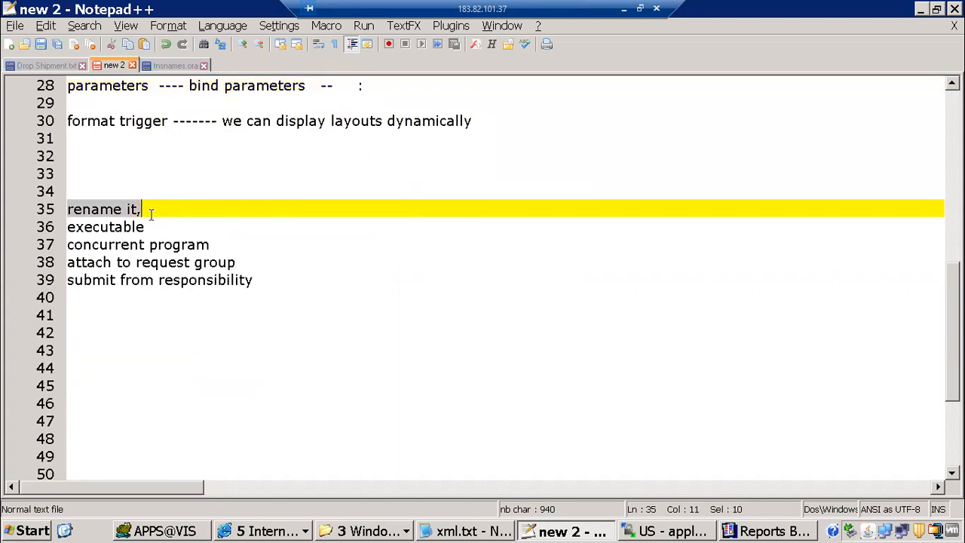
{"action": "key", "text": "shift+Down"}
{"action": "key", "text": "shift+End"}
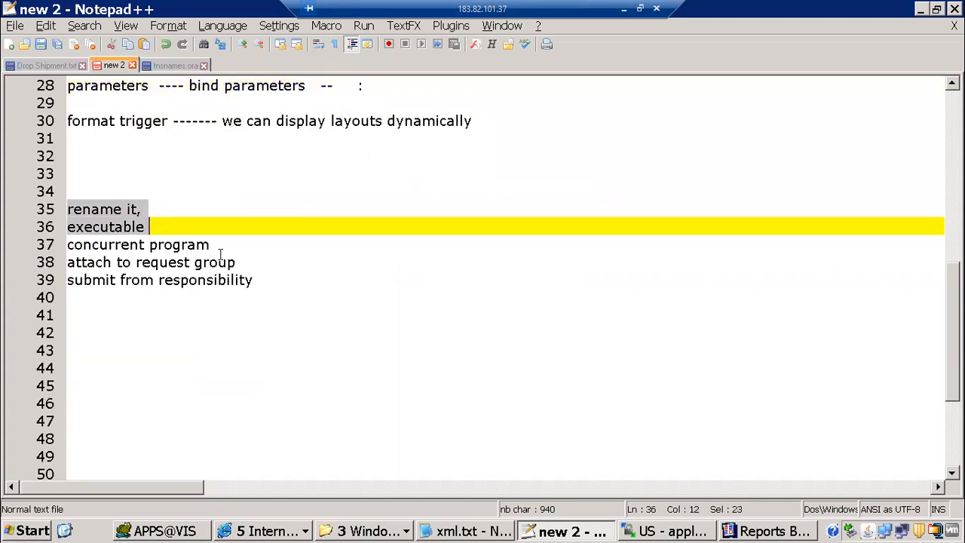
{"action": "key", "text": "shift+Down"}
{"action": "key", "text": "shift+Down"}
{"action": "key", "text": "shift+End"}
{"action": "left_click", "coordinate": [75, 200]}
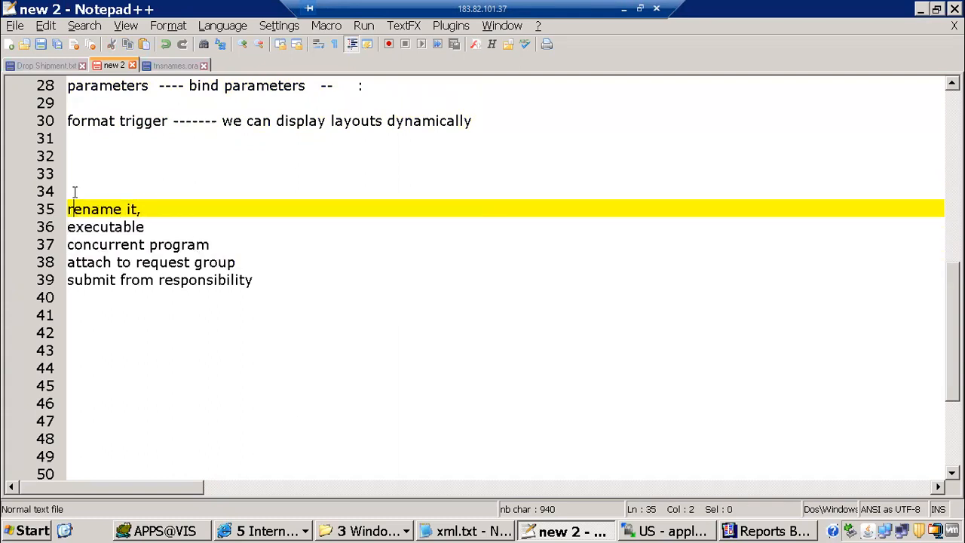
{"action": "left_click", "coordinate": [83, 169]}
{"action": "key", "text": "Up"}
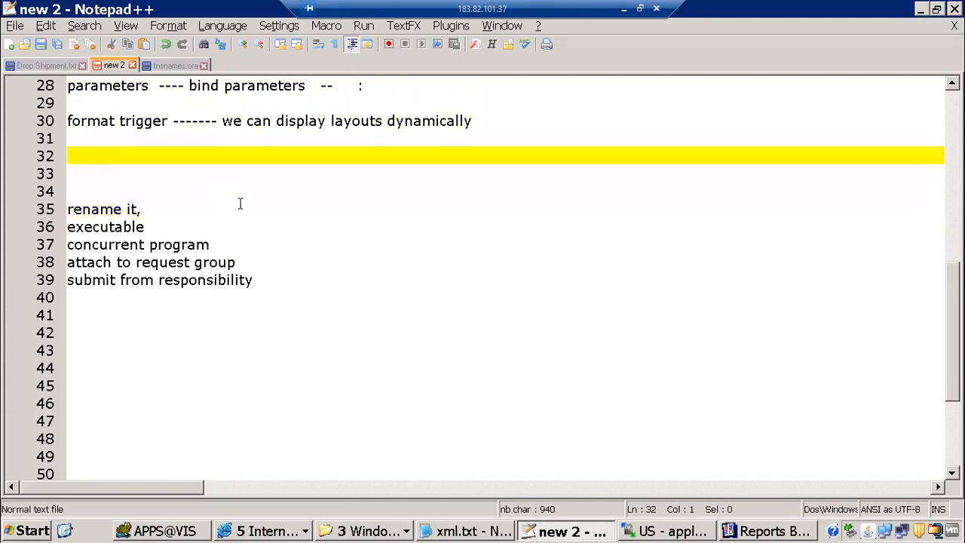
{"action": "left_click", "coordinate": [748, 533]}
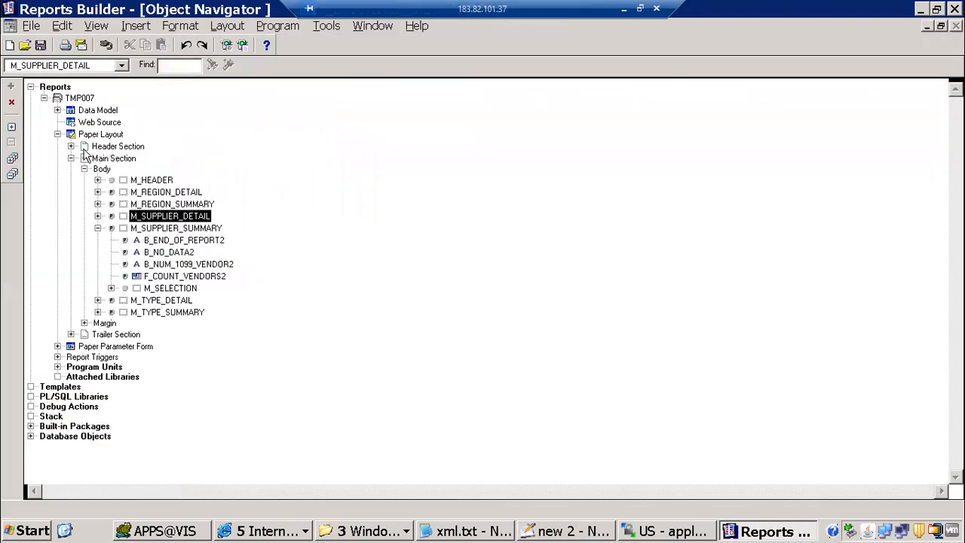
Open TMP007's data model and inspect C_FLEXDATA's properties, including its XML Tag
{"action": "double_click", "coordinate": [68, 113]}
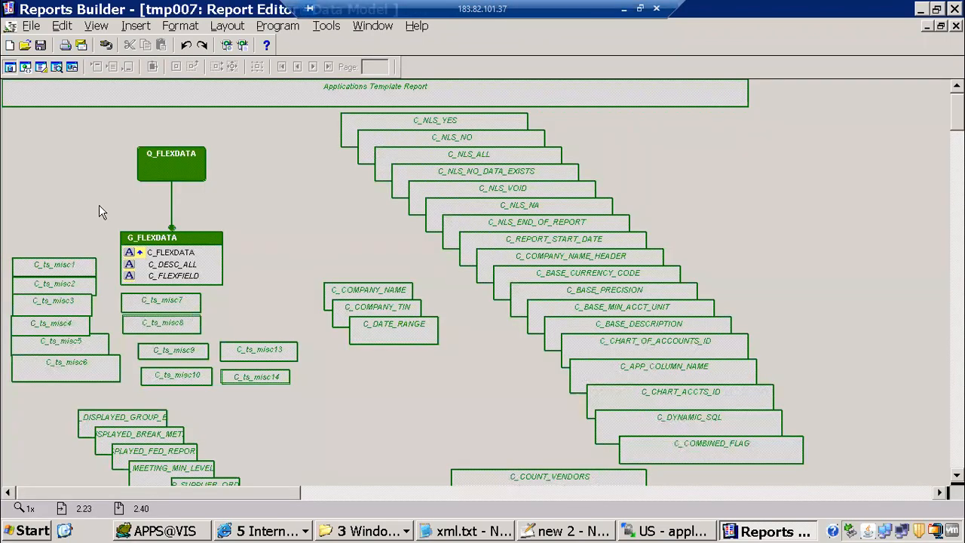
{"action": "left_click", "coordinate": [192, 257]}
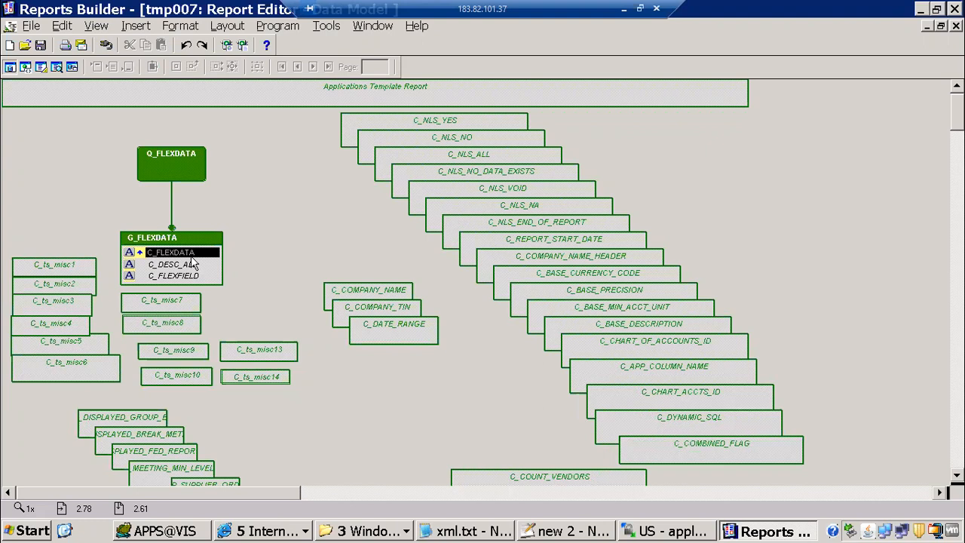
{"action": "double_click", "coordinate": [191, 257]}
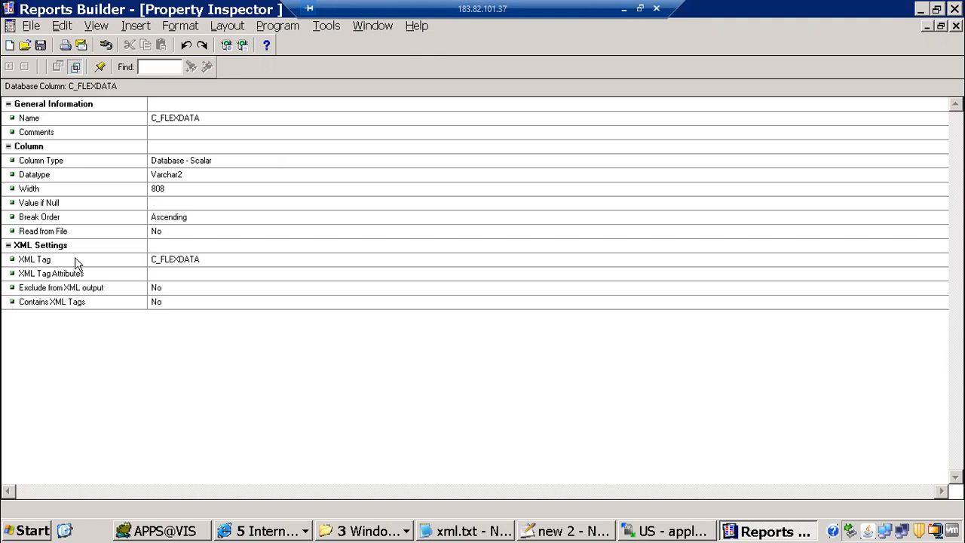
{"action": "left_click", "coordinate": [196, 258]}
{"action": "left_click", "coordinate": [219, 259]}
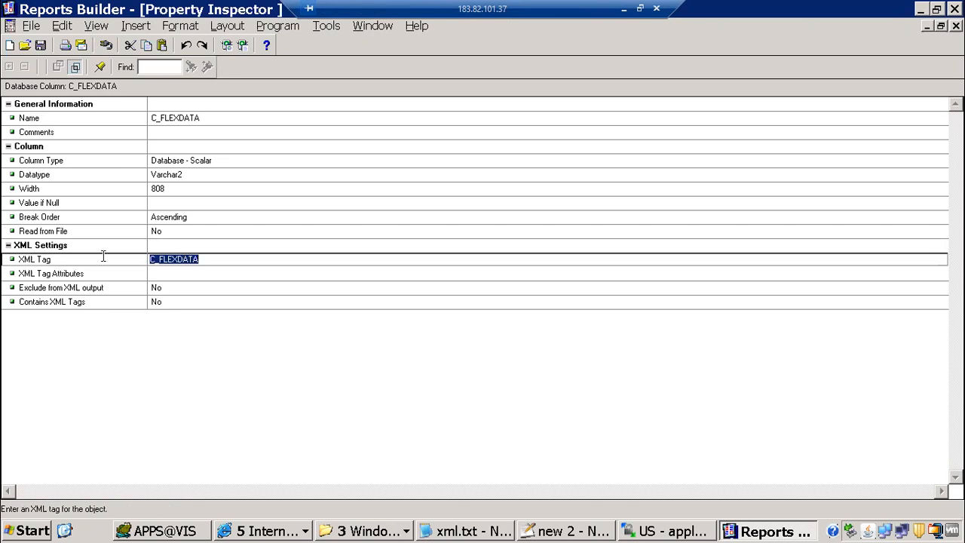
{"action": "left_click", "coordinate": [956, 27]}
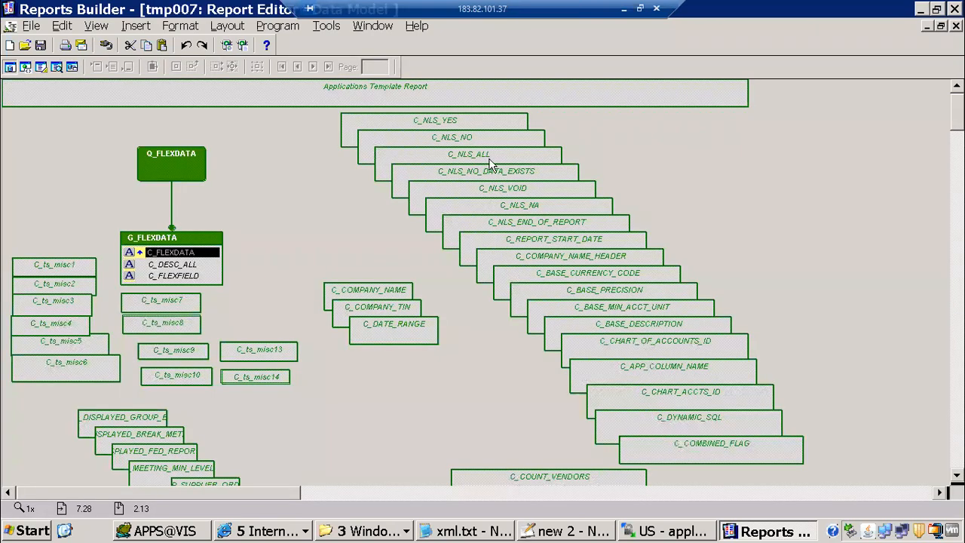
Inspect the properties of the C_NLS_ALL placeholder column
{"action": "left_click", "coordinate": [489, 162]}
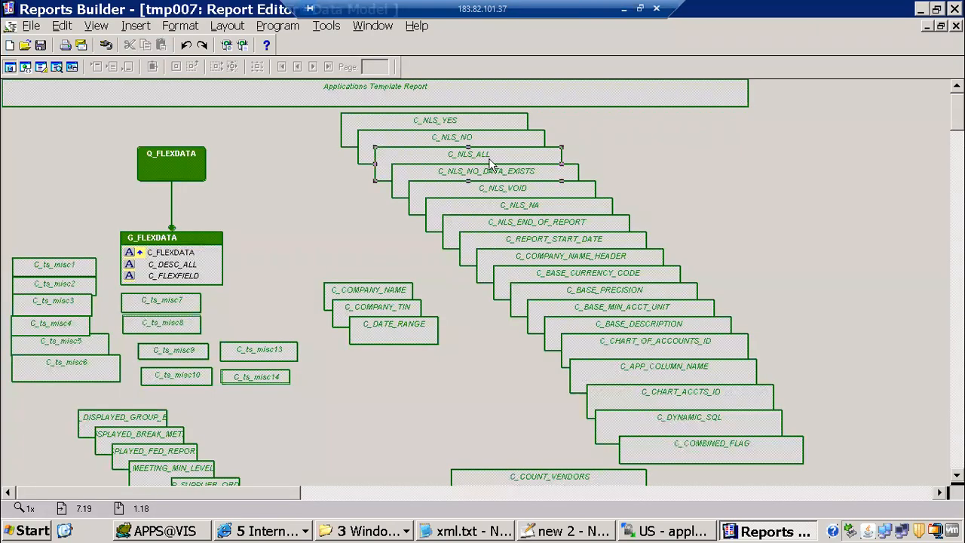
{"action": "double_click", "coordinate": [490, 163]}
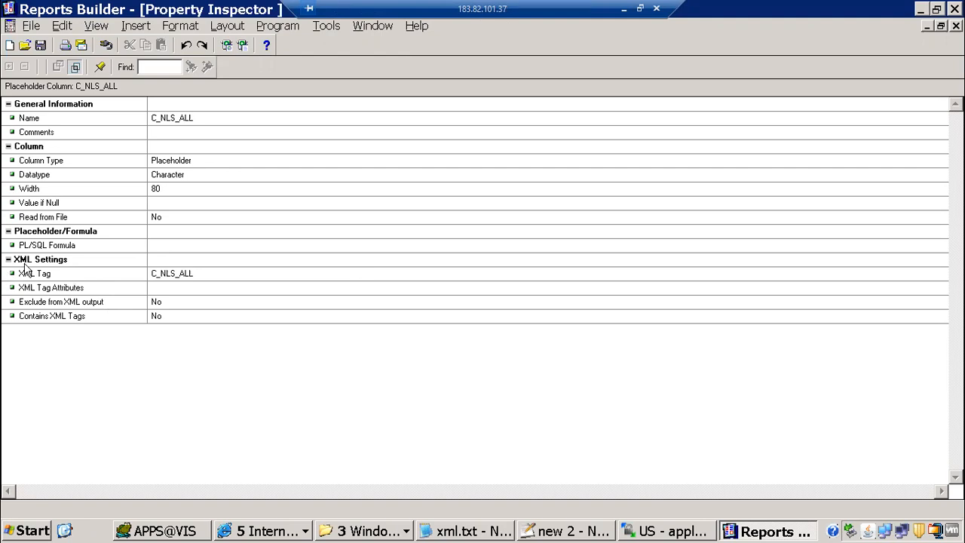
{"action": "key", "text": "ctrl+F4"}
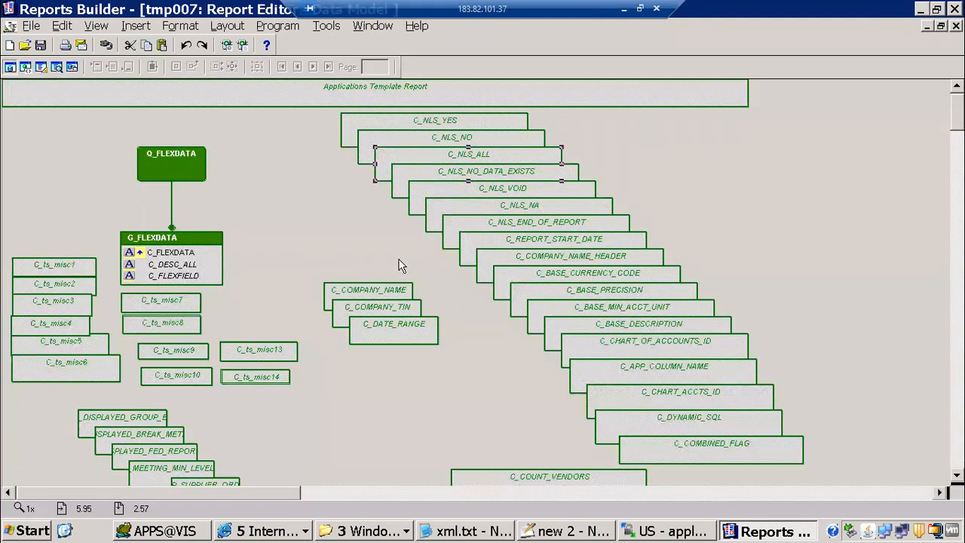
{"action": "left_click", "coordinate": [374, 27]}
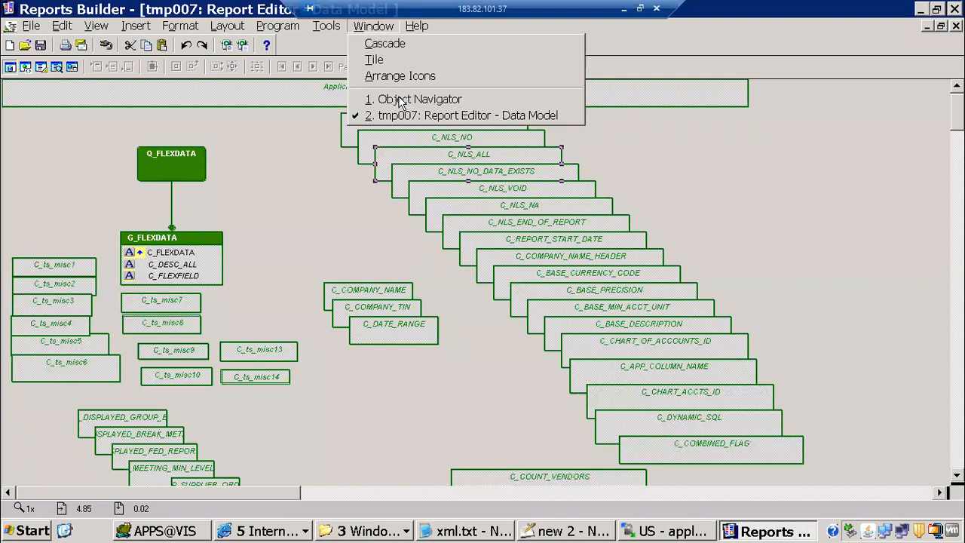
Expand the User Parameters list in the Object Navigator
{"action": "left_click", "coordinate": [400, 100]}
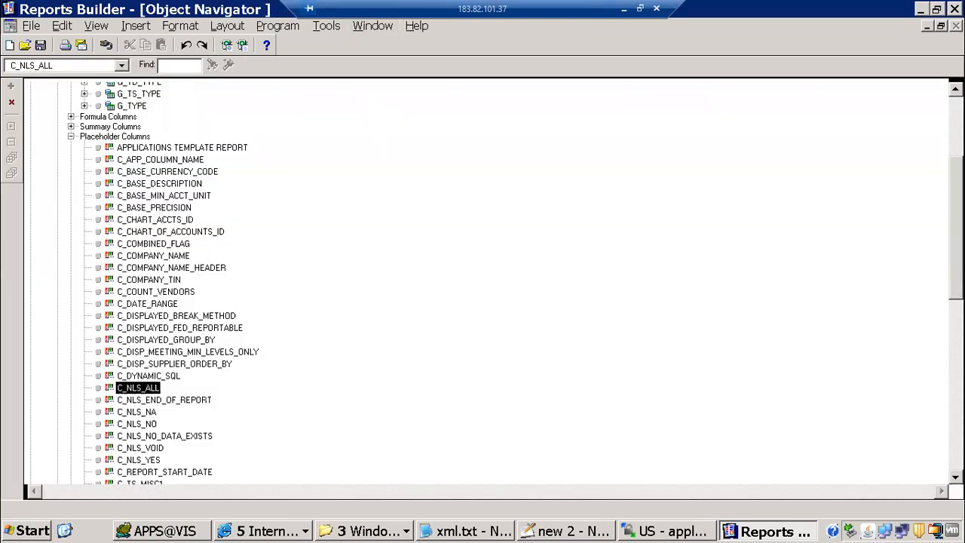
{"action": "scroll", "coordinate": [521, 130], "scroll_direction": "up", "scroll_amount": 5}
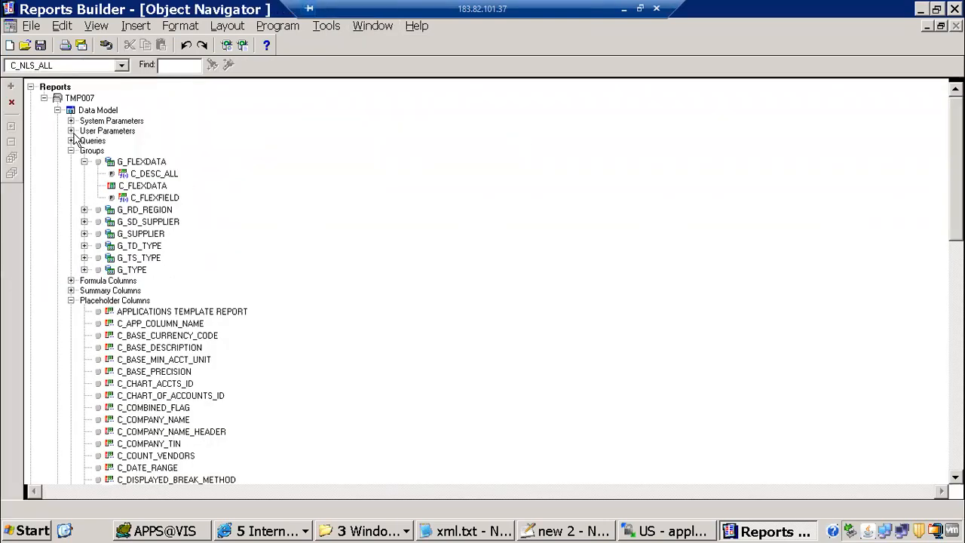
{"action": "left_click", "coordinate": [98, 132]}
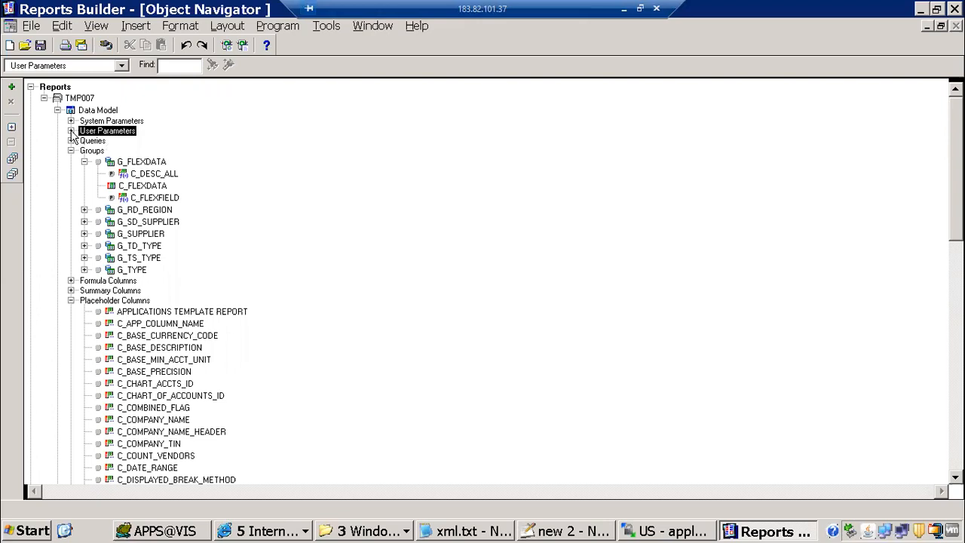
{"action": "left_click", "coordinate": [70, 131]}
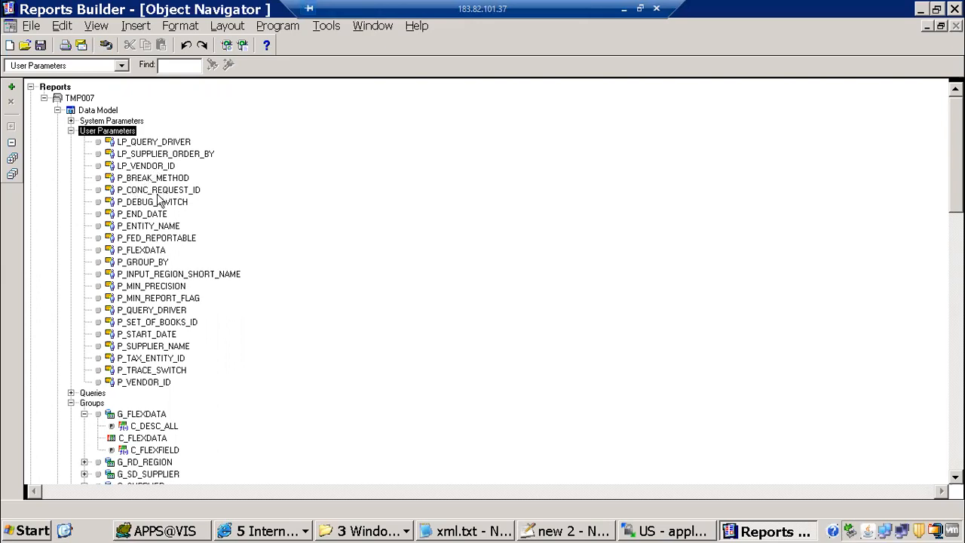
{"action": "left_click", "coordinate": [158, 143]}
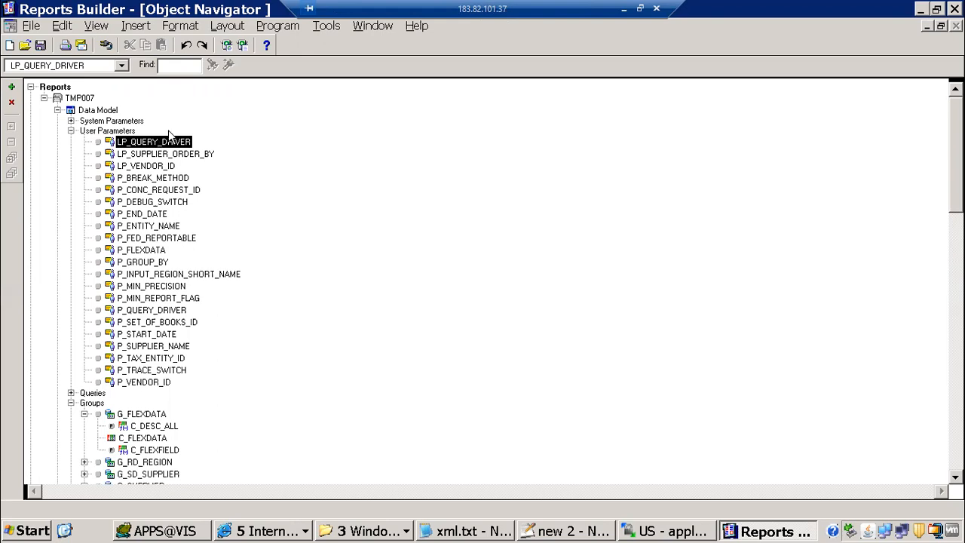
Compare P_GROUP_BY with P_BREAK_METHOD and review P_GROUP_BY's properties before returning to Notepad++
{"action": "left_click", "coordinate": [130, 264]}
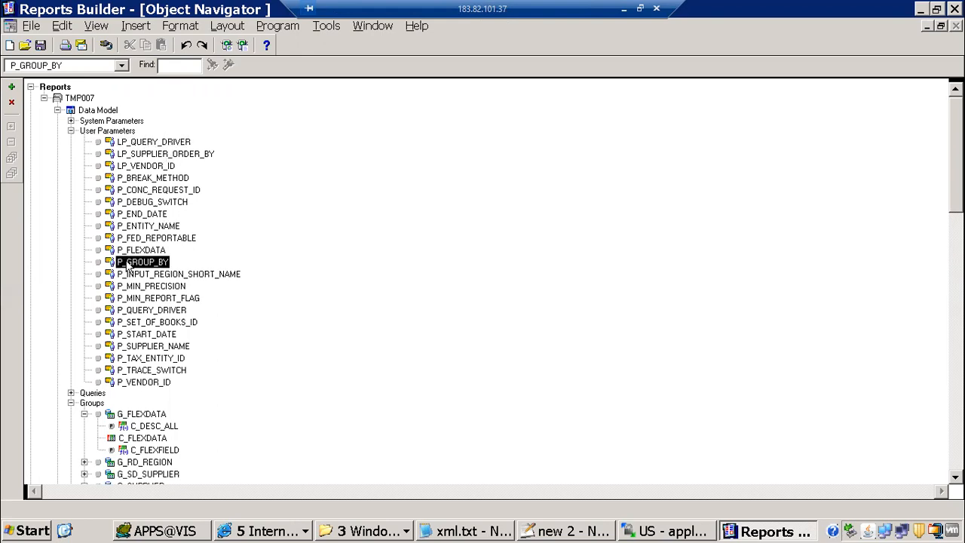
{"action": "left_click", "coordinate": [137, 180]}
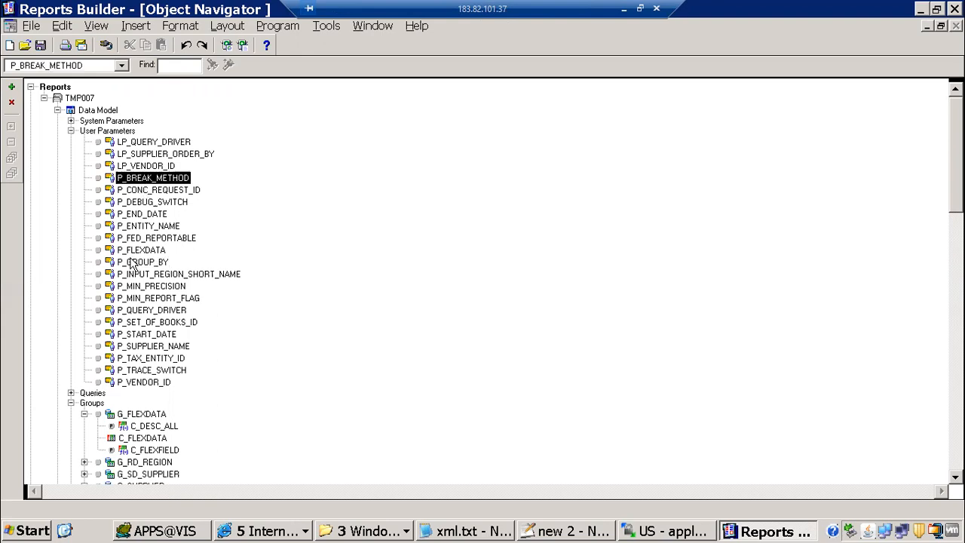
{"action": "left_click", "coordinate": [131, 263]}
{"action": "double_click", "coordinate": [131, 262]}
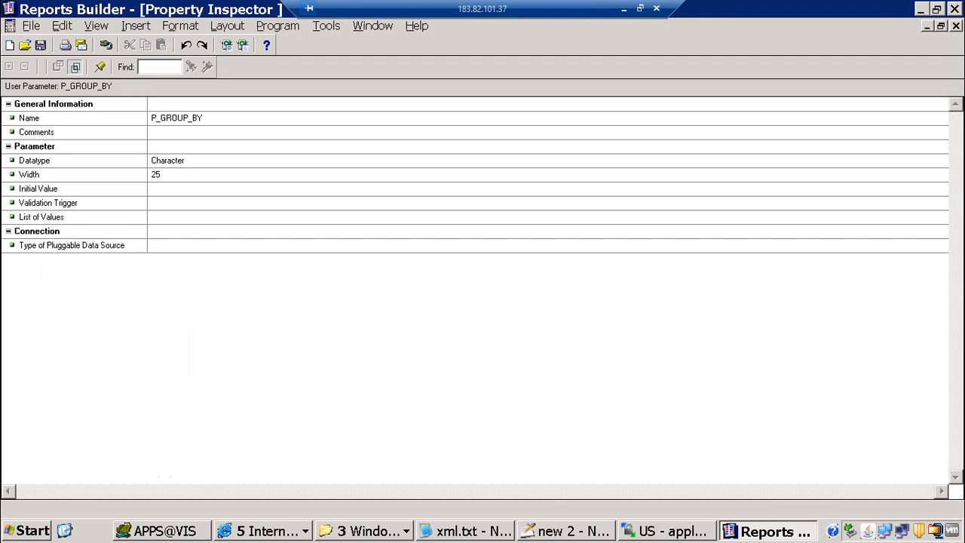
{"action": "left_click", "coordinate": [956, 26]}
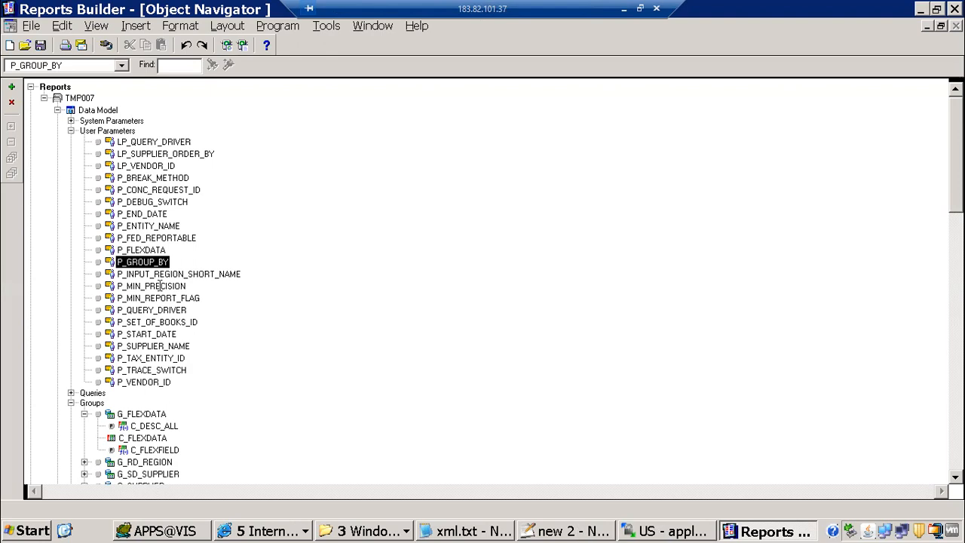
{"action": "key", "text": "alt+Tab"}
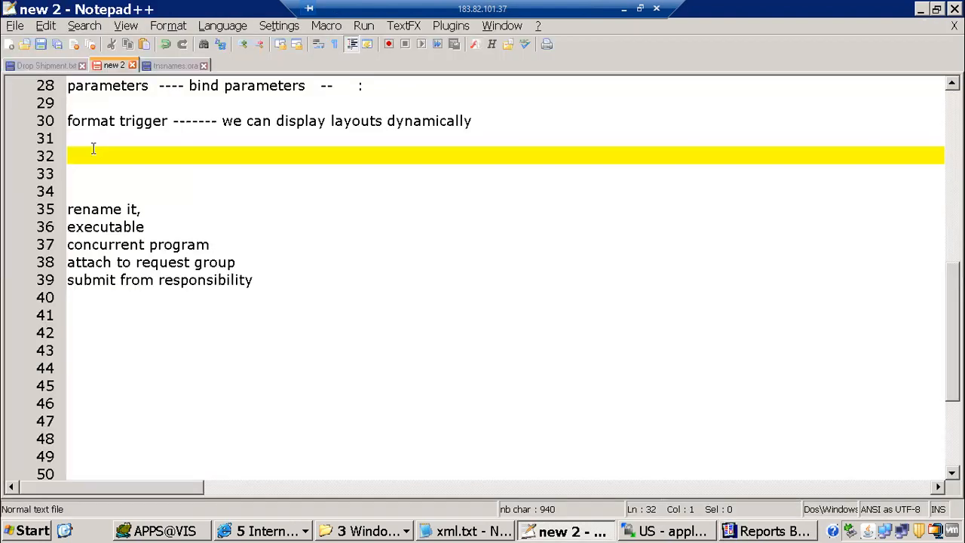
Write 'formula column -- function - return value-- parameter' on line 32, then reopen TMP007's data model
{"action": "type", "text": "formula column"}
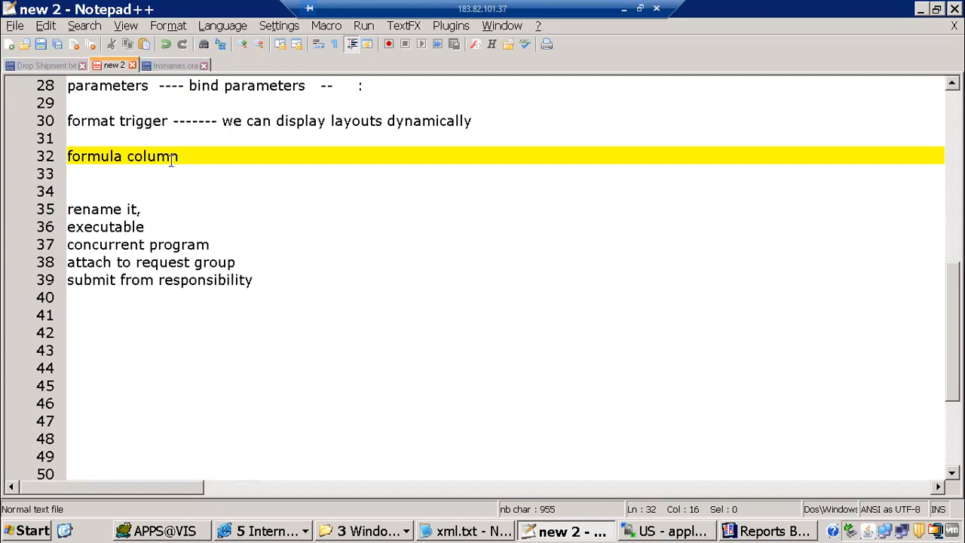
{"action": "type", "text": " -- function - return valu"}
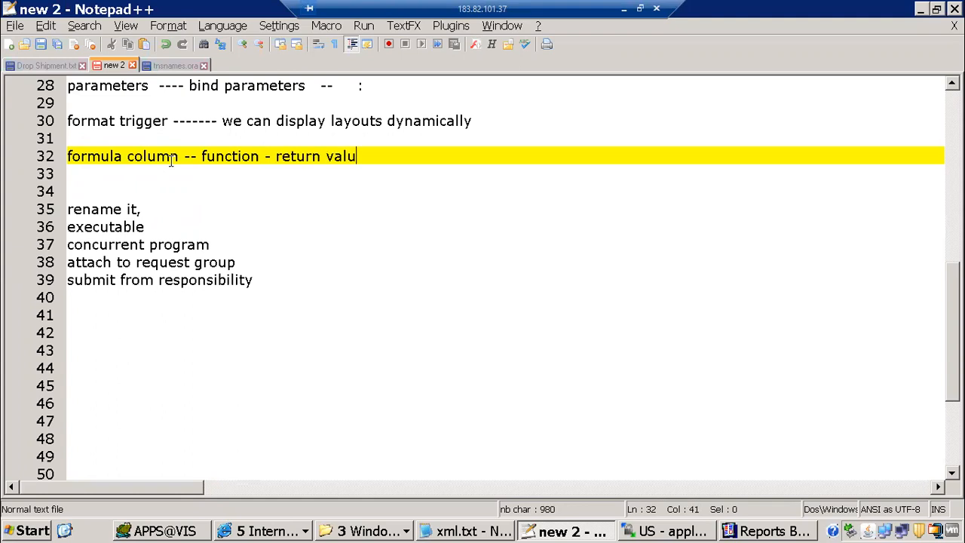
{"action": "type", "text": "e"}
{"action": "key", "text": "Return"}
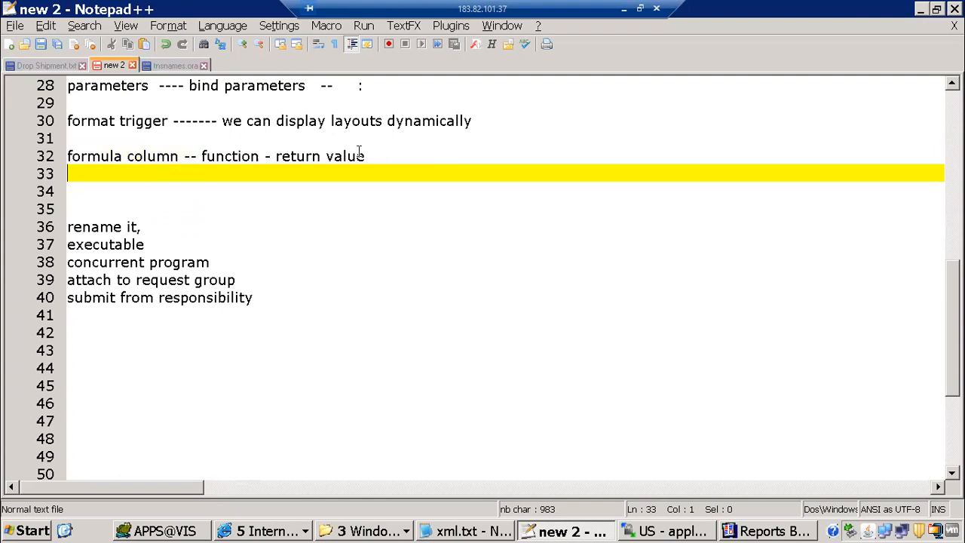
{"action": "left_click", "coordinate": [395, 155]}
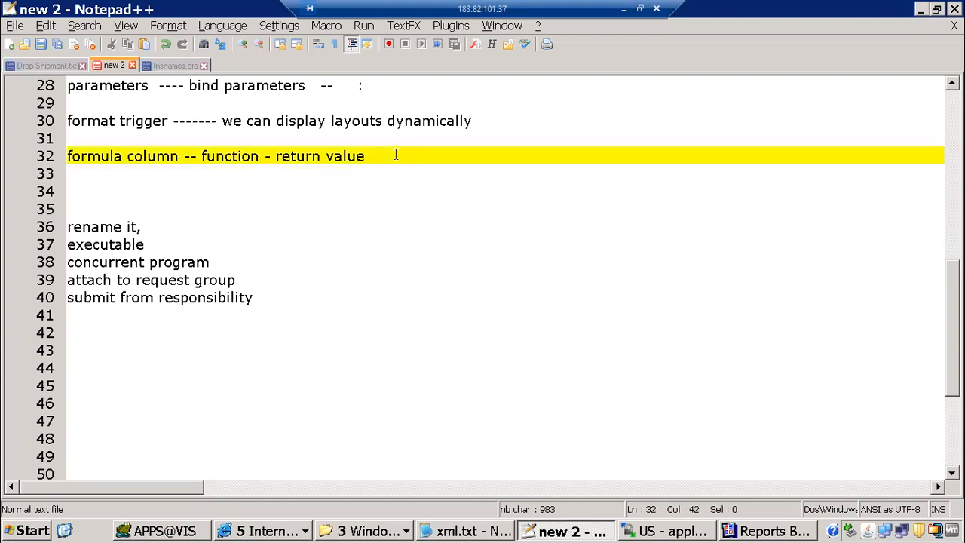
{"action": "type", "text": "-- parameter"}
{"action": "left_click_drag", "start_coordinate": [79, 138], "coordinate": [576, 165]}
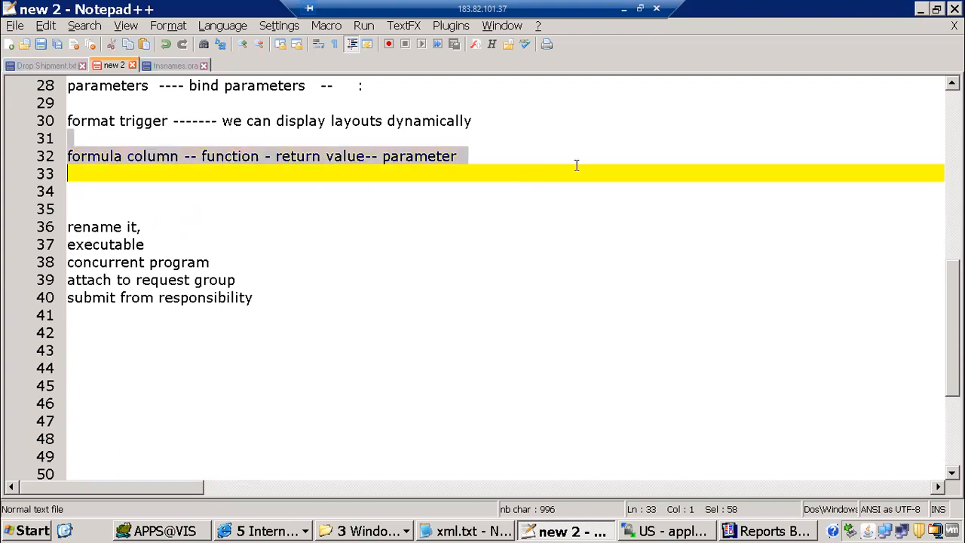
{"action": "left_click", "coordinate": [265, 191]}
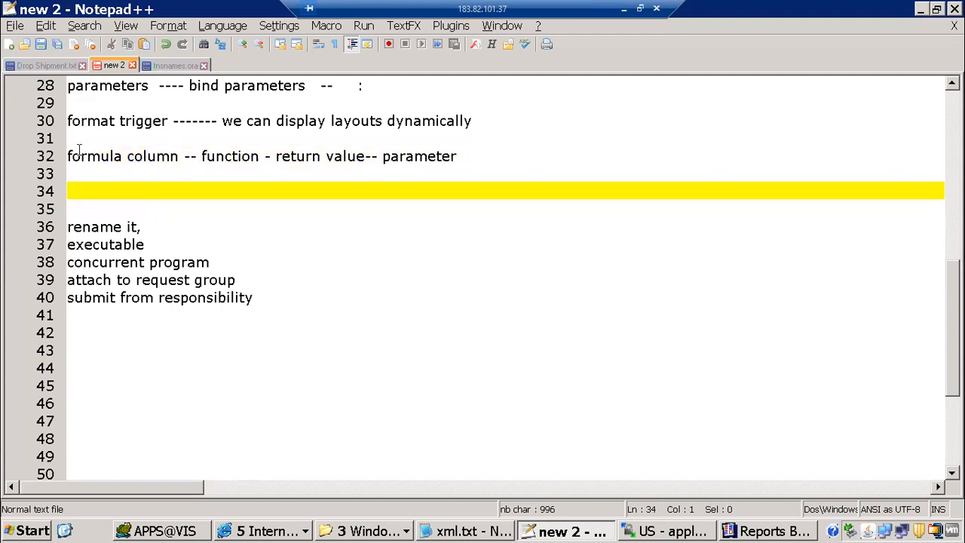
{"action": "left_click_drag", "start_coordinate": [178, 156], "coordinate": [58, 150]}
{"action": "left_click", "coordinate": [759, 531]}
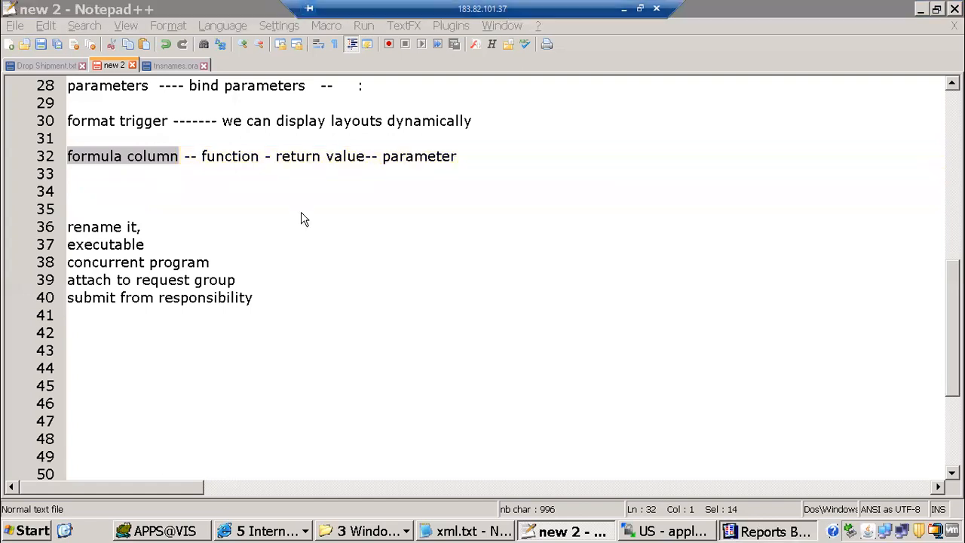
{"action": "double_click", "coordinate": [71, 112]}
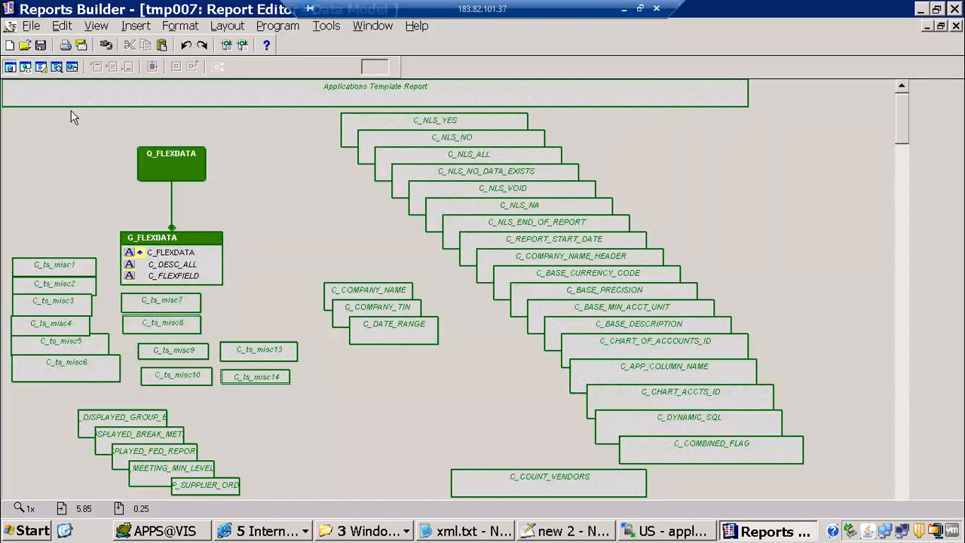
Draw a new formula column on empty data model canvas using the Tool Palette
{"action": "left_click", "coordinate": [96, 30]}
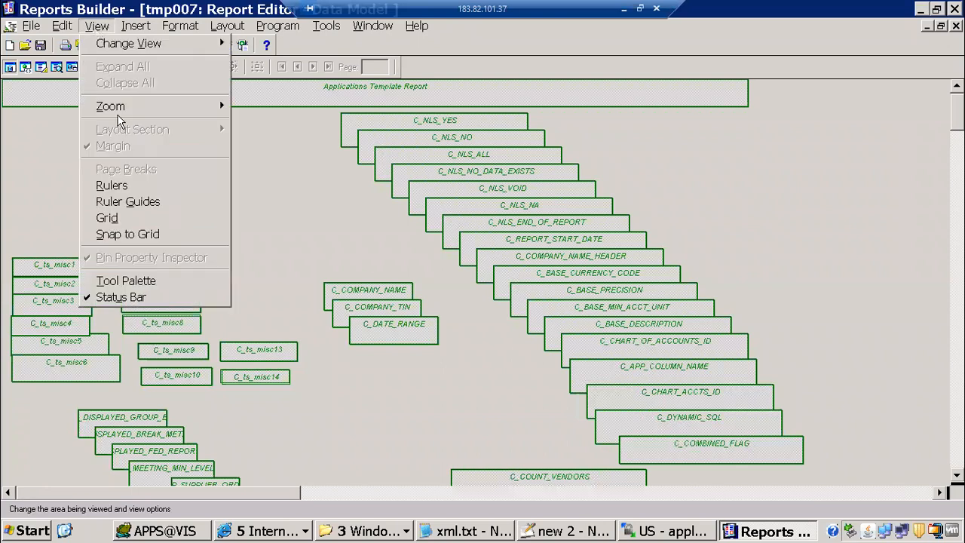
{"action": "left_click", "coordinate": [125, 286]}
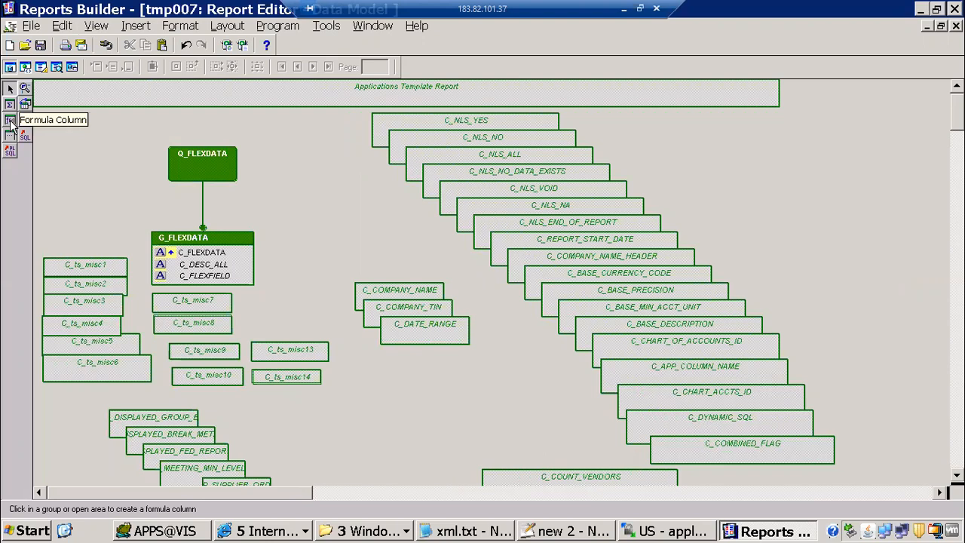
{"action": "left_click", "coordinate": [10, 121]}
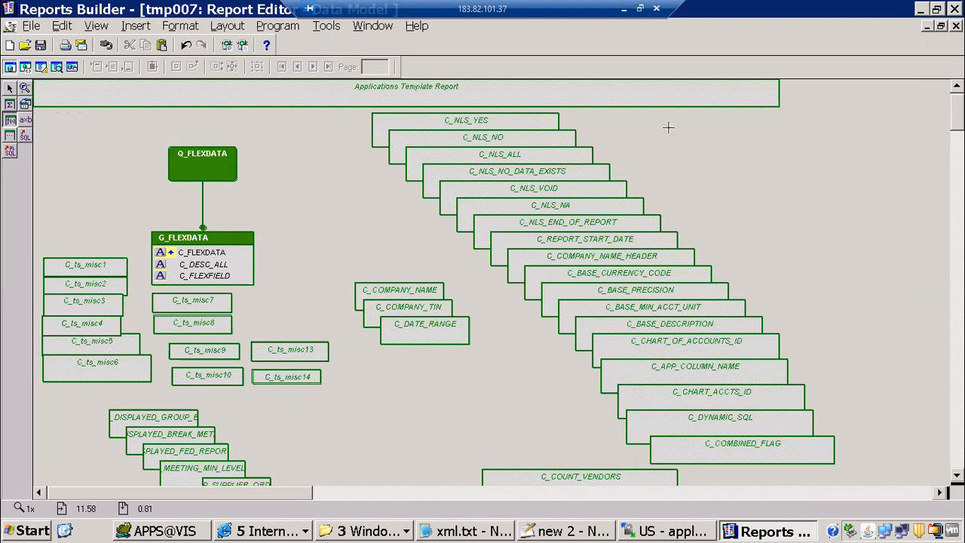
{"action": "left_click_drag", "start_coordinate": [668, 129], "coordinate": [853, 165]}
Rename the new formula column from CF_1 to CF_P_GROUP_BY
{"action": "key", "text": "F4"}
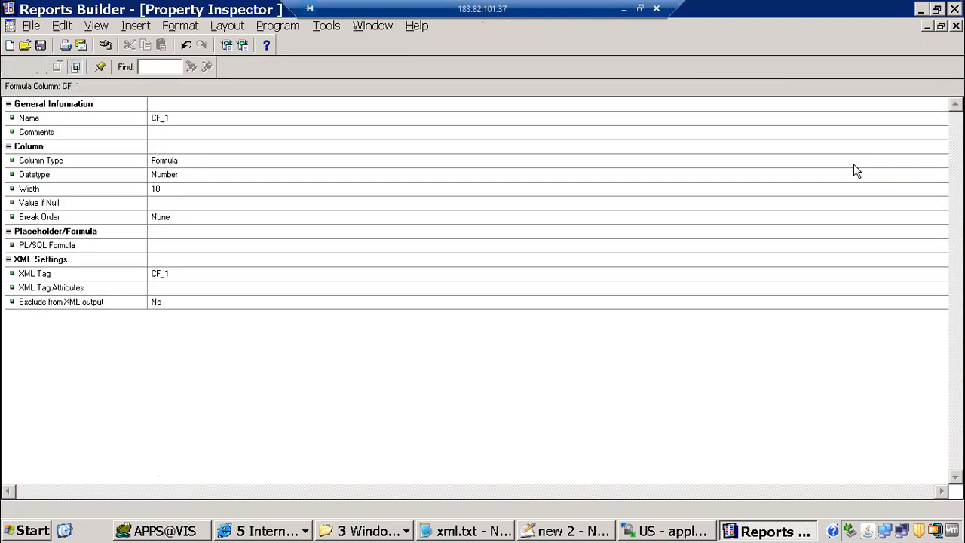
{"action": "left_click", "coordinate": [206, 118]}
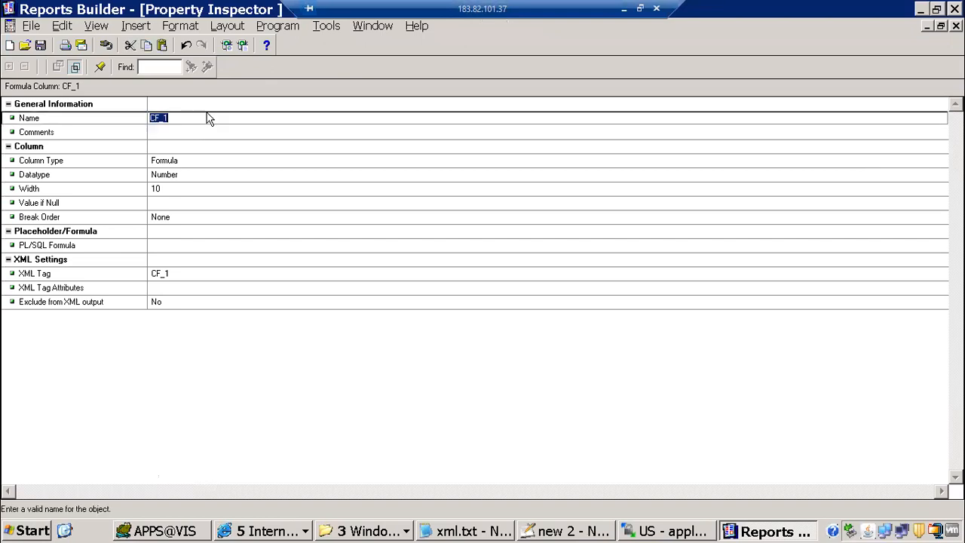
{"action": "left_click", "coordinate": [206, 118]}
{"action": "key", "text": "BackSpace"}
{"action": "type", "text": "P_G"}
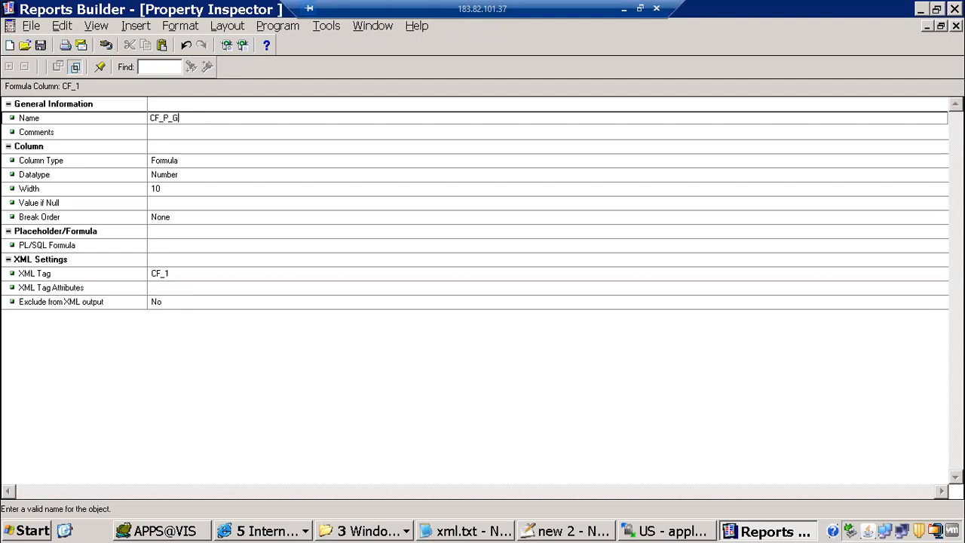
{"action": "type", "text": "ROUP"}
{"action": "type", "text": "_BY"}
{"action": "key", "text": "Return"}
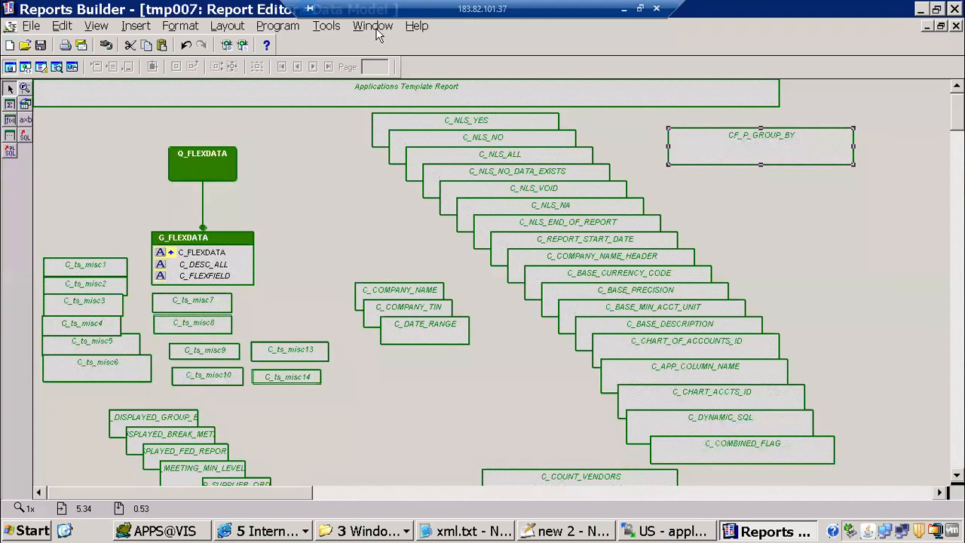
{"action": "left_click", "coordinate": [377, 29]}
{"action": "left_click", "coordinate": [419, 100]}
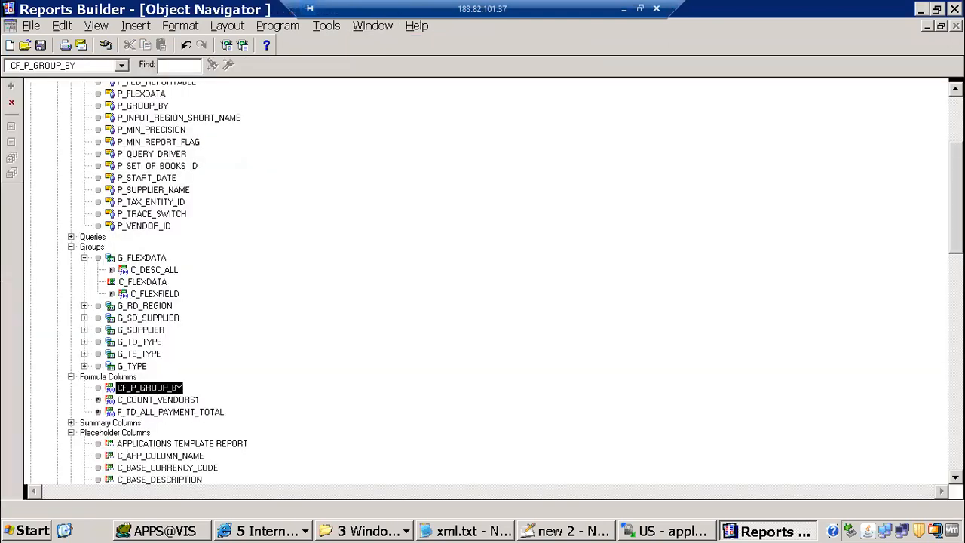
Copy the parameter name P_GROUP_BY from its properties into the notes
{"action": "scroll", "coordinate": [271, 166], "scroll_direction": "up", "scroll_amount": 4}
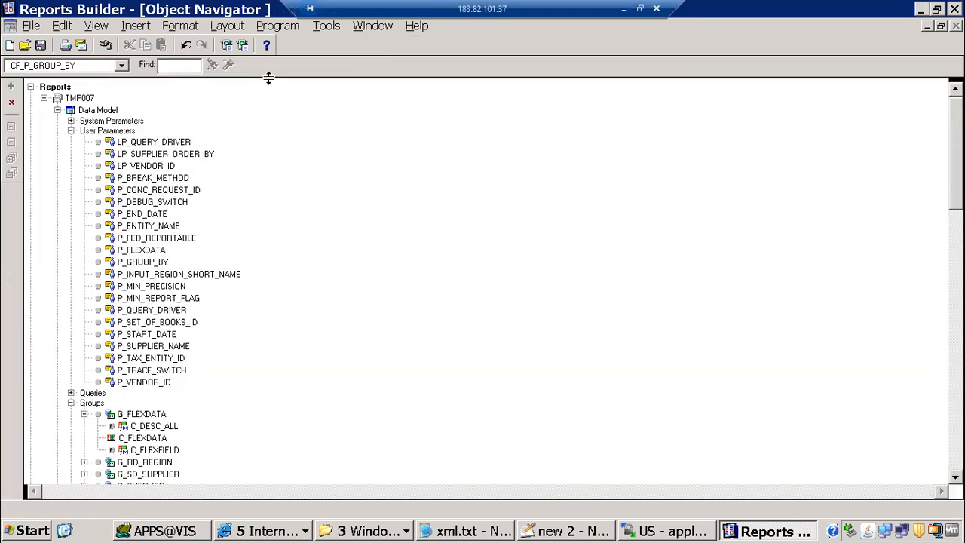
{"action": "left_click", "coordinate": [110, 132]}
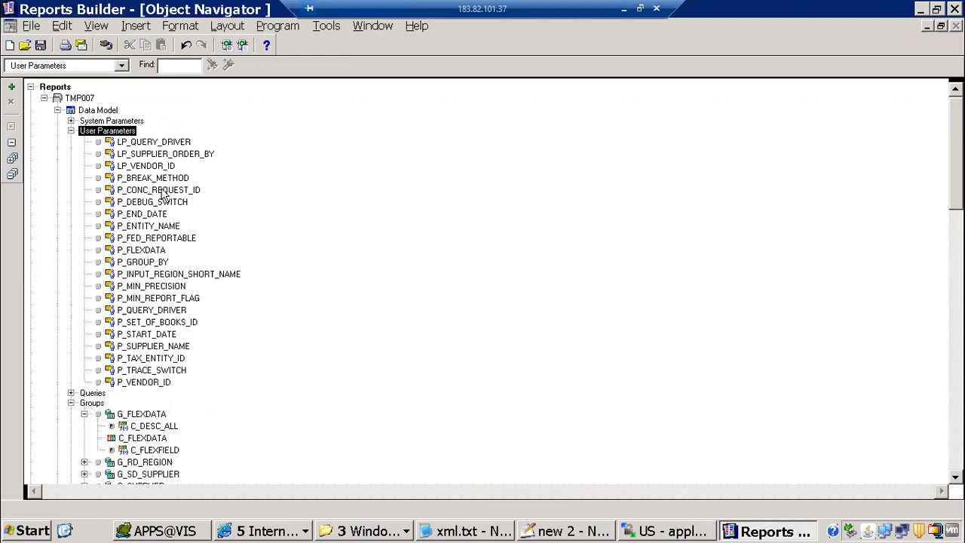
{"action": "left_click", "coordinate": [145, 264]}
{"action": "double_click", "coordinate": [144, 266]}
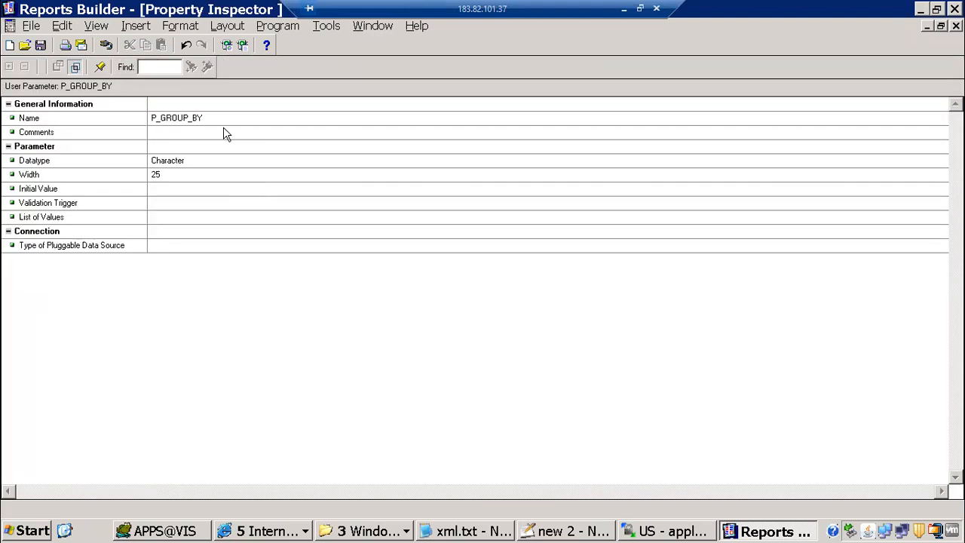
{"action": "left_click", "coordinate": [222, 119]}
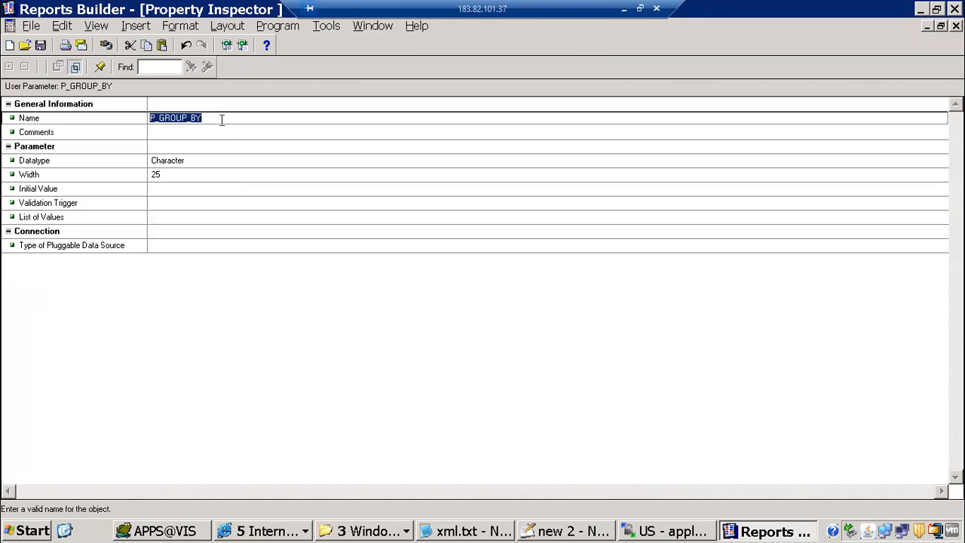
{"action": "key", "text": "alt+Tab"}
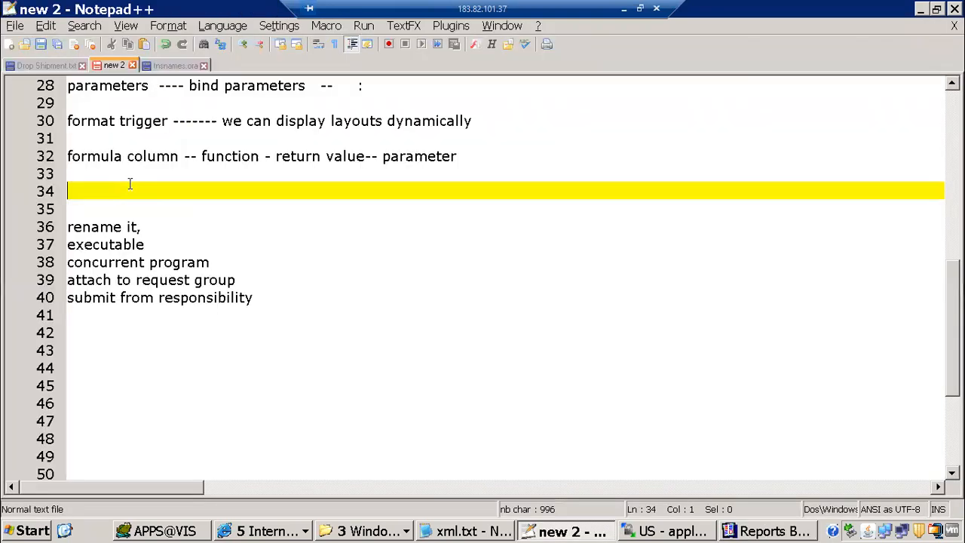
{"action": "type", "text": "P_GROUP_BY"}
{"action": "key", "text": "alt+Tab"}
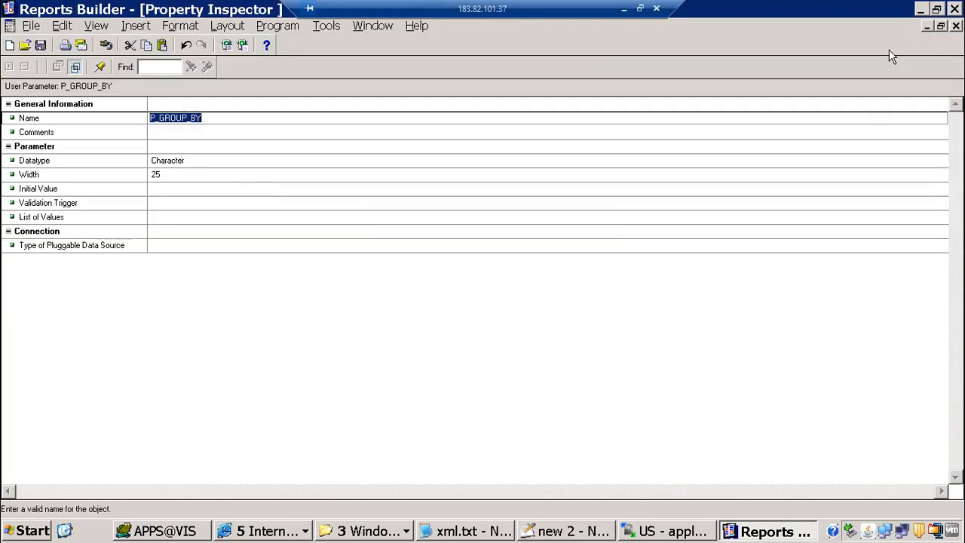
{"action": "key", "text": "ctrl+F4"}
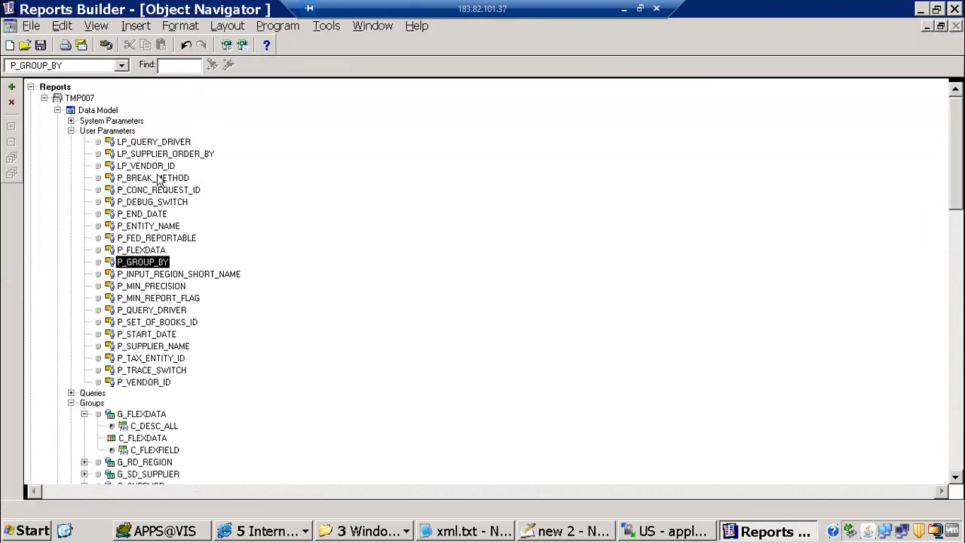
Copy the parameter name P_BREAK_METHOD onto a new line below P_GROUP_BY in the notes
{"action": "left_click", "coordinate": [160, 180]}
{"action": "key", "text": "F4"}
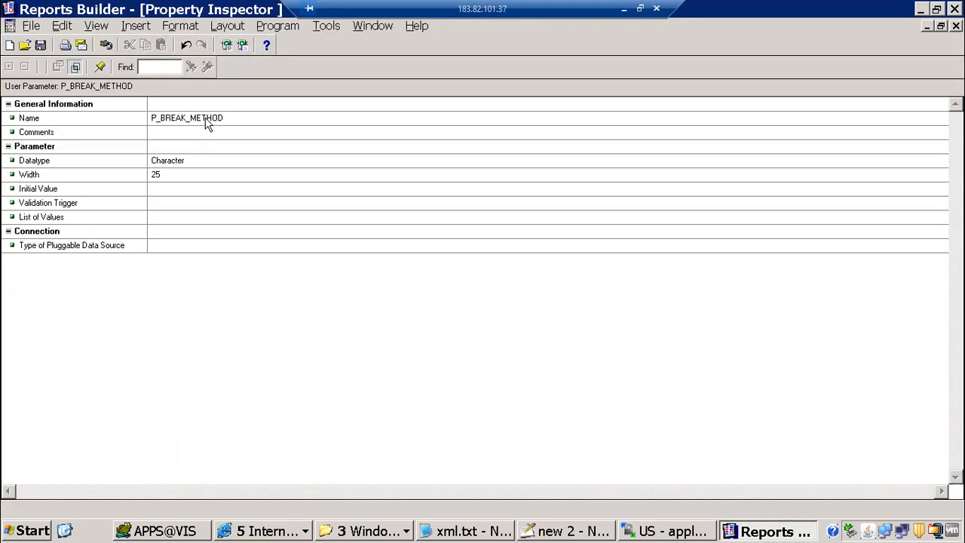
{"action": "left_click", "coordinate": [207, 125]}
{"action": "key", "text": "ctrl+c"}
{"action": "key", "text": "alt+Tab"}
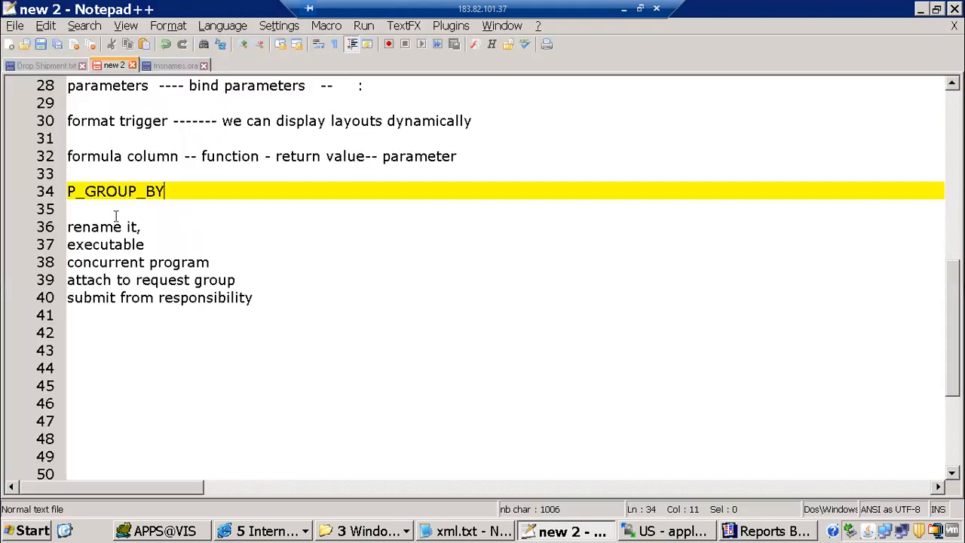
{"action": "key", "text": "Return"}
{"action": "key", "text": "ctrl+v"}
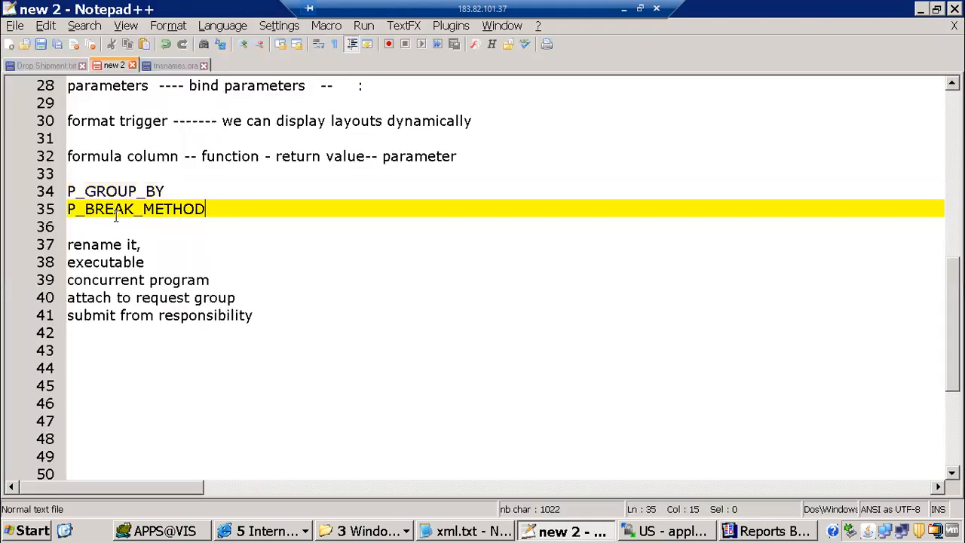
{"action": "key", "text": "alt+Tab"}
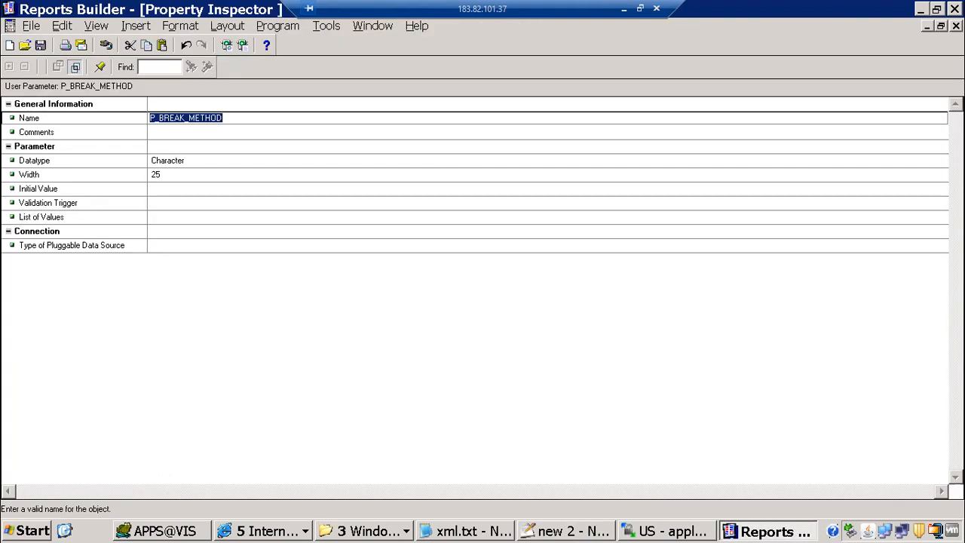
{"action": "left_click", "coordinate": [956, 25]}
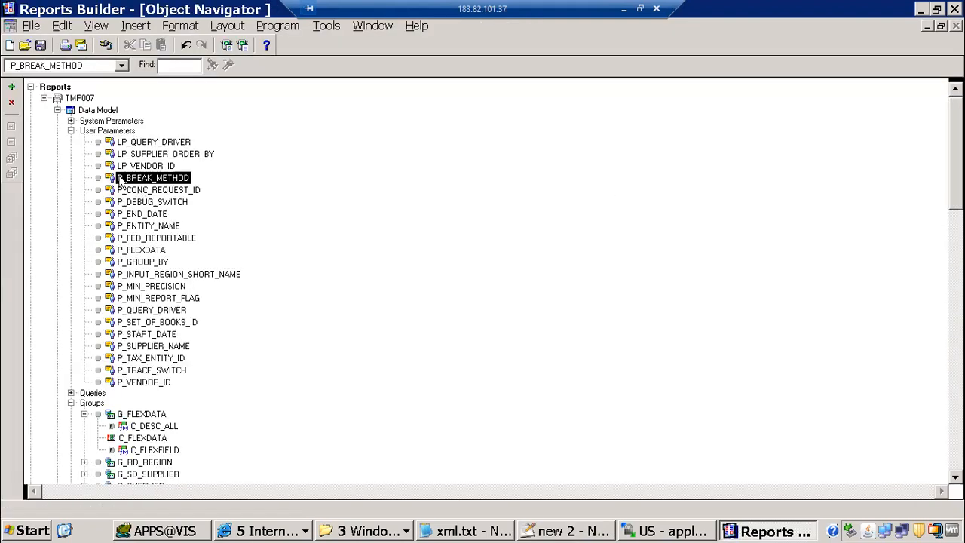
Reopen the CF_P_GROUP_BY formula column's properties from the data model
{"action": "double_click", "coordinate": [72, 113]}
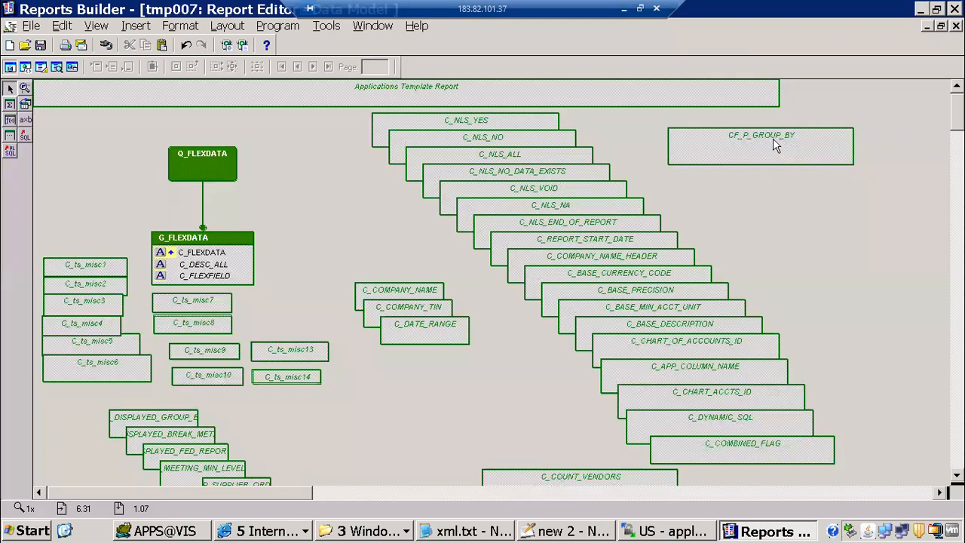
{"action": "left_click", "coordinate": [754, 146]}
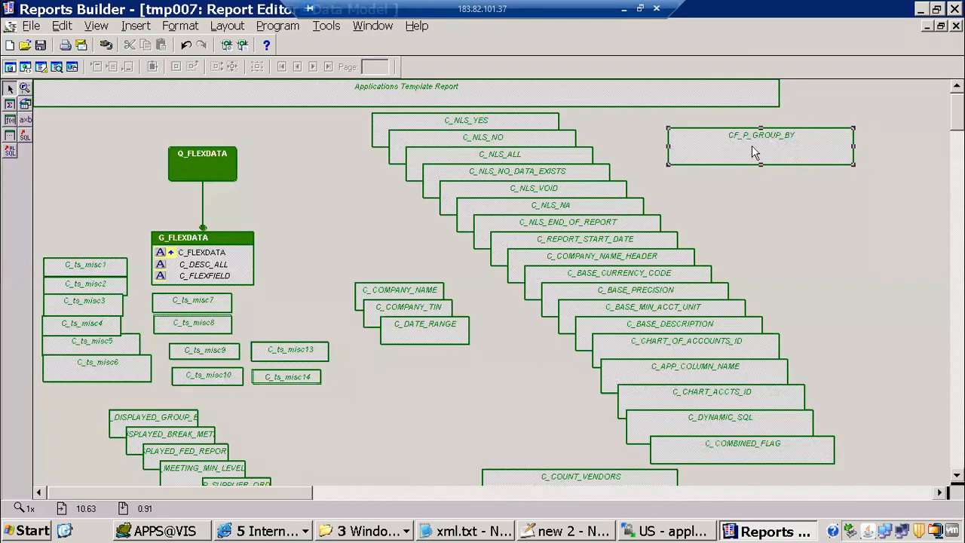
{"action": "key", "text": "F4"}
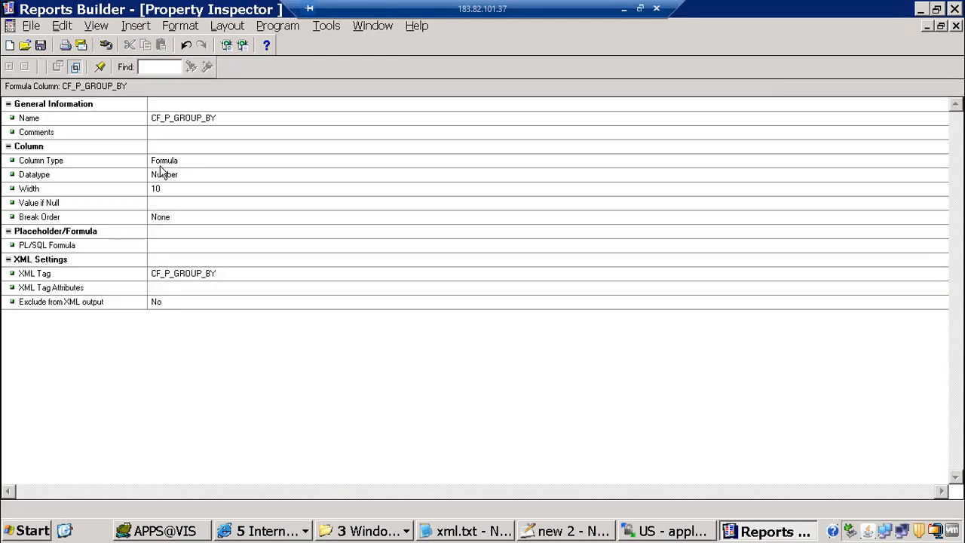
{"action": "left_click", "coordinate": [200, 119]}
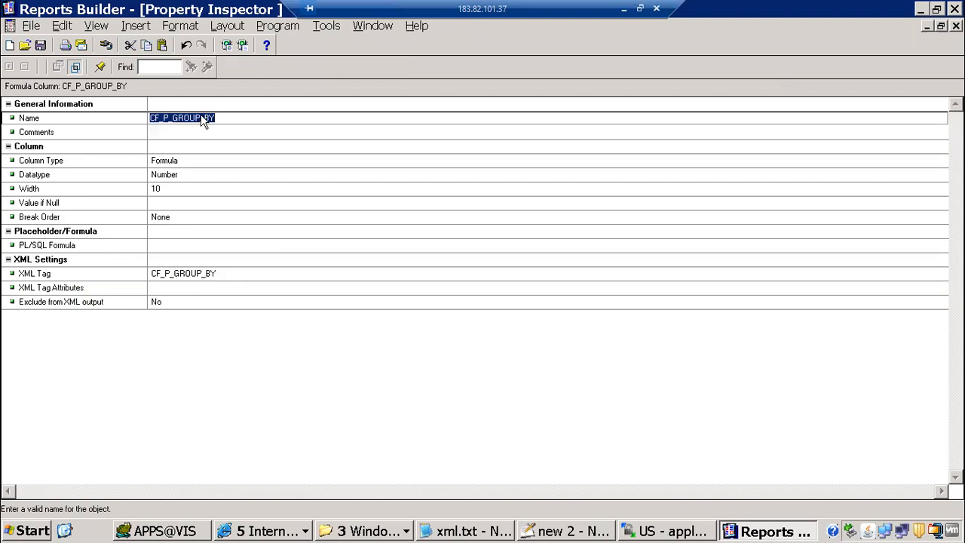
{"action": "left_click", "coordinate": [249, 530]}
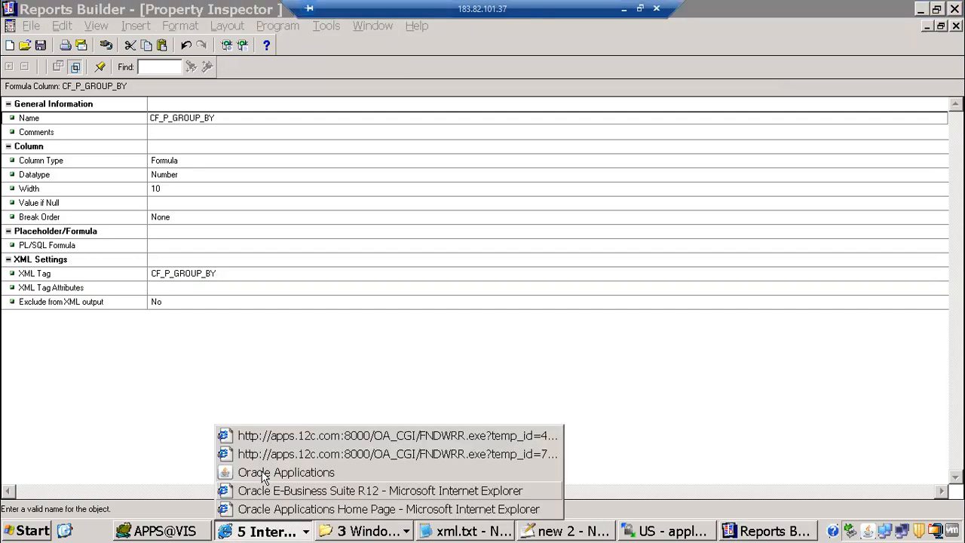
Switch to the Payables, Vision Operations (USA) responsibility and start a single concurrent request
{"action": "left_click", "coordinate": [263, 473]}
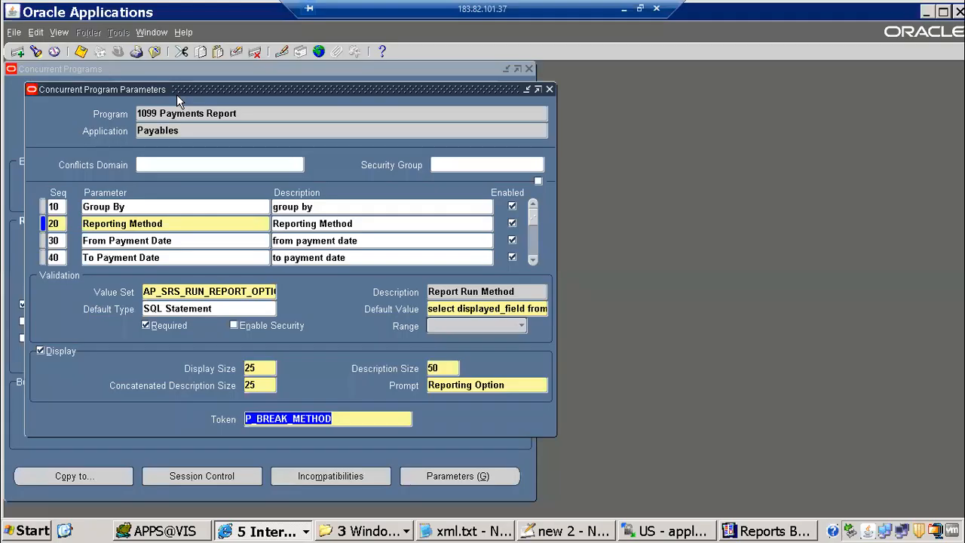
{"action": "left_click", "coordinate": [117, 51]}
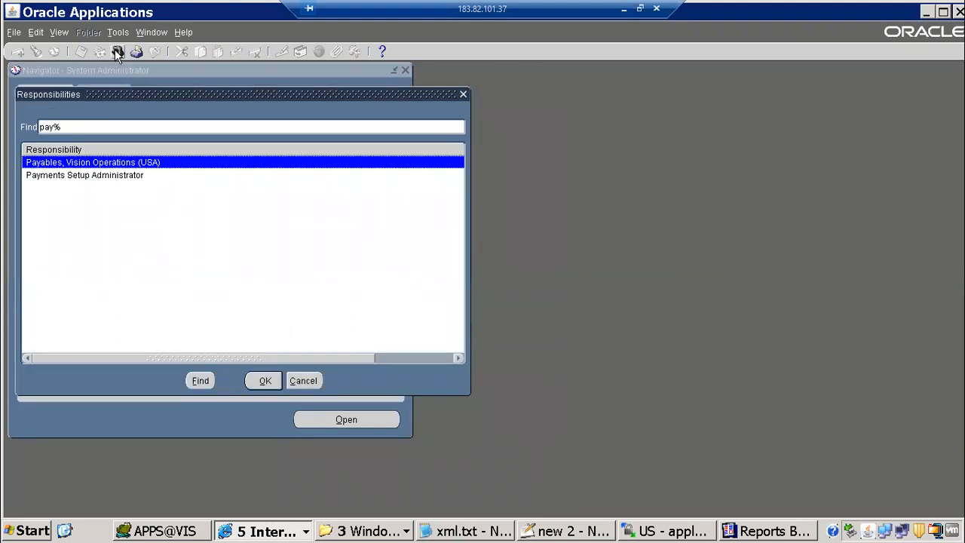
{"action": "key", "text": "Return"}
{"action": "left_click", "coordinate": [59, 32]}
{"action": "left_click", "coordinate": [87, 210]}
{"action": "left_click", "coordinate": [201, 369]}
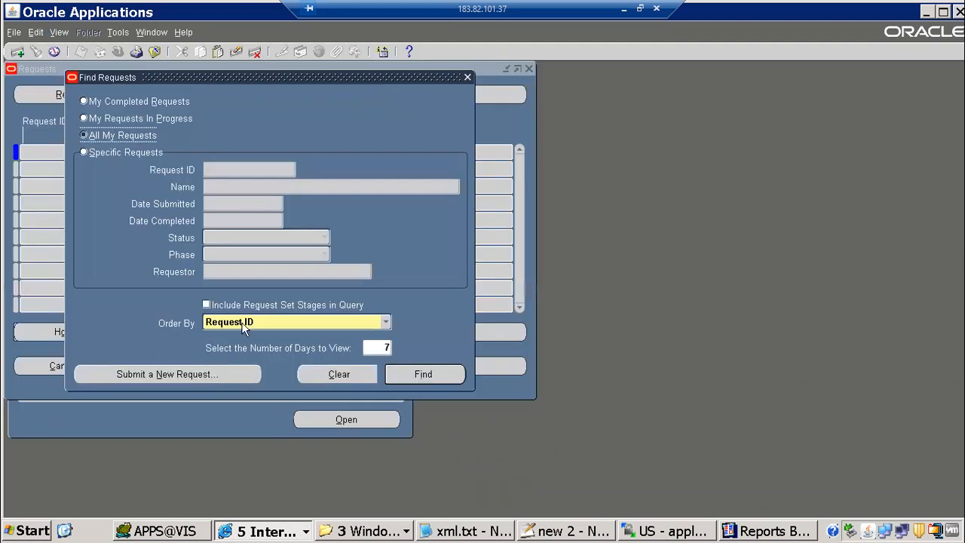
{"action": "key", "text": "Return"}
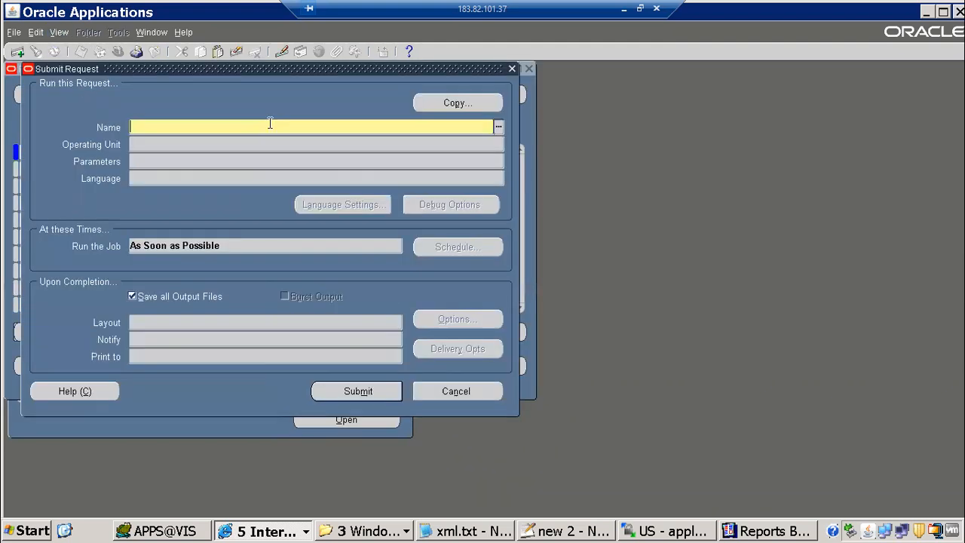
Set the request name to 1099 Payments Report and display its Group By value list
{"action": "type", "text": "1099"}
{"action": "key", "text": "Tab"}
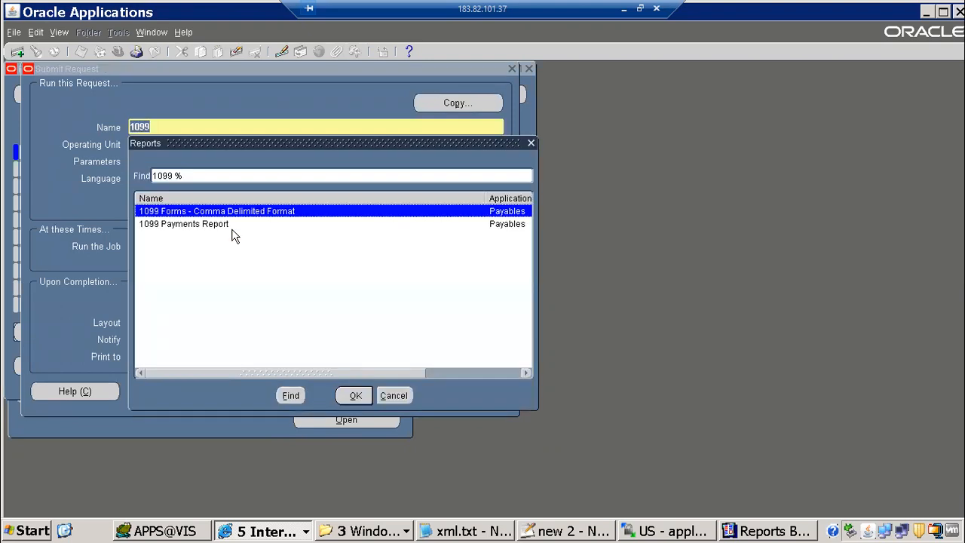
{"action": "key", "text": "Return"}
{"action": "left_click", "coordinate": [616, 390]}
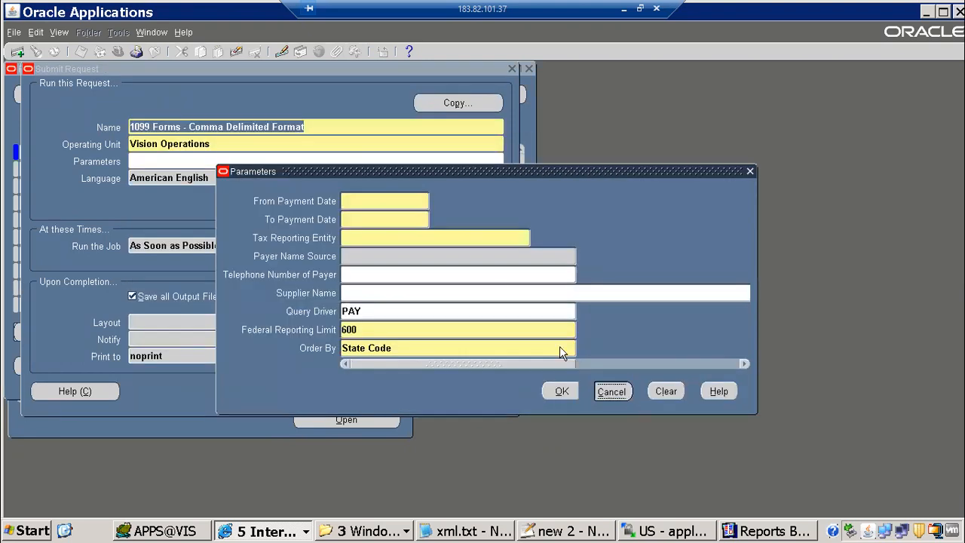
{"action": "key", "text": "shift+Tab"}
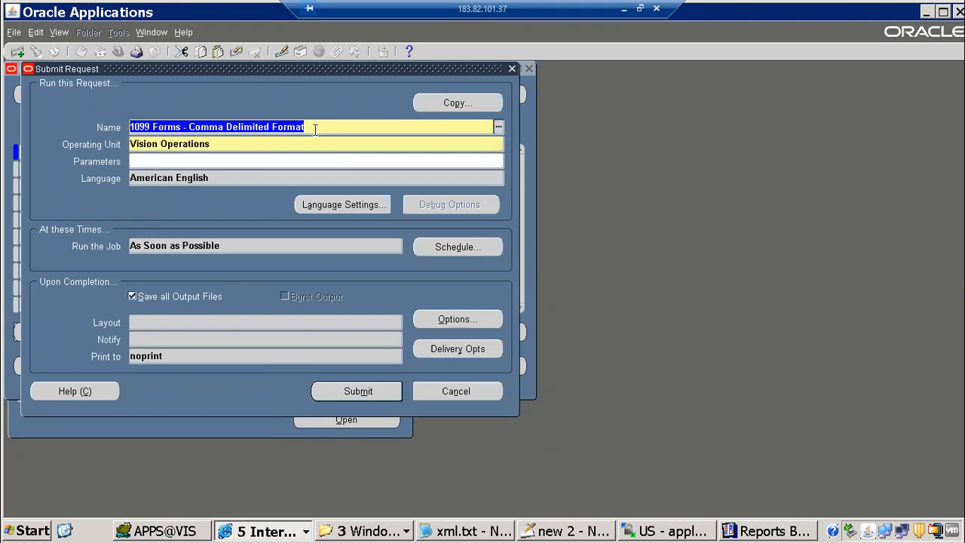
{"action": "type", "text": "1099"}
{"action": "key", "text": "Tab"}
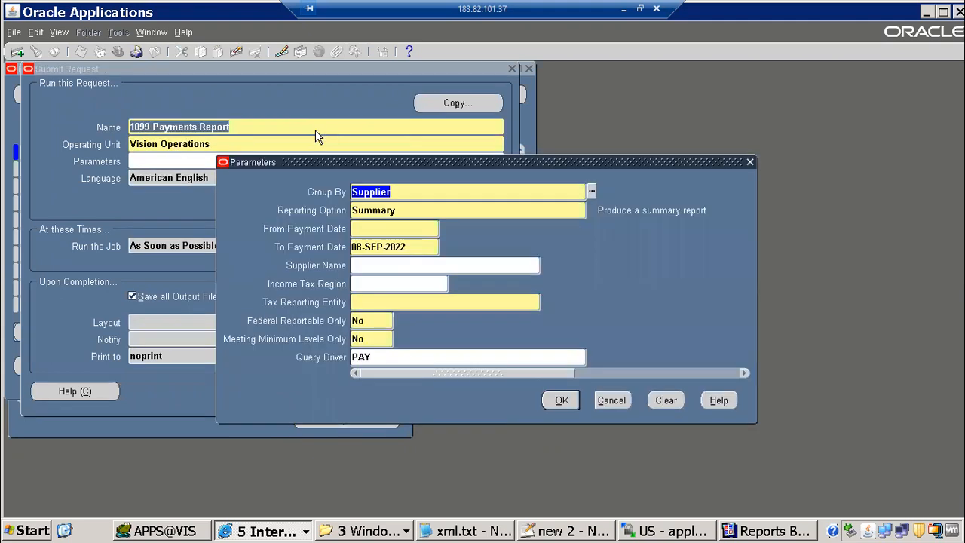
{"action": "left_click", "coordinate": [591, 192]}
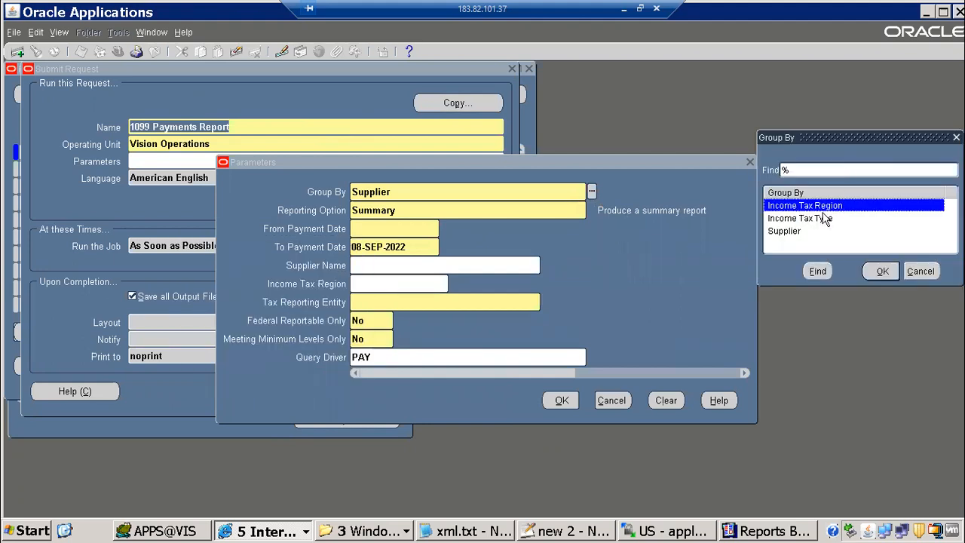
{"action": "left_click_drag", "start_coordinate": [843, 137], "coordinate": [686, 88]}
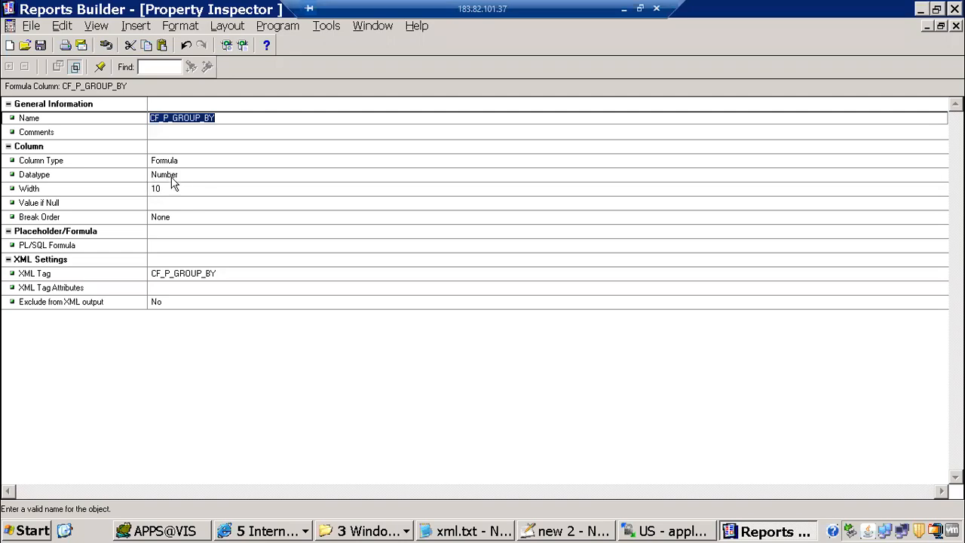
Change CF_P_GROUP_BY's datatype from Number to Character and its width from 10 to 100
{"action": "left_click", "coordinate": [199, 178]}
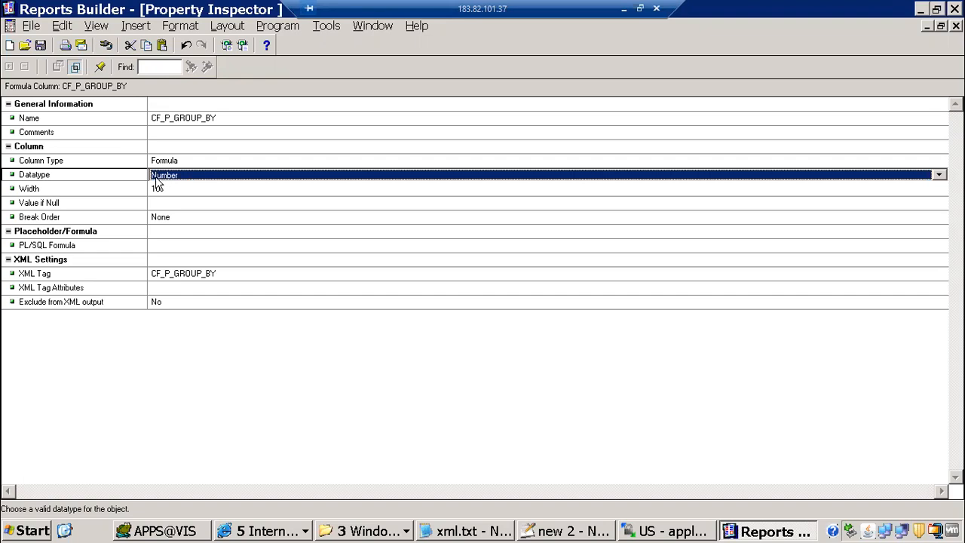
{"action": "left_click", "coordinate": [187, 180]}
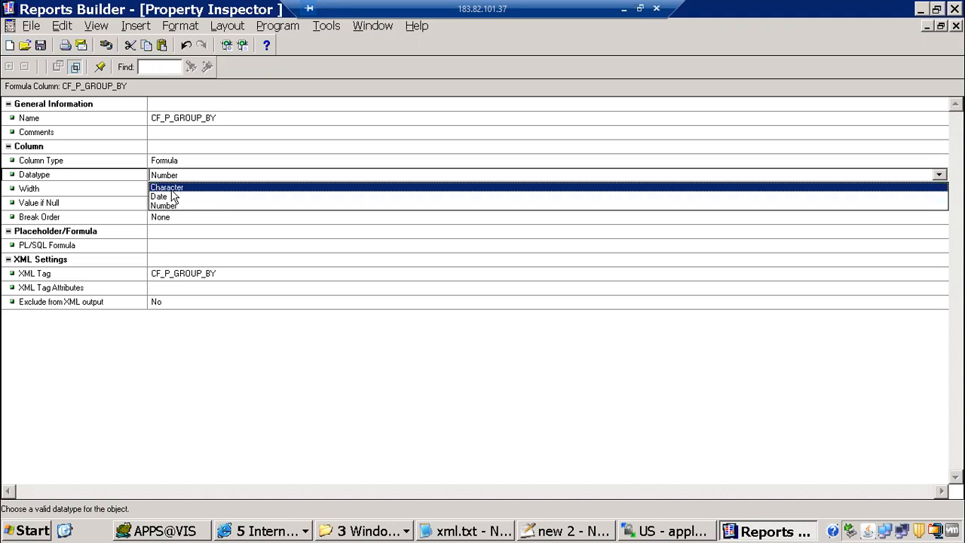
{"action": "left_click", "coordinate": [172, 188]}
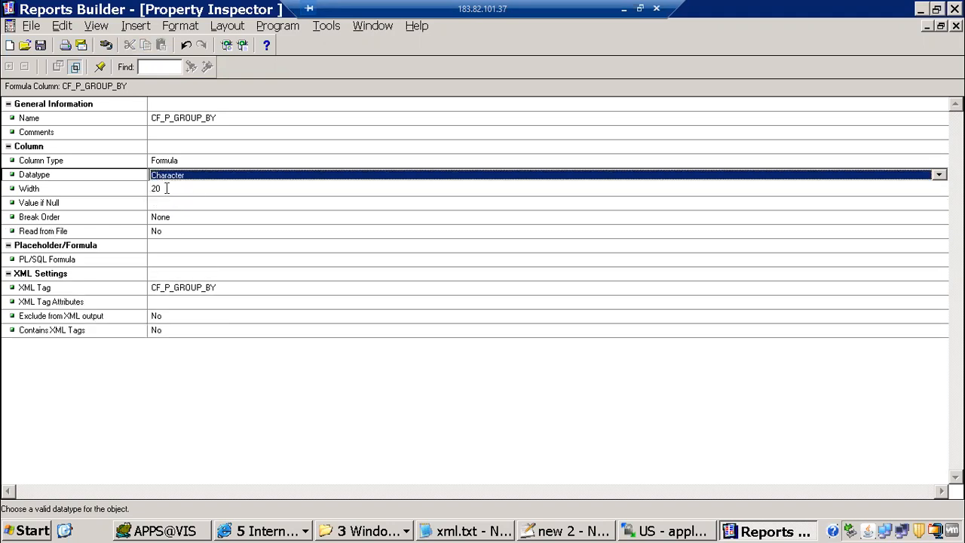
{"action": "key", "text": "Return"}
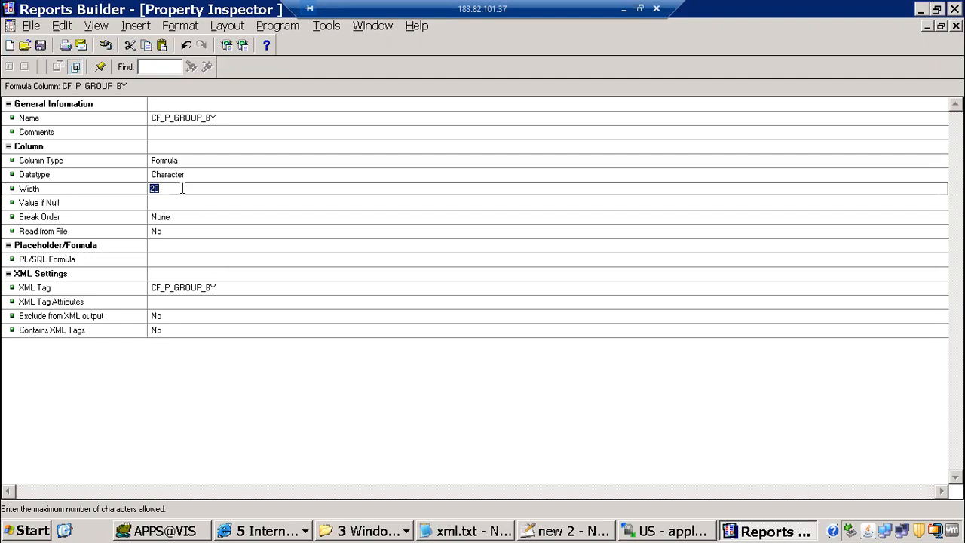
{"action": "type", "text": "100"}
{"action": "key", "text": "Return"}
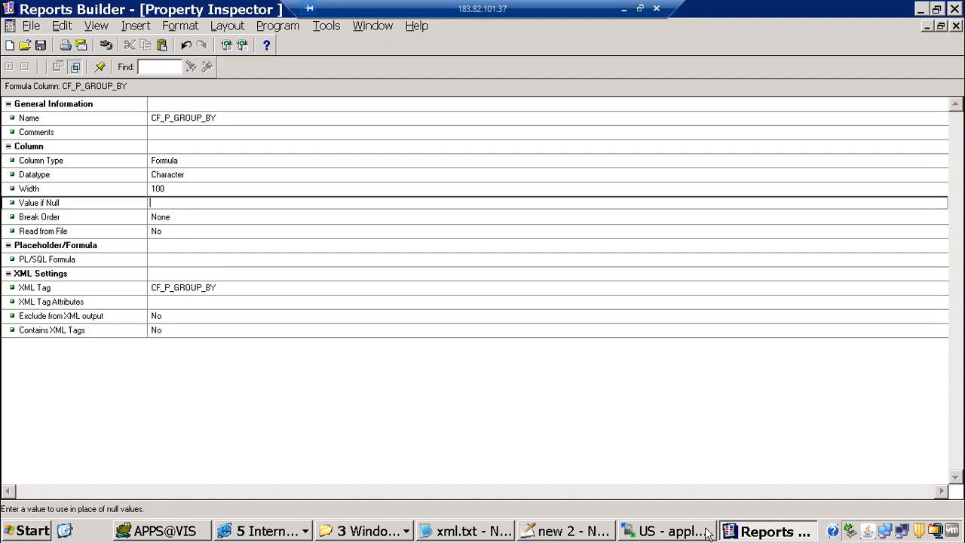
{"action": "left_click", "coordinate": [230, 532]}
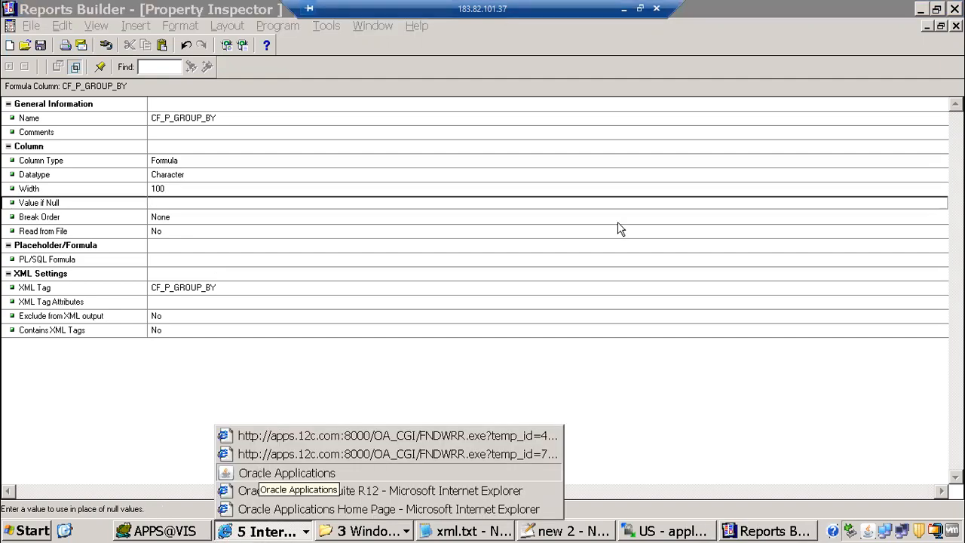
{"action": "left_click", "coordinate": [260, 473]}
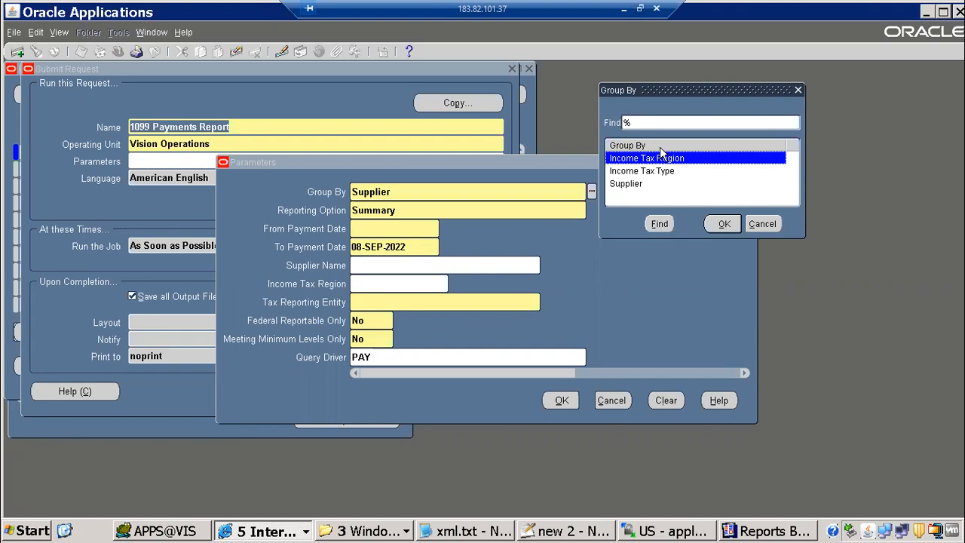
{"action": "key", "text": "alt+Tab"}
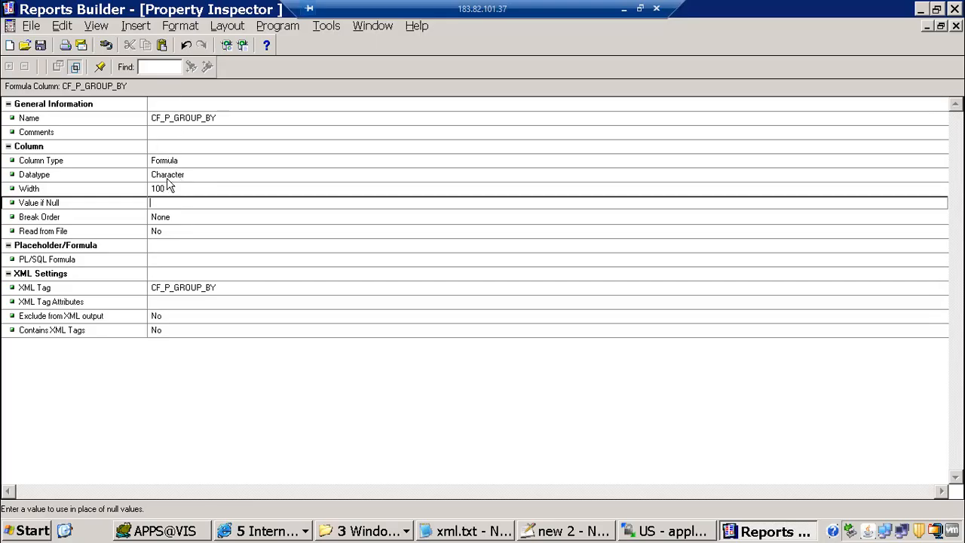
Write return(:P_GROUP_BY); as CF_P_GROUP_BY's PL/SQL formula, pasting the parameter name from the notes
{"action": "left_click", "coordinate": [168, 258]}
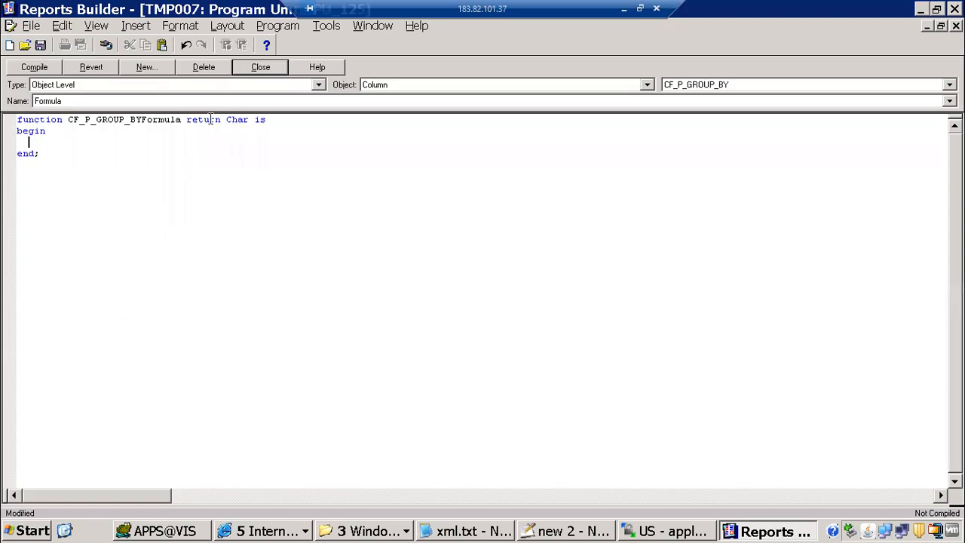
{"action": "left_click_drag", "start_coordinate": [198, 119], "coordinate": [267, 118]}
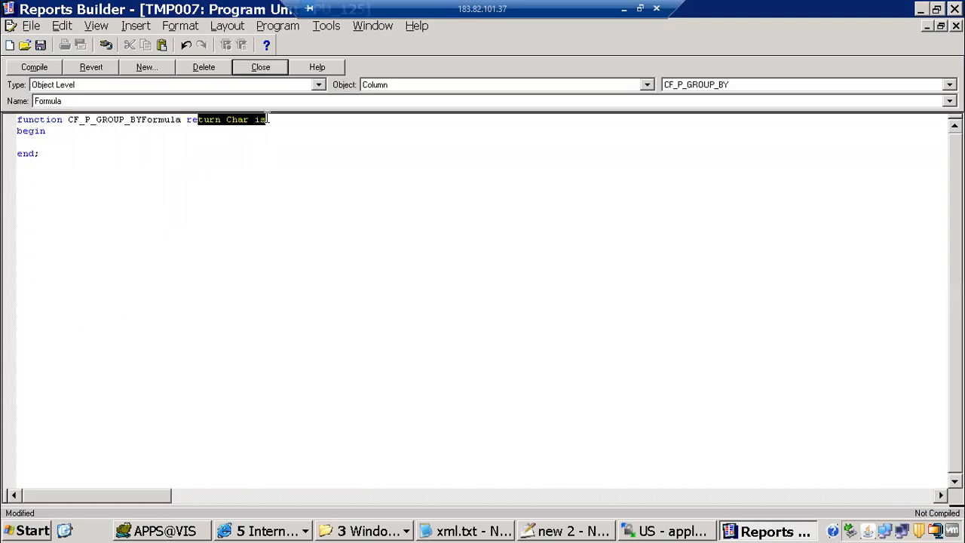
{"action": "left_click", "coordinate": [68, 137]}
{"action": "type", "text": "r"}
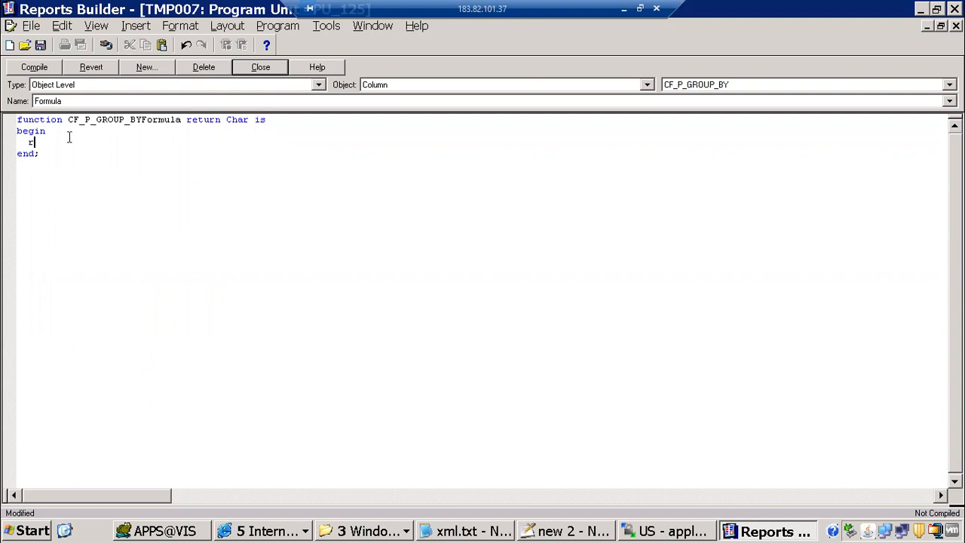
{"action": "type", "text": "eturn(:"}
{"action": "key", "text": "alt+Tab"}
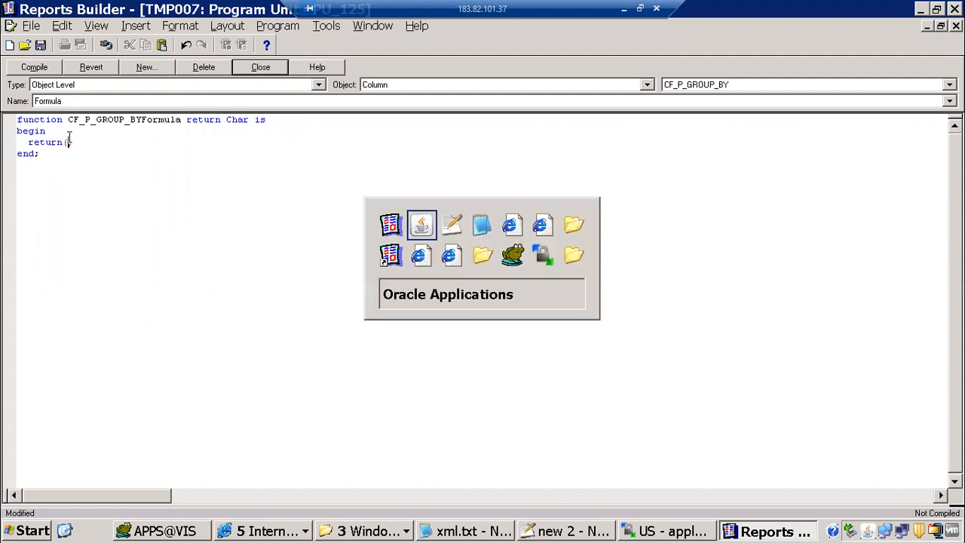
{"action": "key", "text": "alt+Tab"}
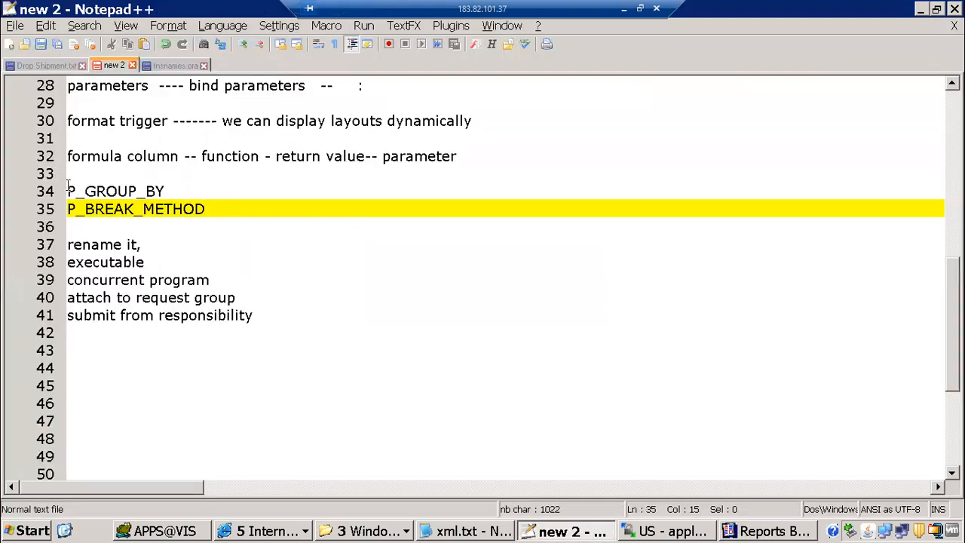
{"action": "left_click", "coordinate": [16, 191]}
{"action": "key", "text": "ctrl+c"}
{"action": "key", "text": "alt+Tab"}
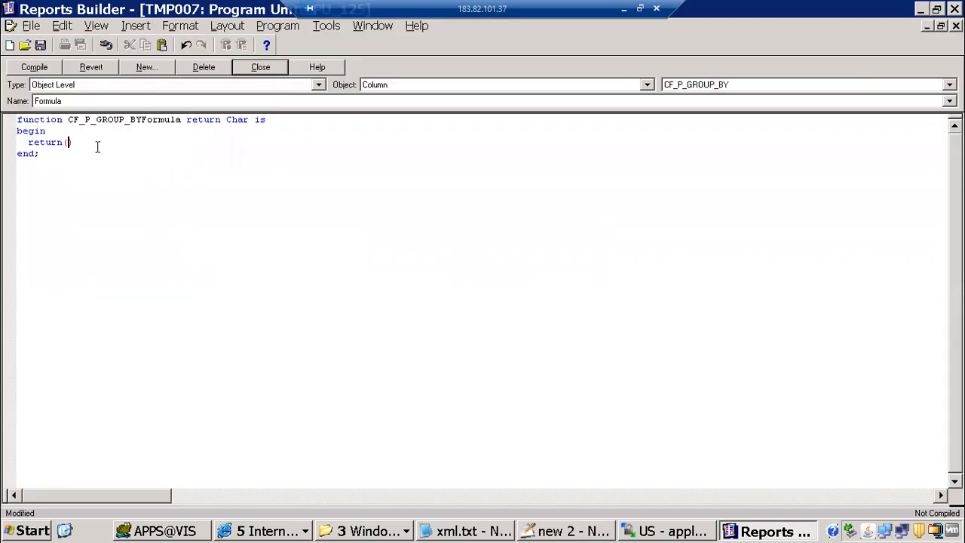
{"action": "key", "text": "ctrl+v"}
{"action": "type", "text": ";"}
Compile the formula, fix the missing colon, recompile successfully and close the editor
{"action": "left_click", "coordinate": [41, 66]}
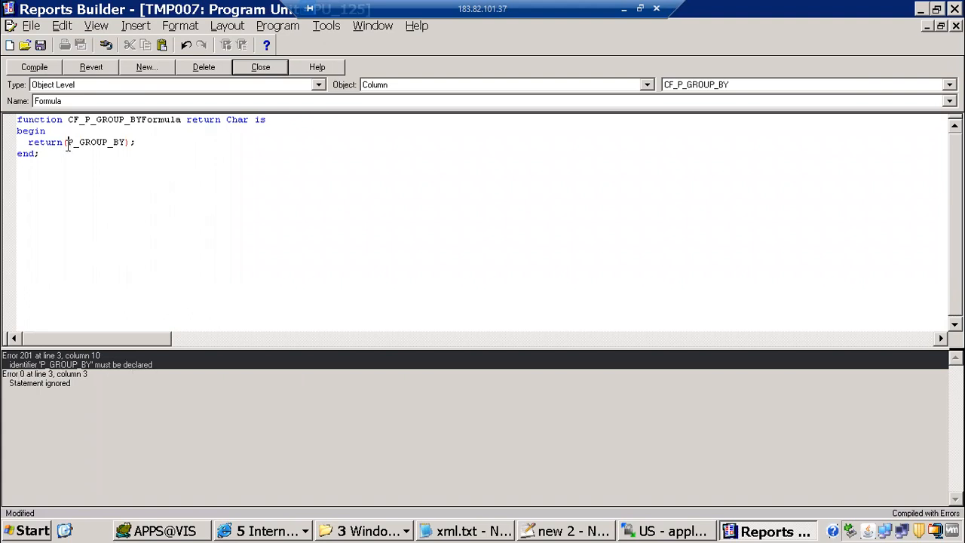
{"action": "type", "text": ":"}
{"action": "left_click", "coordinate": [33, 67]}
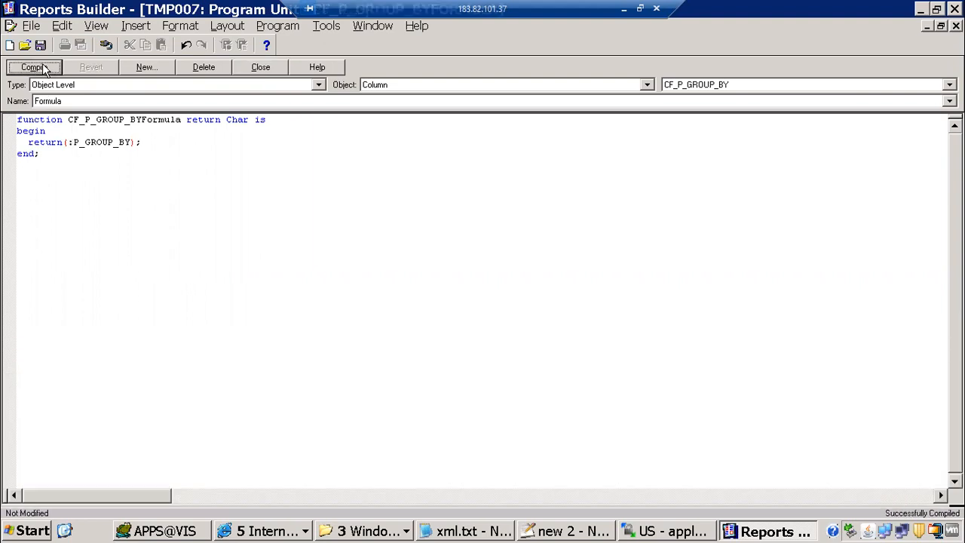
{"action": "left_click", "coordinate": [263, 67]}
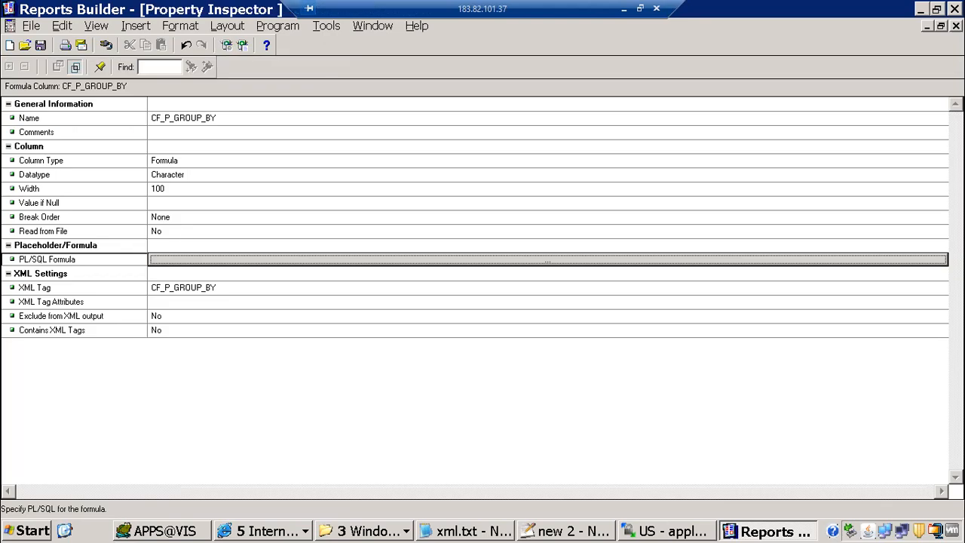
Add a new formula column below CF_P_GROUP_BY in the data model and show its properties
{"action": "left_click", "coordinate": [956, 25]}
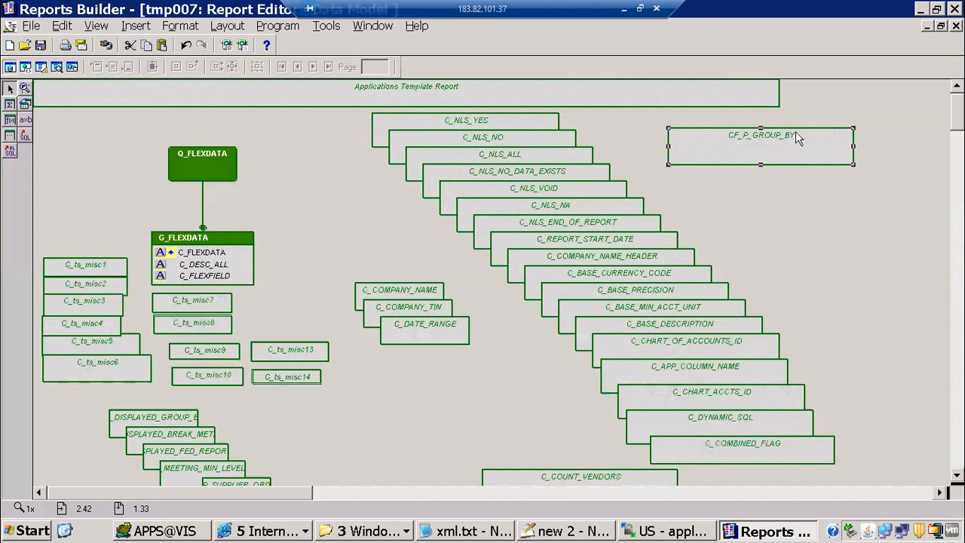
{"action": "left_click", "coordinate": [10, 122]}
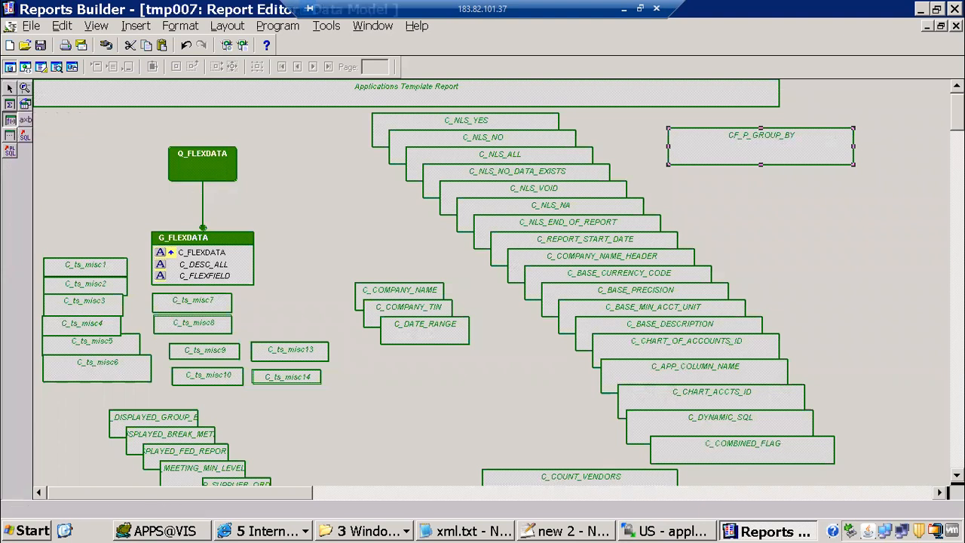
{"action": "left_click_drag", "start_coordinate": [680, 170], "coordinate": [849, 212]}
{"action": "key", "text": "F4"}
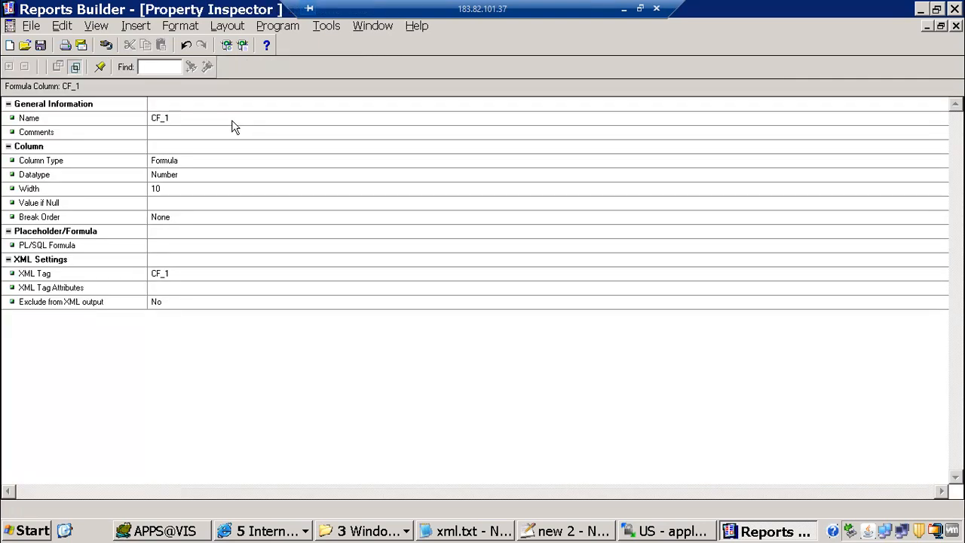
Rename the new formula column to CF_P_BREAK_METHOD, using P_BREAK_METHOD copied from the notes
{"action": "left_click", "coordinate": [232, 118]}
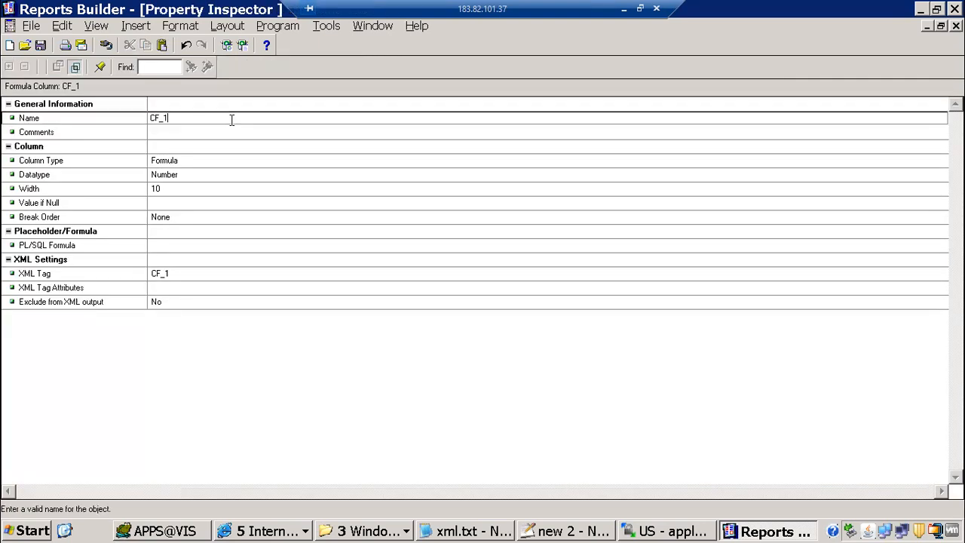
{"action": "key", "text": "alt+Tab"}
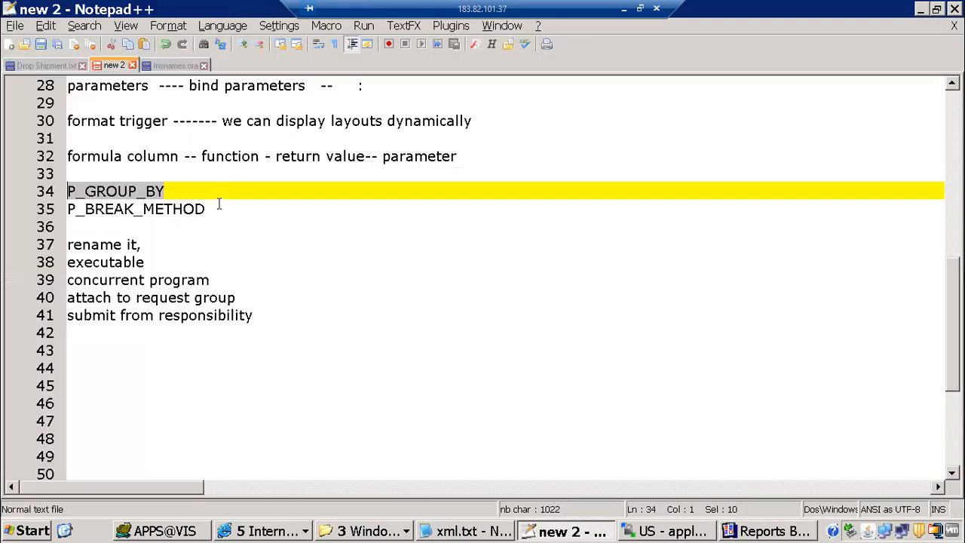
{"action": "left_click", "coordinate": [219, 205]}
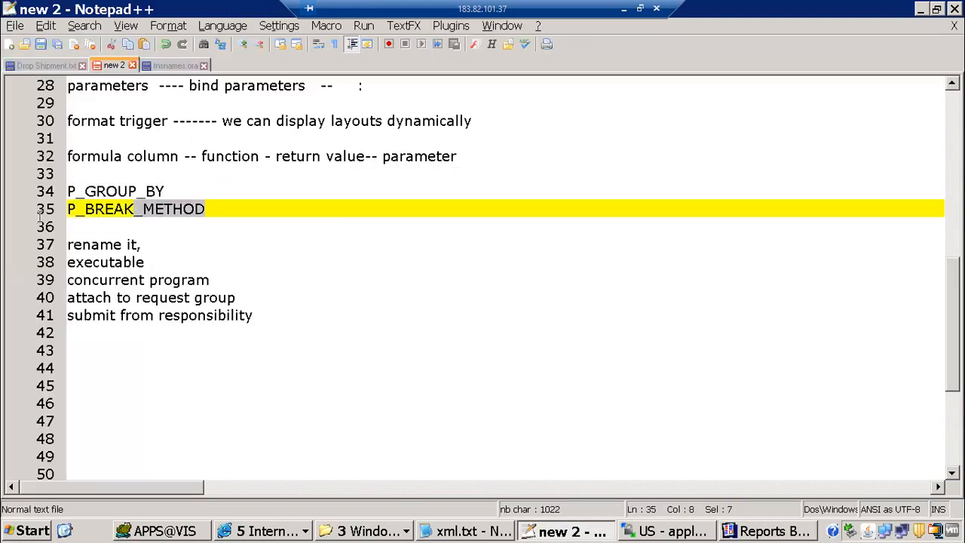
{"action": "key", "text": "shift+Down"}
{"action": "key", "text": "shift+Up"}
{"action": "key", "text": "ctrl+c"}
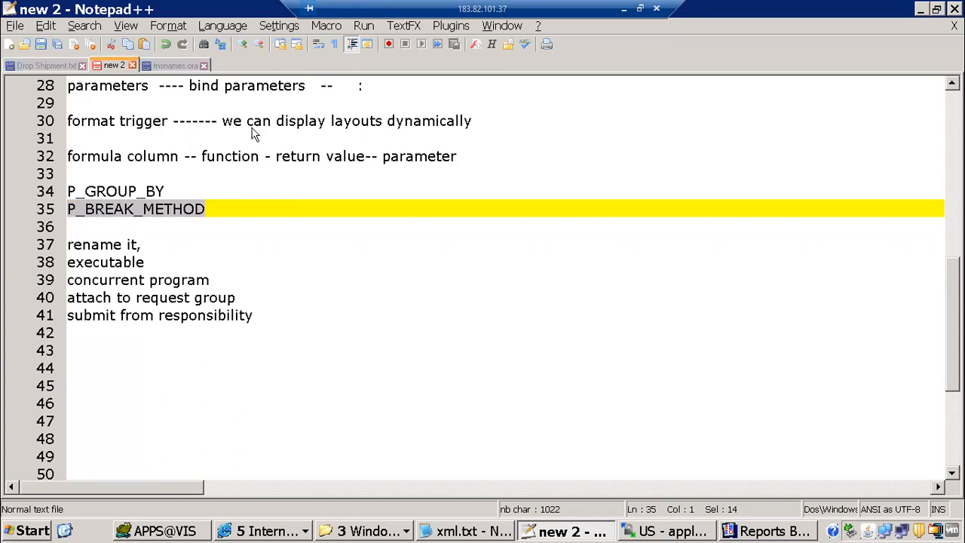
{"action": "key", "text": "alt+Tab"}
{"action": "key", "text": "ctrl+v"}
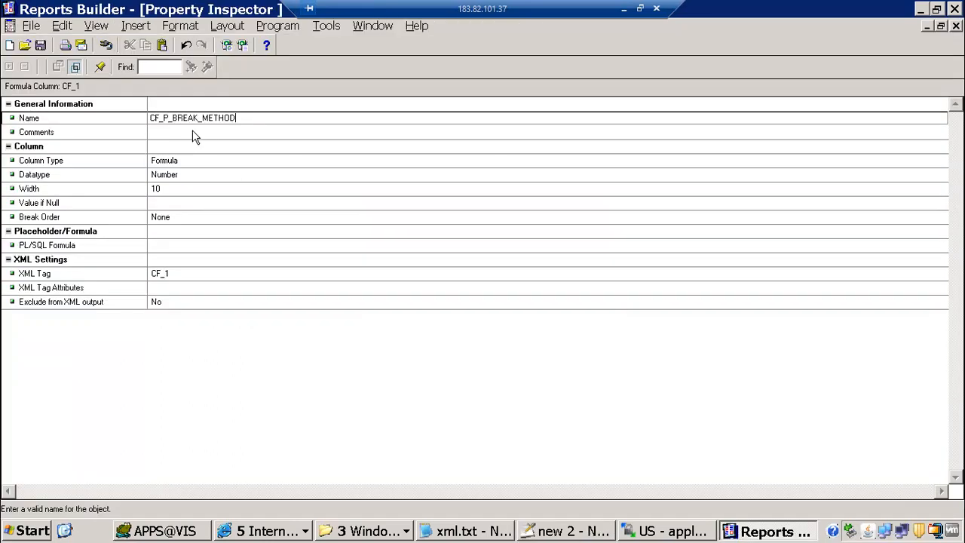
{"action": "key", "text": "Return"}
{"action": "left_click", "coordinate": [175, 159]}
{"action": "left_click", "coordinate": [180, 175]}
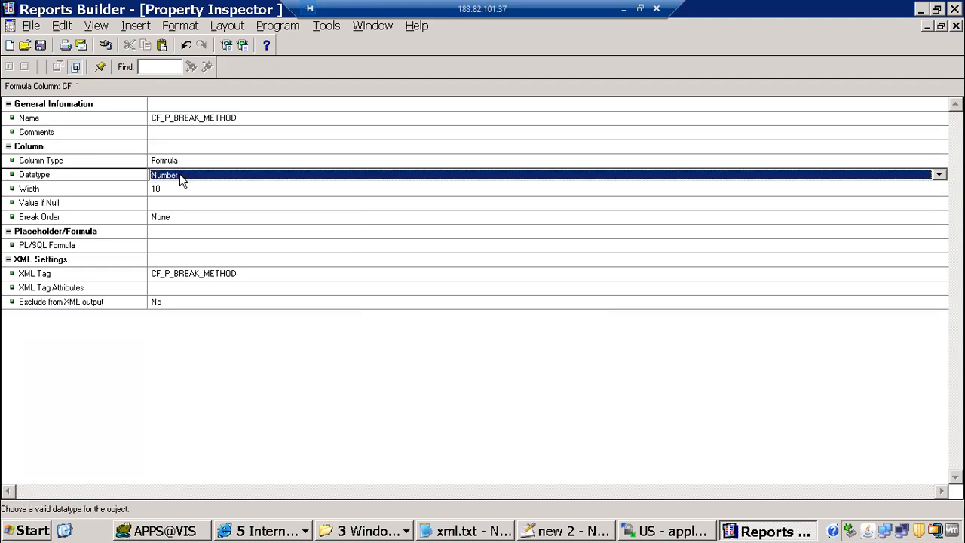
Check the Group By (Supplier) and Reporting Option value lists, then make CF_P_BREAK_METHOD Character datatype
{"action": "left_click", "coordinate": [264, 530]}
{"action": "left_click", "coordinate": [286, 469]}
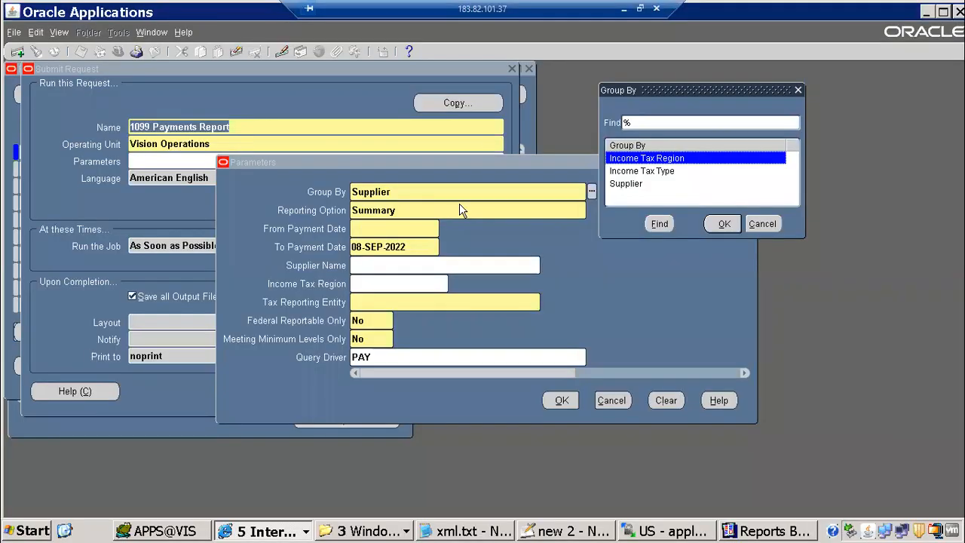
{"action": "left_click", "coordinate": [762, 223]}
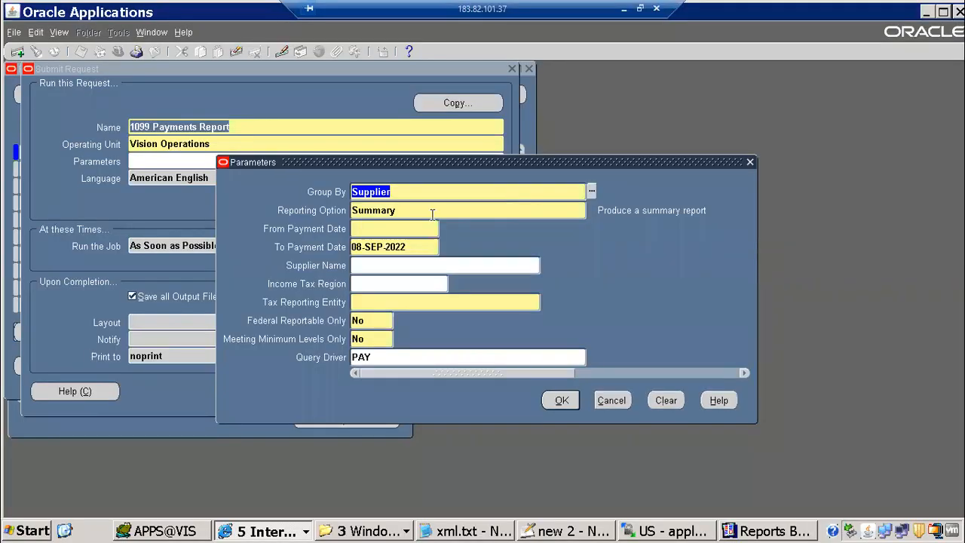
{"action": "key", "text": "Tab"}
{"action": "key", "text": "ctrl+l"}
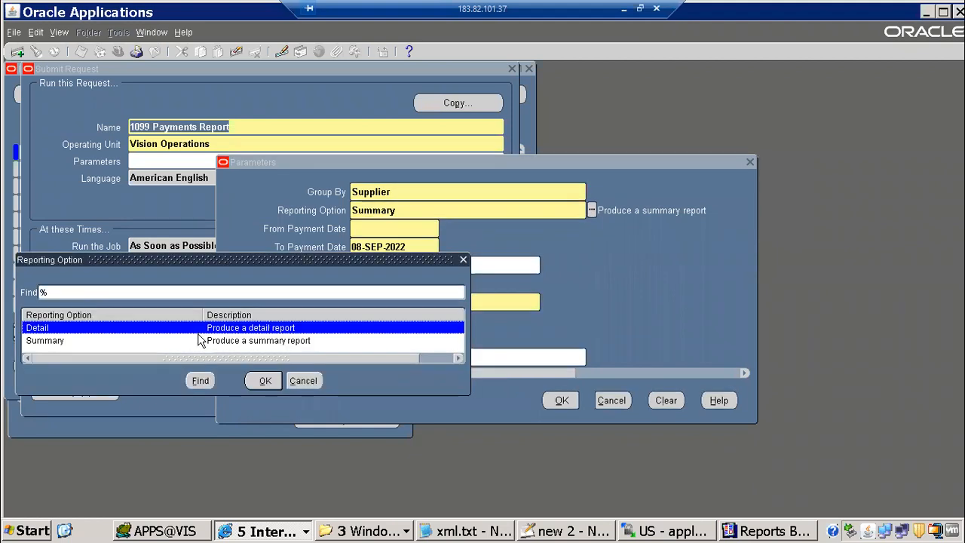
{"action": "key", "text": "alt+Tab"}
{"action": "key", "text": "c"}
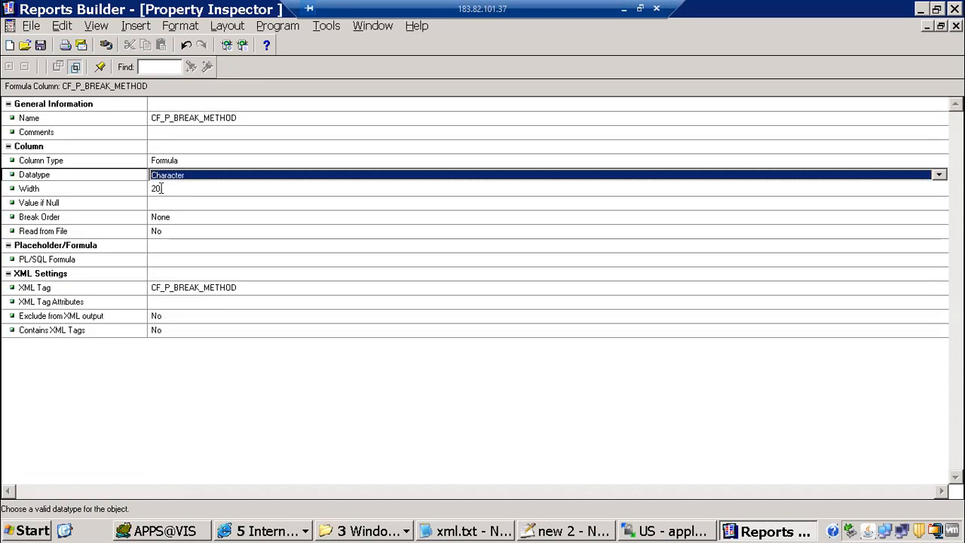
Set CF_P_BREAK_METHOD's width to 100
{"action": "left_click", "coordinate": [161, 188]}
{"action": "type", "text": "100"}
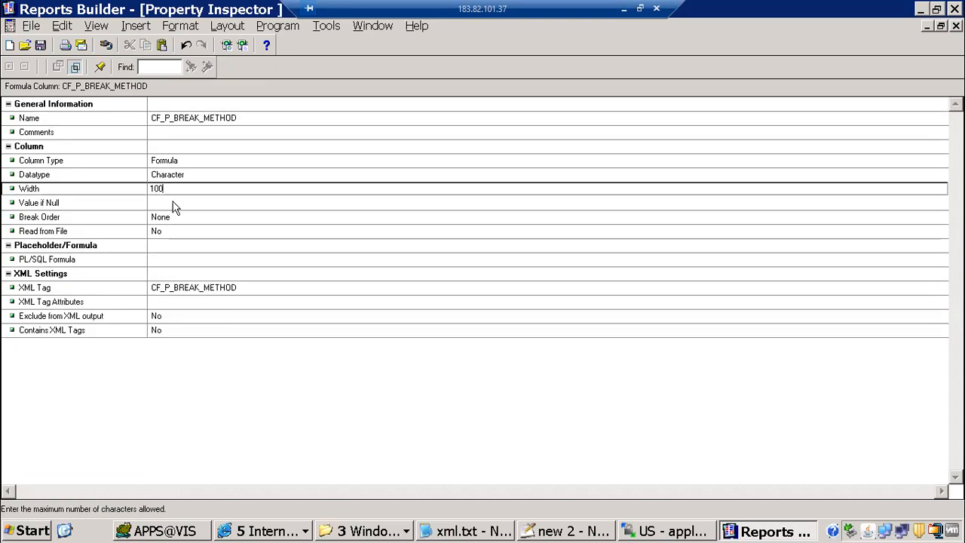
{"action": "left_click", "coordinate": [173, 203]}
Give CF_P_BREAK_METHOD the formula return(:P_BREAK_METHOD);, compile it keeping the program unit, and close
{"action": "left_click", "coordinate": [173, 260]}
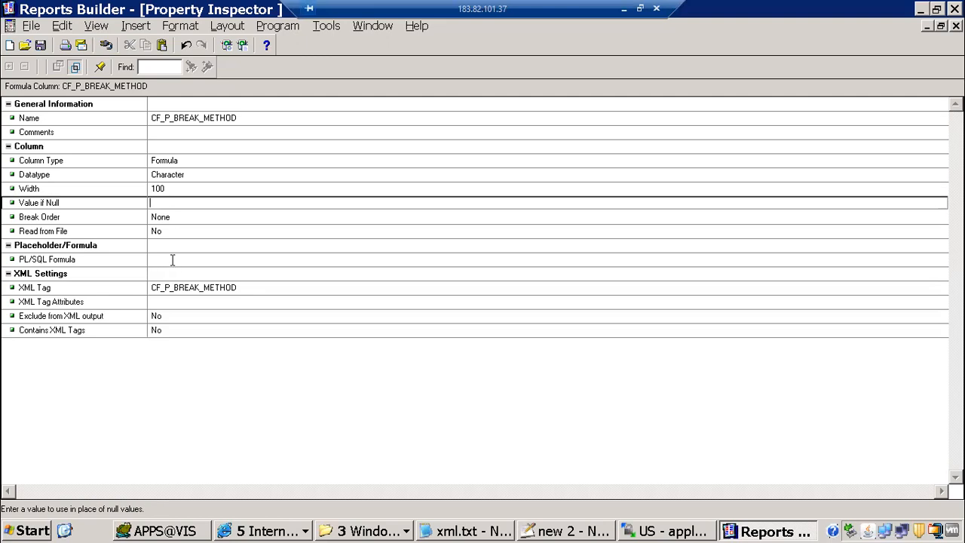
{"action": "type", "text": "ret"}
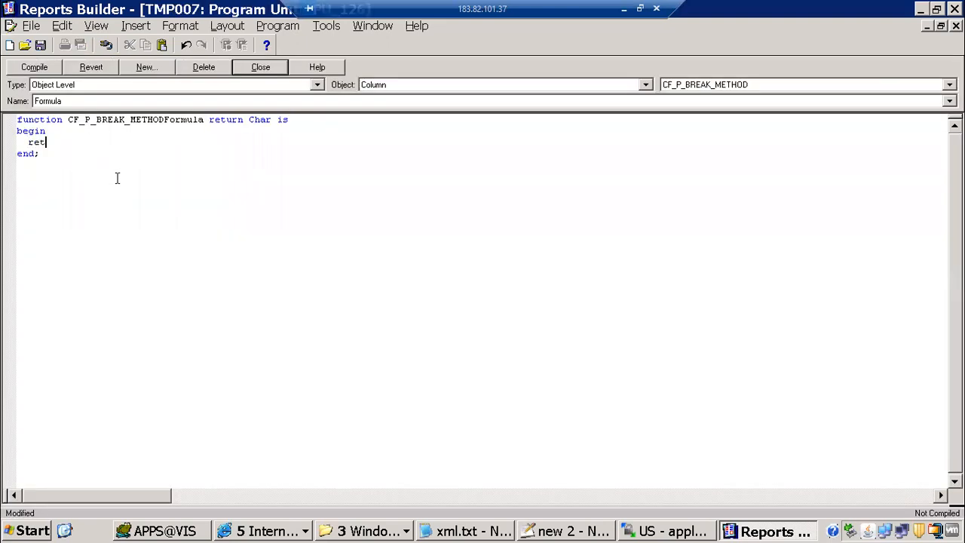
{"action": "type", "text": "urn()"}
{"action": "key", "text": "Left"}
{"action": "key", "text": "ctrl+v"}
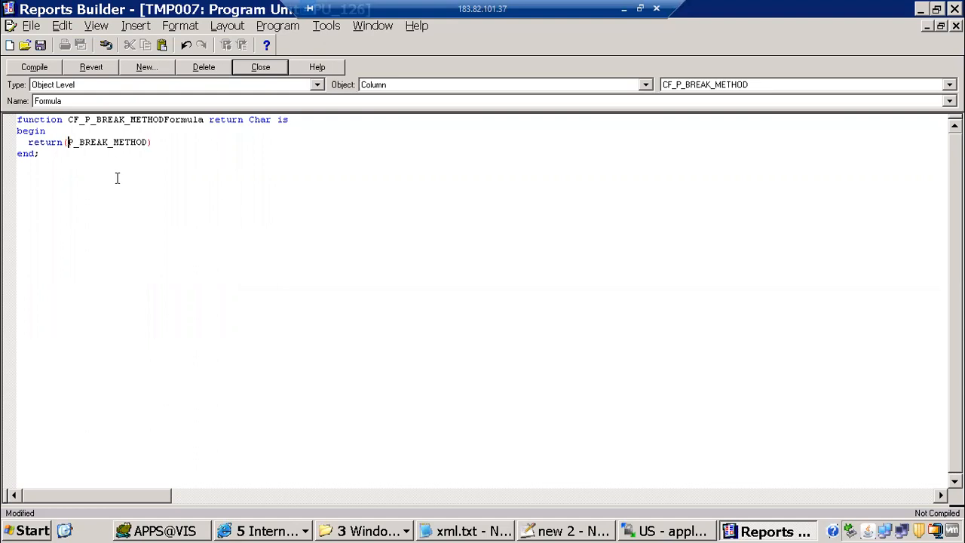
{"action": "type", "text": ":"}
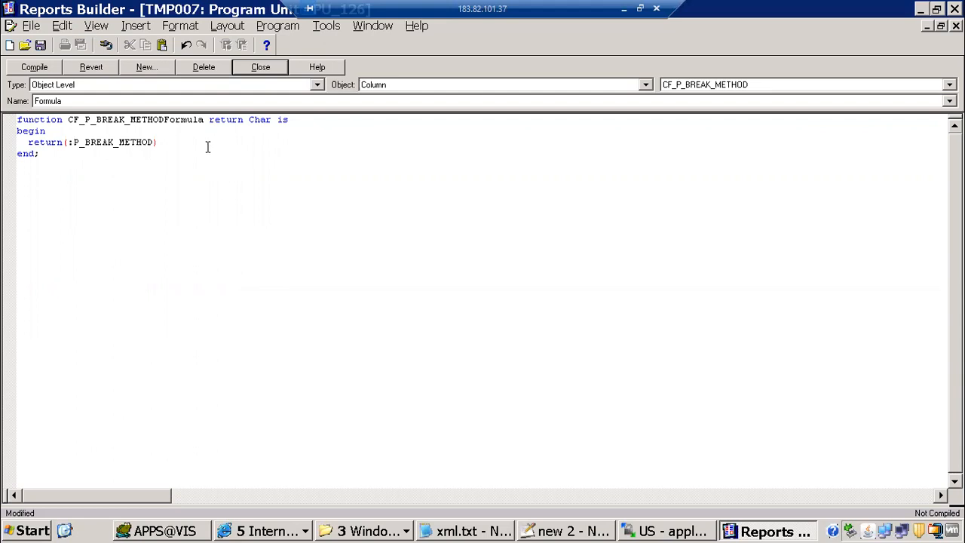
{"action": "key", "text": "End"}
{"action": "type", "text": ";"}
{"action": "left_click", "coordinate": [34, 67]}
{"action": "left_click", "coordinate": [228, 70]}
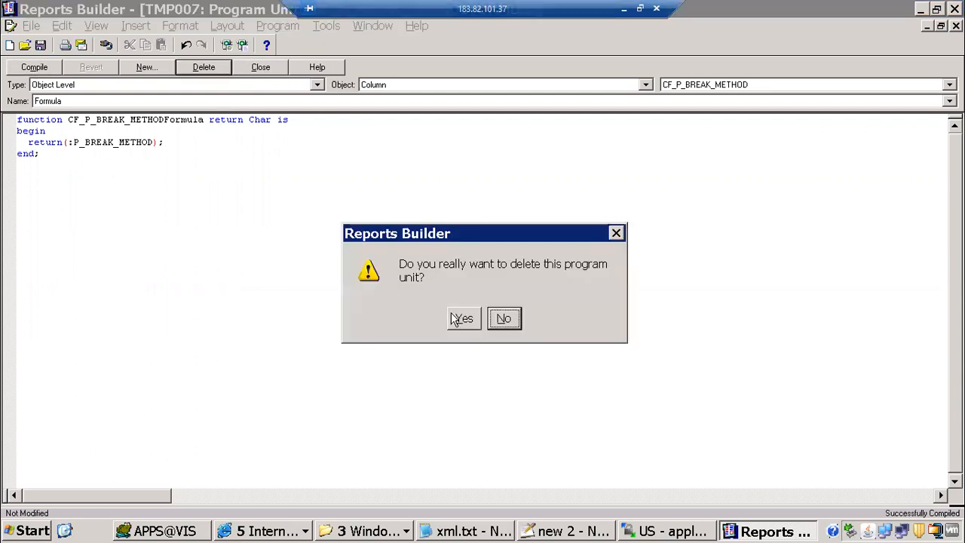
{"action": "left_click", "coordinate": [504, 318]}
{"action": "left_click", "coordinate": [261, 68]}
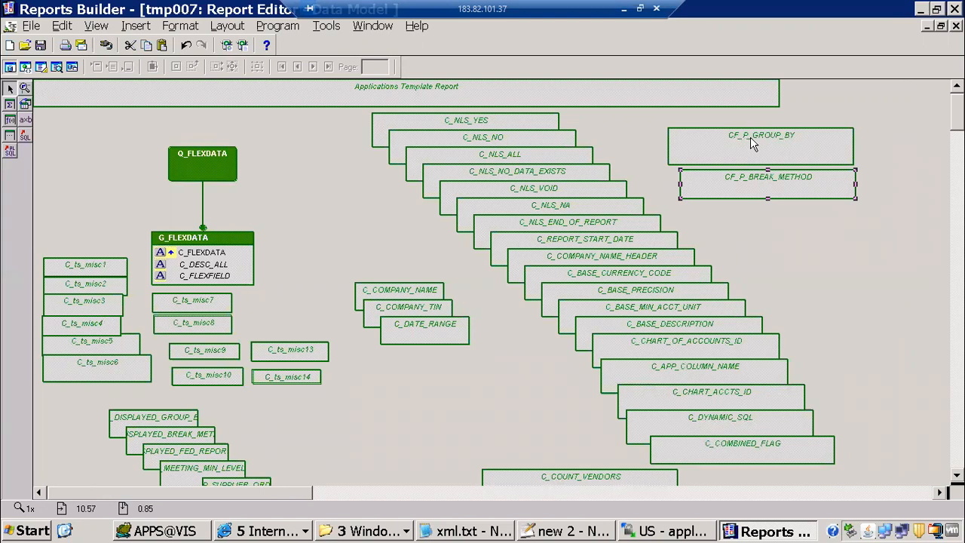
{"action": "key", "text": "F4"}
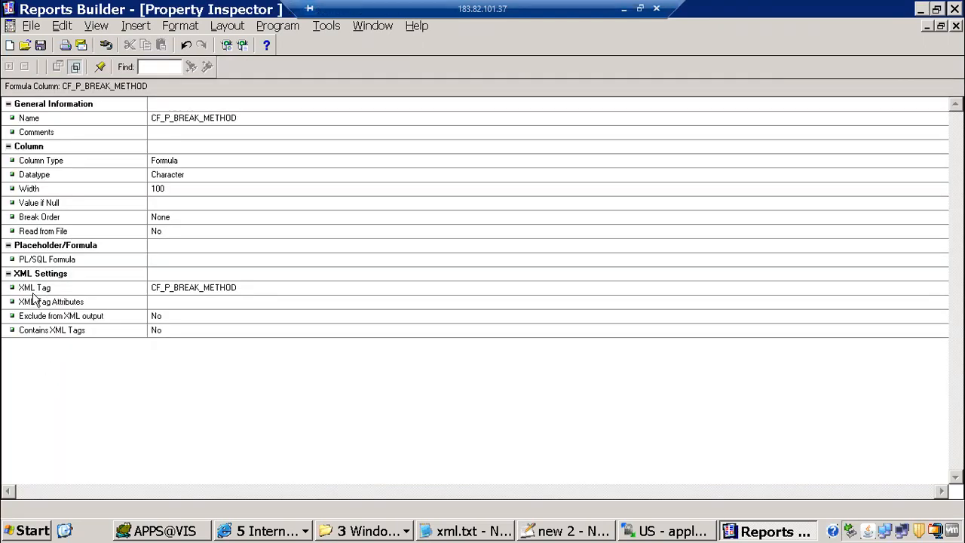
{"action": "left_click", "coordinate": [63, 291]}
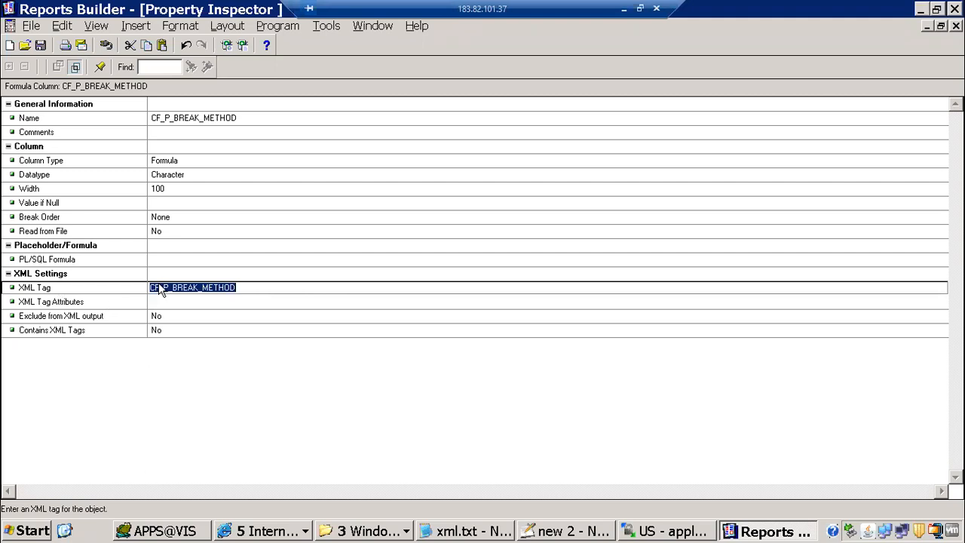
{"action": "left_click", "coordinate": [956, 26]}
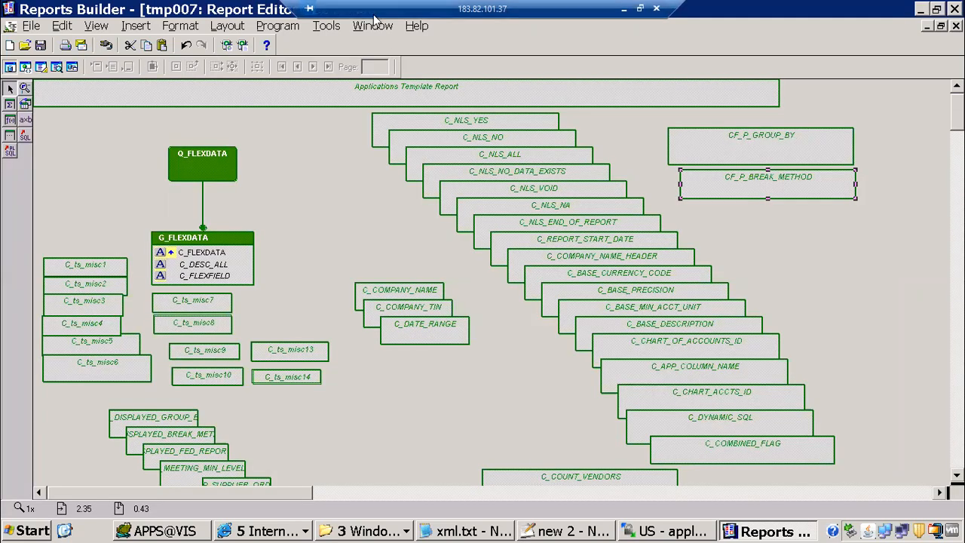
{"action": "left_click", "coordinate": [371, 28]}
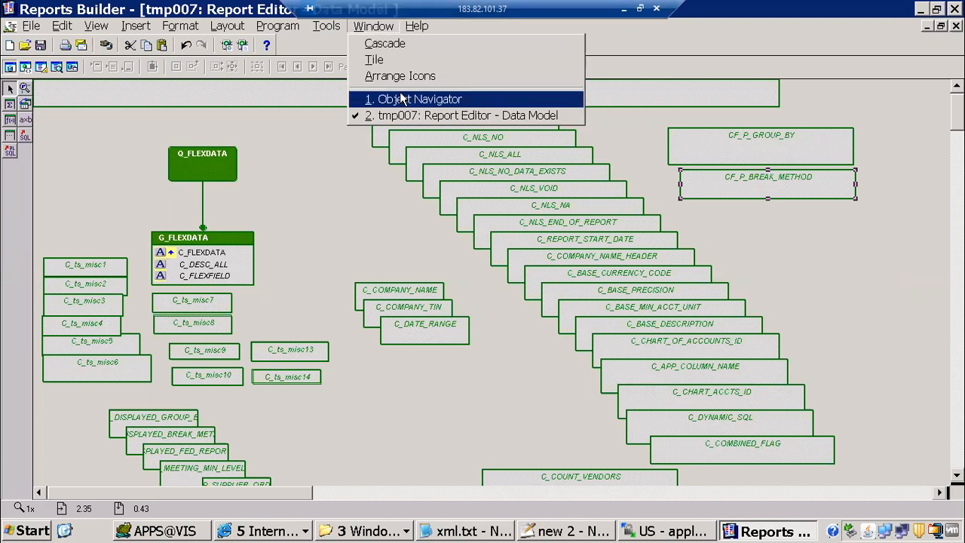
{"action": "left_click", "coordinate": [402, 99]}
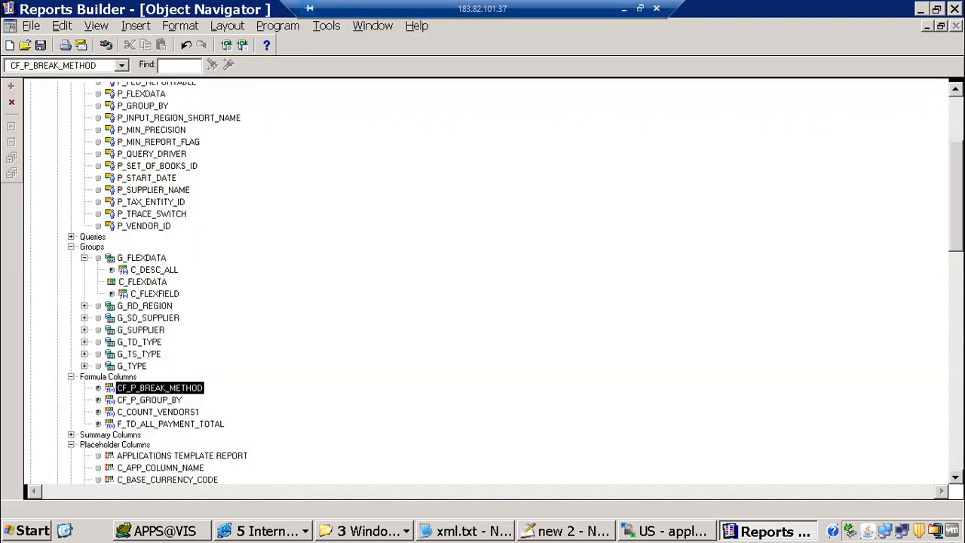
{"action": "left_click", "coordinate": [141, 106]}
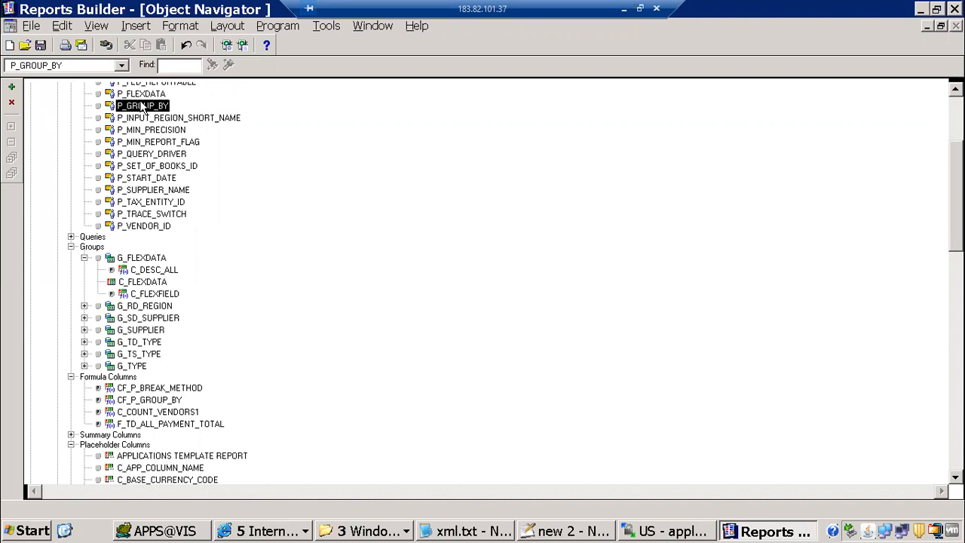
{"action": "double_click", "coordinate": [142, 107]}
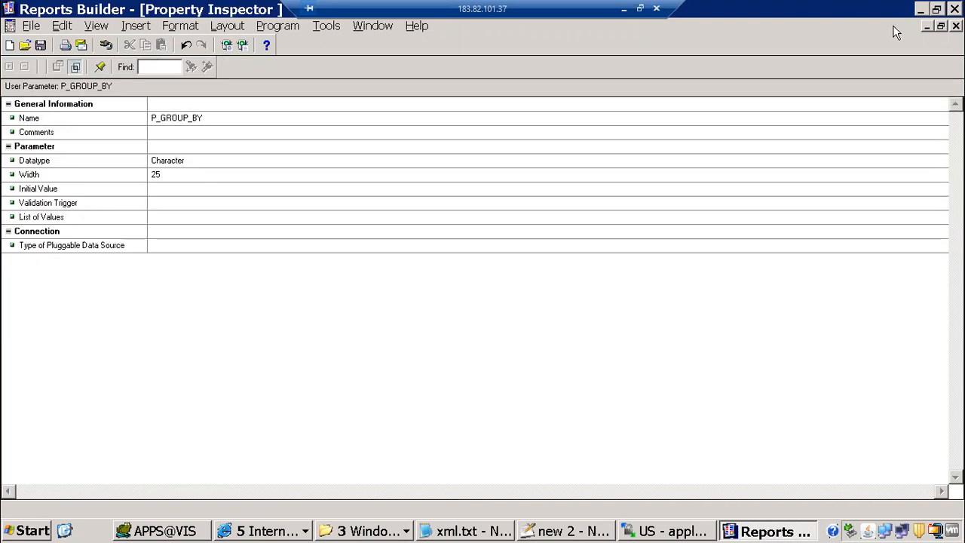
{"action": "left_click", "coordinate": [956, 26]}
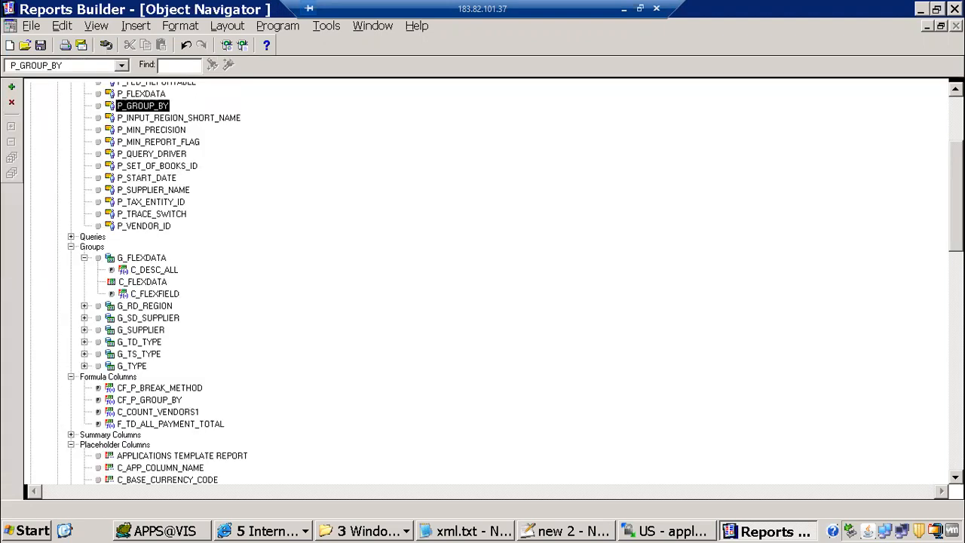
{"action": "scroll", "coordinate": [80, 161], "scroll_direction": "up", "scroll_amount": 4}
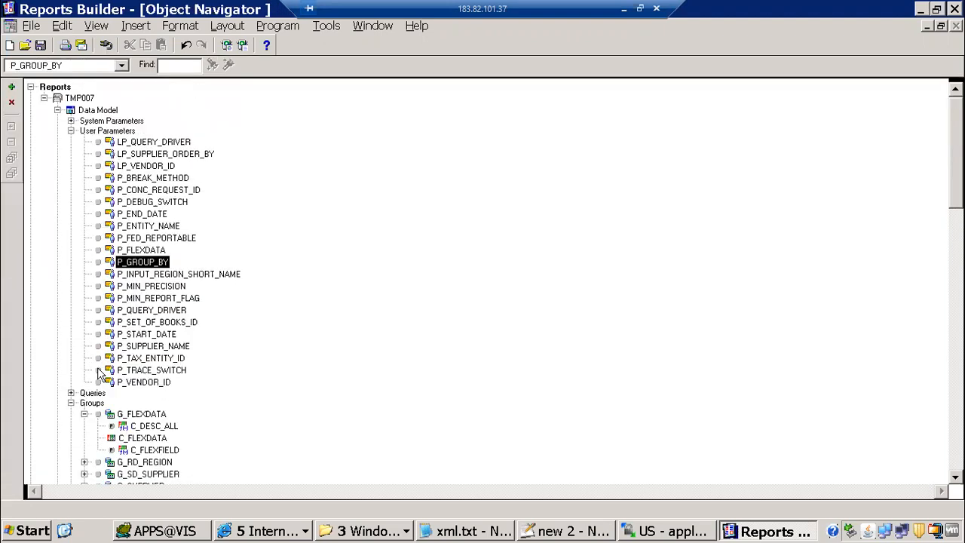
{"action": "double_click", "coordinate": [65, 110]}
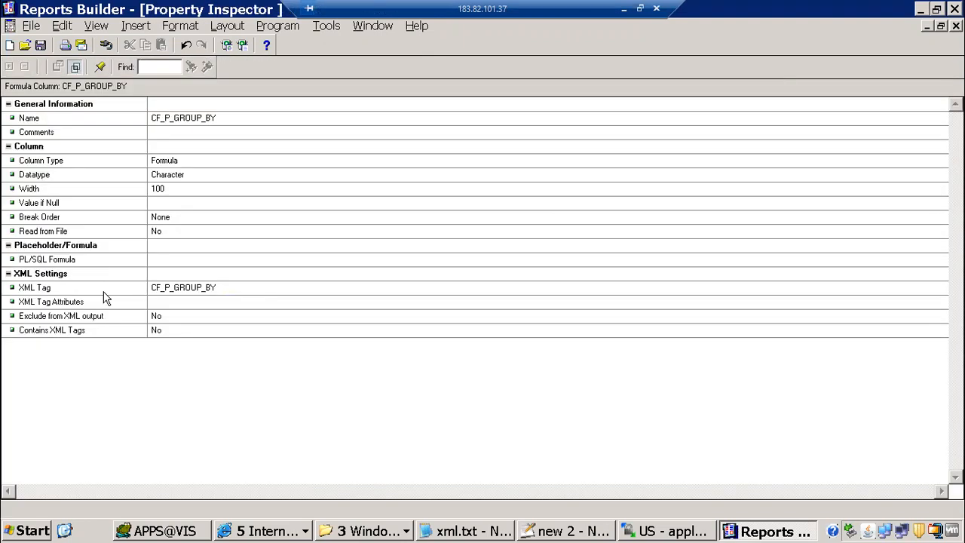
{"action": "left_click", "coordinate": [202, 119]}
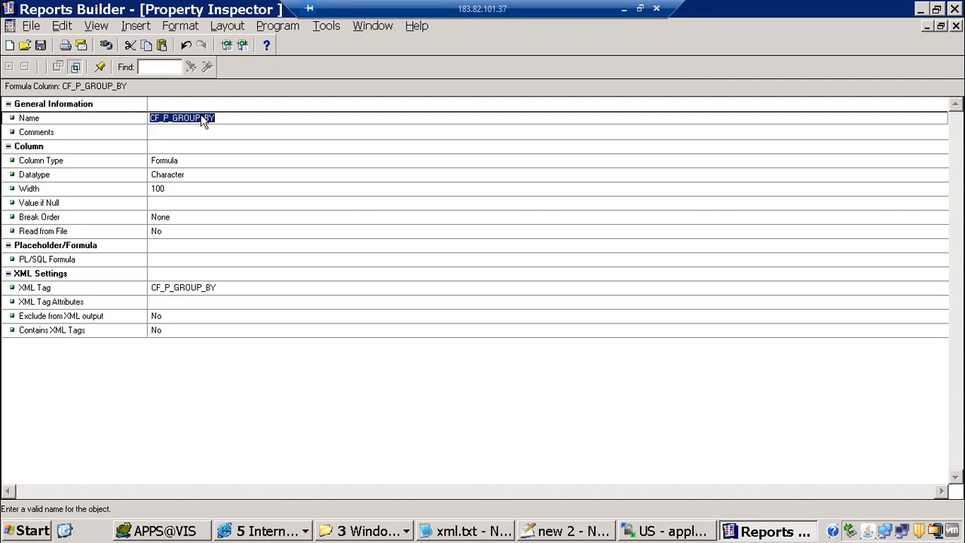
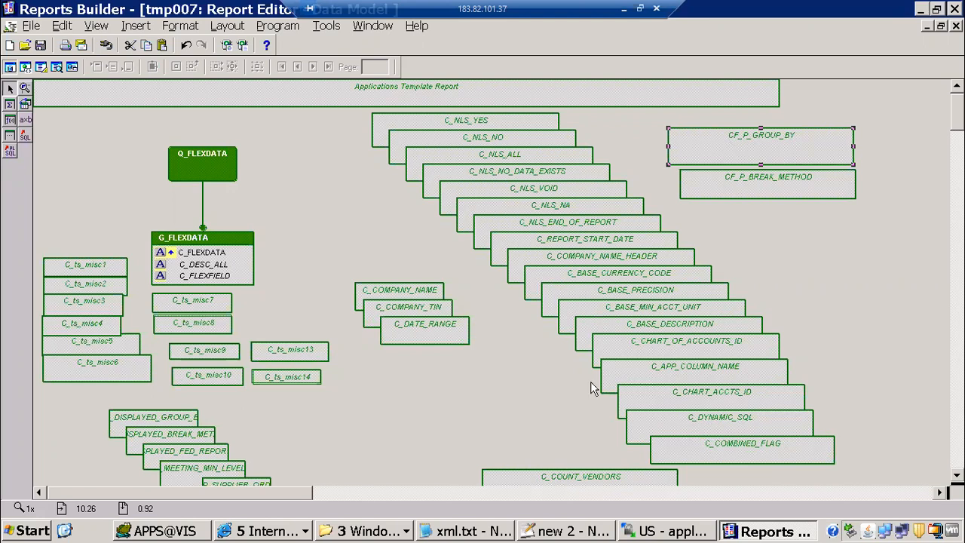
Review the download-rdf and rename-it steps in the Notepad++ notes
{"action": "left_click", "coordinate": [530, 532]}
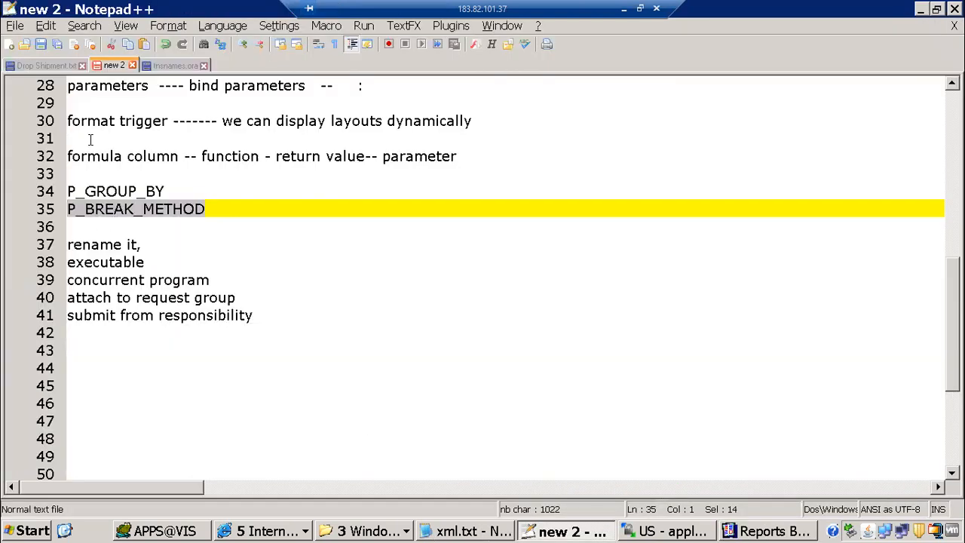
{"action": "scroll", "coordinate": [89, 139], "scroll_direction": "up", "scroll_amount": 1}
{"action": "scroll", "coordinate": [90, 139], "scroll_direction": "up", "scroll_amount": 2}
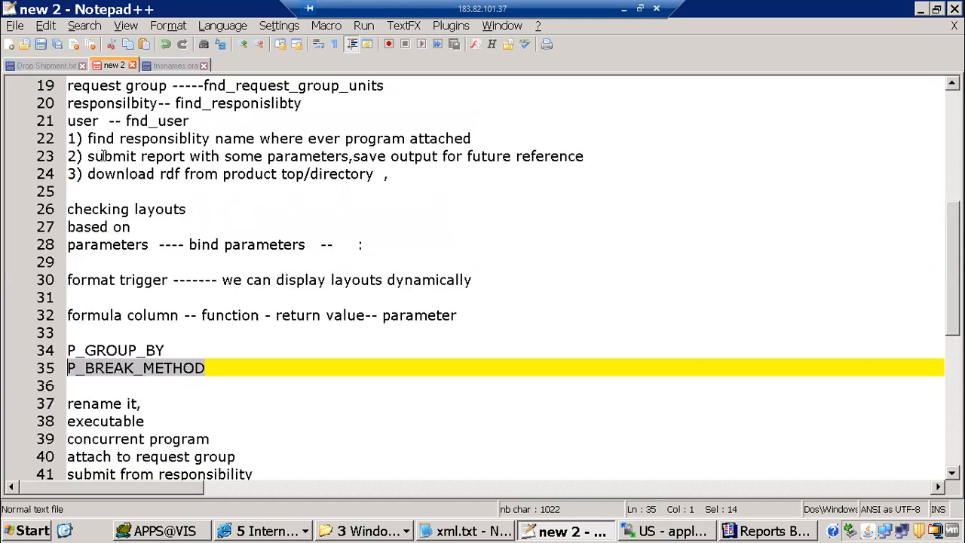
{"action": "left_click_drag", "start_coordinate": [94, 174], "coordinate": [379, 183]}
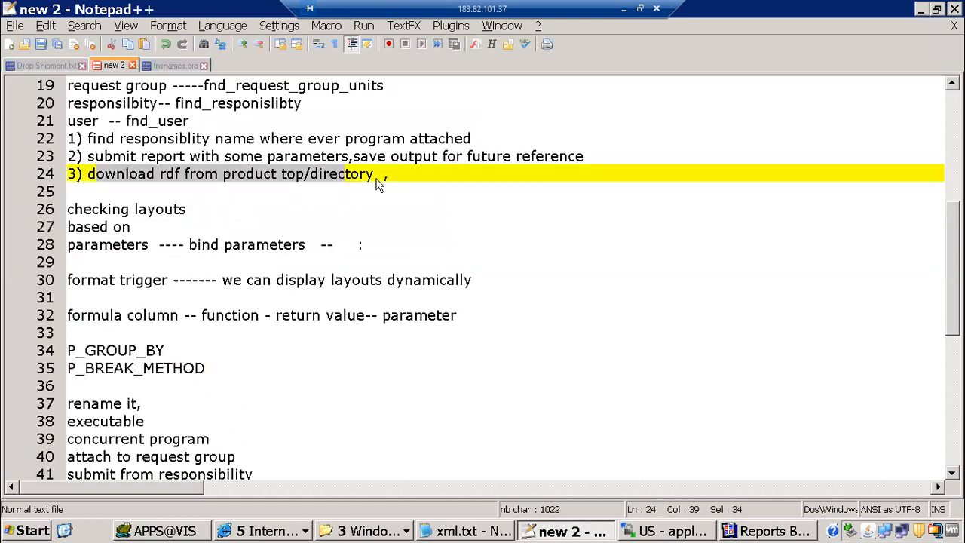
{"action": "scroll", "coordinate": [87, 158], "scroll_direction": "down", "scroll_amount": 2}
{"action": "left_click_drag", "start_coordinate": [84, 156], "coordinate": [188, 182]}
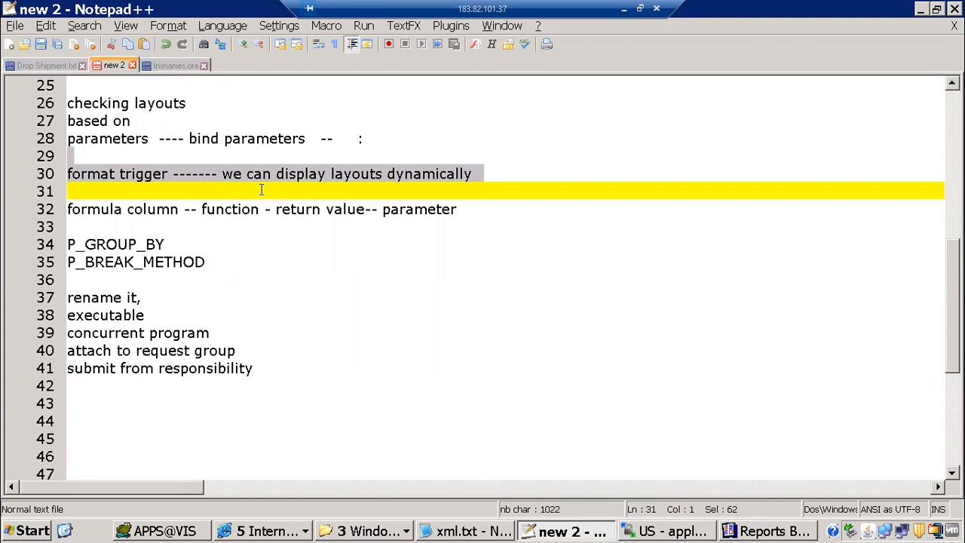
{"action": "scroll", "coordinate": [94, 113], "scroll_direction": "down", "scroll_amount": 2}
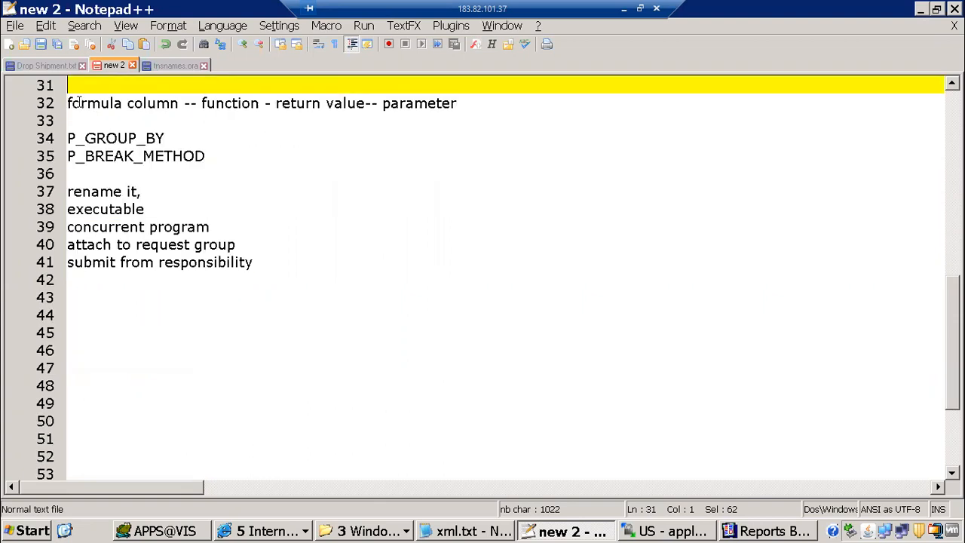
{"action": "left_click", "coordinate": [73, 102]}
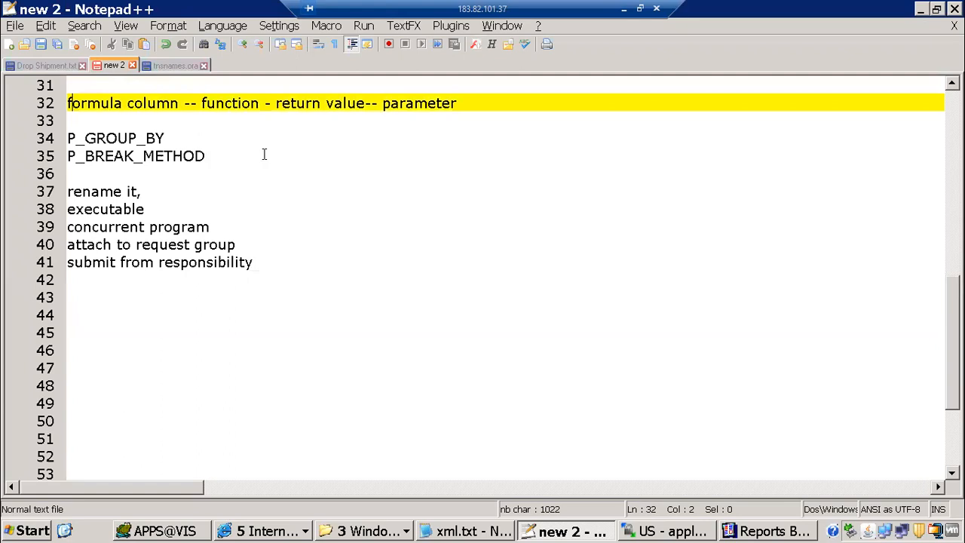
{"action": "left_click", "coordinate": [267, 178], "text": "shift"}
{"action": "scroll", "coordinate": [170, 184], "scroll_direction": "down", "scroll_amount": 2}
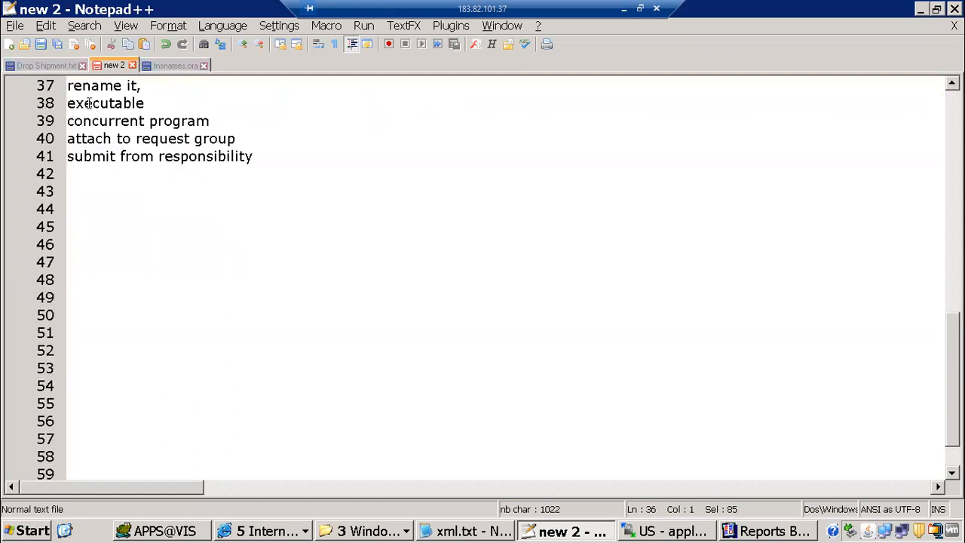
{"action": "left_click", "coordinate": [205, 157], "text": "shift"}
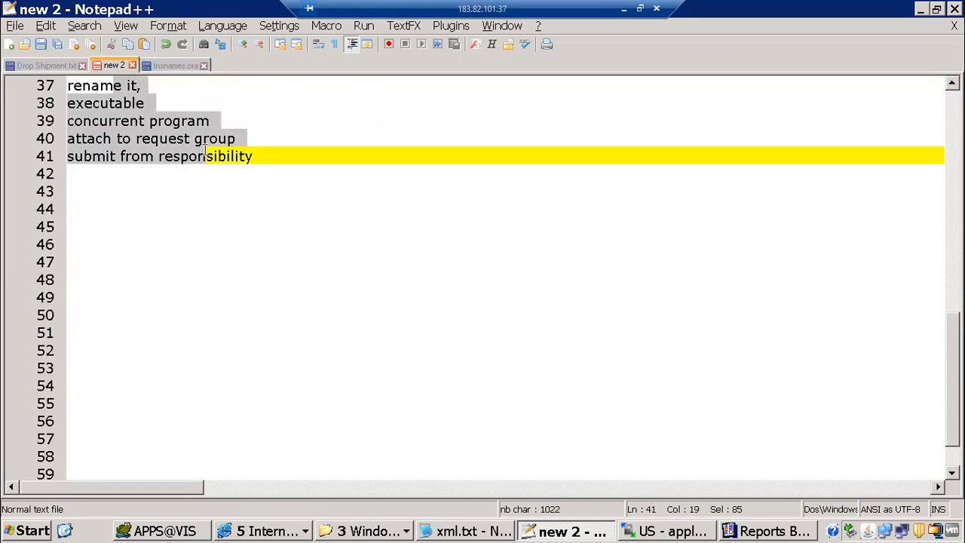
{"action": "key", "text": "Down"}
{"action": "key", "text": "Down"}
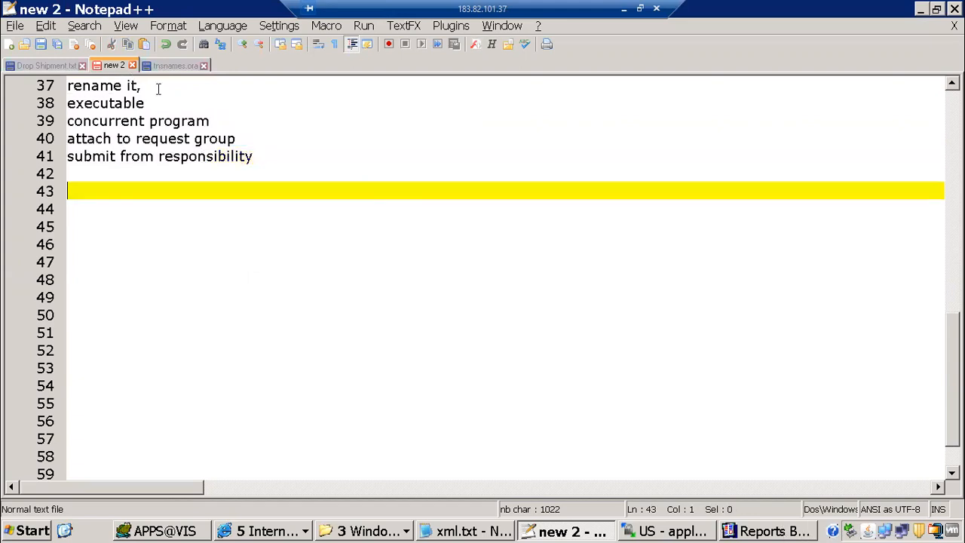
{"action": "left_click_drag", "start_coordinate": [142, 85], "coordinate": [67, 85]}
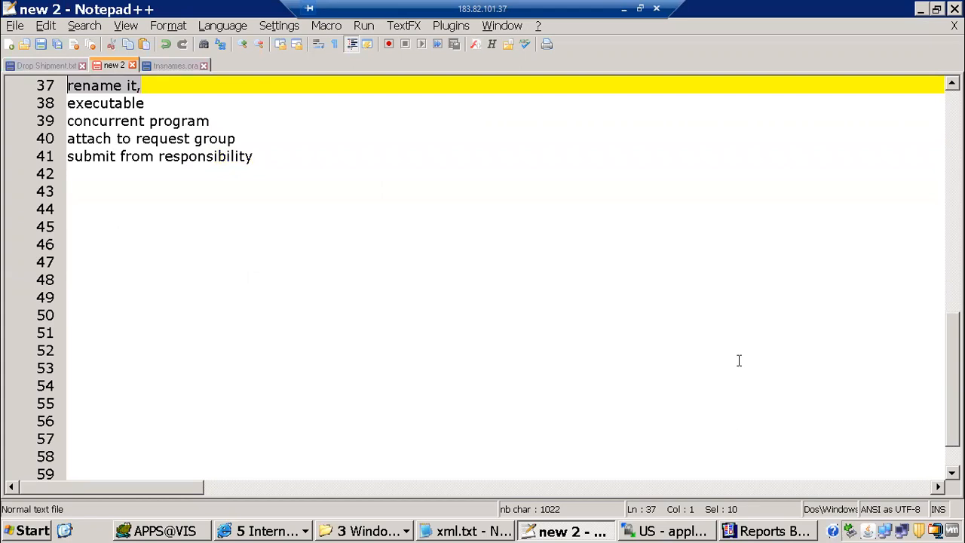
Save the report as ITMAPXT7RVT.rdf by prefixing its file name with ITM
{"action": "left_click", "coordinate": [790, 534]}
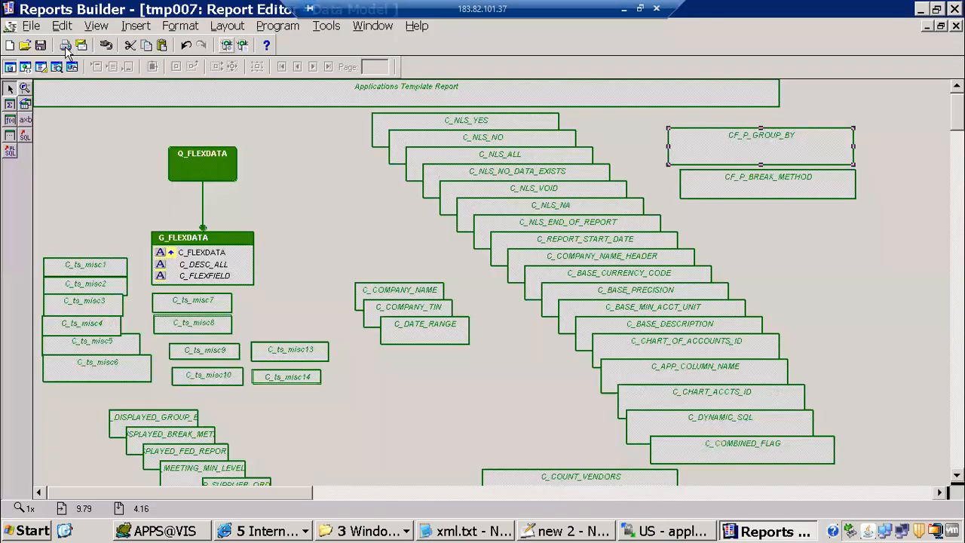
{"action": "left_click", "coordinate": [30, 26]}
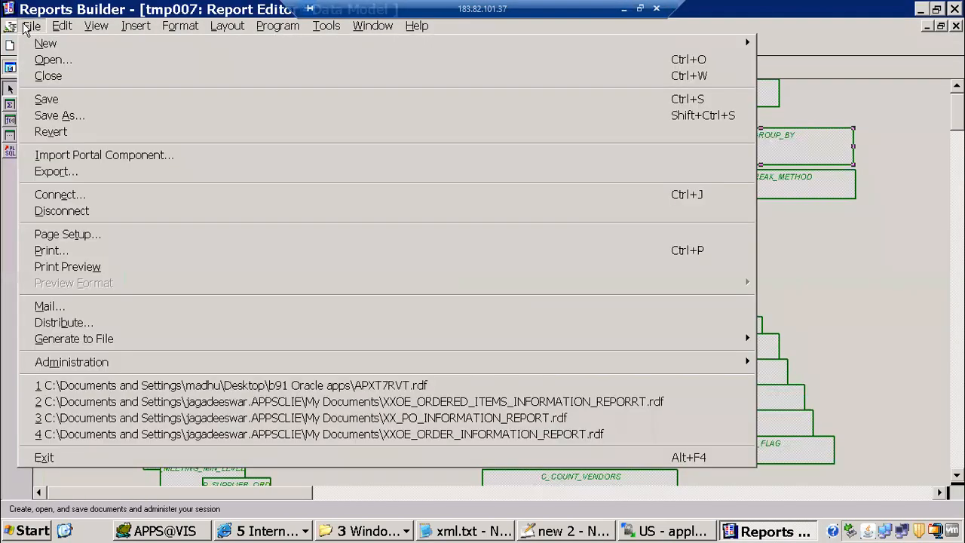
{"action": "left_click", "coordinate": [89, 115]}
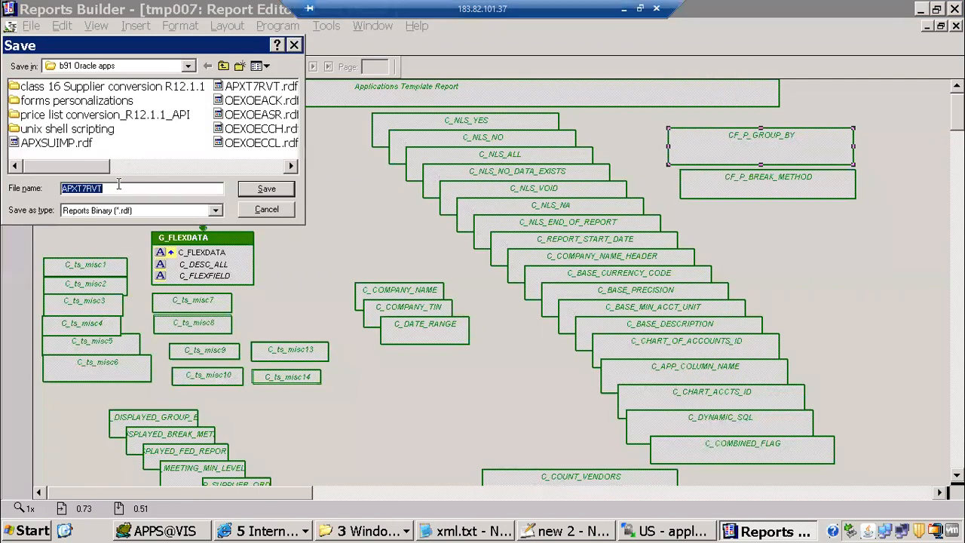
{"action": "left_click", "coordinate": [116, 187]}
{"action": "type", "text": "ITM"}
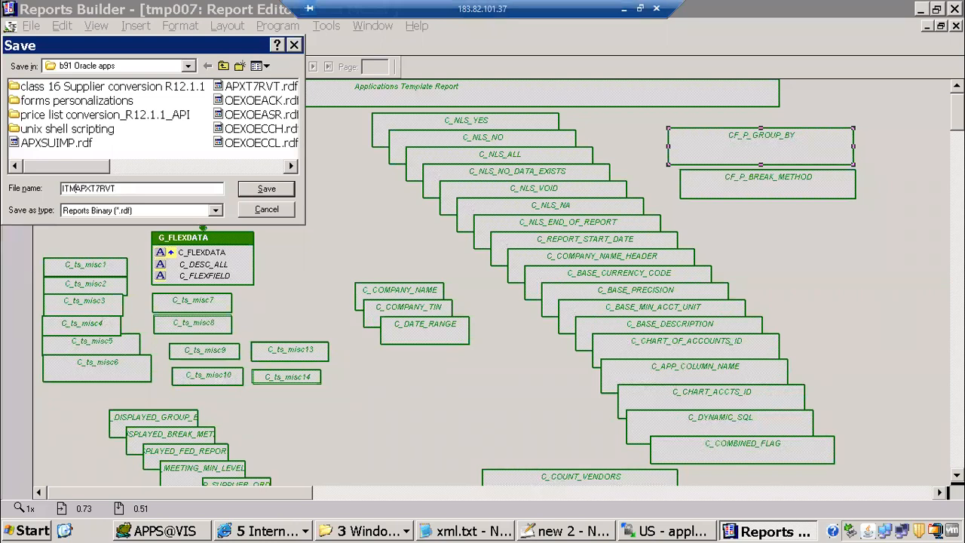
{"action": "left_click", "coordinate": [256, 194]}
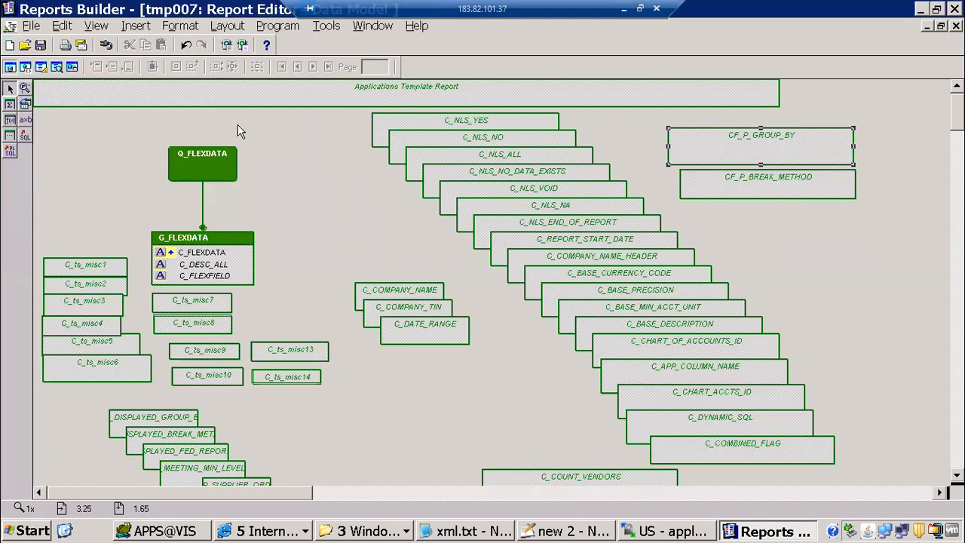
Append 'move it application server' after 'rename it,' on line 37 of the notes
{"action": "left_click", "coordinate": [573, 530]}
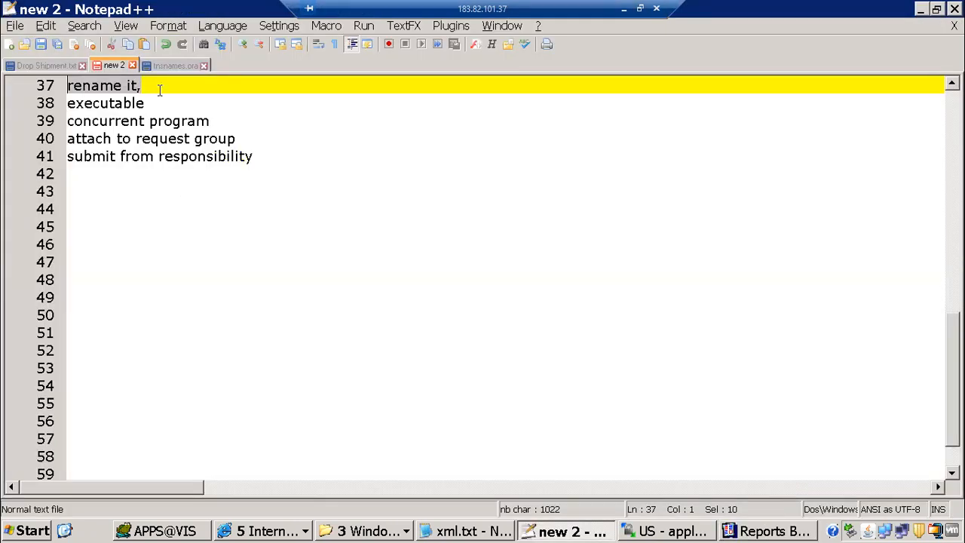
{"action": "left_click", "coordinate": [160, 90]}
{"action": "type", "text": "move i"}
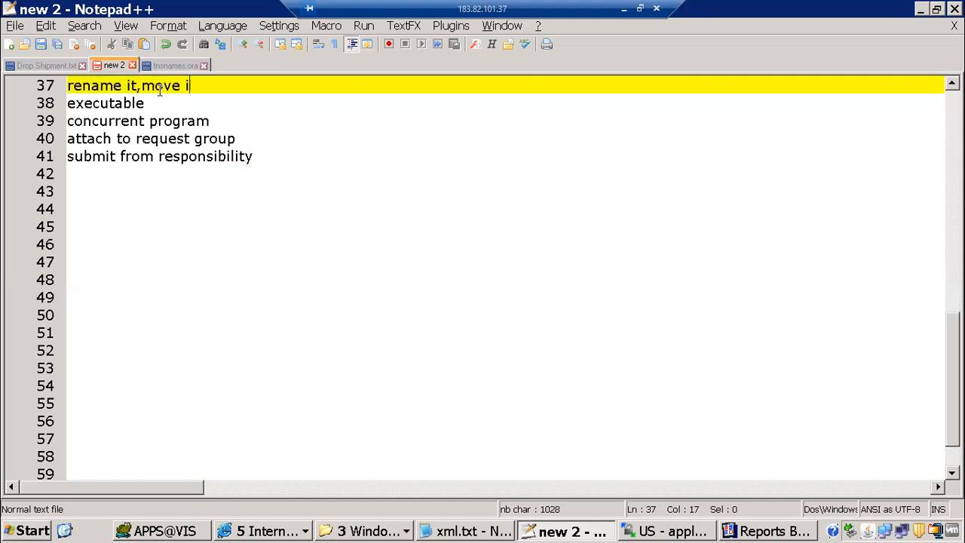
{"action": "type", "text": "t application serv"}
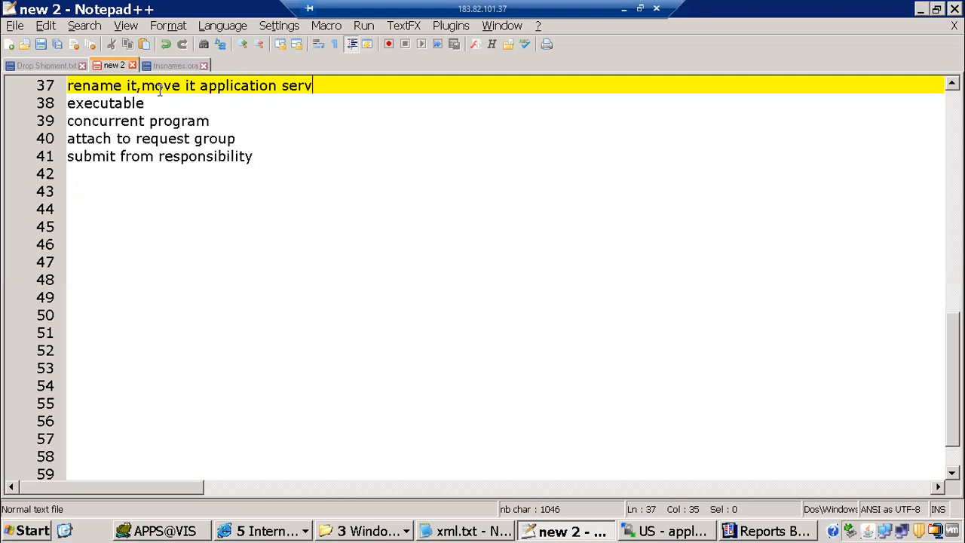
{"action": "type", "text": "er"}
{"action": "left_click", "coordinate": [663, 531]}
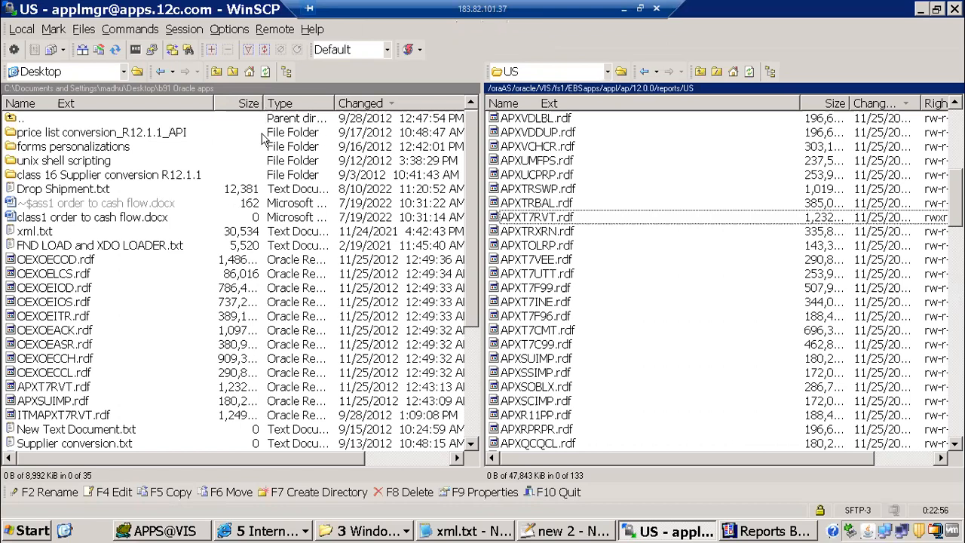
Upload the local ITMAPXT7RVT.rdf to the server's reports/US folder, overwriting the existing copy
{"action": "left_click", "coordinate": [355, 104]}
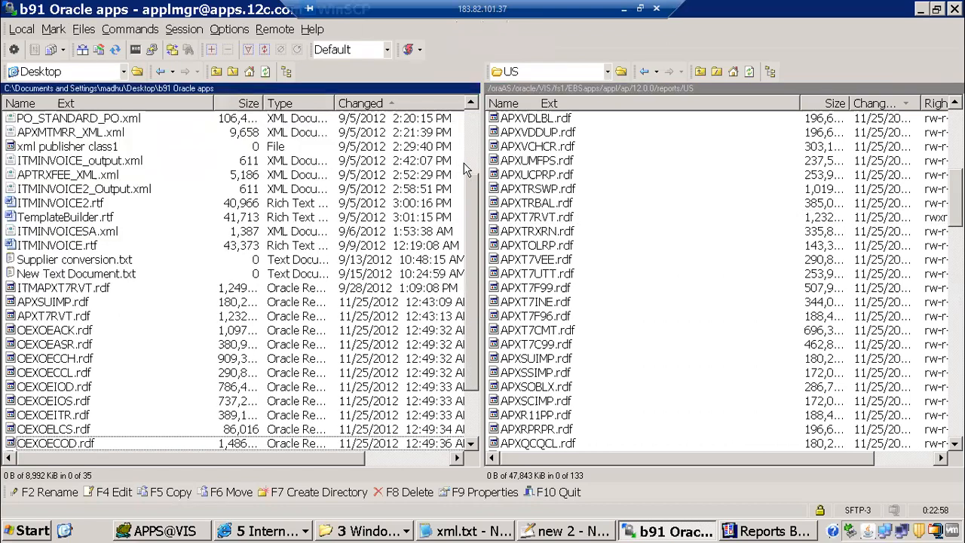
{"action": "scroll", "coordinate": [476, 166], "scroll_direction": "up", "scroll_amount": 3}
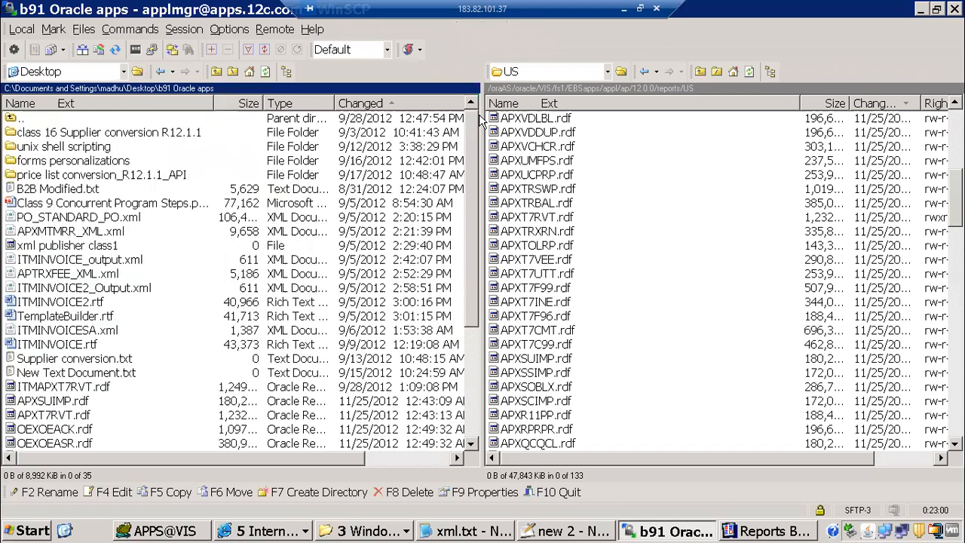
{"action": "scroll", "coordinate": [475, 362], "scroll_direction": "down", "scroll_amount": 3}
{"action": "scroll", "coordinate": [390, 396], "scroll_direction": "down", "scroll_amount": 1}
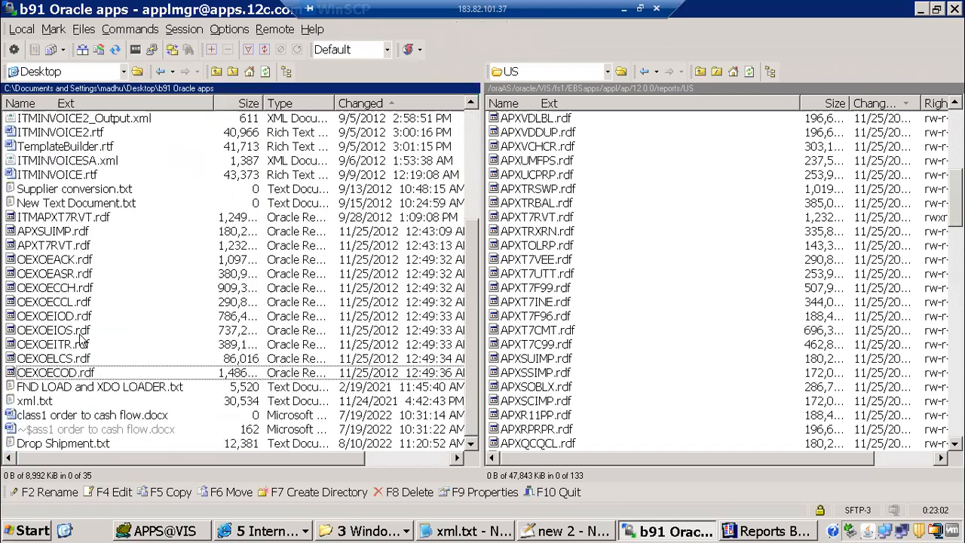
{"action": "left_click", "coordinate": [35, 218]}
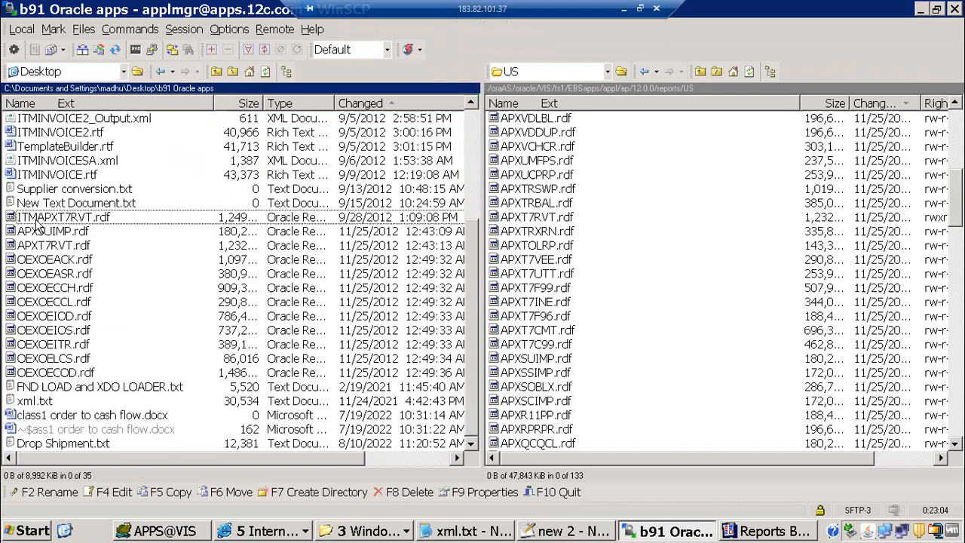
{"action": "left_click_drag", "start_coordinate": [37, 223], "coordinate": [698, 243]}
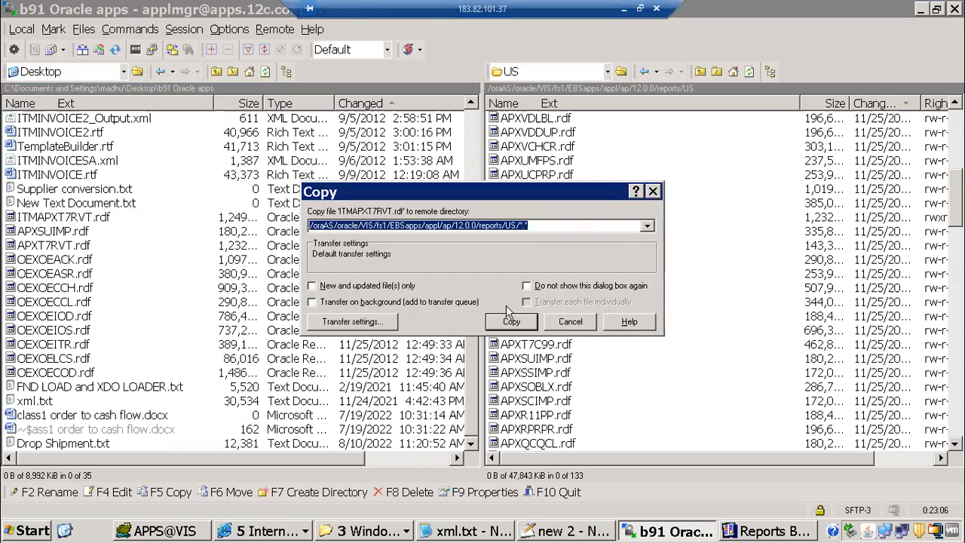
{"action": "left_click", "coordinate": [517, 322]}
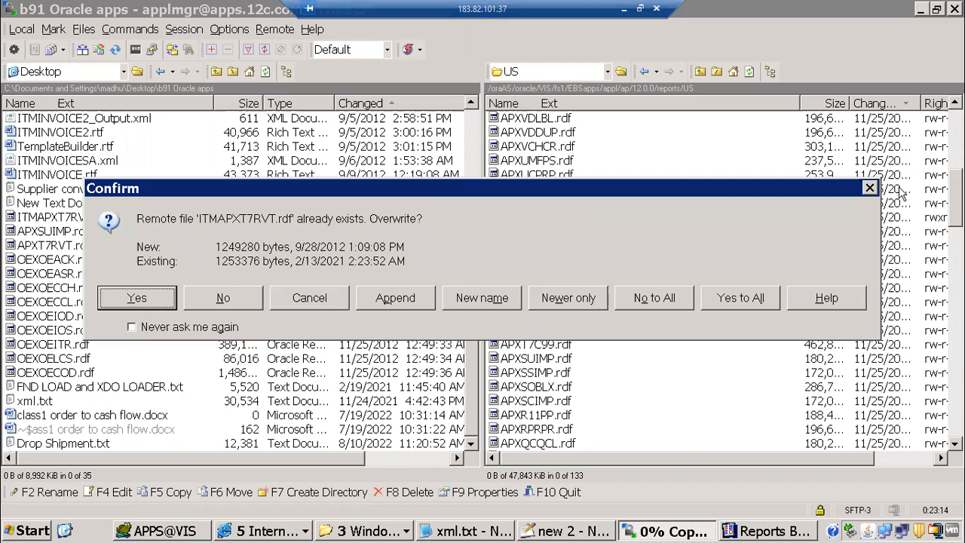
{"action": "left_click", "coordinate": [337, 298]}
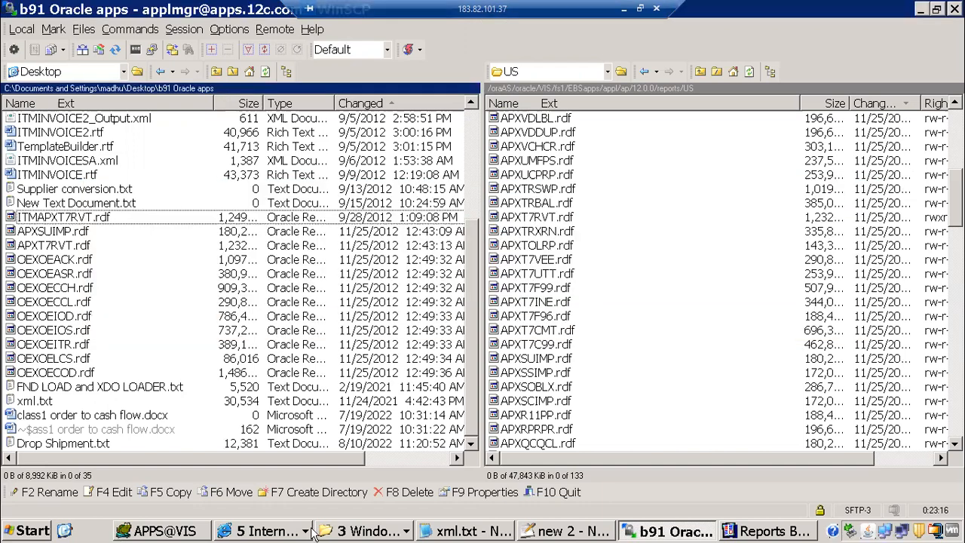
{"action": "left_click", "coordinate": [363, 531]}
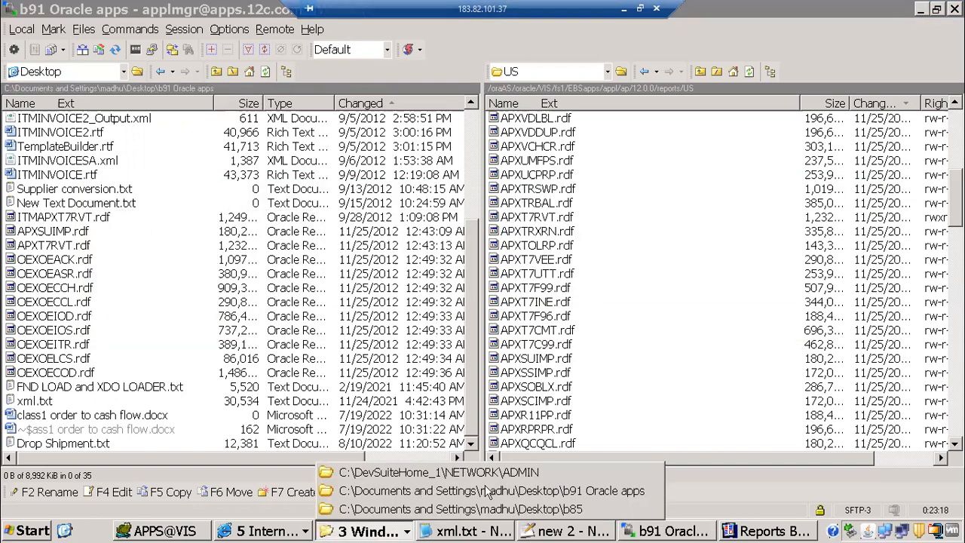
Rename ITMAPXT7RVT.rdf to ITMMAPXT7RVT.rdf in the b91 Oracle apps folder
{"action": "key", "text": "Return"}
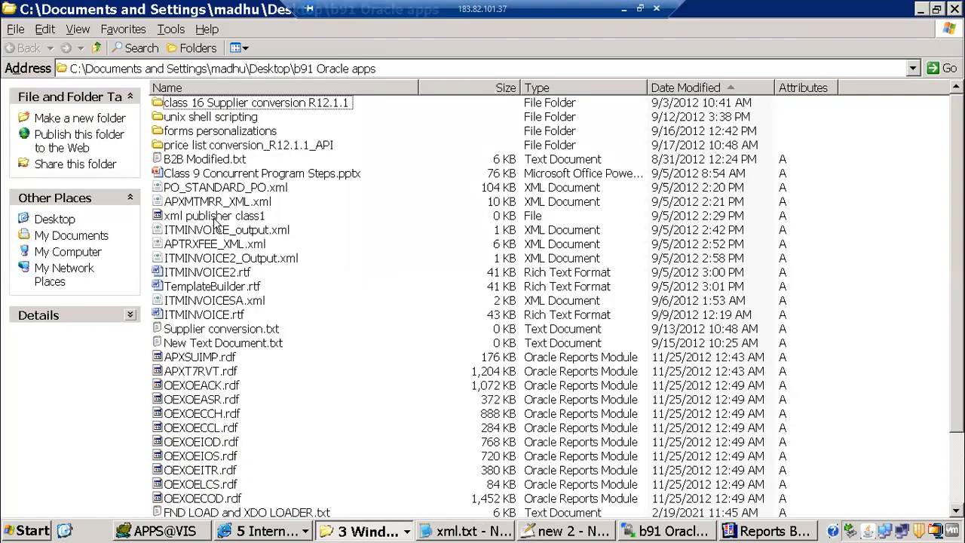
{"action": "left_click", "coordinate": [214, 217]}
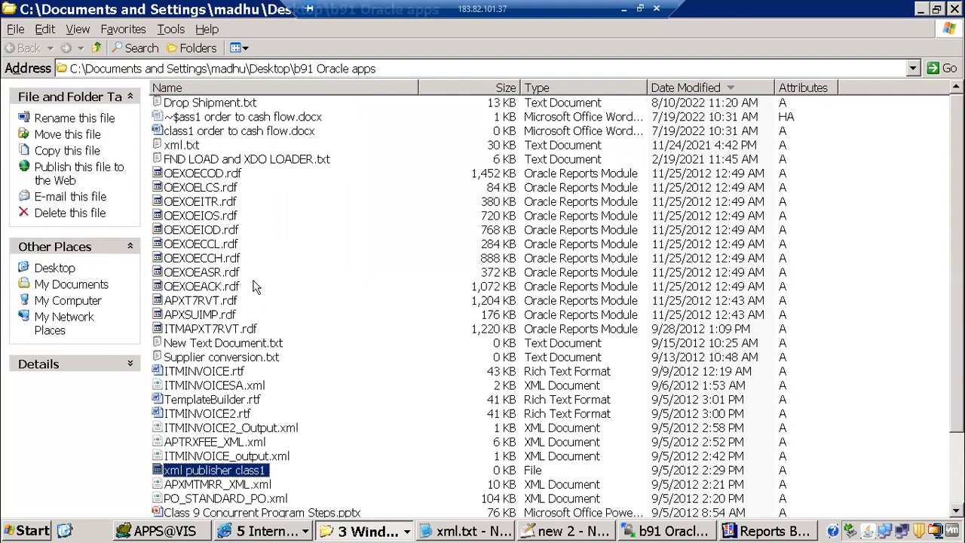
{"action": "left_click", "coordinate": [254, 280]}
{"action": "key", "text": "i"}
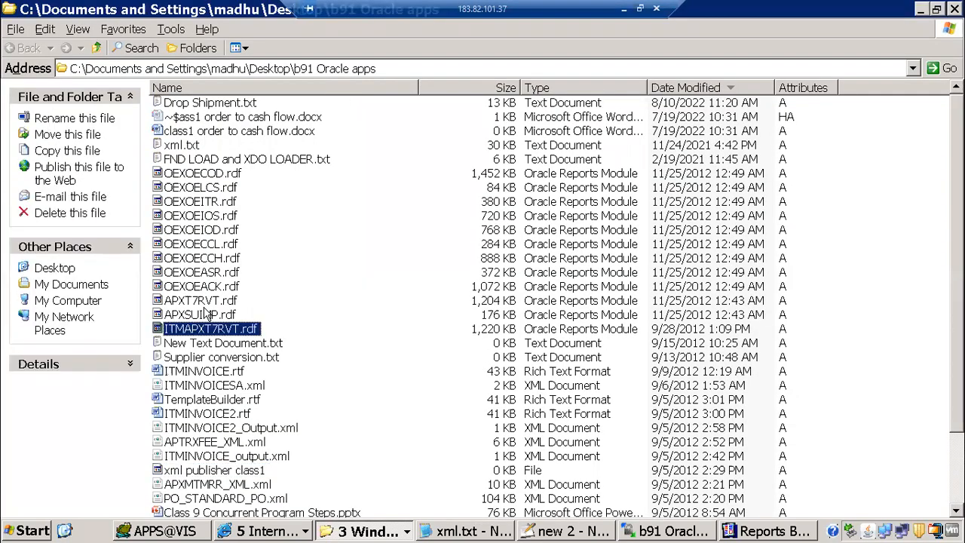
{"action": "key", "text": "i"}
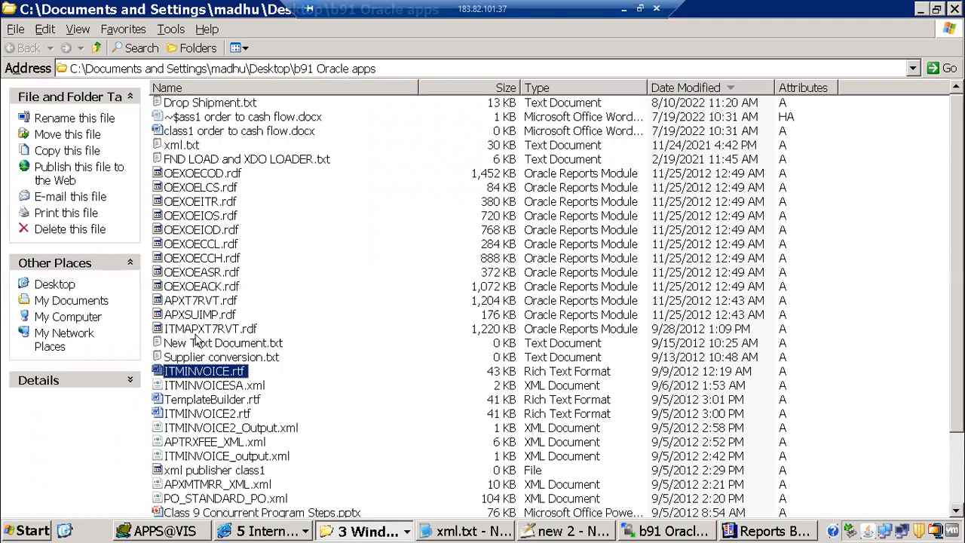
{"action": "left_click", "coordinate": [198, 330]}
{"action": "key", "text": "F2"}
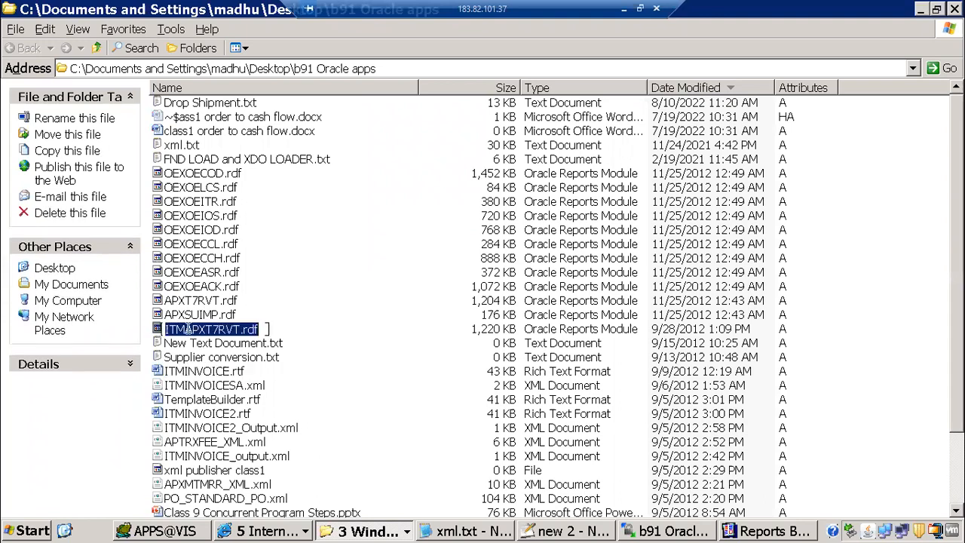
{"action": "left_click", "coordinate": [185, 330]}
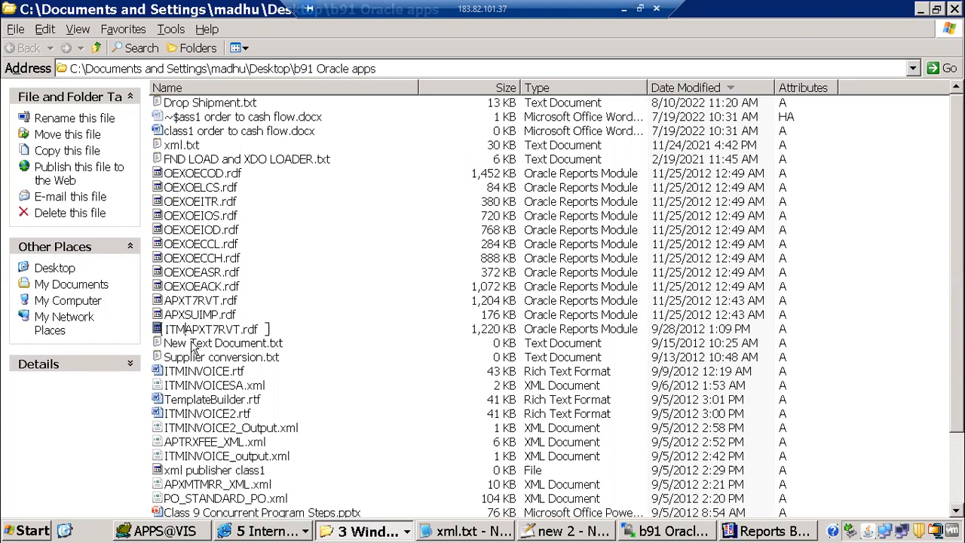
{"action": "type", "text": "M"}
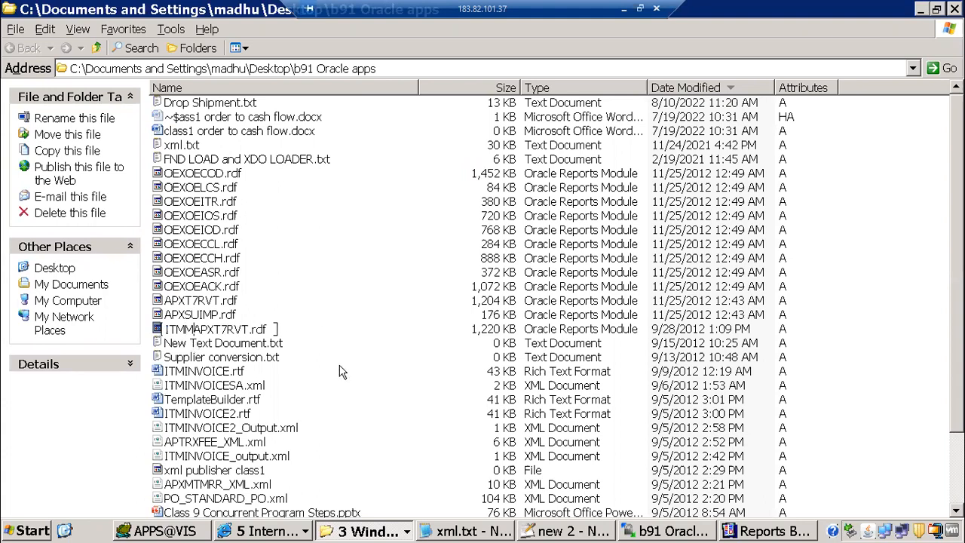
{"action": "left_click", "coordinate": [347, 233]}
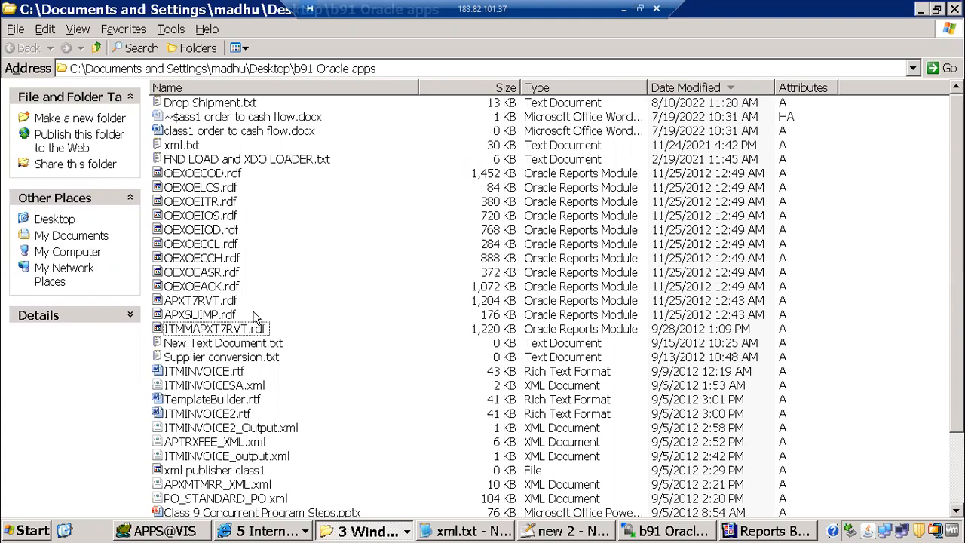
{"action": "left_click", "coordinate": [245, 331]}
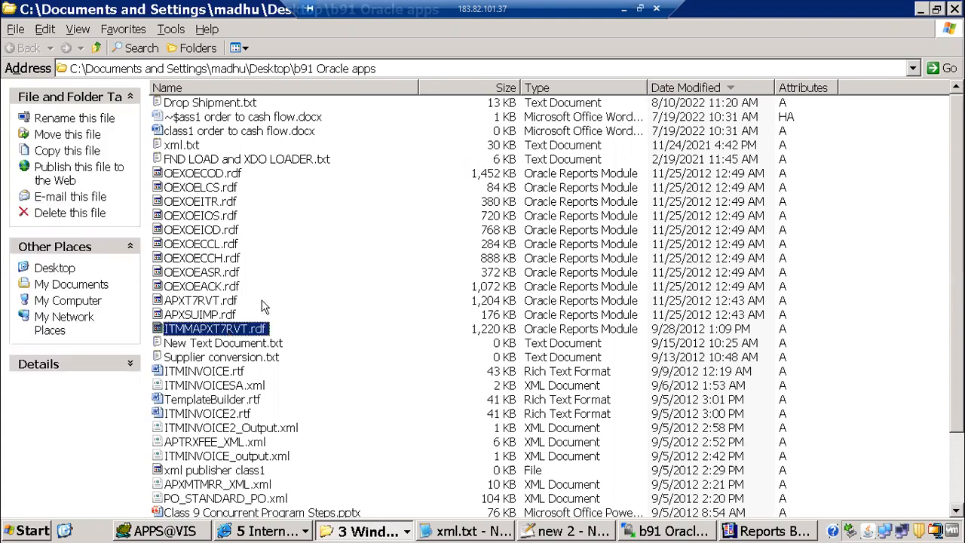
{"action": "left_click", "coordinate": [694, 534]}
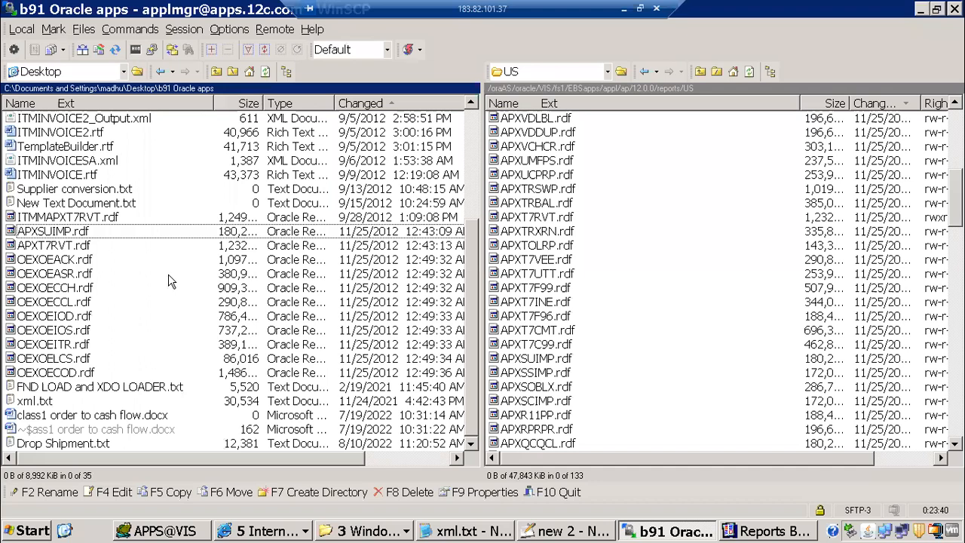
Upload ITMMAPXT7RVT.rdf to reports/US and locate it in the date-sorted remote list
{"action": "left_click_drag", "start_coordinate": [70, 220], "coordinate": [517, 332]}
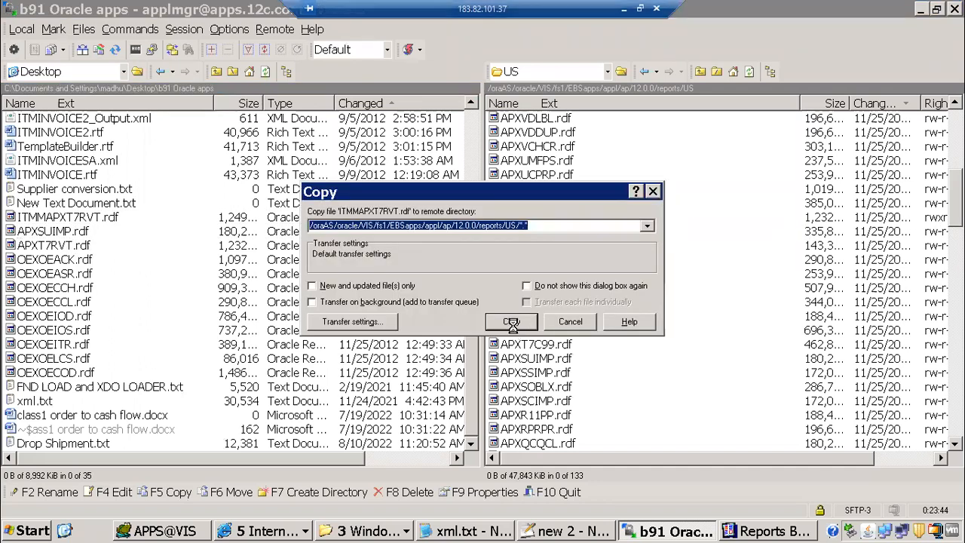
{"action": "key", "text": "Return"}
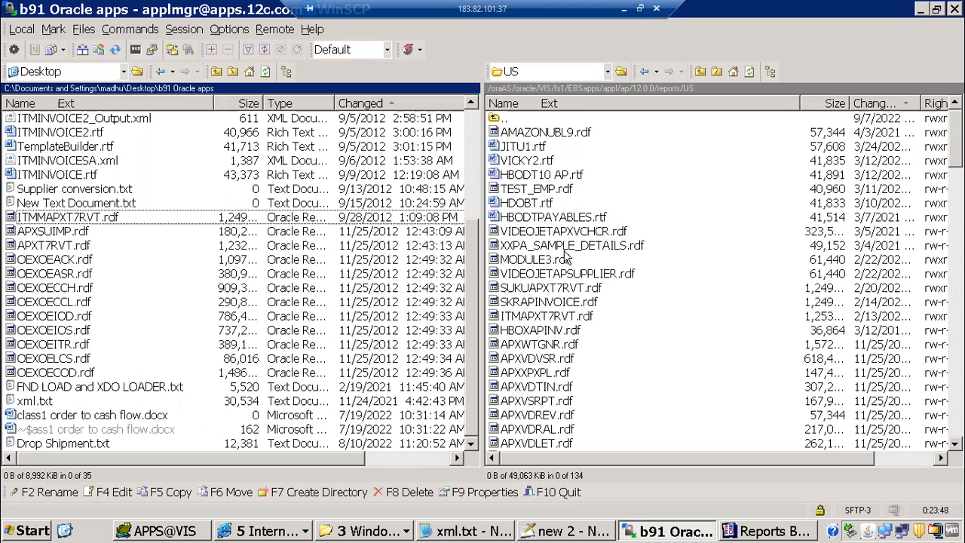
{"action": "key", "text": "Tab"}
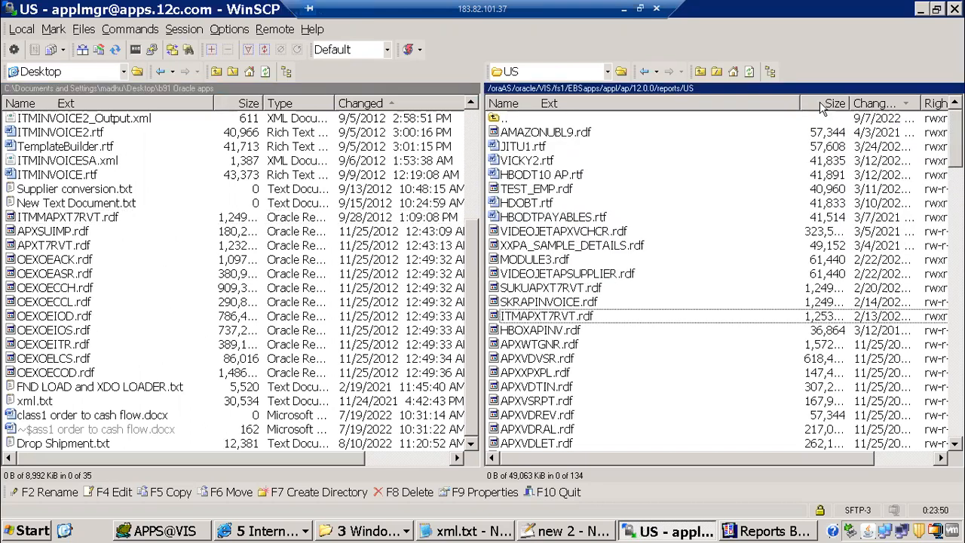
{"action": "left_click", "coordinate": [892, 107]}
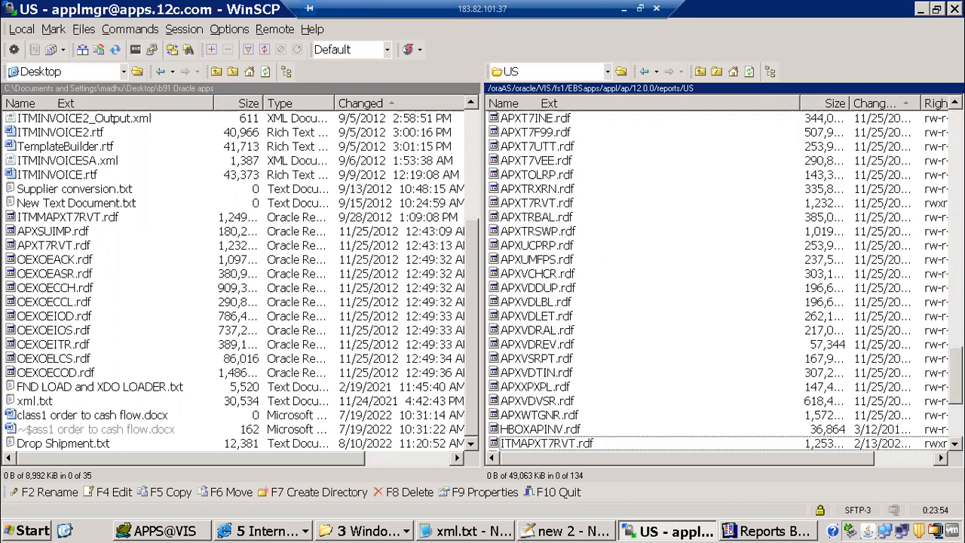
{"action": "scroll", "coordinate": [682, 426], "scroll_direction": "down", "scroll_amount": 5}
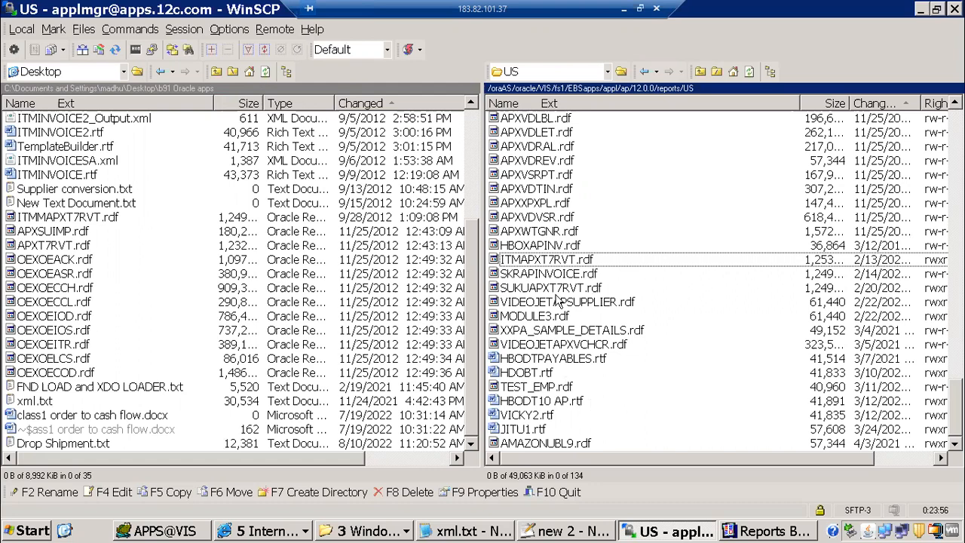
{"action": "key", "text": "Down"}
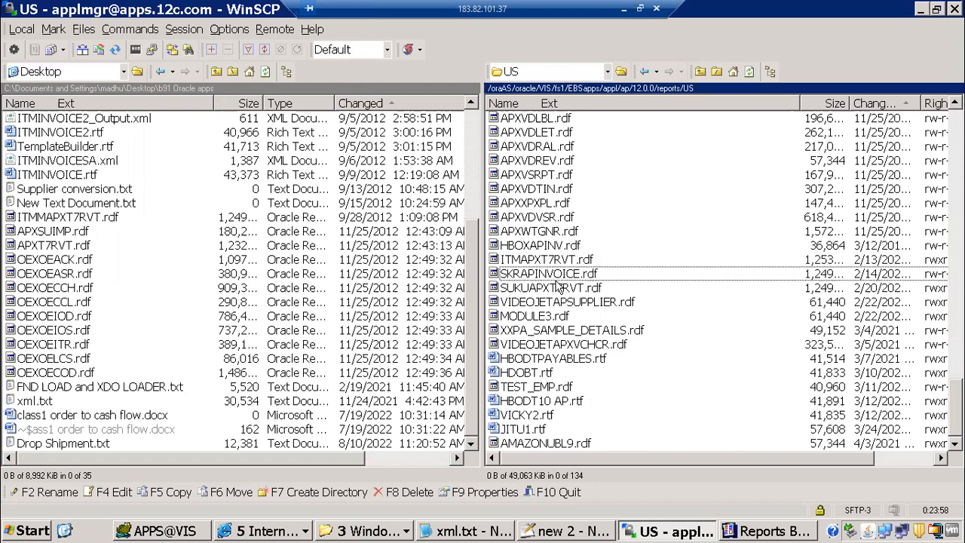
{"action": "key", "text": "i"}
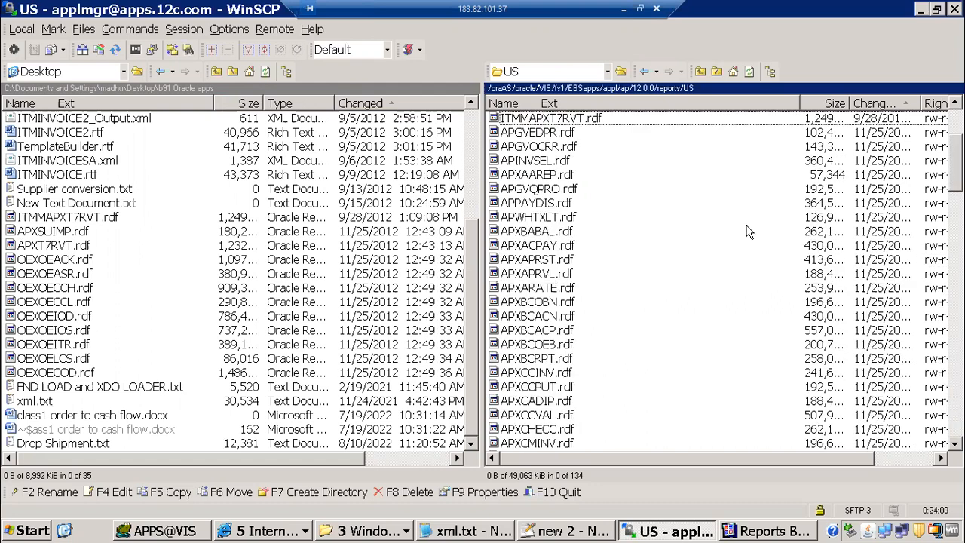
{"action": "left_click_drag", "start_coordinate": [845, 462], "coordinate": [942, 450]}
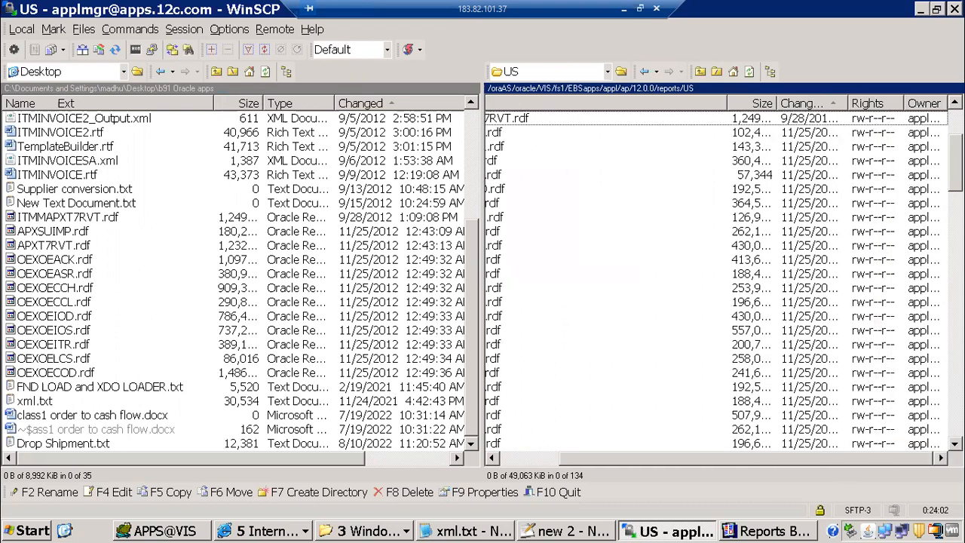
Change the uploaded ITMMAPXT7RVT.rdf permissions from 0644 to octal 777
{"action": "right_click", "coordinate": [520, 124]}
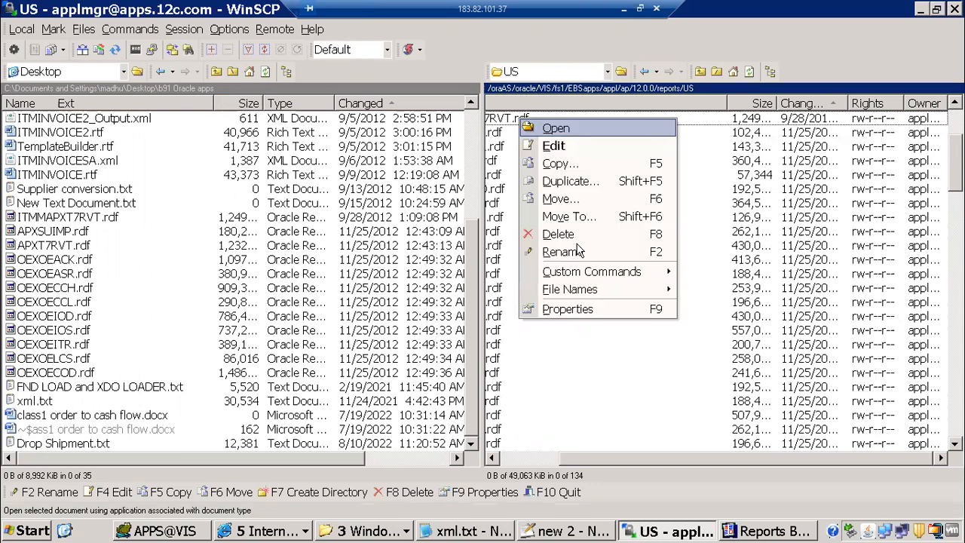
{"action": "key", "text": "Return"}
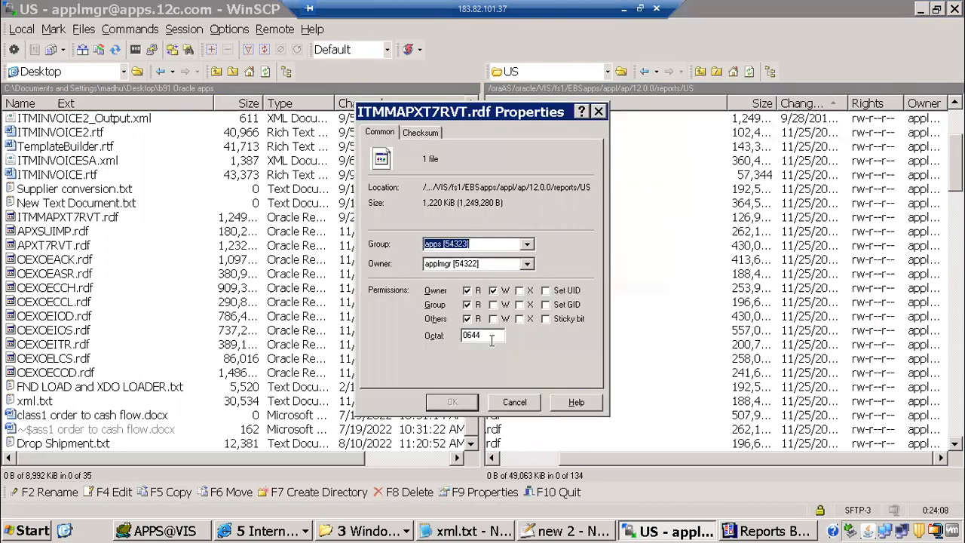
{"action": "left_click_drag", "start_coordinate": [482, 336], "coordinate": [411, 330]}
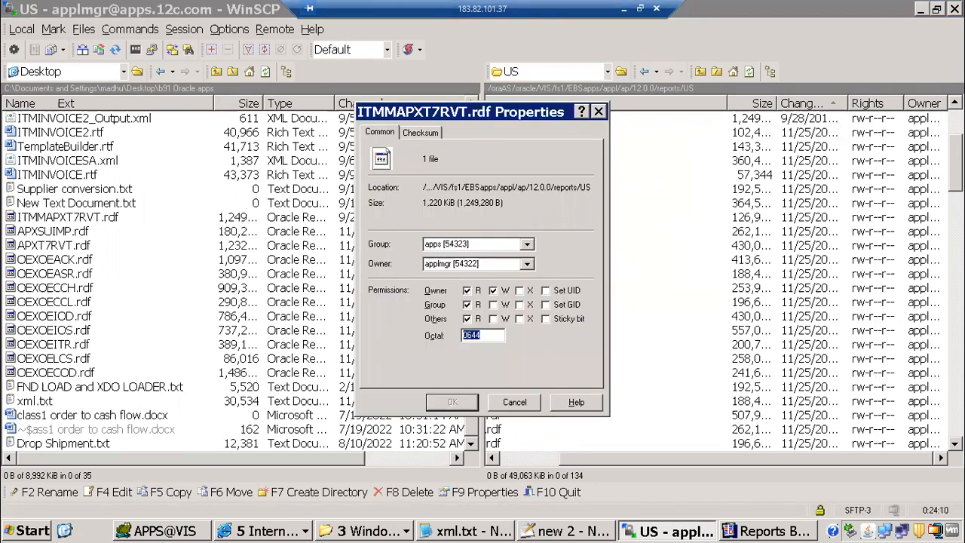
{"action": "type", "text": "777"}
{"action": "left_click", "coordinate": [452, 401]}
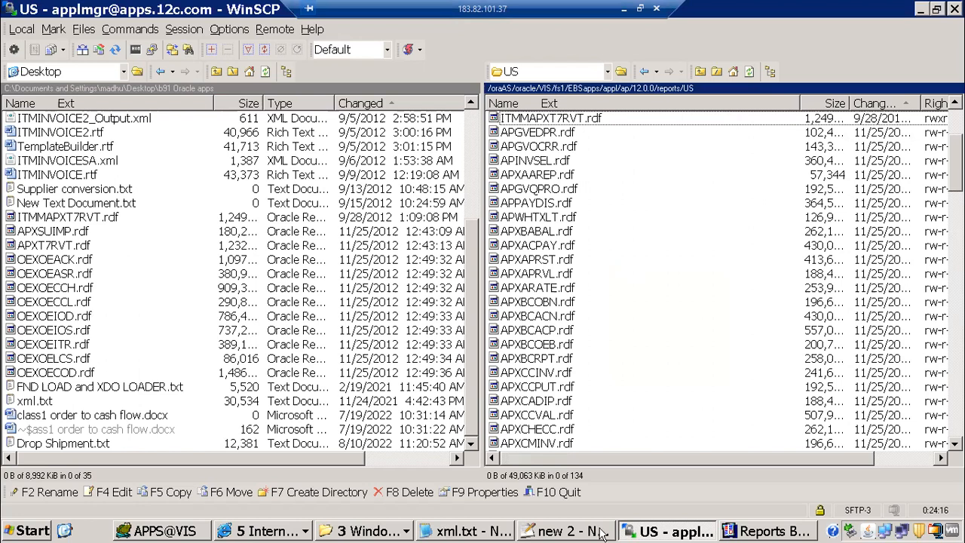
Review the remaining notes steps through 'submit from responsibility', then return to Oracle Applications
{"action": "key", "text": "alt+Tab"}
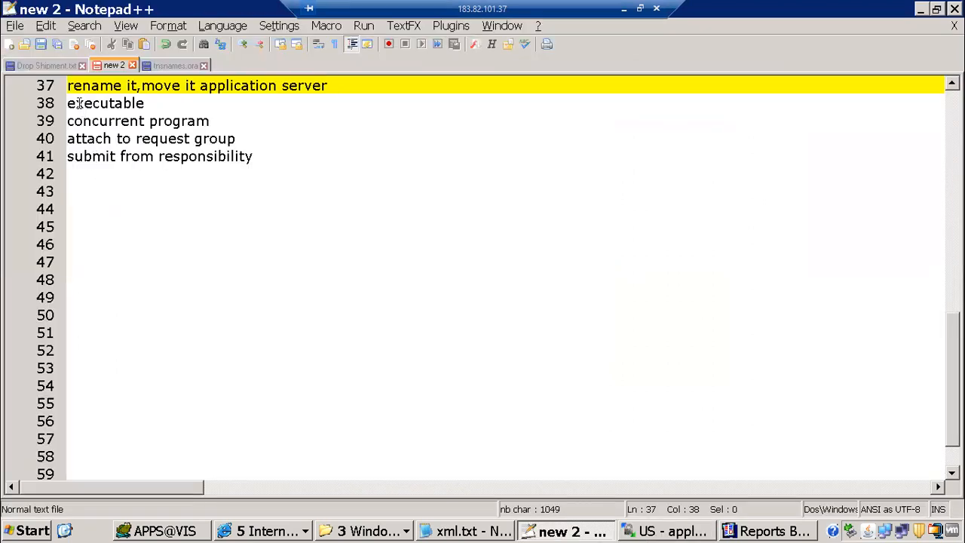
{"action": "double_click", "coordinate": [160, 107]}
{"action": "left_click", "coordinate": [269, 146], "text": "shift"}
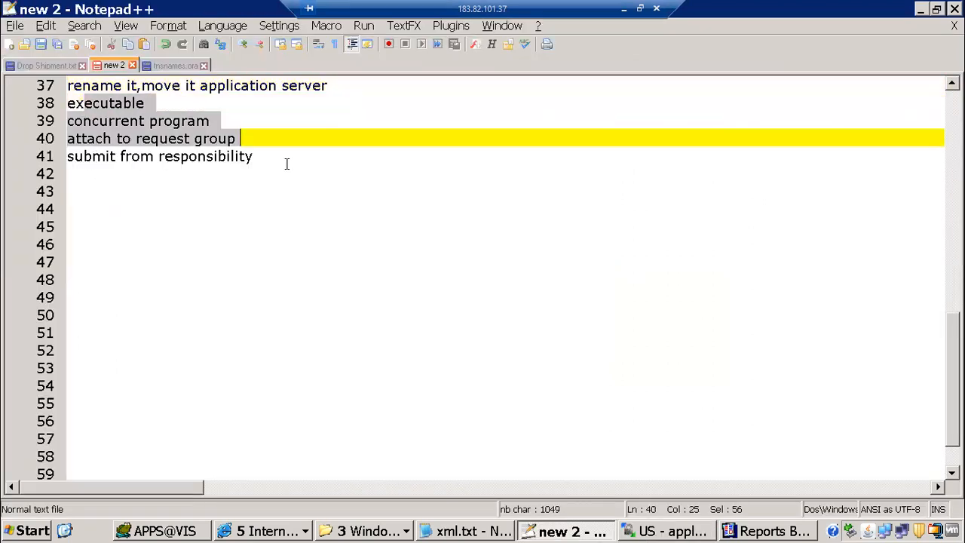
{"action": "key", "text": "shift+Down"}
{"action": "key", "text": "shift+Down"}
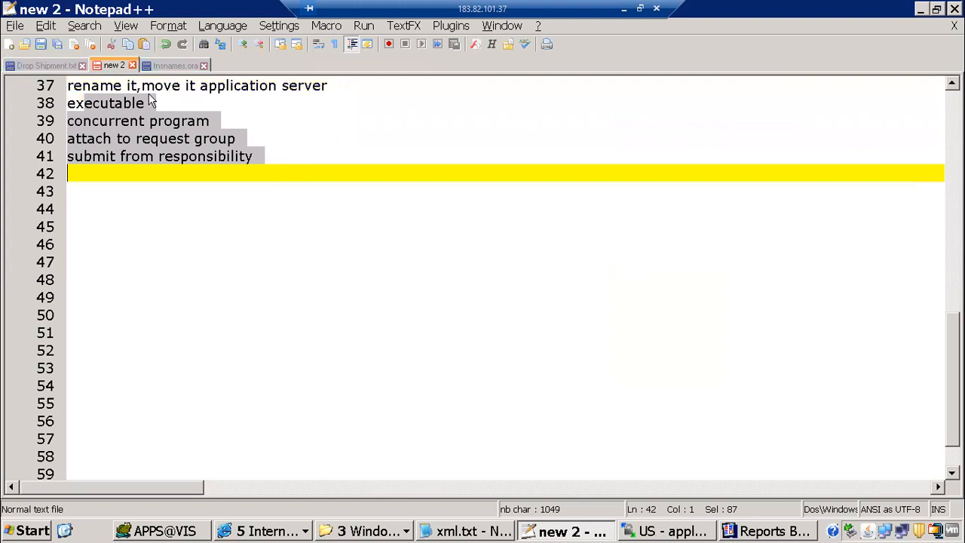
{"action": "left_click", "coordinate": [157, 94]}
{"action": "key", "text": "alt+Tab"}
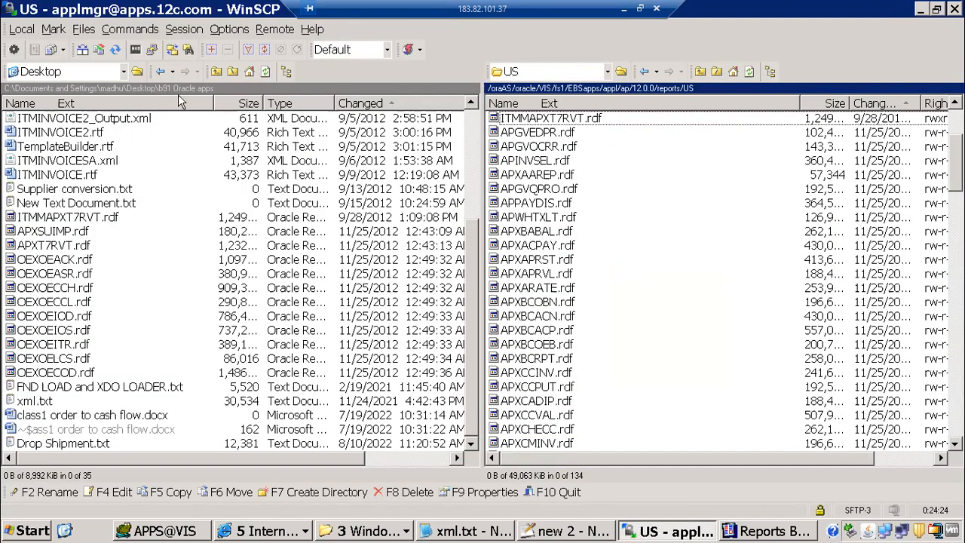
{"action": "key", "text": "alt+Tab"}
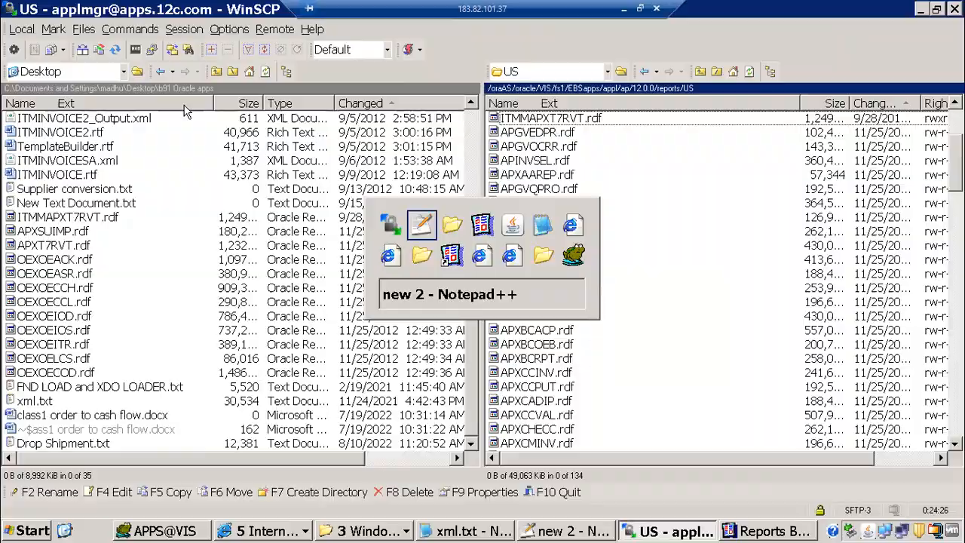
{"action": "key", "text": "alt+Tab"}
{"action": "key", "text": "alt+Tab"}
{"action": "key", "text": "alt+Tab"}
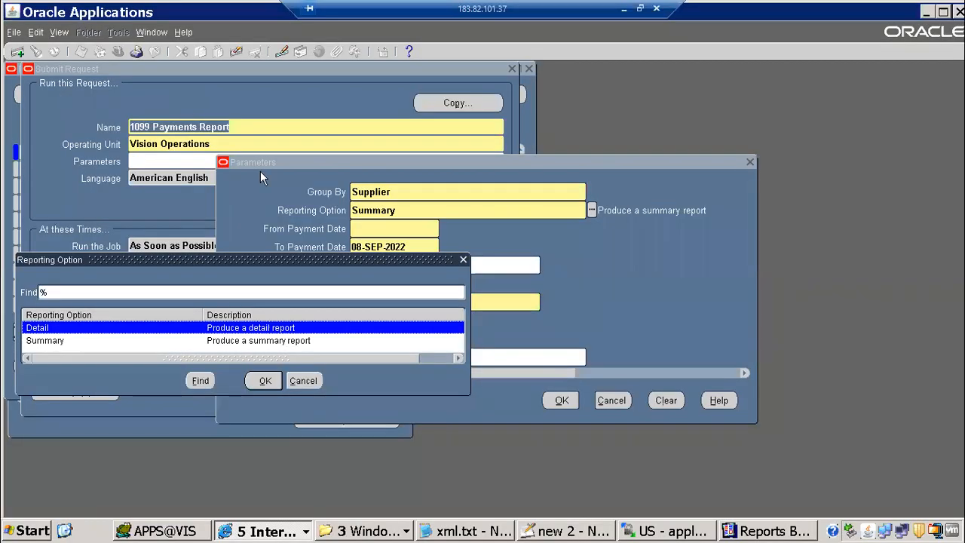
Close the Submit Request window and switch to the System Administrator responsibility
{"action": "left_click", "coordinate": [616, 399]}
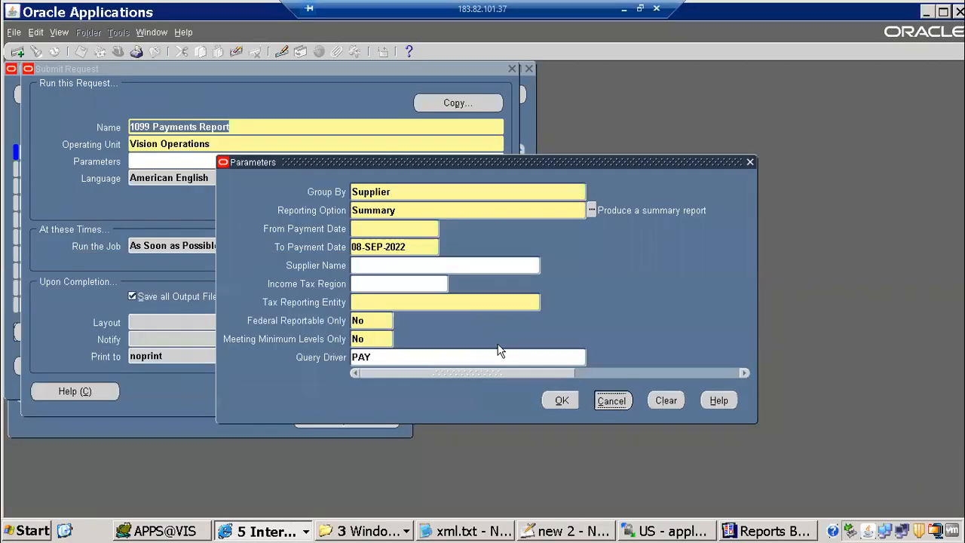
{"action": "key", "text": "F4"}
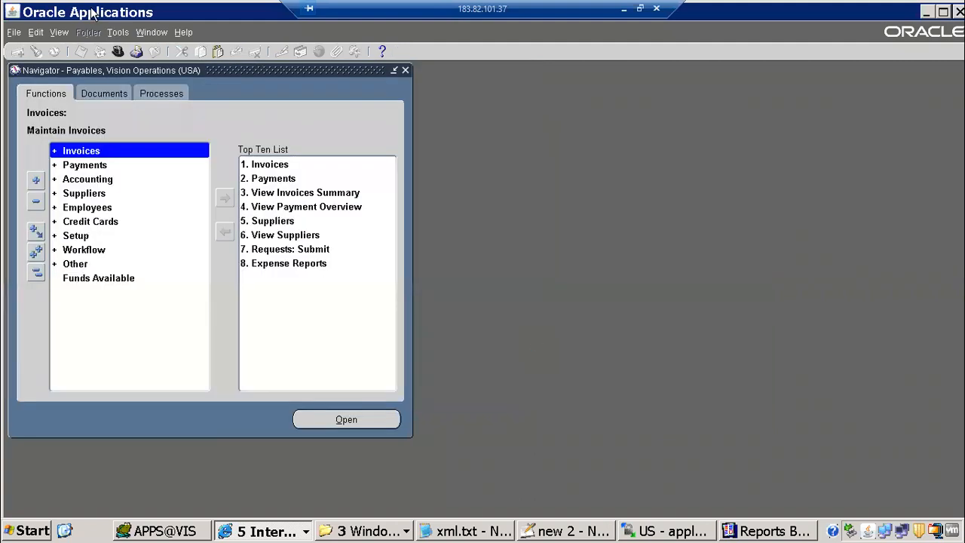
{"action": "left_click", "coordinate": [113, 53]}
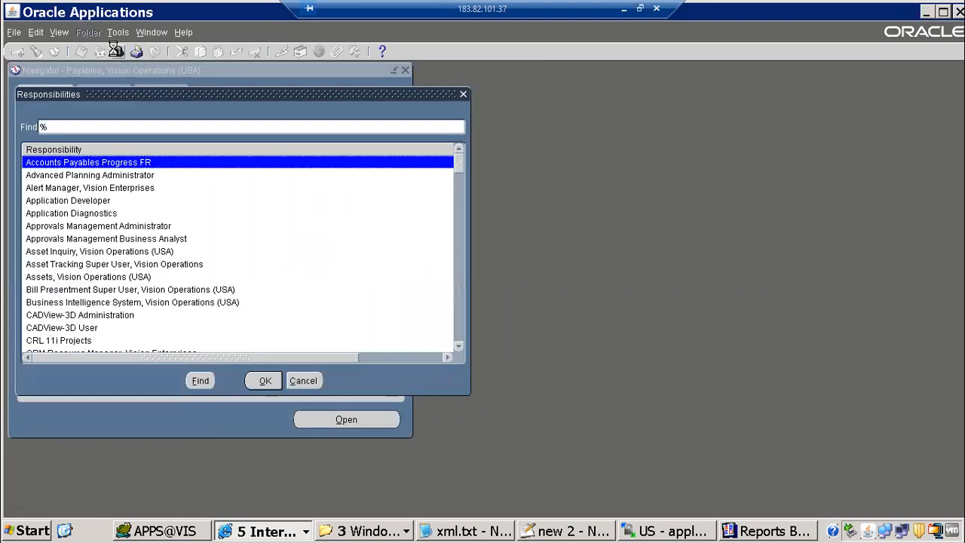
{"action": "type", "text": "su"}
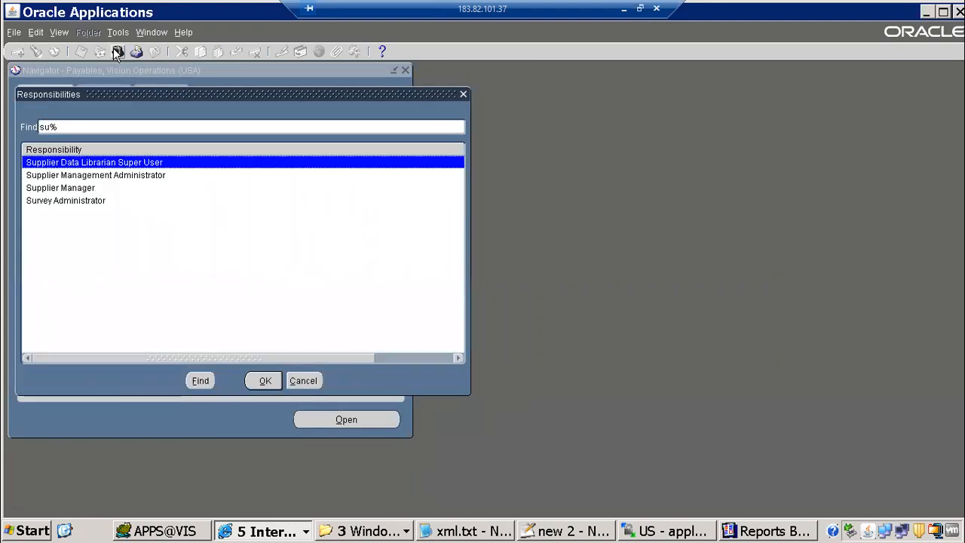
{"action": "key", "text": "Down"}
{"action": "key", "text": "Down"}
{"action": "key", "text": "BackSpace"}
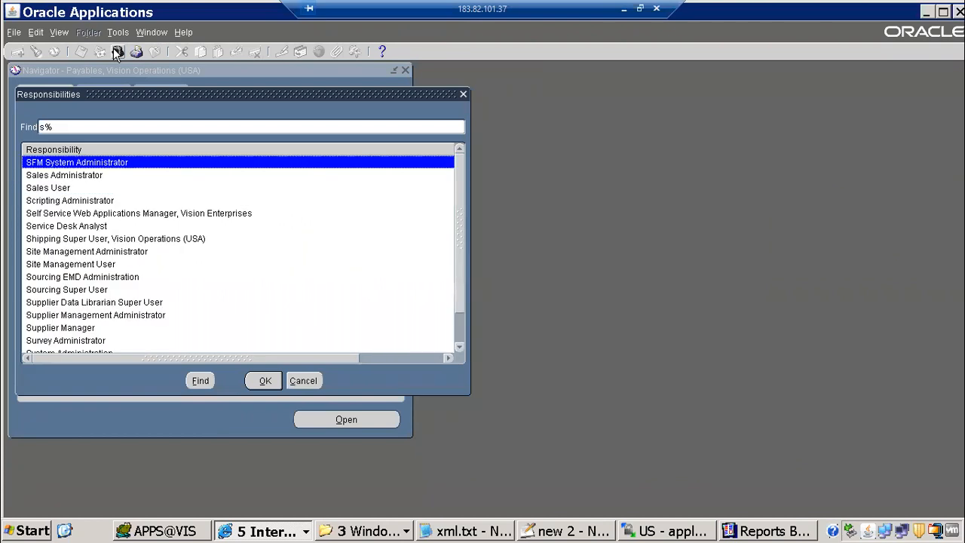
{"action": "type", "text": "ystem Administrat"}
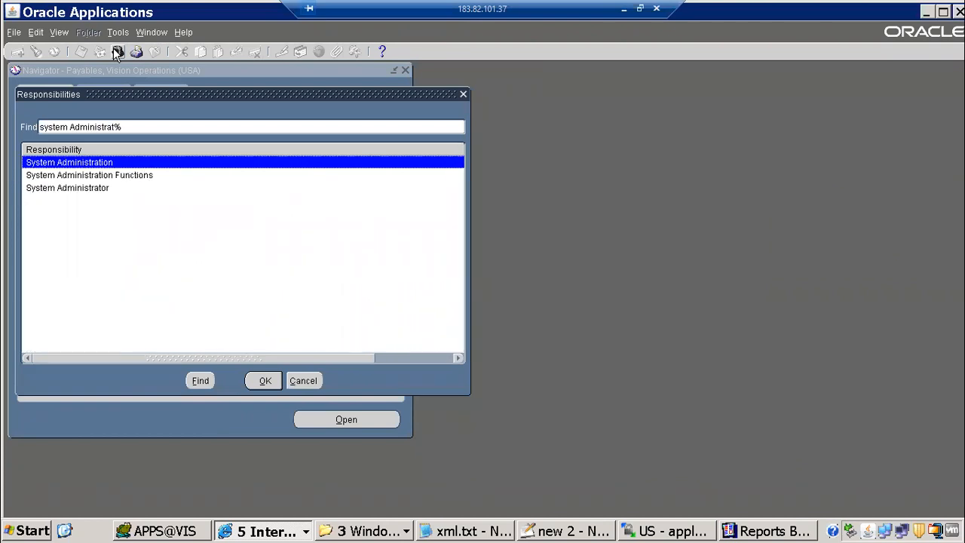
{"action": "key", "text": "Down"}
{"action": "key", "text": "Down"}
{"action": "double_click", "coordinate": [110, 193]}
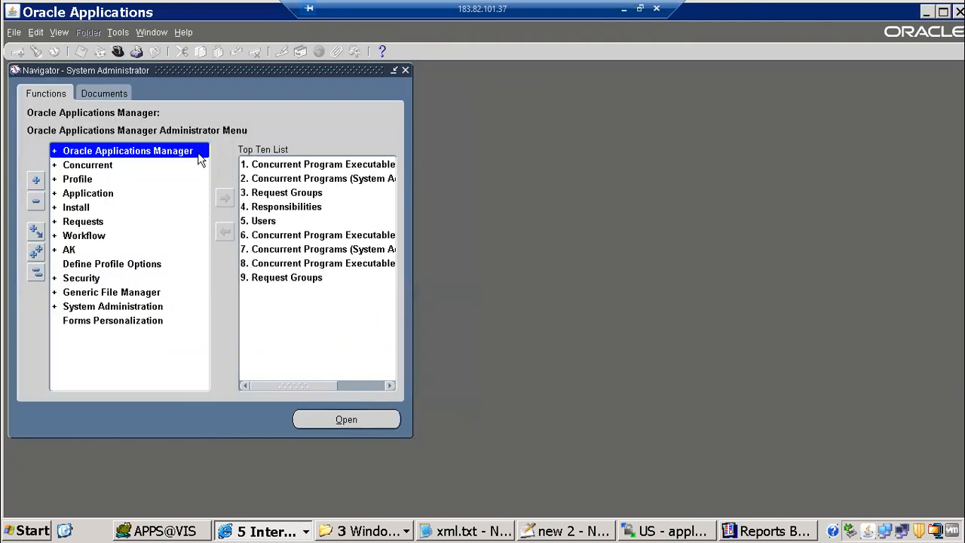
Copy the report name ITMMAPXT7RVT from the Reports Builder Save As dialog
{"action": "left_click", "coordinate": [270, 171]}
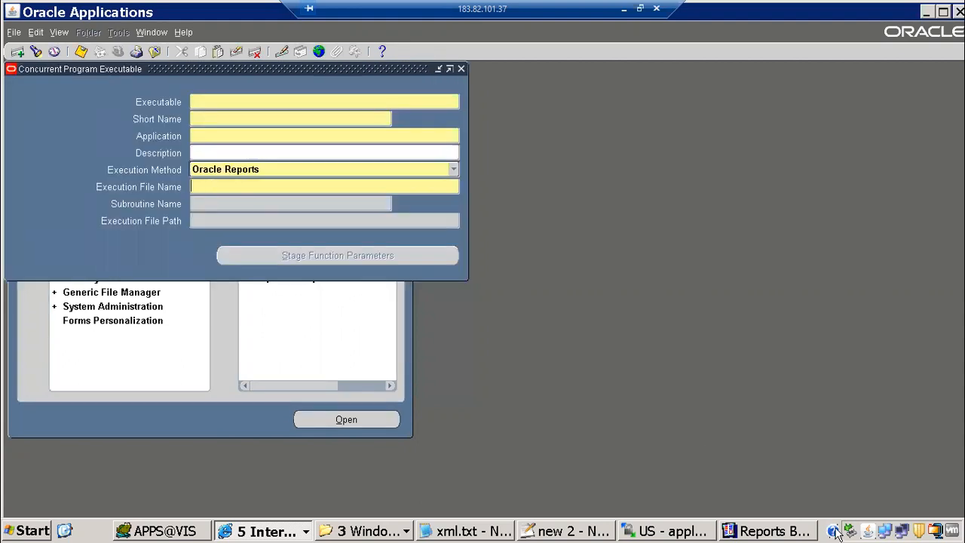
{"action": "left_click", "coordinate": [786, 533]}
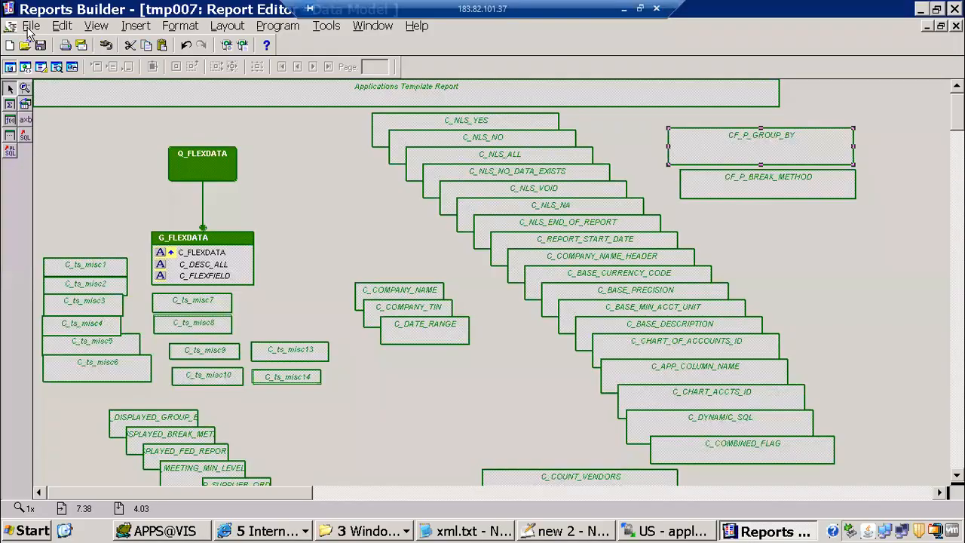
{"action": "key", "text": "alt+f"}
{"action": "left_click", "coordinate": [84, 113]}
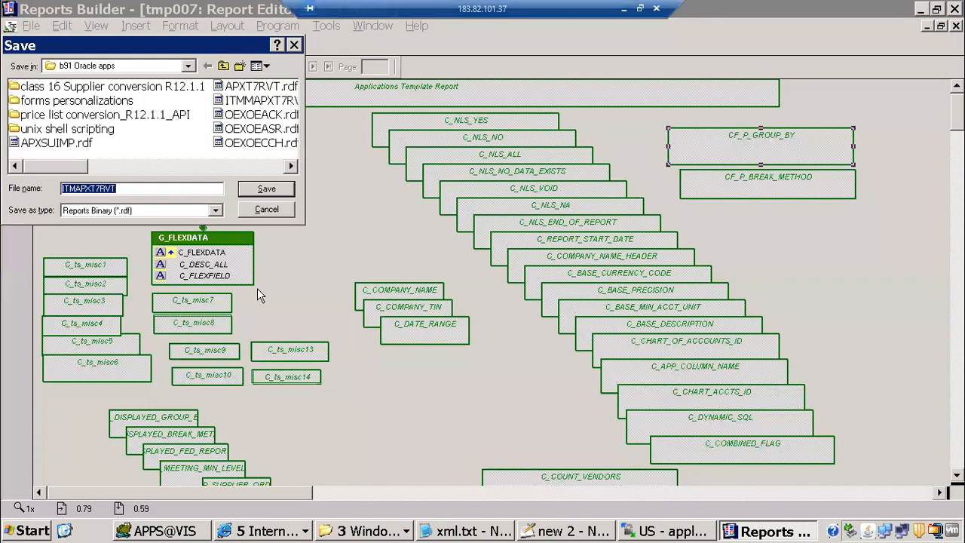
{"action": "left_click", "coordinate": [73, 187]}
{"action": "type", "text": "M"}
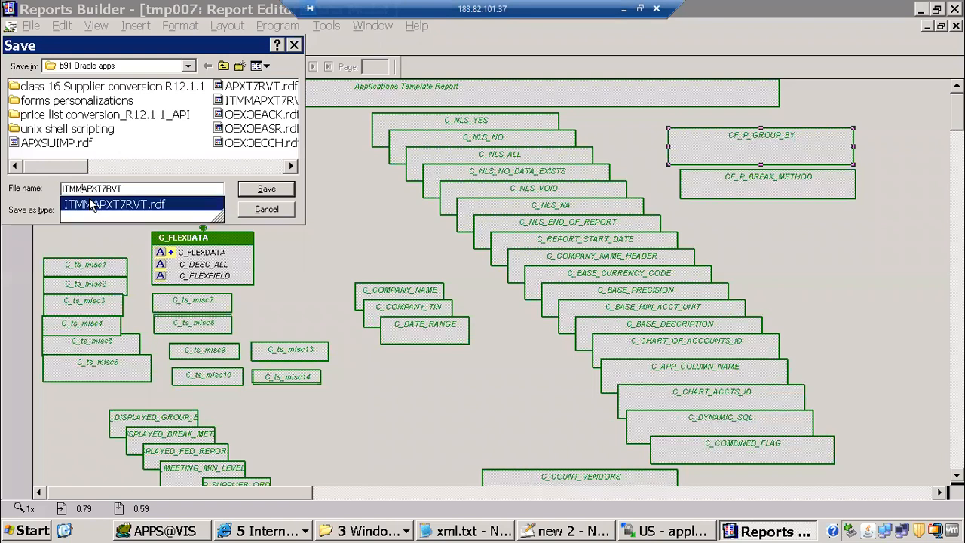
{"action": "left_click_drag", "start_coordinate": [138, 187], "coordinate": [3, 160]}
{"action": "key", "text": "ctrl+c"}
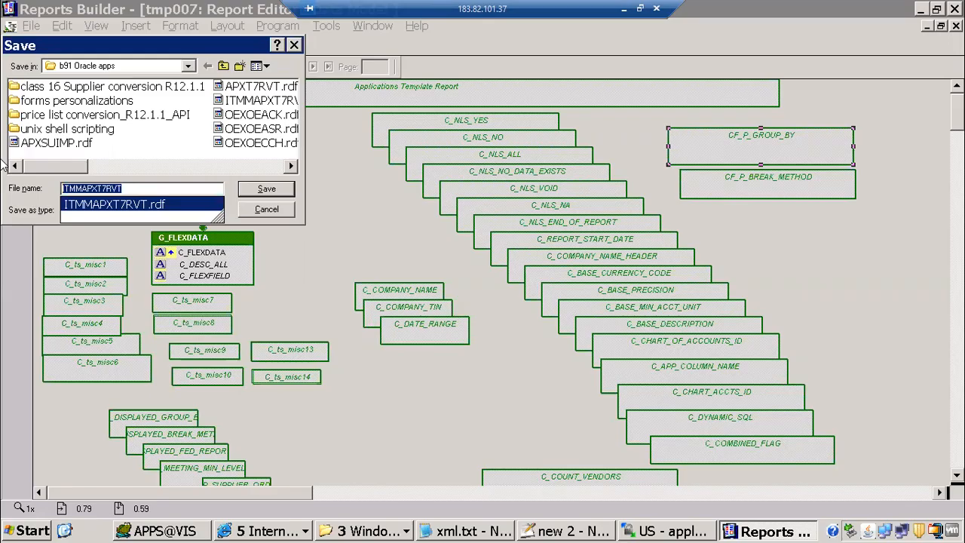
Define executable ITMMAPXT7RVT (name, short name, execution file) under application Payables
{"action": "key", "text": "alt+Tab"}
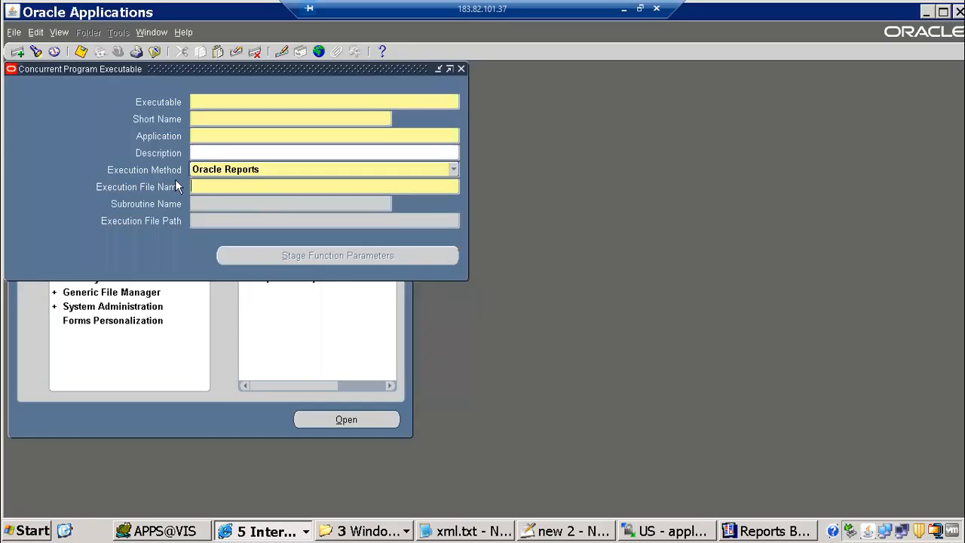
{"action": "key", "text": "ctrl+v"}
{"action": "left_click", "coordinate": [215, 103]}
{"action": "key", "text": "ctrl+v"}
{"action": "left_click", "coordinate": [210, 118]}
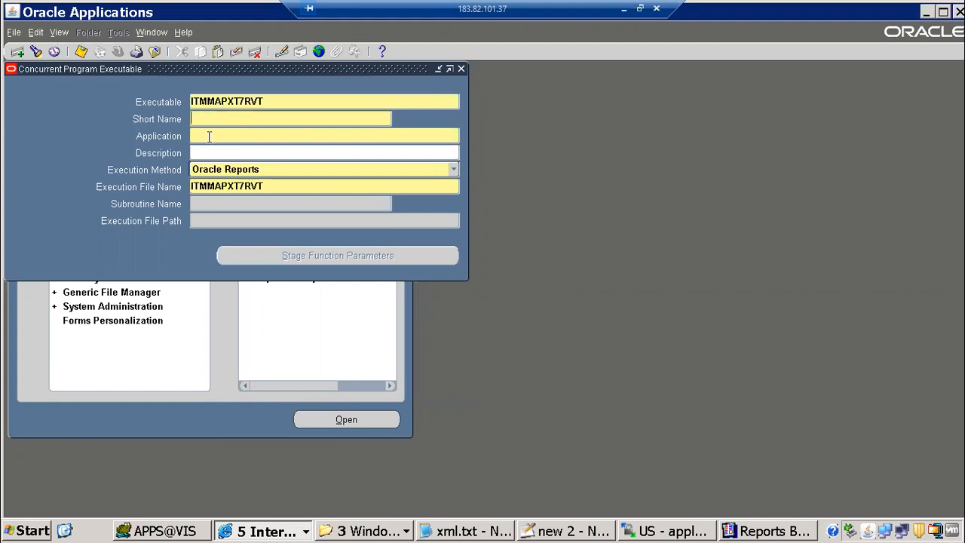
{"action": "key", "text": "ctrl+v"}
{"action": "left_click", "coordinate": [209, 137]}
{"action": "type", "text": "Pay"}
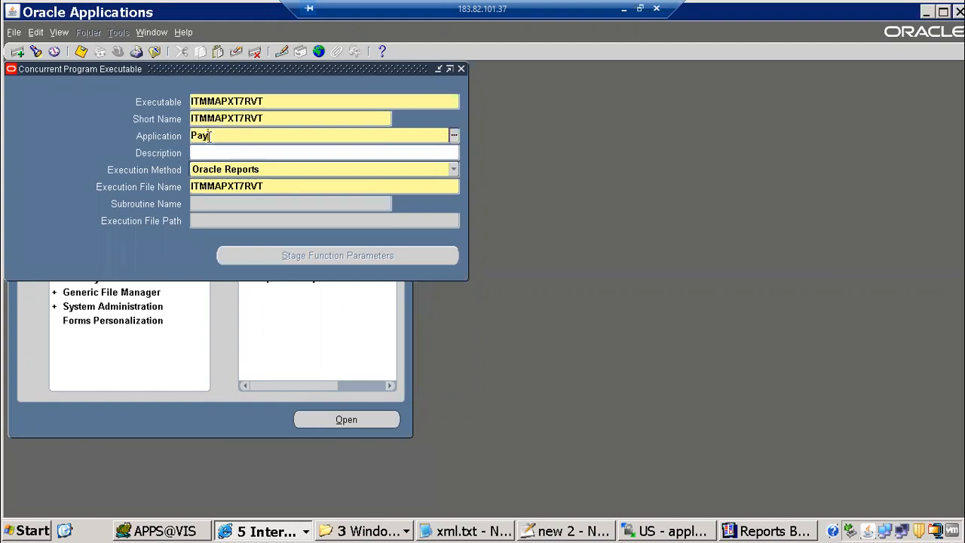
{"action": "type", "text": "ables"}
{"action": "key", "text": "Tab"}
Close the executable form, open Concurrent Programs, and check the concurrent program step in the notes
{"action": "key", "text": "F4"}
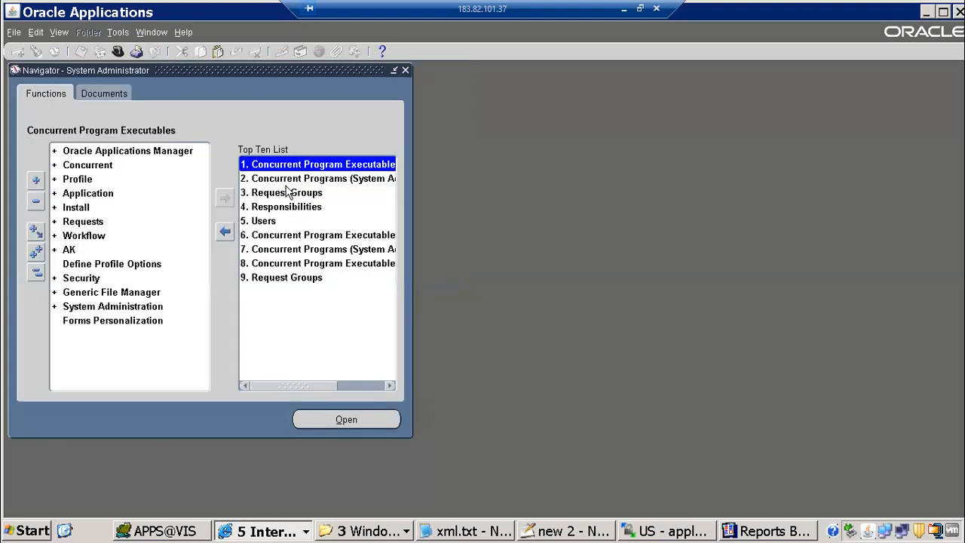
{"action": "double_click", "coordinate": [294, 179]}
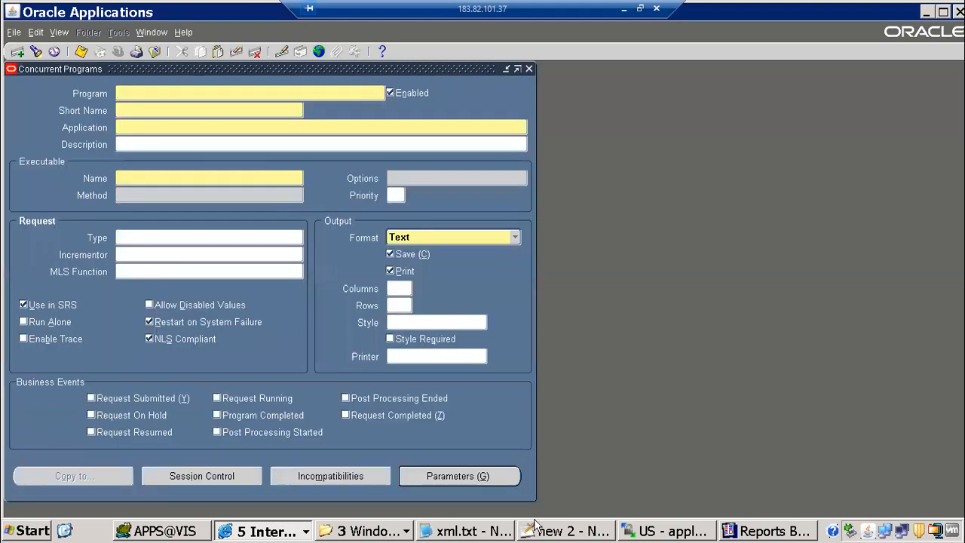
{"action": "key", "text": "alt+Tab"}
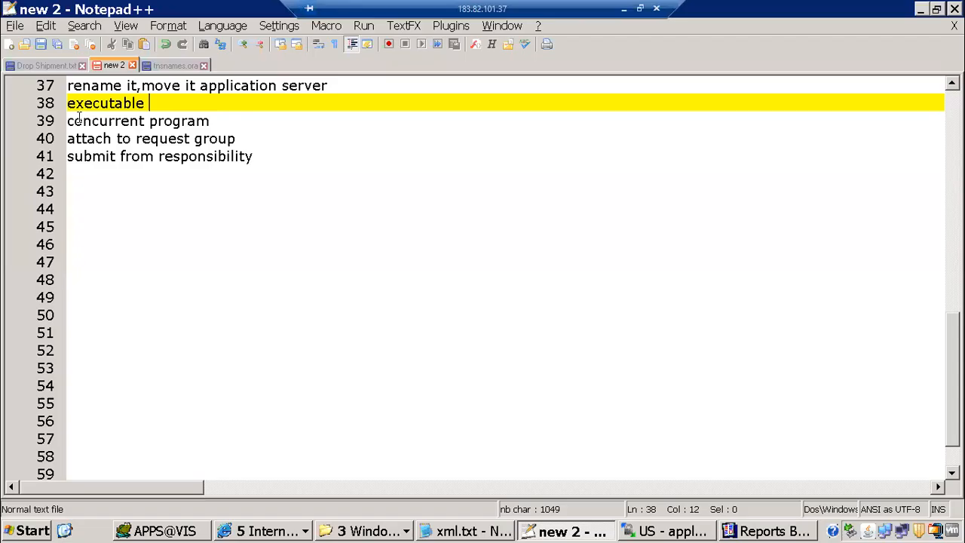
{"action": "left_click", "coordinate": [233, 122]}
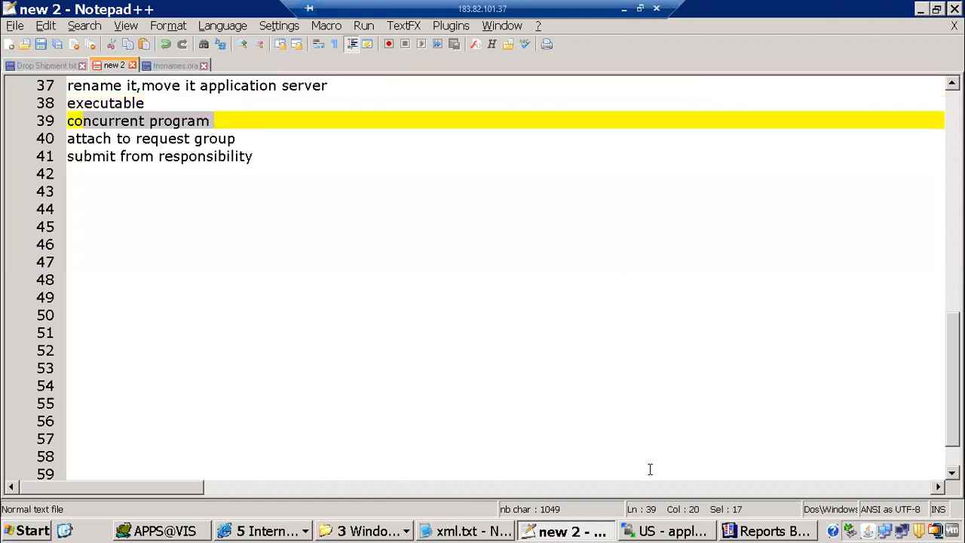
{"action": "left_click", "coordinate": [182, 125]}
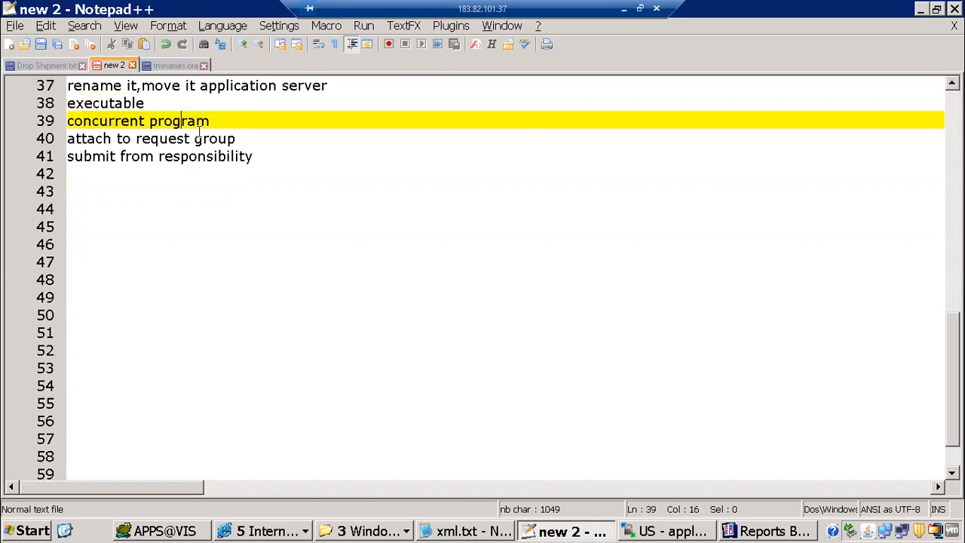
{"action": "left_click", "coordinate": [273, 530]}
{"action": "left_click", "coordinate": [276, 472]}
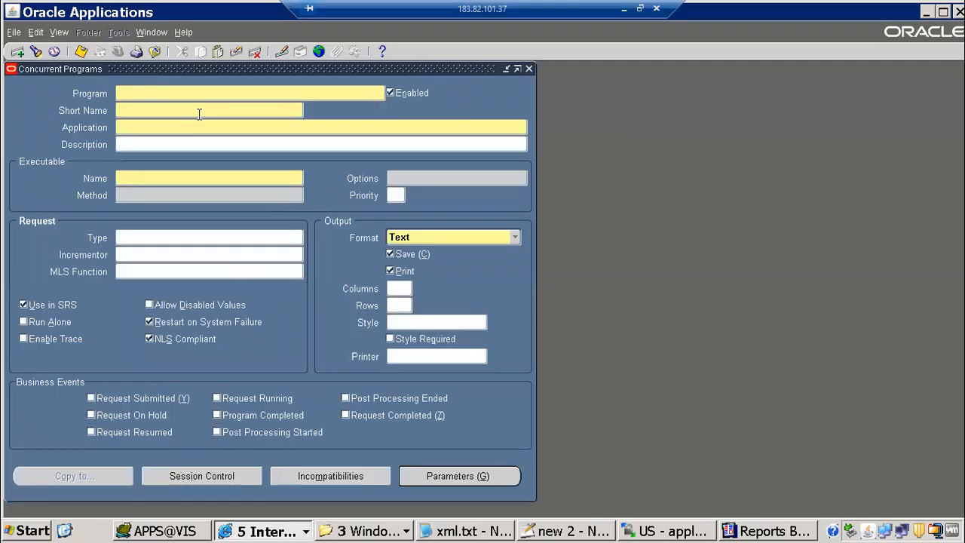
Query the 1099 Payments Report program using 1099%Pay%
{"action": "key", "text": "F11"}
{"action": "type", "text": "1"}
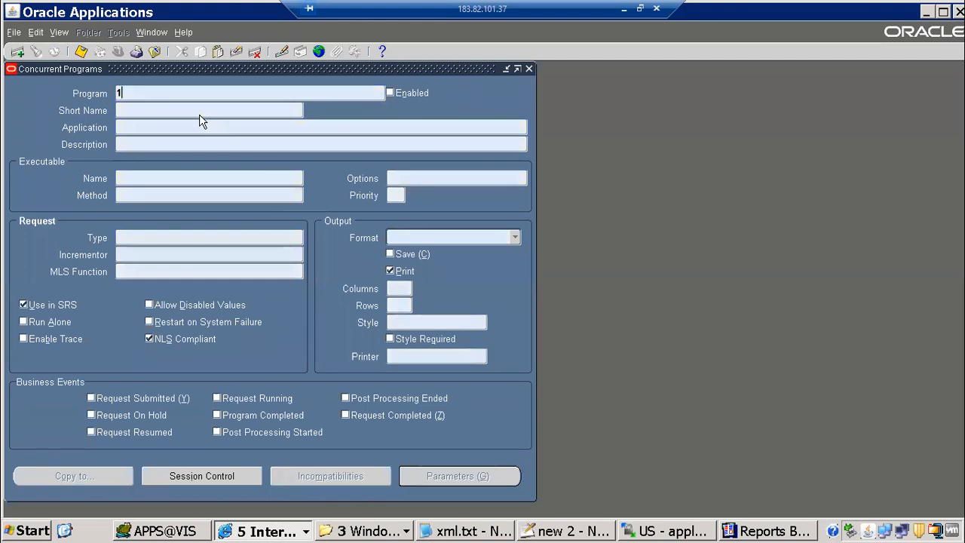
{"action": "type", "text": "099%Pay"}
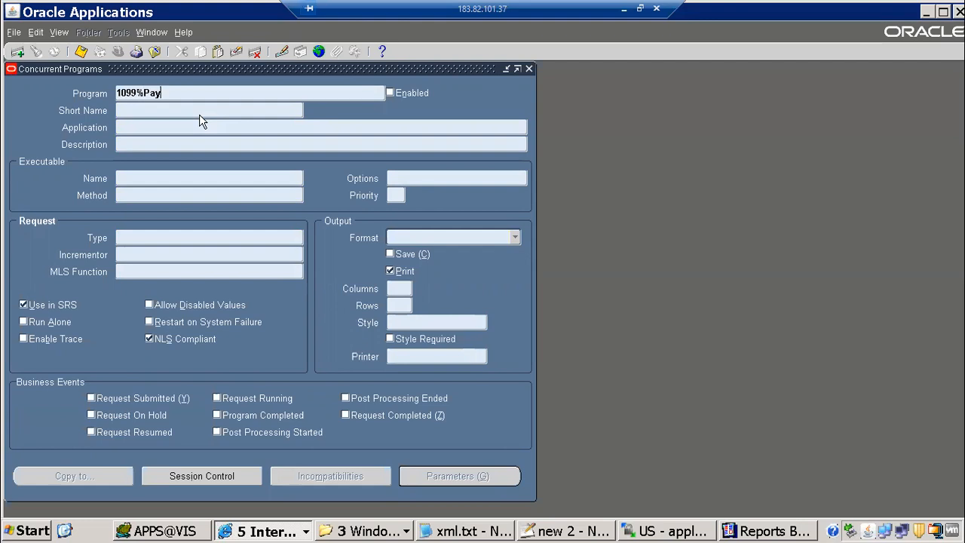
{"action": "type", "text": "%"}
{"action": "key", "text": "ctrl+F11"}
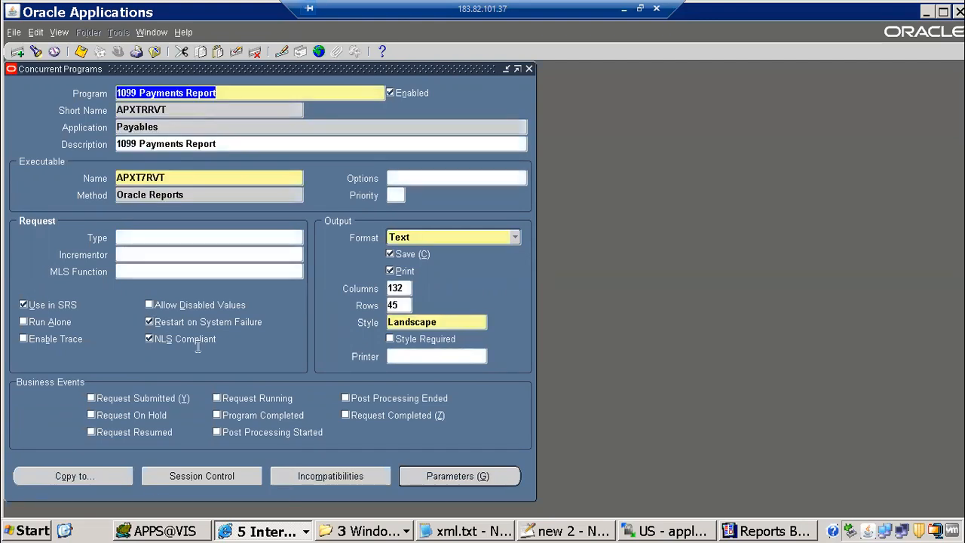
Copy it as ITMM 1099 Payments Report, short name ITMMAPXT7RVT, with incompatibilities and parameters
{"action": "left_click", "coordinate": [71, 475]}
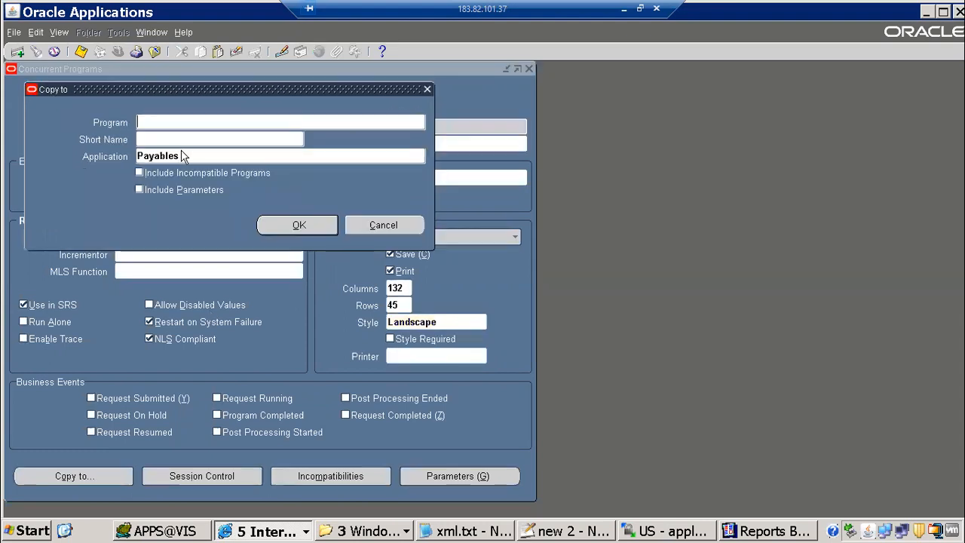
{"action": "left_click_drag", "start_coordinate": [168, 91], "coordinate": [552, 206]}
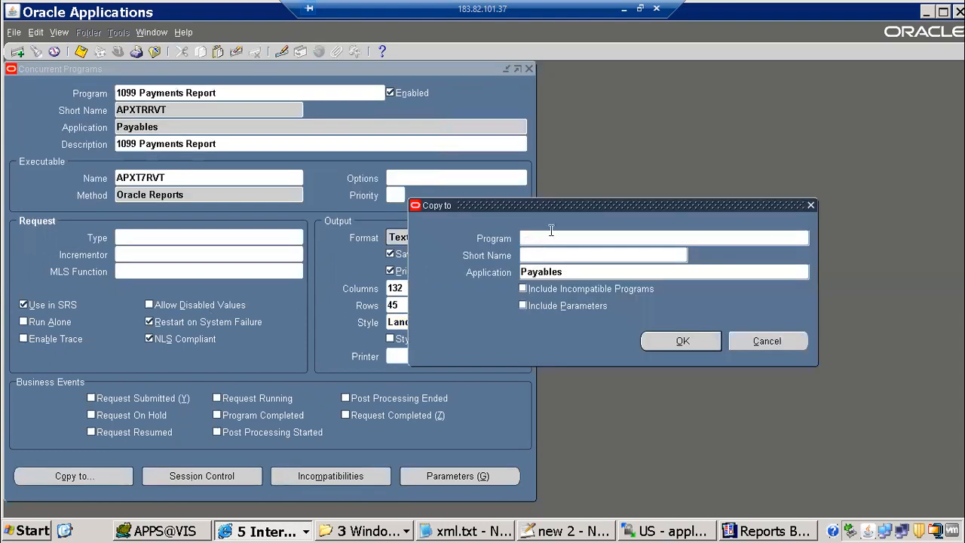
{"action": "type", "text": "ITMM 1099 Payments Report"}
{"action": "left_click", "coordinate": [543, 256]}
{"action": "type", "text": "ITMMAPXT7RVT"}
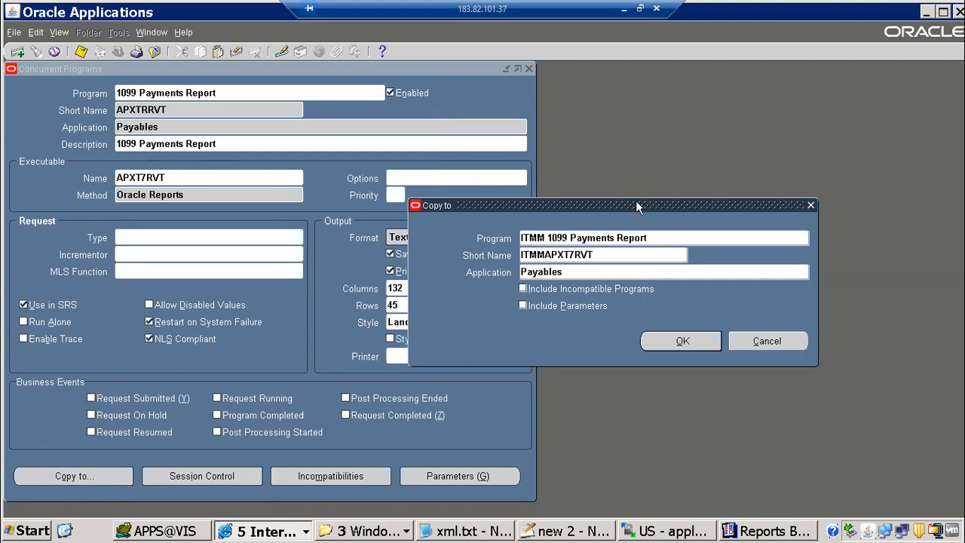
{"action": "left_click_drag", "start_coordinate": [569, 120], "coordinate": [569, 121]}
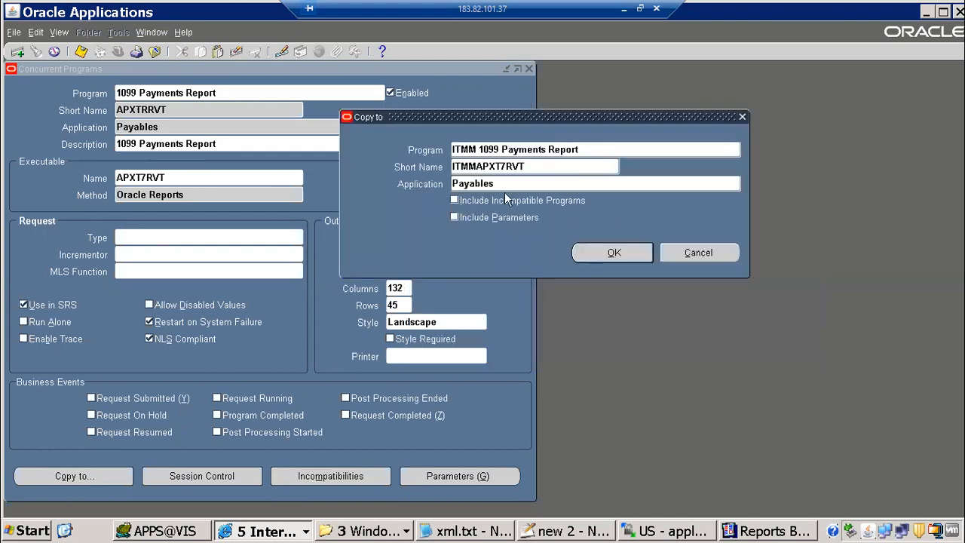
{"action": "left_click", "coordinate": [478, 207]}
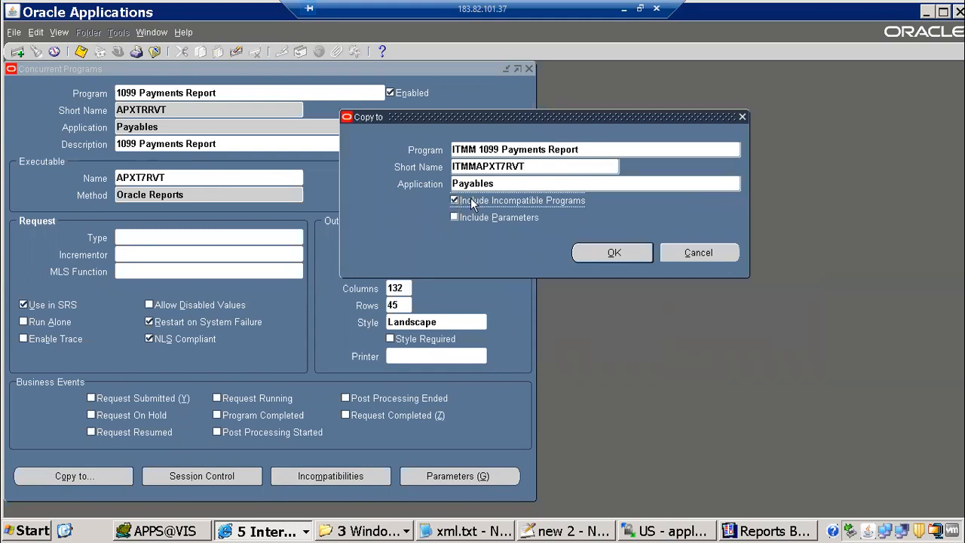
{"action": "left_click_drag", "start_coordinate": [561, 104], "coordinate": [561, 104]}
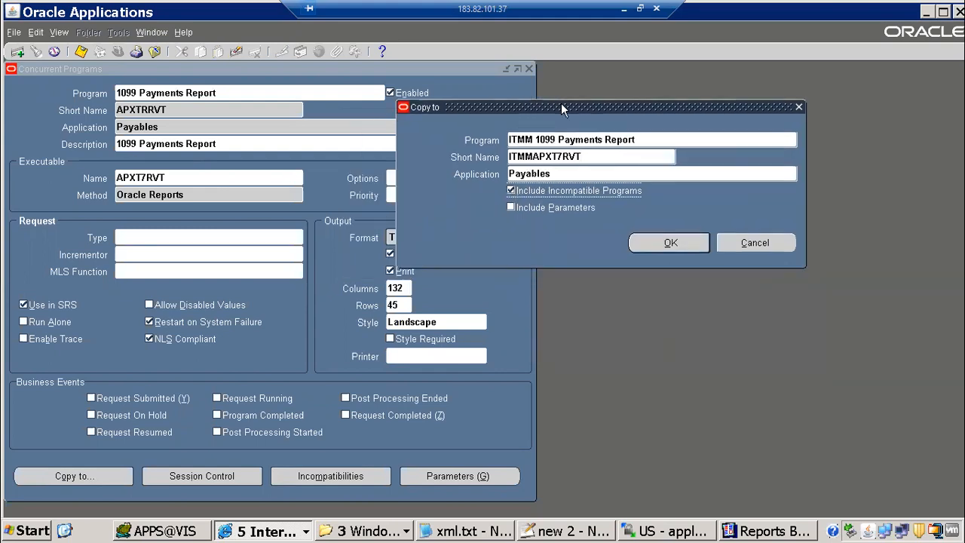
{"action": "left_click", "coordinate": [525, 207]}
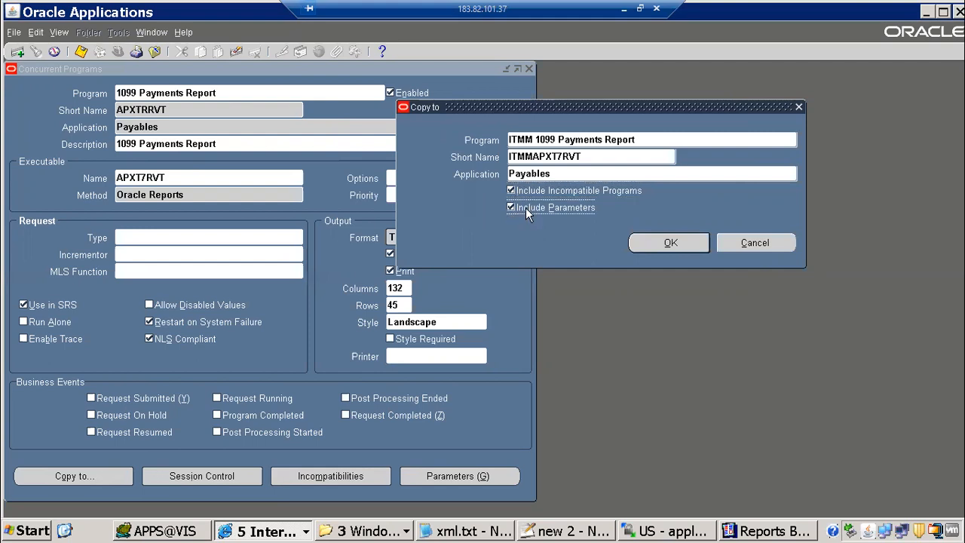
{"action": "left_click", "coordinate": [649, 244]}
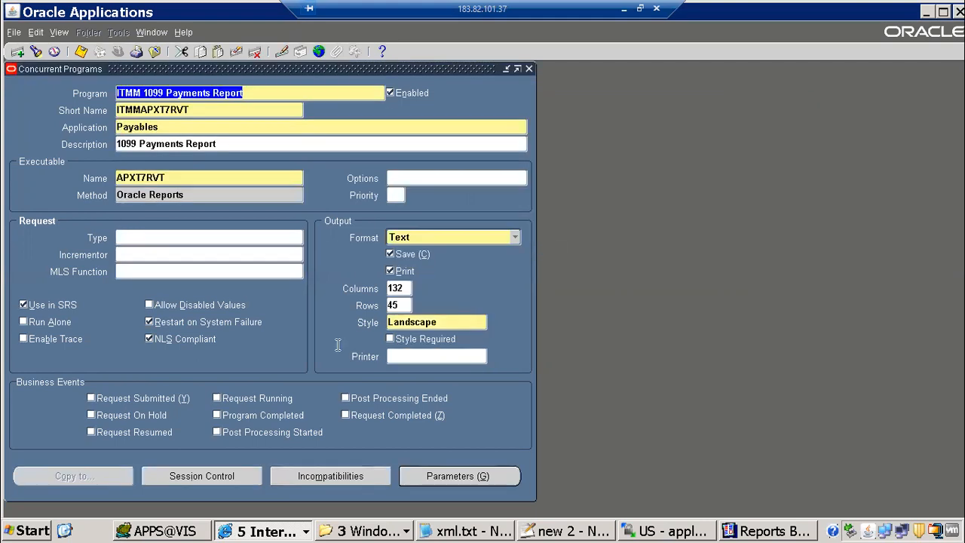
Review the copied program's Group By parameter value set and default value
{"action": "left_click", "coordinate": [445, 475]}
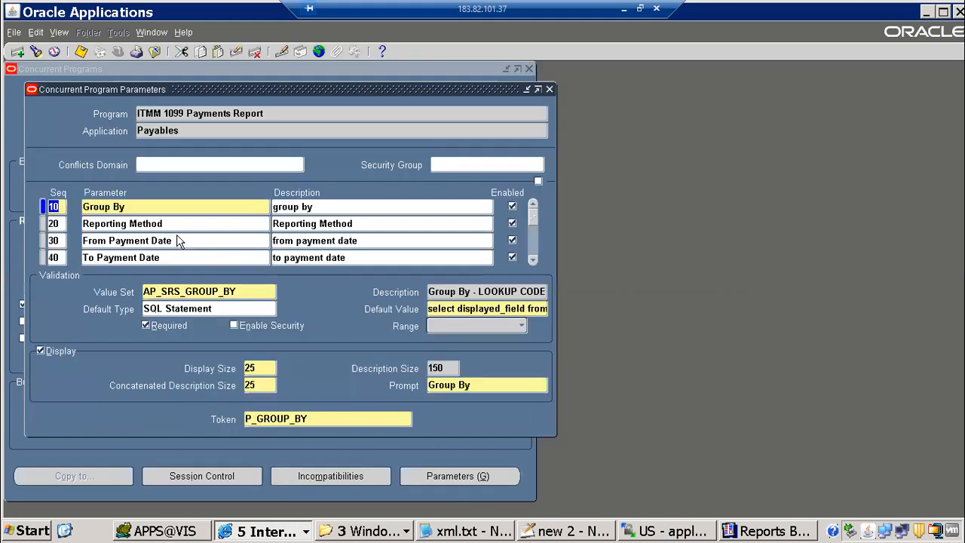
{"action": "left_click", "coordinate": [187, 288]}
{"action": "left_click", "coordinate": [449, 308]}
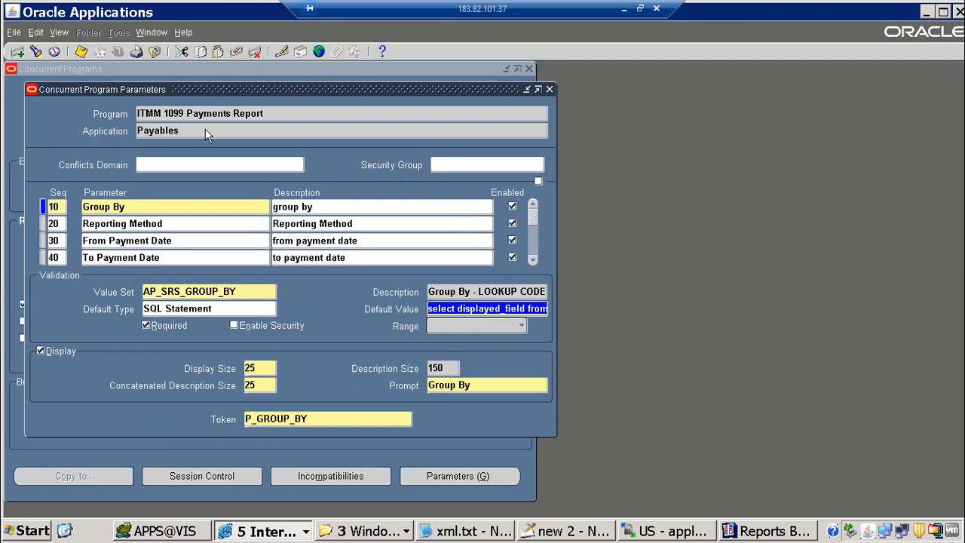
{"action": "left_click", "coordinate": [549, 89]}
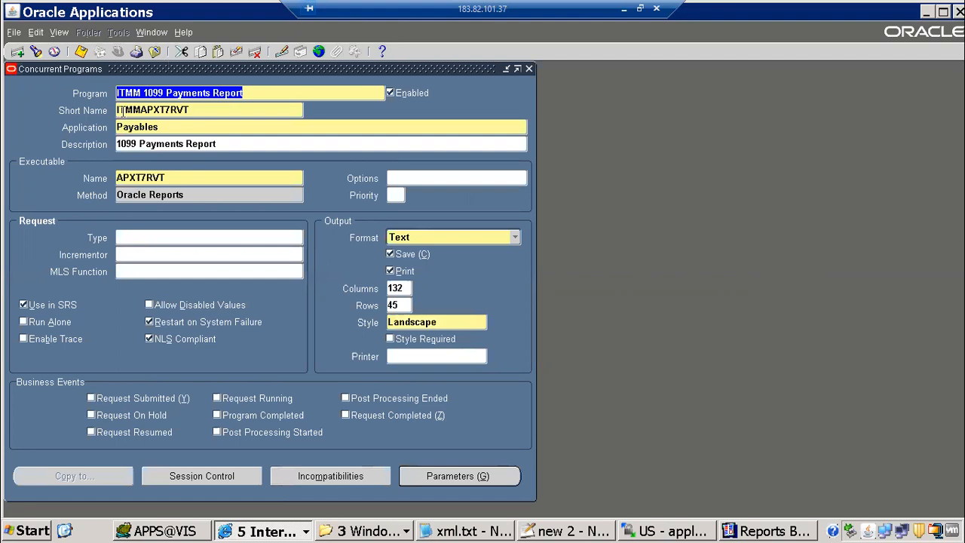
Change the program's executable name to ITMMAPXT7RVT
{"action": "left_click", "coordinate": [161, 178]}
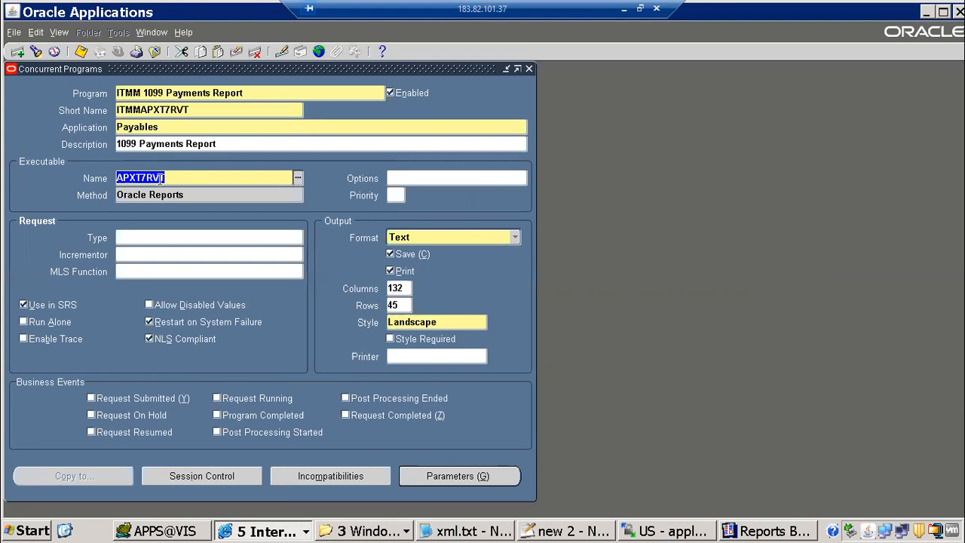
{"action": "type", "text": "ITMMAPXT7RVT"}
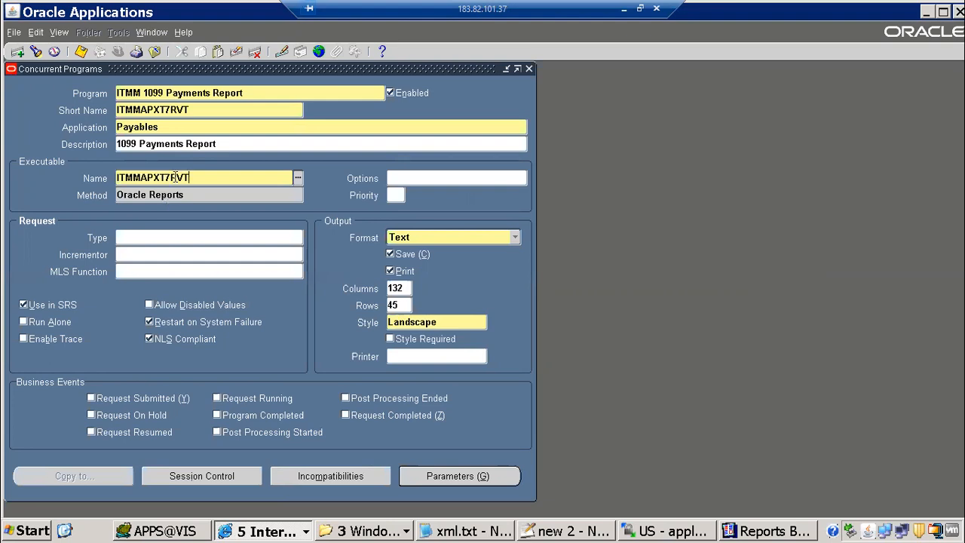
{"action": "key", "text": "Tab"}
{"action": "key", "text": "alt+g"}
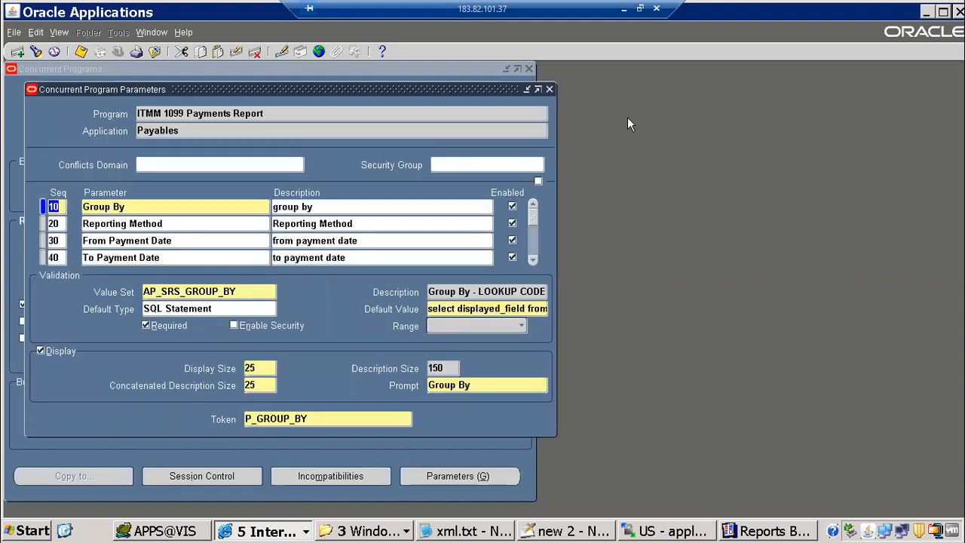
{"action": "key", "text": "F4"}
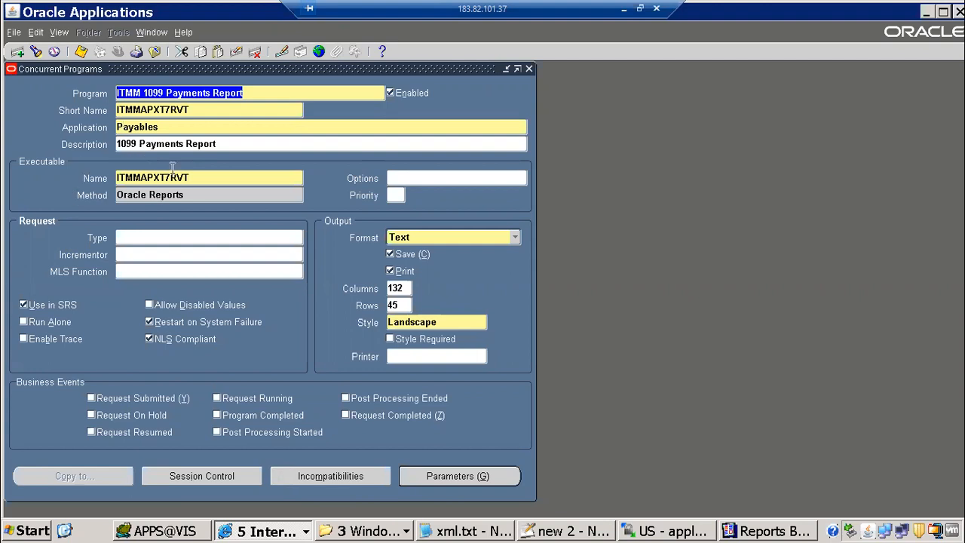
Set the output format to XML and save the ITMM 1099 Payments Report program
{"action": "left_click", "coordinate": [143, 179]}
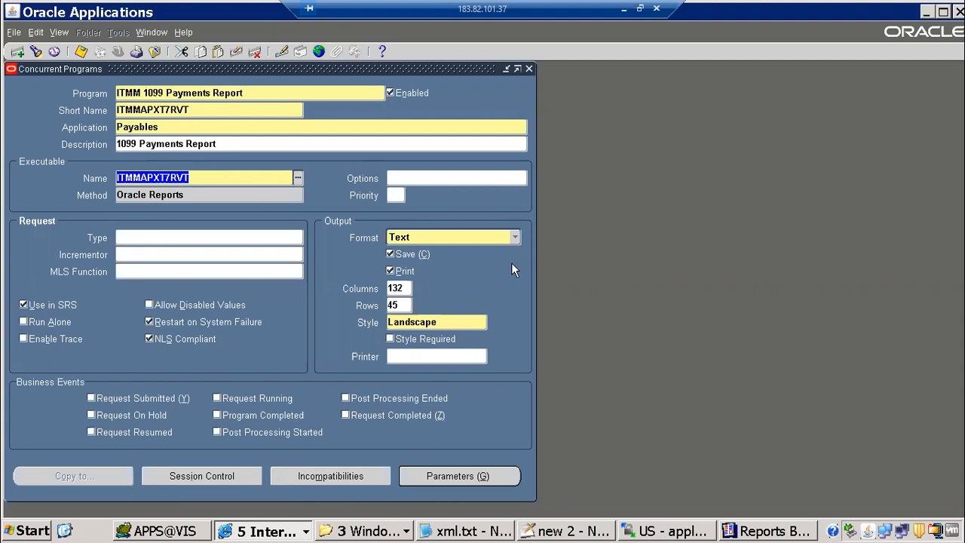
{"action": "left_click", "coordinate": [517, 237]}
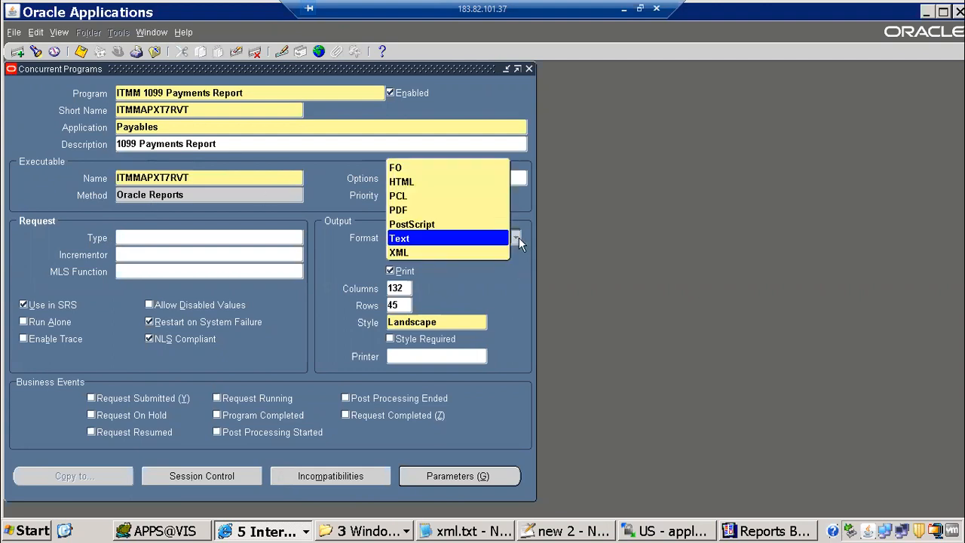
{"action": "left_click", "coordinate": [399, 253]}
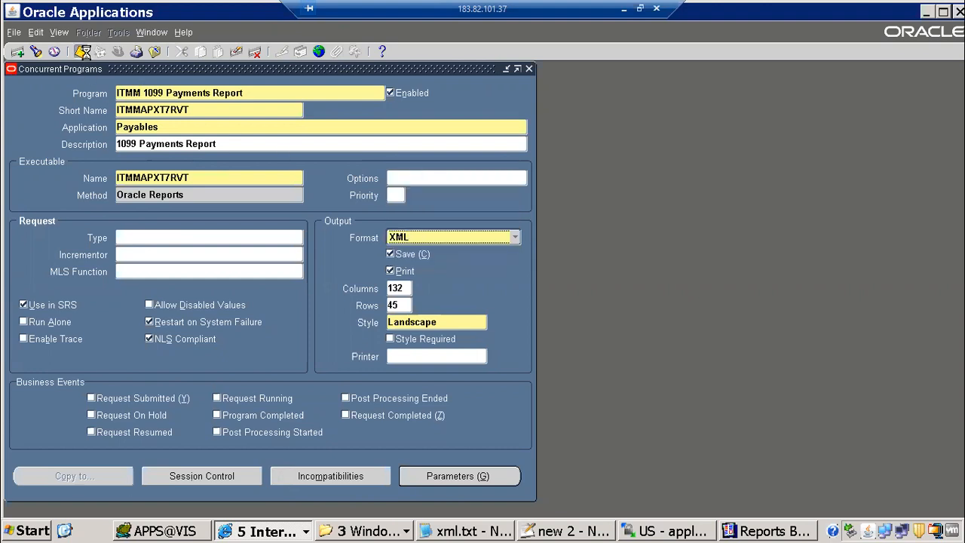
{"action": "left_click", "coordinate": [81, 52]}
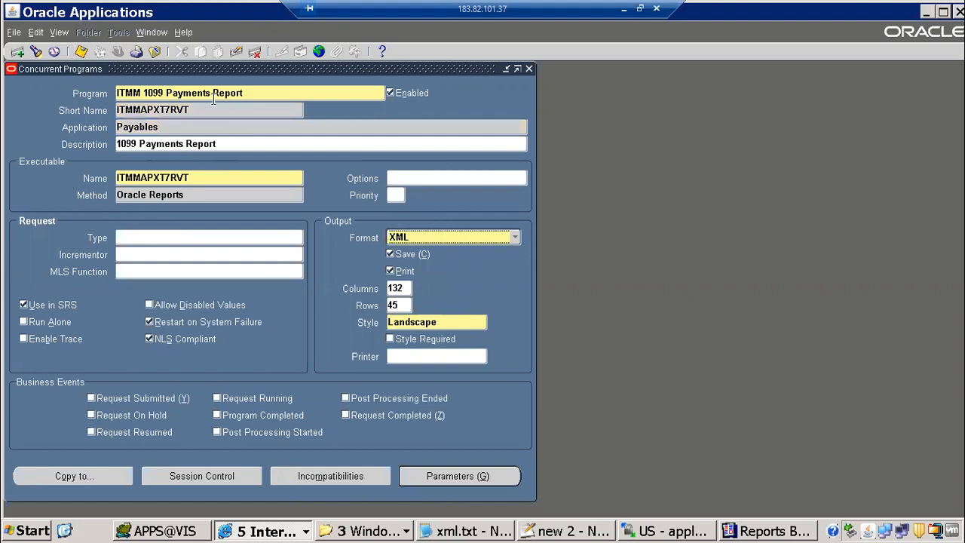
{"action": "triple_click", "coordinate": [244, 92]}
{"action": "key", "text": "ctrl+c"}
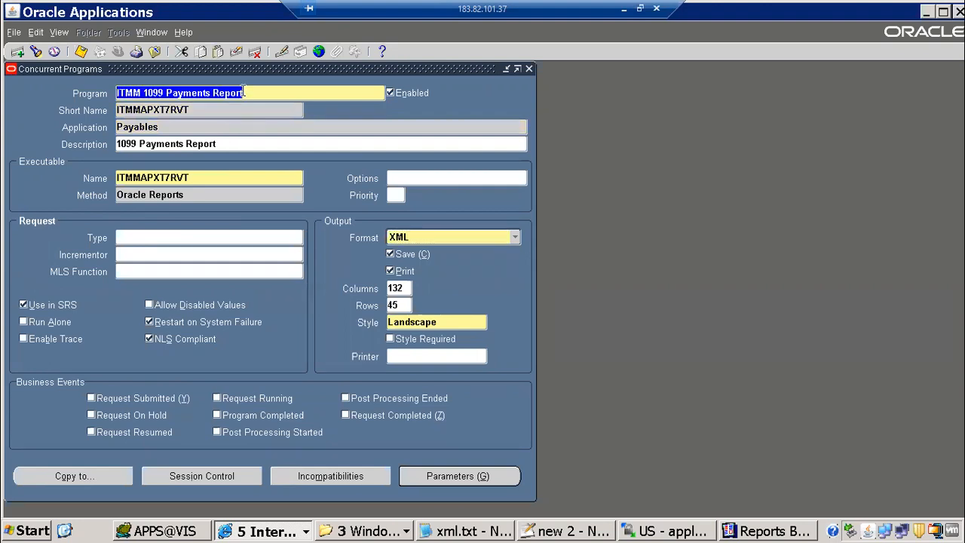
Close Concurrent Programs and open the Request Groups form
{"action": "key", "text": "alt+Tab"}
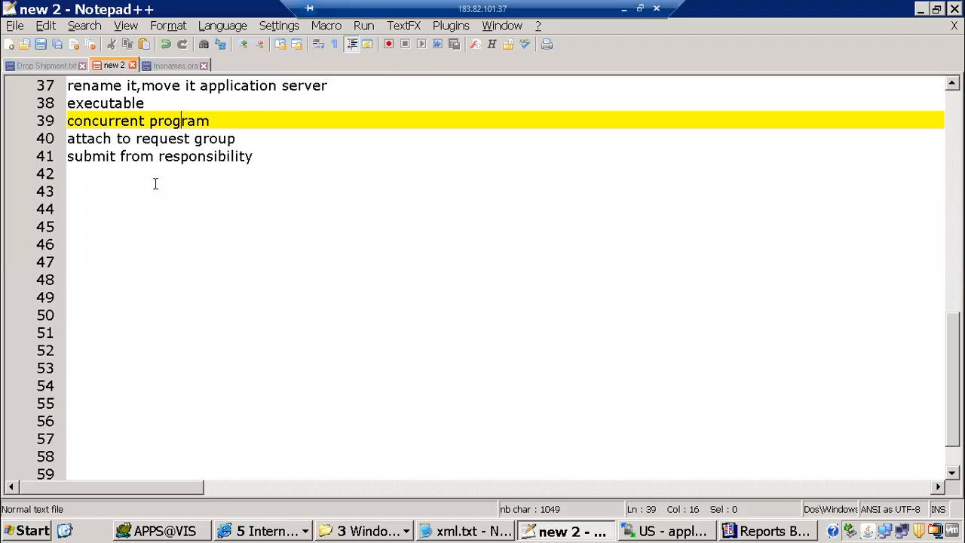
{"action": "left_click", "coordinate": [239, 134]}
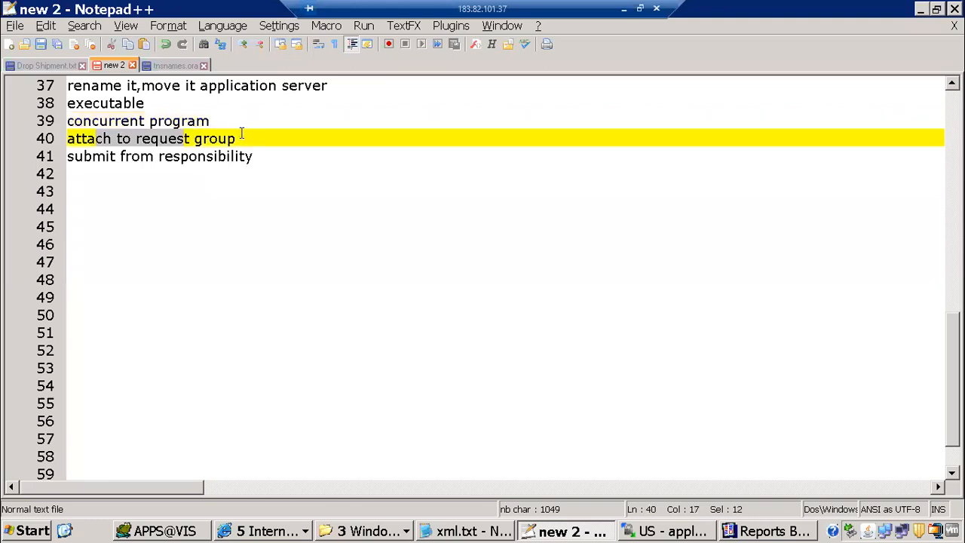
{"action": "key", "text": "alt+Tab"}
{"action": "key", "text": "F4"}
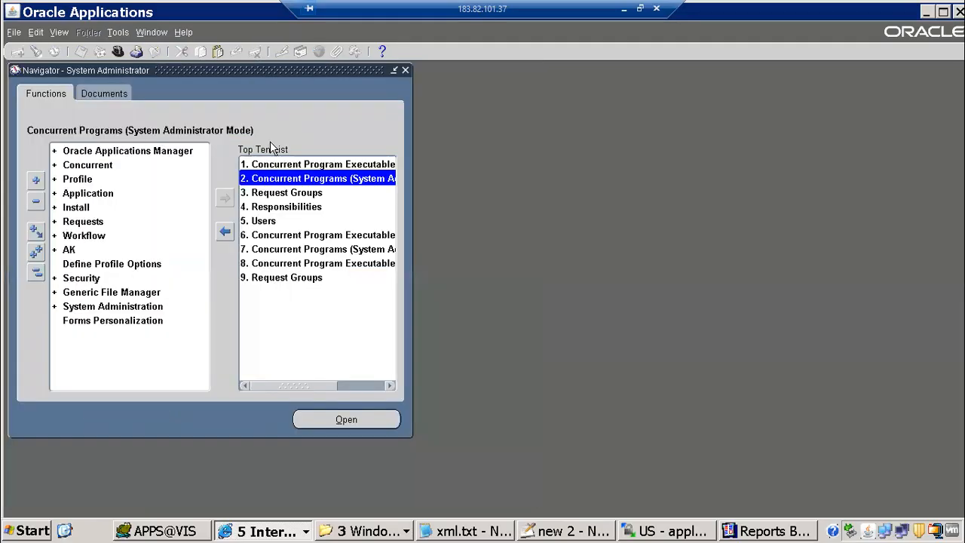
{"action": "double_click", "coordinate": [269, 195]}
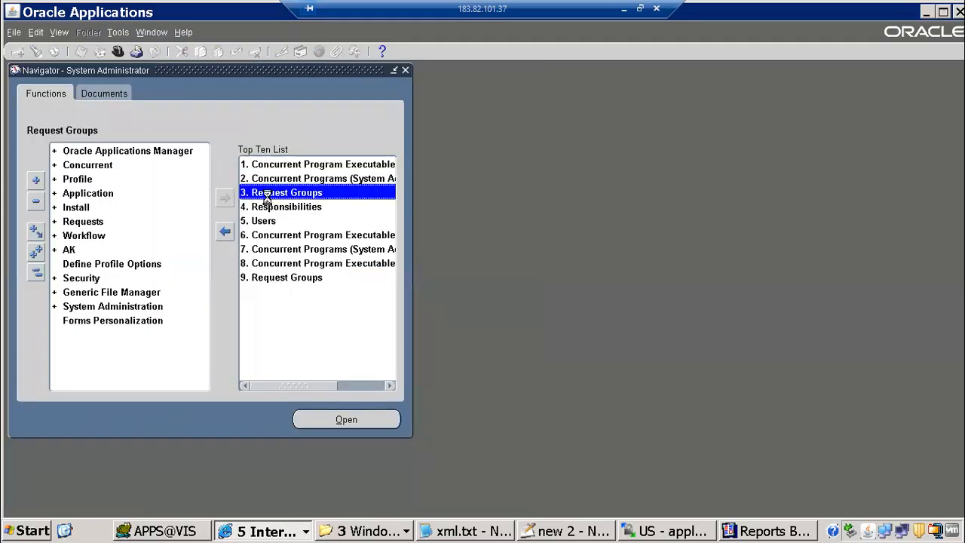
Query the All Reports request group for the Payables application
{"action": "key", "text": "F11"}
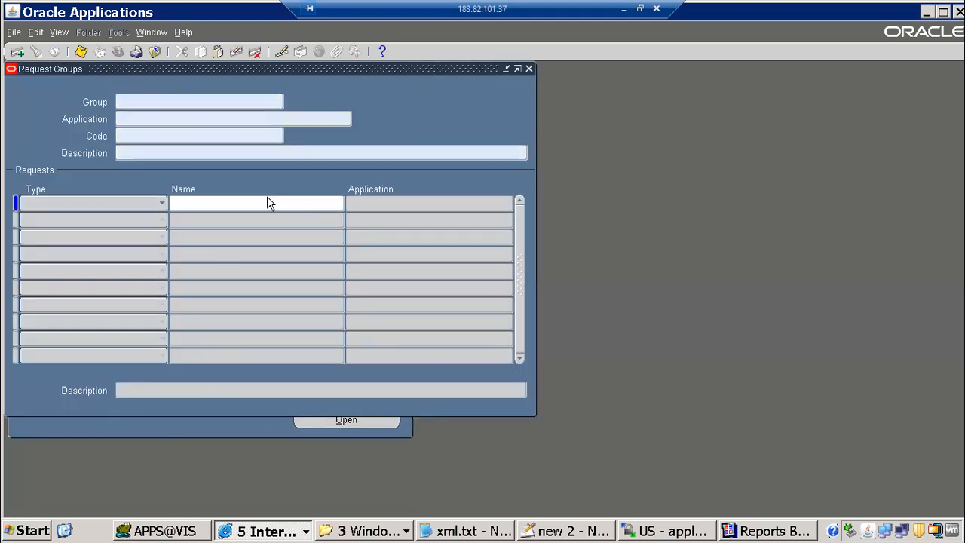
{"action": "type", "text": "All REp"}
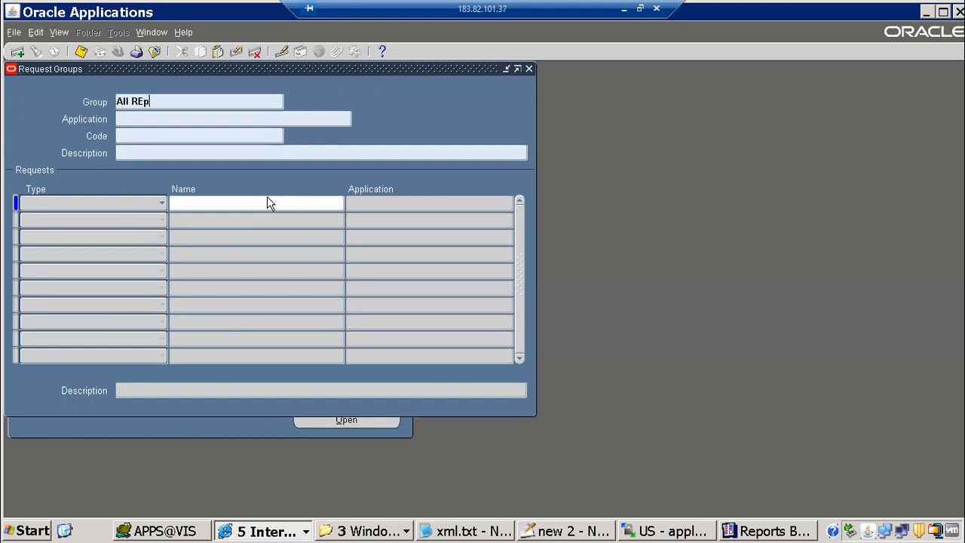
{"action": "key", "text": "BackSpace"}
{"action": "key", "text": "BackSpace"}
{"action": "type", "text": "eports"}
{"action": "key", "text": "Tab"}
{"action": "type", "text": "Payables"}
{"action": "key", "text": "ctrl+F11"}
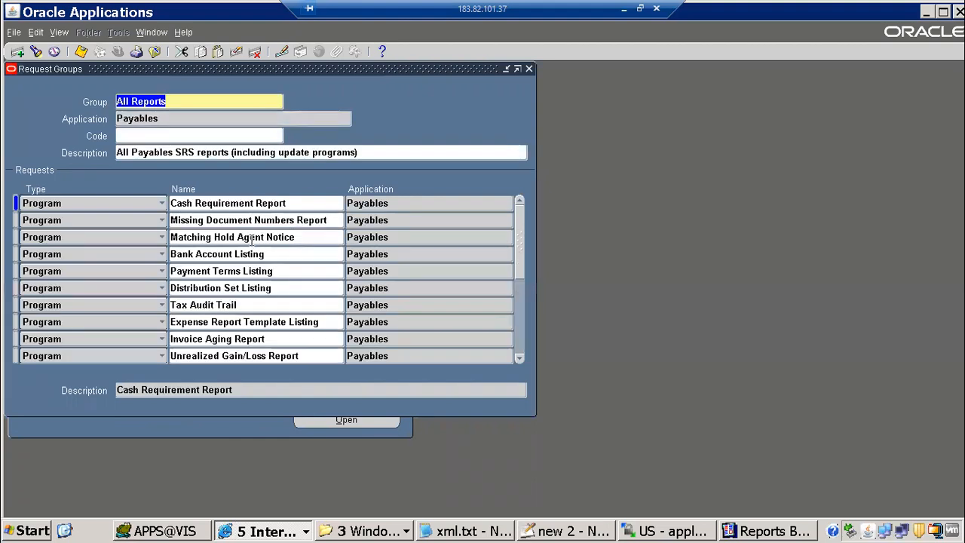
Add ITMM 1099 Payments Report as a new row in the group, then close the form
{"action": "left_click", "coordinate": [251, 238]}
{"action": "key", "text": "ctrl+Down"}
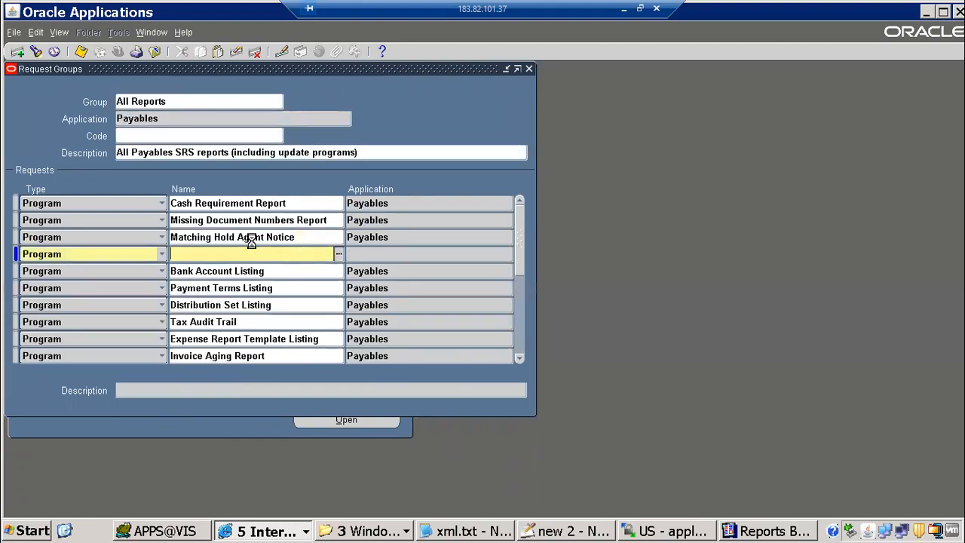
{"action": "key", "text": "ctrl+v"}
{"action": "key", "text": "Tab"}
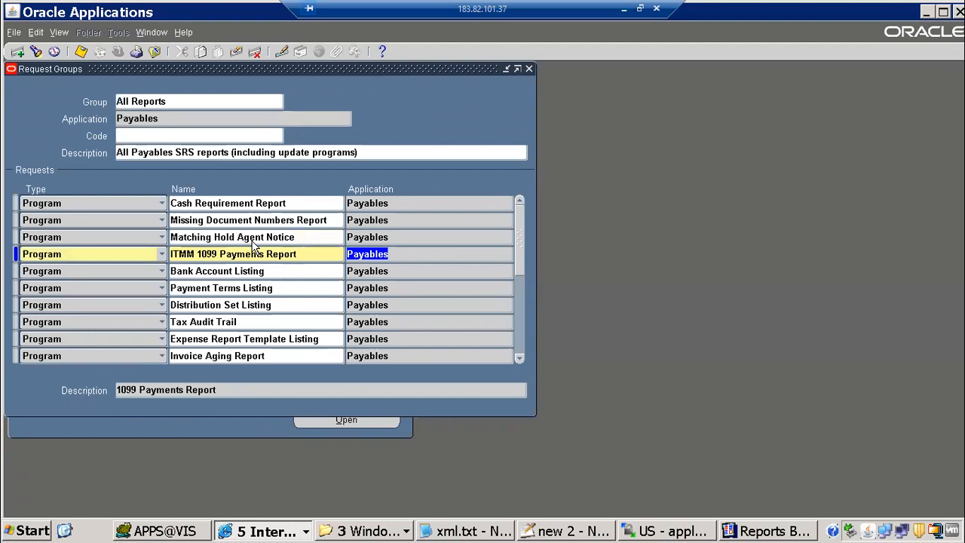
{"action": "key", "text": "F4"}
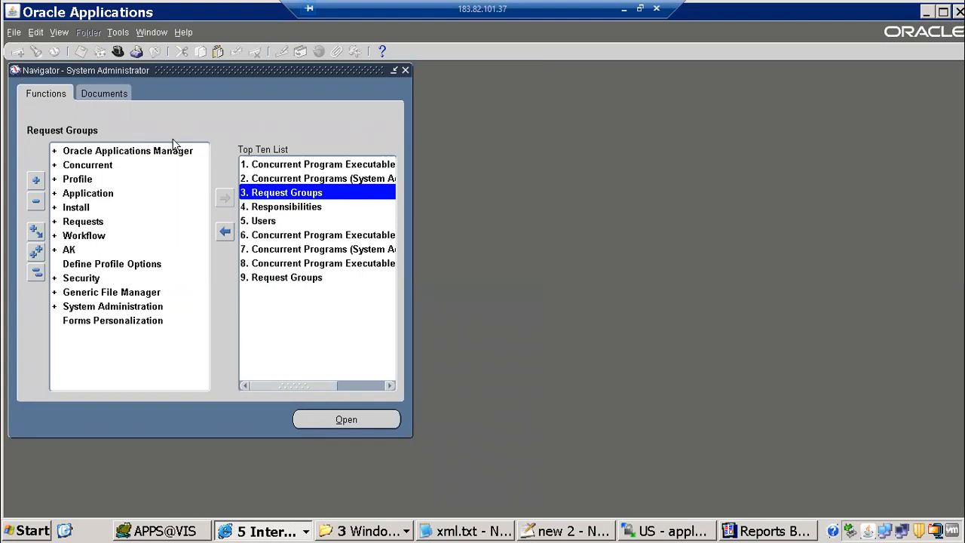
From the Payables, Vision Operations (USA) responsibility, start a new single request
{"action": "double_click", "coordinate": [127, 162]}
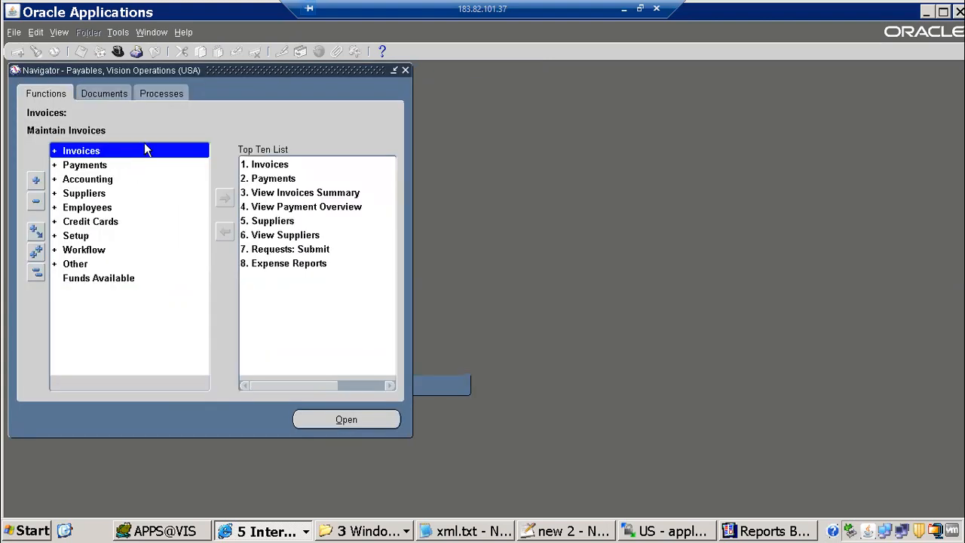
{"action": "left_click", "coordinate": [69, 32]}
{"action": "left_click", "coordinate": [70, 212]}
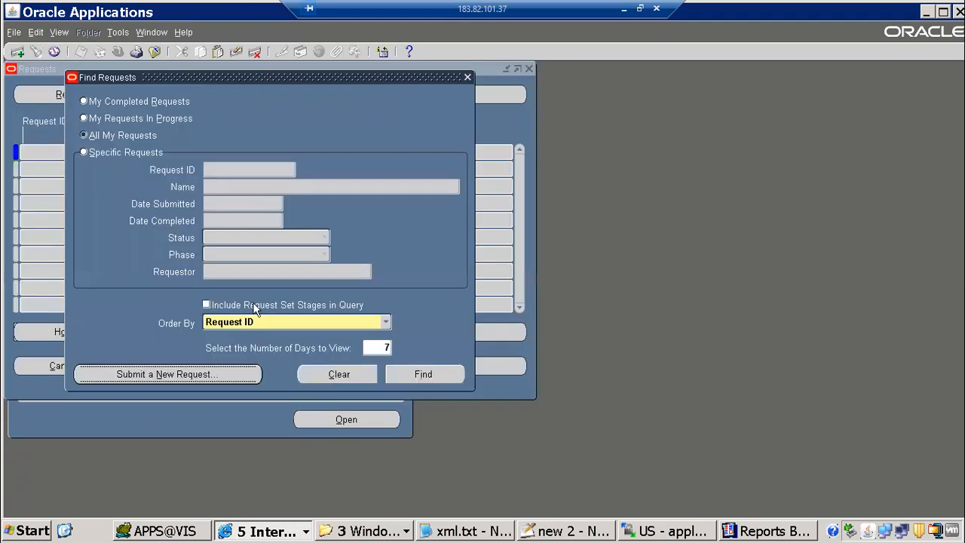
{"action": "left_click", "coordinate": [253, 303]}
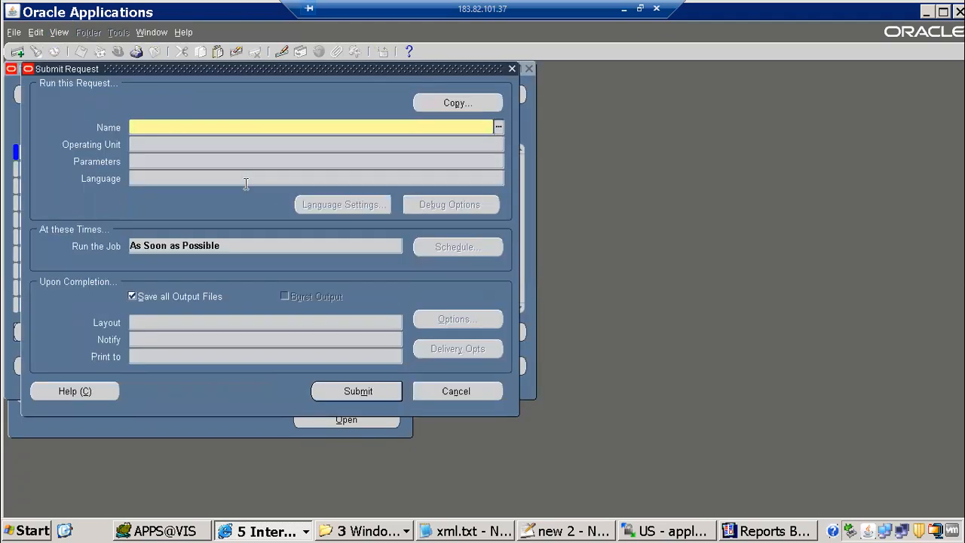
{"action": "key", "text": "alt+Tab"}
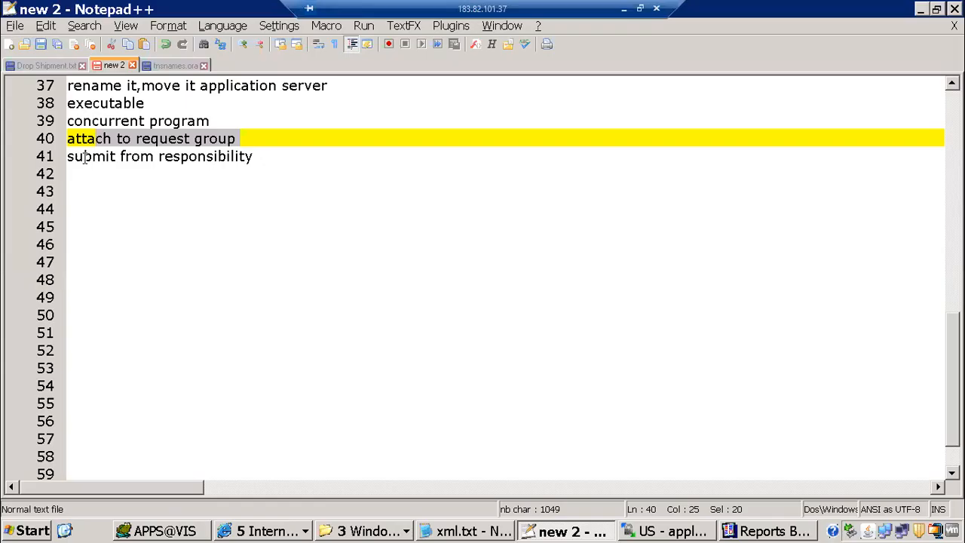
{"action": "triple_click", "coordinate": [265, 157]}
{"action": "key", "text": "alt+Tab"}
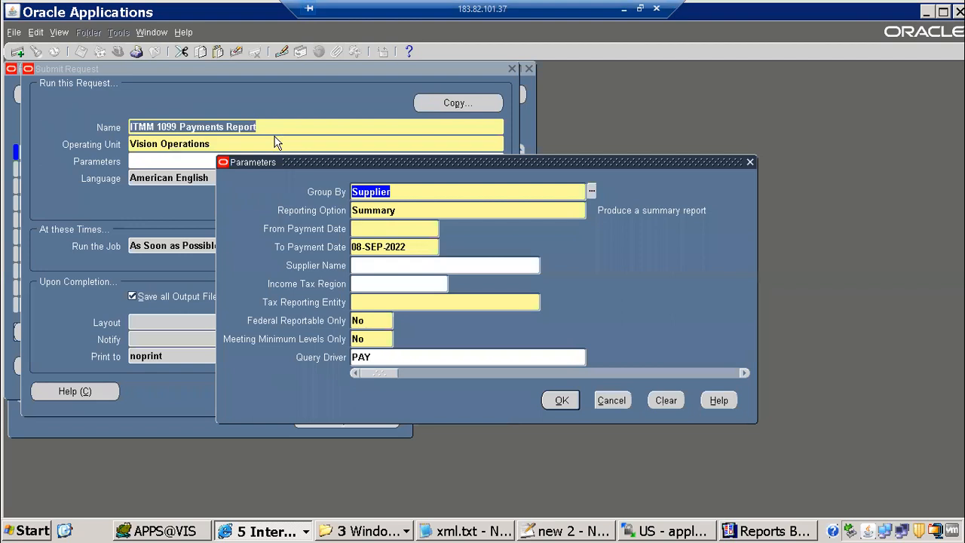
Enter payment dates from 01-jun-2022 to 10-jun-2205
{"action": "left_click", "coordinate": [374, 221]}
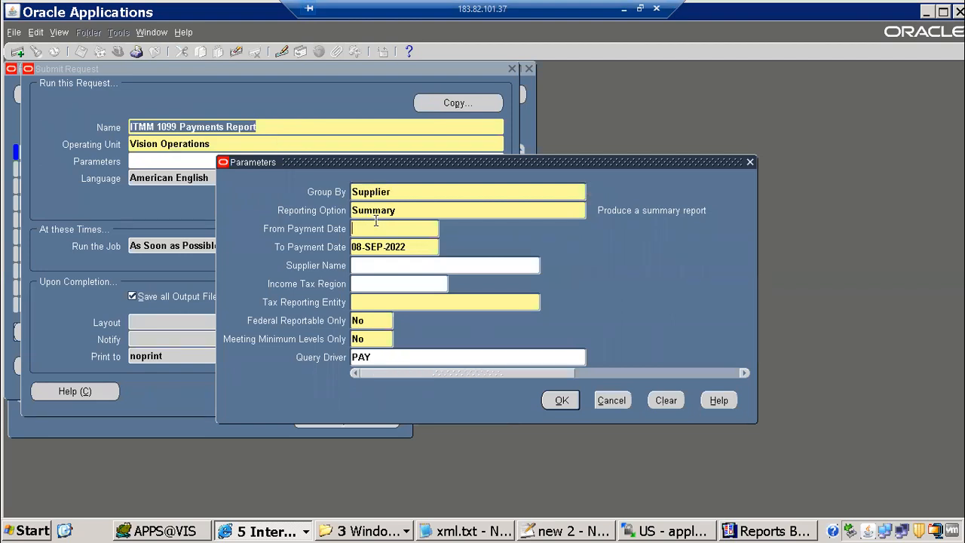
{"action": "type", "text": "01-jun-2022"}
{"action": "key", "text": "Tab"}
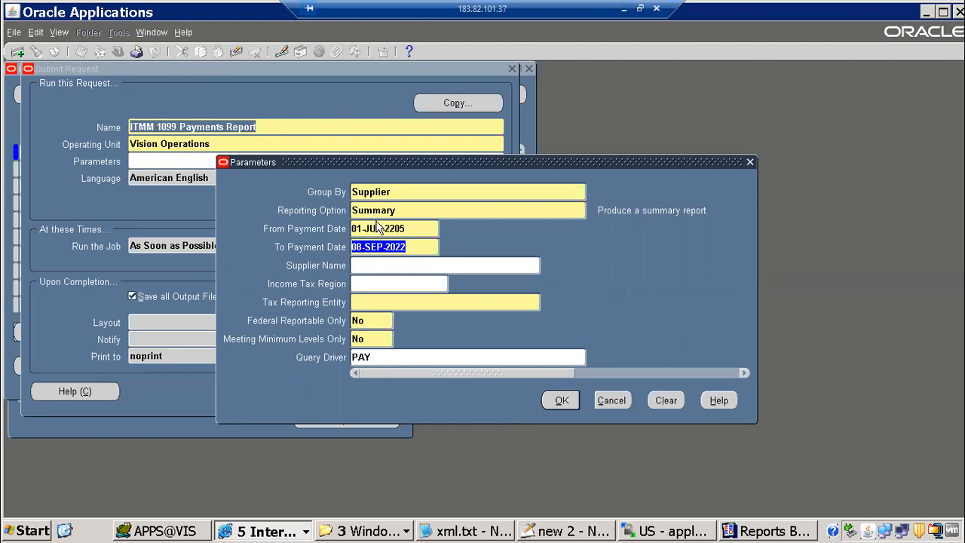
{"action": "type", "text": "10-jun-2"}
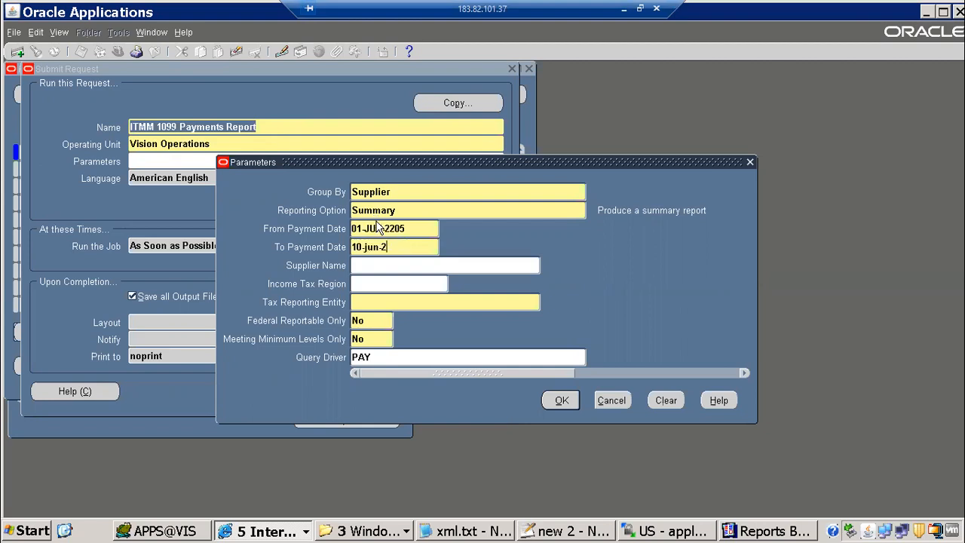
{"action": "type", "text": "205"}
{"action": "key", "text": "Tab"}
Choose Advantage Corp as the supplier from the list
{"action": "type", "text": "Ad"}
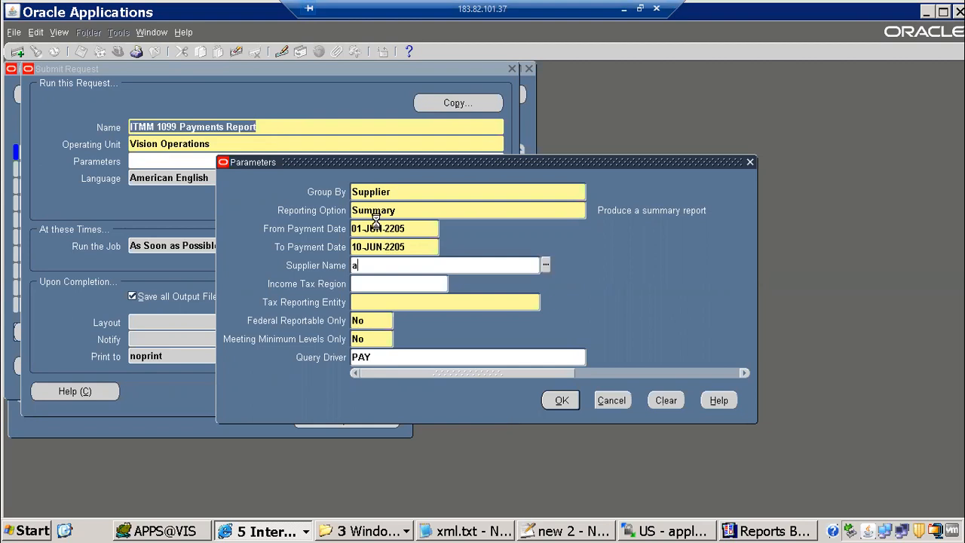
{"action": "key", "text": "Tab"}
{"action": "key", "text": "Down"}
{"action": "key", "text": "Down"}
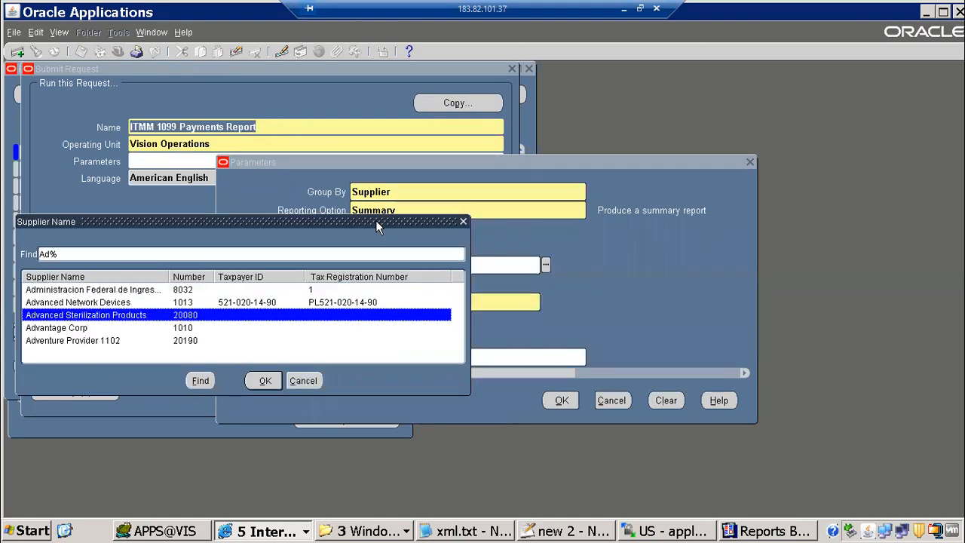
{"action": "key", "text": "Down"}
{"action": "key", "text": "Down"}
{"action": "key", "text": "Up"}
{"action": "key", "text": "Return"}
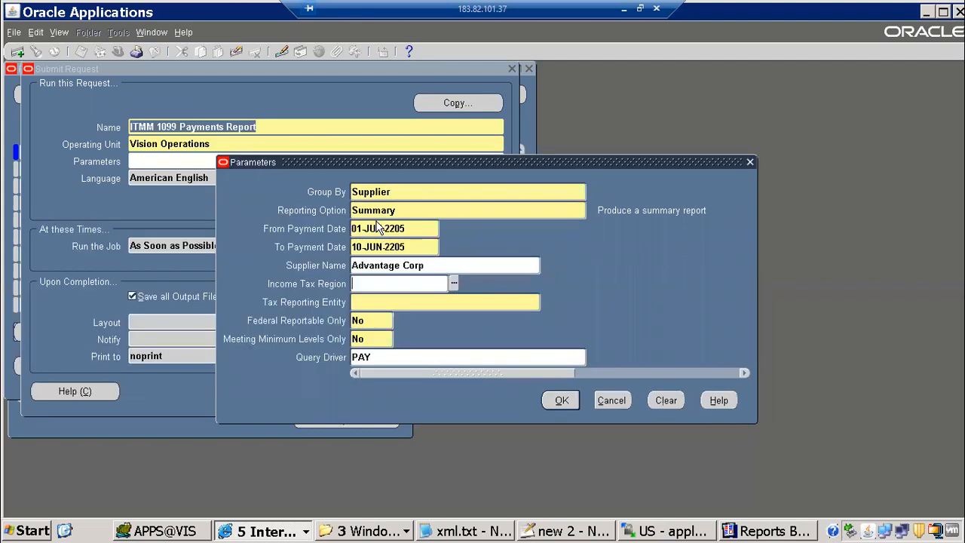
Set Tax Reporting Entity to Vision Operations, confirm the parameters, and submit
{"action": "left_click", "coordinate": [395, 299]}
{"action": "type", "text": "vision ope"}
{"action": "key", "text": "Tab"}
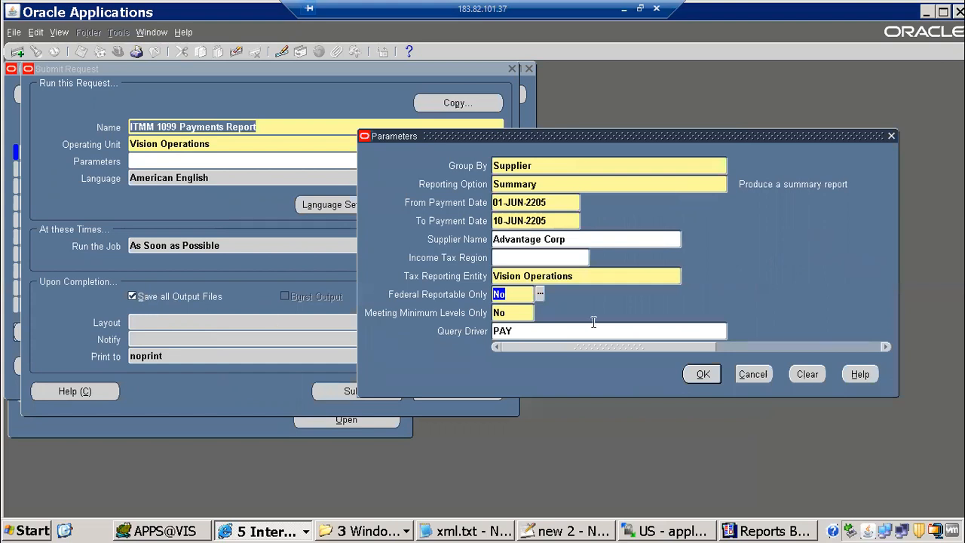
{"action": "left_click", "coordinate": [702, 377]}
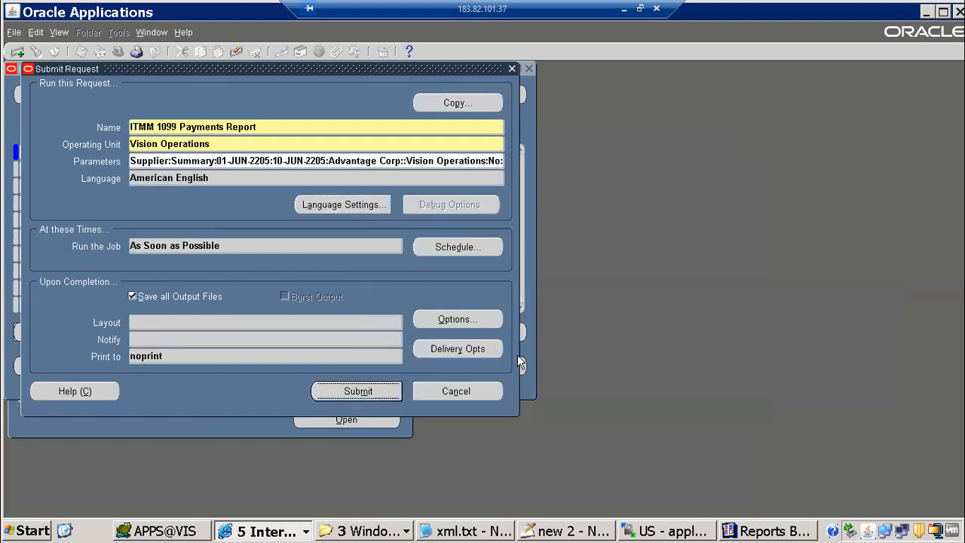
{"action": "left_click", "coordinate": [459, 370]}
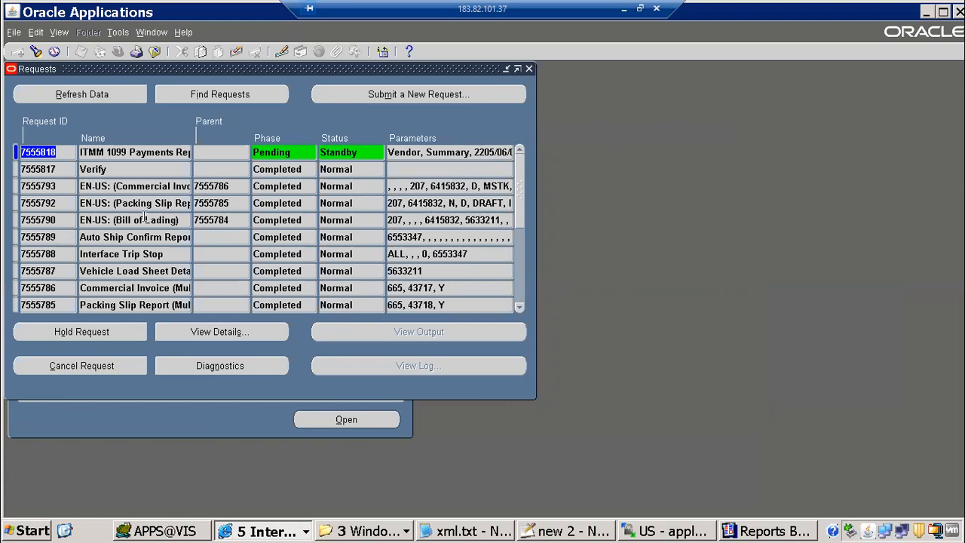
Refresh the requests list until the 1099 Payments request shows Pending Normal
{"action": "left_click", "coordinate": [113, 92]}
{"action": "left_click", "coordinate": [113, 95]}
{"action": "left_click", "coordinate": [465, 531]}
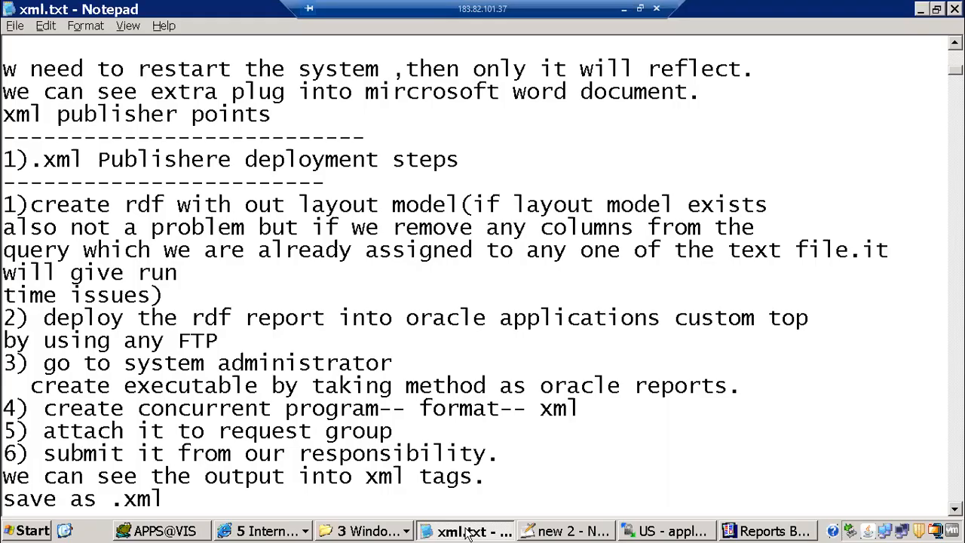
{"action": "key", "text": "alt+Tab"}
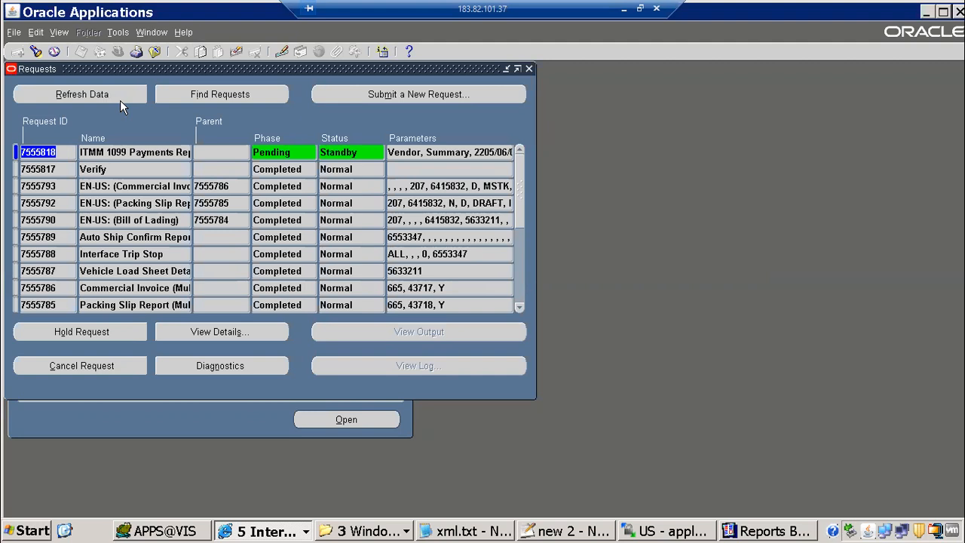
{"action": "left_click", "coordinate": [108, 94]}
Minimize the remote desktop and switch to Google Drive in Chrome
{"action": "left_click", "coordinate": [624, 9]}
{"action": "left_click", "coordinate": [102, 313]}
{"action": "left_click", "coordinate": [190, 14]}
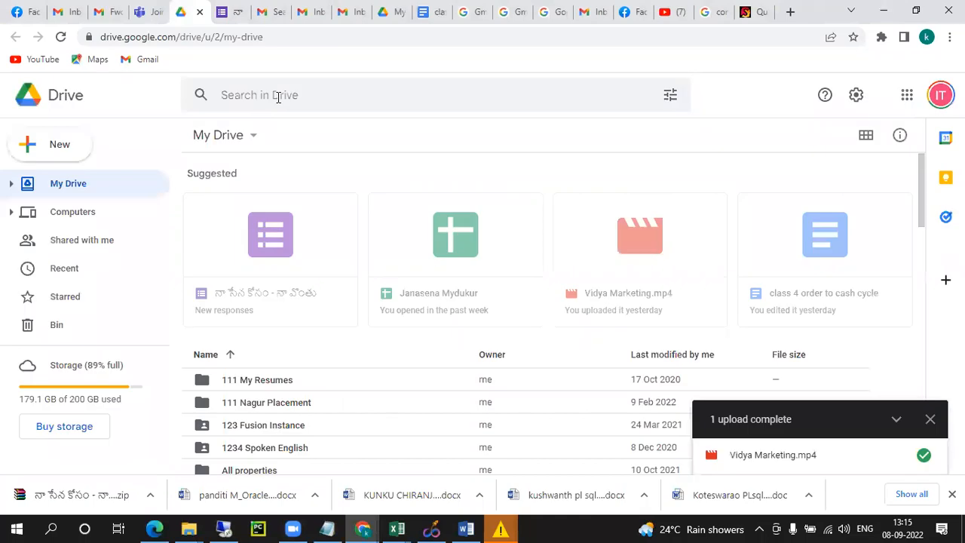
Search Drive for 'syllabus' and open OracleAPPSTechnical_Syllabus.doc
{"action": "left_click", "coordinate": [277, 103]}
{"action": "type", "text": "sylla"}
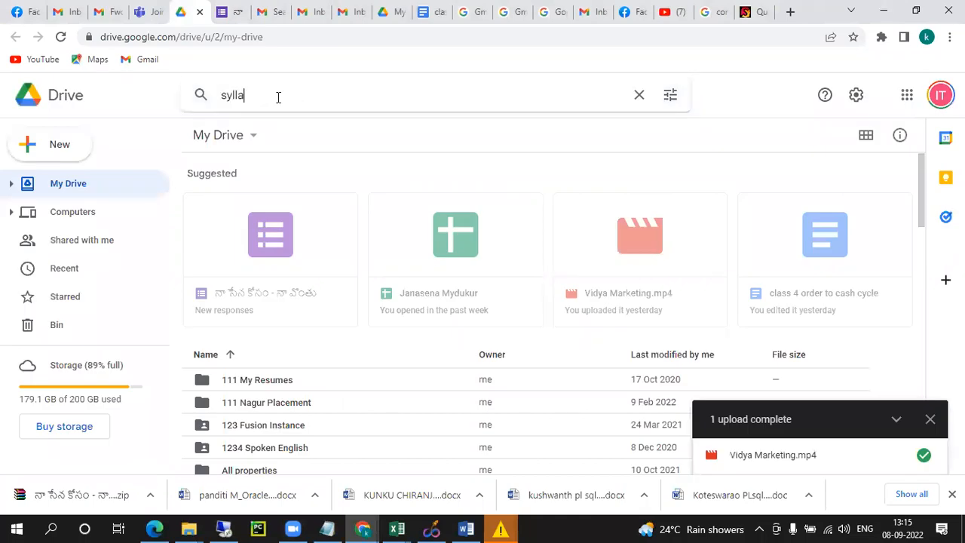
{"action": "type", "text": "bus"}
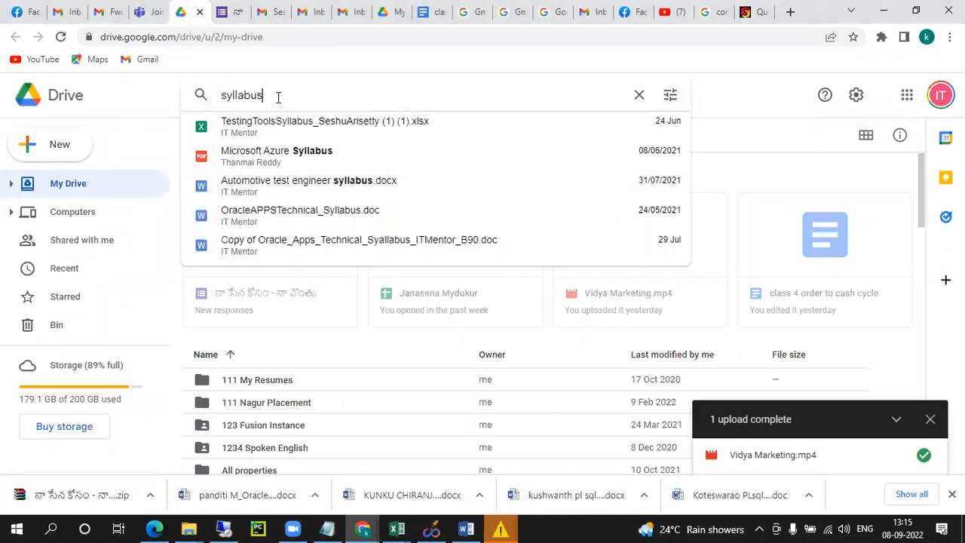
{"action": "left_click", "coordinate": [298, 215]}
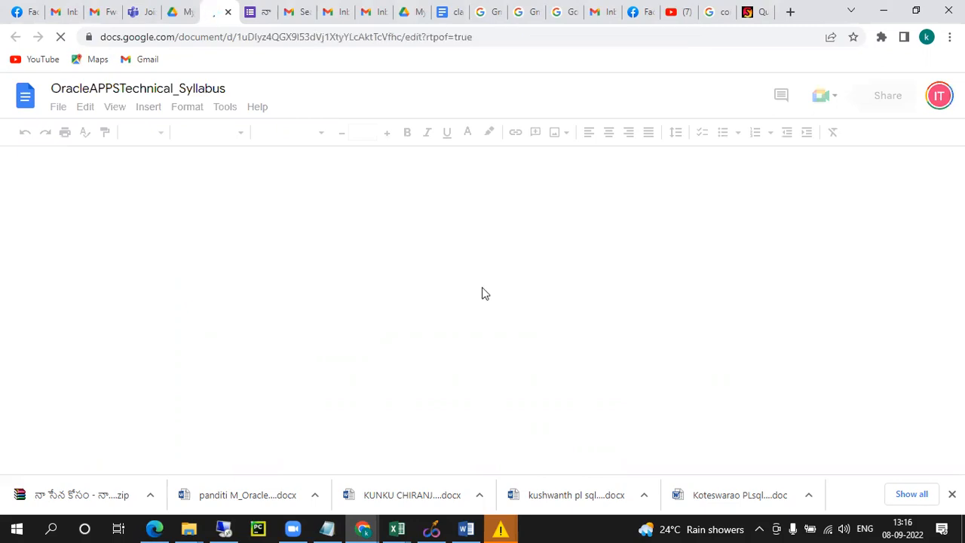
Scroll through the syllabus report lists, pointing out items like Void Payment Register
{"action": "scroll", "coordinate": [469, 264], "scroll_direction": "down", "scroll_amount": 10}
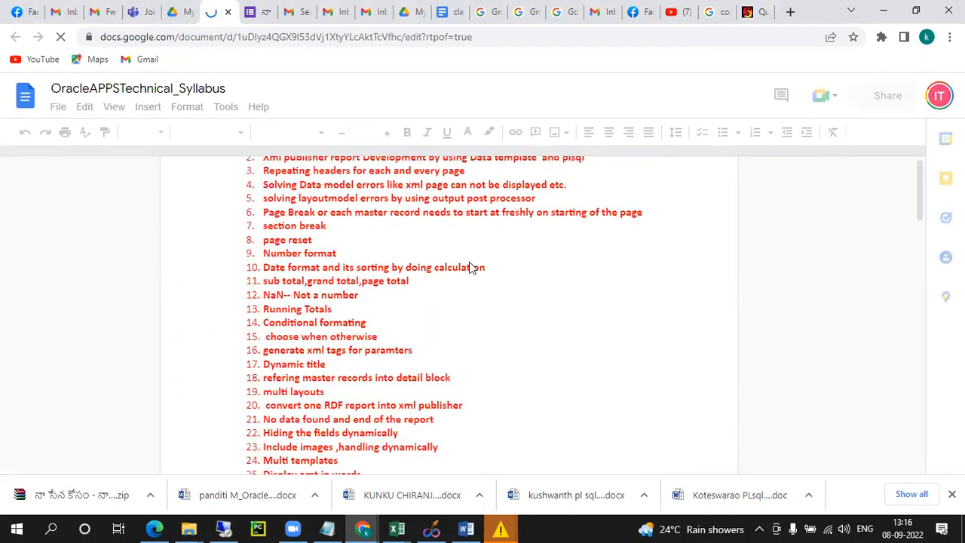
{"action": "scroll", "coordinate": [469, 269], "scroll_direction": "down", "scroll_amount": 4}
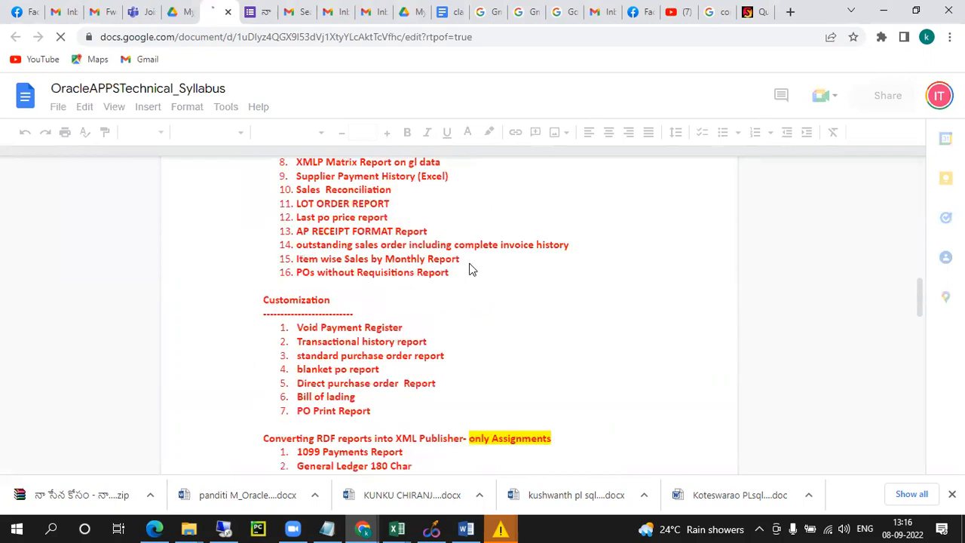
{"action": "scroll", "coordinate": [469, 269], "scroll_direction": "up", "scroll_amount": 3}
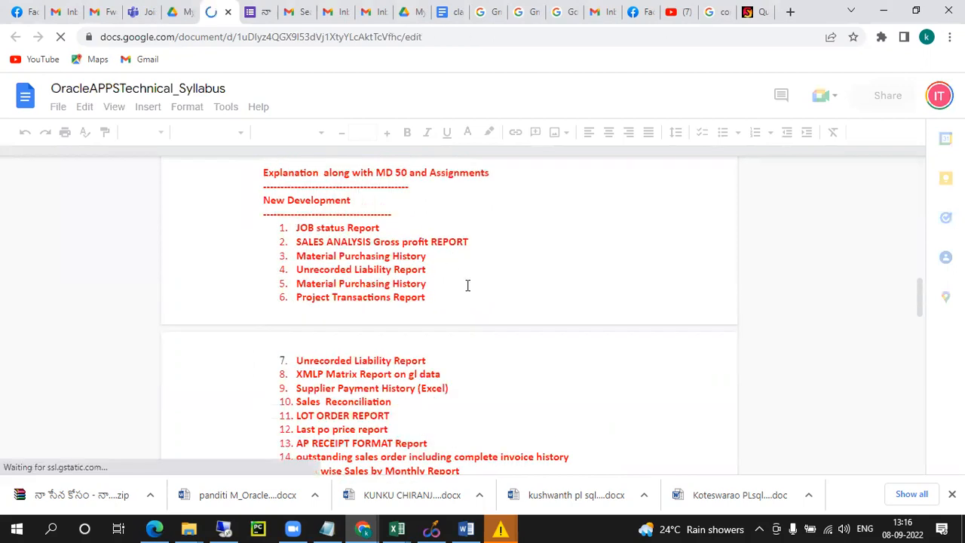
{"action": "scroll", "coordinate": [468, 285], "scroll_direction": "down", "scroll_amount": 5}
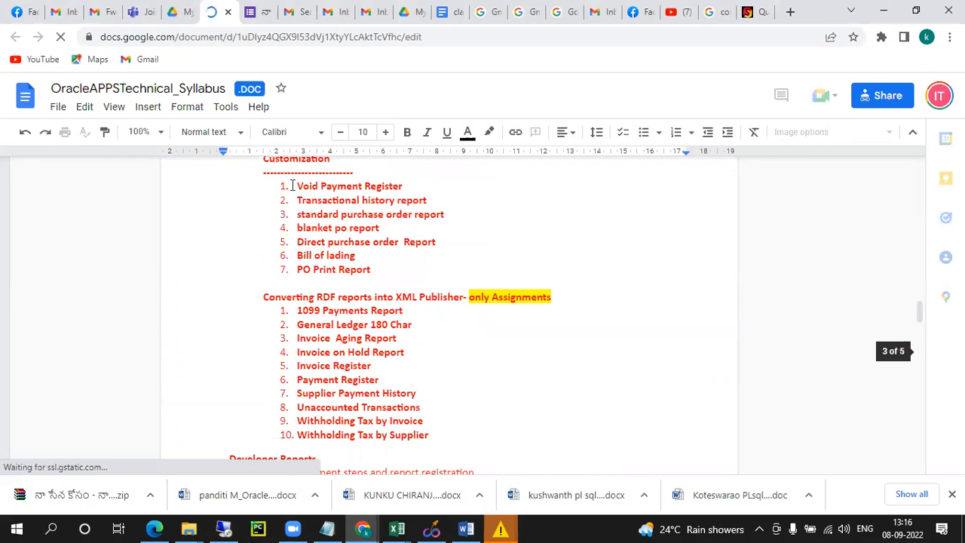
{"action": "left_click", "coordinate": [294, 185]}
{"action": "scroll", "coordinate": [578, 295], "scroll_direction": "down", "scroll_amount": 2}
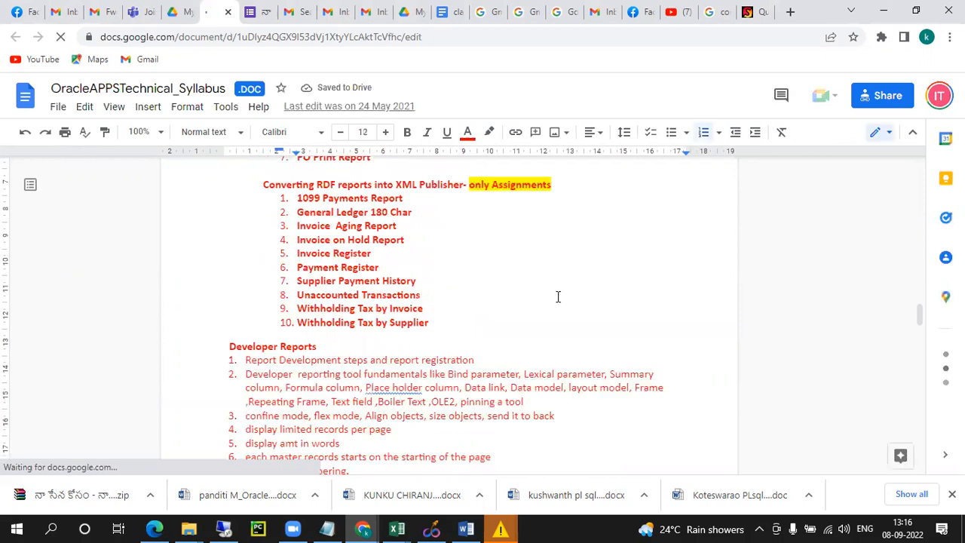
{"action": "scroll", "coordinate": [557, 296], "scroll_direction": "up", "scroll_amount": 1}
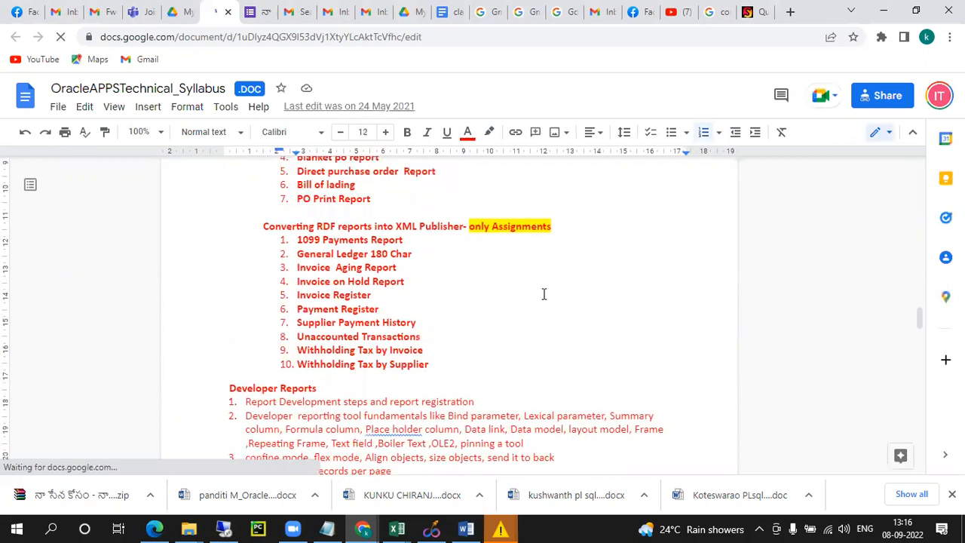
{"action": "left_click", "coordinate": [298, 255]}
{"action": "left_click_drag", "start_coordinate": [353, 307], "coordinate": [466, 356]}
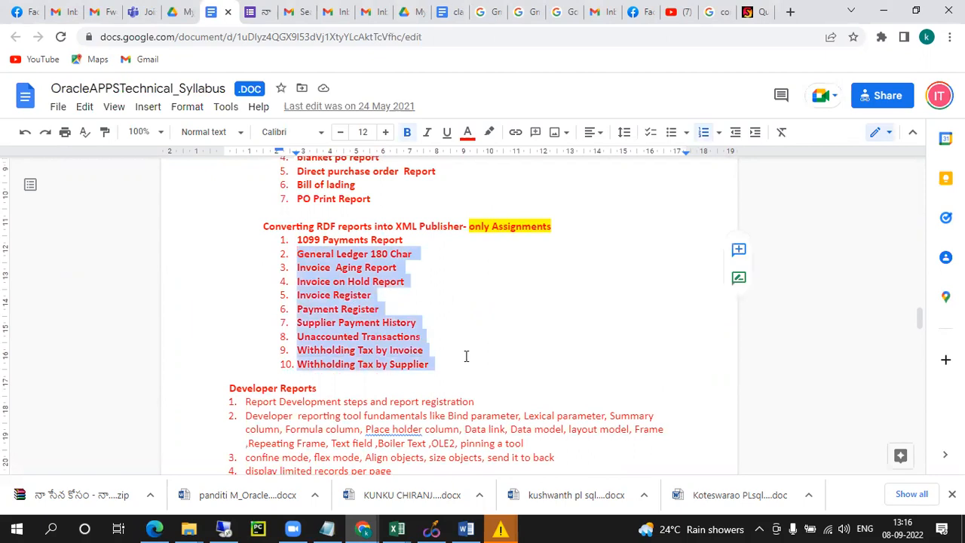
{"action": "left_click", "coordinate": [453, 325]}
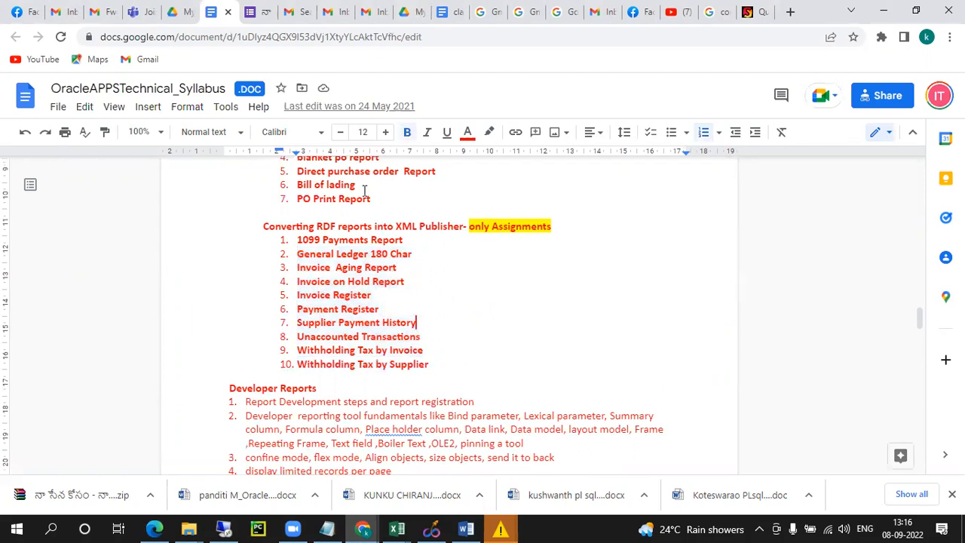
Highlight the 'Converting RDF reports into XML Publisher' heading and its reports, then return to Oracle Applications
{"action": "left_click", "coordinate": [260, 227]}
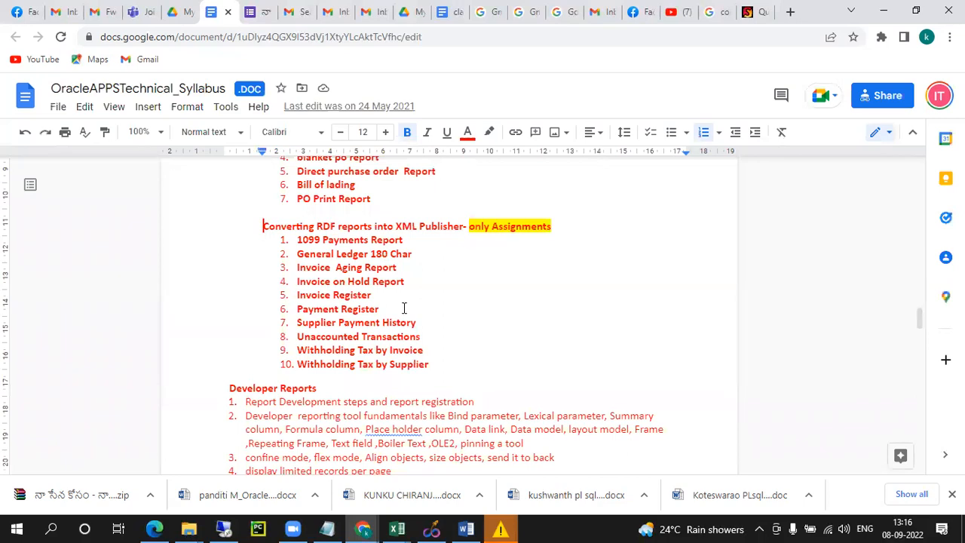
{"action": "left_click", "coordinate": [420, 373], "text": "shift"}
{"action": "left_click_drag", "start_coordinate": [420, 374], "coordinate": [432, 363]}
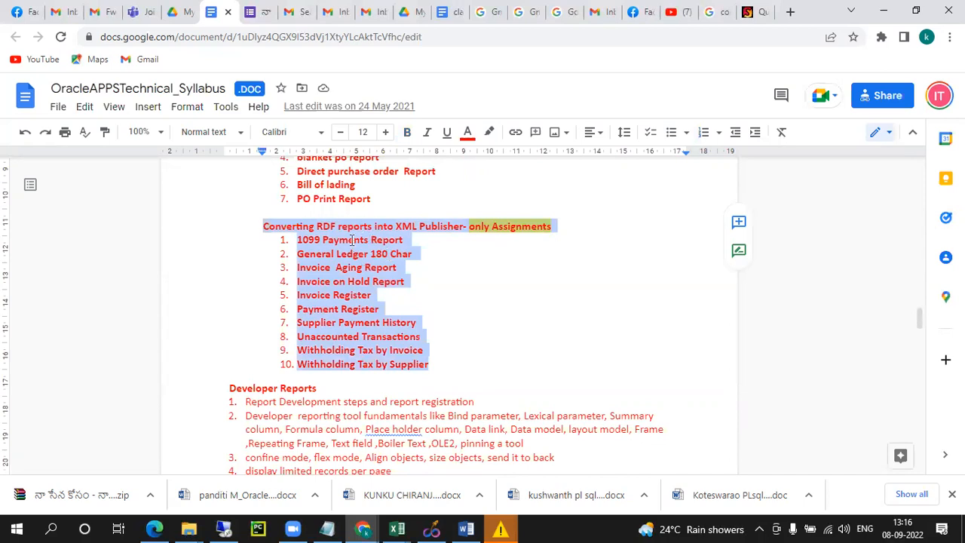
{"action": "left_click", "coordinate": [317, 226]}
{"action": "left_click_drag", "start_coordinate": [269, 227], "coordinate": [419, 351]}
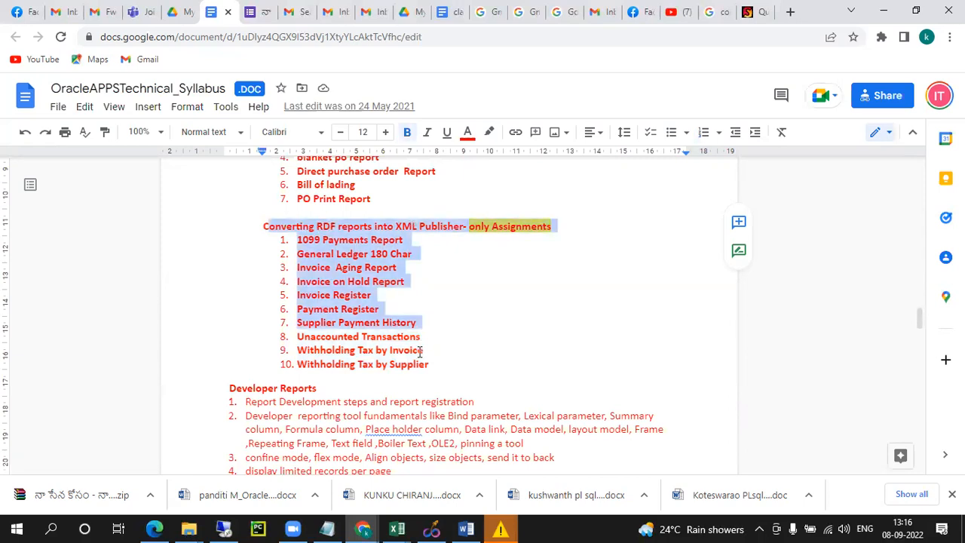
{"action": "left_click", "coordinate": [403, 294]}
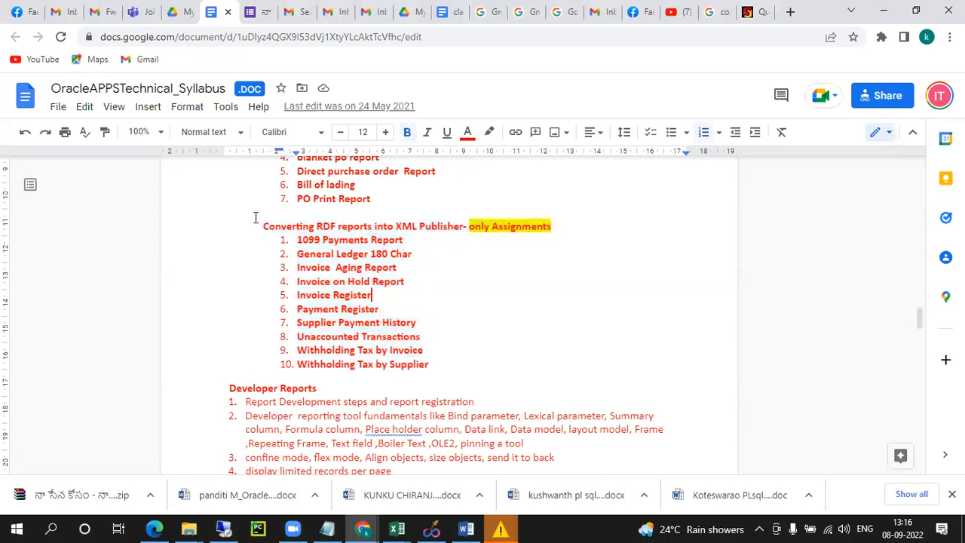
{"action": "left_click", "coordinate": [256, 214]}
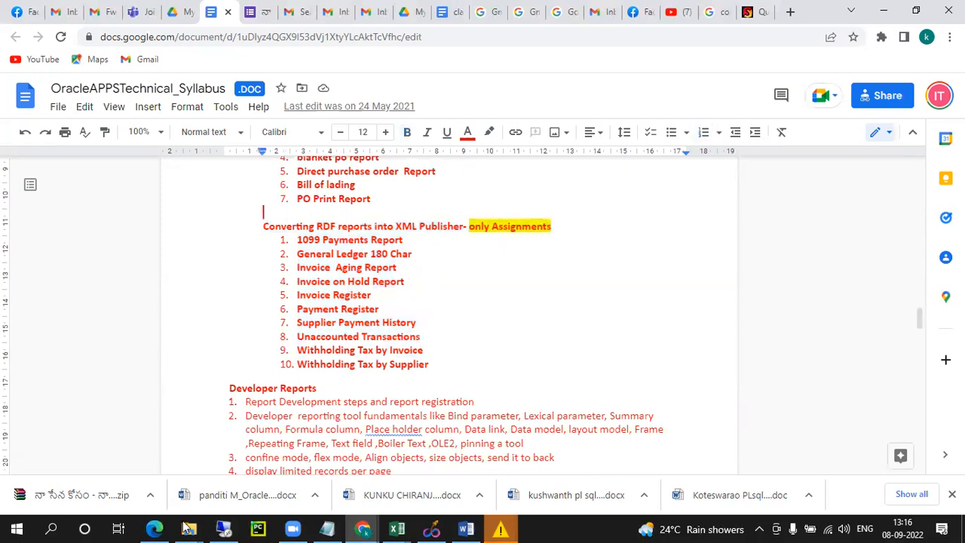
{"action": "left_click", "coordinate": [223, 528]}
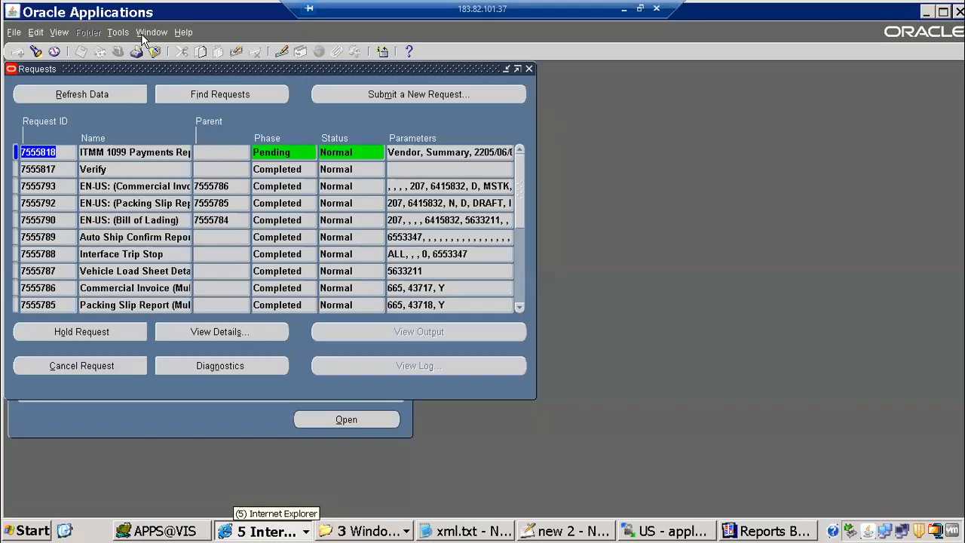
Refresh the requests list to confirm request 7555818 has completed
{"action": "left_click", "coordinate": [111, 102]}
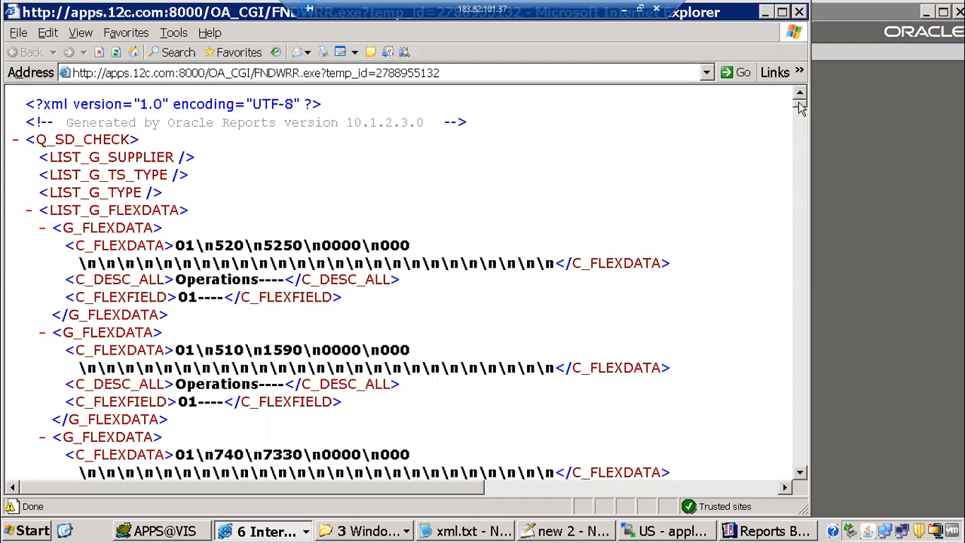
Highlight the 'XML page cannot be displayed' and Missing equals sign error messages
{"action": "left_click_drag", "start_coordinate": [799, 102], "coordinate": [840, 511]}
{"action": "left_click_drag", "start_coordinate": [52, 362], "coordinate": [259, 366]}
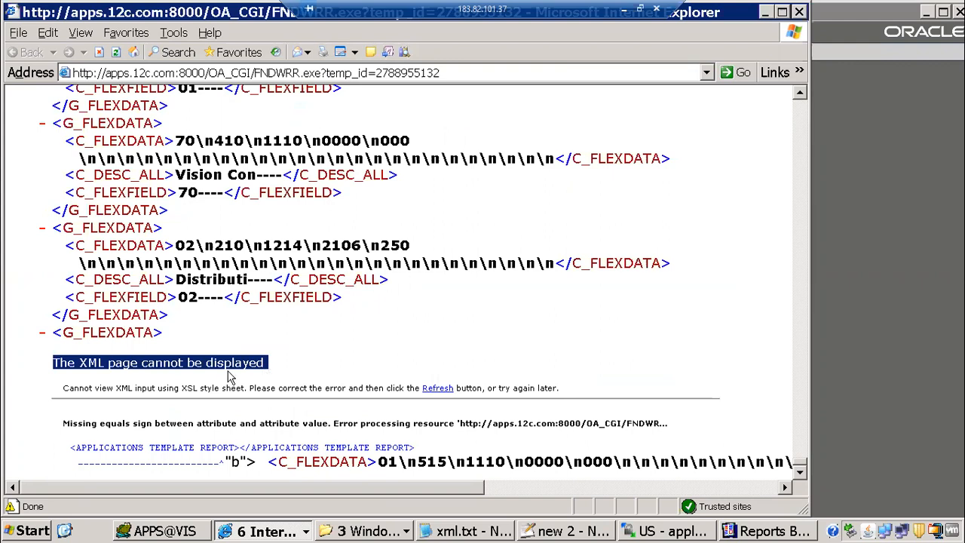
{"action": "left_click_drag", "start_coordinate": [66, 423], "coordinate": [167, 424]}
{"action": "left_click_drag", "start_coordinate": [239, 424], "coordinate": [413, 424]}
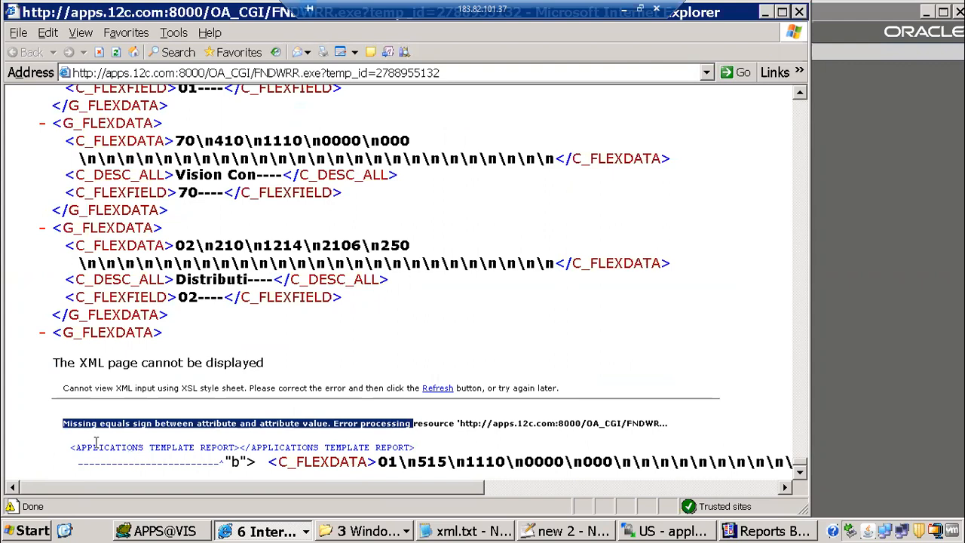
Copy the APPLICATIONS TEMPLATE REPORT tag name from the faulty XML line
{"action": "left_click_drag", "start_coordinate": [135, 444], "coordinate": [230, 456]}
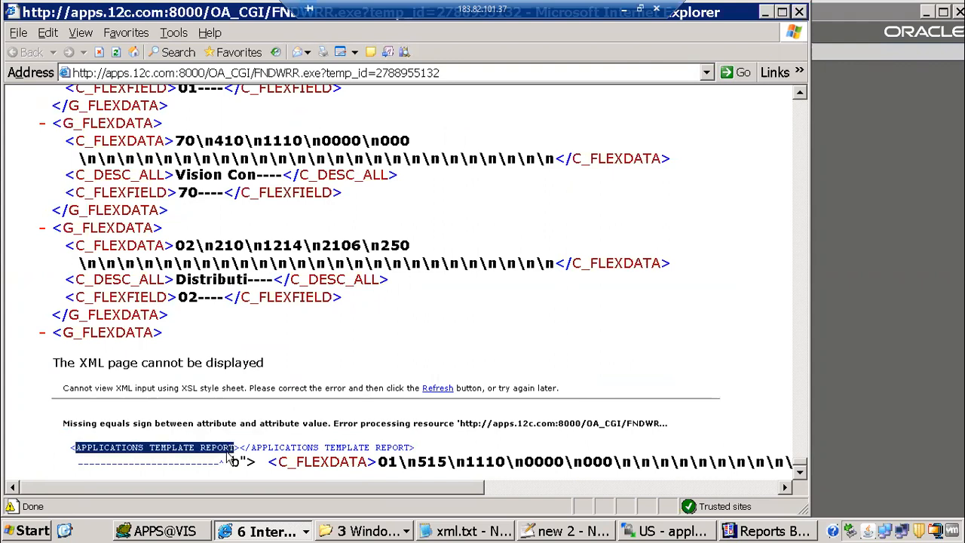
{"action": "right_click", "coordinate": [226, 456]}
{"action": "left_click", "coordinate": [261, 478]}
{"action": "left_click", "coordinate": [290, 447]}
Examine the opening and closing tags in the error line, then return to Reports Builder
{"action": "left_click_drag", "start_coordinate": [367, 447], "coordinate": [412, 448]}
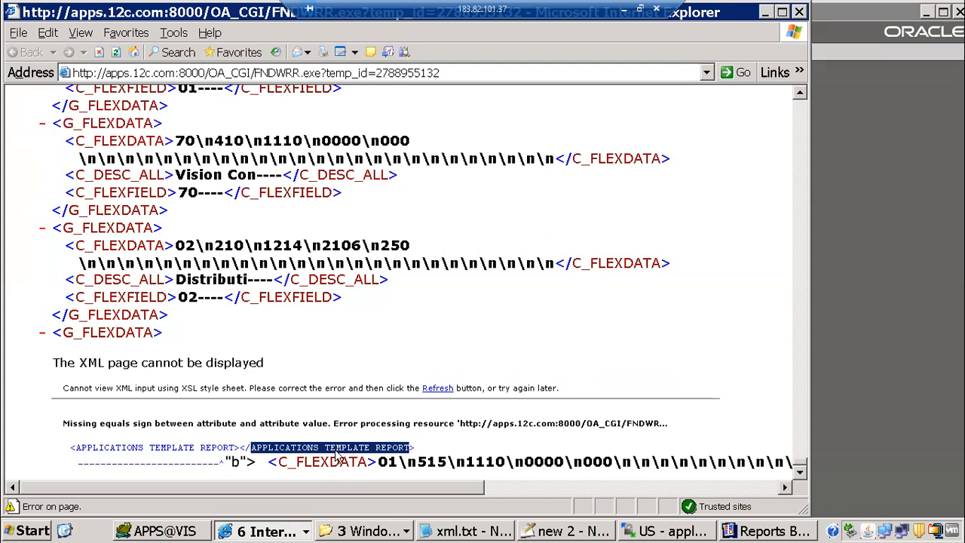
{"action": "left_click_drag", "start_coordinate": [325, 448], "coordinate": [75, 447]}
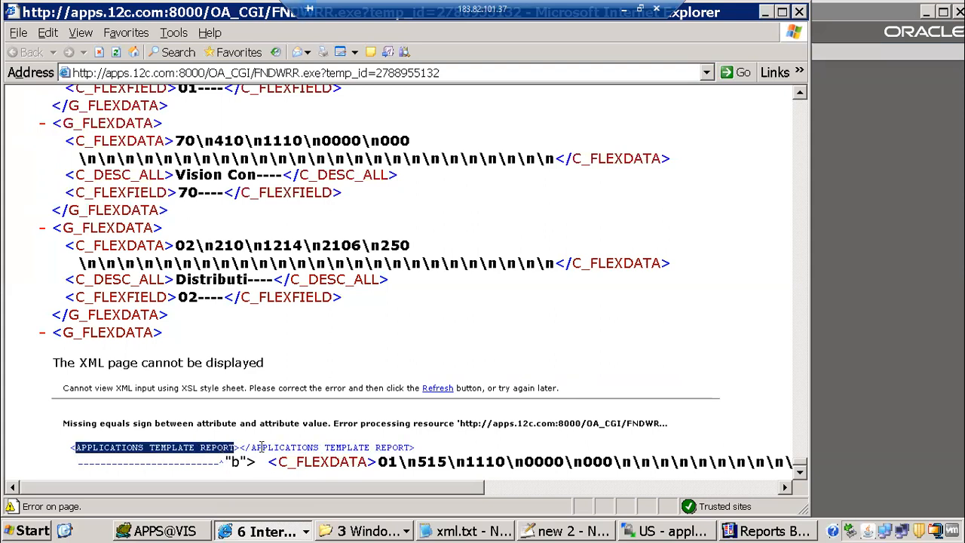
{"action": "left_click", "coordinate": [370, 448], "text": "shift"}
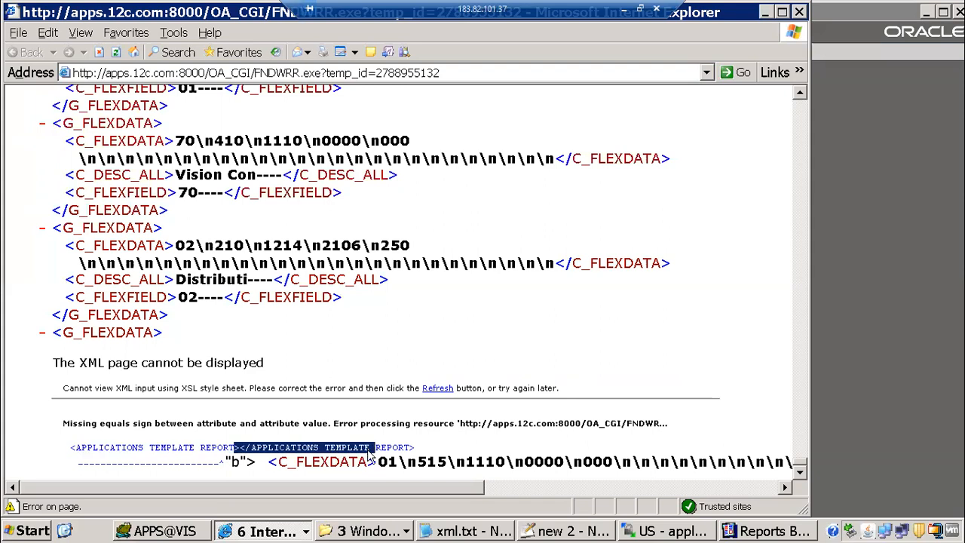
{"action": "left_click_drag", "start_coordinate": [73, 447], "coordinate": [234, 451]}
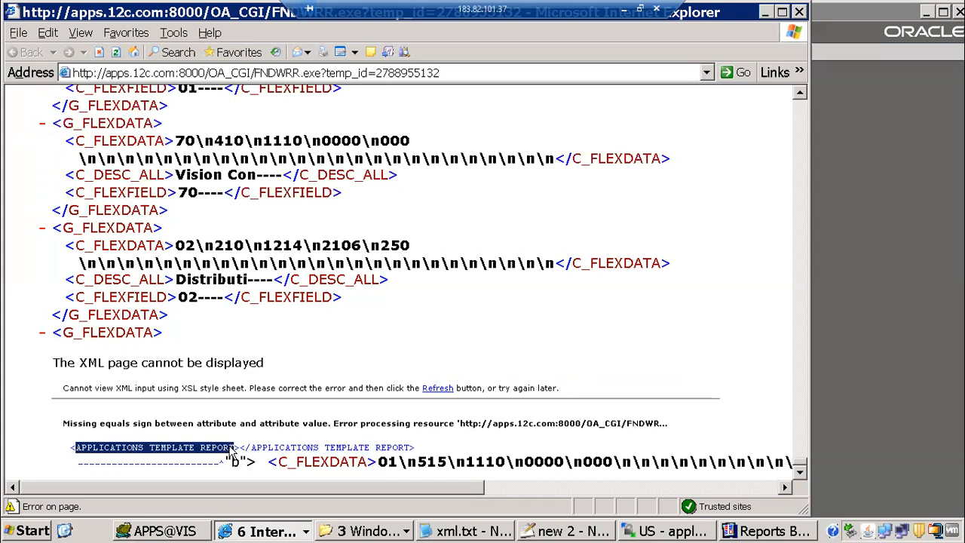
{"action": "right_click", "coordinate": [234, 455]}
{"action": "left_click", "coordinate": [260, 469]}
{"action": "left_click", "coordinate": [772, 531]}
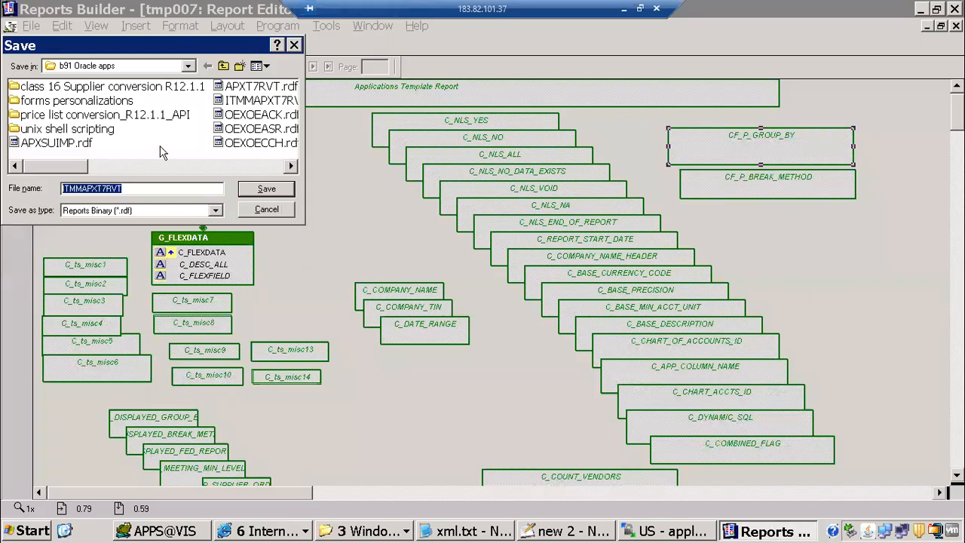
Cancel the save, find APPLICATIONS TEMPLATE REPORT in the Object Navigator, and open its properties
{"action": "key", "text": "Escape"}
{"action": "left_click", "coordinate": [357, 25]}
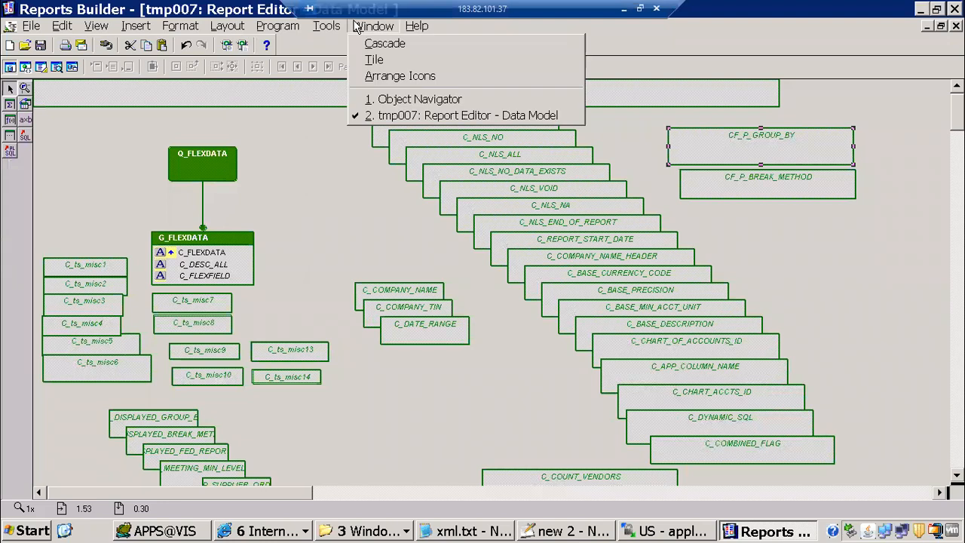
{"action": "left_click", "coordinate": [392, 97]}
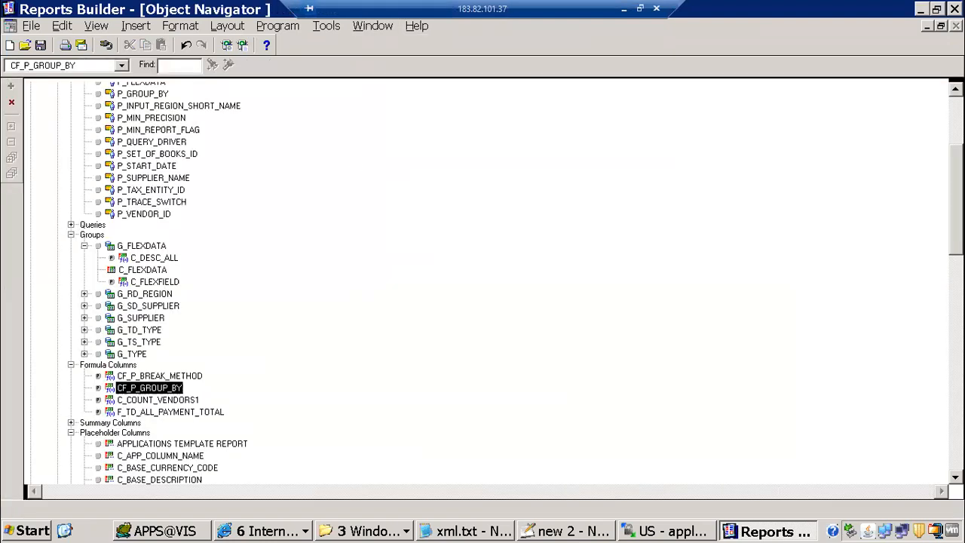
{"action": "scroll", "coordinate": [258, 173], "scroll_direction": "up", "scroll_amount": 5}
{"action": "left_click", "coordinate": [178, 68]}
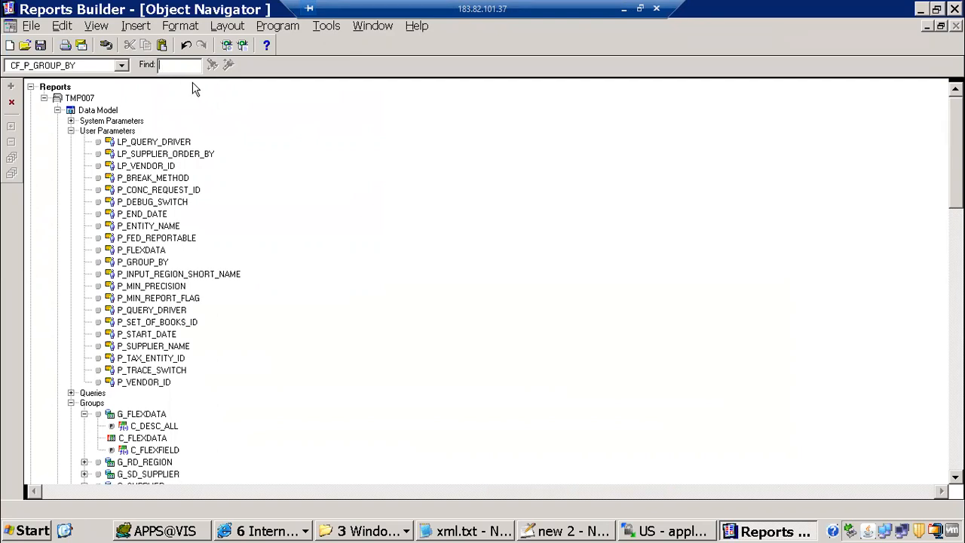
{"action": "key", "text": "ctrl+v"}
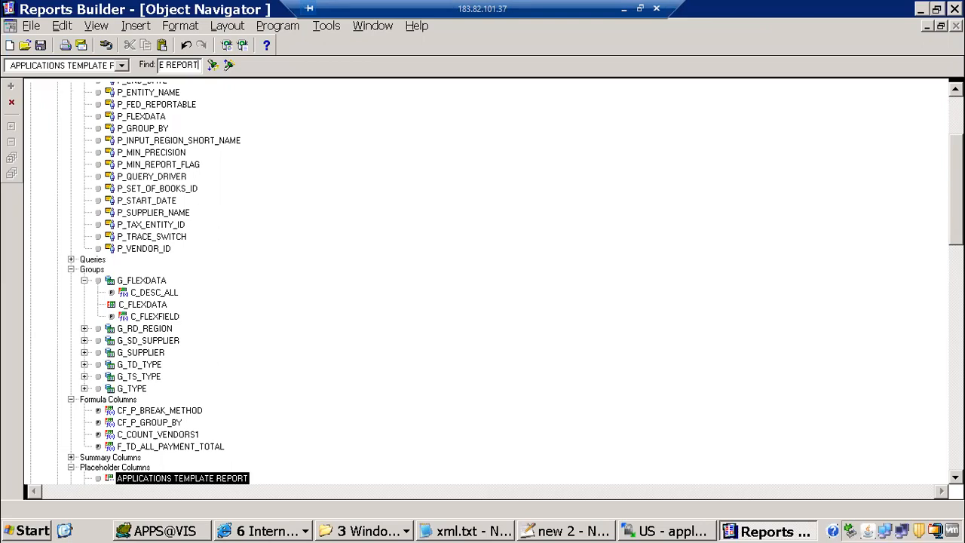
{"action": "scroll", "coordinate": [668, 298], "scroll_direction": "down", "scroll_amount": 8}
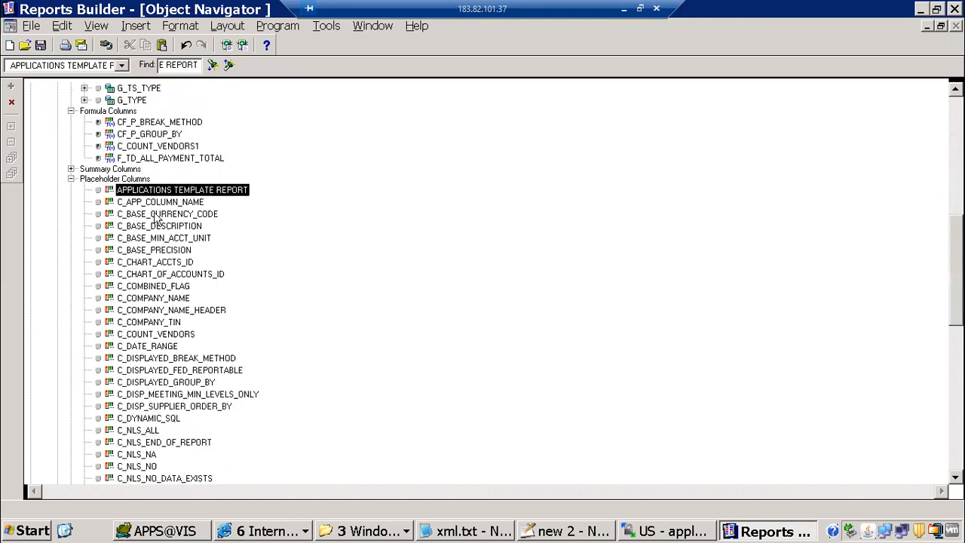
{"action": "key", "text": "Down"}
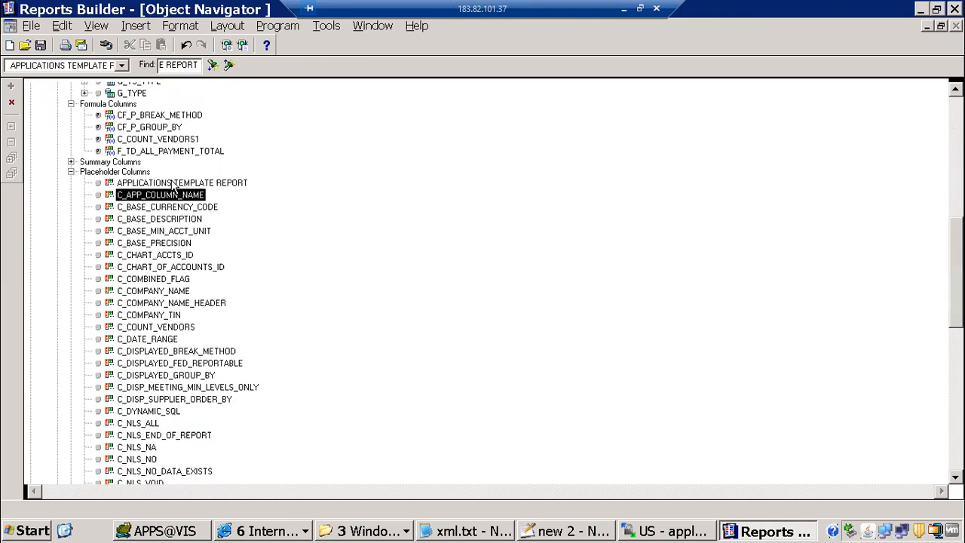
{"action": "double_click", "coordinate": [172, 183]}
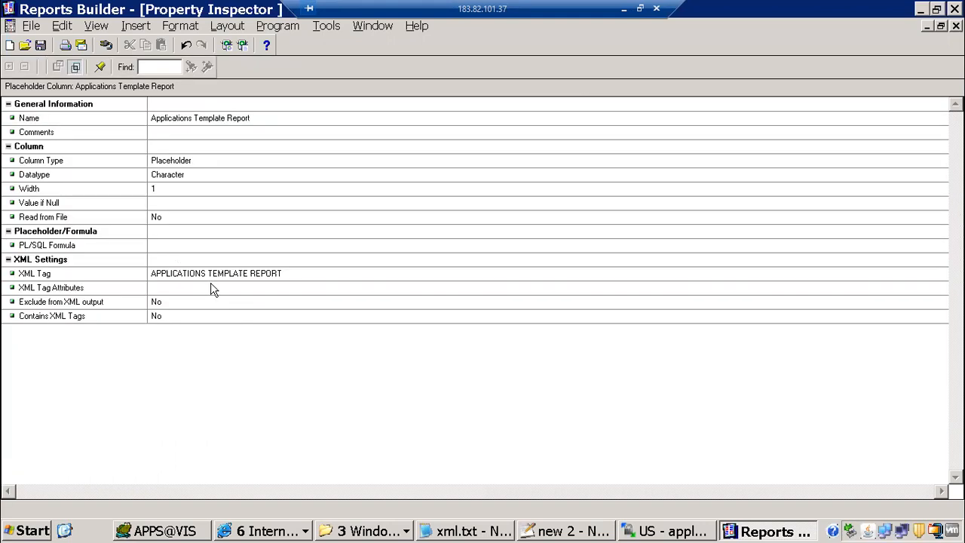
Inspect the spaces inside the APPLICATIONS TEMPLATE REPORT XML tag value
{"action": "left_click", "coordinate": [209, 276]}
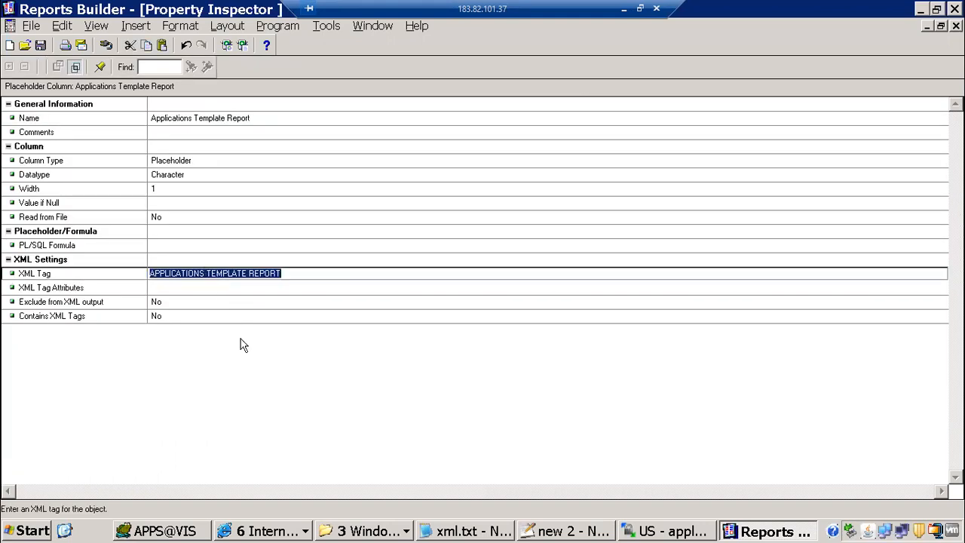
{"action": "left_click", "coordinate": [245, 276]}
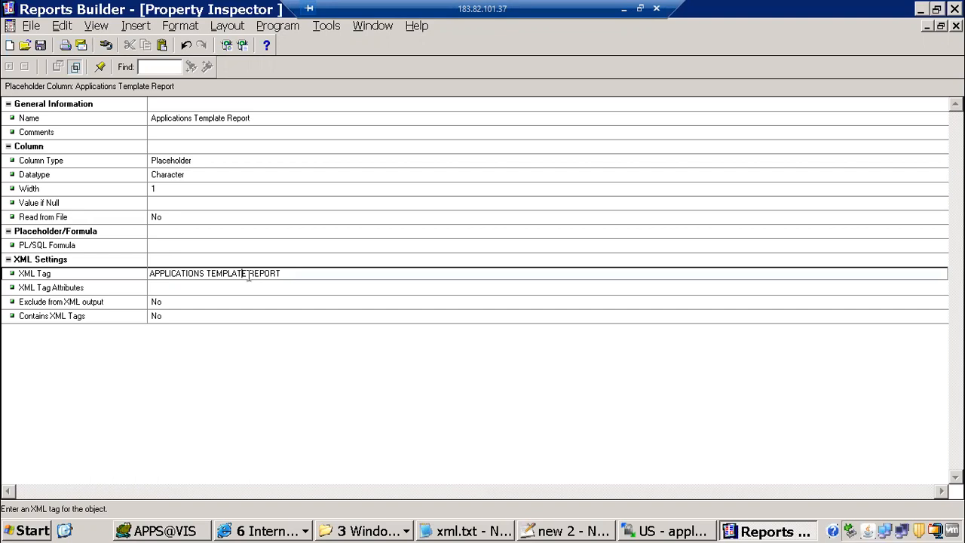
{"action": "left_click_drag", "start_coordinate": [237, 273], "coordinate": [250, 274]}
{"action": "left_click", "coordinate": [247, 273]}
Recheck the Missing equals sign error in Internet Explorer against the tag
{"action": "left_click", "coordinate": [267, 531]}
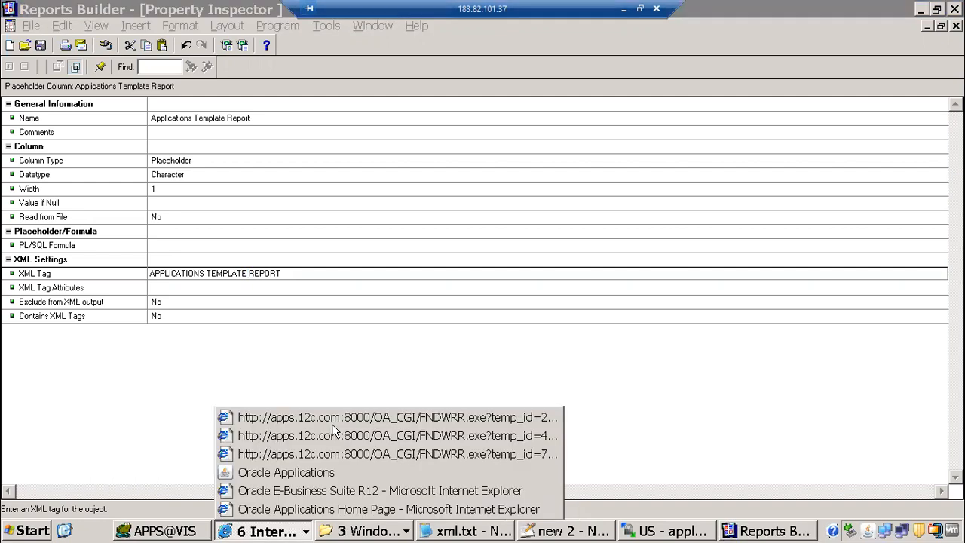
{"action": "left_click", "coordinate": [329, 419]}
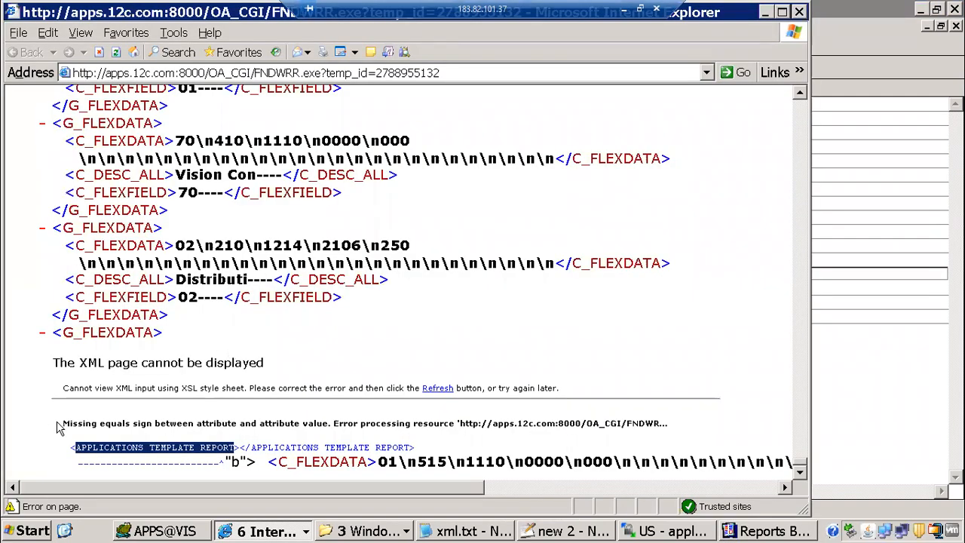
{"action": "left_click_drag", "start_coordinate": [63, 423], "coordinate": [240, 423]}
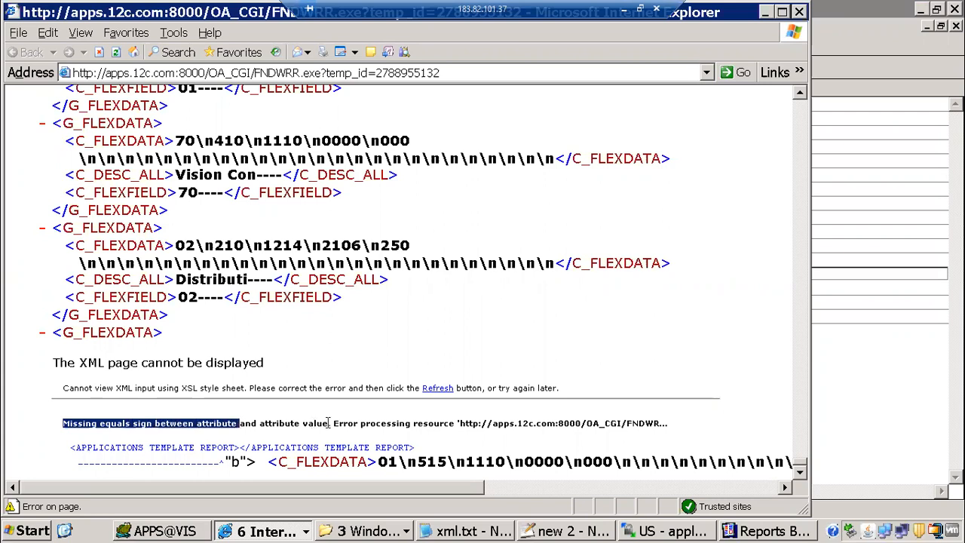
{"action": "left_click_drag", "start_coordinate": [329, 423], "coordinate": [330, 428]}
{"action": "key", "text": "alt+Tab"}
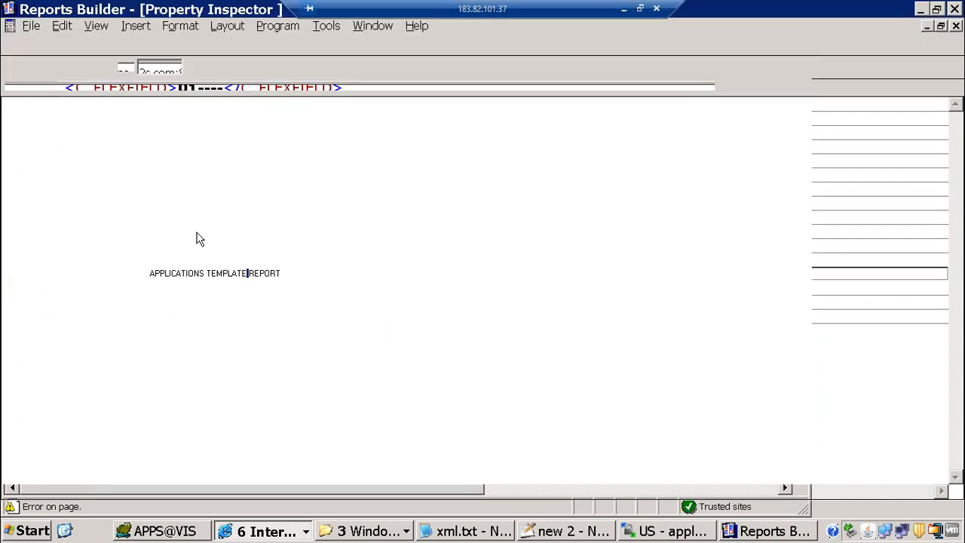
{"action": "left_click", "coordinate": [209, 273]}
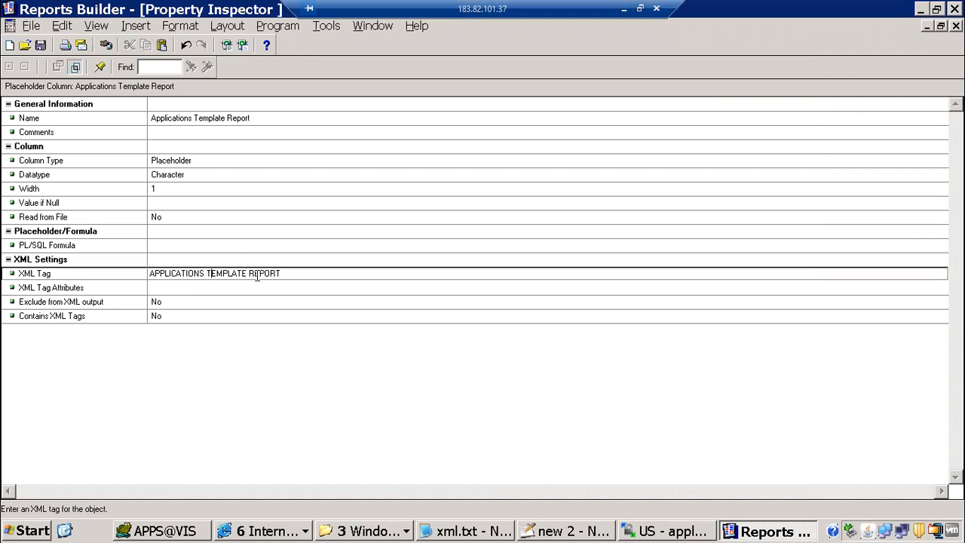
Open C_BASE_CURRENCY_CODE's properties to compare how its XML tag is written
{"action": "left_click", "coordinate": [956, 25]}
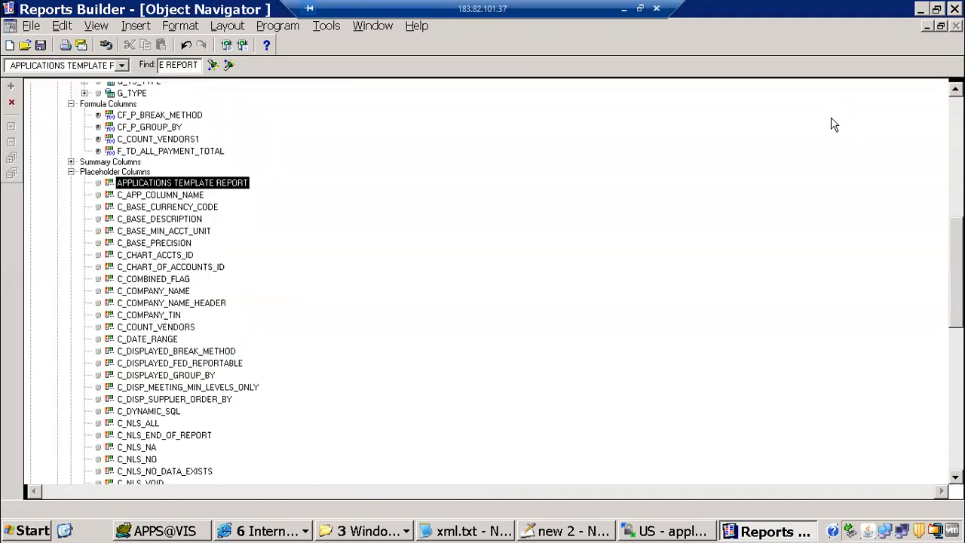
{"action": "left_click", "coordinate": [147, 208]}
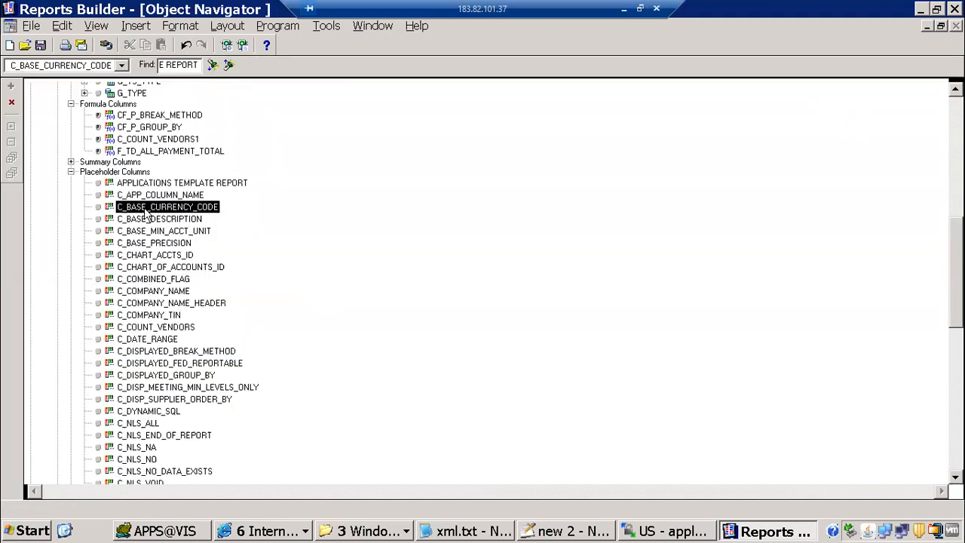
{"action": "double_click", "coordinate": [147, 212]}
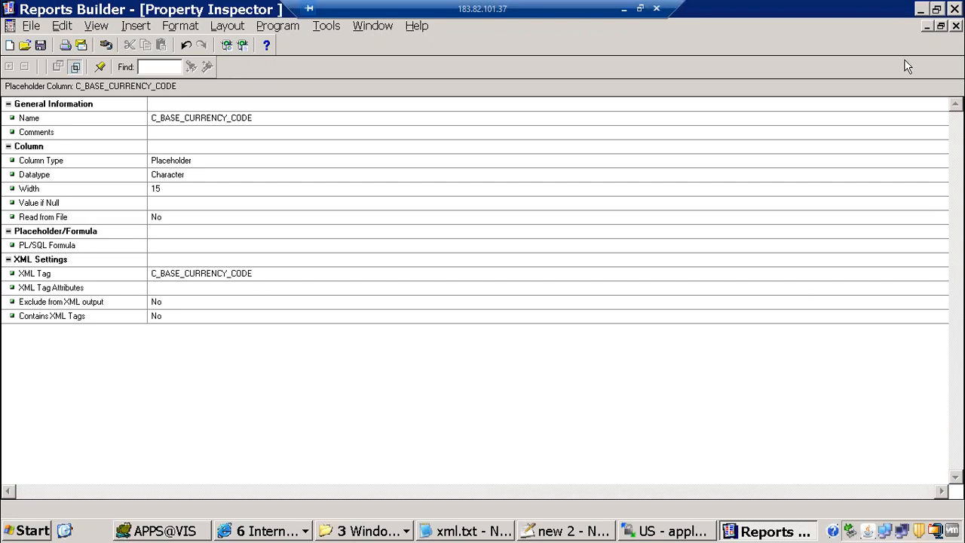
{"action": "left_click", "coordinate": [956, 26]}
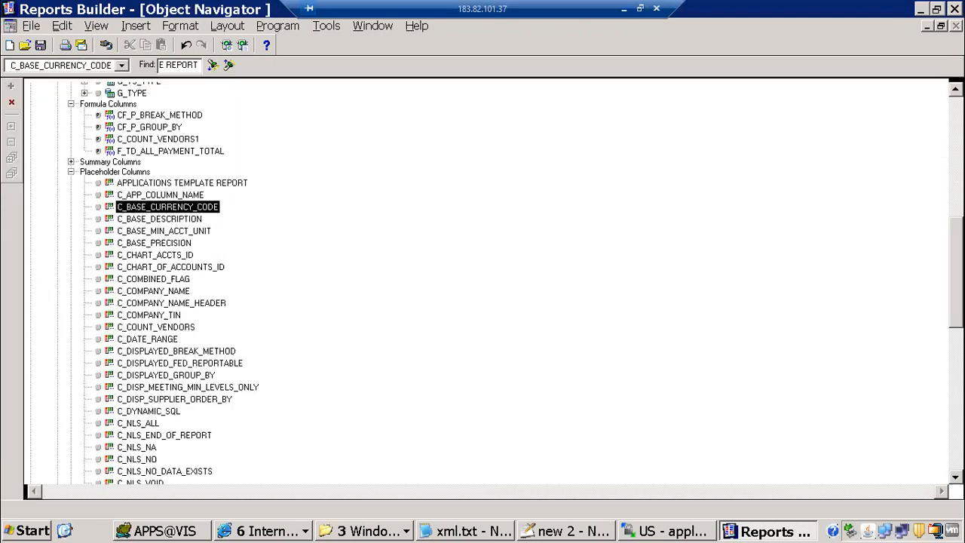
Scroll the Object Navigator through the report's Placeholder Columns
{"action": "scroll", "coordinate": [482, 279], "scroll_direction": "down", "scroll_amount": 3}
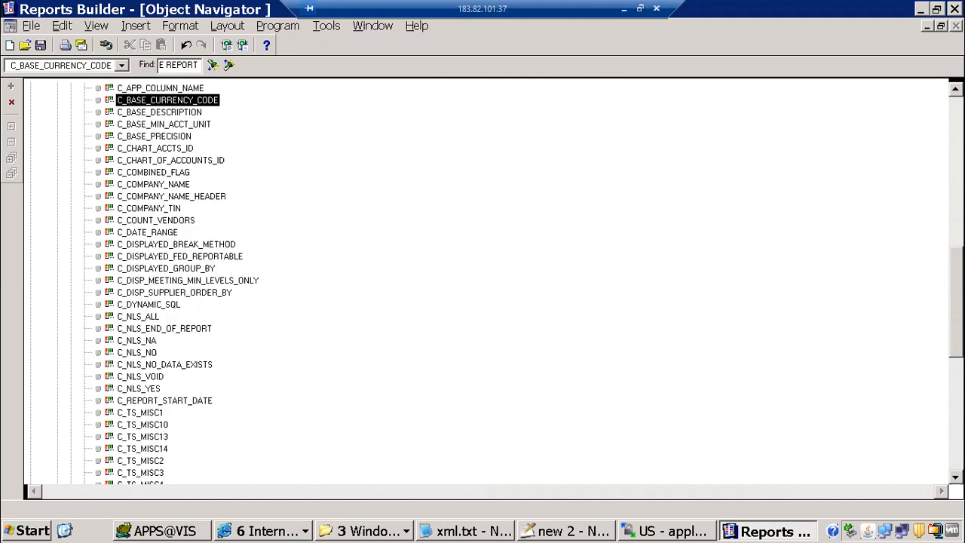
{"action": "scroll", "coordinate": [483, 279], "scroll_direction": "down", "scroll_amount": 3}
{"action": "scroll", "coordinate": [819, 381], "scroll_direction": "down", "scroll_amount": 1}
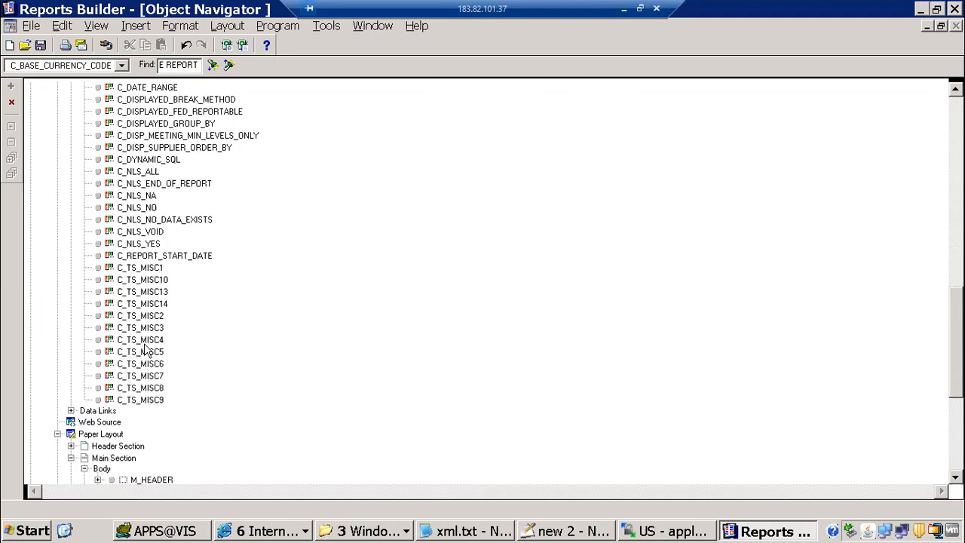
{"action": "scroll", "coordinate": [147, 351], "scroll_direction": "down", "scroll_amount": 1}
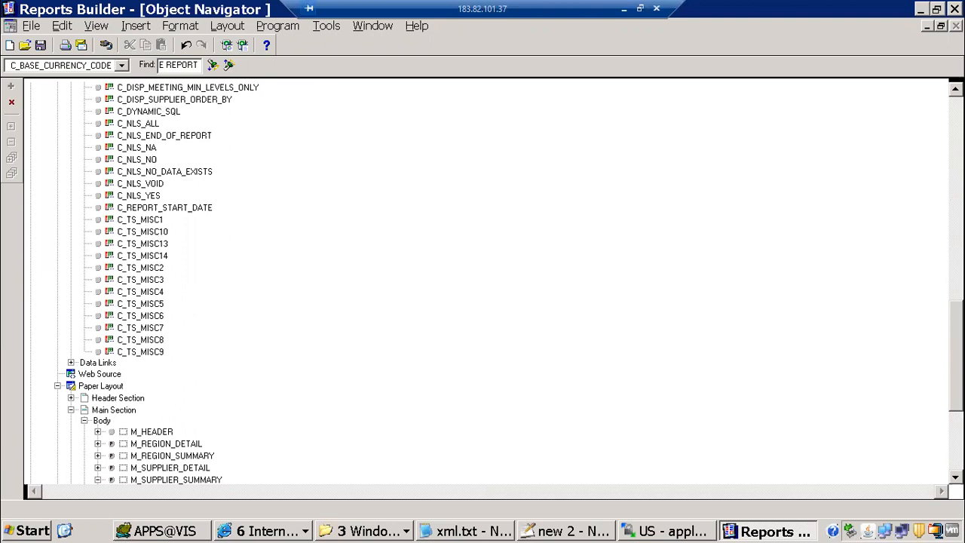
{"action": "scroll", "coordinate": [351, 447], "scroll_direction": "up", "scroll_amount": 8}
{"action": "scroll", "coordinate": [157, 283], "scroll_direction": "up", "scroll_amount": 1}
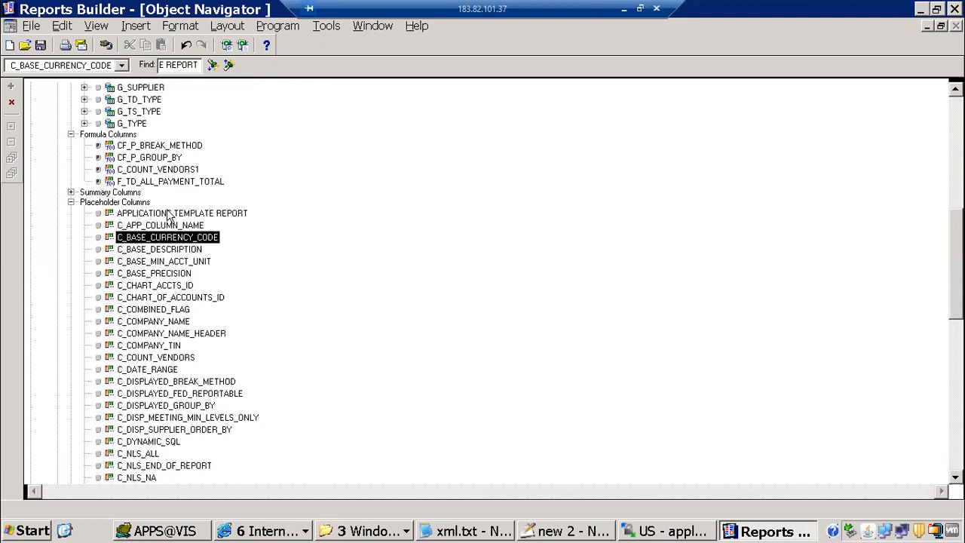
{"action": "key", "text": "Up"}
{"action": "key", "text": "Up"}
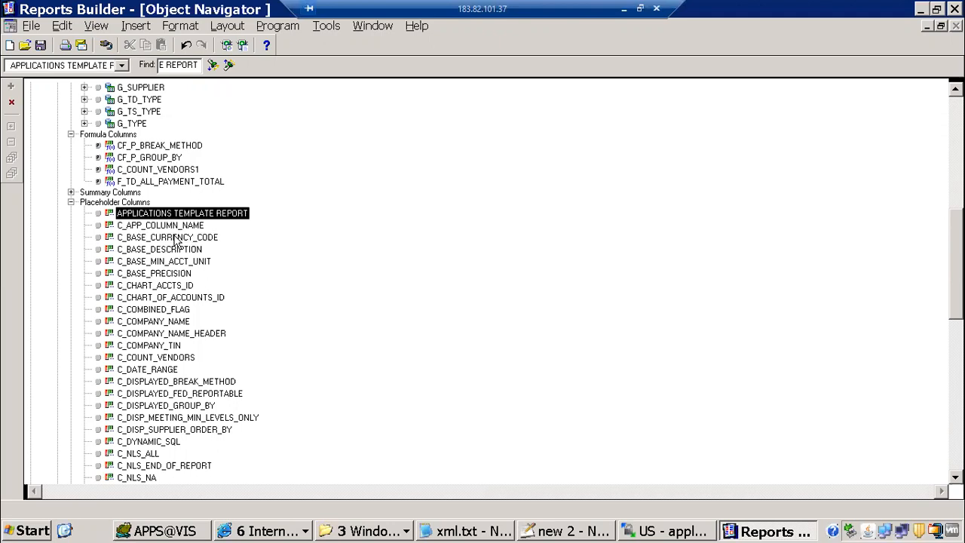
{"action": "key", "text": "F4"}
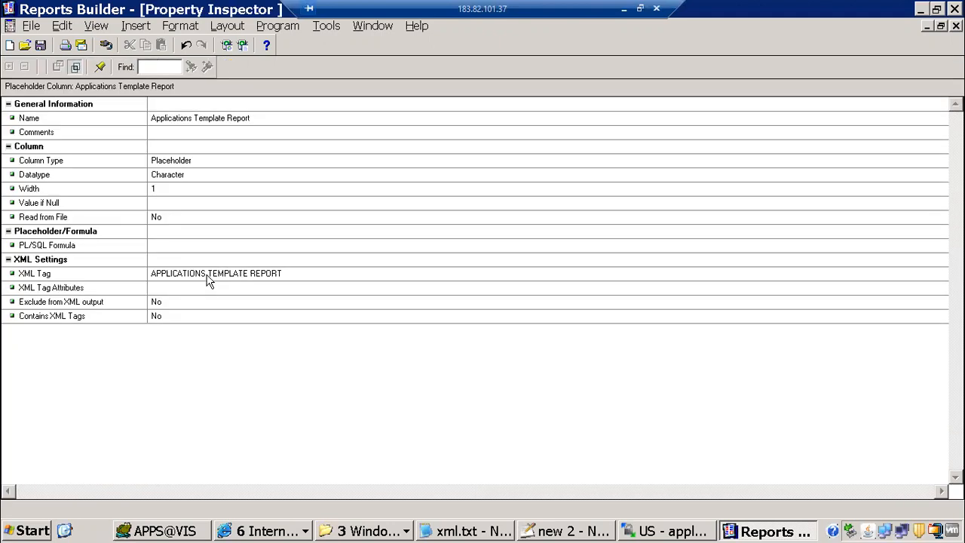
{"action": "left_click", "coordinate": [210, 275]}
{"action": "left_click", "coordinate": [212, 277]}
{"action": "key", "text": "BackSpace"}
{"action": "type", "text": "_"}
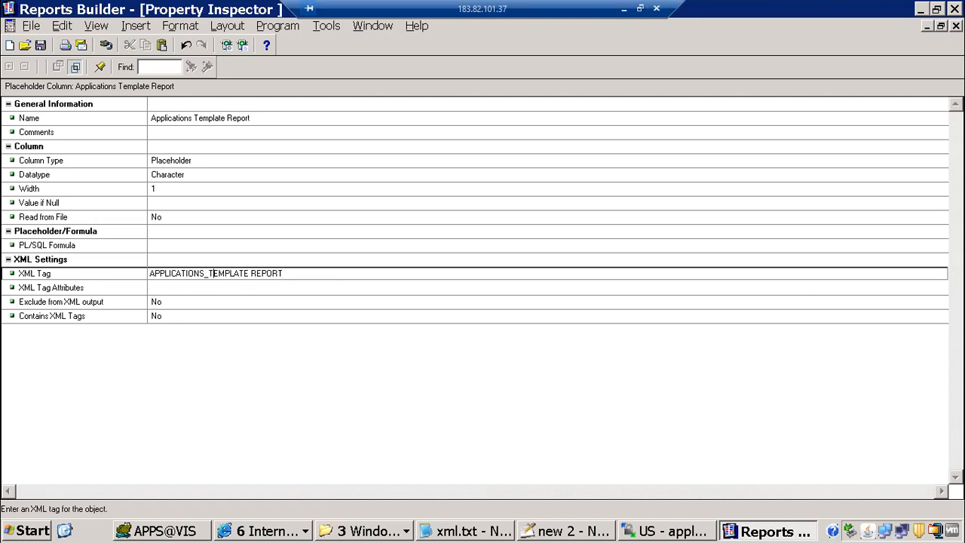
{"action": "key", "text": "BackSpace"}
{"action": "type", "text": "_"}
{"action": "left_click", "coordinate": [218, 251]}
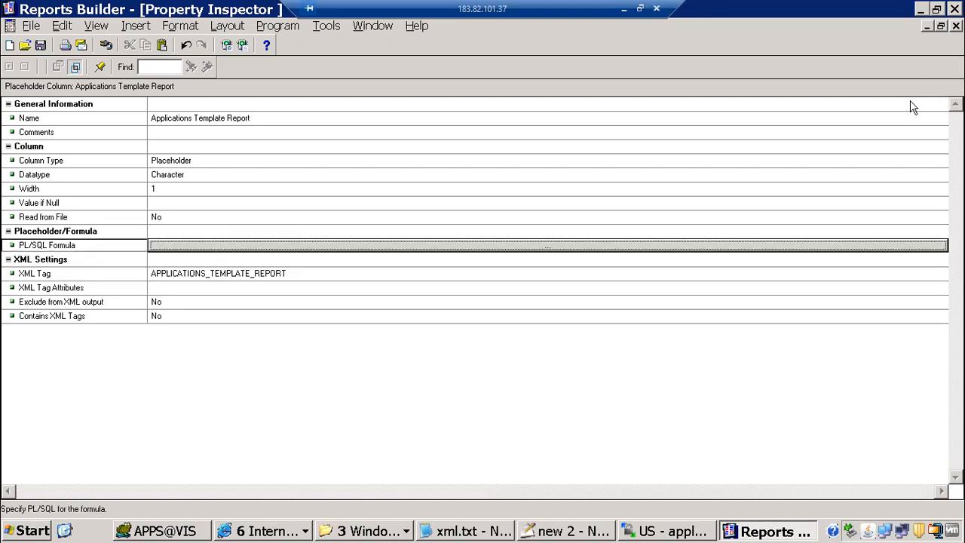
{"action": "left_click", "coordinate": [956, 27]}
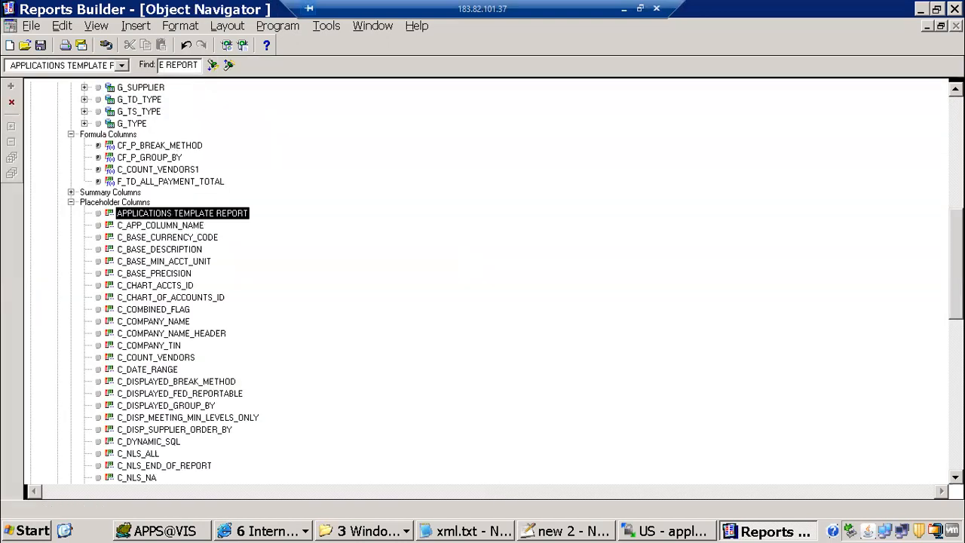
{"action": "scroll", "coordinate": [173, 117], "scroll_direction": "up", "scroll_amount": 5}
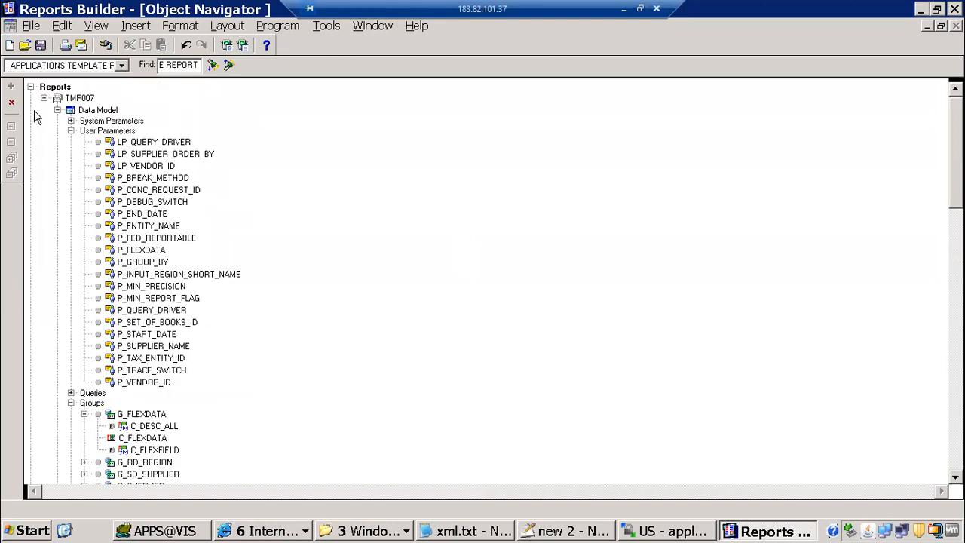
{"action": "left_click", "coordinate": [79, 111]}
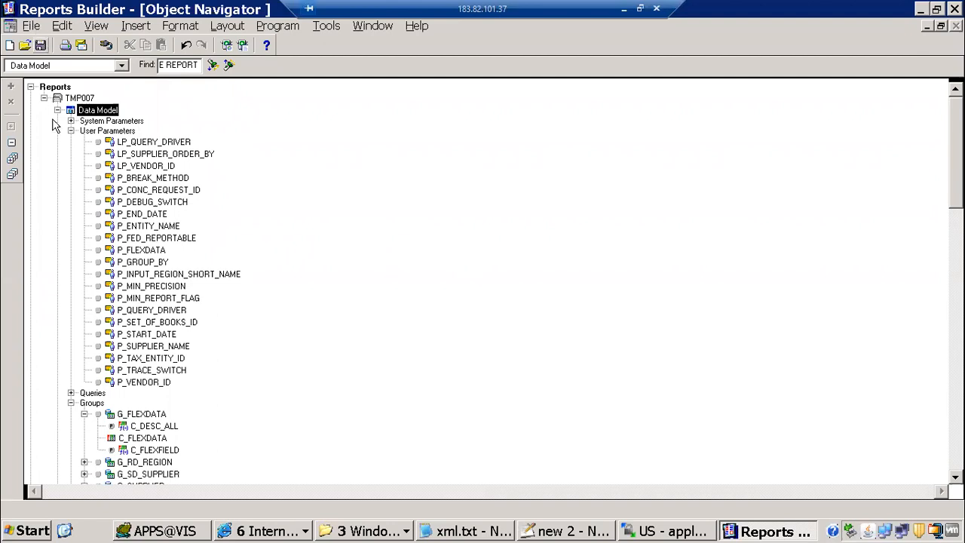
Save the report as ITMMAPXT7RVT.rdf in the b91 folder, overwriting the existing file
{"action": "left_click", "coordinate": [31, 25]}
{"action": "left_click", "coordinate": [63, 111]}
{"action": "left_click", "coordinate": [279, 214]}
{"action": "left_click", "coordinate": [31, 26]}
{"action": "left_click", "coordinate": [48, 115]}
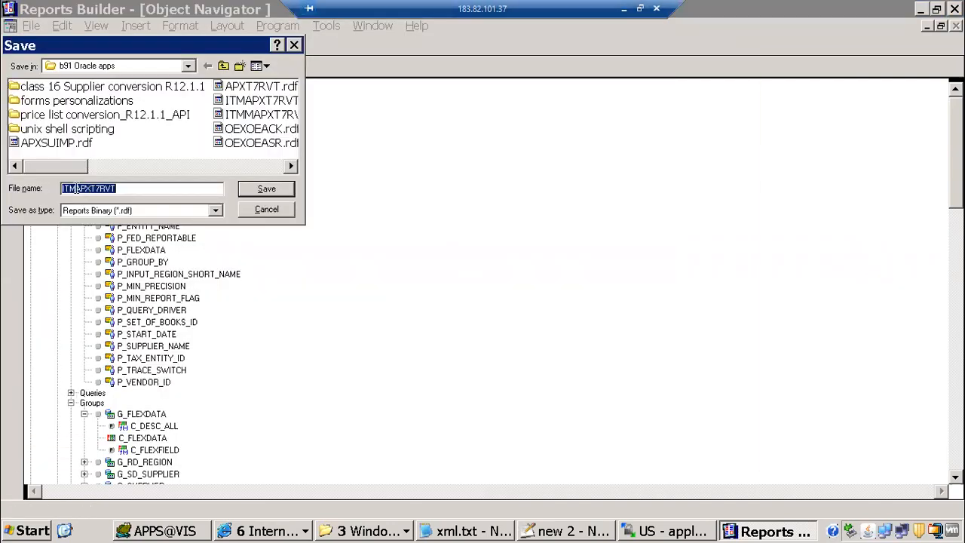
{"action": "key", "text": "Home"}
{"action": "key", "text": "Right"}
{"action": "key", "text": "Right"}
{"action": "key", "text": "Right"}
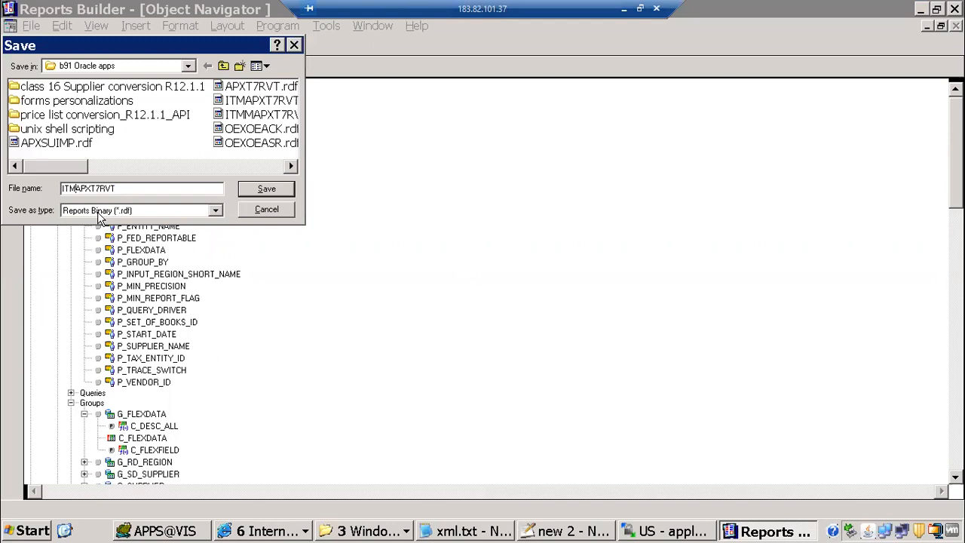
{"action": "type", "text": "M"}
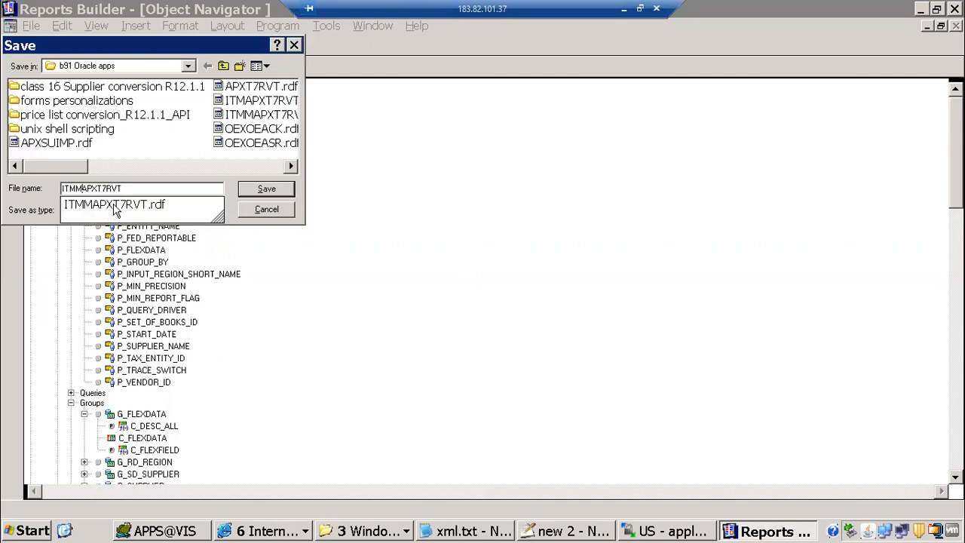
{"action": "left_click", "coordinate": [115, 205]}
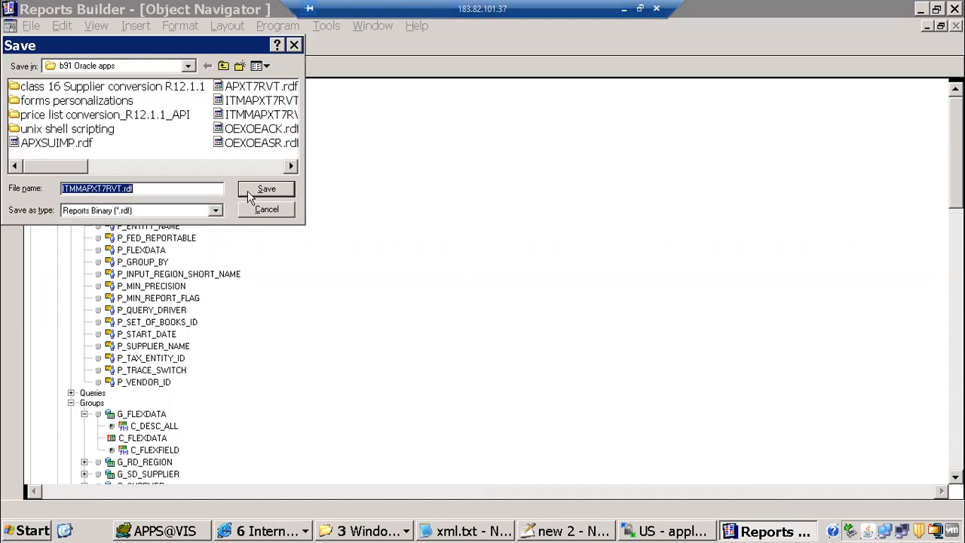
{"action": "left_click", "coordinate": [267, 189]}
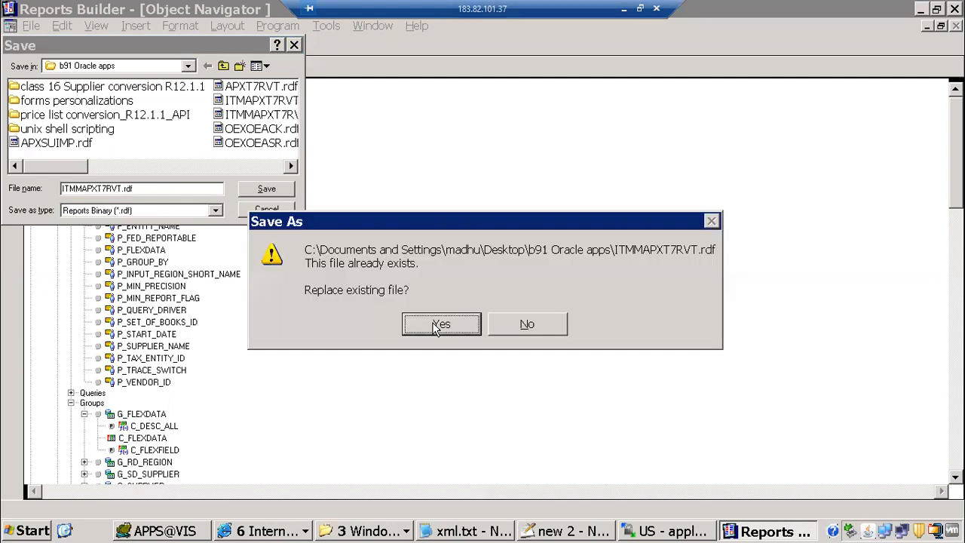
{"action": "left_click", "coordinate": [438, 326]}
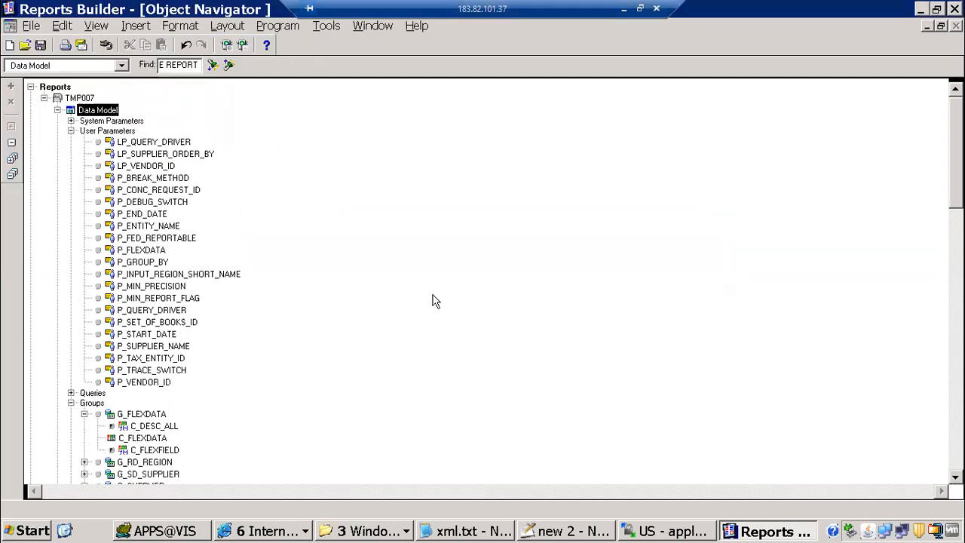
{"action": "key", "text": "alt+Tab"}
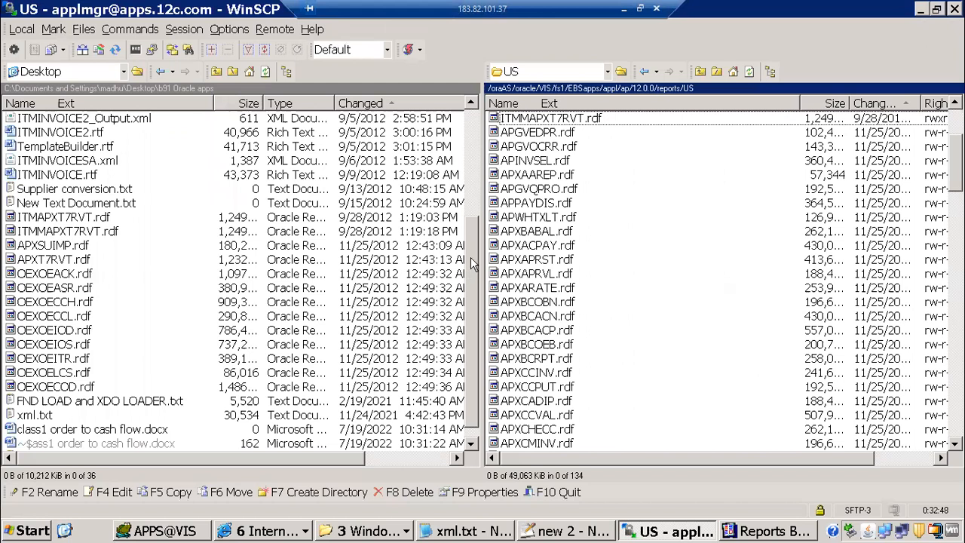
Upload ITMMAPXT7RVT.rdf to the remote ap/12.0.0/reports/US folder, overwriting the older copy
{"action": "scroll", "coordinate": [392, 270], "scroll_direction": "up", "scroll_amount": 1}
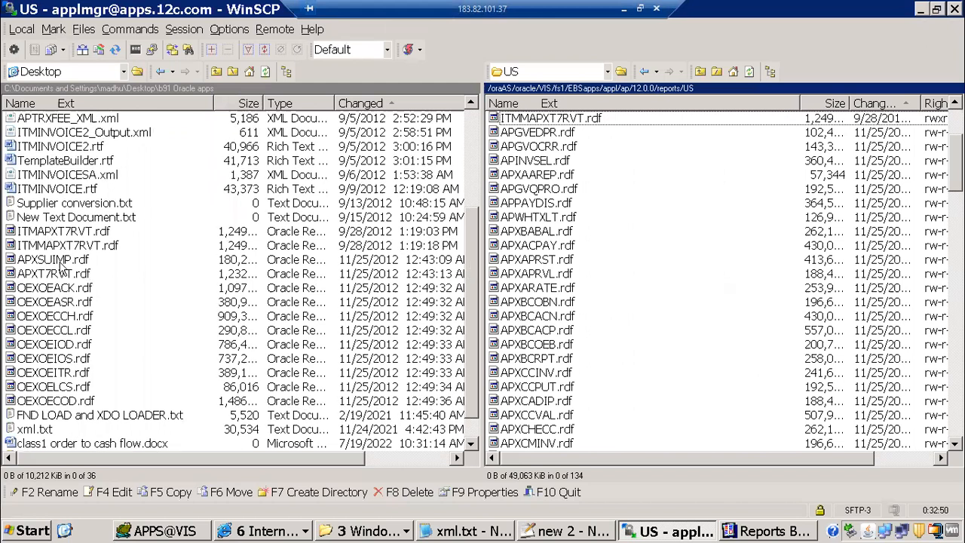
{"action": "key", "text": "Tab"}
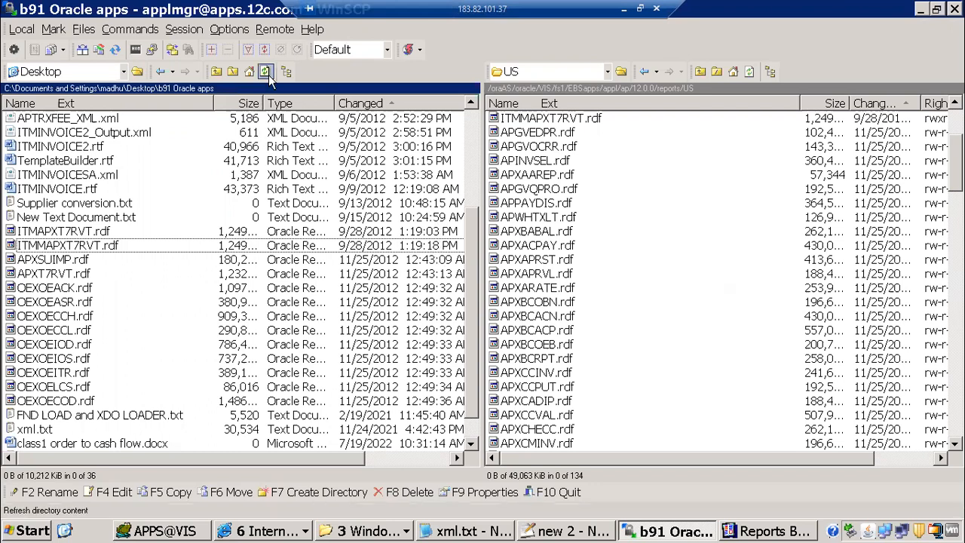
{"action": "left_click_drag", "start_coordinate": [125, 245], "coordinate": [498, 331]}
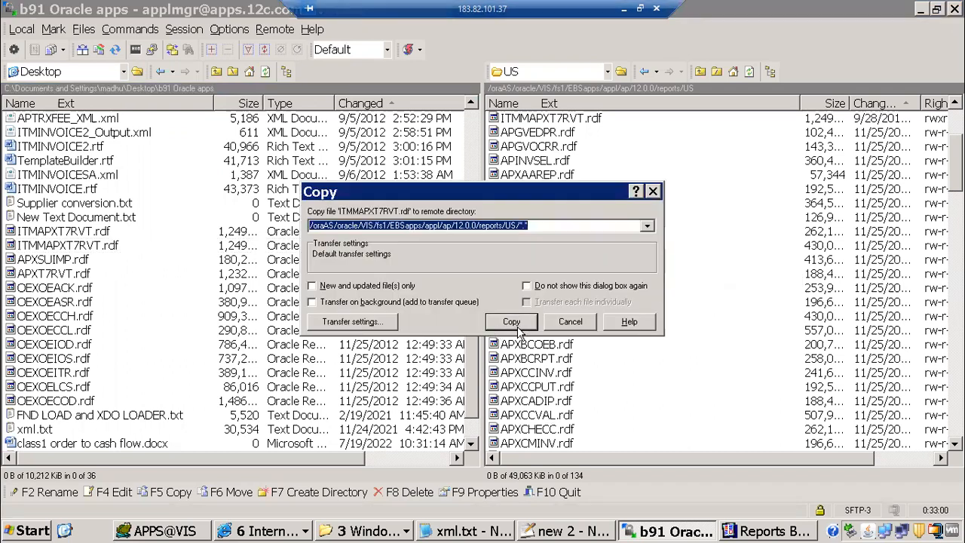
{"action": "left_click", "coordinate": [516, 324]}
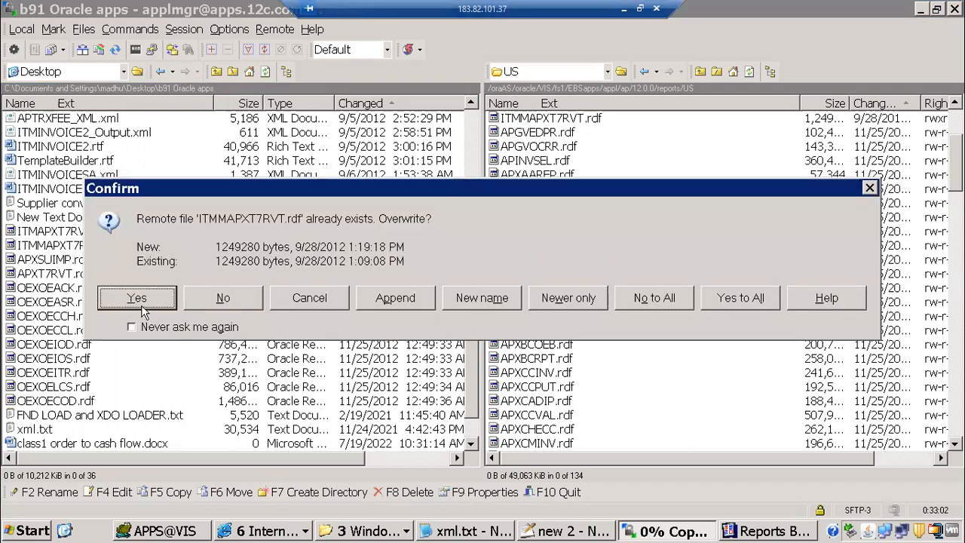
{"action": "left_click", "coordinate": [706, 300]}
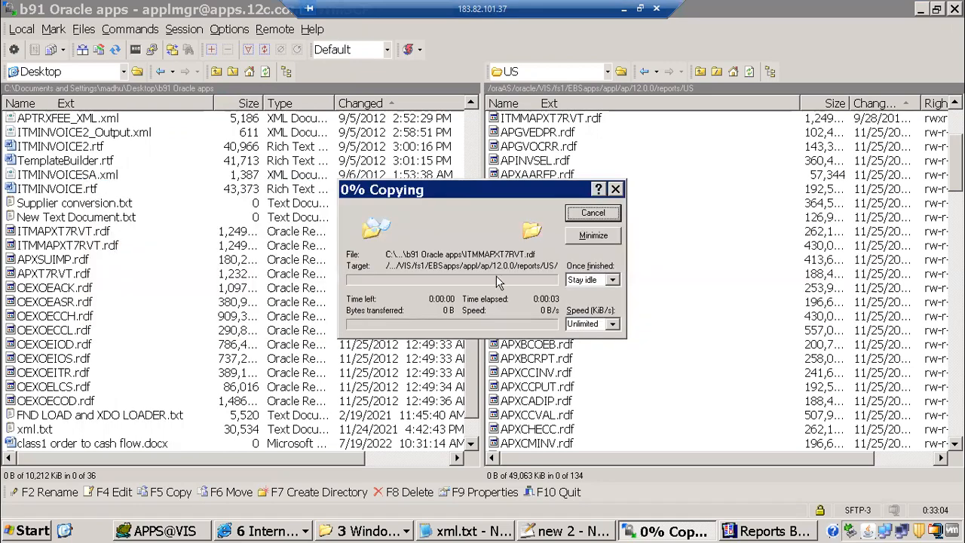
{"action": "left_click", "coordinate": [294, 518]}
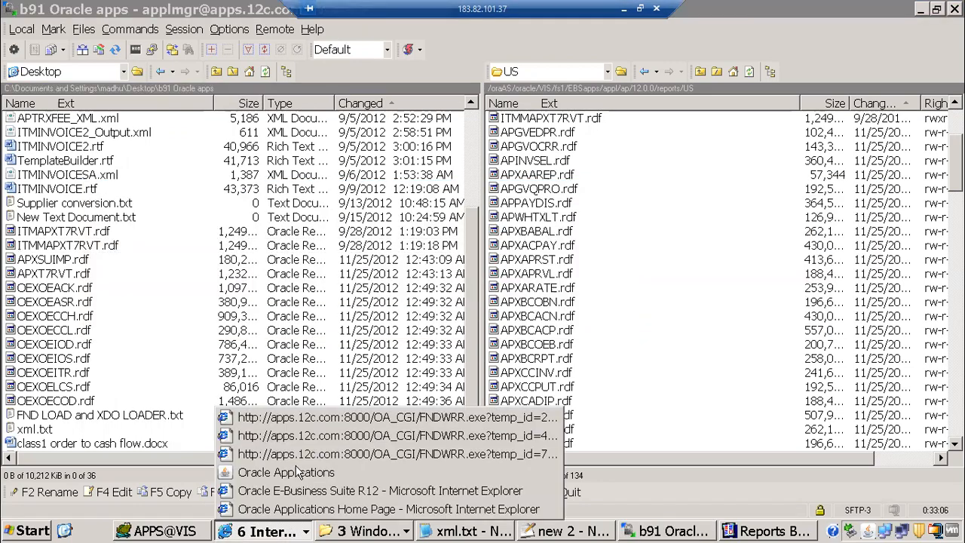
Submit a single request copied from the prior ITMM 1099 Payments Report, declining another submission
{"action": "left_click", "coordinate": [295, 468]}
{"action": "left_click", "coordinate": [391, 93]}
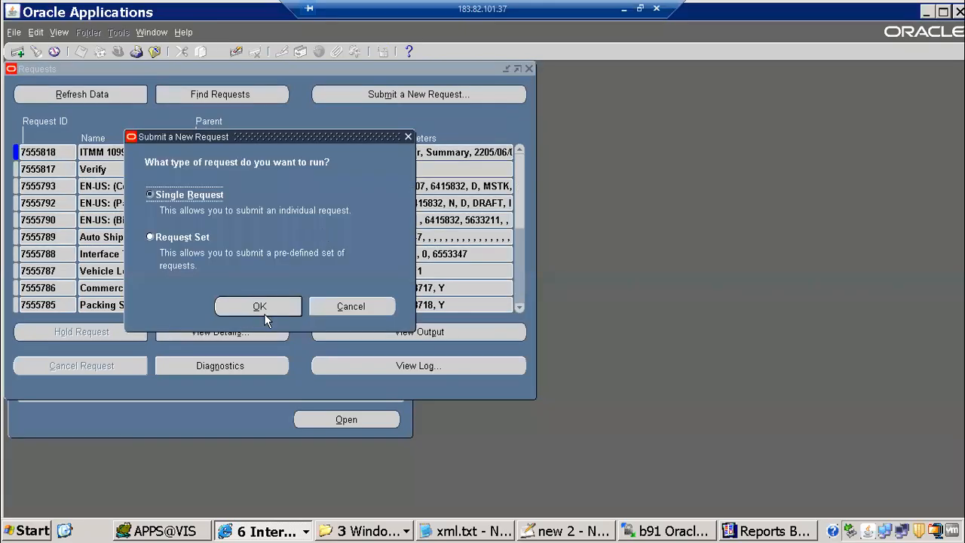
{"action": "key", "text": "alt+o"}
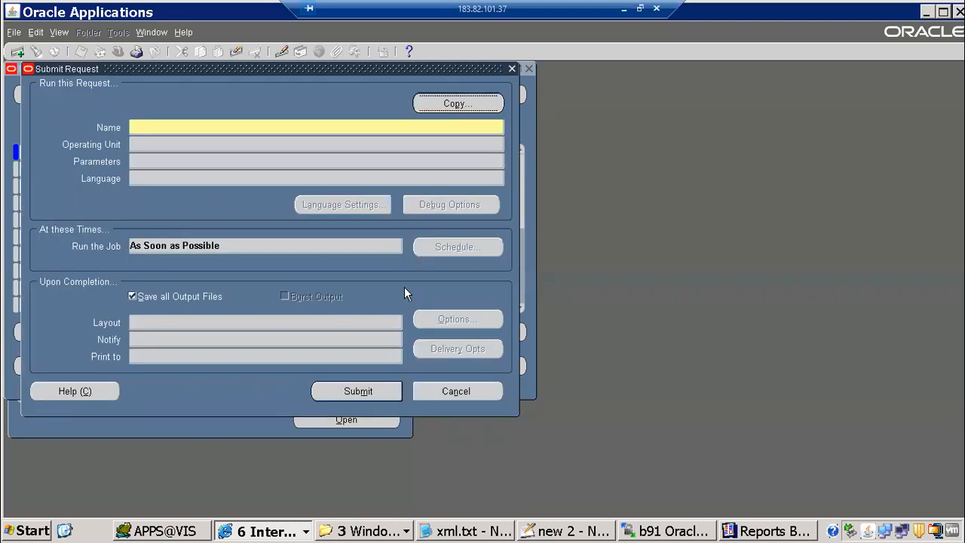
{"action": "key", "text": "alt+p"}
{"action": "key", "text": "alt+o"}
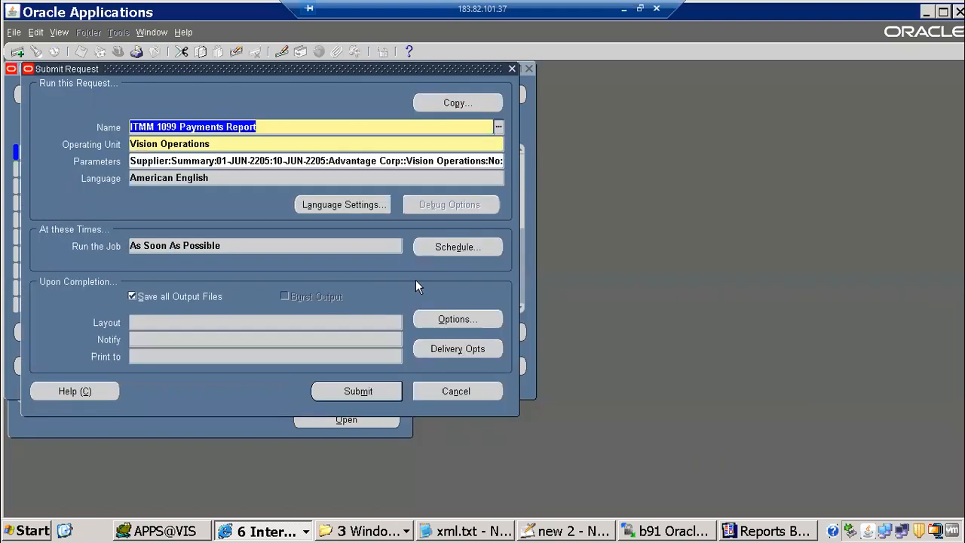
{"action": "left_click", "coordinate": [357, 400]}
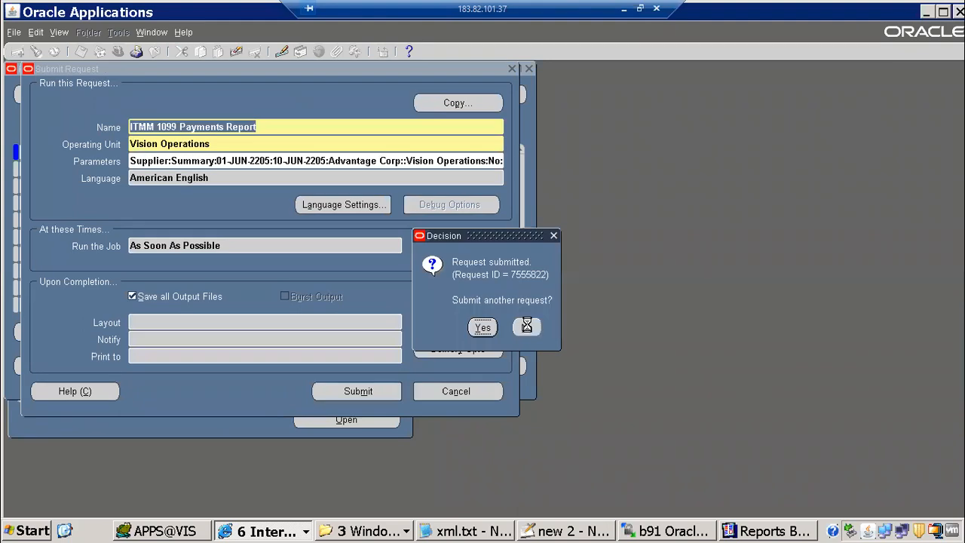
{"action": "left_click", "coordinate": [527, 324]}
Refresh the request list until request 7555822 shows Running with Normal status
{"action": "left_click", "coordinate": [98, 95]}
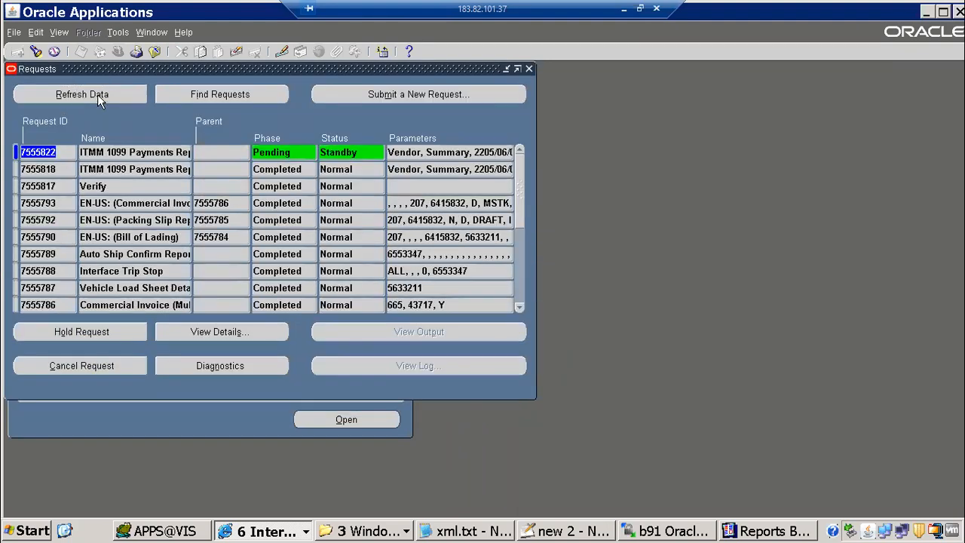
{"action": "left_click", "coordinate": [98, 95]}
{"action": "left_click_drag", "start_coordinate": [155, 152], "coordinate": [89, 108]}
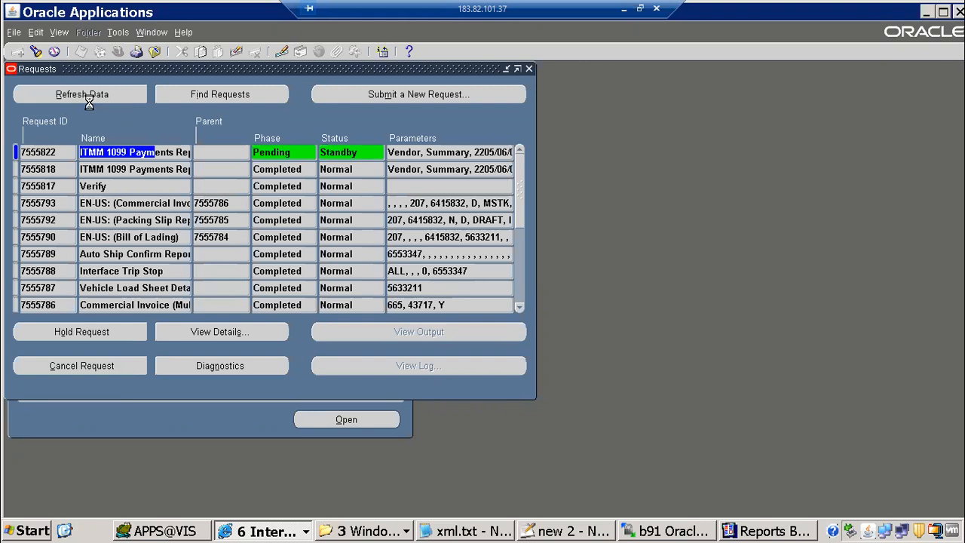
{"action": "left_click", "coordinate": [89, 98]}
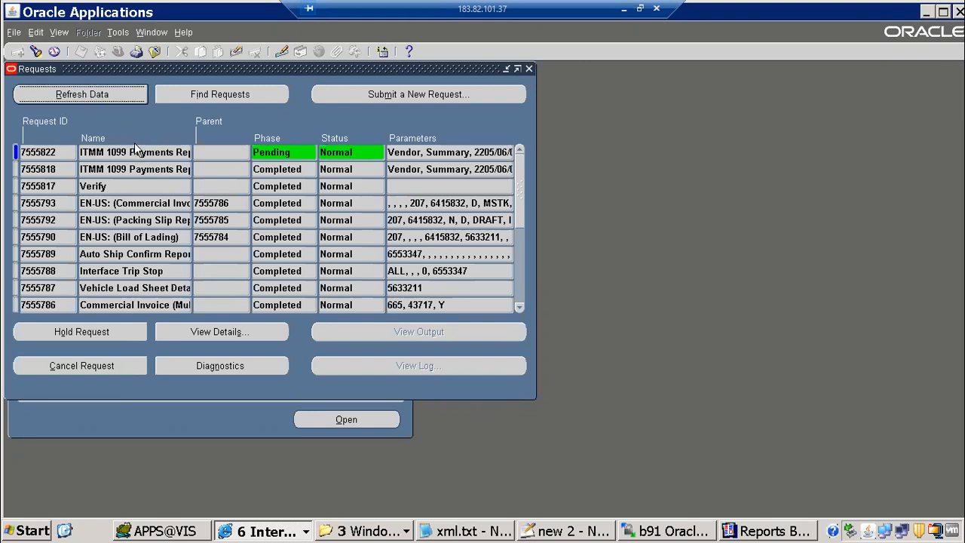
{"action": "left_click", "coordinate": [109, 95]}
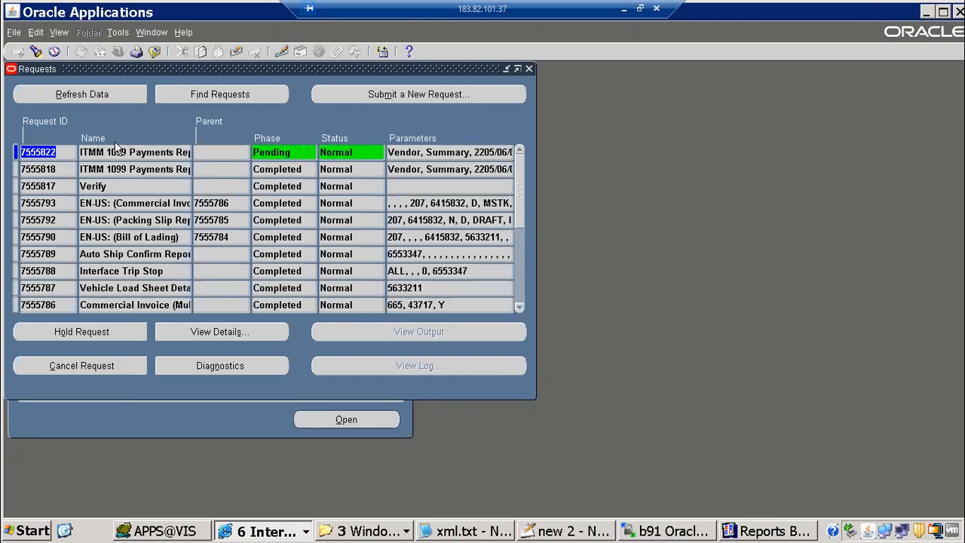
{"action": "left_click", "coordinate": [134, 100]}
{"action": "left_click", "coordinate": [118, 170]}
{"action": "left_click", "coordinate": [106, 94]}
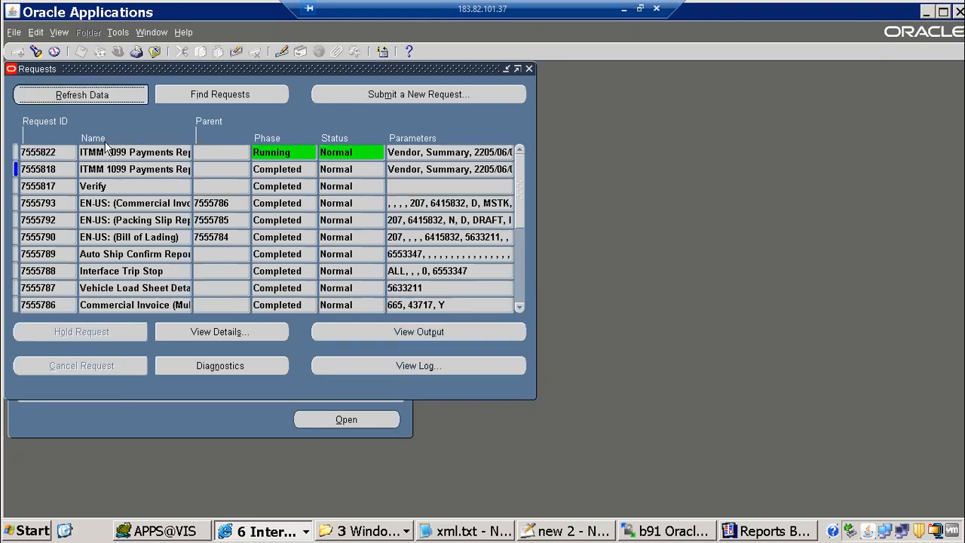
{"action": "left_click", "coordinate": [106, 151]}
{"action": "left_click", "coordinate": [109, 96]}
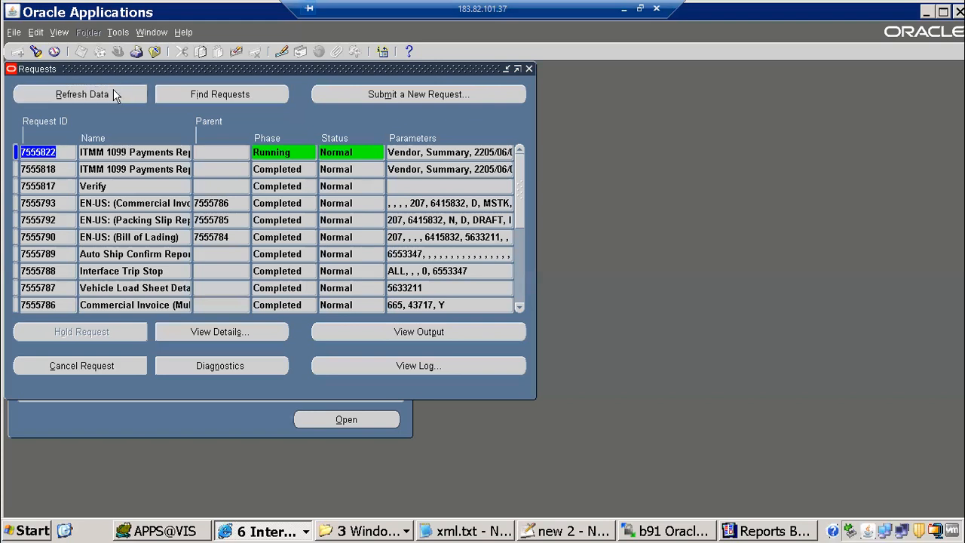
{"action": "left_click", "coordinate": [115, 95]}
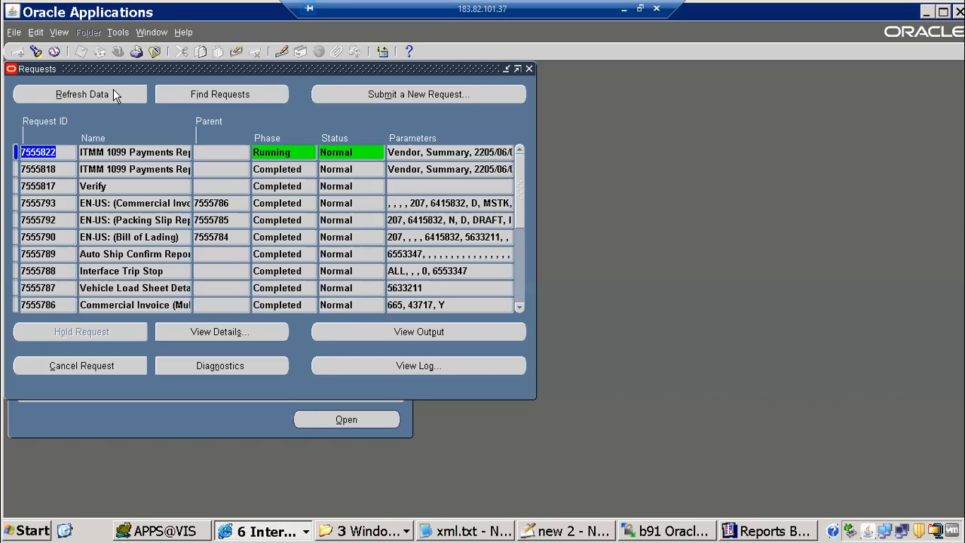
Refresh until request 7555822 shows Completed/Normal, then view its XML output
{"action": "left_click", "coordinate": [113, 91]}
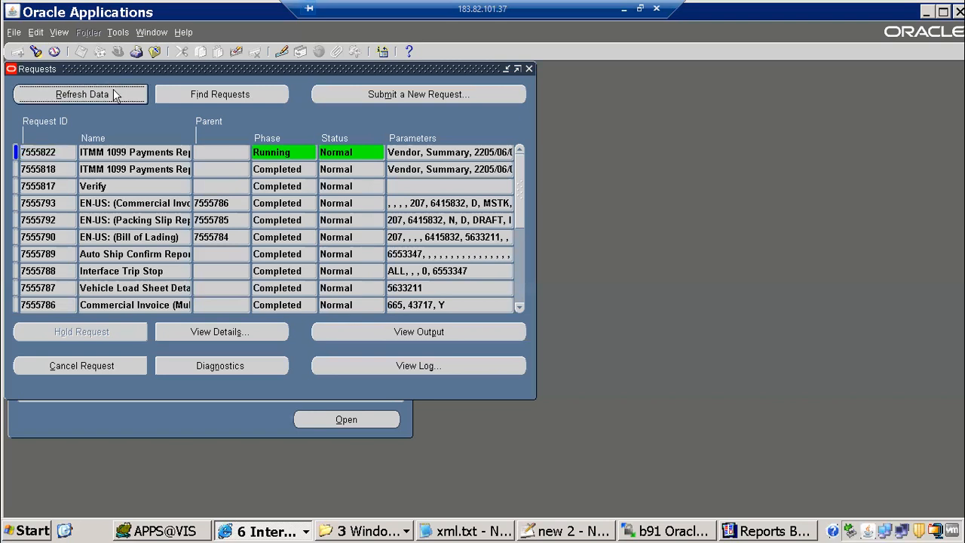
{"action": "left_click", "coordinate": [401, 336]}
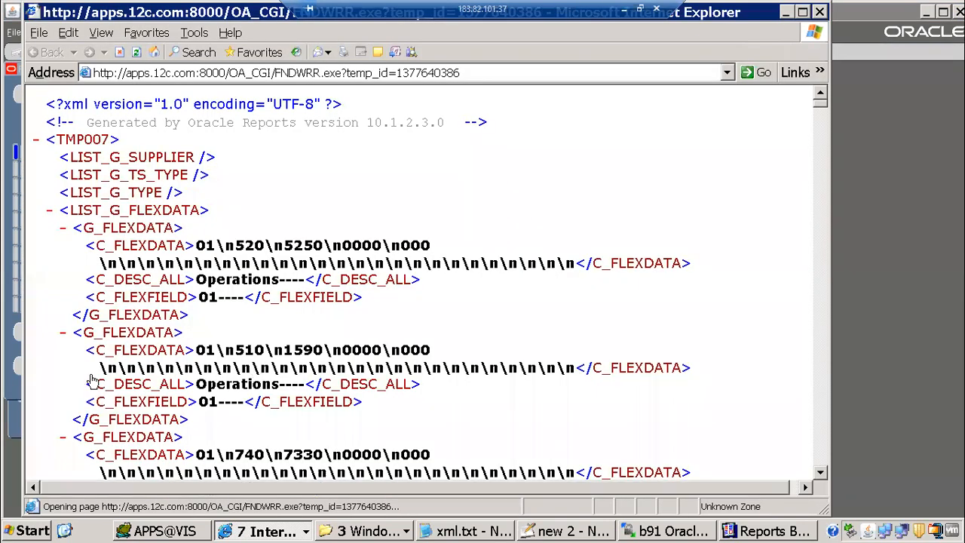
Scroll through the 1099 Payments XML output down to the closing </TMP007> tag
{"action": "scroll", "coordinate": [99, 392], "scroll_direction": "down", "scroll_amount": 1}
{"action": "scroll", "coordinate": [98, 398], "scroll_direction": "down", "scroll_amount": 6}
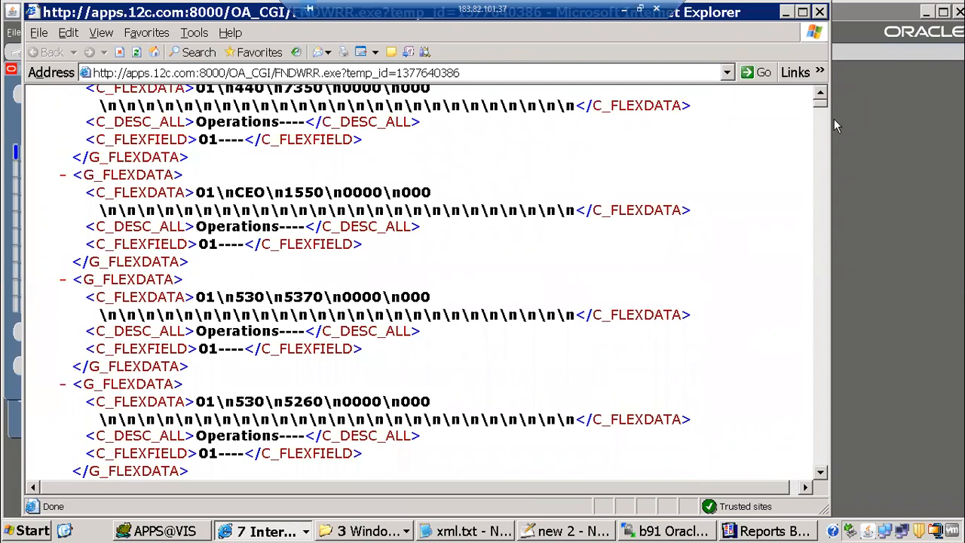
{"action": "left_click_drag", "start_coordinate": [826, 109], "coordinate": [836, 404]}
{"action": "left_click_drag", "start_coordinate": [823, 511], "coordinate": [821, 508]}
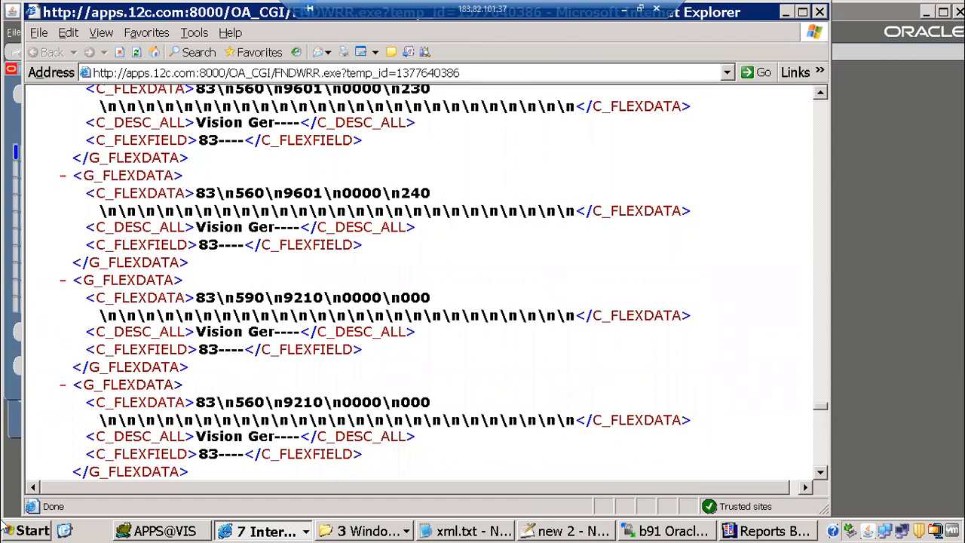
{"action": "left_click_drag", "start_coordinate": [46, 459], "coordinate": [133, 462]}
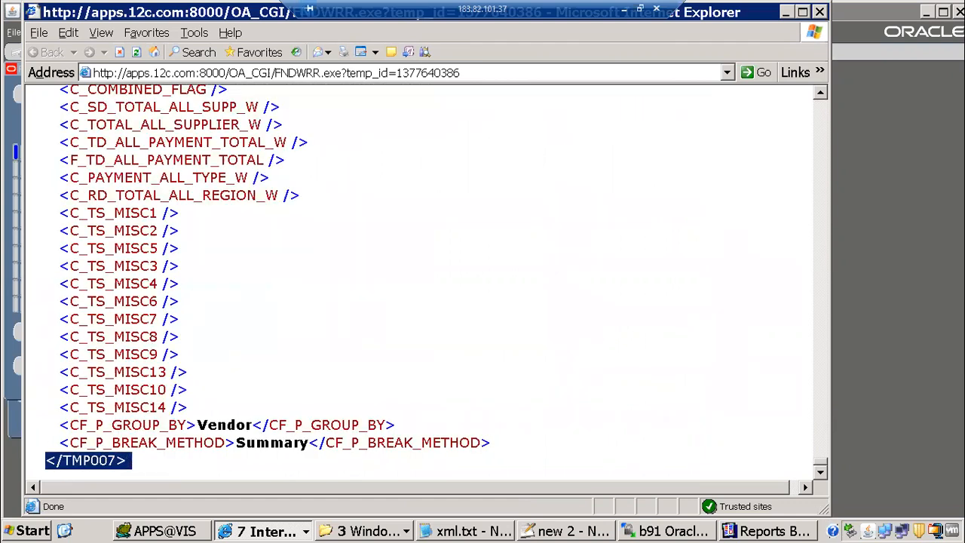
{"action": "left_click_drag", "start_coordinate": [817, 463], "coordinate": [828, 67]}
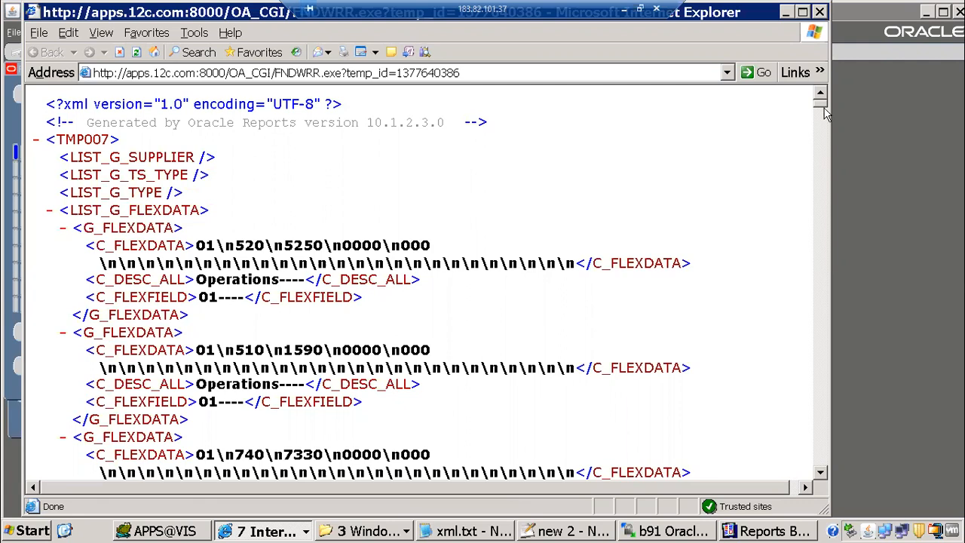
{"action": "left_click_drag", "start_coordinate": [823, 104], "coordinate": [824, 480]}
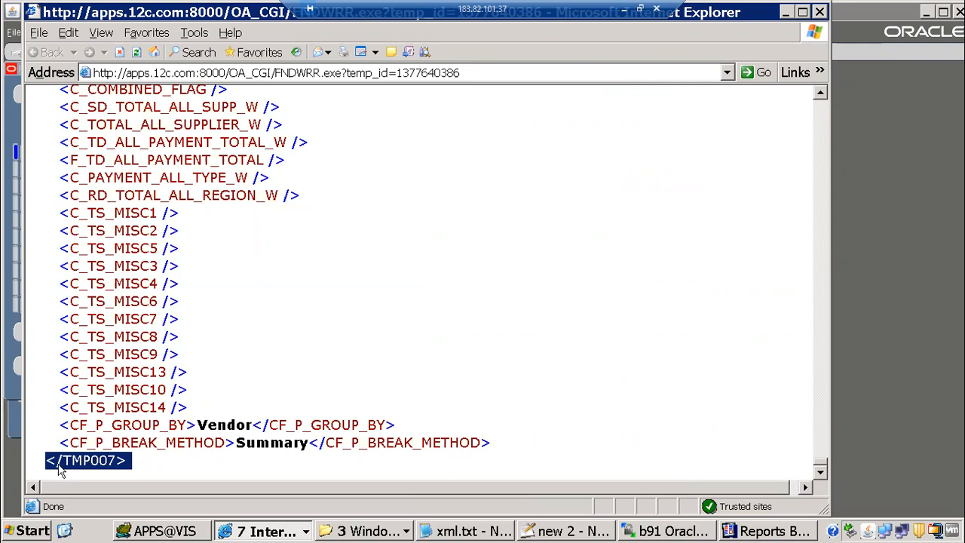
Bring the other XML output window forward and scroll back to its top
{"action": "left_click", "coordinate": [273, 530]}
{"action": "left_click", "coordinate": [328, 419]}
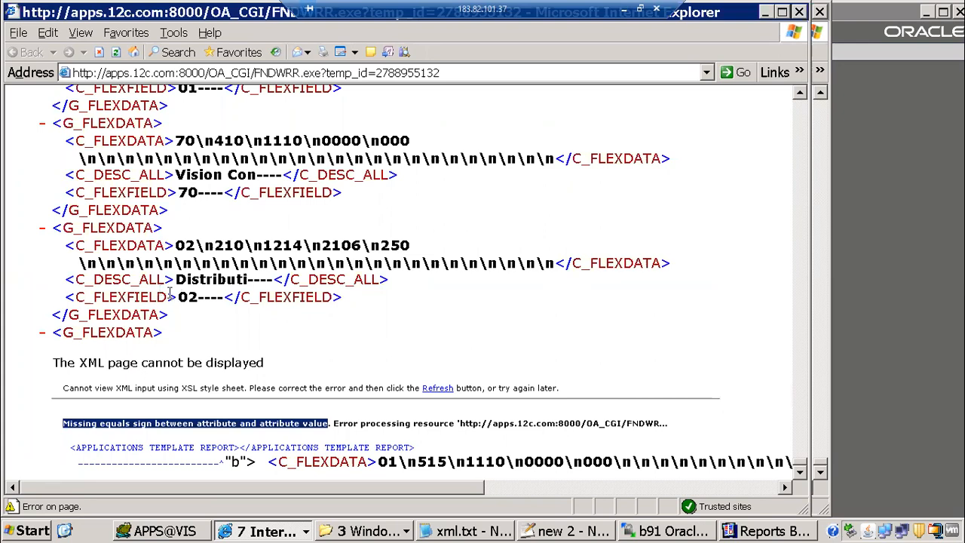
{"action": "left_click_drag", "start_coordinate": [798, 461], "coordinate": [778, 88]}
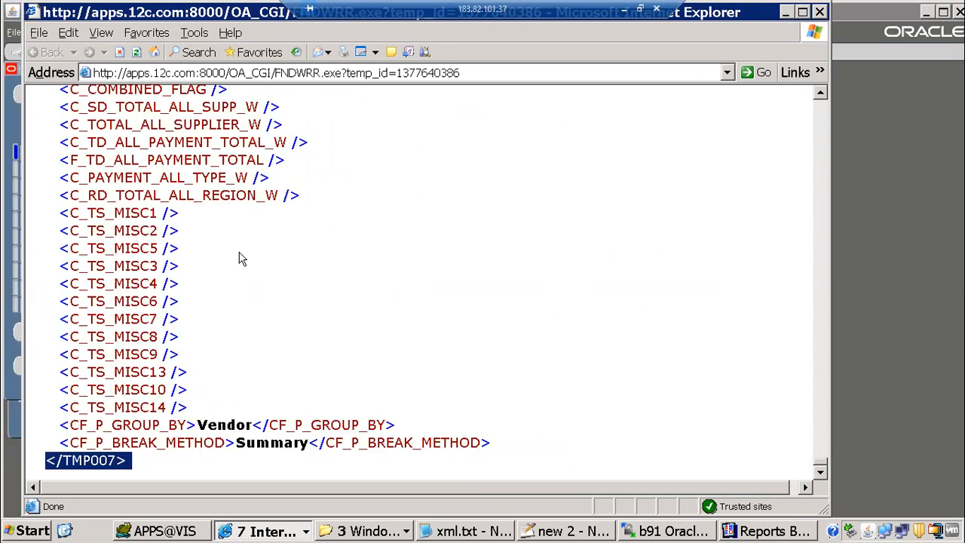
{"action": "left_click", "coordinate": [41, 34]}
{"action": "left_click", "coordinate": [820, 467]}
{"action": "left_click_drag", "start_coordinate": [816, 462], "coordinate": [800, 91]}
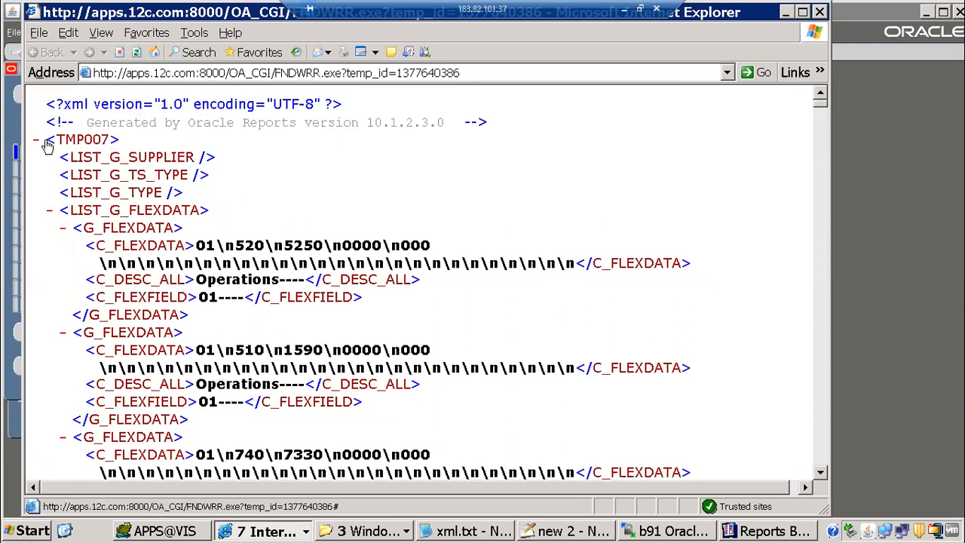
Collapse the TMP007 root element of the XML output
{"action": "left_click", "coordinate": [36, 141]}
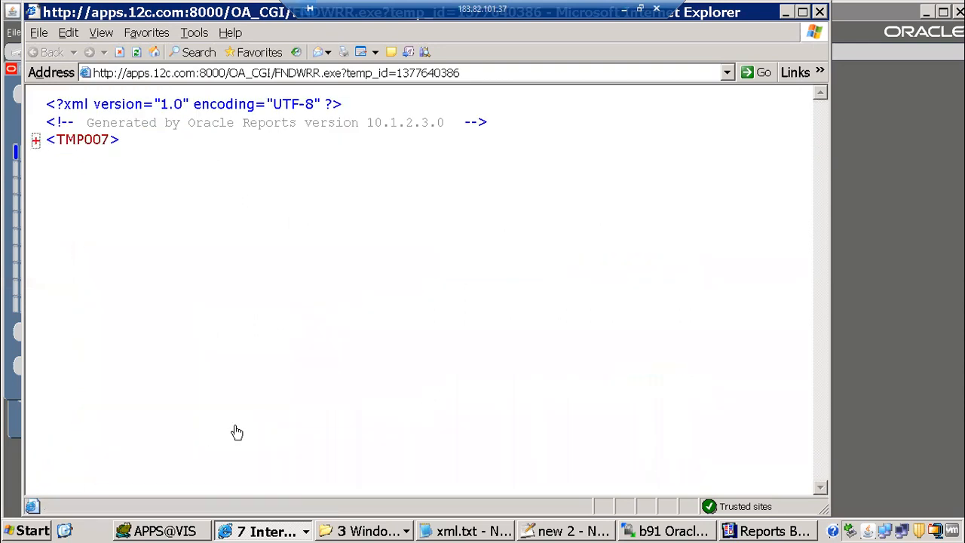
{"action": "left_click", "coordinate": [35, 140]}
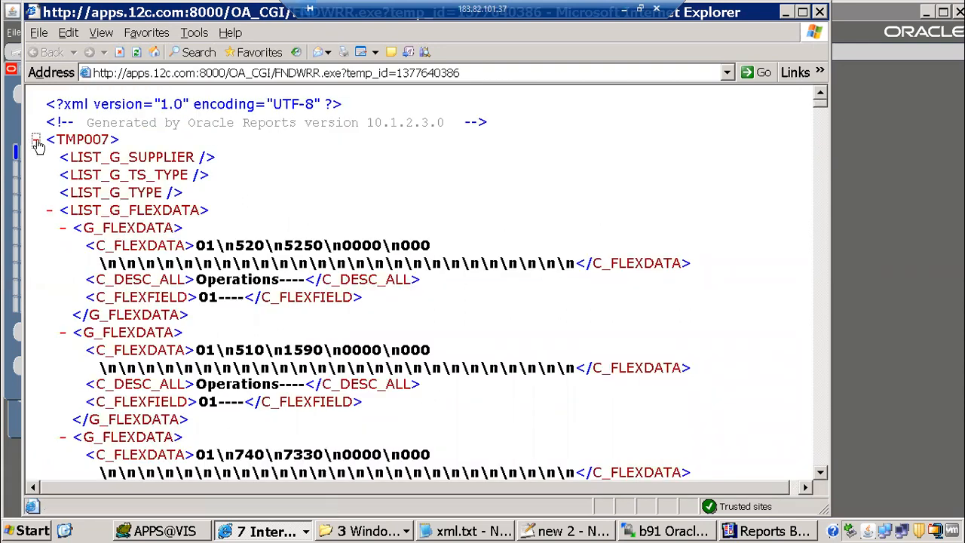
{"action": "left_click", "coordinate": [36, 140]}
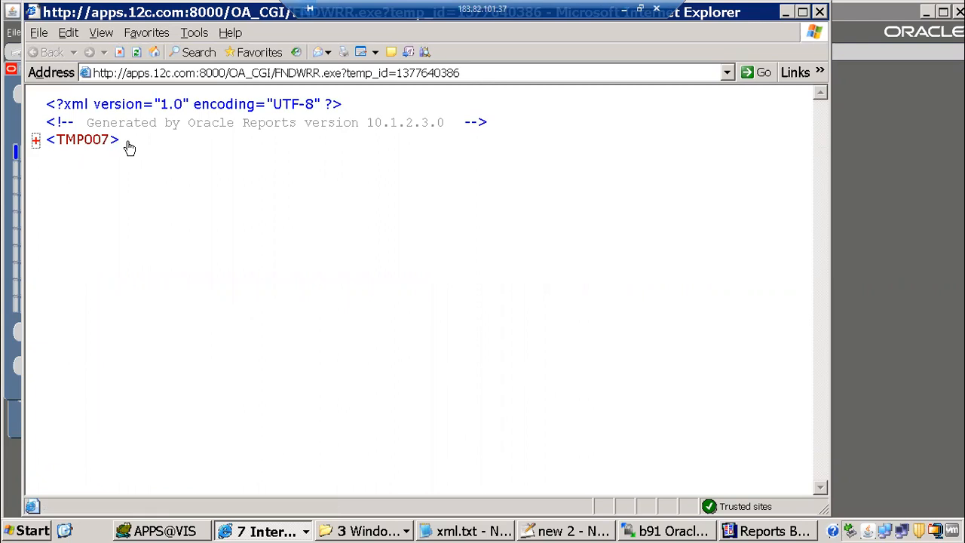
{"action": "left_click", "coordinate": [38, 33]}
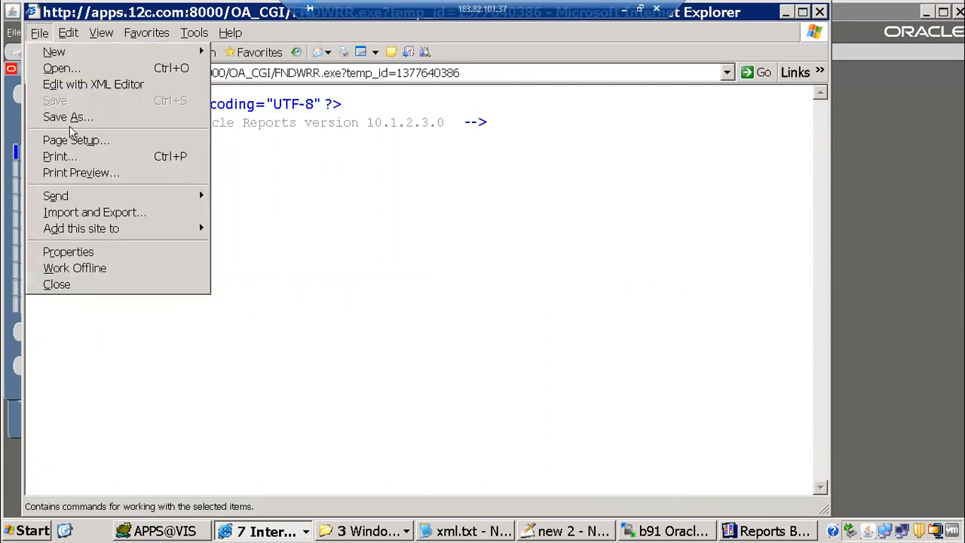
Save the page as XML Files type into a new 'xml publisher' folder under b91 Oracle apps
{"action": "left_click", "coordinate": [75, 119]}
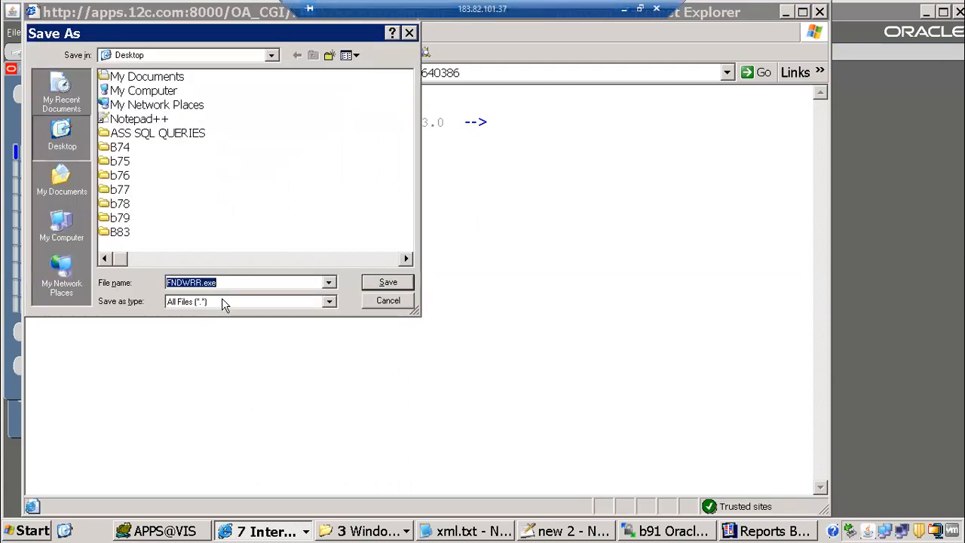
{"action": "left_click", "coordinate": [223, 302]}
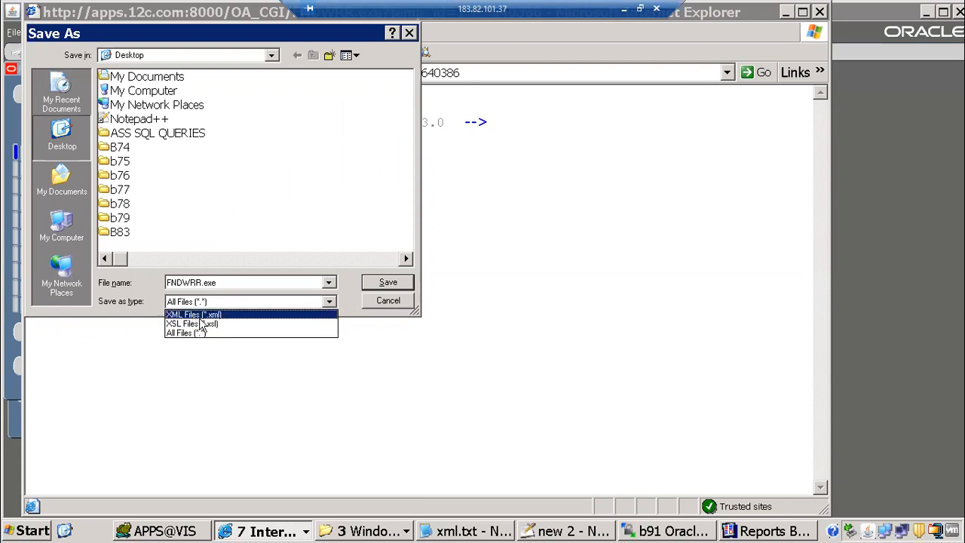
{"action": "left_click", "coordinate": [201, 315]}
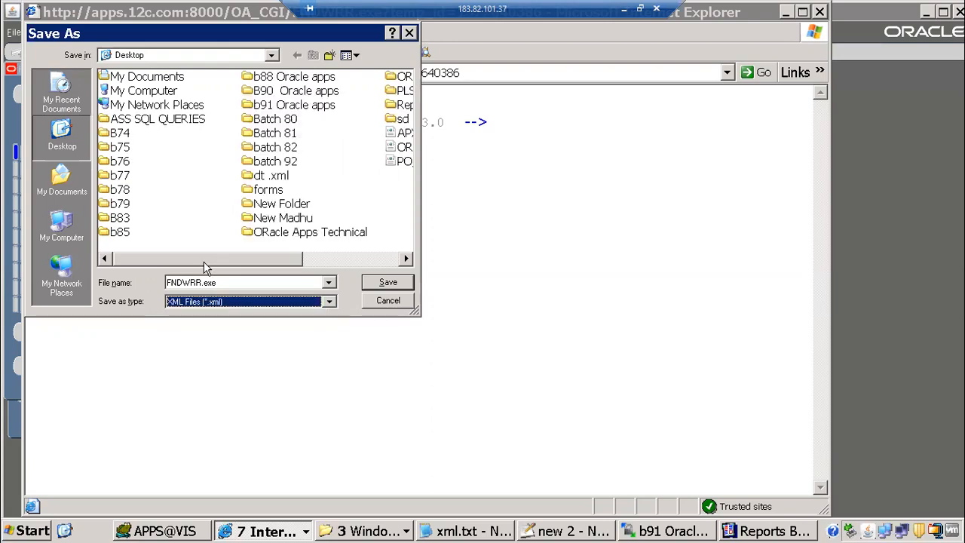
{"action": "double_click", "coordinate": [293, 107]}
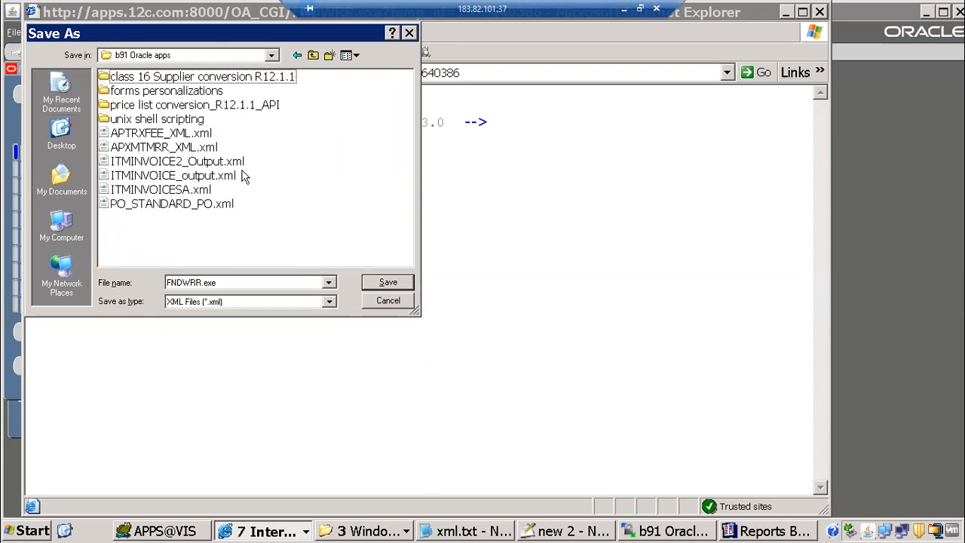
{"action": "left_click", "coordinate": [330, 57]}
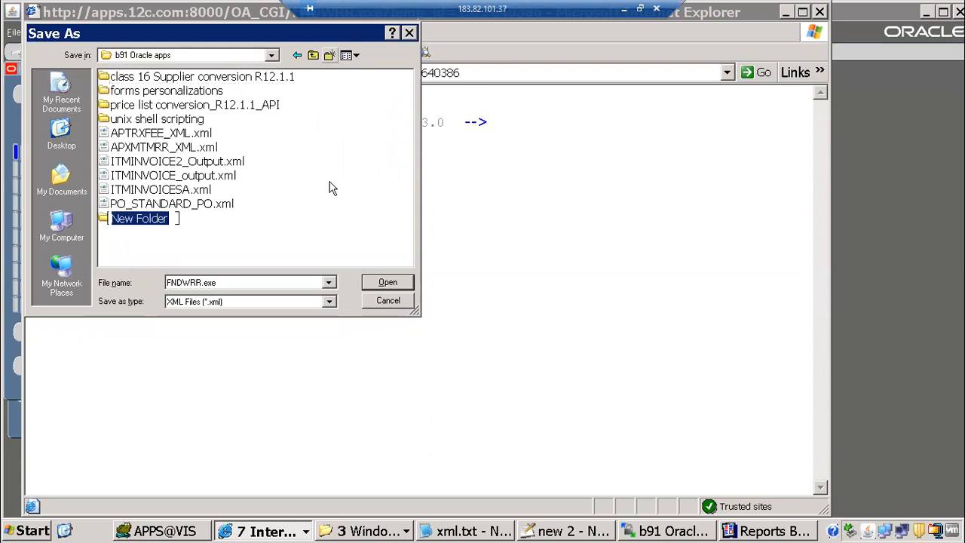
{"action": "type", "text": "xml "}
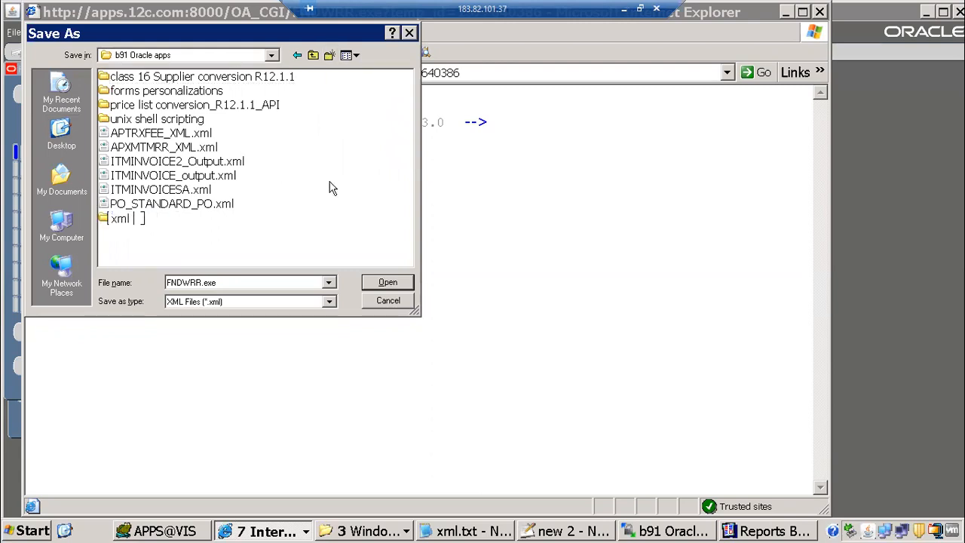
{"action": "type", "text": "publisher"}
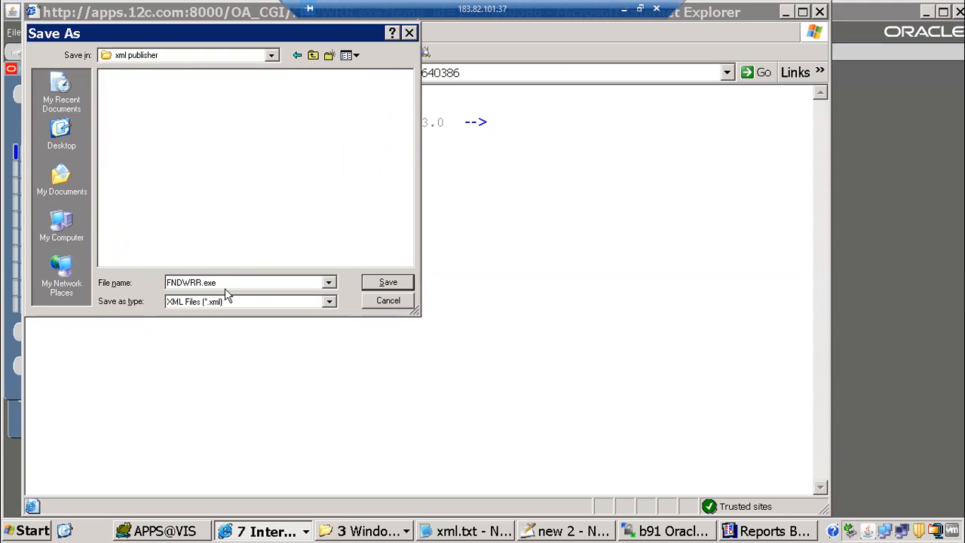
Name the file ITMMAPXT7RVT_supplier_summary, copying the report name from Reports Builder, and save
{"action": "double_click", "coordinate": [225, 282]}
{"action": "left_click", "coordinate": [792, 532]}
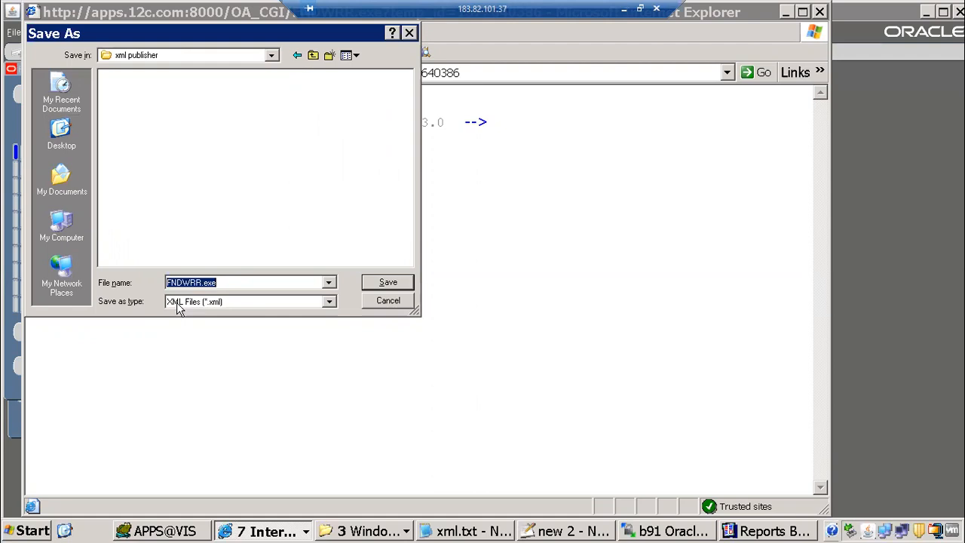
{"action": "left_click", "coordinate": [33, 26]}
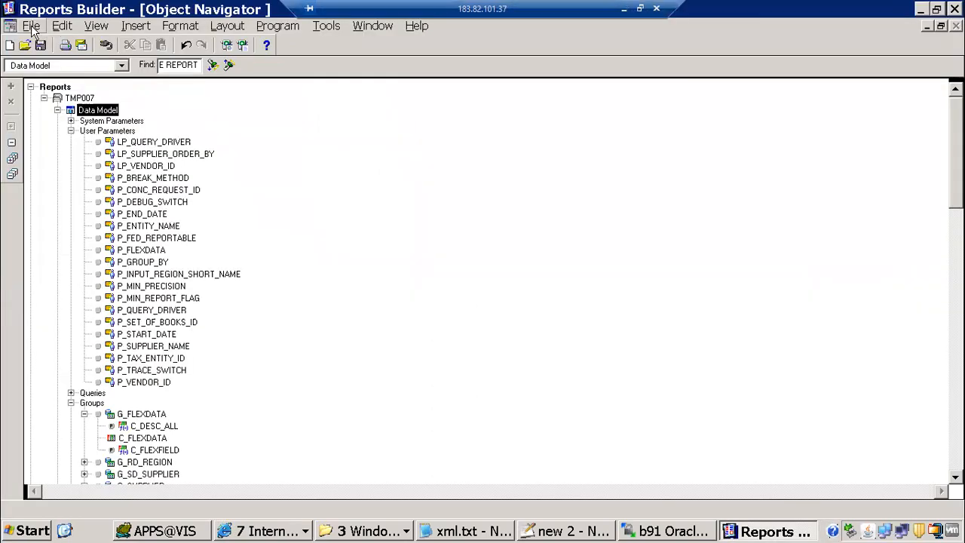
{"action": "left_click", "coordinate": [58, 117]}
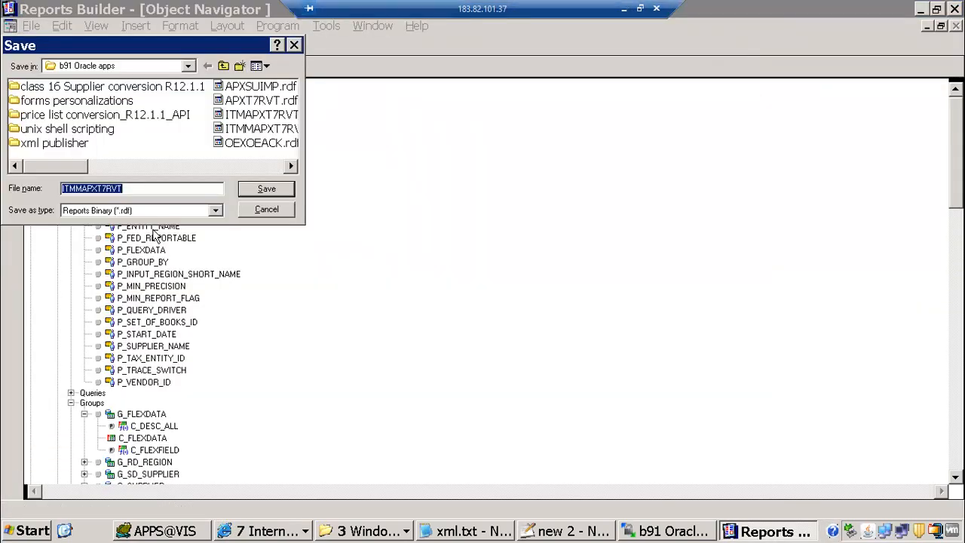
{"action": "key", "text": "alt+Tab"}
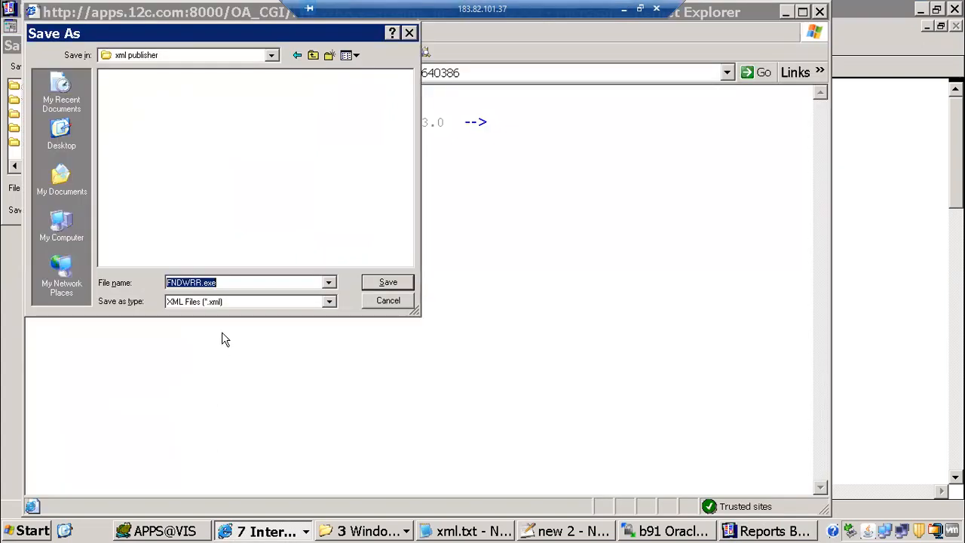
{"action": "type", "text": "ITMMAPXT7RVT"}
{"action": "type", "text": "_supplier_summary"}
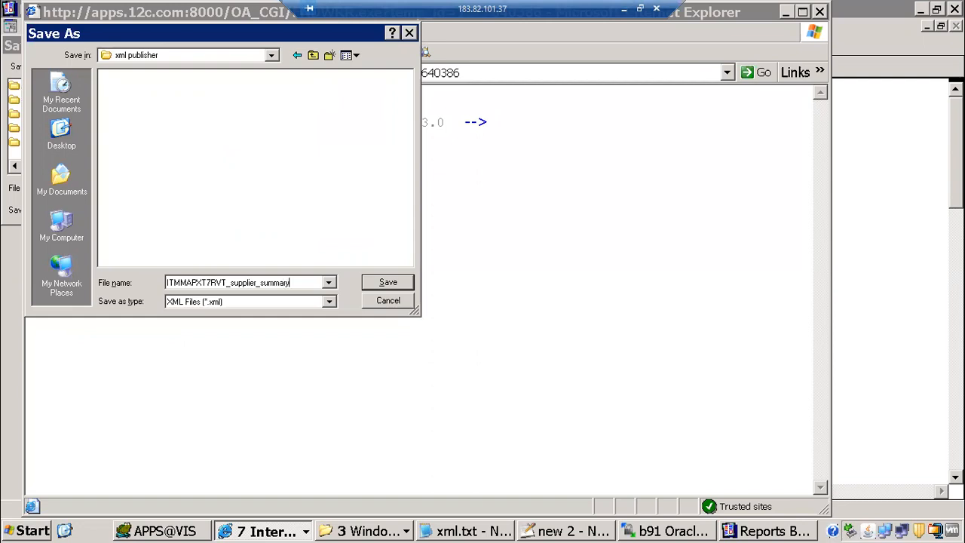
{"action": "key", "text": "Return"}
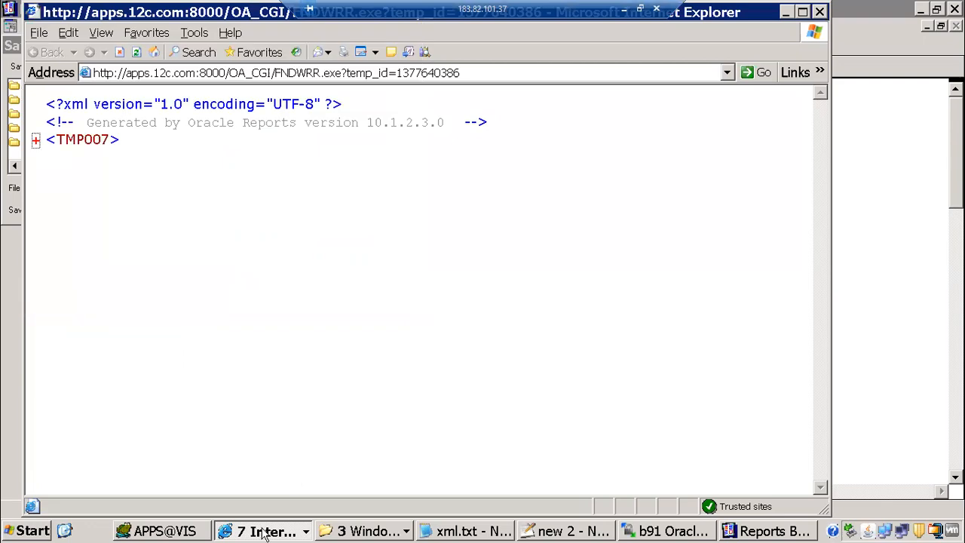
{"action": "left_click", "coordinate": [264, 531]}
Start a single request copied from the previous ITMM 1099 Payments Report run
{"action": "left_click", "coordinate": [287, 473]}
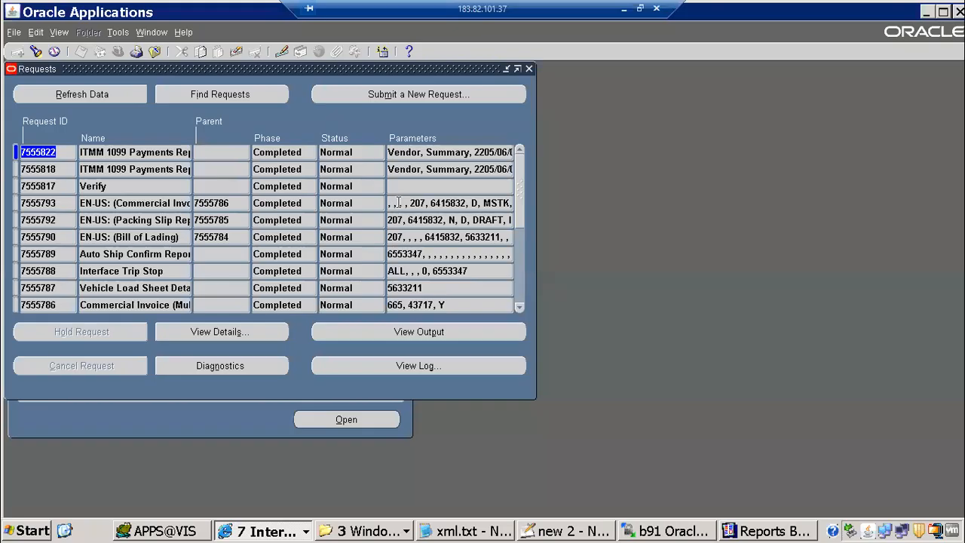
{"action": "left_click", "coordinate": [418, 94]}
{"action": "left_click", "coordinate": [259, 306]}
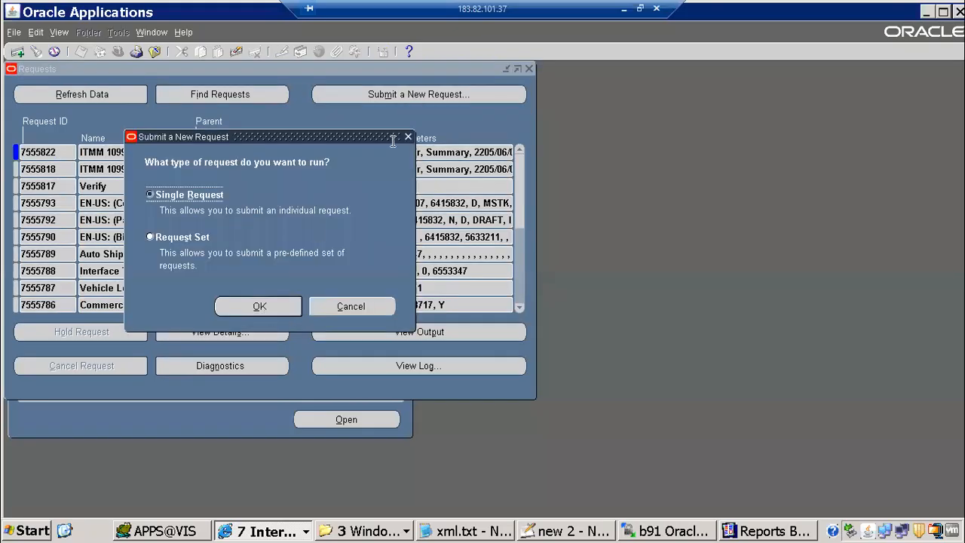
{"action": "left_click", "coordinate": [418, 105]}
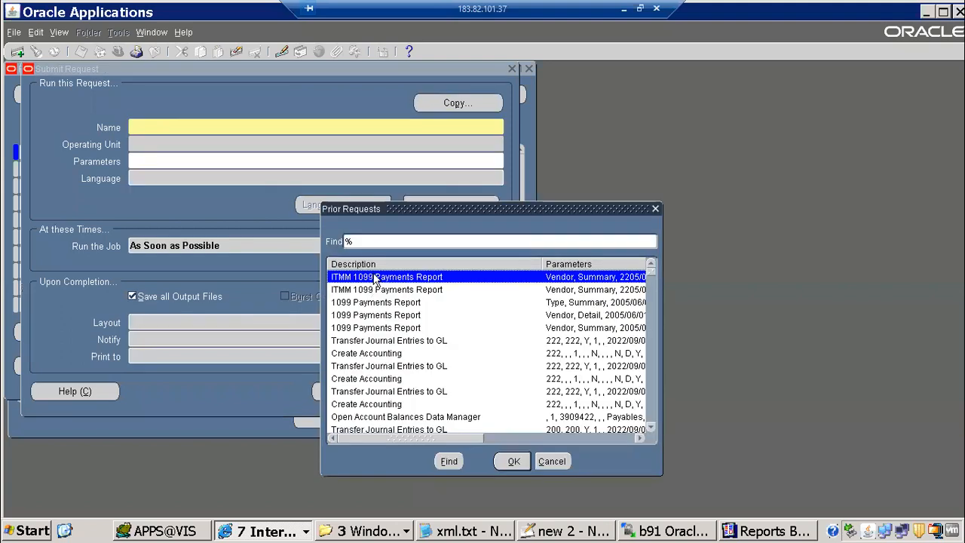
{"action": "double_click", "coordinate": [375, 277]}
{"action": "left_click", "coordinate": [237, 167]}
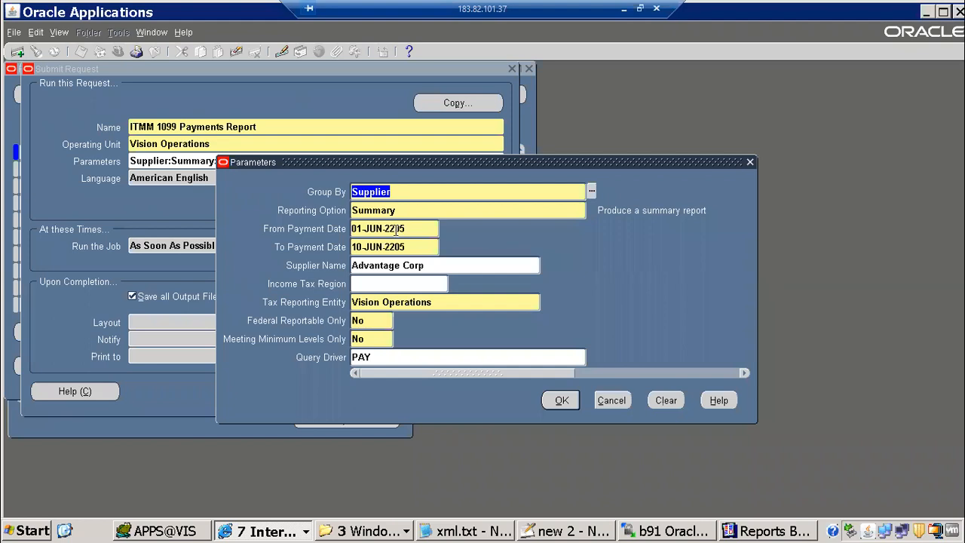
Change Reporting Option from Summary to Detail and submit, declining another request
{"action": "left_click", "coordinate": [415, 214]}
{"action": "type", "text": "Detail"}
{"action": "key", "text": "Tab"}
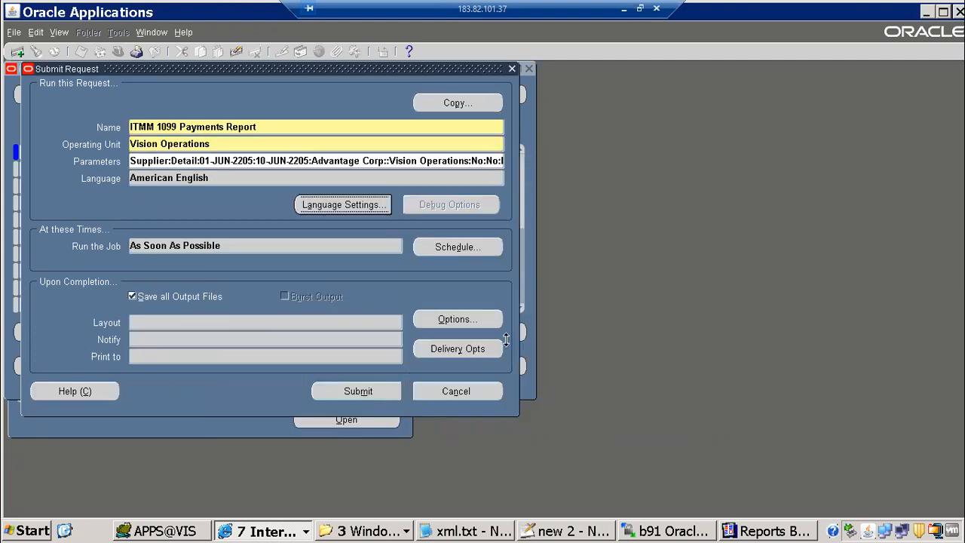
{"action": "left_click", "coordinate": [520, 327]}
{"action": "left_click", "coordinate": [95, 99]}
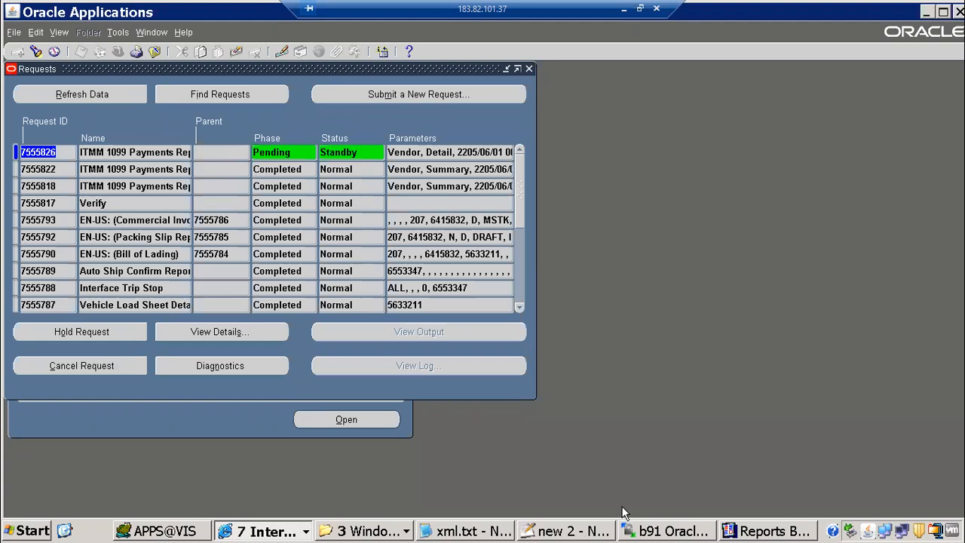
{"action": "left_click", "coordinate": [777, 532]}
Dismiss the save prompt, open the tmp007 data model and select the Q_SUPPLIER_DETAIL query
{"action": "left_click_drag", "start_coordinate": [264, 211], "coordinate": [168, 173]}
{"action": "key", "text": "Escape"}
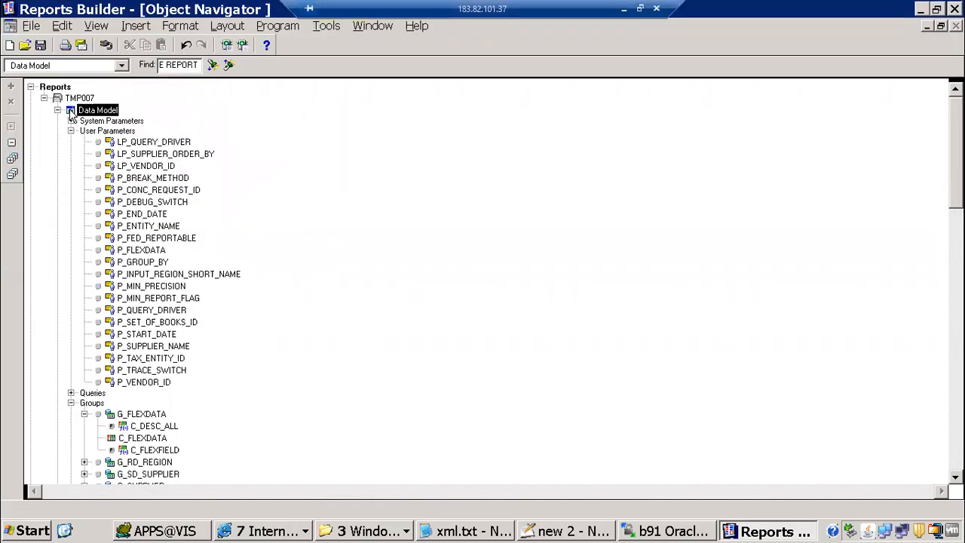
{"action": "double_click", "coordinate": [71, 110]}
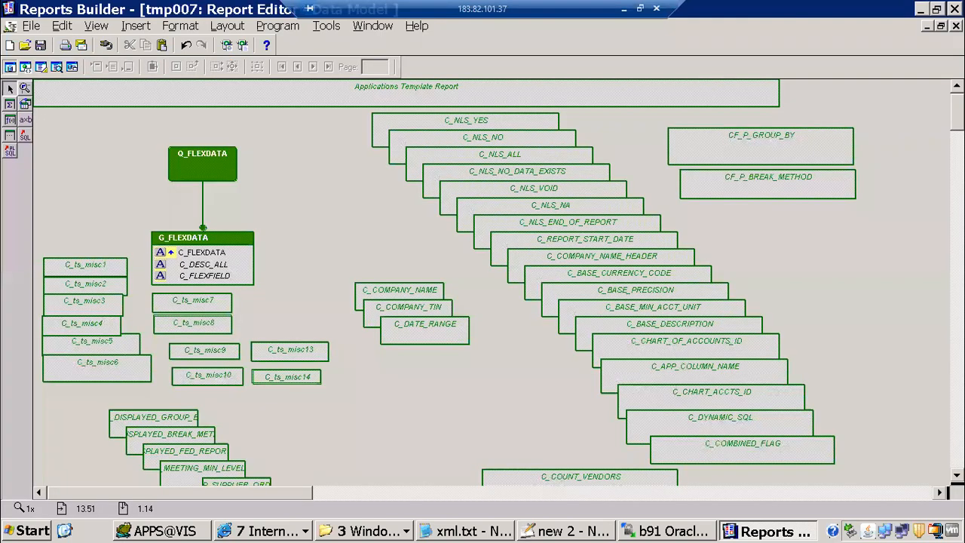
{"action": "left_click_drag", "start_coordinate": [957, 115], "coordinate": [942, 148]}
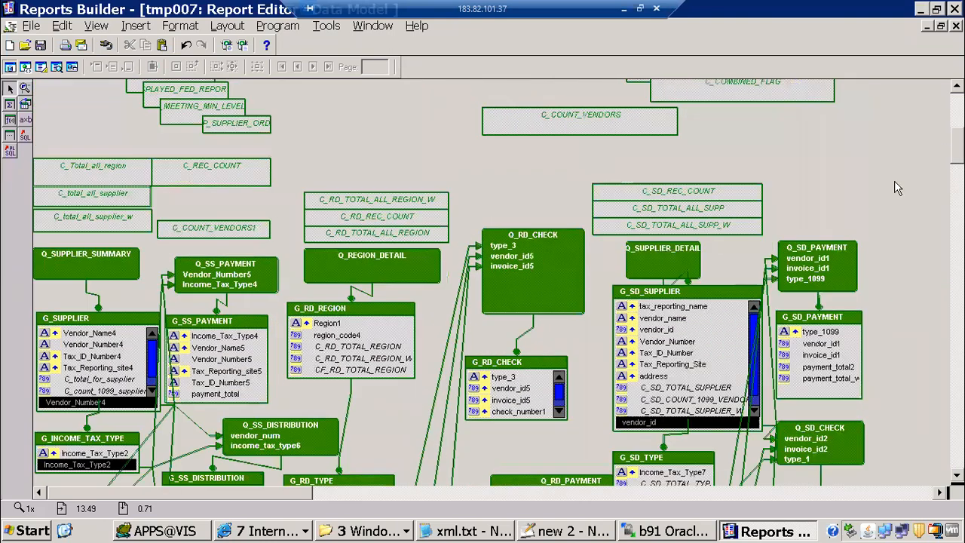
{"action": "left_click", "coordinate": [657, 270]}
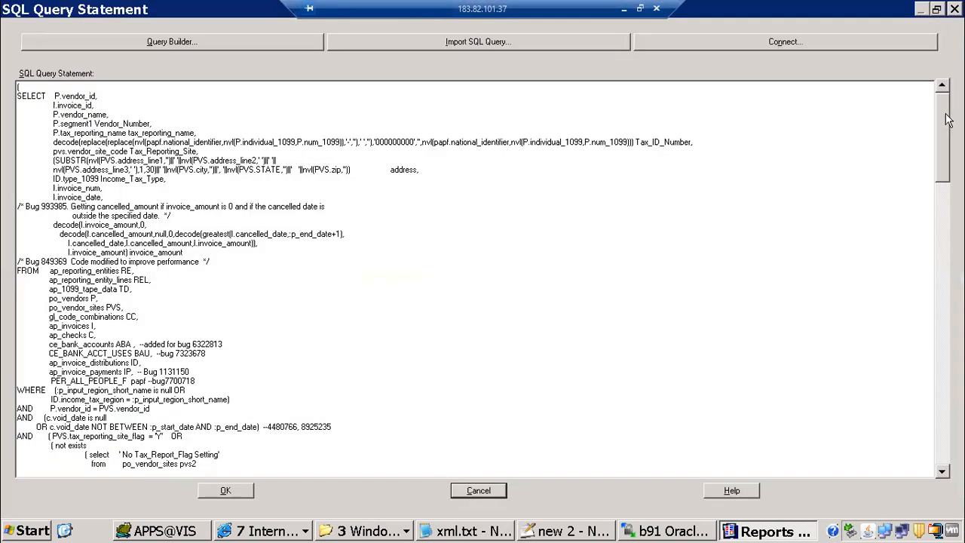
{"action": "left_click_drag", "start_coordinate": [945, 114], "coordinate": [942, 457]}
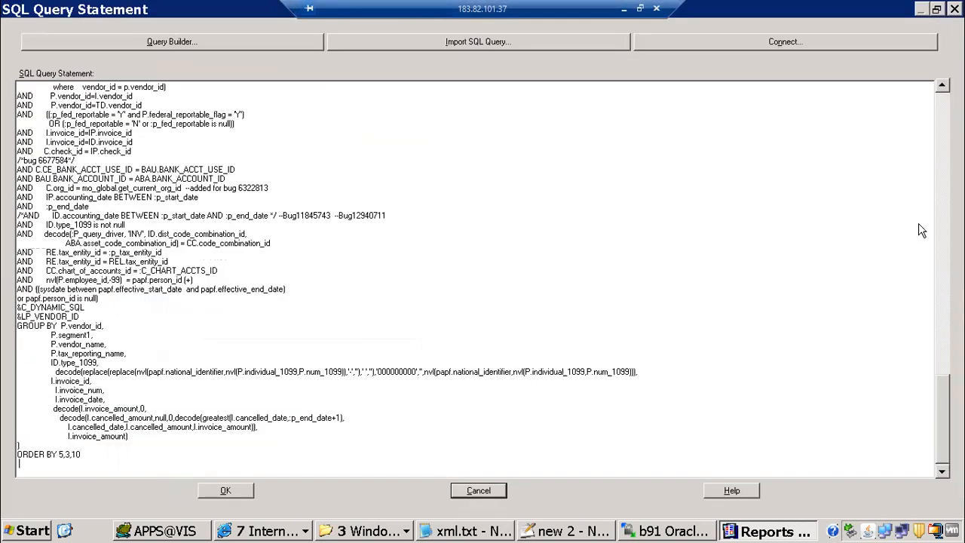
Highlight the po_vendors, ap_invoices, ap_checks, distributions and PER_ALL_PEOPLE_F tables, then close unchanged
{"action": "scroll", "coordinate": [919, 185], "scroll_direction": "up", "scroll_amount": 20}
{"action": "scroll", "coordinate": [918, 151], "scroll_direction": "up", "scroll_amount": 10}
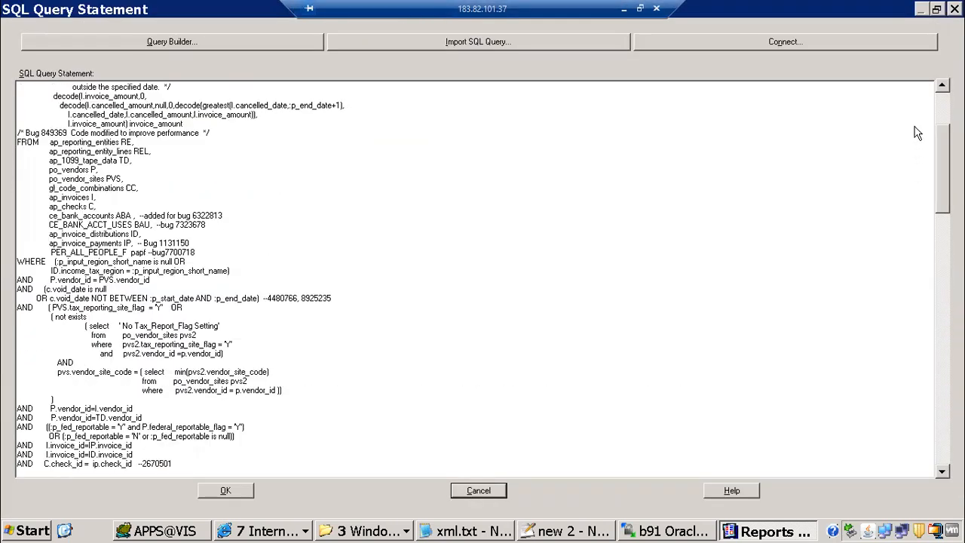
{"action": "scroll", "coordinate": [918, 133], "scroll_direction": "up", "scroll_amount": 3}
{"action": "left_click", "coordinate": [46, 242]}
{"action": "left_click_drag", "start_coordinate": [46, 242], "coordinate": [122, 252]}
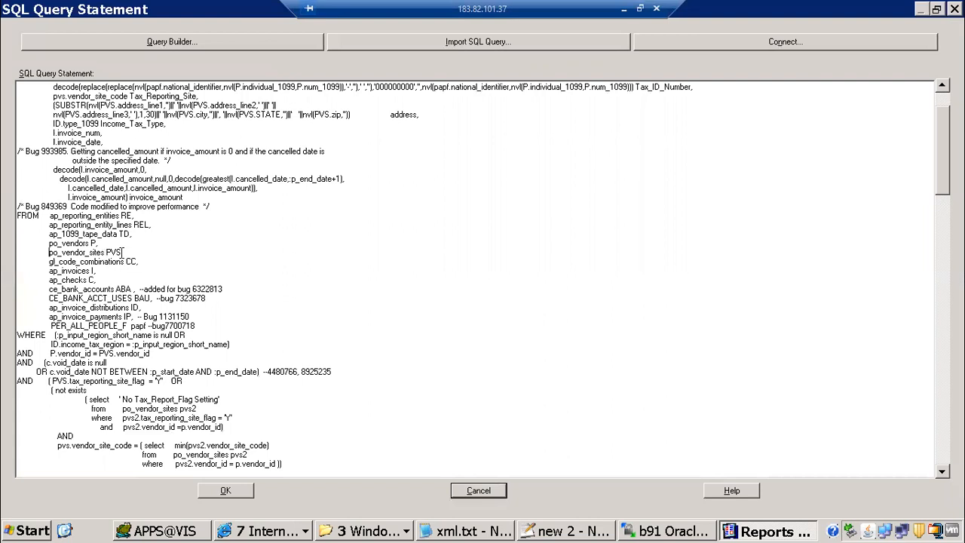
{"action": "left_click_drag", "start_coordinate": [39, 273], "coordinate": [146, 281]}
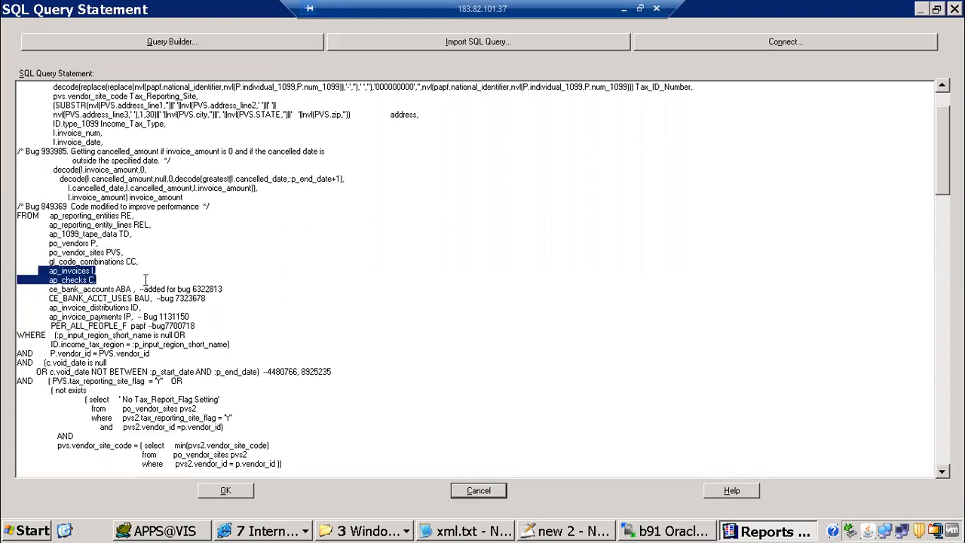
{"action": "left_click_drag", "start_coordinate": [45, 308], "coordinate": [135, 321]}
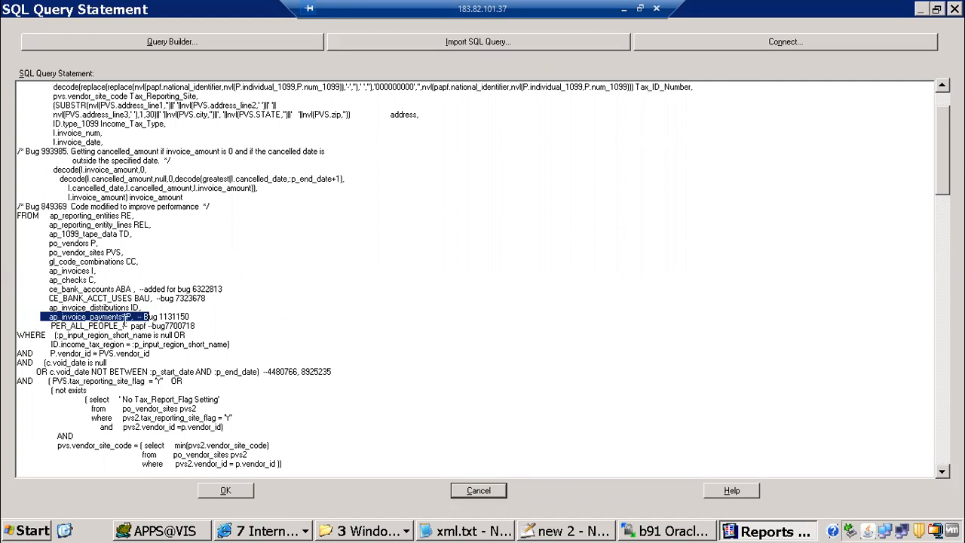
{"action": "left_click_drag", "start_coordinate": [54, 325], "coordinate": [164, 326]}
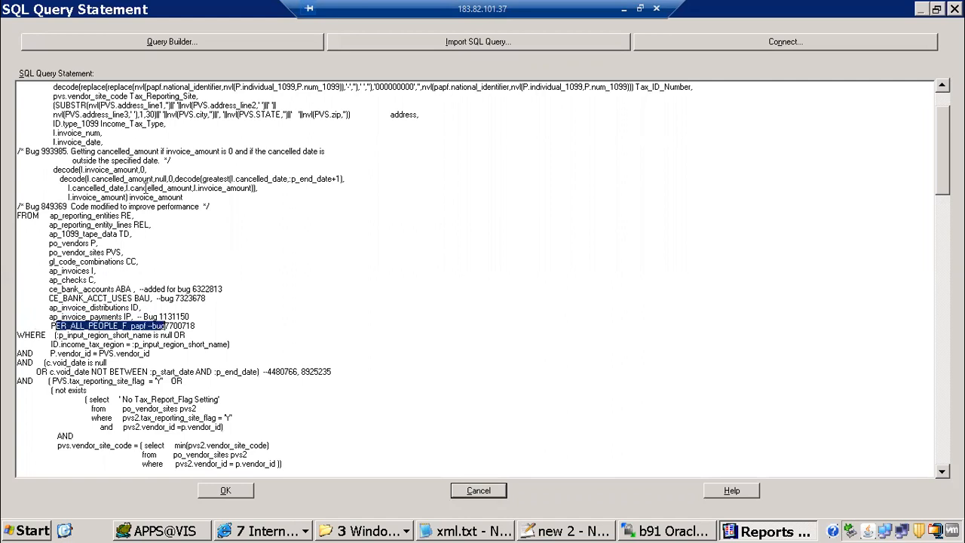
{"action": "left_click_drag", "start_coordinate": [57, 215], "coordinate": [193, 399]}
{"action": "left_click", "coordinate": [340, 249]}
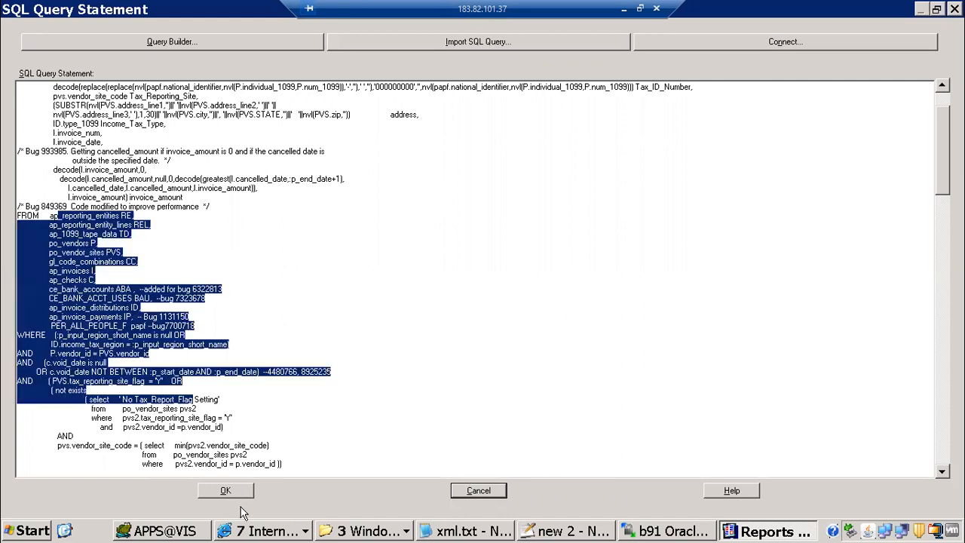
{"action": "key", "text": "Escape"}
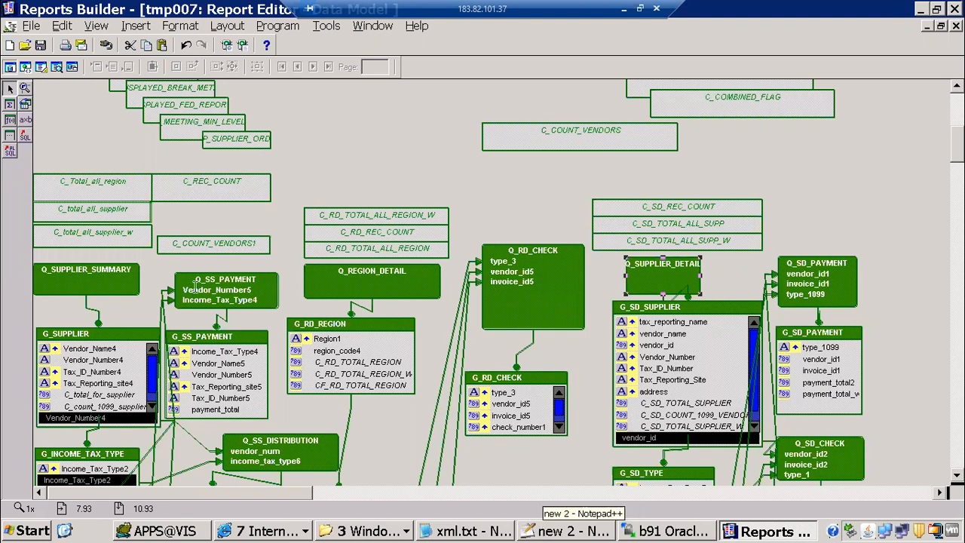
Add a 'save as .xml file' line below line 41 in the Notepad++ notes
{"action": "left_click", "coordinate": [570, 532]}
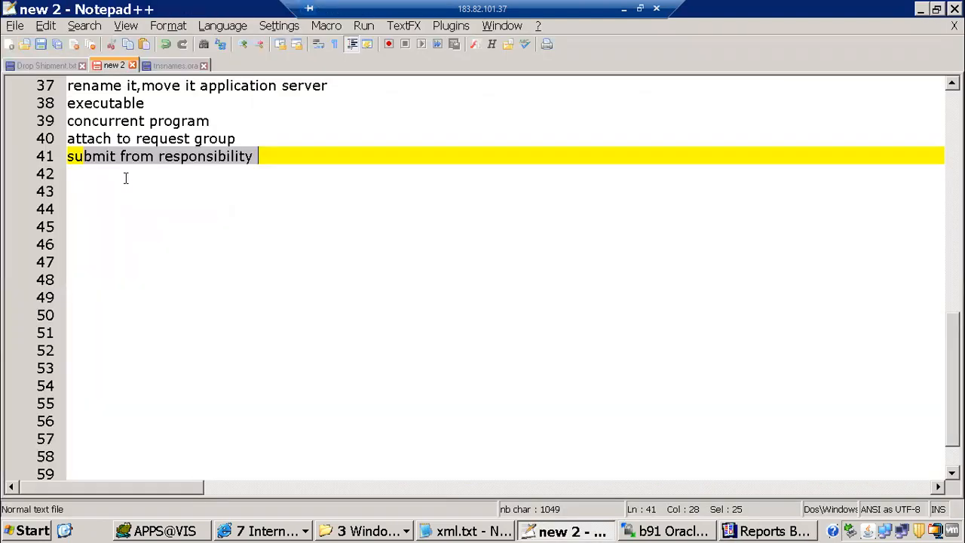
{"action": "left_click", "coordinate": [304, 160]}
{"action": "key", "text": "Return"}
{"action": "type", "text": "save as "}
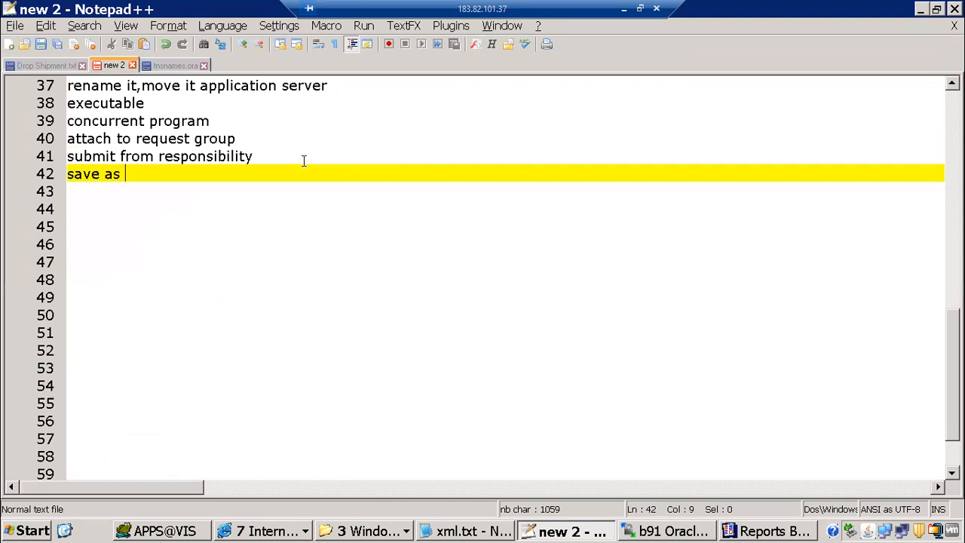
{"action": "type", "text": ".xml file"}
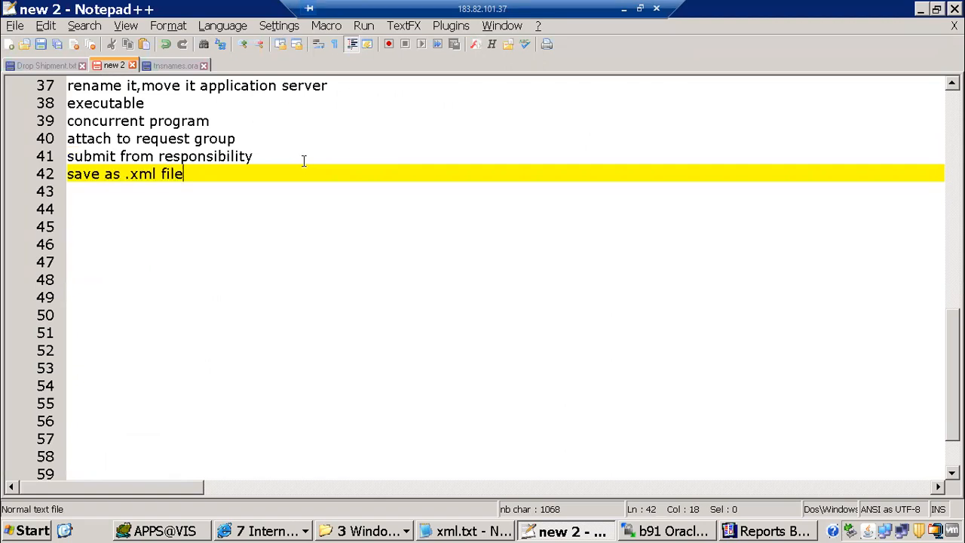
{"action": "key", "text": "Return"}
Select lines upward through the outline to review the earlier notes
{"action": "key", "text": "shift+Up"}
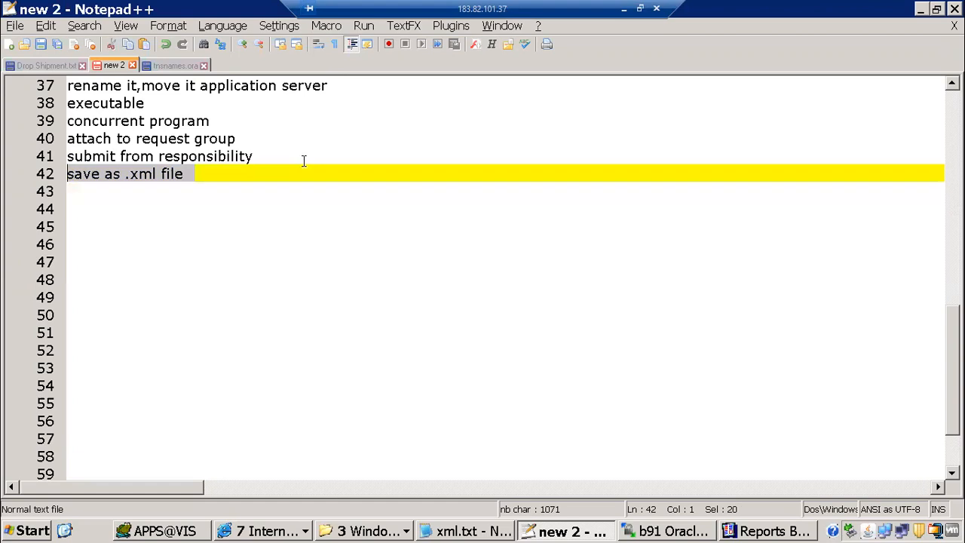
{"action": "key", "text": "shift+Up"}
{"action": "key", "text": "shift+Up"}
{"action": "key", "text": "shift+Up"}
{"action": "key", "text": "shift+Up"}
{"action": "key", "text": "shift+Up"}
{"action": "key", "text": "shift+Up"}
{"action": "key", "text": "shift+Up"}
{"action": "key", "text": "shift+Down"}
{"action": "key", "text": "shift+Down"}
{"action": "key", "text": "shift+Down"}
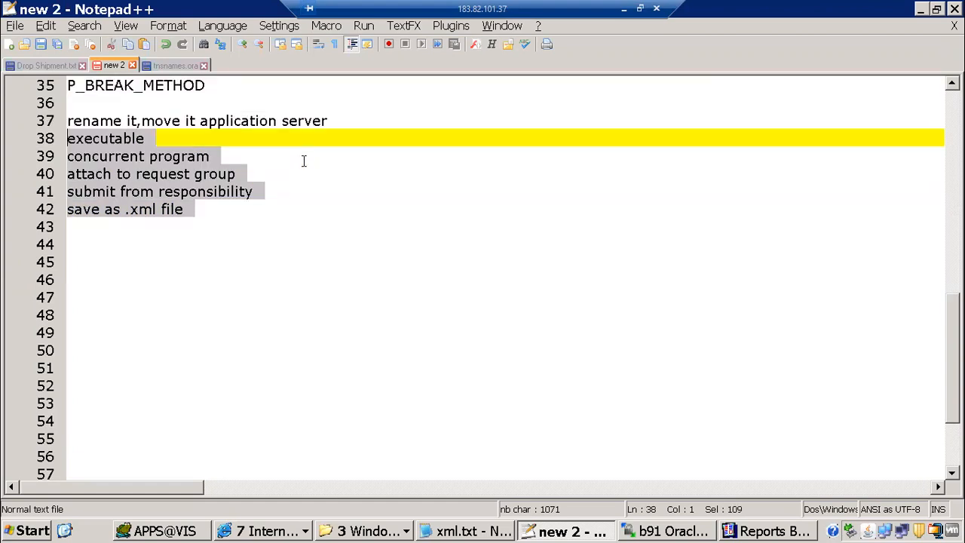
{"action": "key", "text": "shift+Up"}
{"action": "key", "text": "shift+Up"}
{"action": "key", "text": "shift+Up"}
{"action": "key", "text": "shift+Up"}
{"action": "key", "text": "shift+Up"}
{"action": "key", "text": "shift+Up"}
{"action": "key", "text": "shift+Up"}
{"action": "key", "text": "shift+Up"}
{"action": "key", "text": "shift+Up"}
{"action": "key", "text": "shift+Up"}
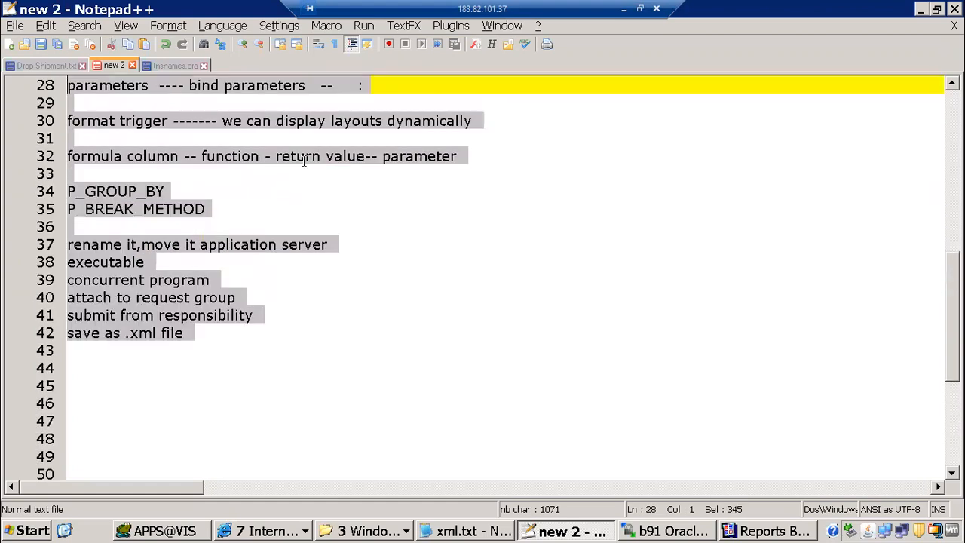
{"action": "key", "text": "shift+Up"}
{"action": "key", "text": "shift+Up"}
{"action": "key", "text": "shift+Up"}
{"action": "key", "text": "shift+Up"}
{"action": "key", "text": "shift+Up"}
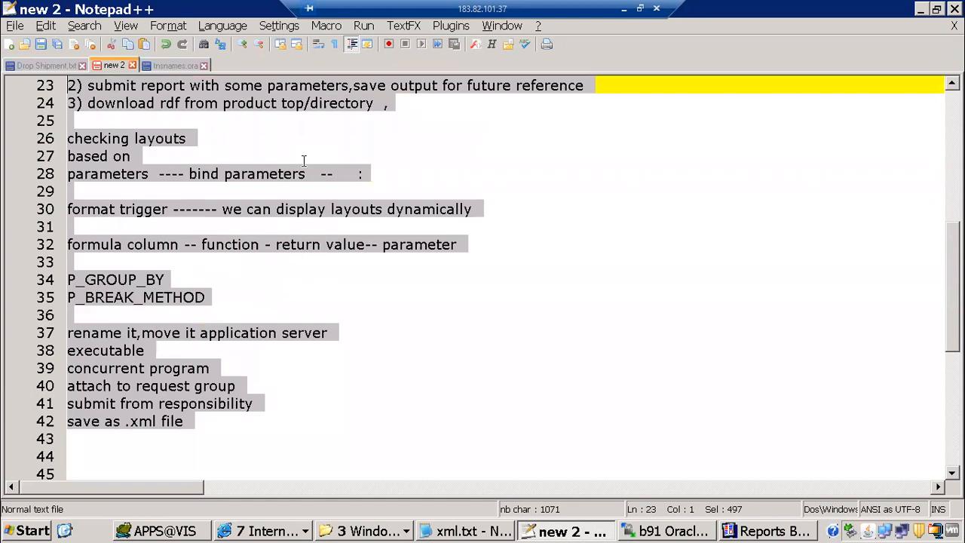
{"action": "key", "text": "shift+Up"}
{"action": "key", "text": "shift+Up"}
{"action": "key", "text": "shift+Down"}
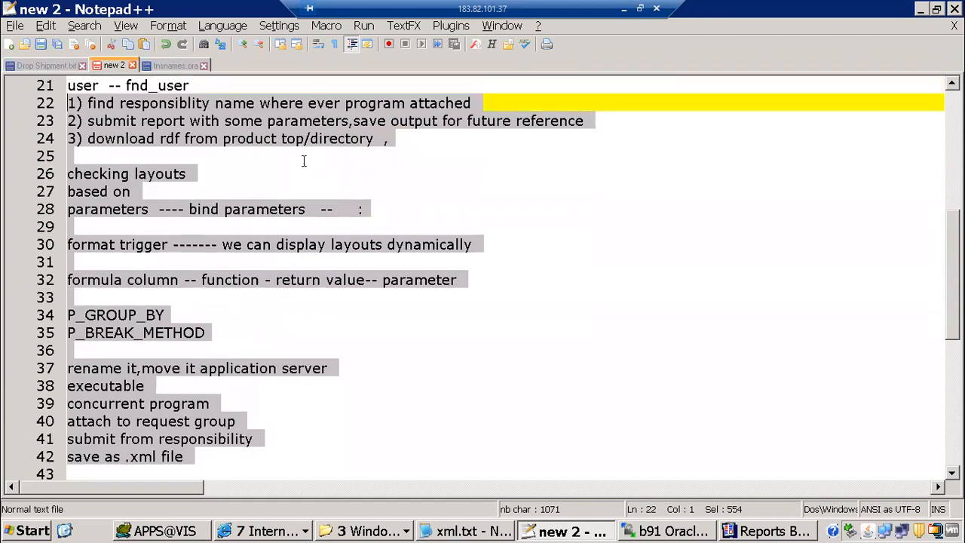
{"action": "key", "text": "shift+Down"}
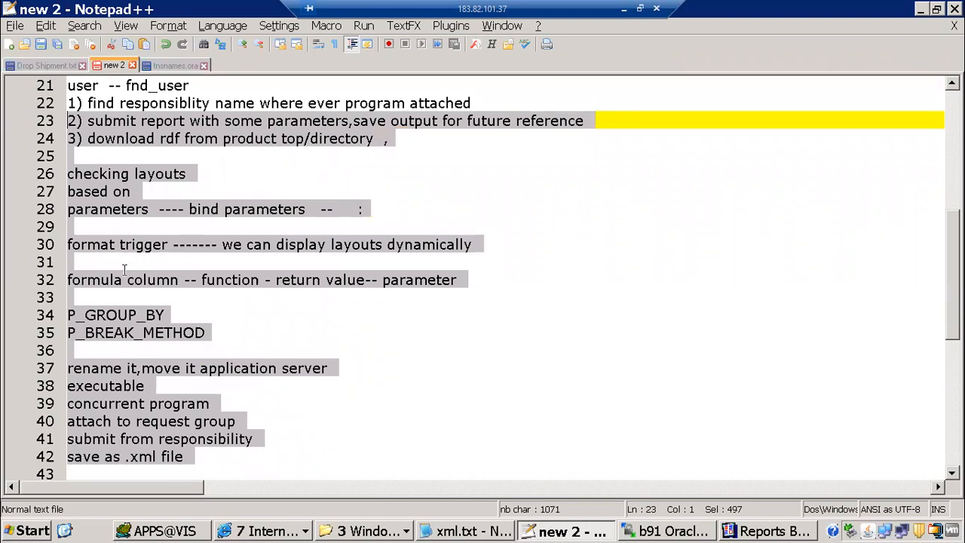
{"action": "scroll", "coordinate": [102, 226], "scroll_direction": "down", "scroll_amount": 5}
Add 'layout model ---- RTF' with a dashed separator, and 'data model -- RDF' above it
{"action": "left_click", "coordinate": [110, 219]}
{"action": "type", "text": "layout model"}
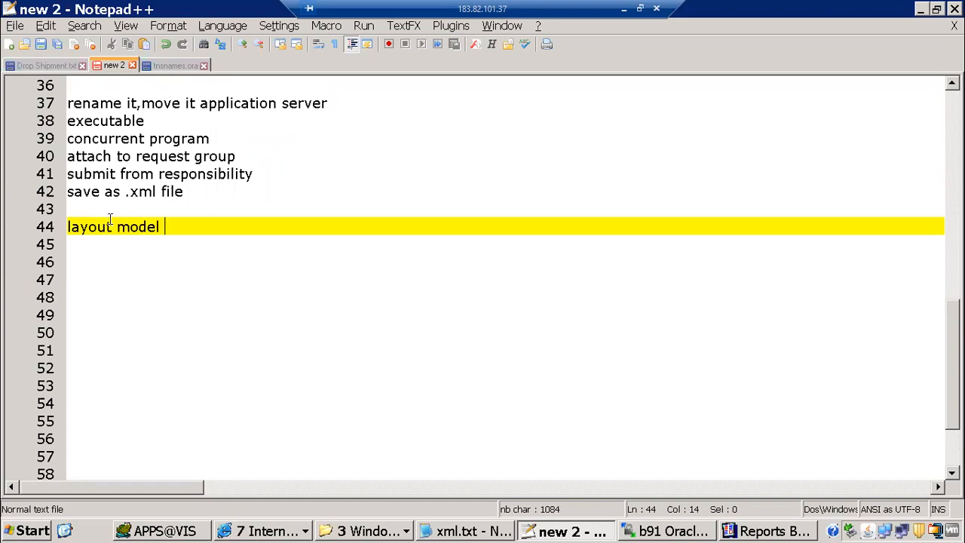
{"action": "key", "text": "Return"}
{"action": "type", "text": "-----------"}
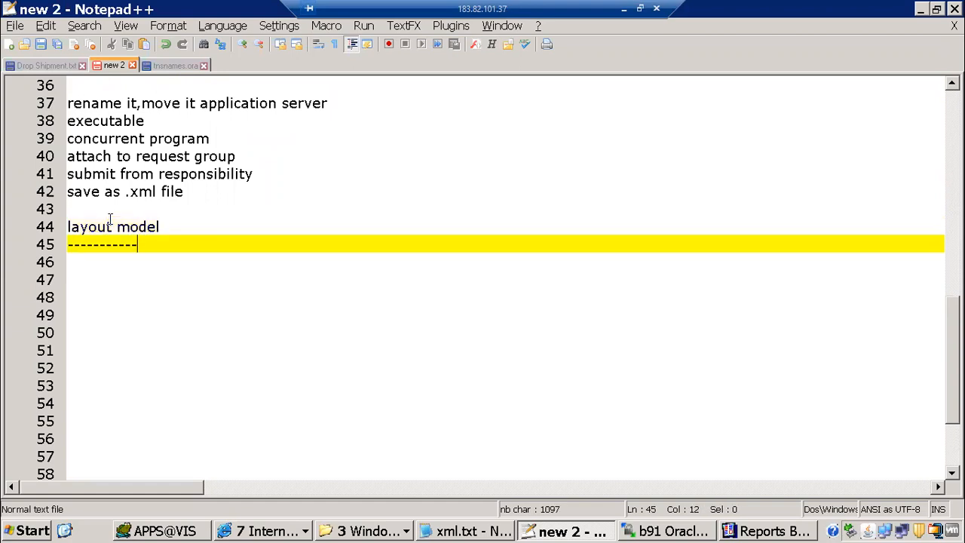
{"action": "type", "text": "--------"}
{"action": "key", "text": "Up"}
{"action": "type", "text": "---- RTF"}
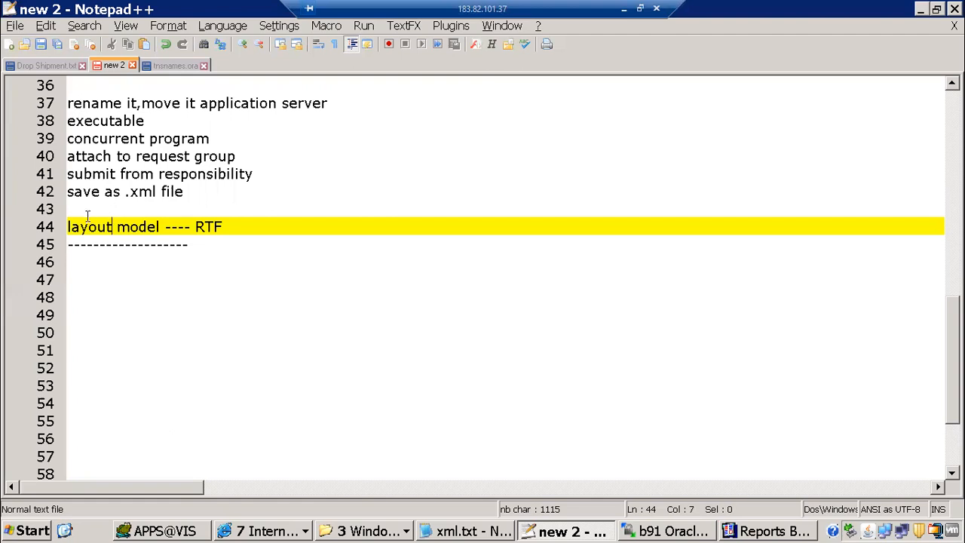
{"action": "left_click", "coordinate": [86, 213]}
{"action": "type", "text": "data model -- RDF"}
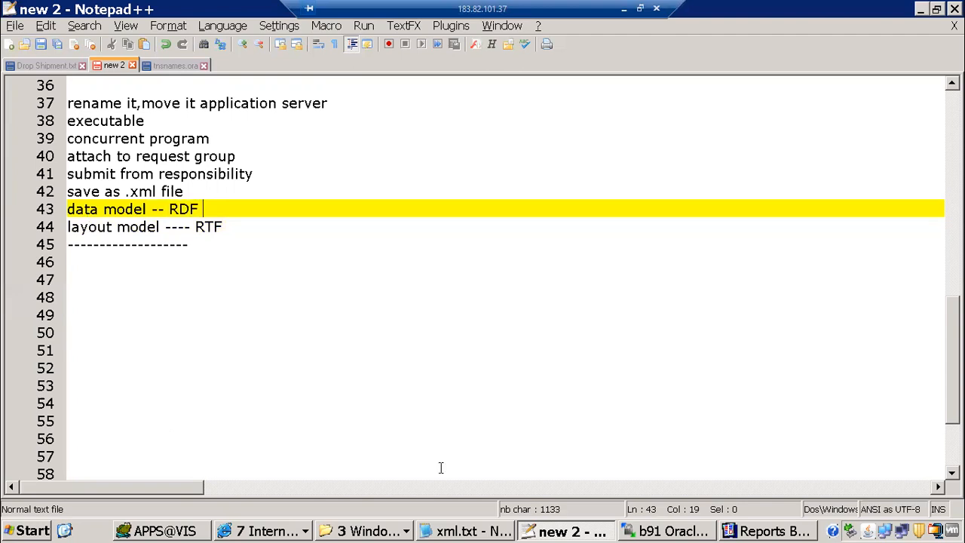
{"action": "left_click", "coordinate": [745, 533]}
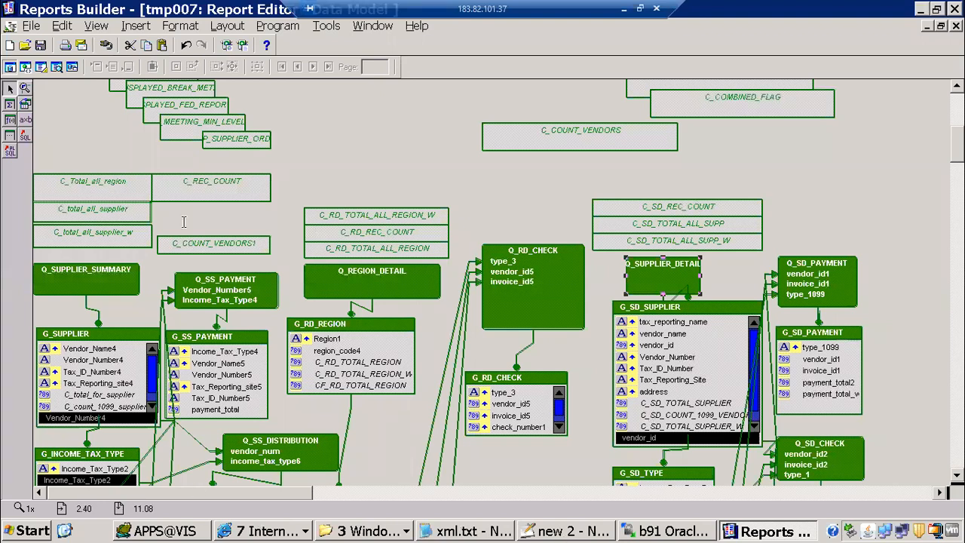
Highlight the 'data model -- RDF' and 'layout model ---- RTF' lines, focusing on the RTF part
{"action": "key", "text": "alt+Tab"}
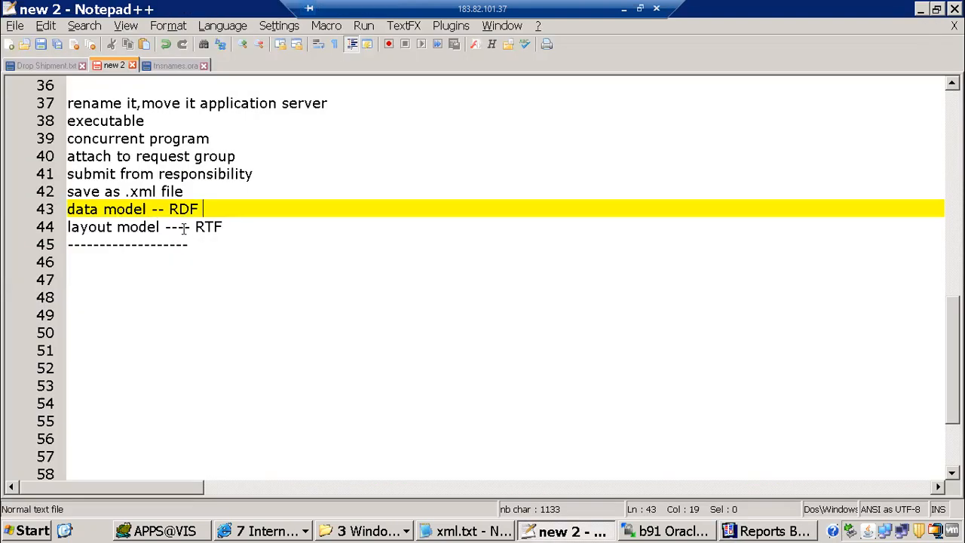
{"action": "left_click_drag", "start_coordinate": [184, 226], "coordinate": [242, 225]}
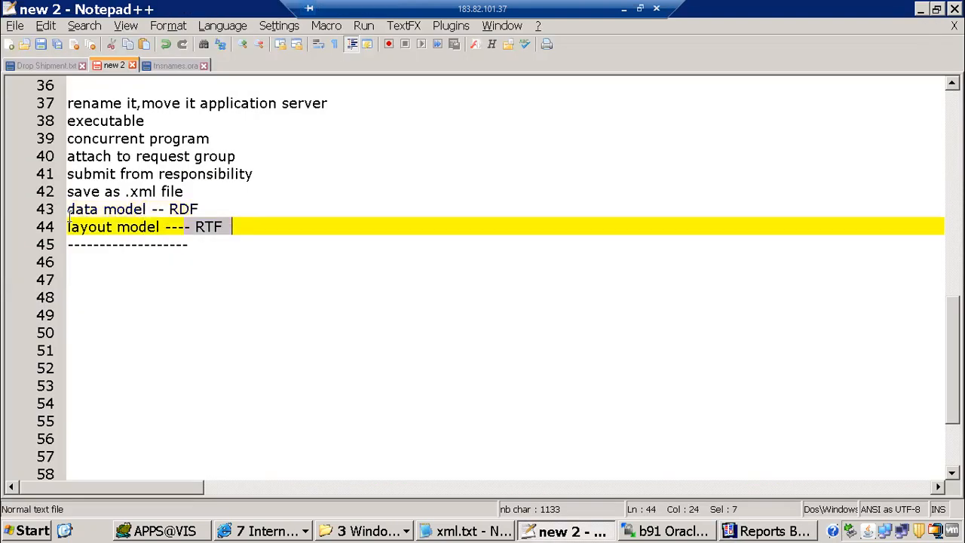
{"action": "left_click_drag", "start_coordinate": [68, 210], "coordinate": [228, 234]}
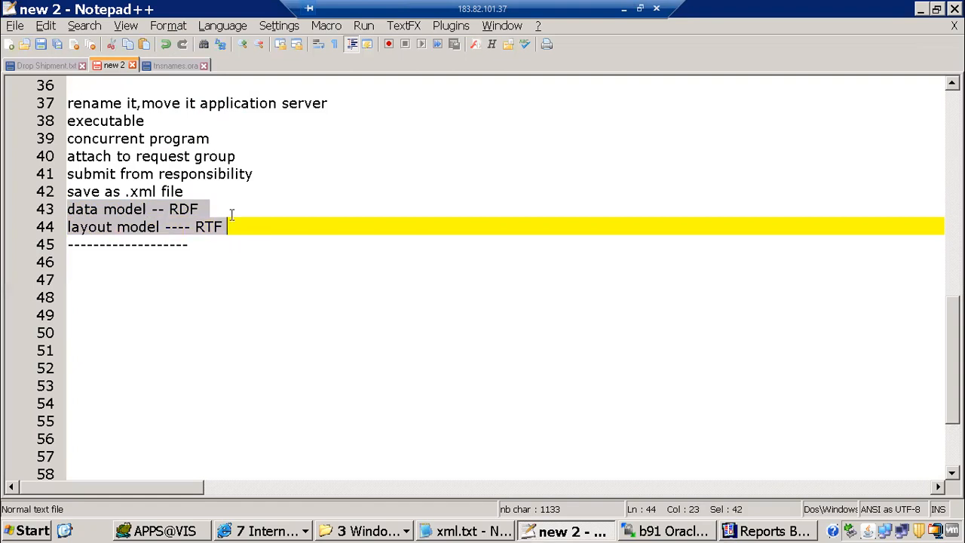
{"action": "left_click", "coordinate": [230, 209]}
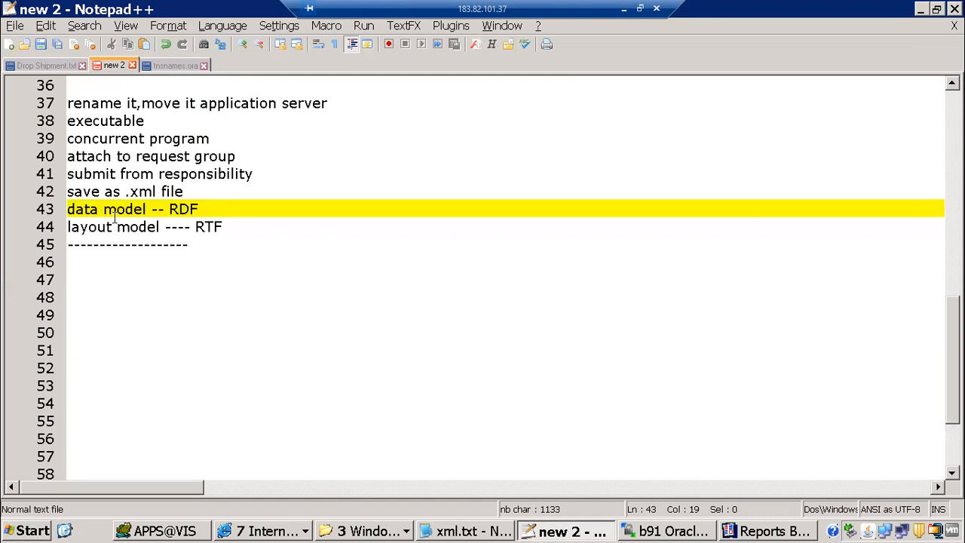
{"action": "left_click_drag", "start_coordinate": [185, 226], "coordinate": [241, 225]}
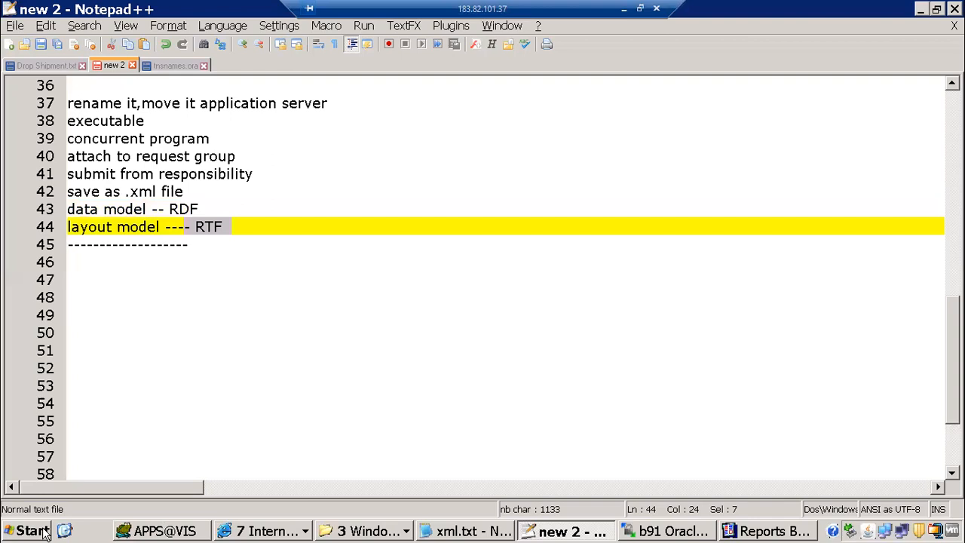
{"action": "left_click", "coordinate": [44, 533]}
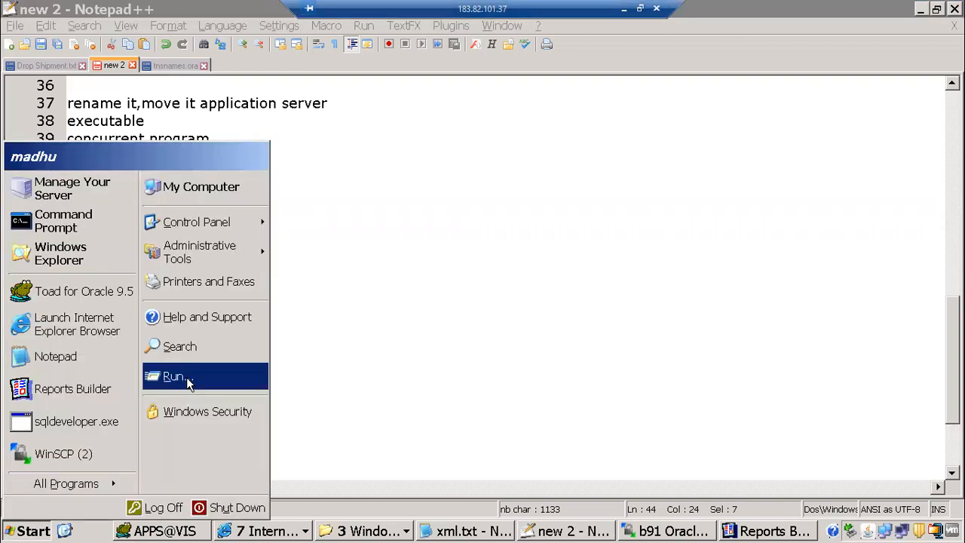
Launch Microsoft Word via Run 'winword' and show its BI Publisher template builder commands
{"action": "left_click", "coordinate": [187, 384]}
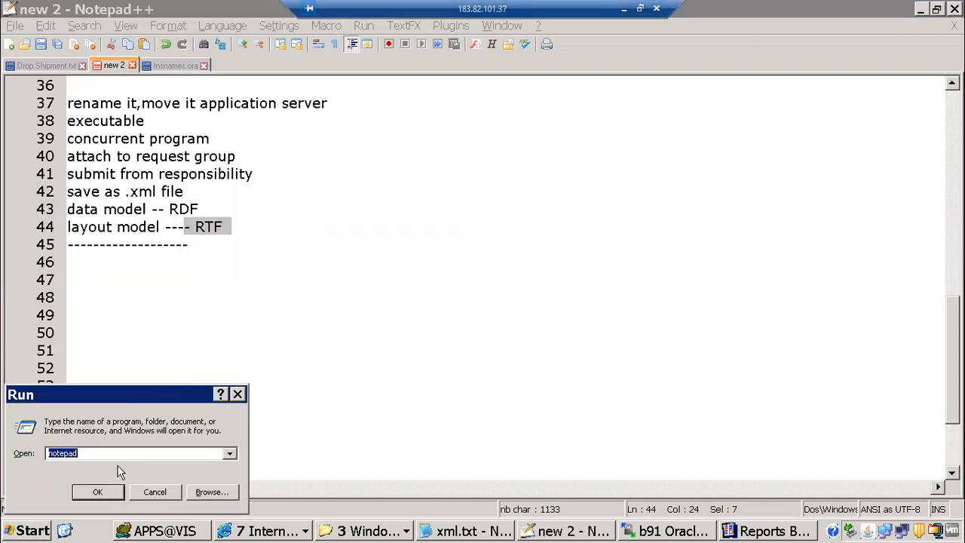
{"action": "type", "text": "winword"}
{"action": "key", "text": "Return"}
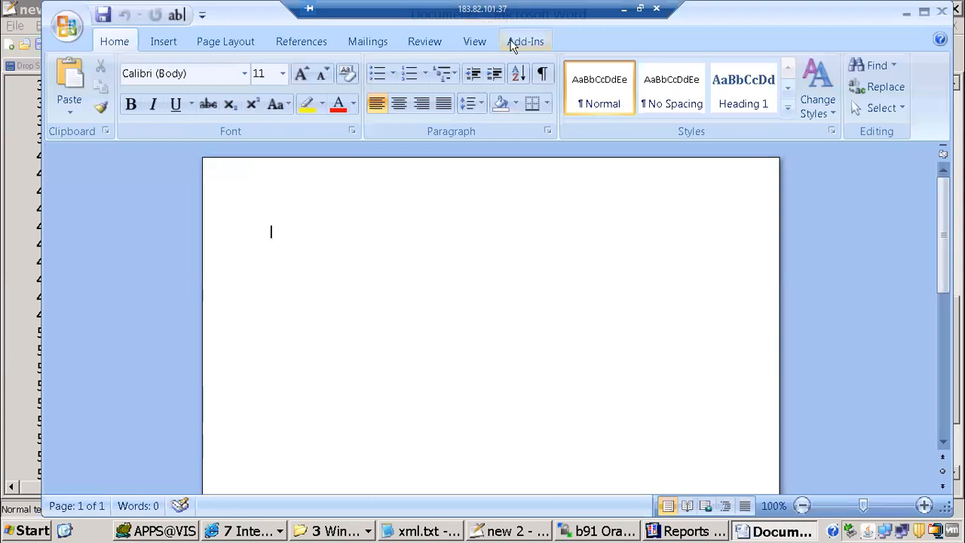
{"action": "left_click", "coordinate": [511, 46]}
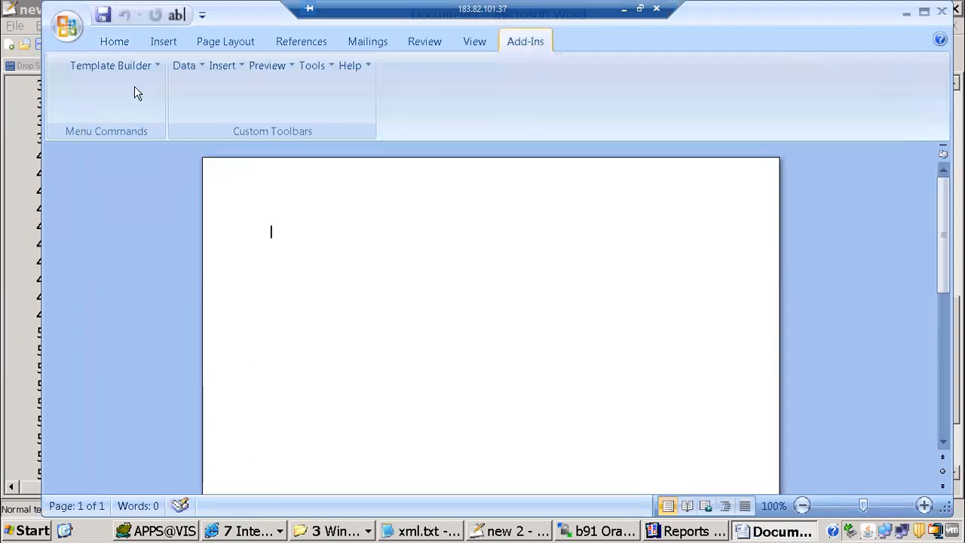
Load ITMMAPXT7RVT_supplier_summary.xml from the xml publisher folder as the template's XML data
{"action": "left_click", "coordinate": [181, 66]}
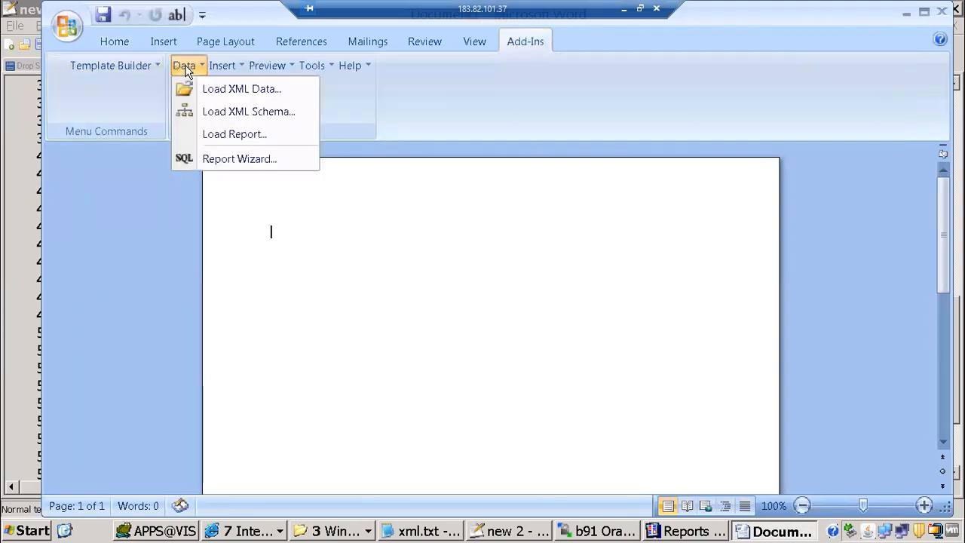
{"action": "left_click", "coordinate": [221, 91]}
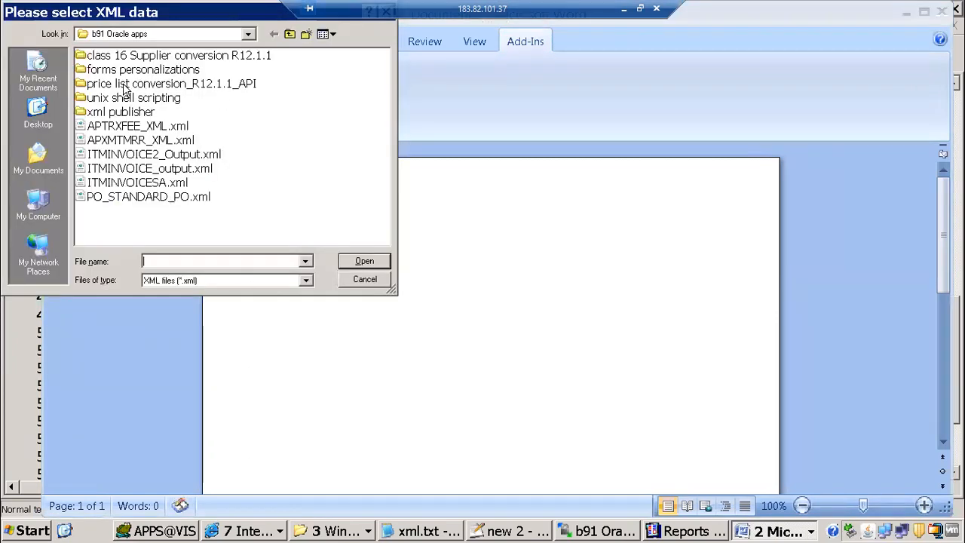
{"action": "double_click", "coordinate": [137, 111]}
{"action": "left_click", "coordinate": [168, 57]}
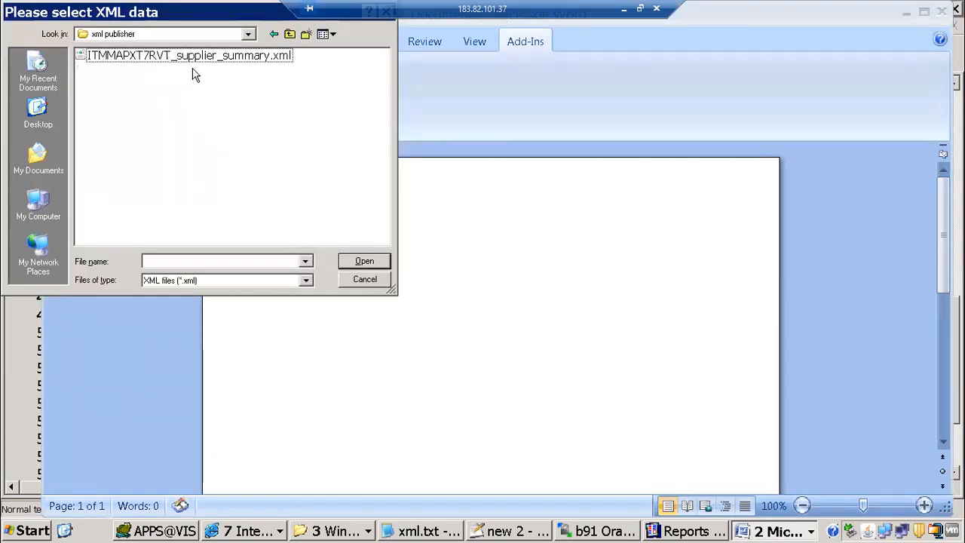
{"action": "left_click", "coordinate": [362, 262]}
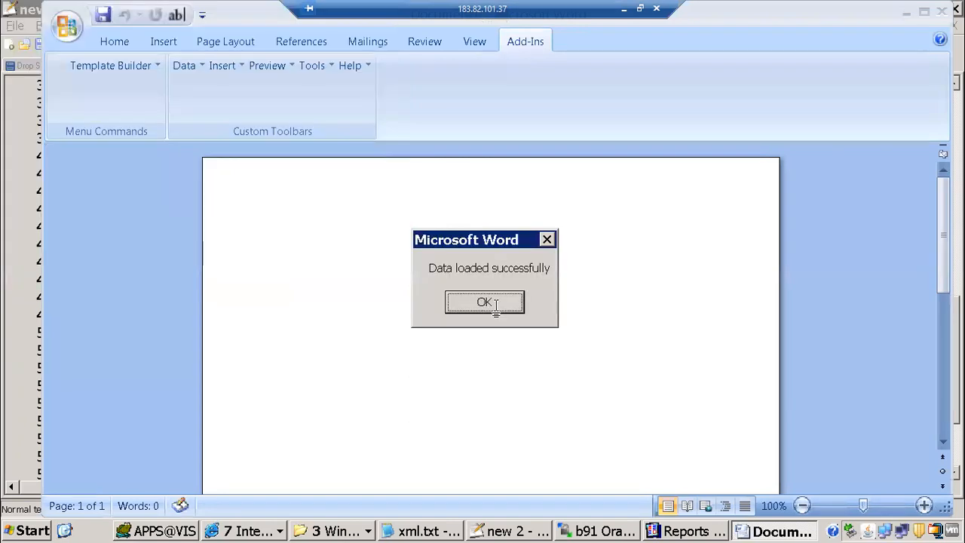
{"action": "left_click", "coordinate": [496, 303]}
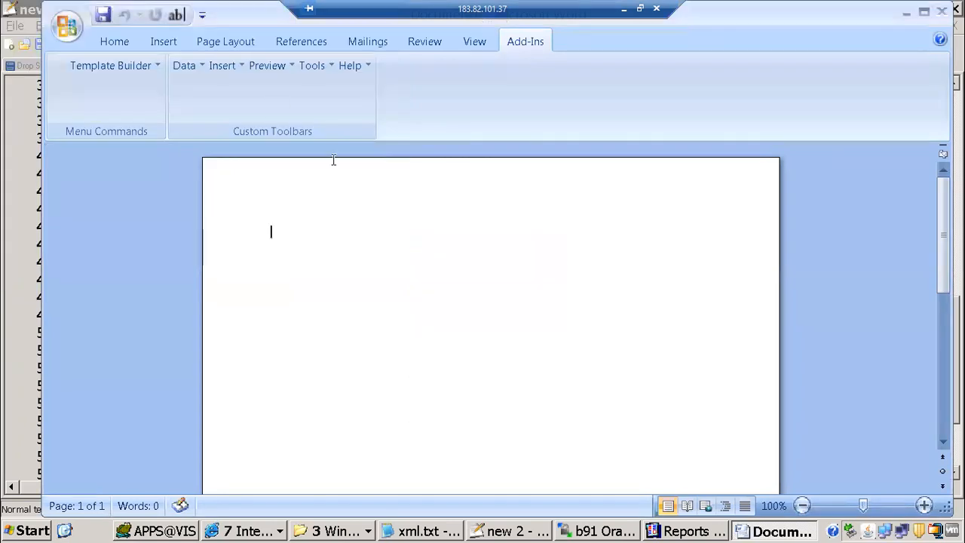
{"action": "left_click", "coordinate": [242, 66]}
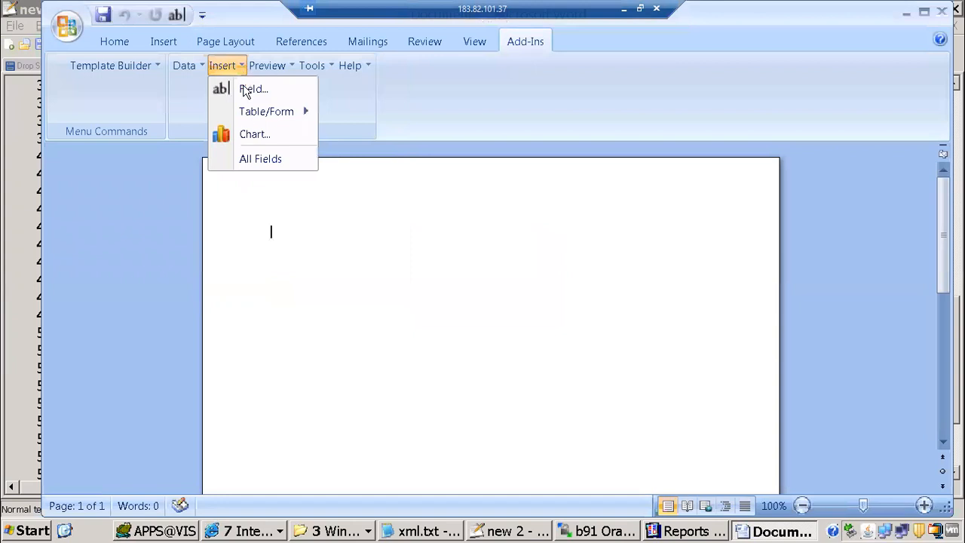
Insert all fields from the XML data, scroll back to the top and select everything
{"action": "left_click", "coordinate": [253, 160]}
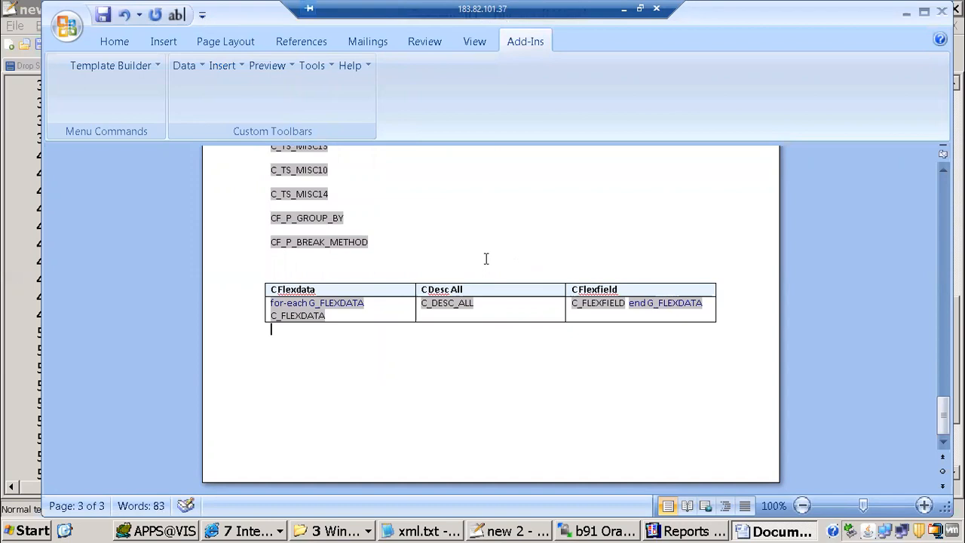
{"action": "scroll", "coordinate": [486, 258], "scroll_direction": "up", "scroll_amount": 1}
{"action": "scroll", "coordinate": [486, 258], "scroll_direction": "up", "scroll_amount": 10}
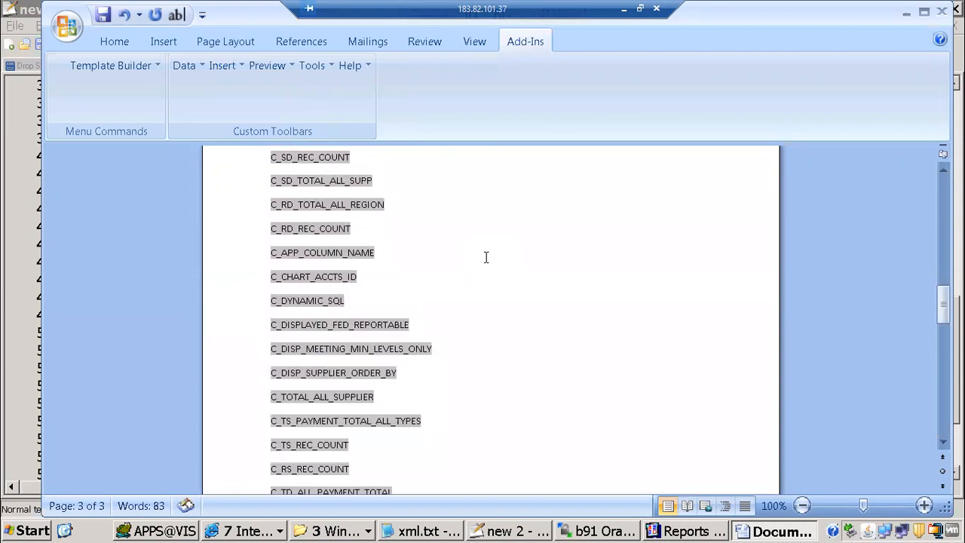
{"action": "scroll", "coordinate": [486, 257], "scroll_direction": "up", "scroll_amount": 10}
{"action": "scroll", "coordinate": [486, 257], "scroll_direction": "up", "scroll_amount": 5}
{"action": "left_click_drag", "start_coordinate": [946, 210], "coordinate": [512, 254]}
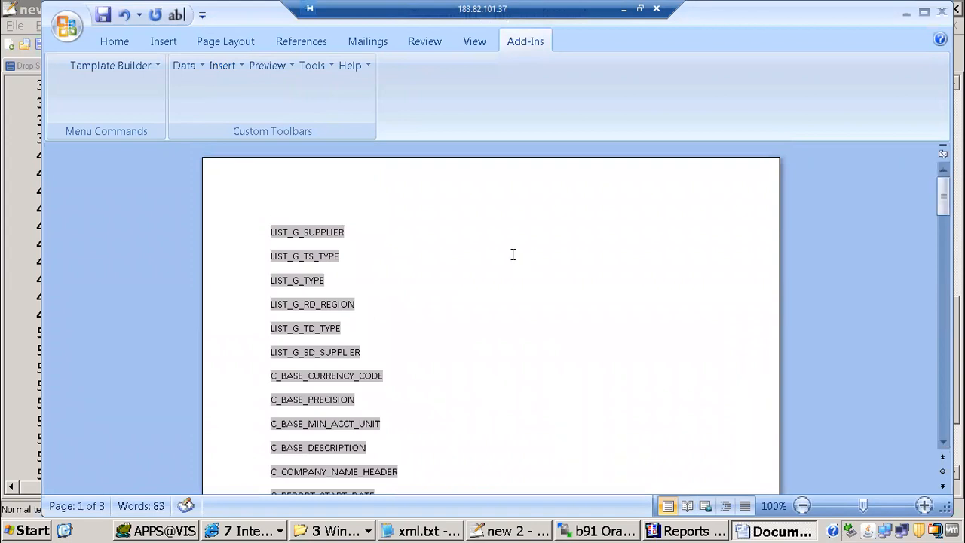
{"action": "key", "text": "ctrl+a"}
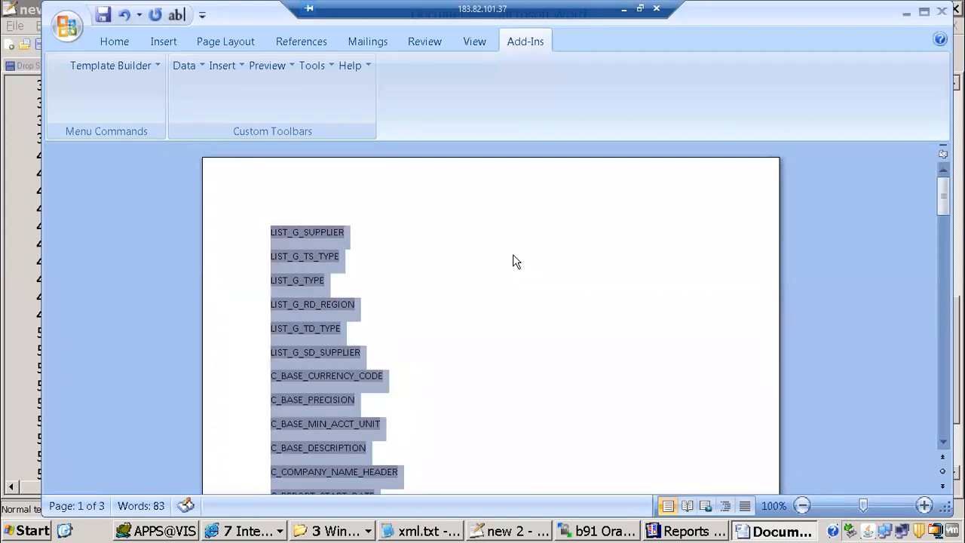
Delete the inserted field names, then try the table wizard up to grouping and cancel it
{"action": "key", "text": "Delete"}
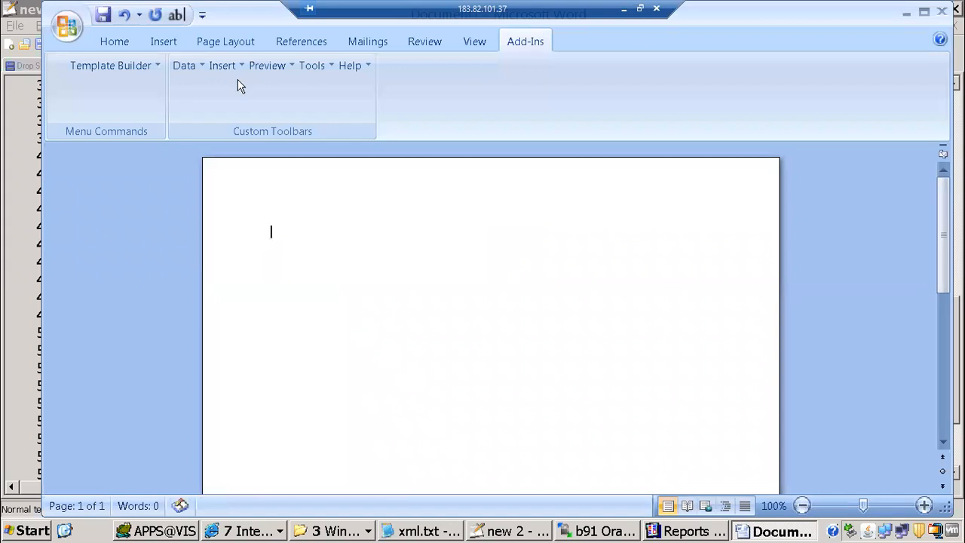
{"action": "left_click", "coordinate": [223, 65]}
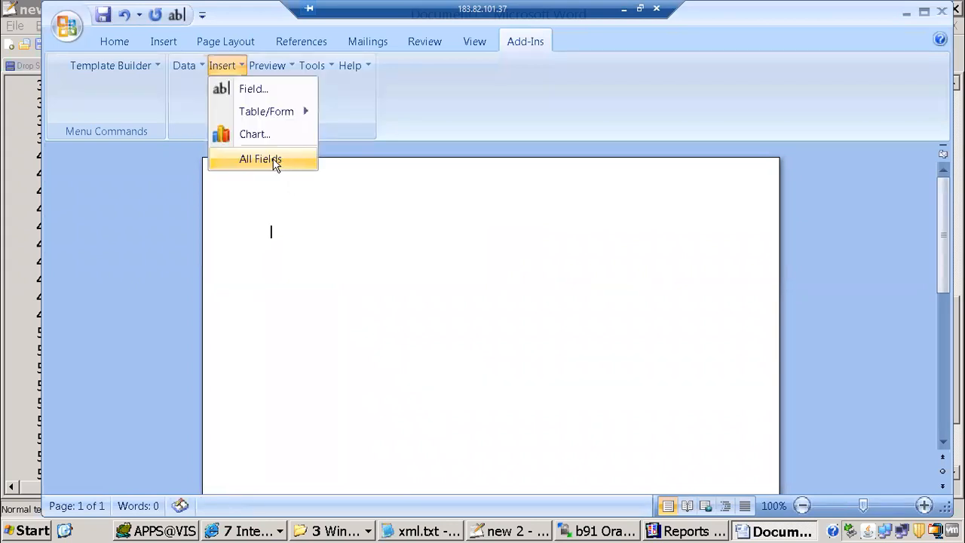
{"action": "mouse_move", "coordinate": [281, 117]}
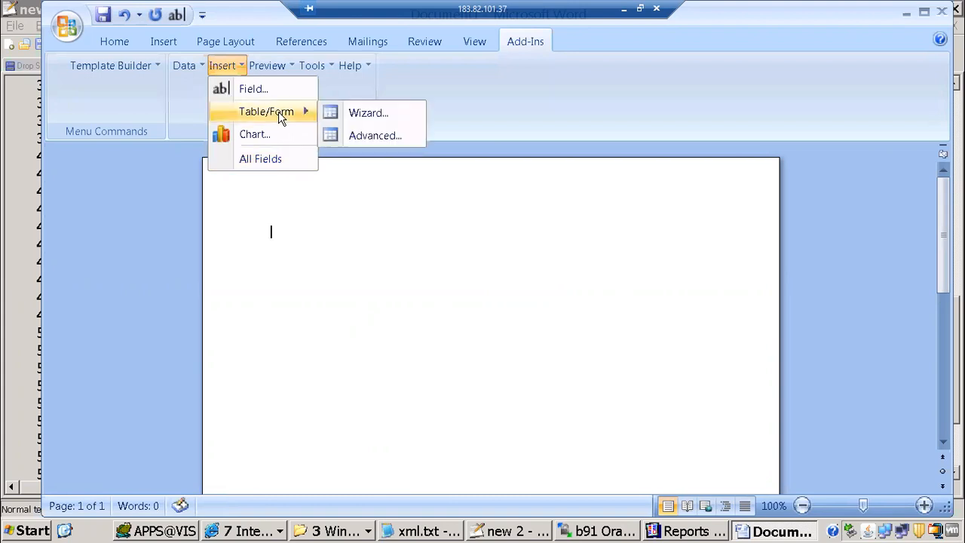
{"action": "left_click", "coordinate": [365, 119]}
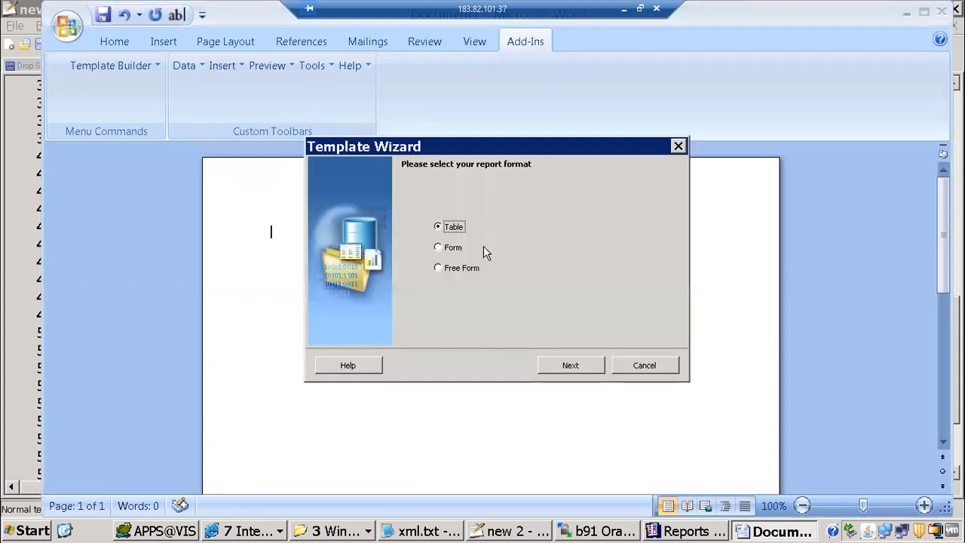
{"action": "left_click", "coordinate": [570, 367]}
{"action": "left_click", "coordinate": [646, 229]}
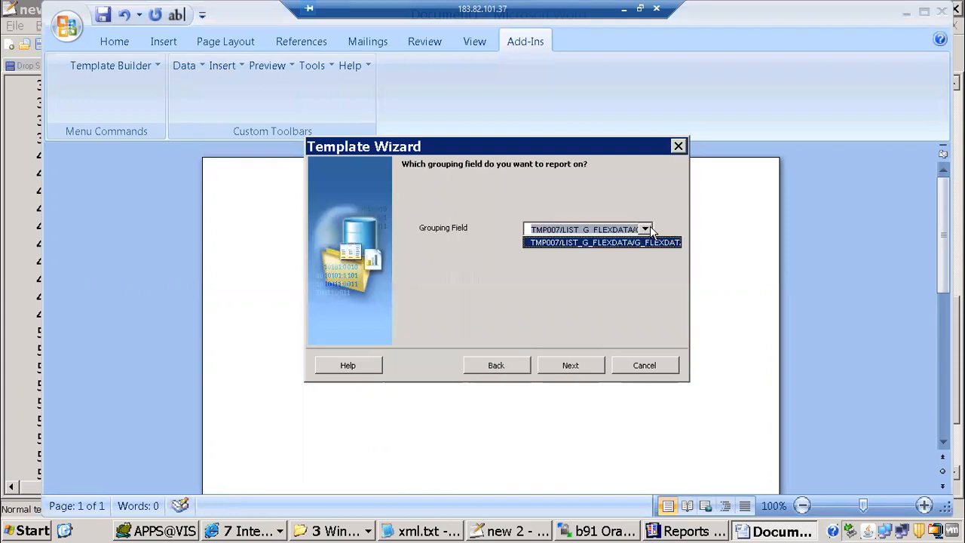
{"action": "left_click", "coordinate": [643, 242]}
{"action": "left_click", "coordinate": [656, 366]}
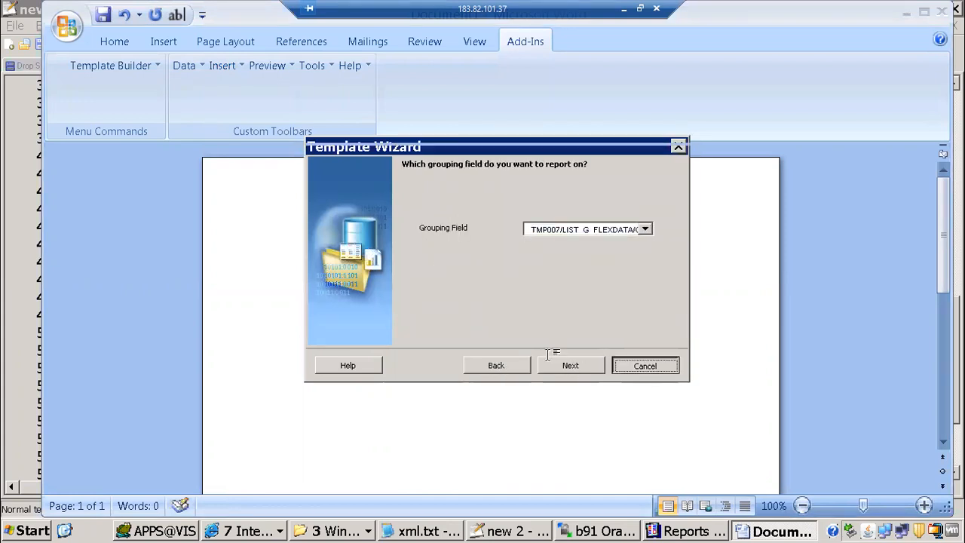
Reload the XML data from ITMMAPXT7RVT_supplier_summary.xml
{"action": "left_click", "coordinate": [184, 65]}
{"action": "left_click", "coordinate": [219, 89]}
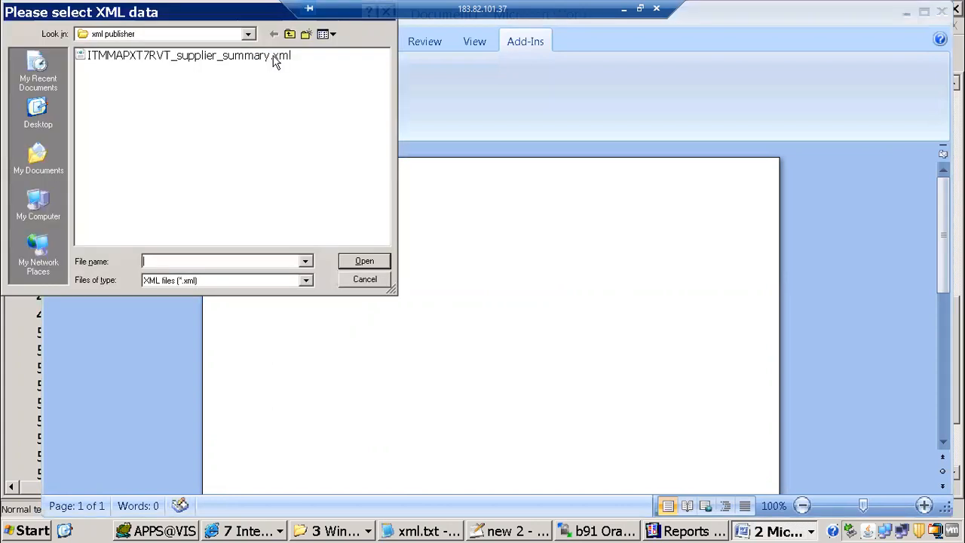
{"action": "left_click", "coordinate": [275, 59]}
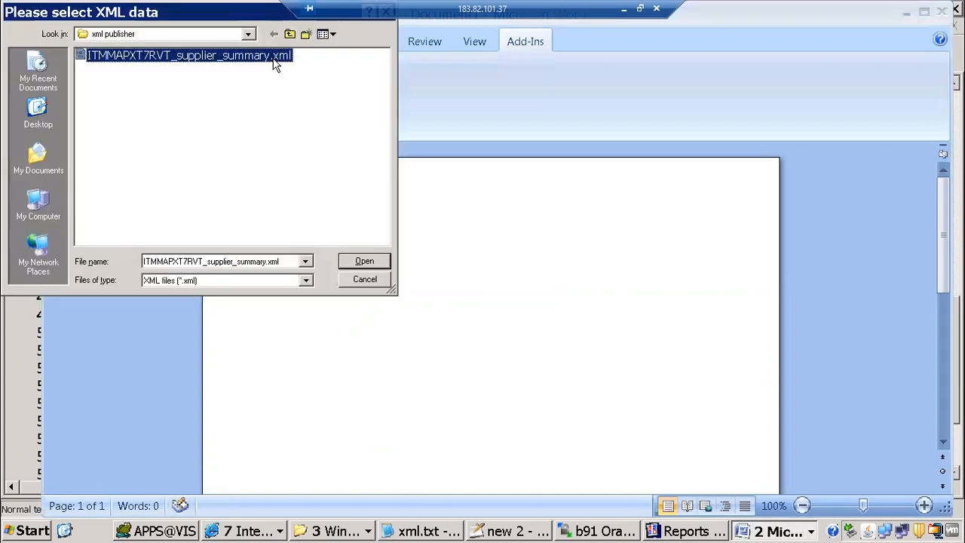
{"action": "left_click", "coordinate": [365, 261]}
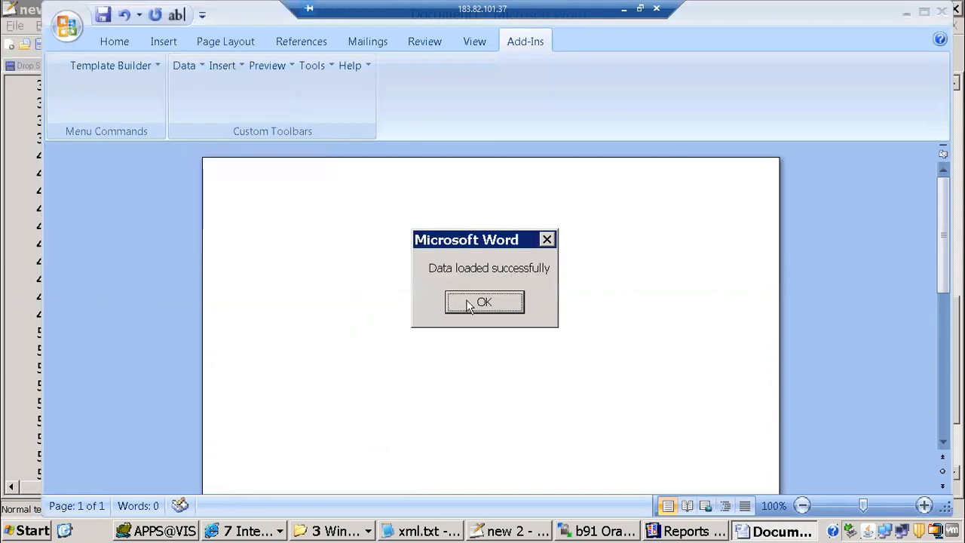
{"action": "left_click", "coordinate": [483, 302]}
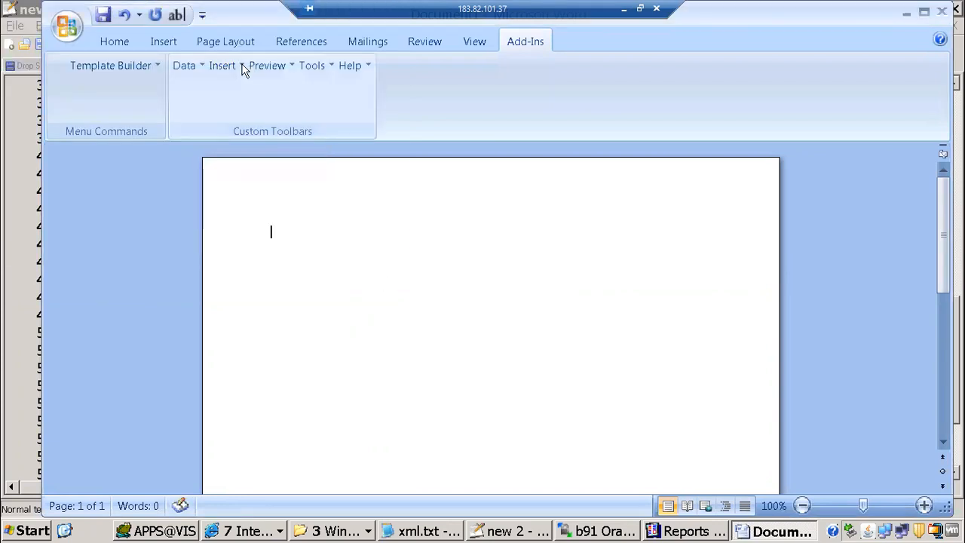
Rerun the table wizard to the grouping step, leave grouping unchanged, and cancel
{"action": "left_click", "coordinate": [247, 66]}
{"action": "left_click", "coordinate": [232, 66]}
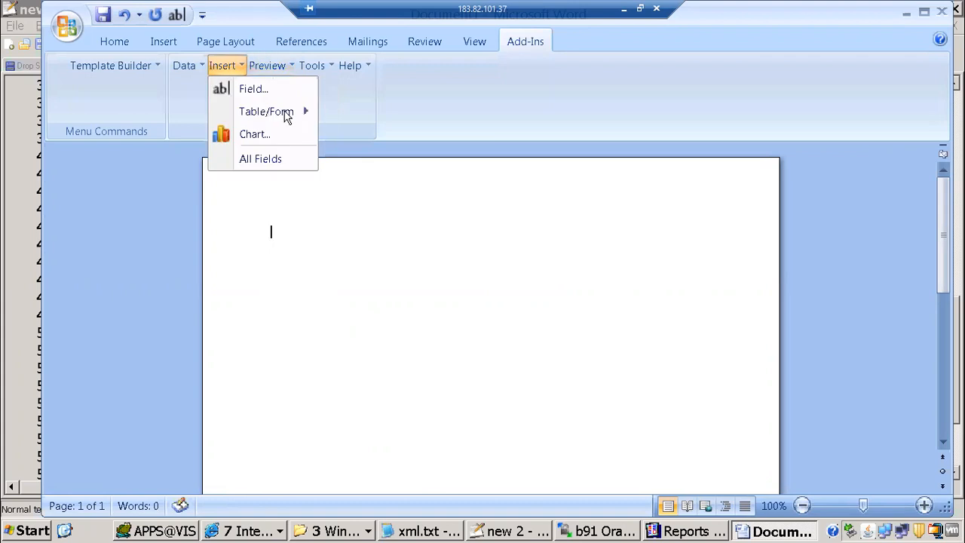
{"action": "mouse_move", "coordinate": [280, 111]}
{"action": "left_click", "coordinate": [380, 115]}
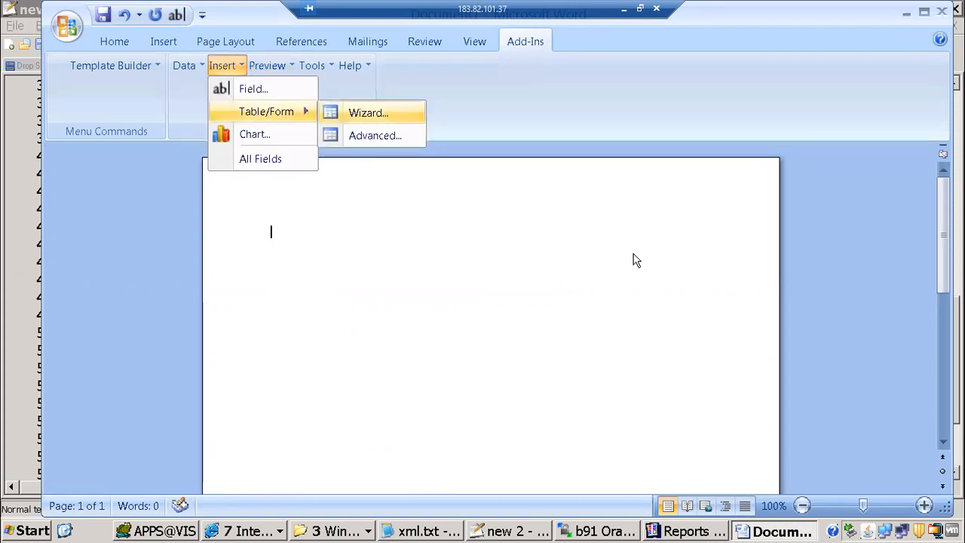
{"action": "left_click", "coordinate": [579, 365]}
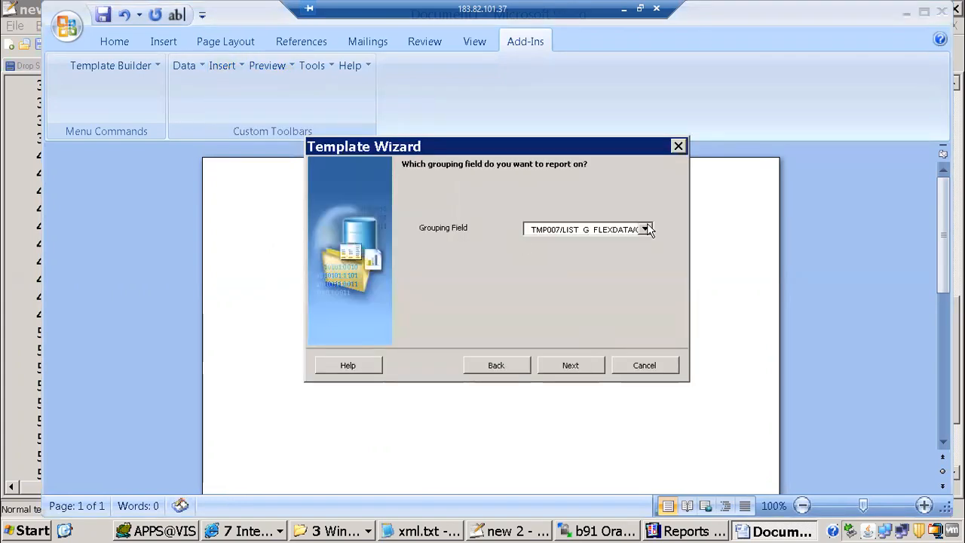
{"action": "left_click", "coordinate": [646, 229]}
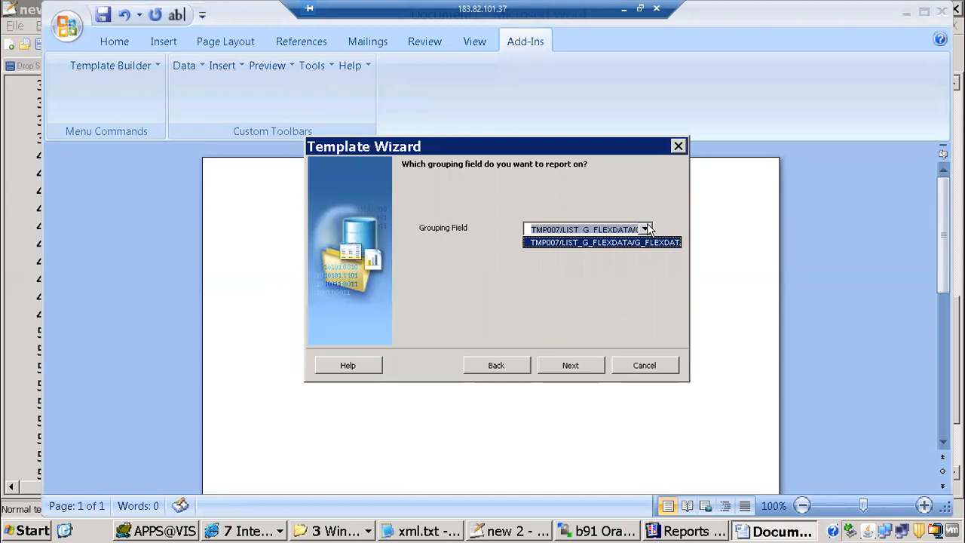
{"action": "left_click", "coordinate": [647, 229]}
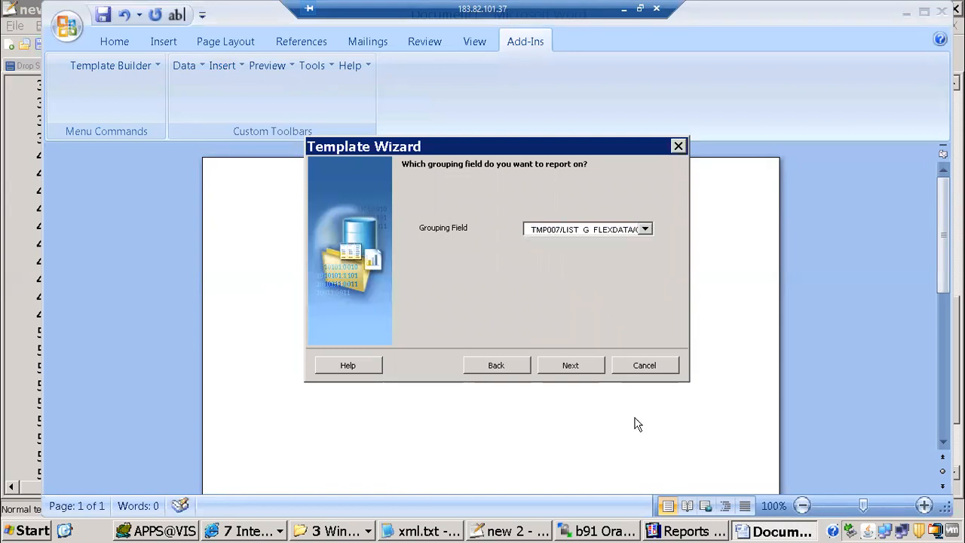
{"action": "left_click", "coordinate": [661, 359]}
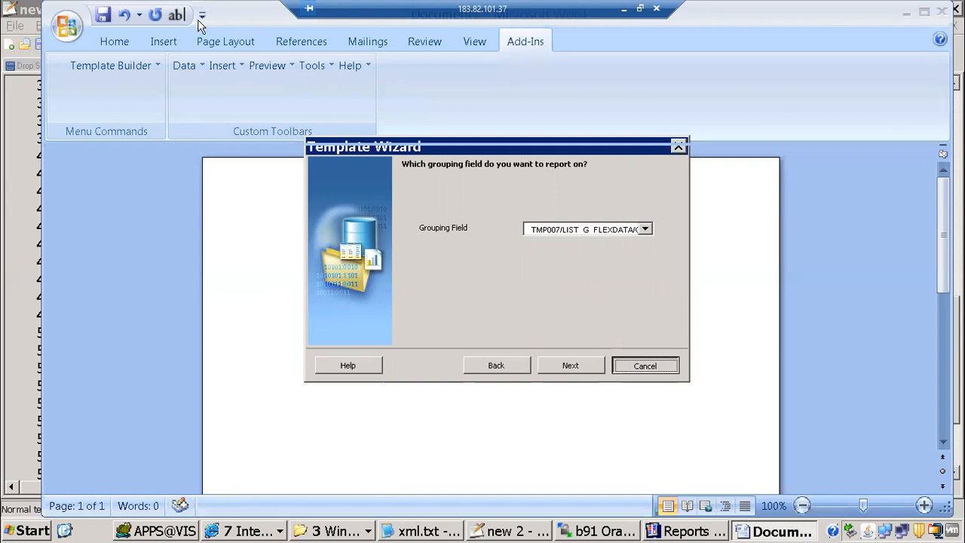
Open the Table/Form insertion dialog from the Template Builder's Insert options
{"action": "left_click", "coordinate": [242, 66]}
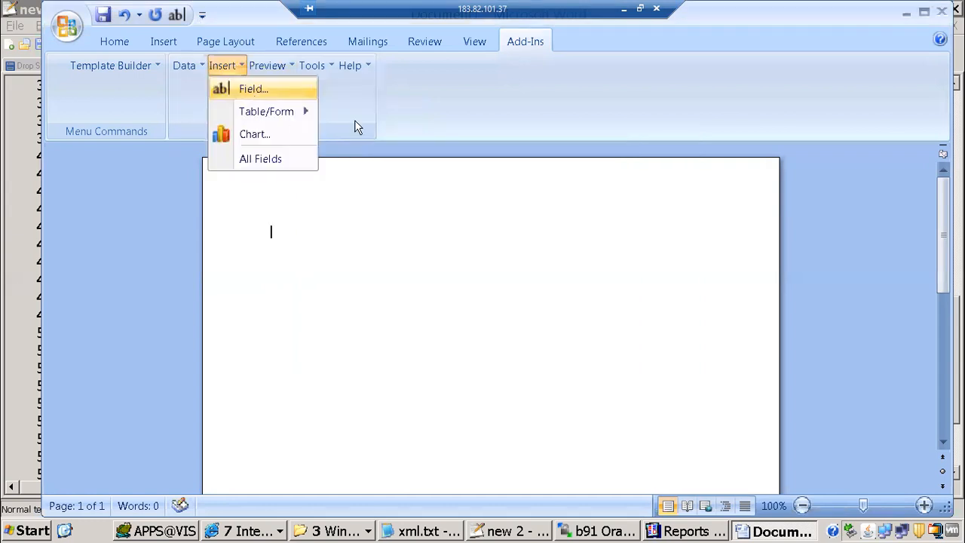
{"action": "mouse_move", "coordinate": [301, 112]}
{"action": "left_click", "coordinate": [377, 135]}
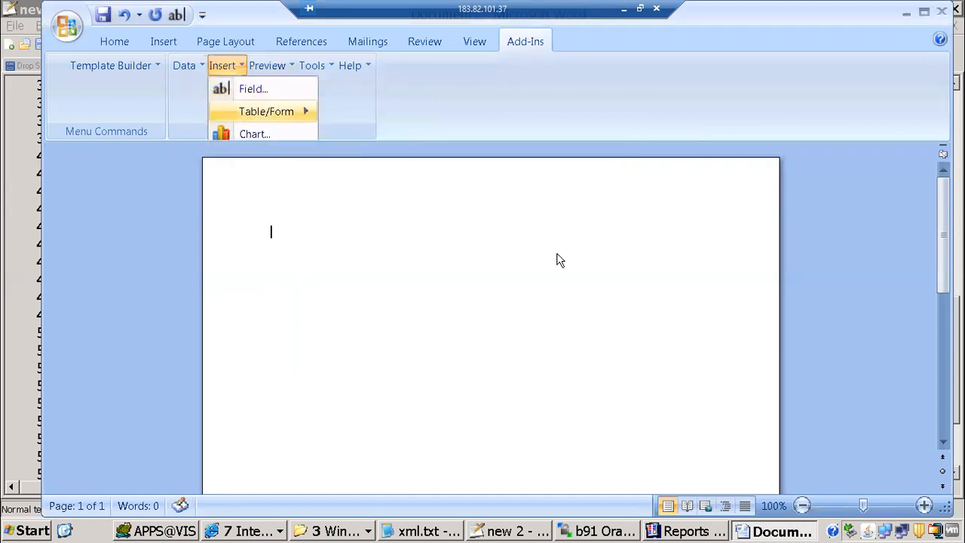
{"action": "left_click_drag", "start_coordinate": [377, 259], "coordinate": [378, 368]}
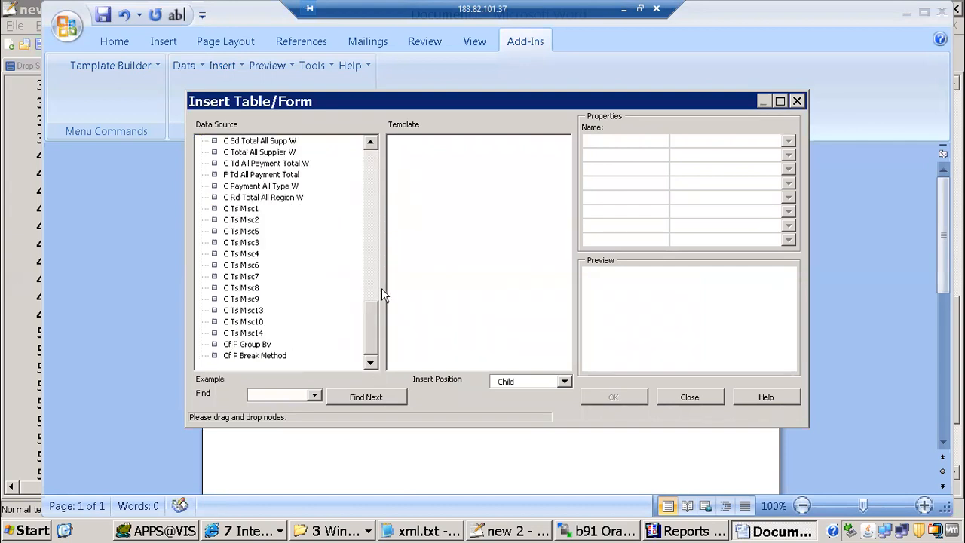
{"action": "left_click_drag", "start_coordinate": [381, 288], "coordinate": [383, 244]}
{"action": "scroll", "coordinate": [377, 349], "scroll_direction": "down", "scroll_amount": 5}
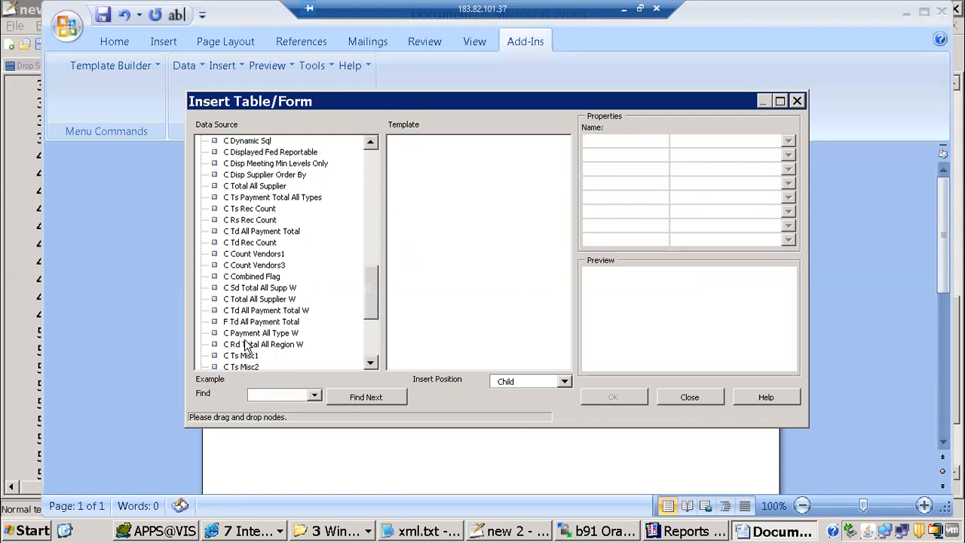
{"action": "scroll", "coordinate": [247, 344], "scroll_direction": "down", "scroll_amount": 5}
{"action": "left_click", "coordinate": [247, 343]}
{"action": "key", "text": "Up"}
{"action": "left_click_drag", "start_coordinate": [369, 320], "coordinate": [387, 140]}
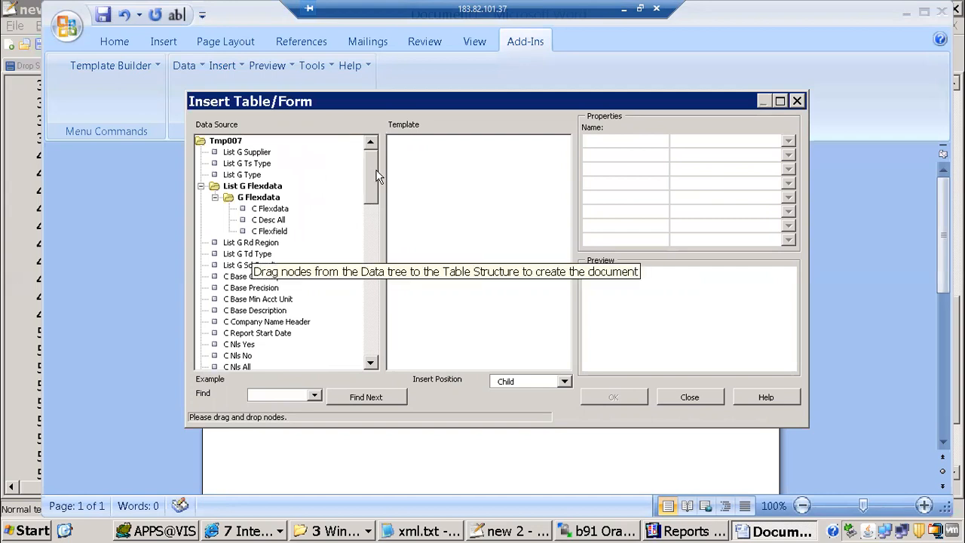
{"action": "scroll", "coordinate": [361, 324], "scroll_direction": "down", "scroll_amount": 15}
{"action": "left_click_drag", "start_coordinate": [361, 339], "coordinate": [379, 143]}
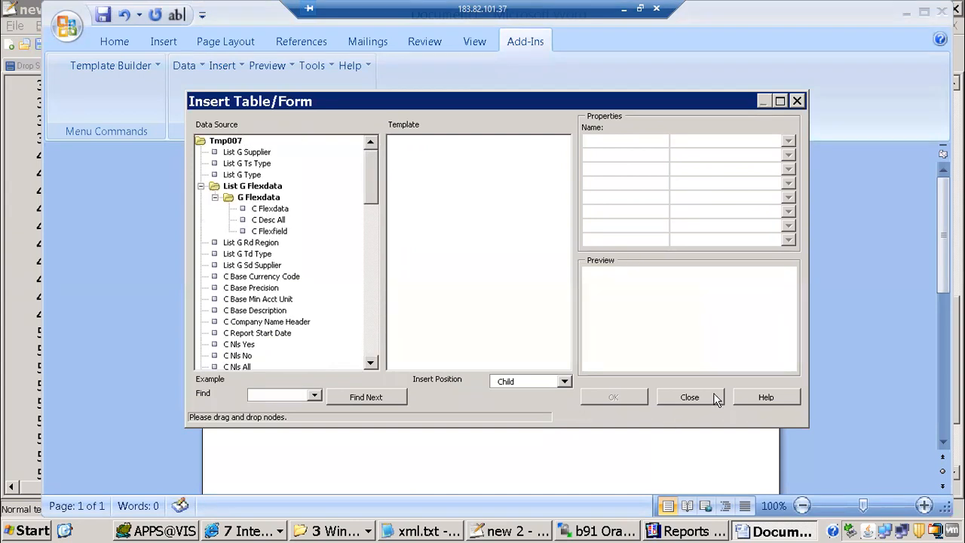
{"action": "left_click", "coordinate": [716, 399]}
{"action": "left_click", "coordinate": [245, 531]}
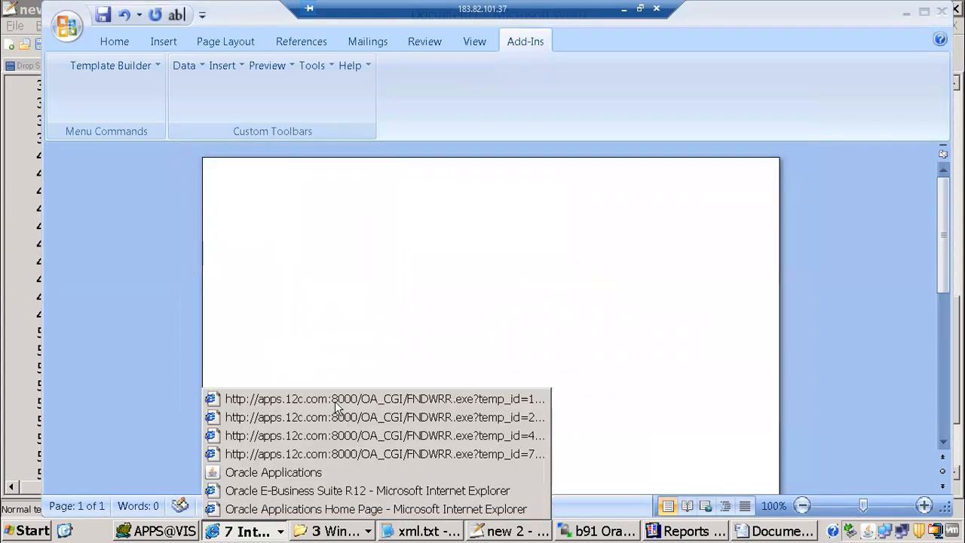
Bring the FNDWRR.exe XML output forward and expand its TMP007 root element
{"action": "left_click", "coordinate": [334, 402]}
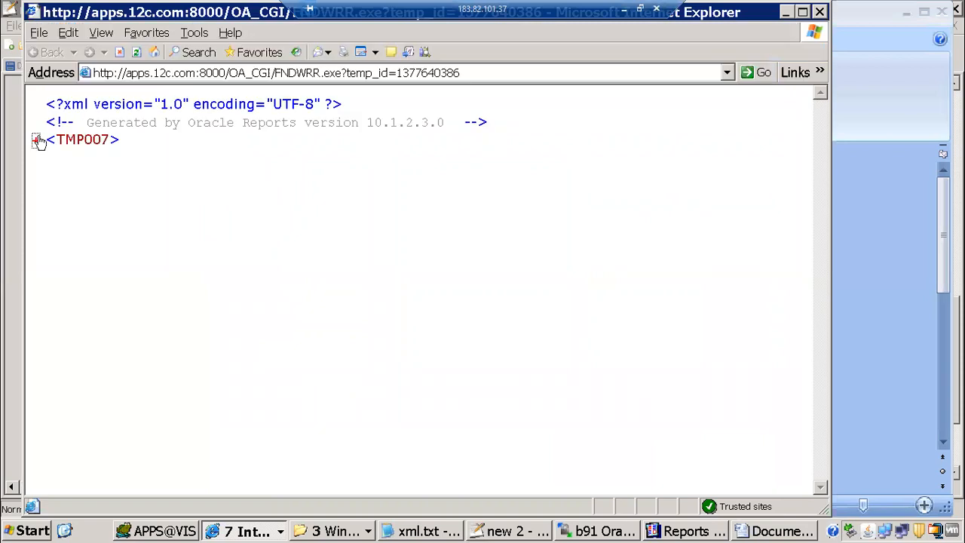
{"action": "left_click", "coordinate": [36, 140]}
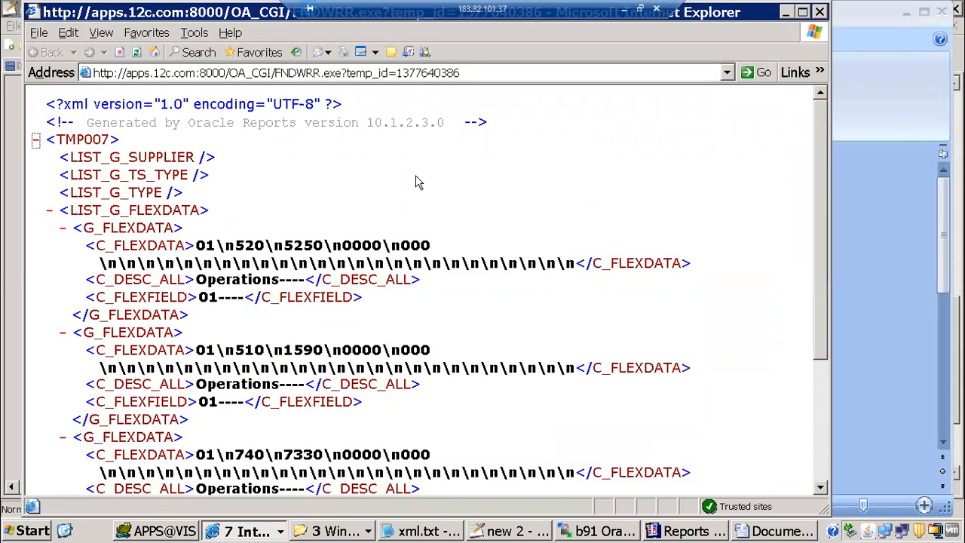
{"action": "left_click_drag", "start_coordinate": [822, 233], "coordinate": [814, 499]}
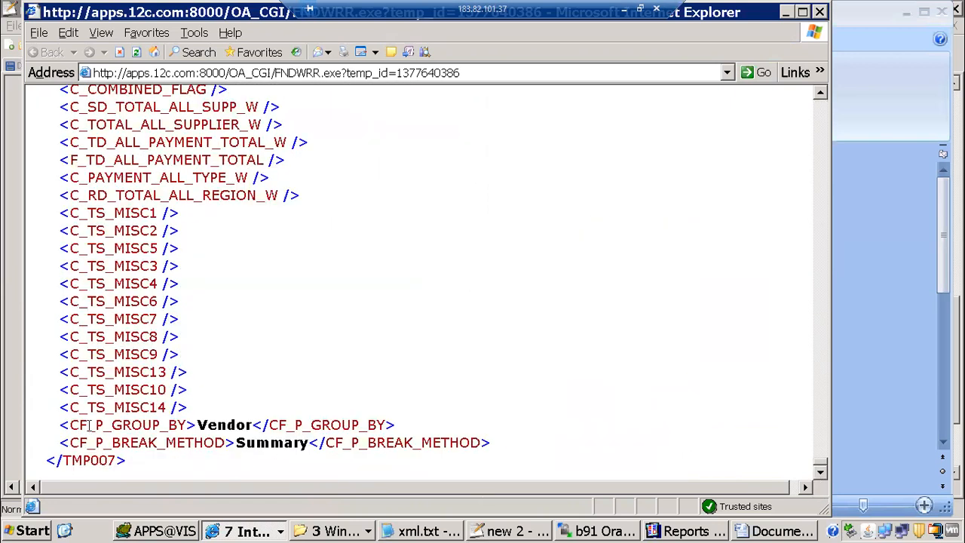
{"action": "left_click_drag", "start_coordinate": [464, 479], "coordinate": [69, 425]}
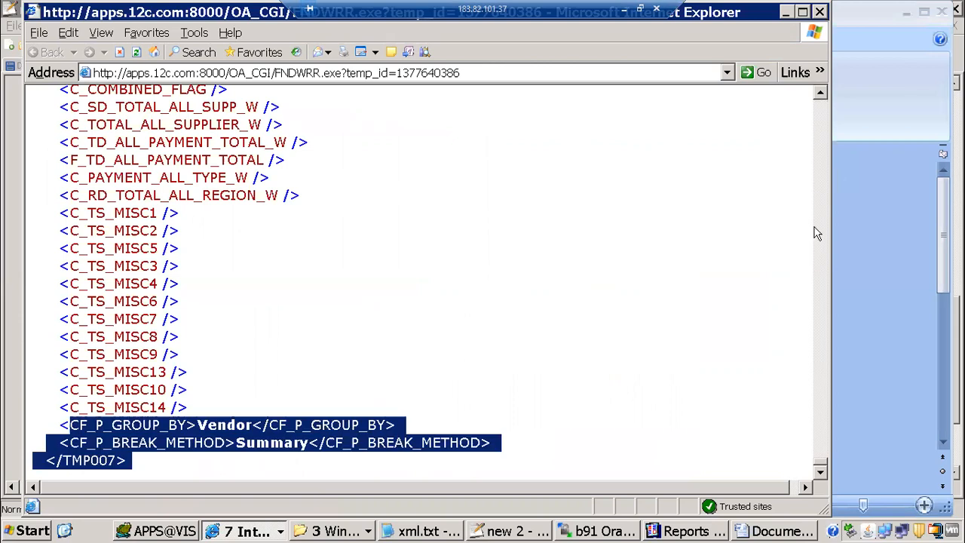
{"action": "left_click_drag", "start_coordinate": [811, 352], "coordinate": [803, 100]}
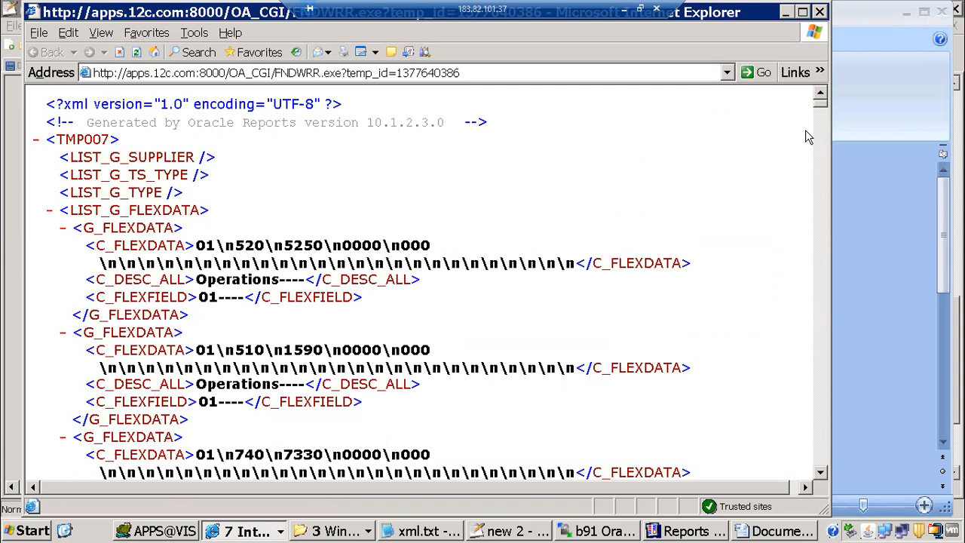
Scroll down through the G_FLEXDATA records under TMP007
{"action": "scroll", "coordinate": [807, 147], "scroll_direction": "down", "scroll_amount": 10}
{"action": "scroll", "coordinate": [807, 160], "scroll_direction": "down", "scroll_amount": 10}
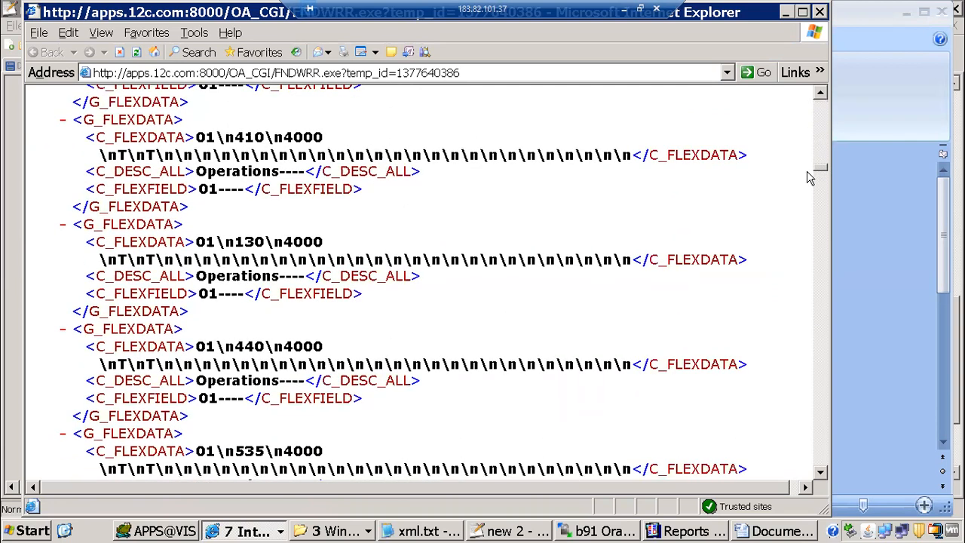
{"action": "scroll", "coordinate": [806, 196], "scroll_direction": "down", "scroll_amount": 5}
{"action": "scroll", "coordinate": [806, 234], "scroll_direction": "down", "scroll_amount": 5}
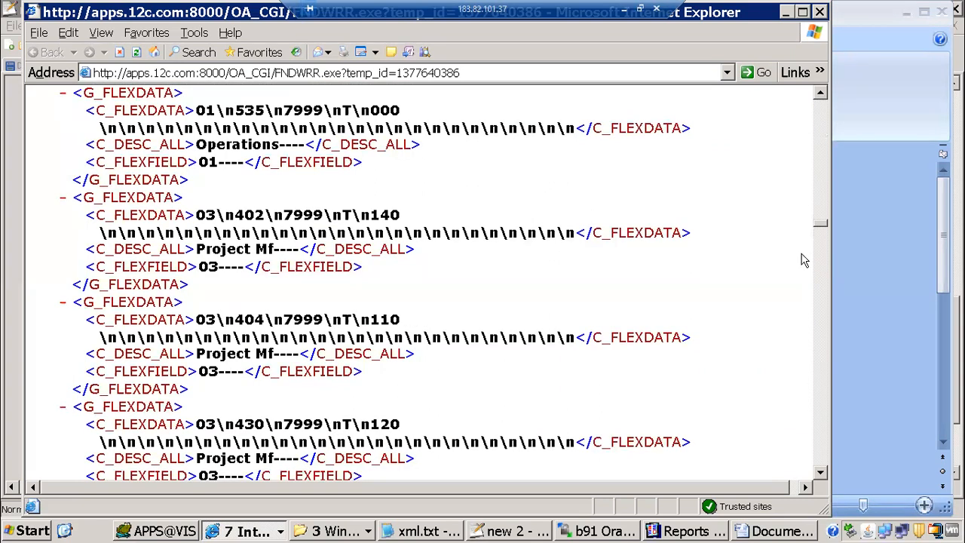
{"action": "scroll", "coordinate": [800, 272], "scroll_direction": "down", "scroll_amount": 5}
{"action": "scroll", "coordinate": [796, 302], "scroll_direction": "down", "scroll_amount": 5}
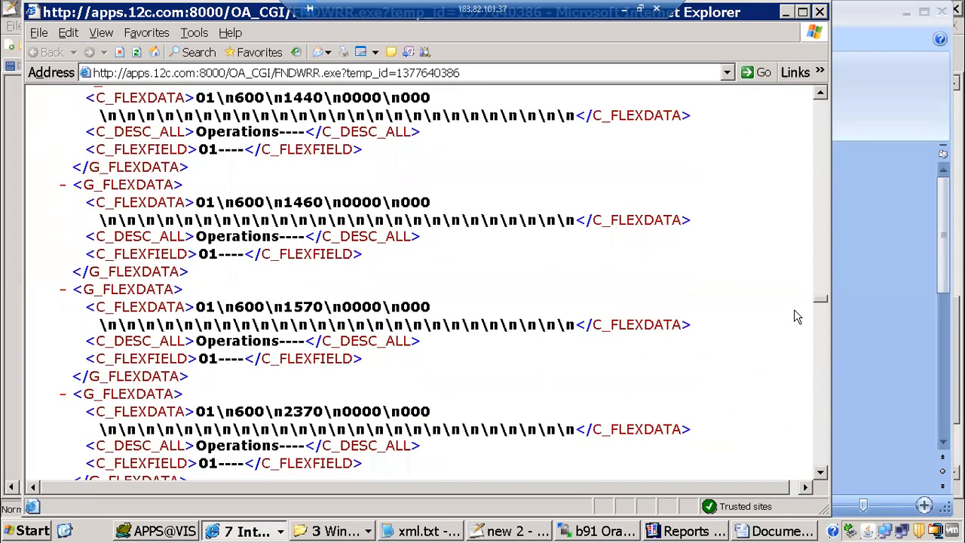
{"action": "scroll", "coordinate": [795, 325], "scroll_direction": "down", "scroll_amount": 5}
{"action": "scroll", "coordinate": [795, 337], "scroll_direction": "down", "scroll_amount": 5}
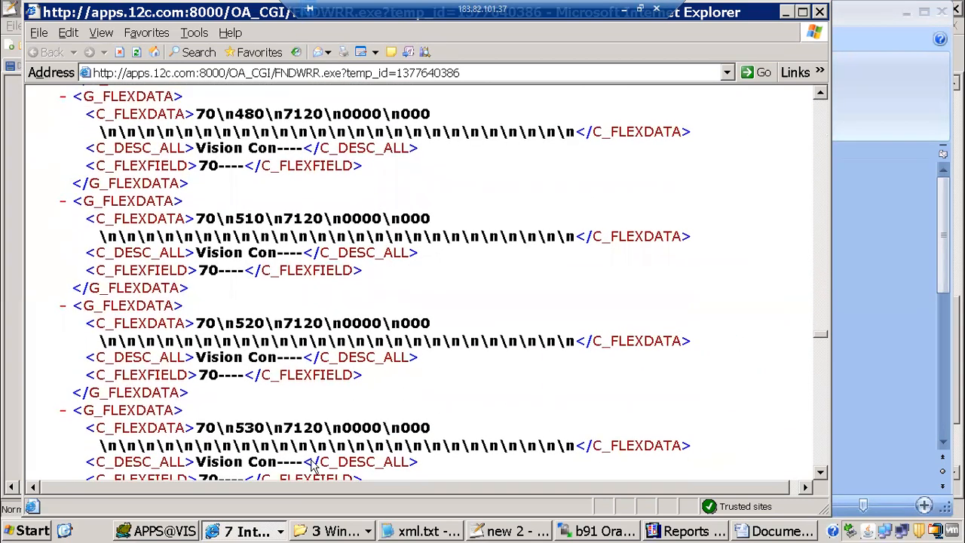
{"action": "scroll", "coordinate": [264, 478], "scroll_direction": "down", "scroll_amount": 5}
Show request 7555822's parameters: Supplier grouping, Summary, payments 01-JUN-2205 to 10-JUN-2205
{"action": "left_click", "coordinate": [248, 530]}
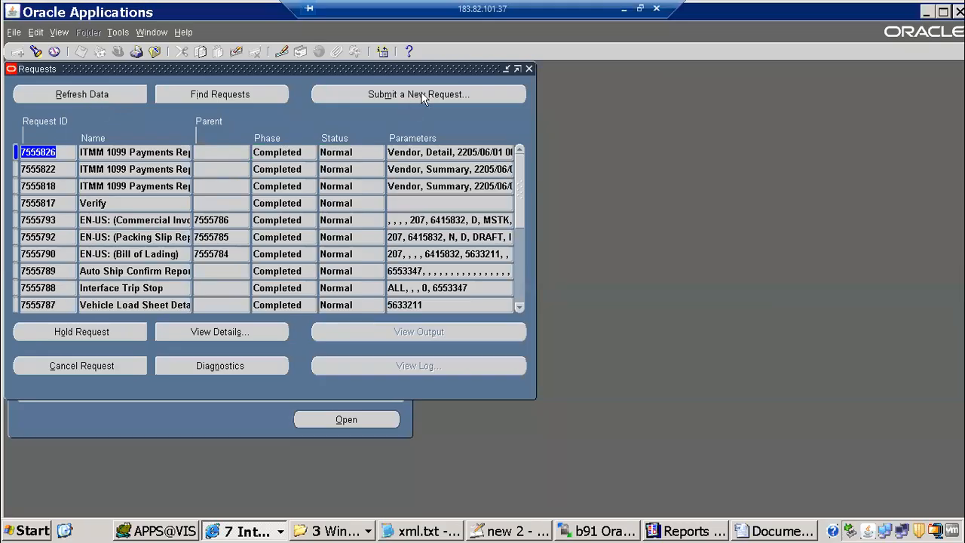
{"action": "left_click", "coordinate": [134, 170]}
{"action": "left_click", "coordinate": [239, 333]}
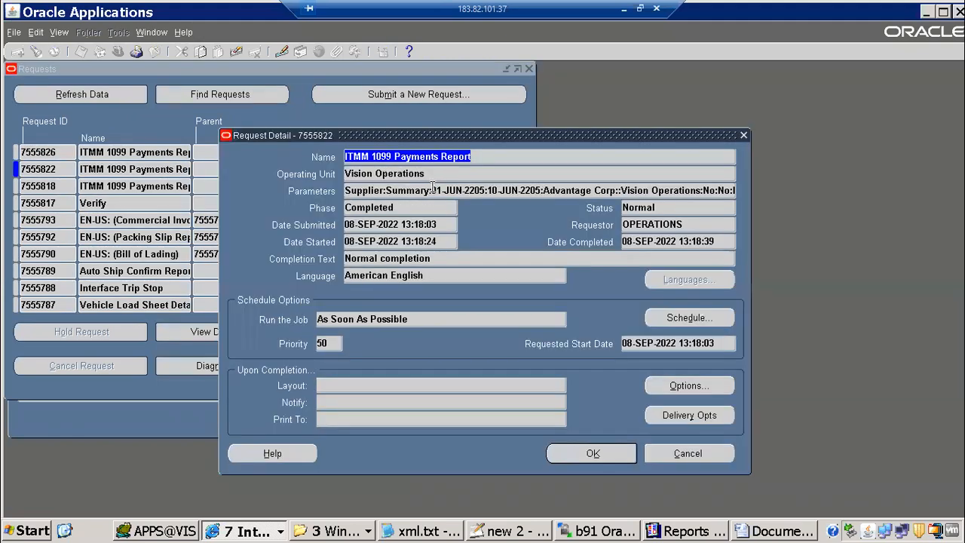
{"action": "left_click", "coordinate": [433, 189]}
{"action": "left_click", "coordinate": [404, 269]}
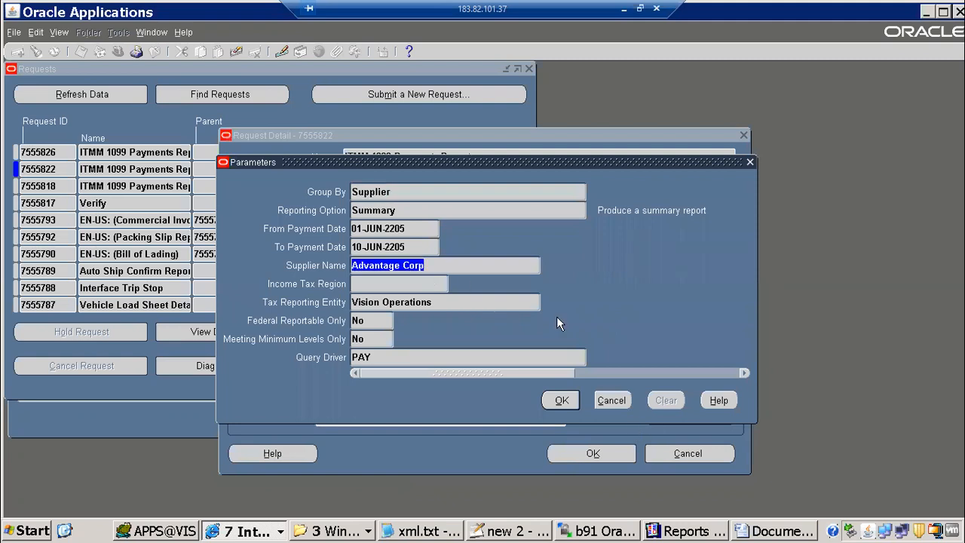
{"action": "left_click", "coordinate": [339, 533]}
{"action": "left_click", "coordinate": [249, 531]}
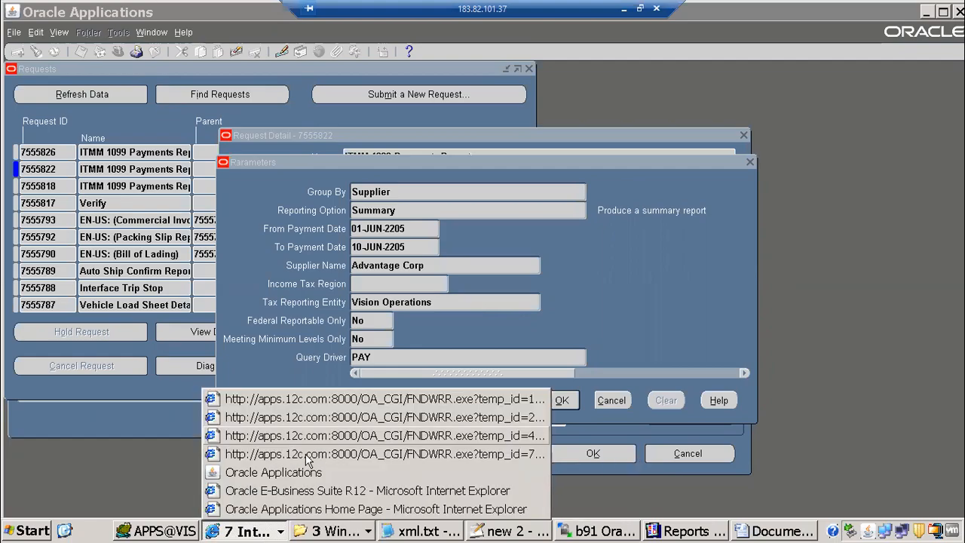
Review the 1099 Payments output: Advantage Corp, Vision Operations, June 1–10 2005, Corp 1010 row
{"action": "left_click", "coordinate": [308, 454]}
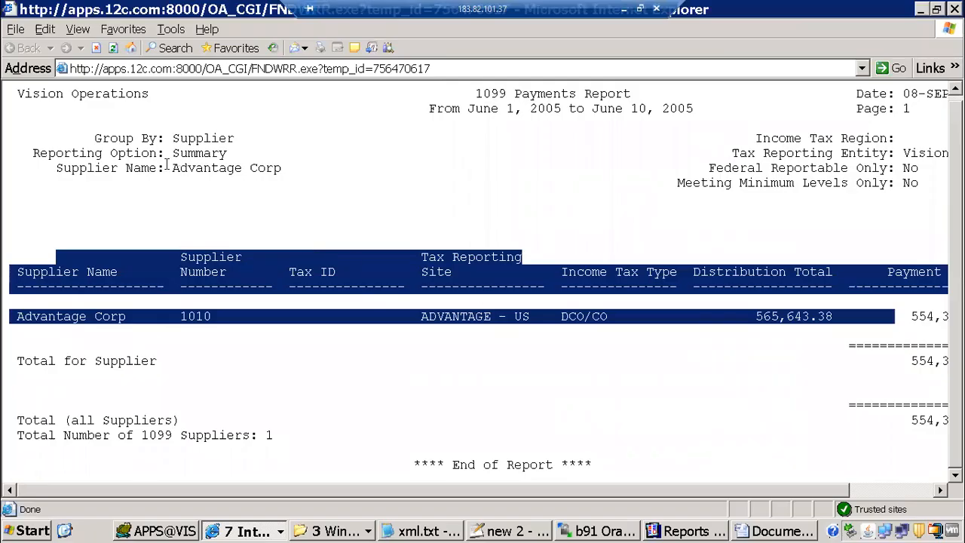
{"action": "left_click_drag", "start_coordinate": [167, 166], "coordinate": [328, 166]}
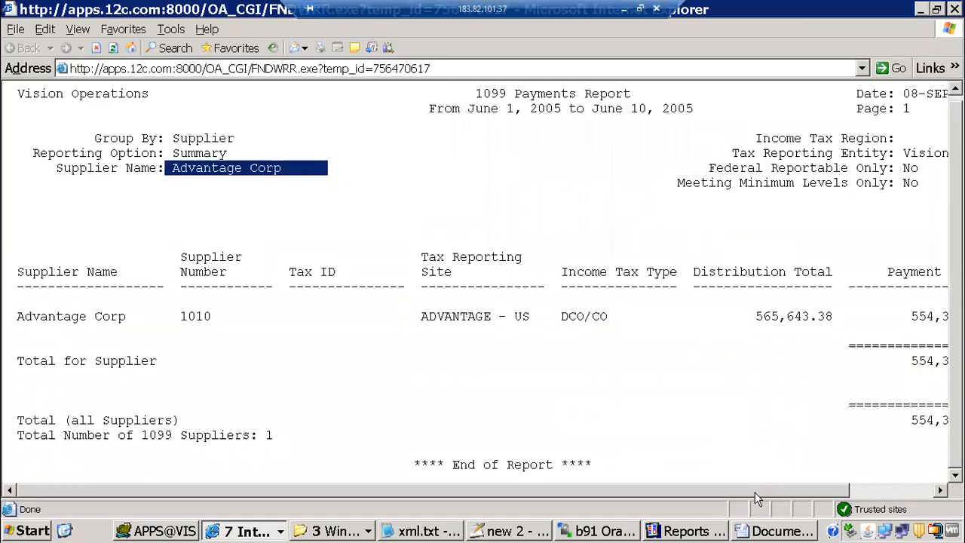
{"action": "left_click_drag", "start_coordinate": [755, 492], "coordinate": [913, 476]}
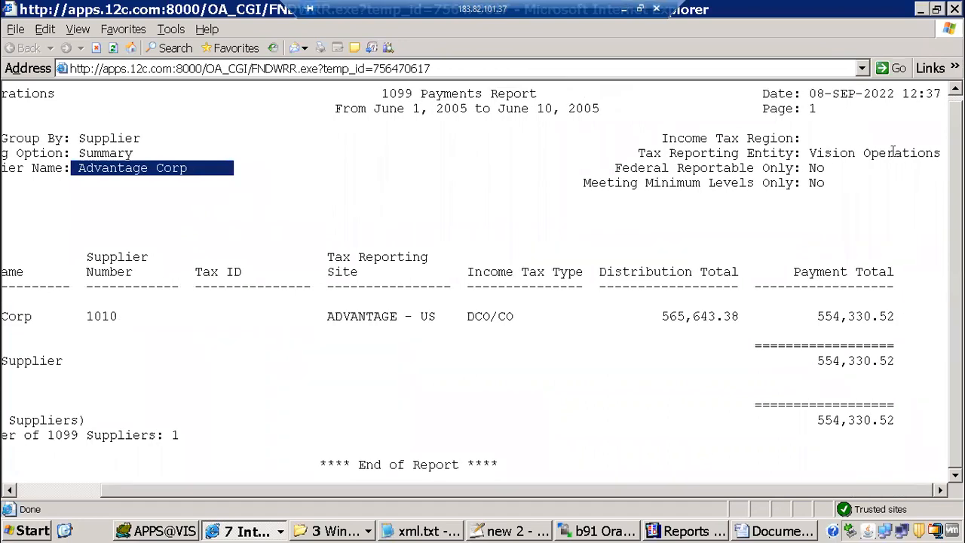
{"action": "left_click_drag", "start_coordinate": [809, 153], "coordinate": [941, 153]}
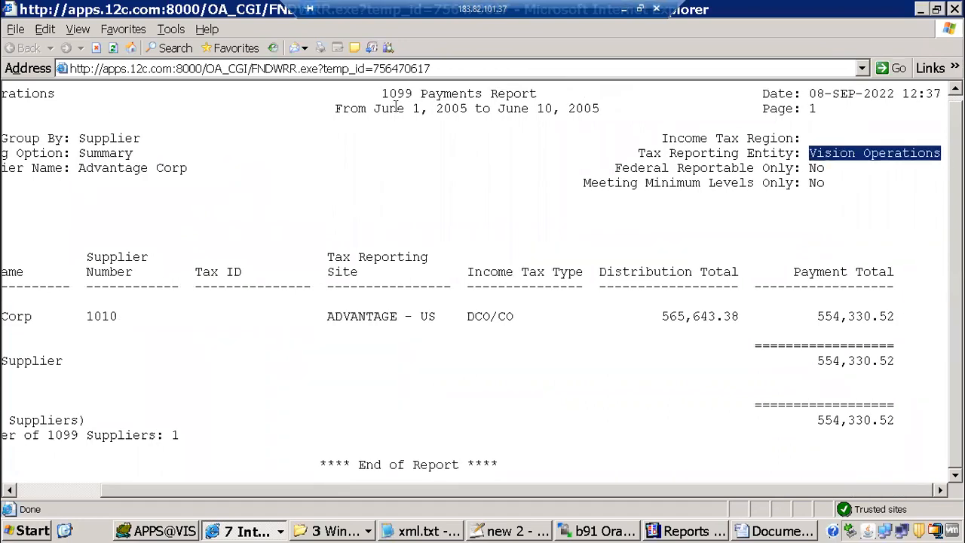
{"action": "left_click_drag", "start_coordinate": [375, 108], "coordinate": [609, 117]}
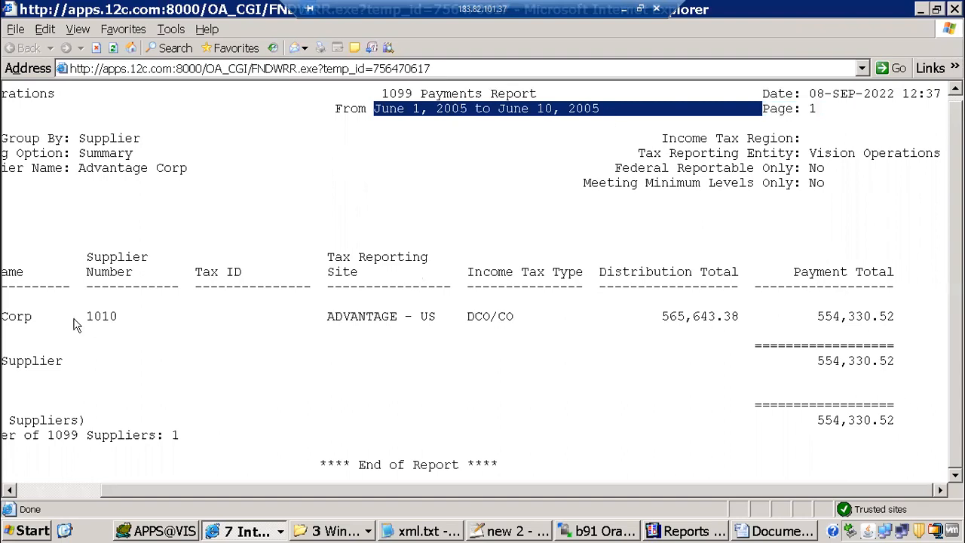
{"action": "left_click_drag", "start_coordinate": [323, 300], "coordinate": [661, 317]}
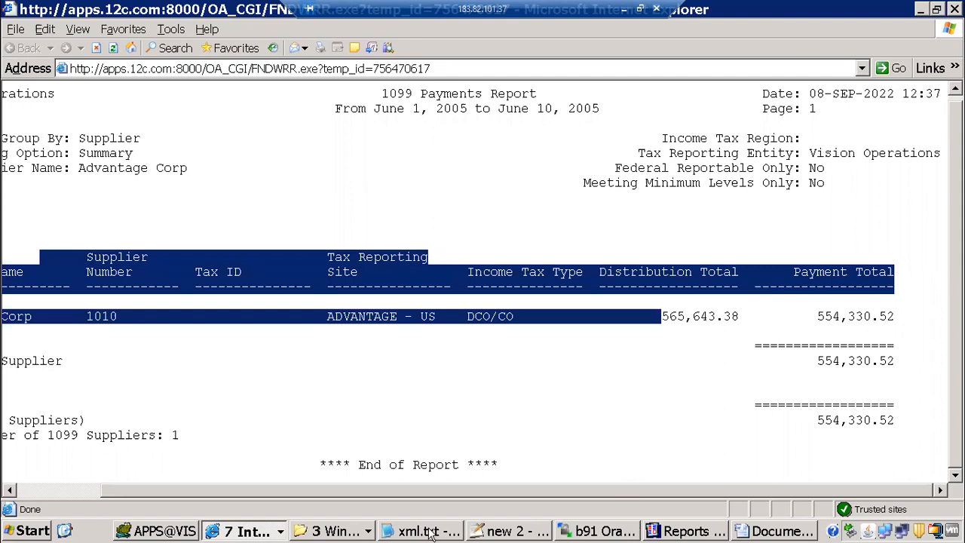
Return to the Word template, then minimize all windows to show the desktop
{"action": "left_click", "coordinate": [270, 532]}
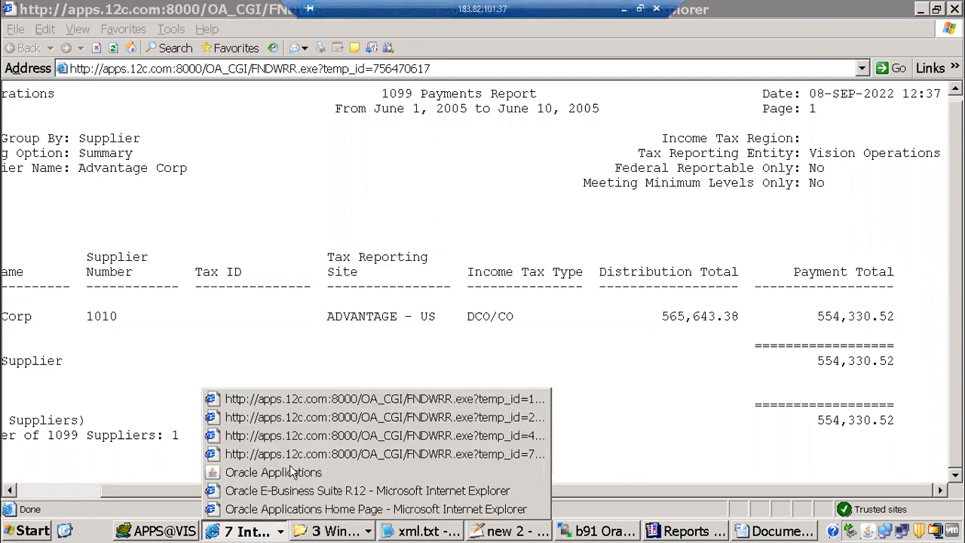
{"action": "left_click", "coordinate": [782, 529]}
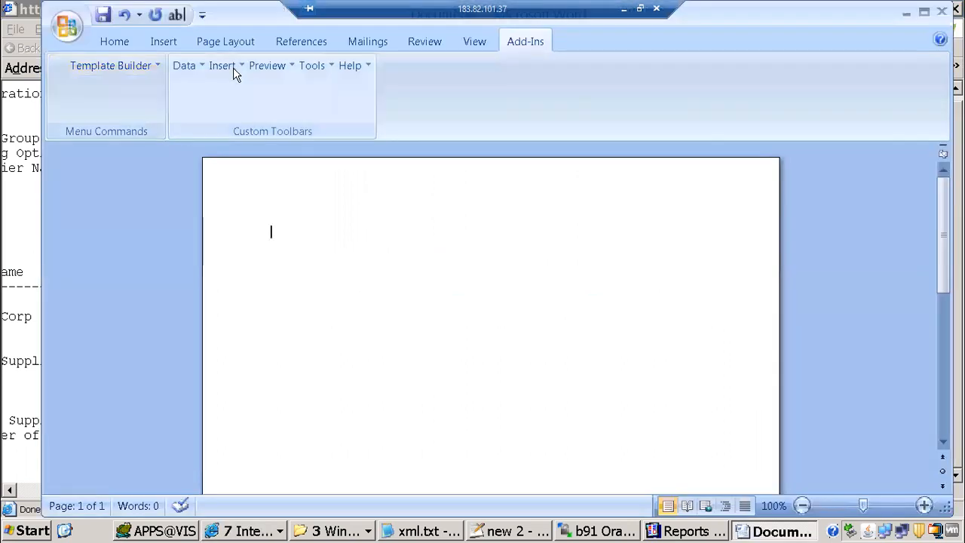
{"action": "left_click", "coordinate": [290, 67]}
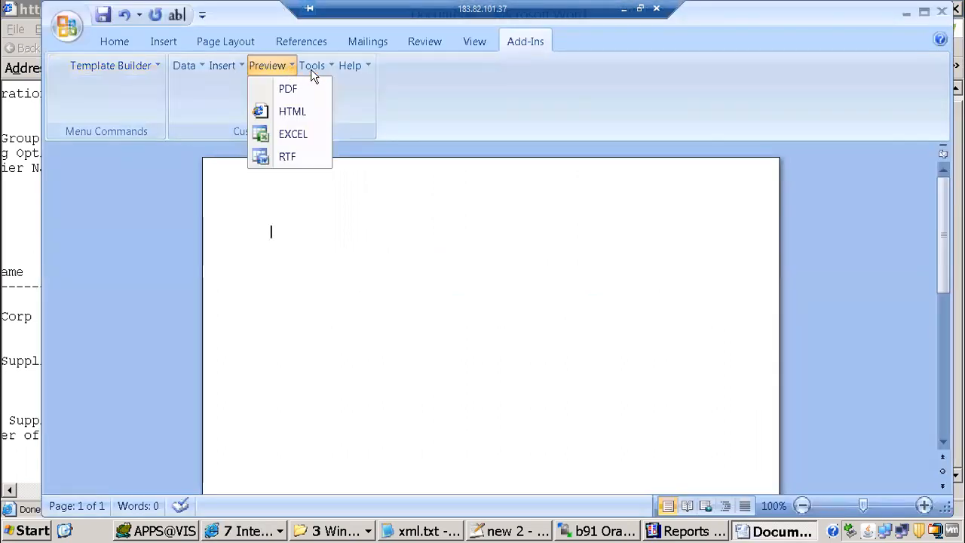
{"action": "left_click", "coordinate": [312, 69]}
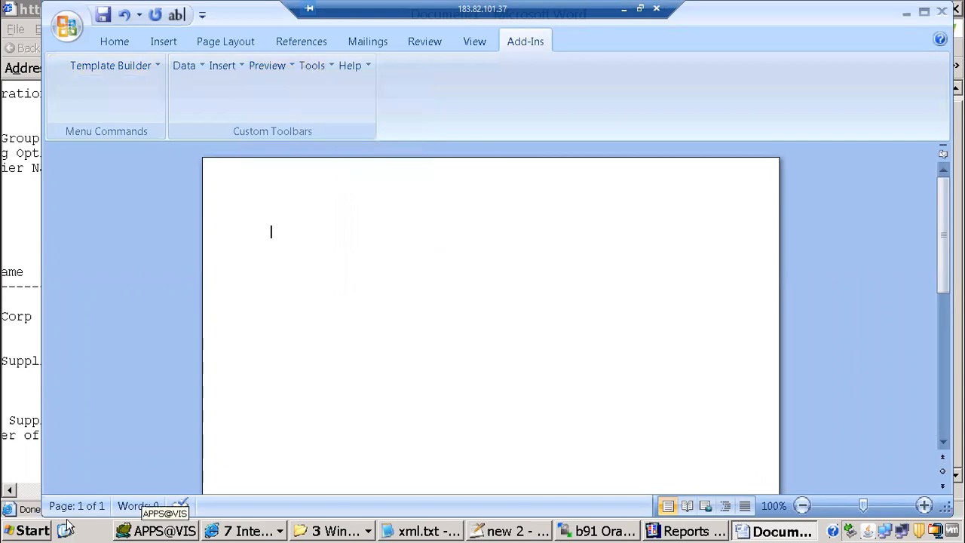
{"action": "left_click", "coordinate": [65, 530]}
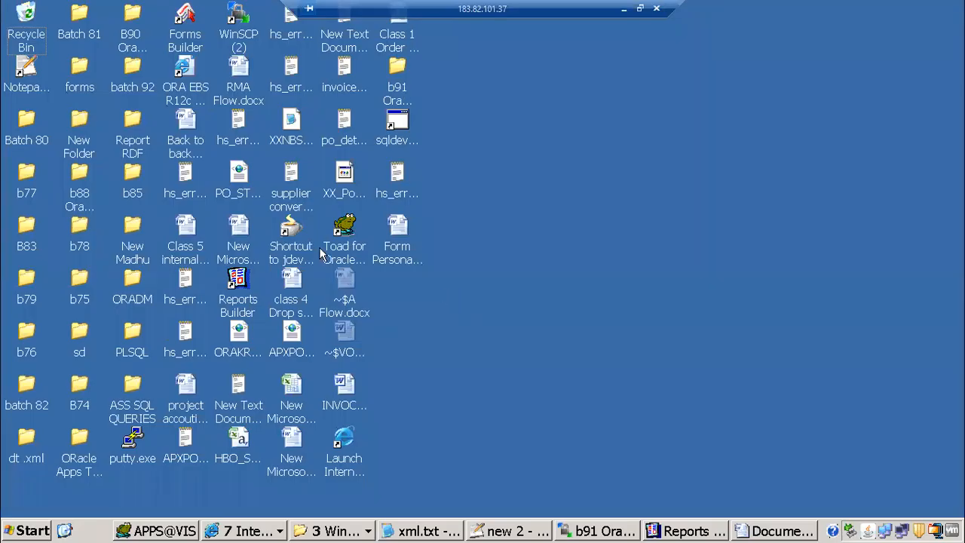
Open the b91 Oracle apps folder, maximized, and go into its xml publisher subfolder
{"action": "double_click", "coordinate": [400, 92]}
{"action": "left_click", "coordinate": [674, 34]}
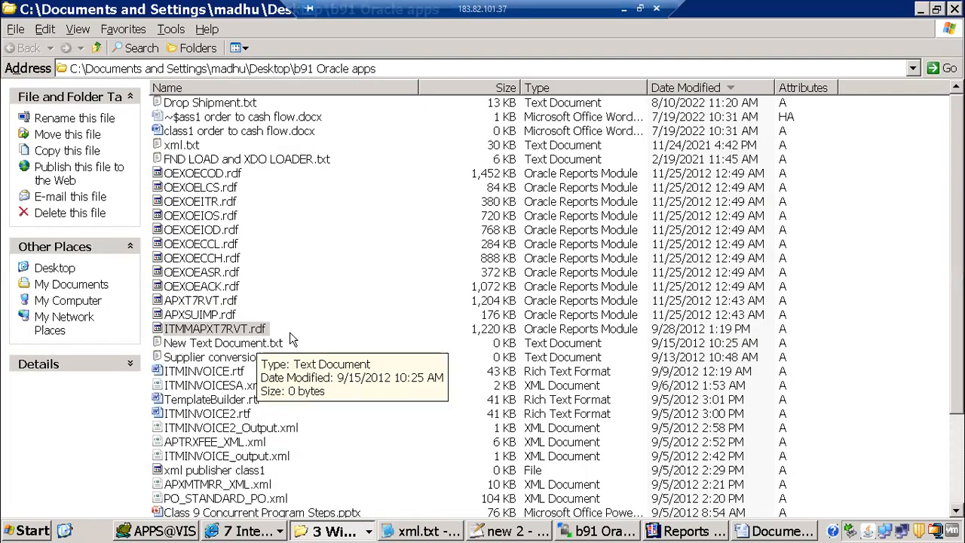
{"action": "left_click", "coordinate": [236, 235]}
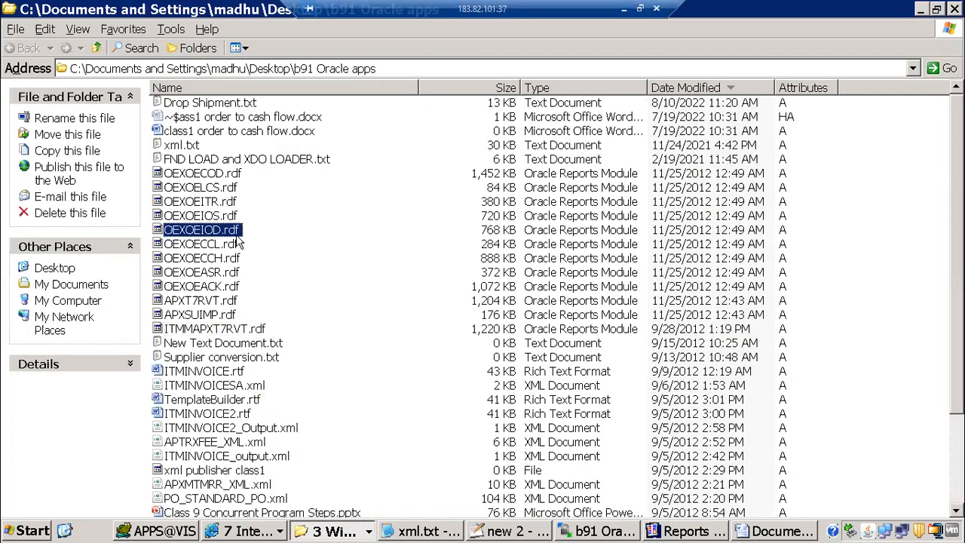
{"action": "scroll", "coordinate": [219, 453], "scroll_direction": "down", "scroll_amount": 3}
{"action": "left_click", "coordinate": [204, 501]}
{"action": "double_click", "coordinate": [204, 501]}
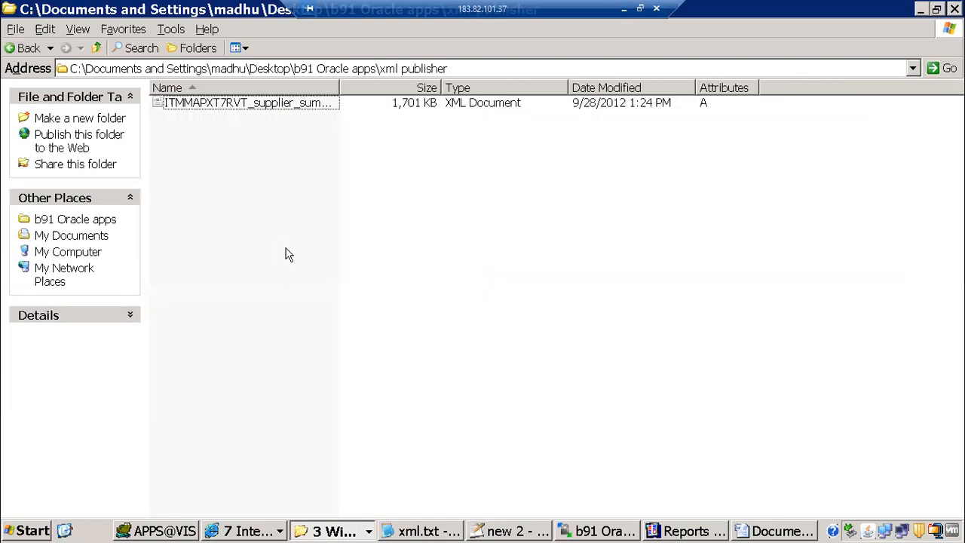
Open ITMMAPXT7RVT_supplier_summary.xml with Notepad++, then bring Oracle Applications back
{"action": "left_click", "coordinate": [249, 103]}
{"action": "right_click", "coordinate": [248, 102]}
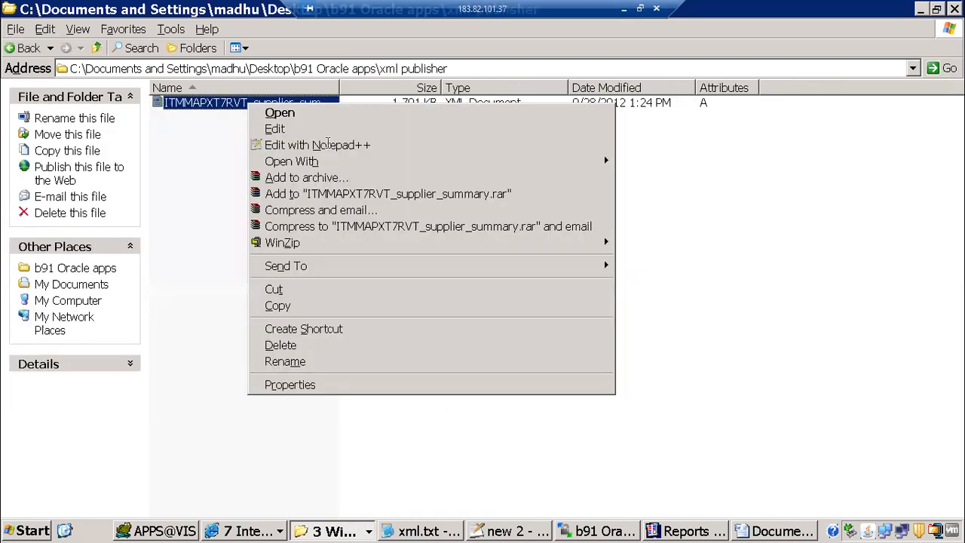
{"action": "left_click", "coordinate": [325, 142]}
{"action": "scroll", "coordinate": [401, 233], "scroll_direction": "down", "scroll_amount": 6}
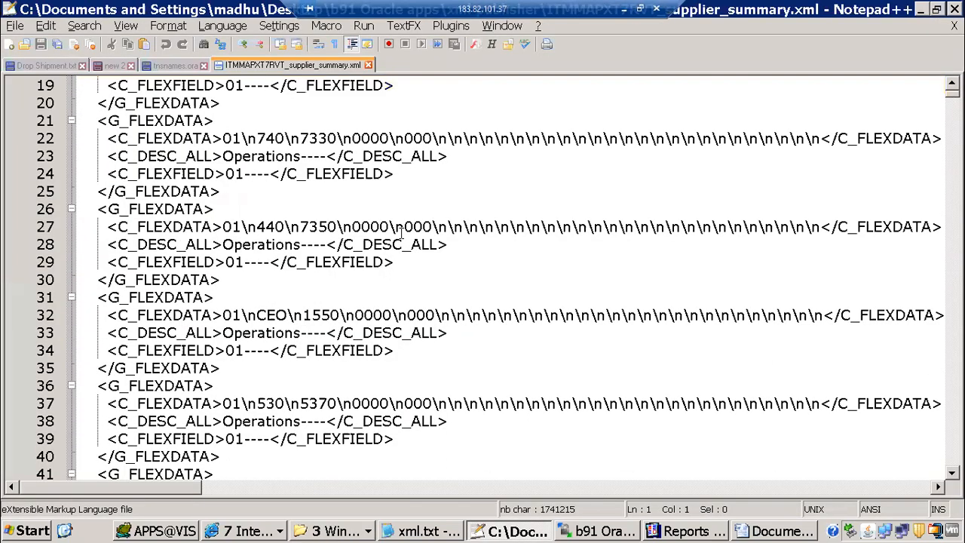
{"action": "scroll", "coordinate": [243, 138], "scroll_direction": "up", "scroll_amount": 6}
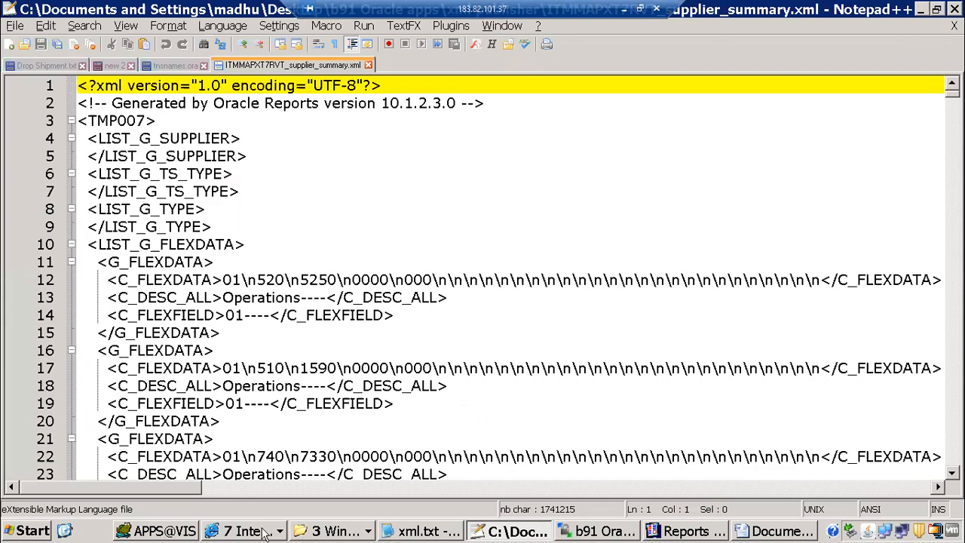
{"action": "left_click", "coordinate": [237, 531]}
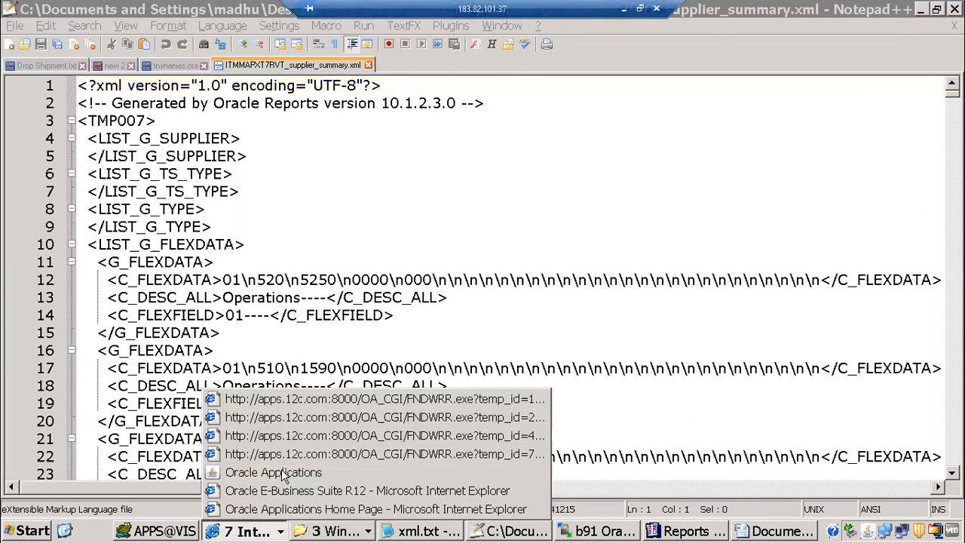
{"action": "left_click", "coordinate": [273, 472]}
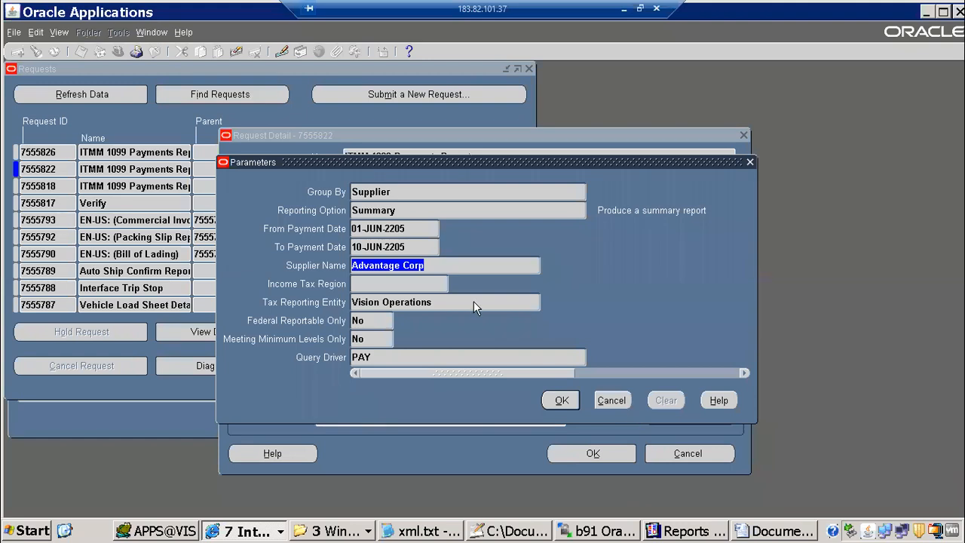
Start a new single request copied from the earlier ITMM 1099 Payments Report run
{"action": "key", "text": "Escape"}
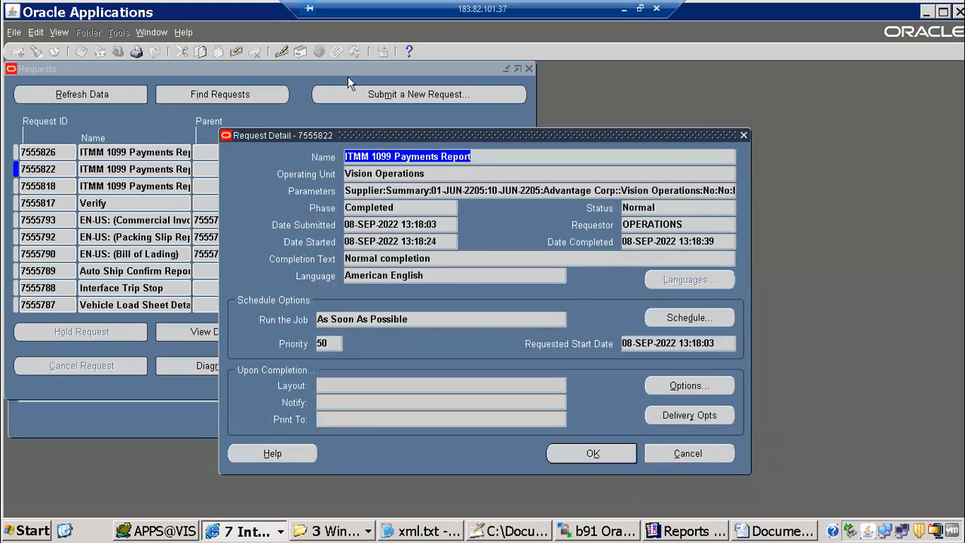
{"action": "key", "text": "Escape"}
{"action": "left_click", "coordinate": [399, 96]}
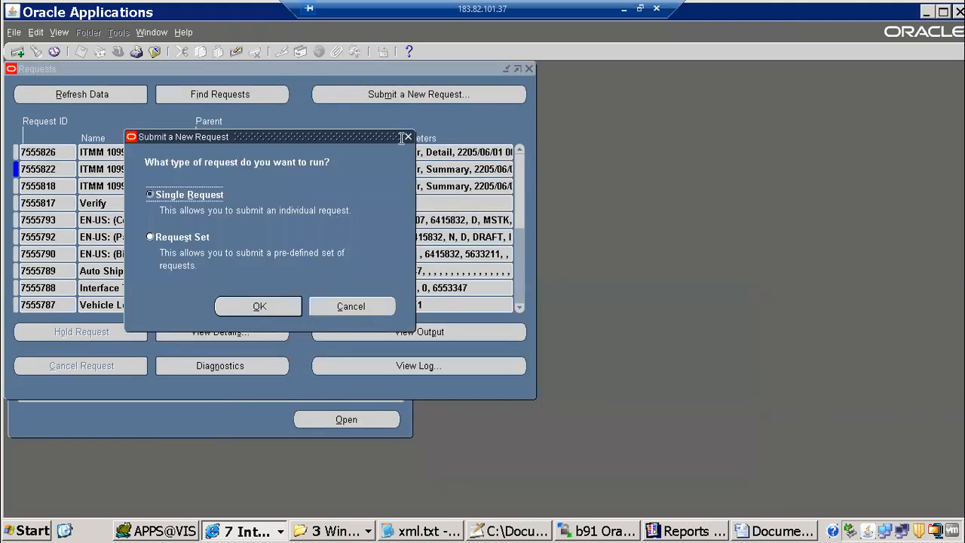
{"action": "key", "text": "Return"}
{"action": "left_click", "coordinate": [437, 107]}
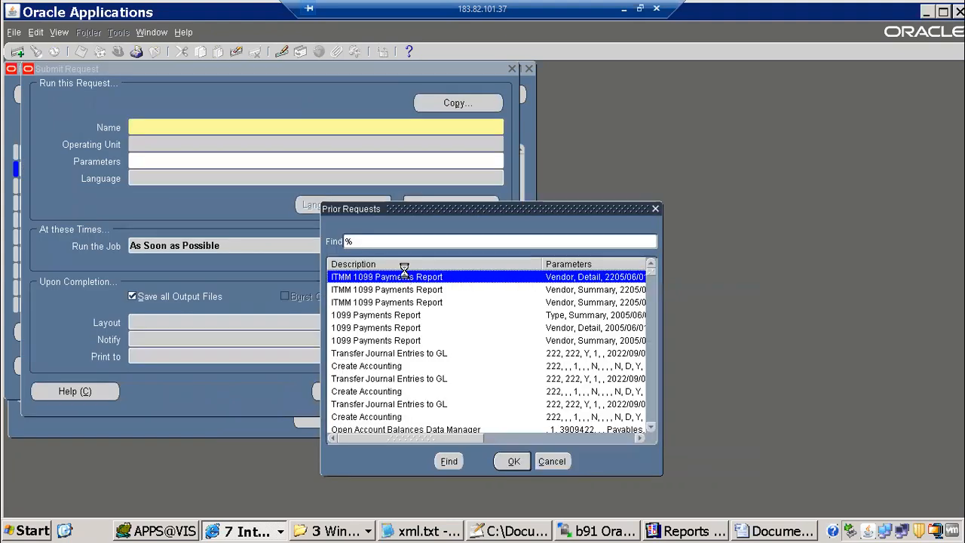
{"action": "left_click", "coordinate": [406, 142]}
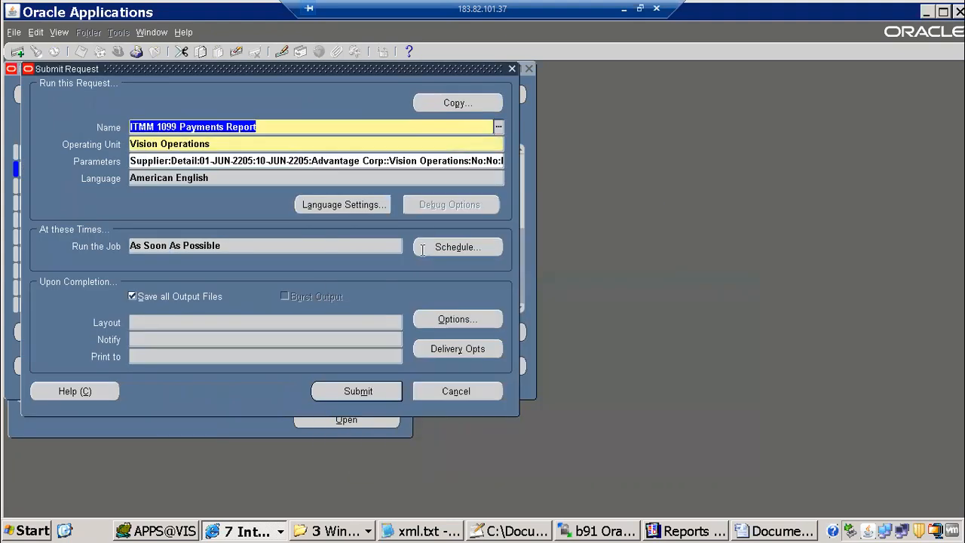
{"action": "left_click", "coordinate": [394, 161]}
Set the Reporting Option parameter to Summary
{"action": "key", "text": "Tab"}
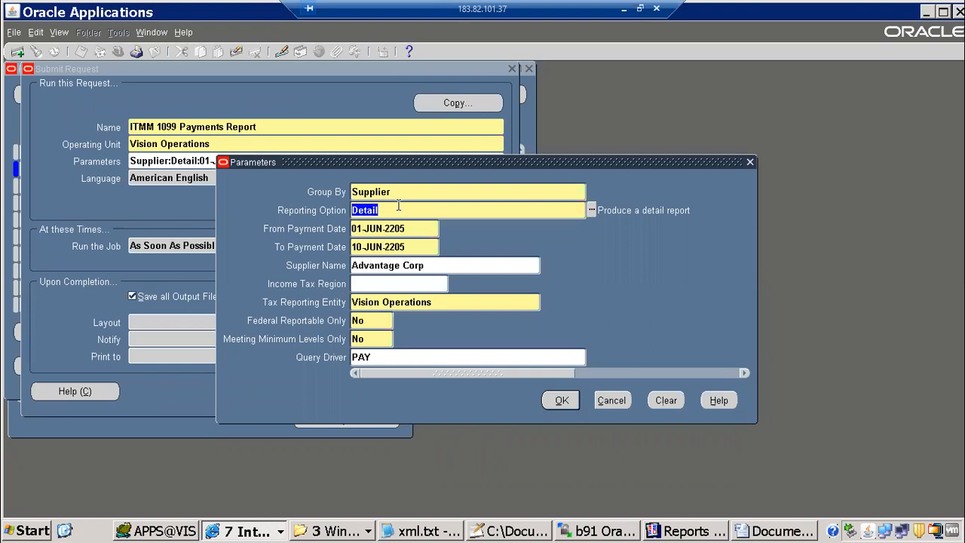
{"action": "type", "text": "s"}
{"action": "key", "text": "Tab"}
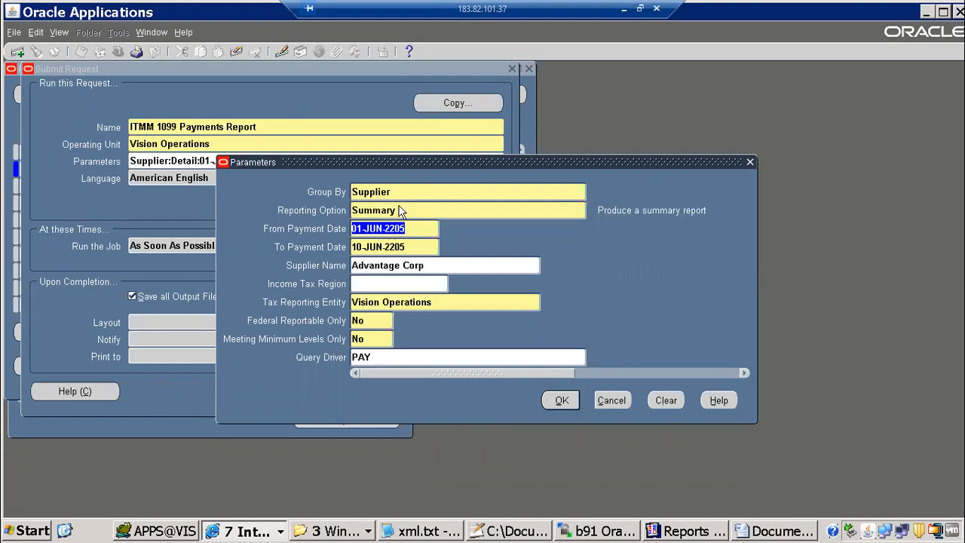
{"action": "left_click", "coordinate": [387, 266]}
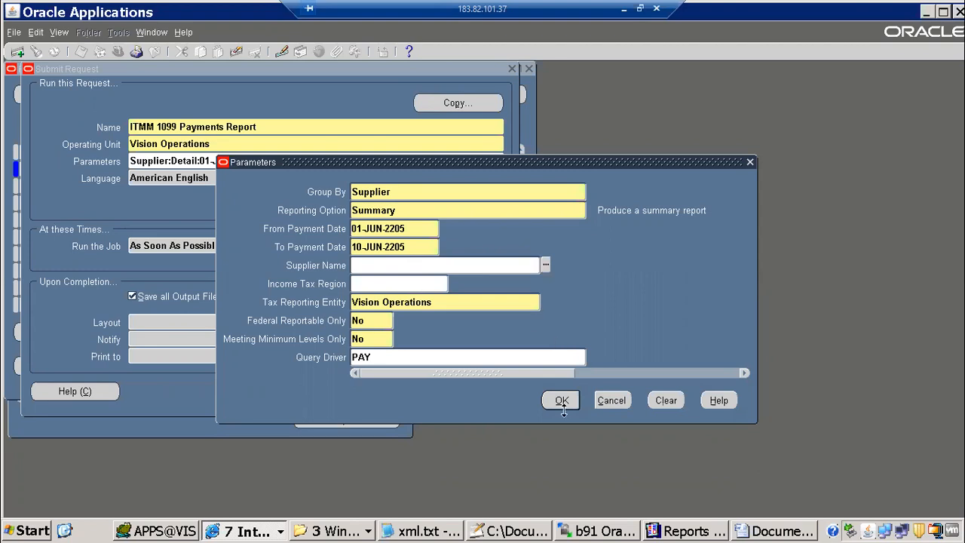
{"action": "left_click", "coordinate": [364, 163]}
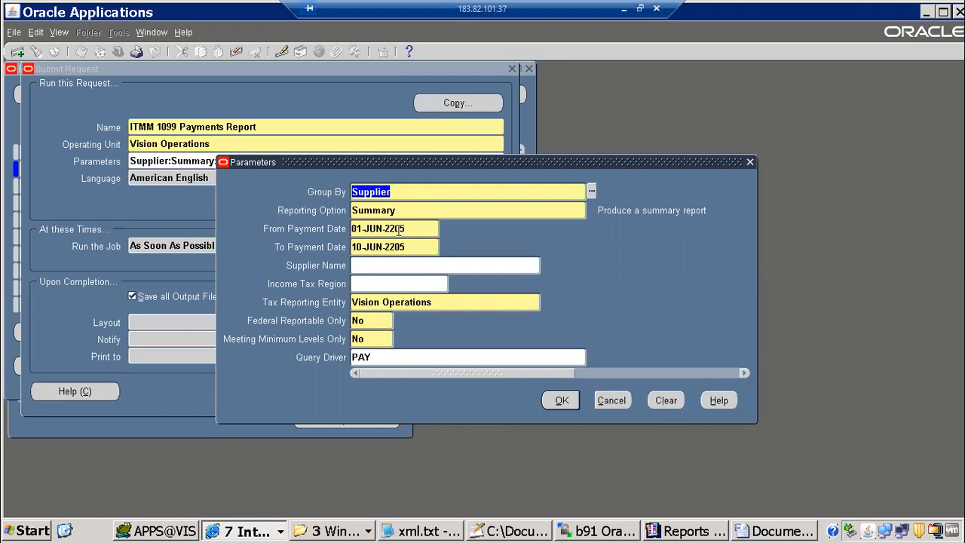
Correct the payment dates to 01-JUN-2005 through 10-JUN-2005
{"action": "left_click", "coordinate": [386, 227]}
{"action": "double_click", "coordinate": [419, 230]}
{"action": "type", "text": "2005"}
{"action": "left_click", "coordinate": [408, 248]}
{"action": "left_click", "coordinate": [428, 247]}
{"action": "key", "text": "BackSpace"}
{"action": "key", "text": "BackSpace"}
{"action": "key", "text": "BackSpace"}
{"action": "key", "text": "BackSpace"}
{"action": "type", "text": "2005"}
{"action": "key", "text": "Tab"}
Choose supplier Advantage Corp, accept the parameters, and submit the request
{"action": "type", "text": "Ad"}
{"action": "key", "text": "Tab"}
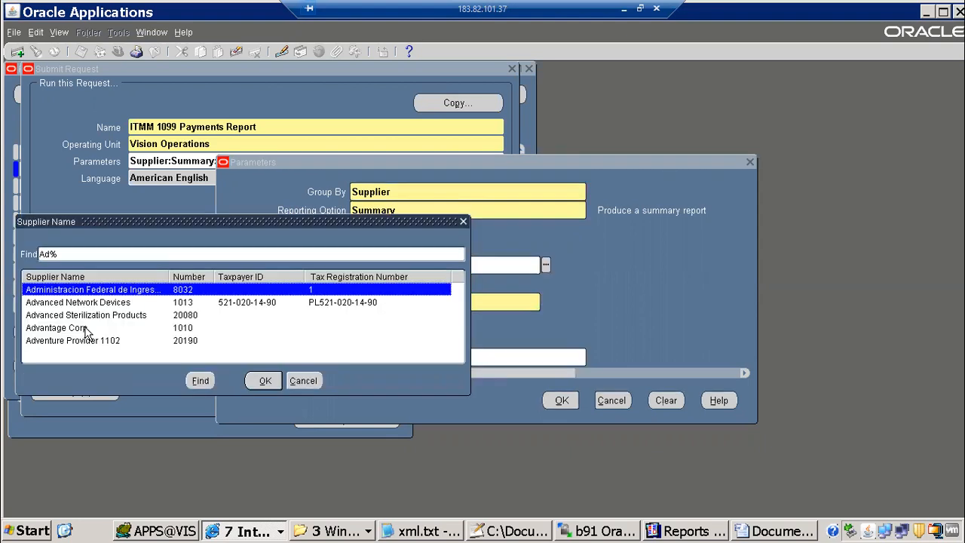
{"action": "double_click", "coordinate": [85, 329]}
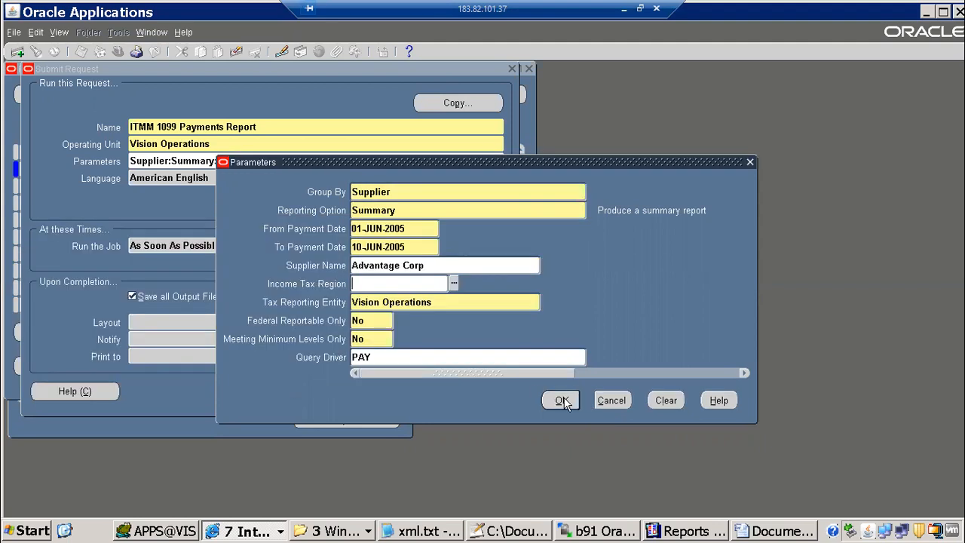
{"action": "left_click", "coordinate": [561, 400]}
{"action": "left_click", "coordinate": [354, 388]}
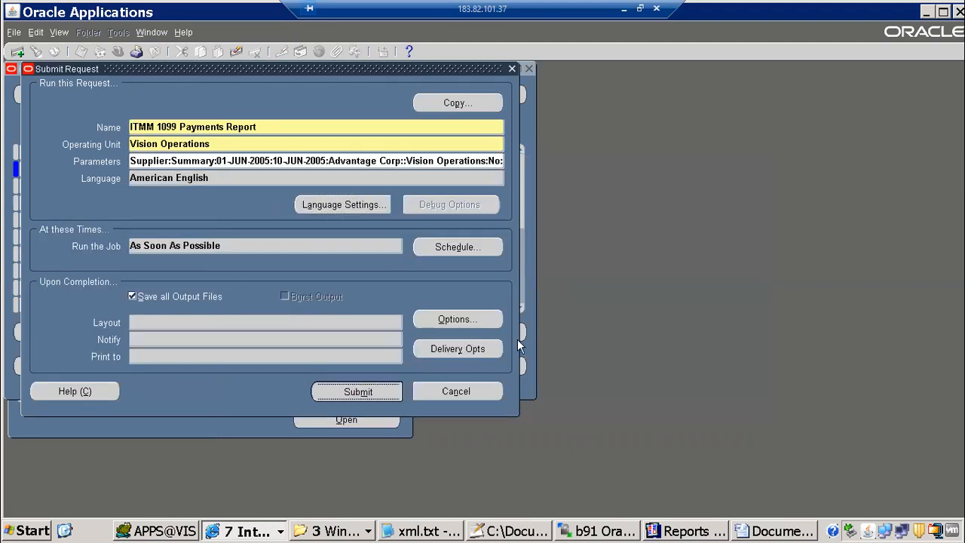
{"action": "key", "text": "alt+n"}
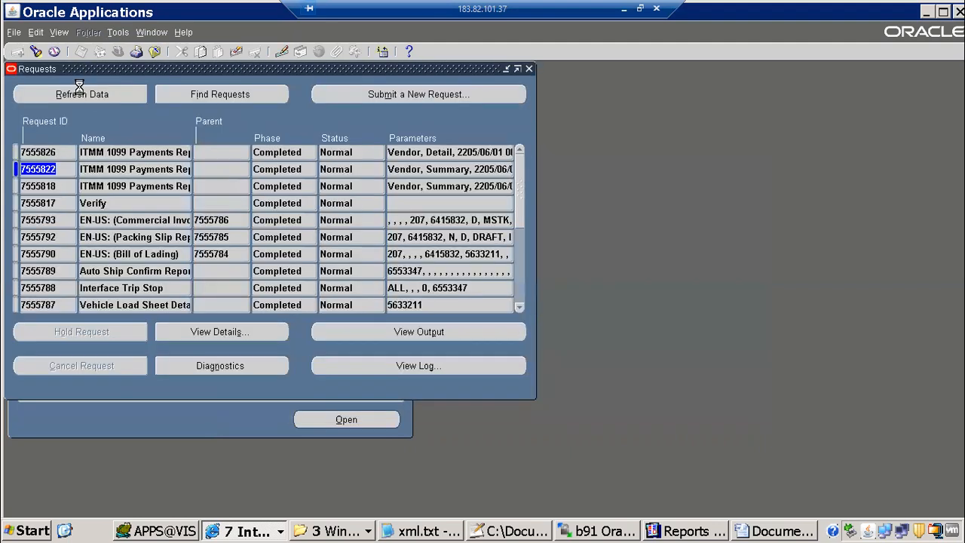
Compare parameters of requests 7555826 and 7555822, noting the wrong 2205 year
{"action": "left_click", "coordinate": [79, 92]}
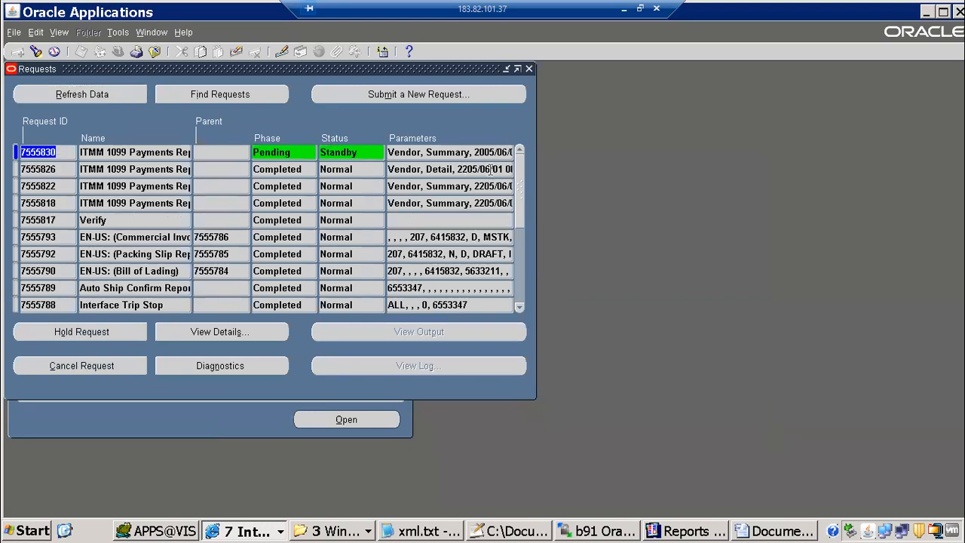
{"action": "left_click", "coordinate": [467, 170]}
{"action": "left_click", "coordinate": [464, 169]}
{"action": "left_click_drag", "start_coordinate": [458, 169], "coordinate": [479, 168]}
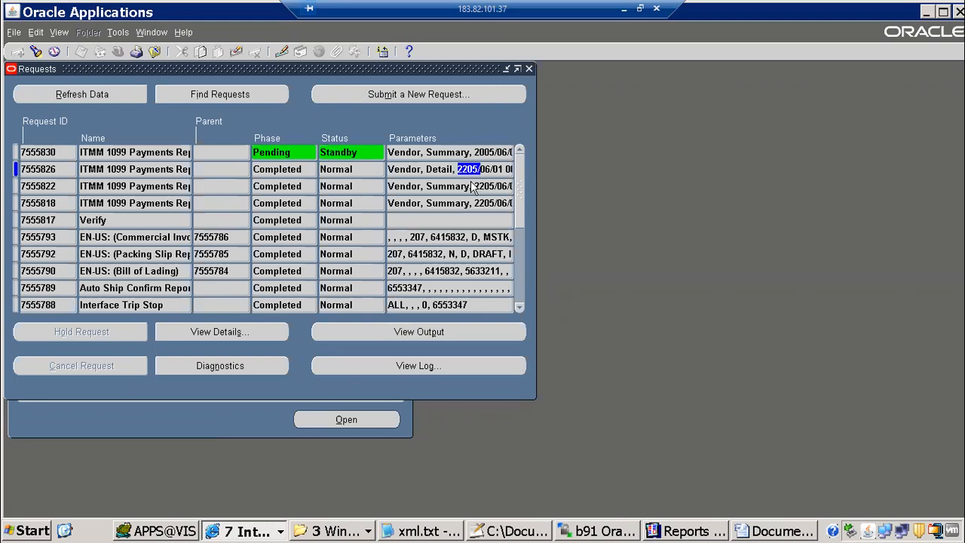
{"action": "left_click", "coordinate": [475, 187]}
{"action": "left_click_drag", "start_coordinate": [398, 185], "coordinate": [517, 186]}
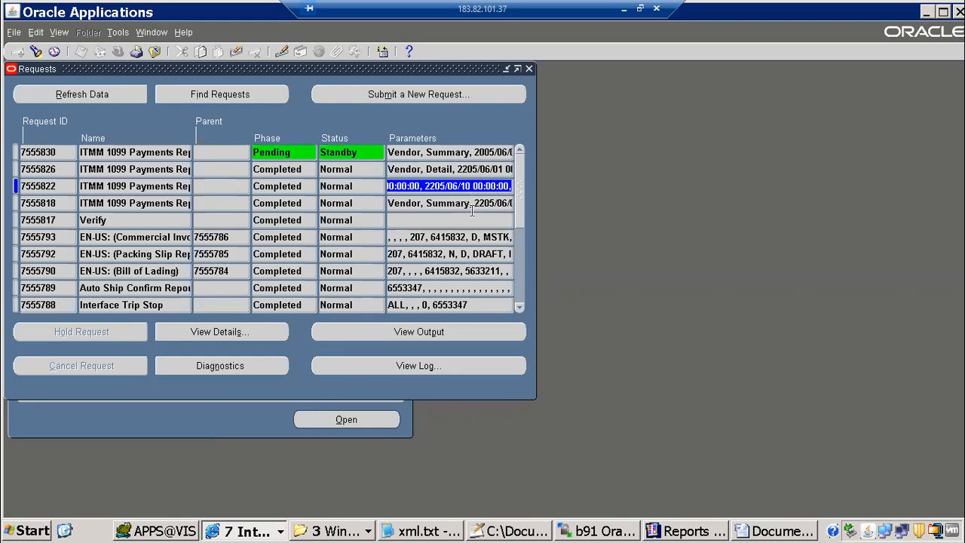
Refresh until request 7555830 is running, then minimize the remote Oracle session
{"action": "left_click", "coordinate": [113, 99]}
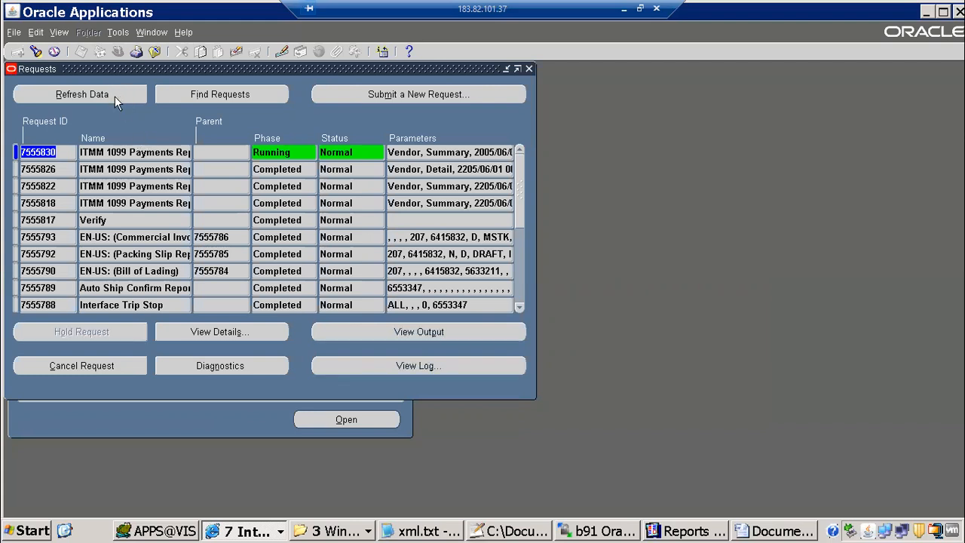
{"action": "left_click", "coordinate": [115, 96]}
{"action": "left_click", "coordinate": [100, 89]}
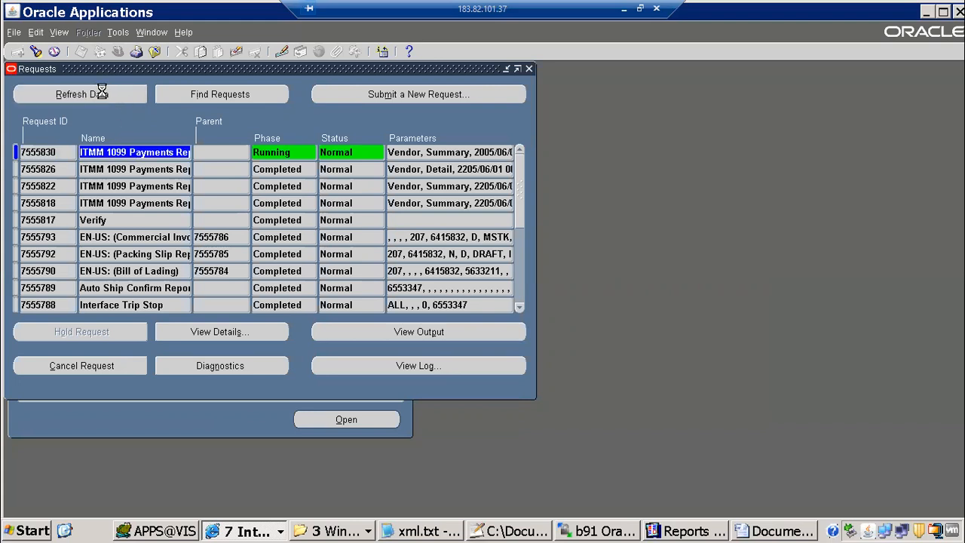
{"action": "left_click", "coordinate": [103, 95]}
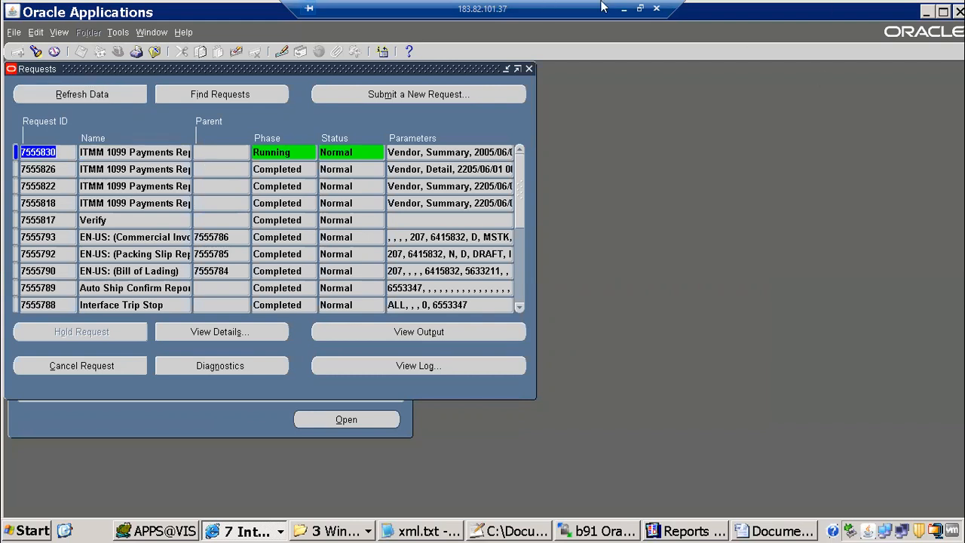
{"action": "left_click", "coordinate": [623, 8]}
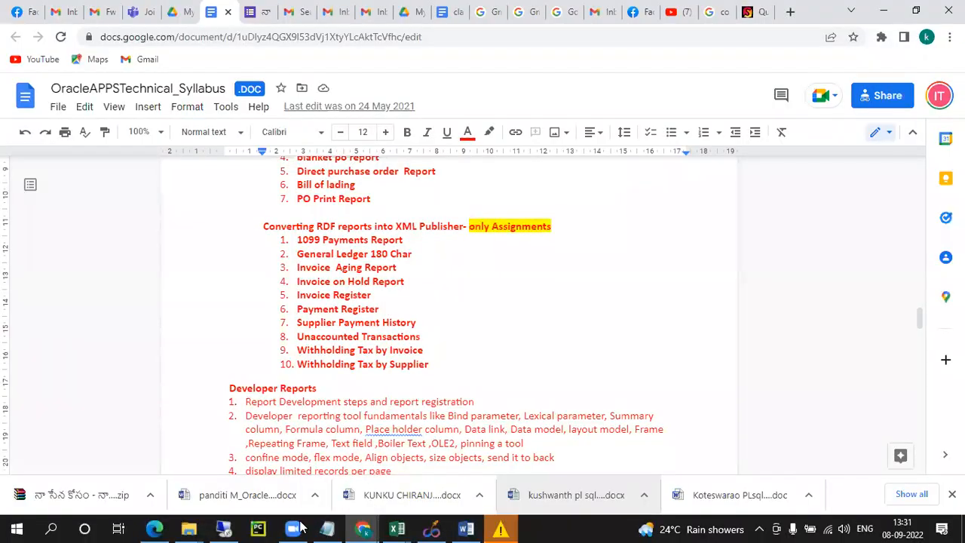
{"action": "left_click", "coordinate": [293, 528]}
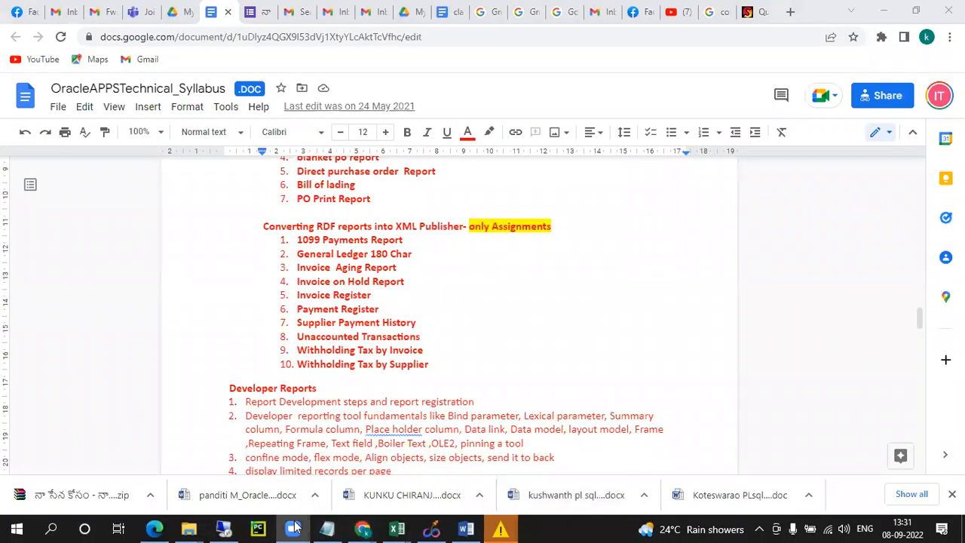